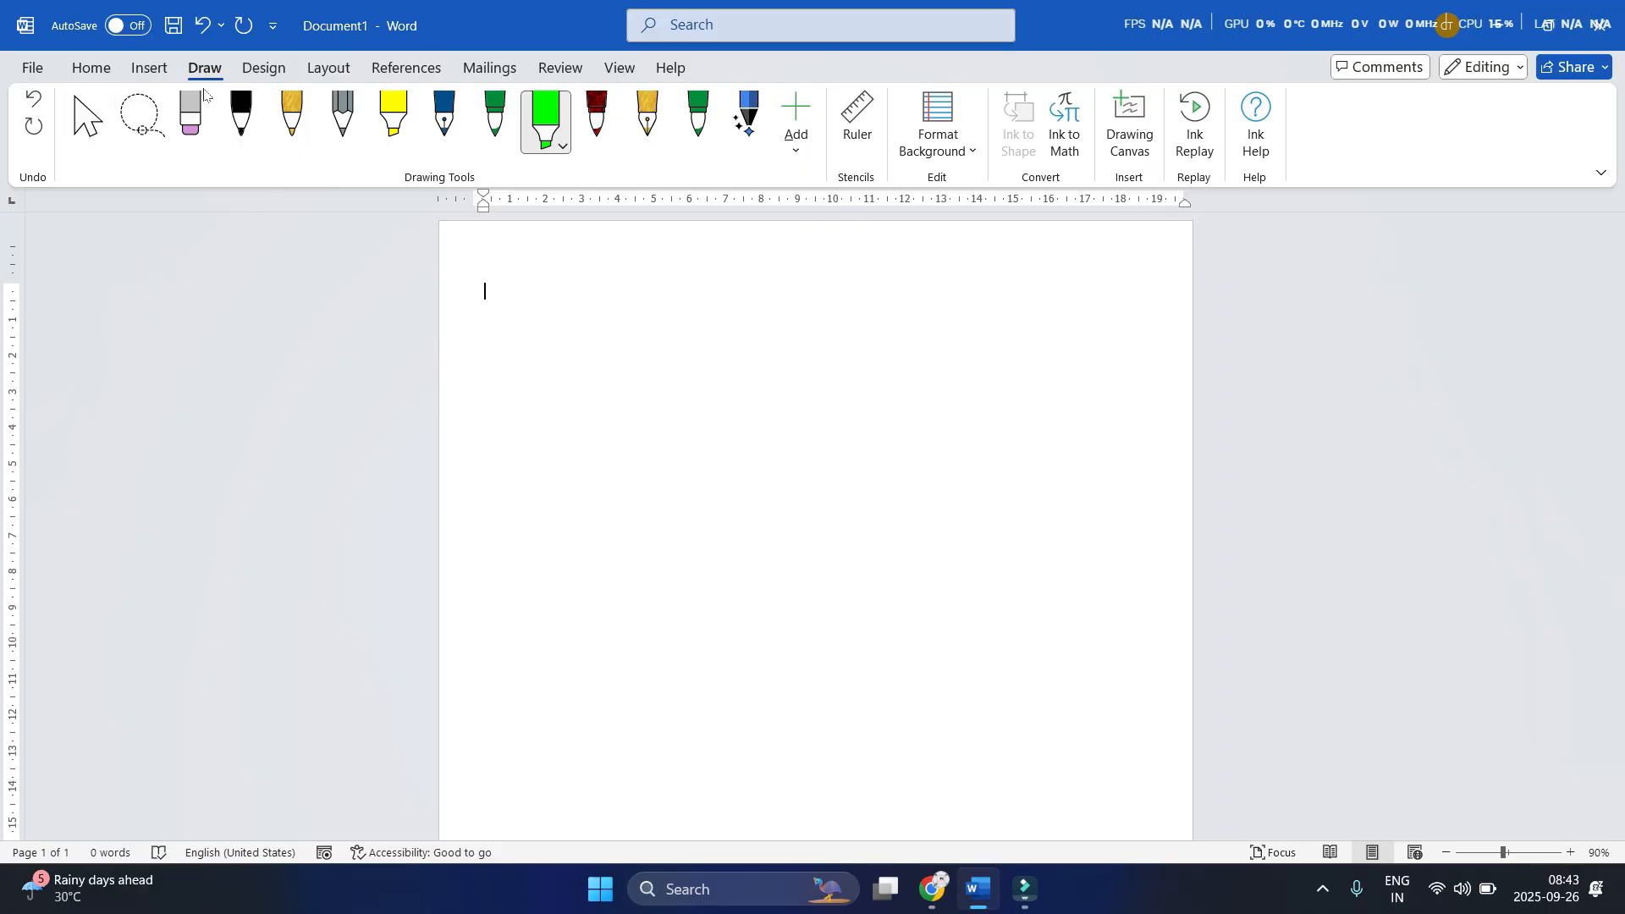
left_click(263, 67)
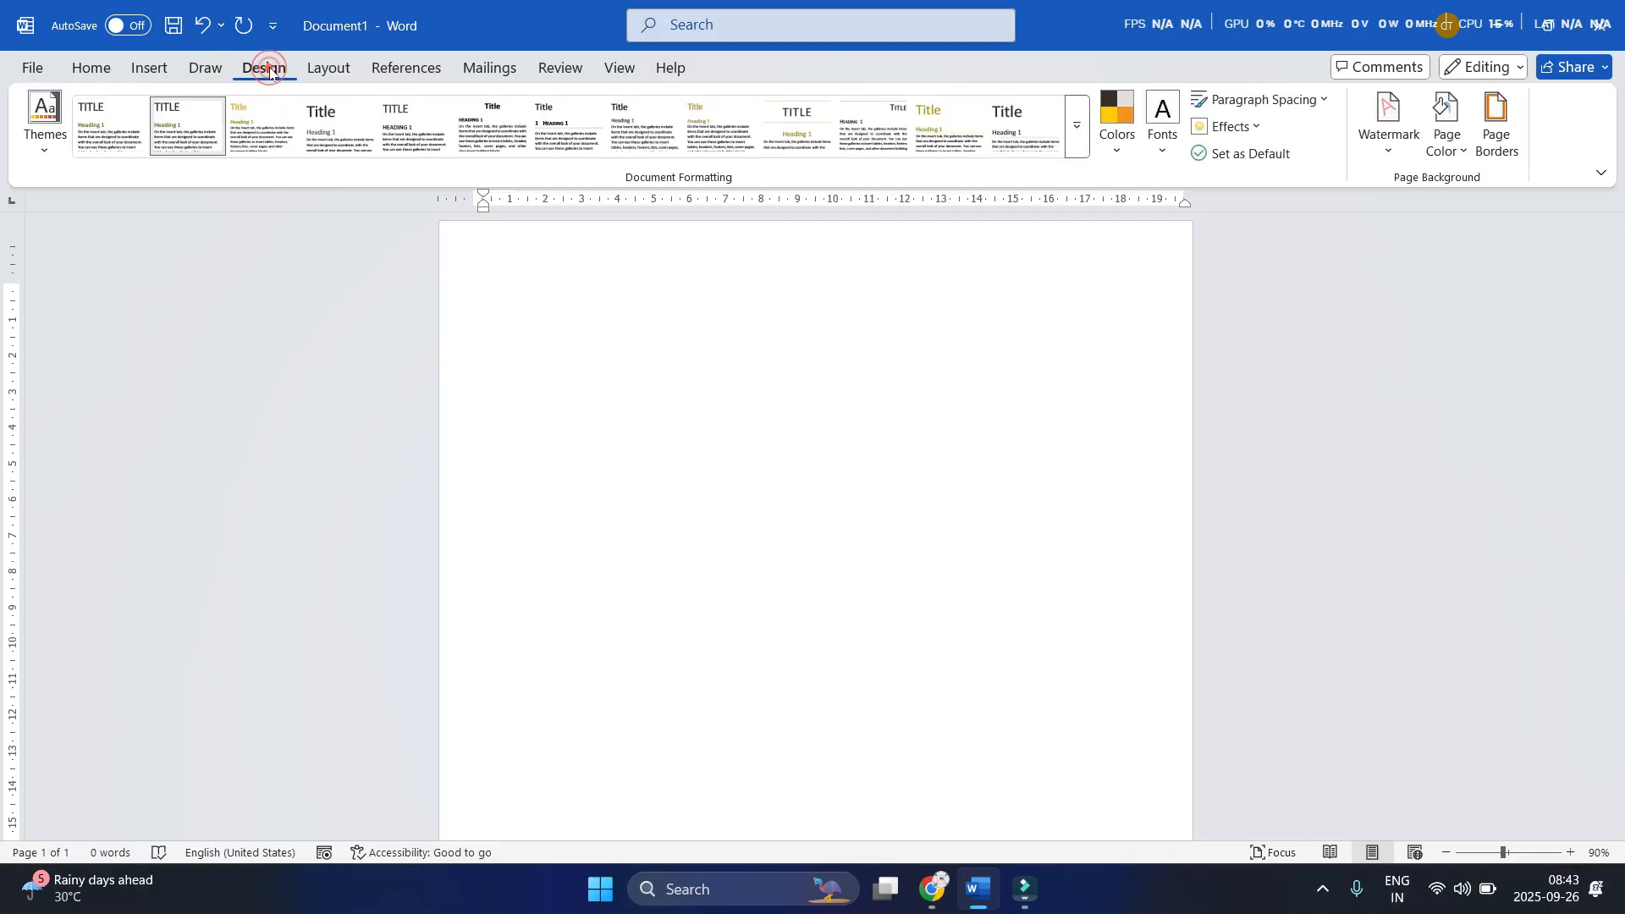
left_click(206, 71)
left_click(642, 322)
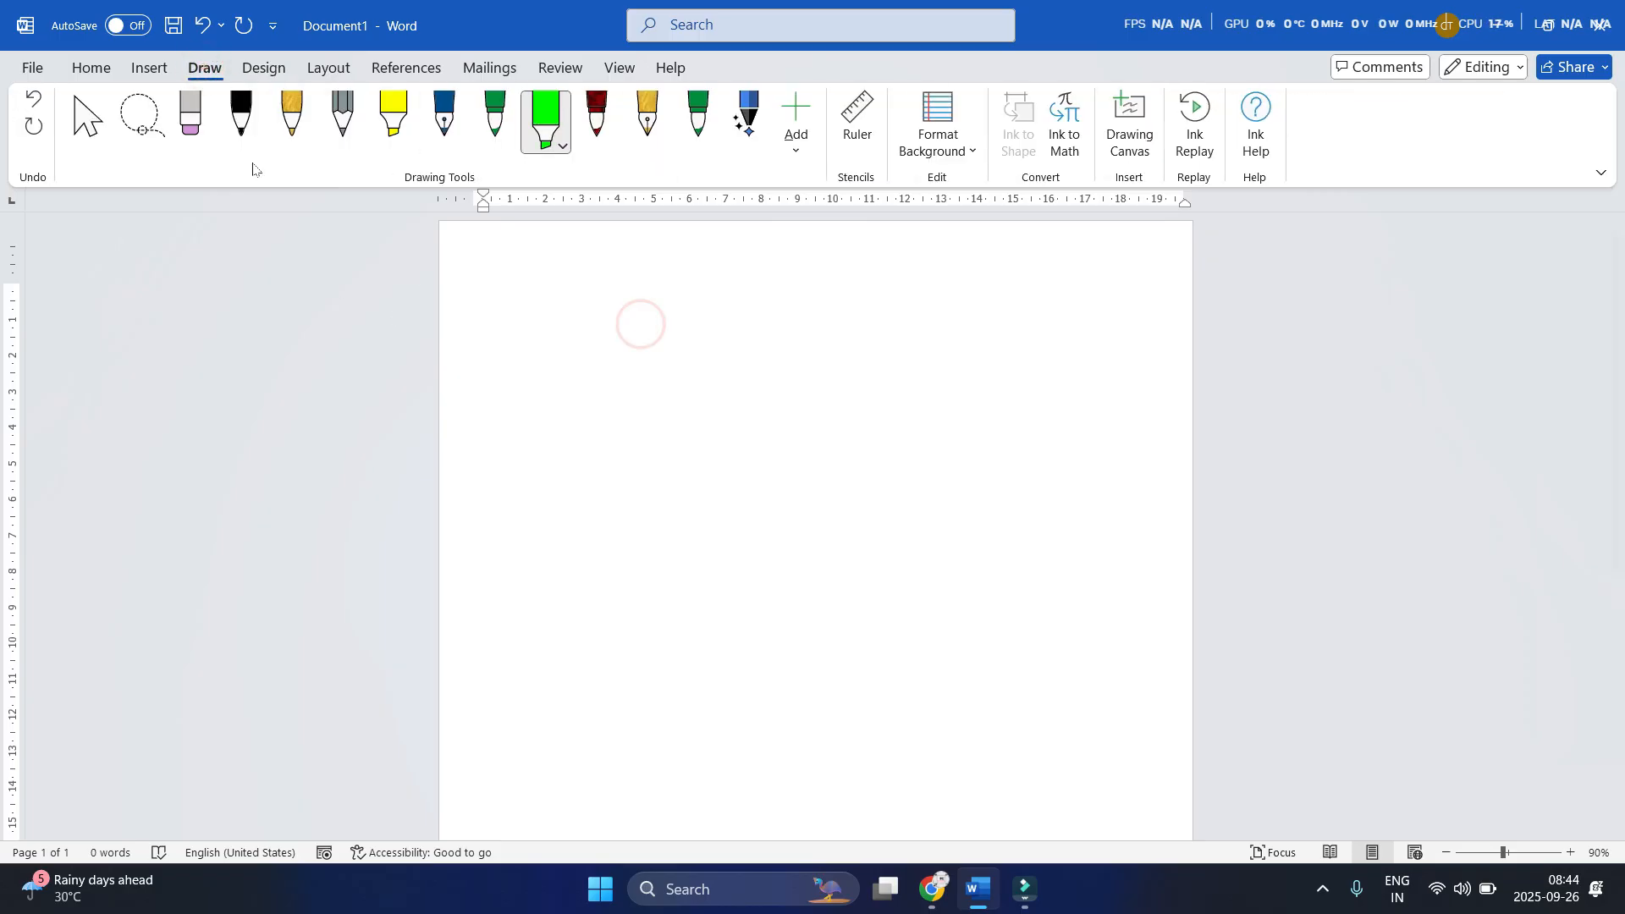
left_click(264, 71)
left_click(595, 309)
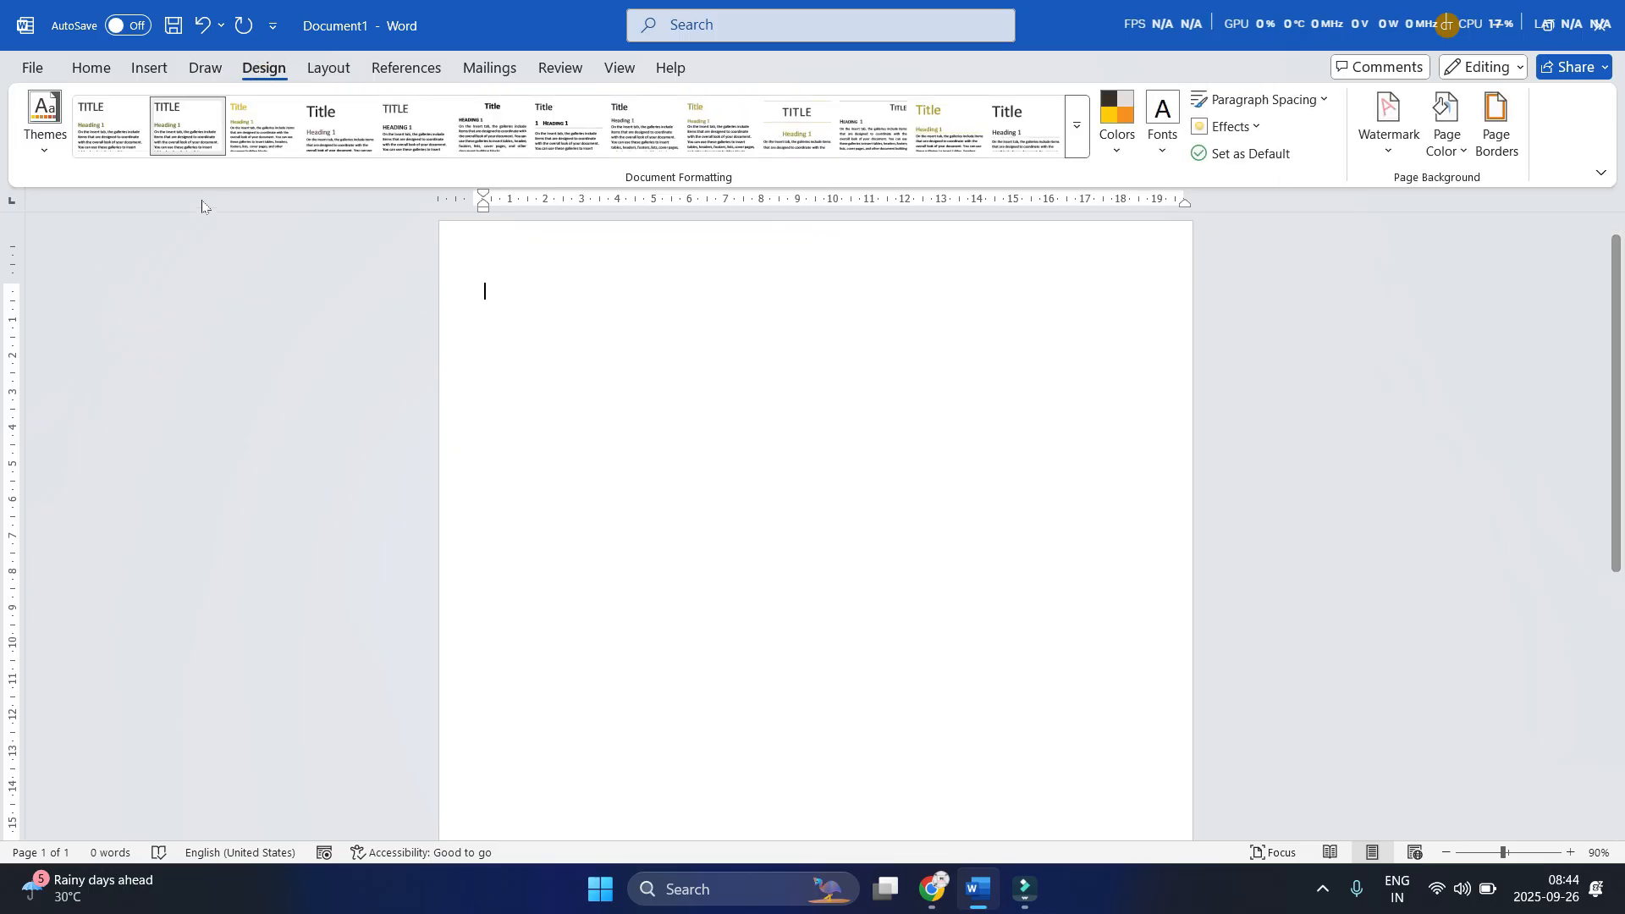
left_click(1372, 161)
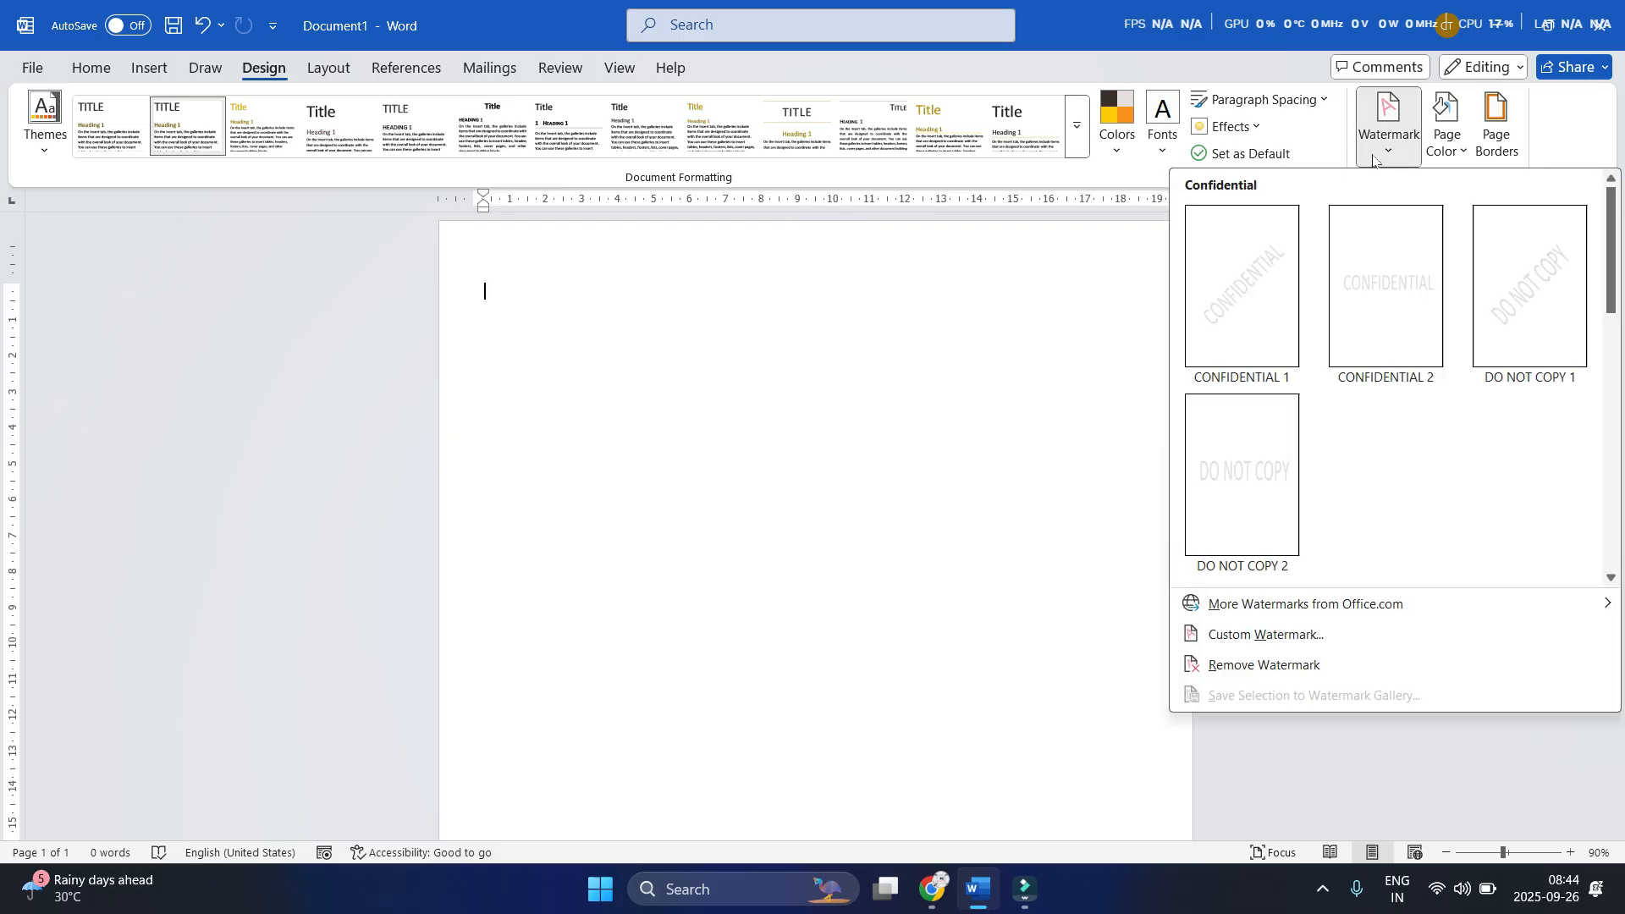
left_click(1461, 161)
left_click(1494, 161)
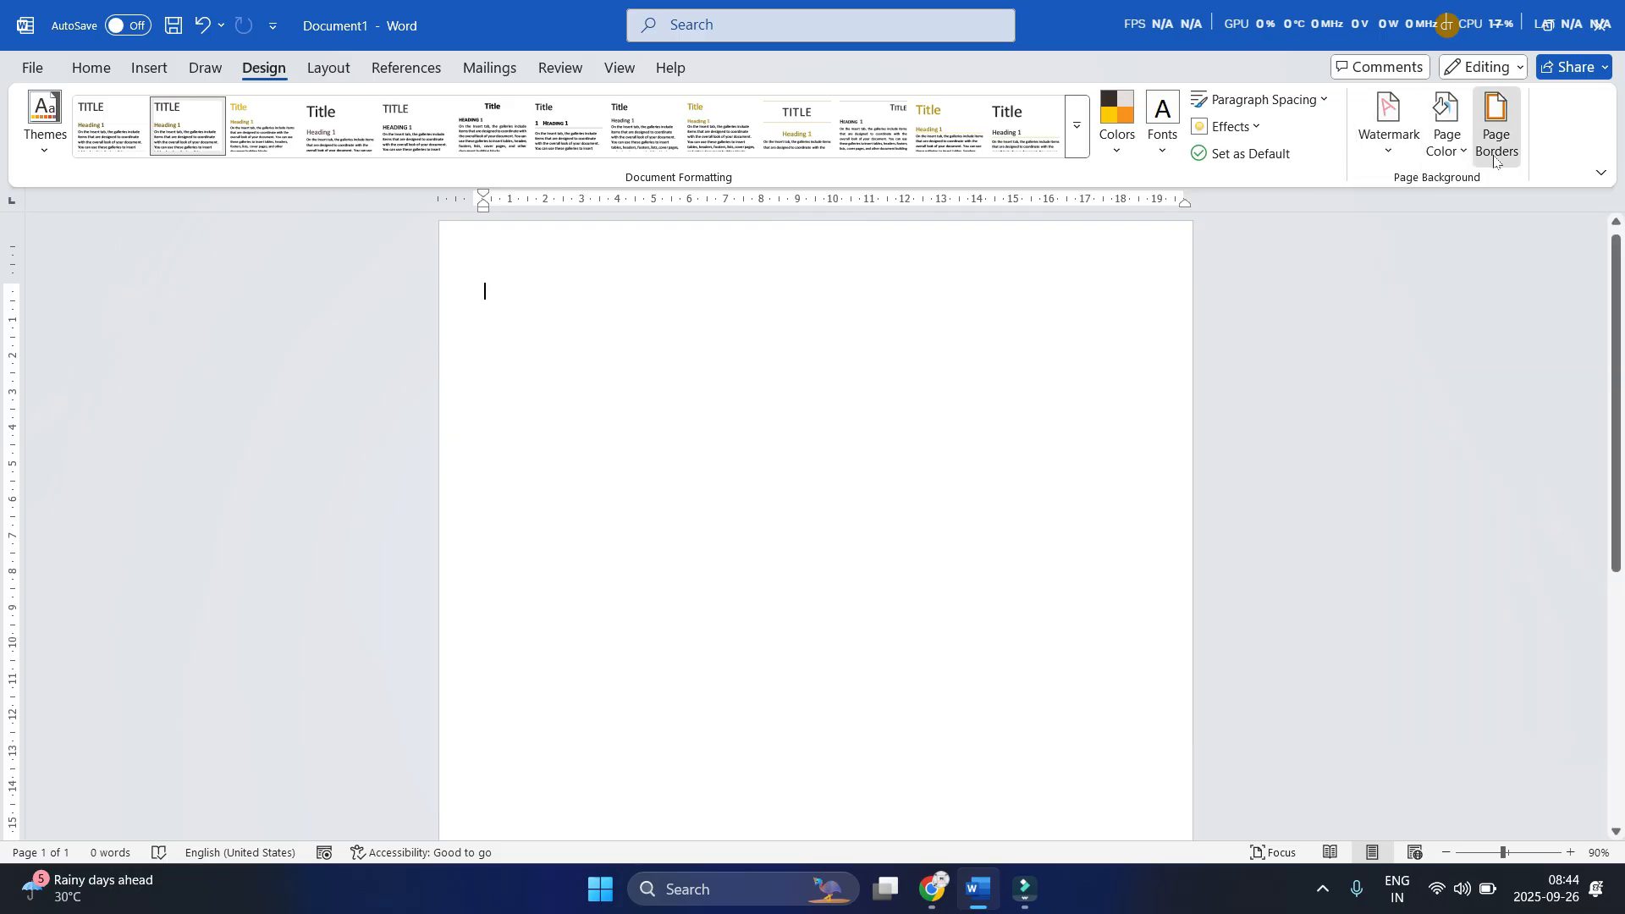
left_click(1494, 161)
left_click(1463, 42)
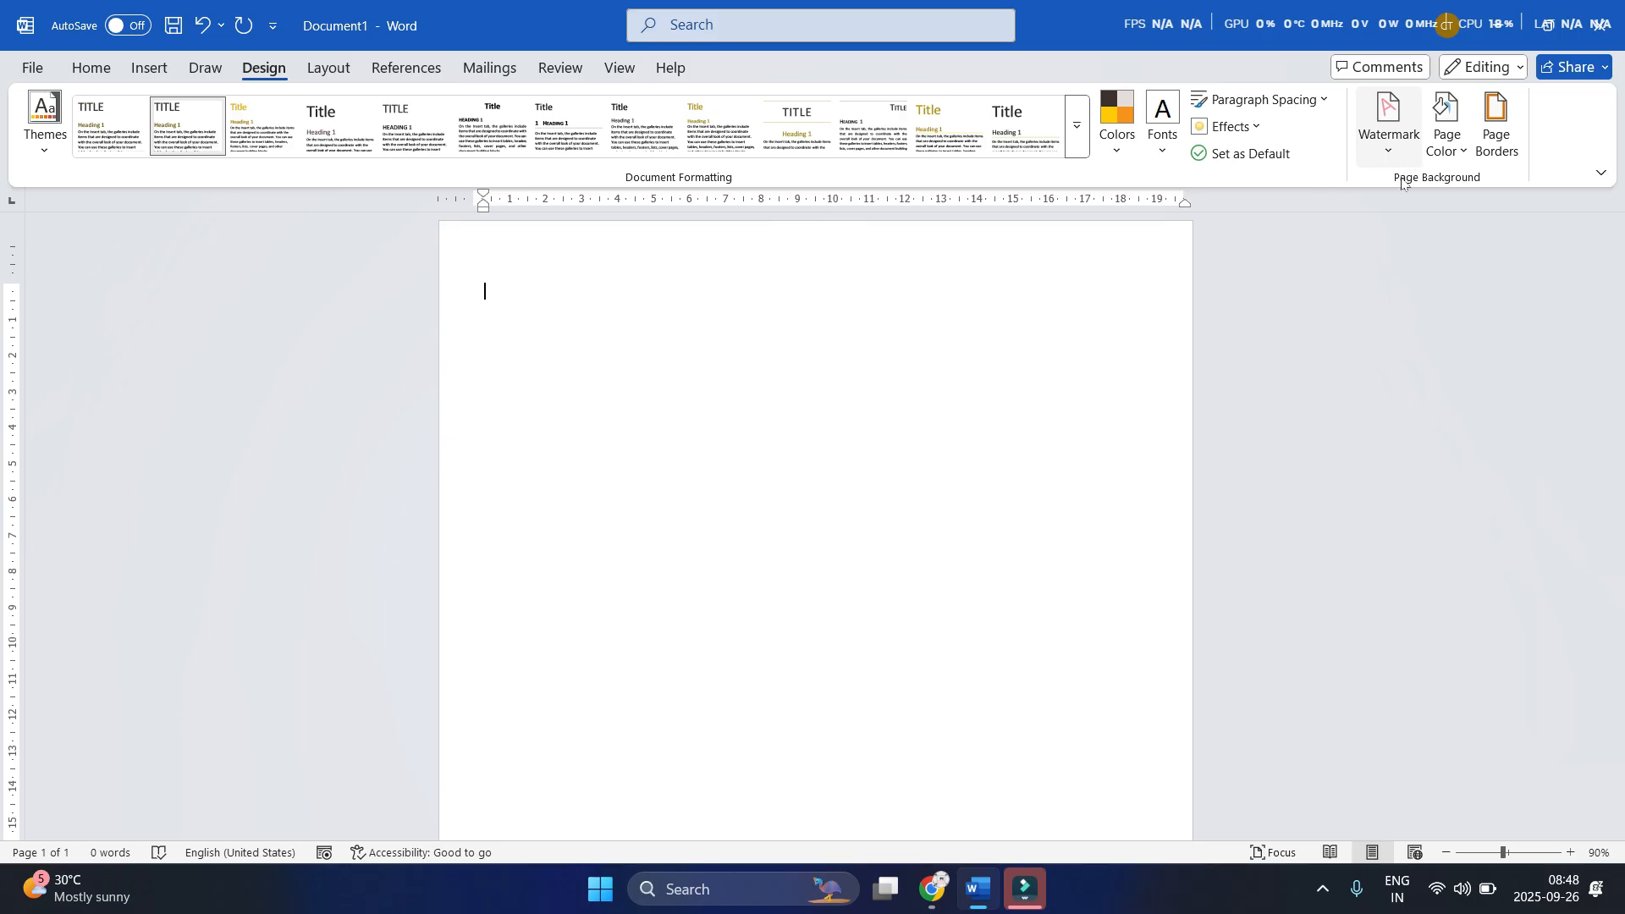
left_click(1369, 163)
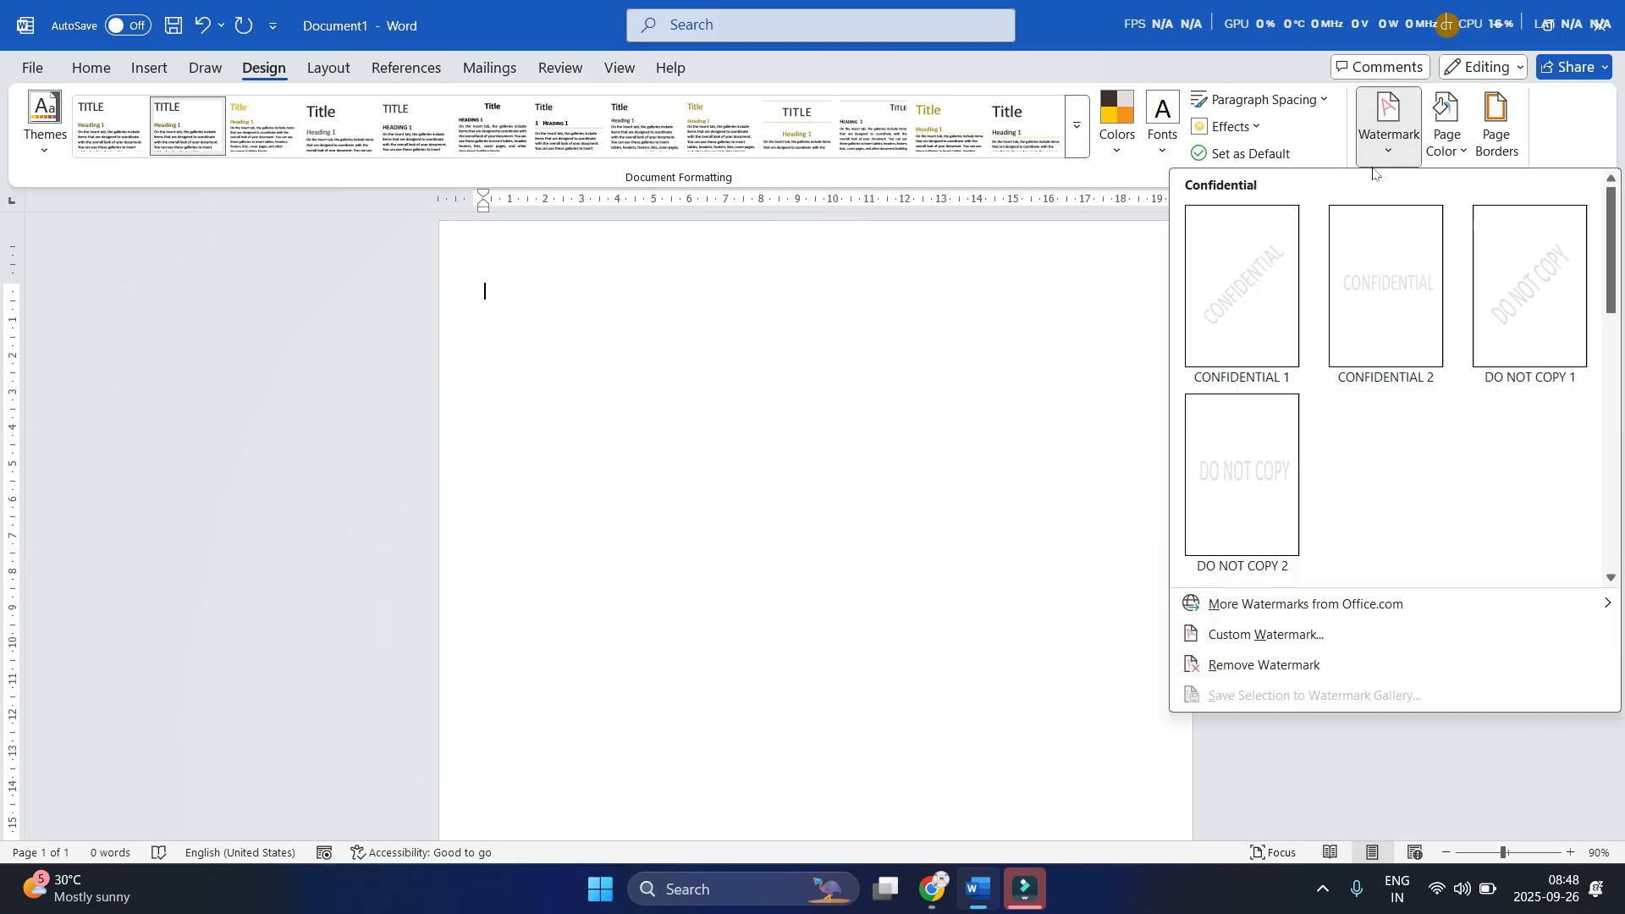
left_click(1380, 166)
left_click(1379, 166)
left_click(252, 69)
left_click(267, 71)
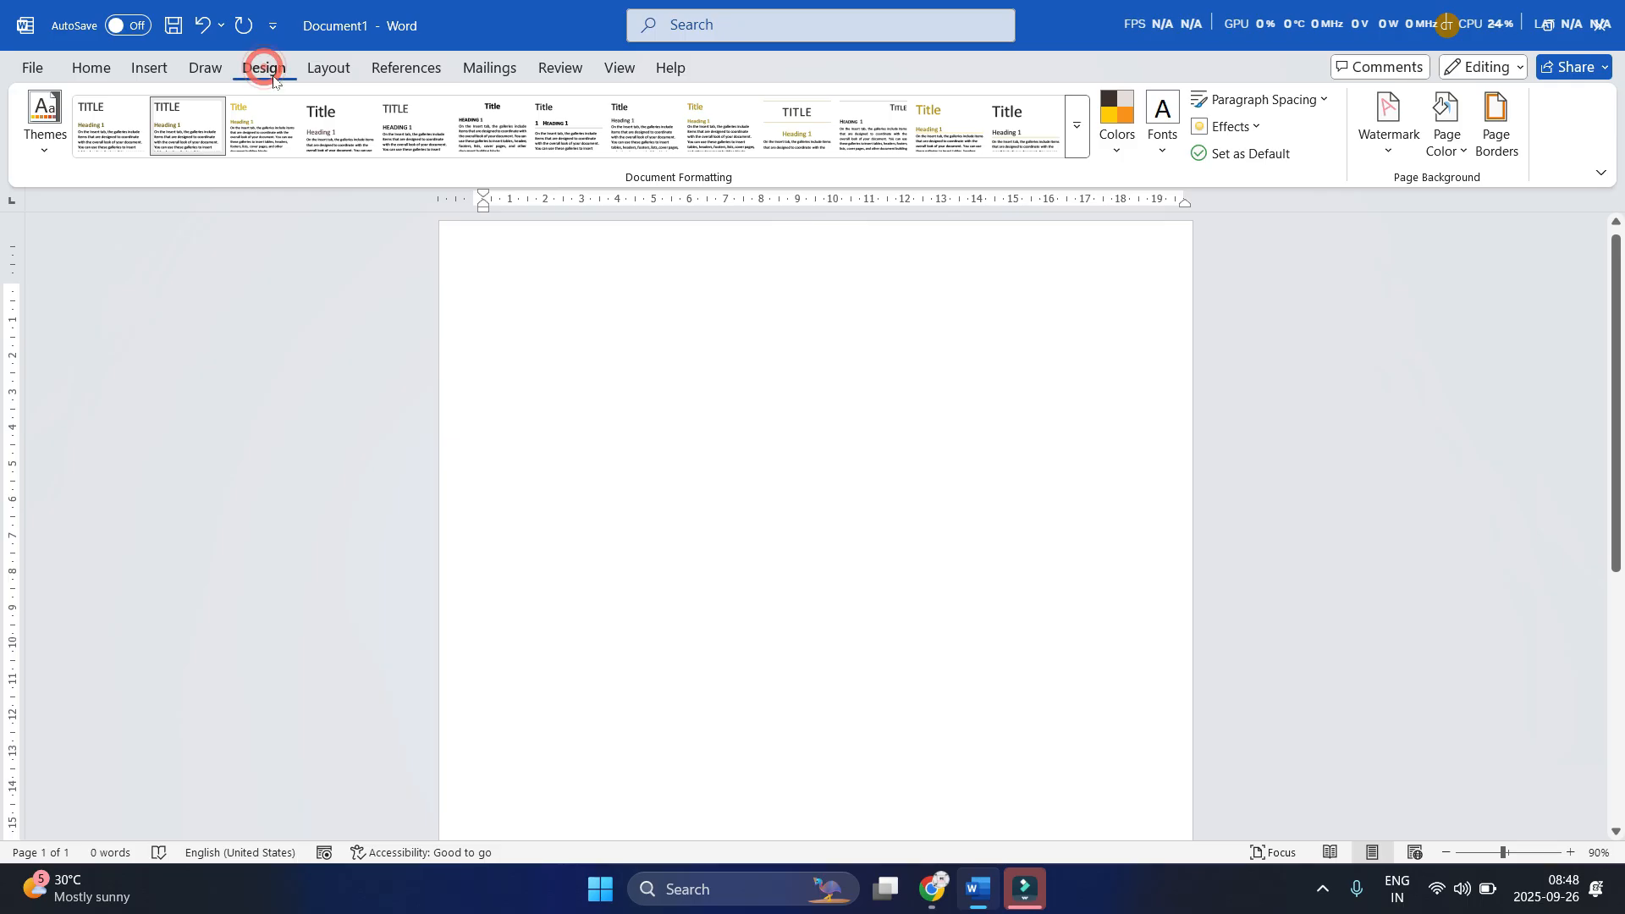
Open the custom watermark settings for the blank document
left_click(1372, 165)
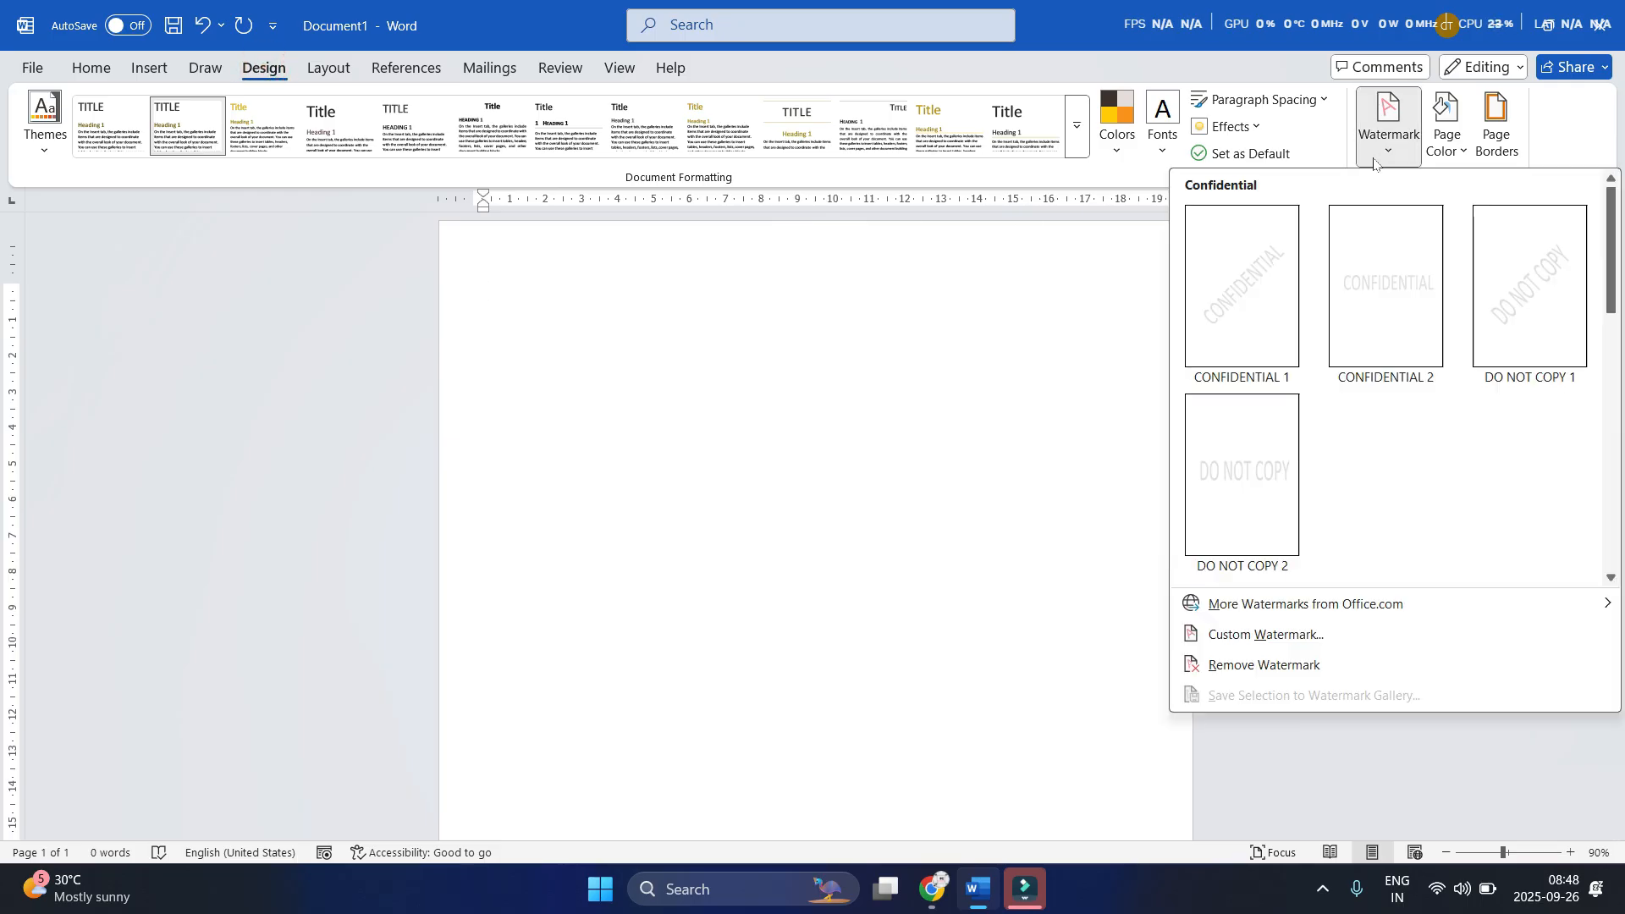
left_click(1373, 163)
left_click(1373, 164)
left_click(1389, 155)
left_click(1389, 155)
left_click(1299, 636)
left_click_drag(815, 191, 748, 286)
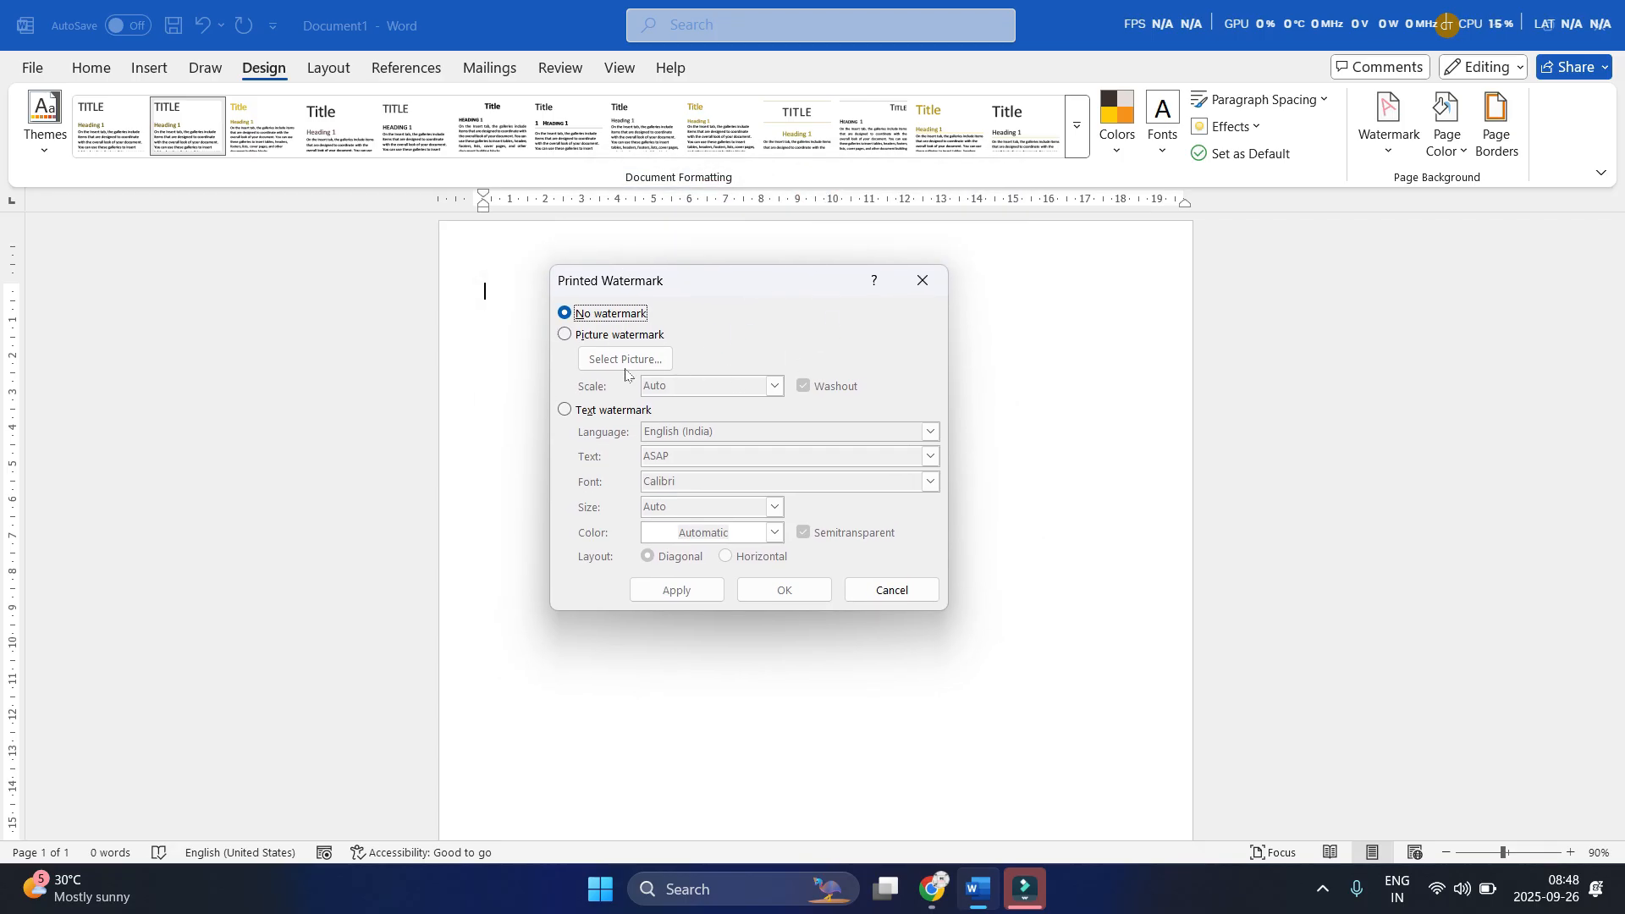
Choose a text watermark and set its text to "pc pathshala"
left_click(579, 339)
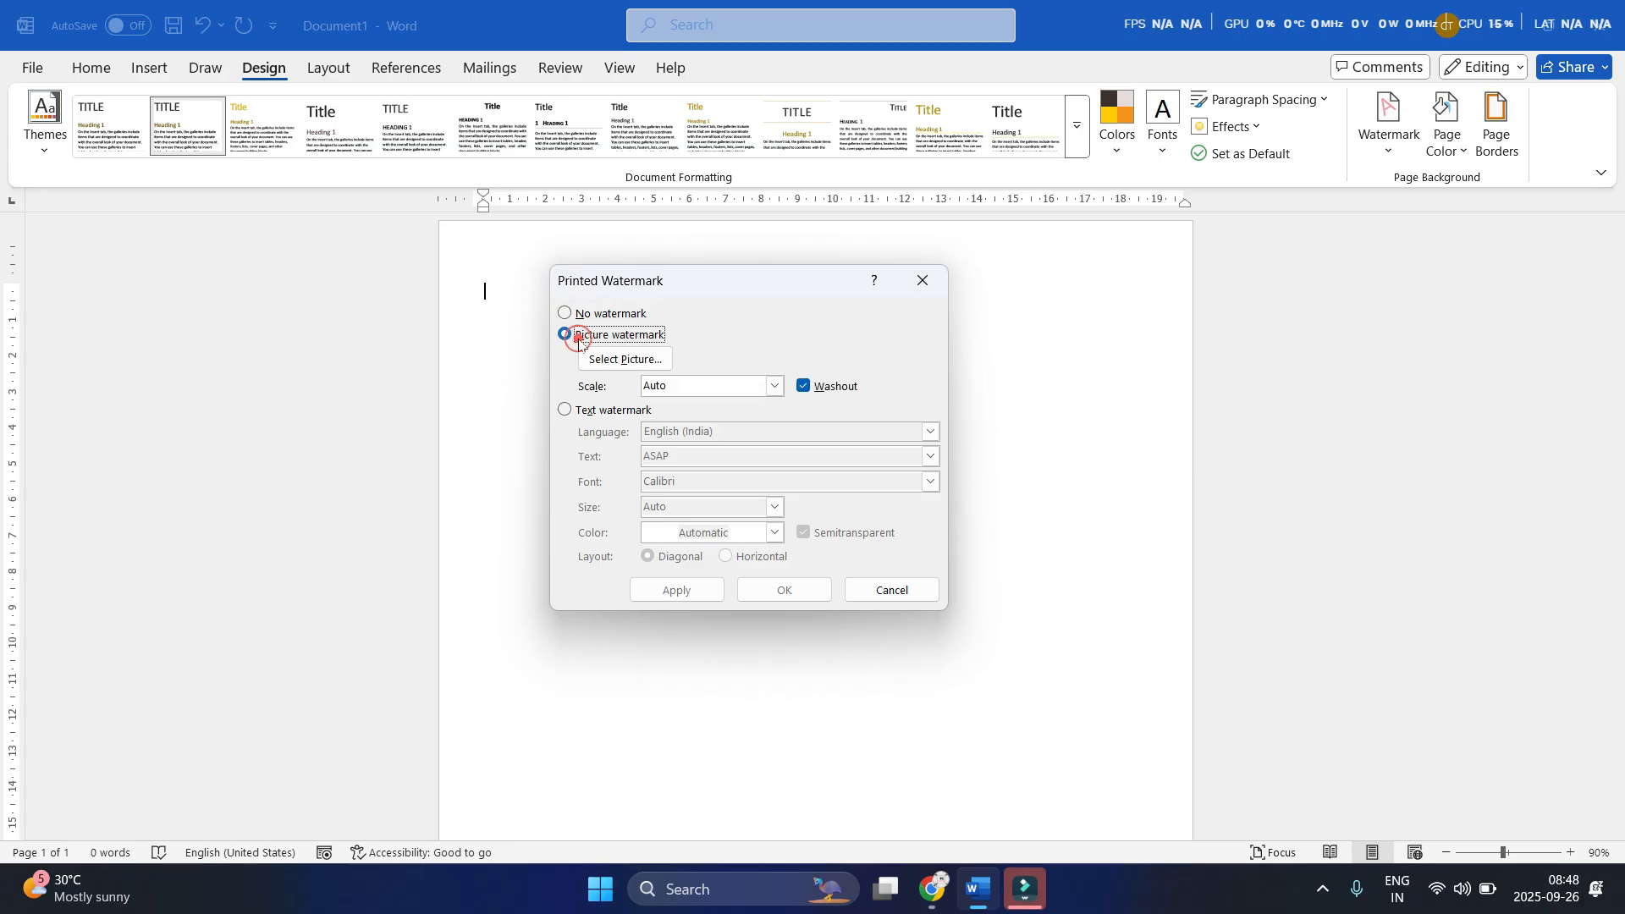
left_click(573, 415)
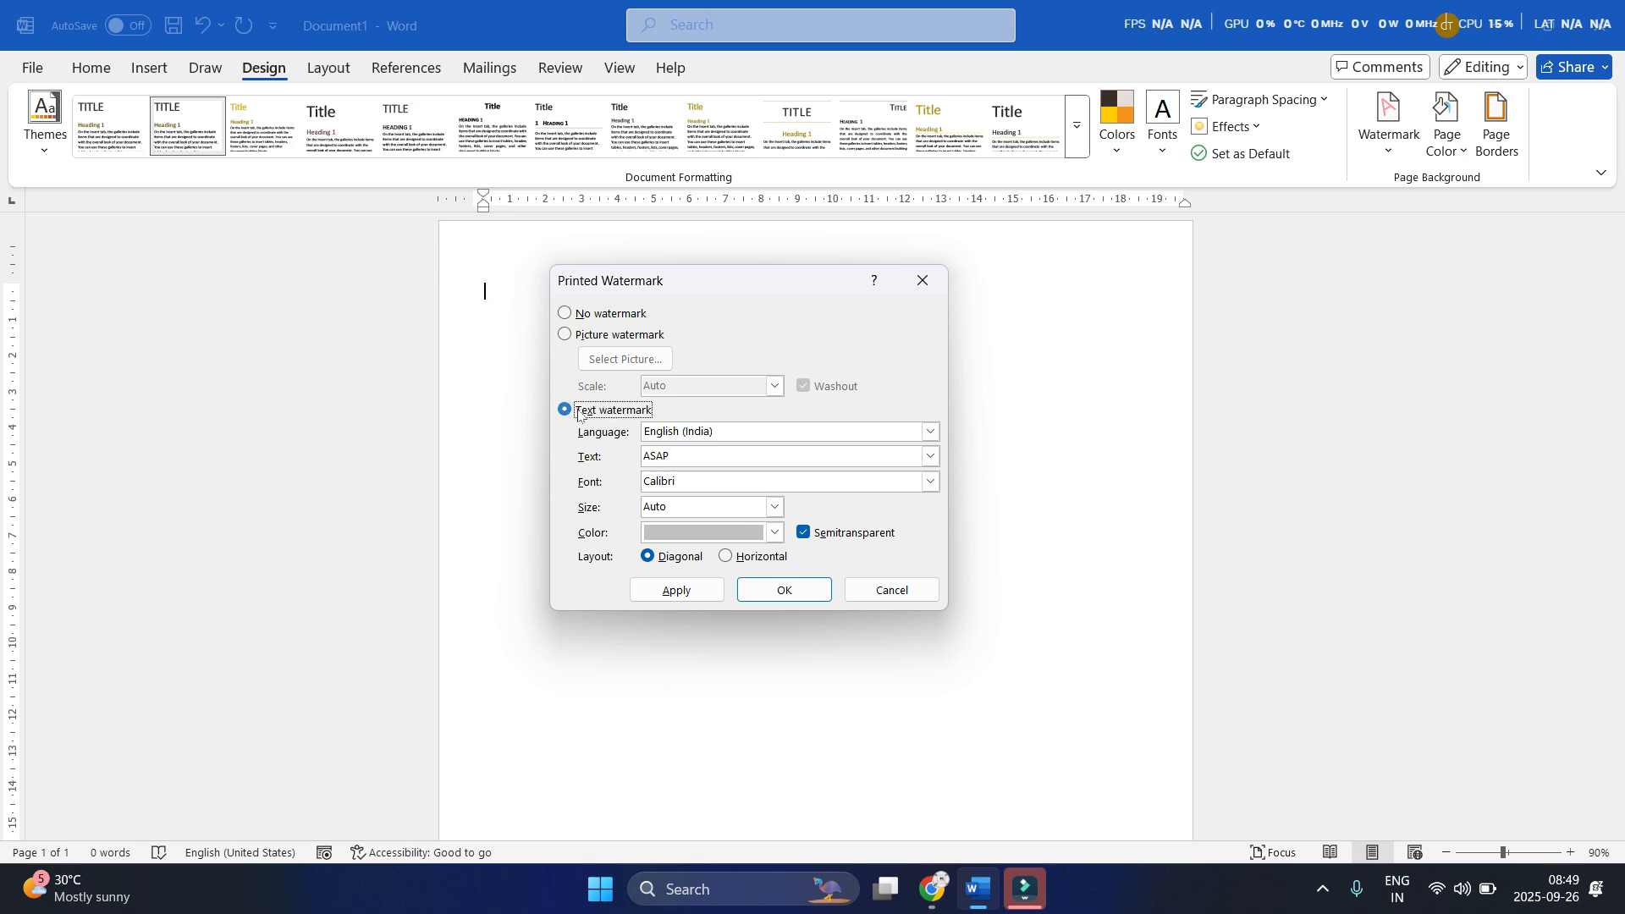
left_click(579, 412)
double_click(688, 461)
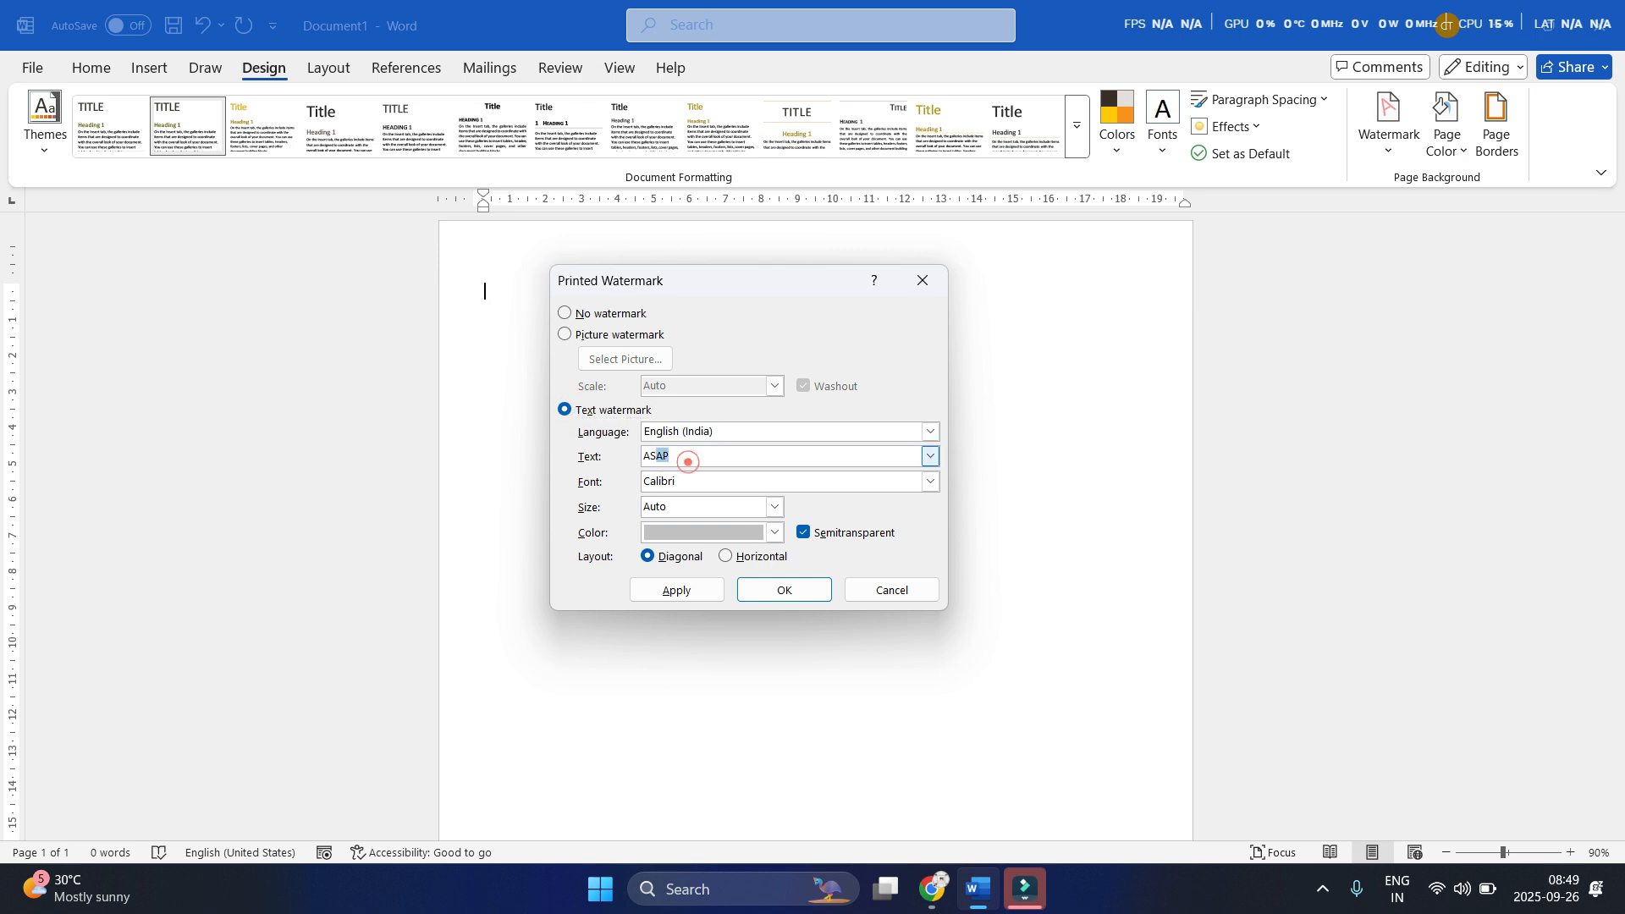
key("BackSpace")
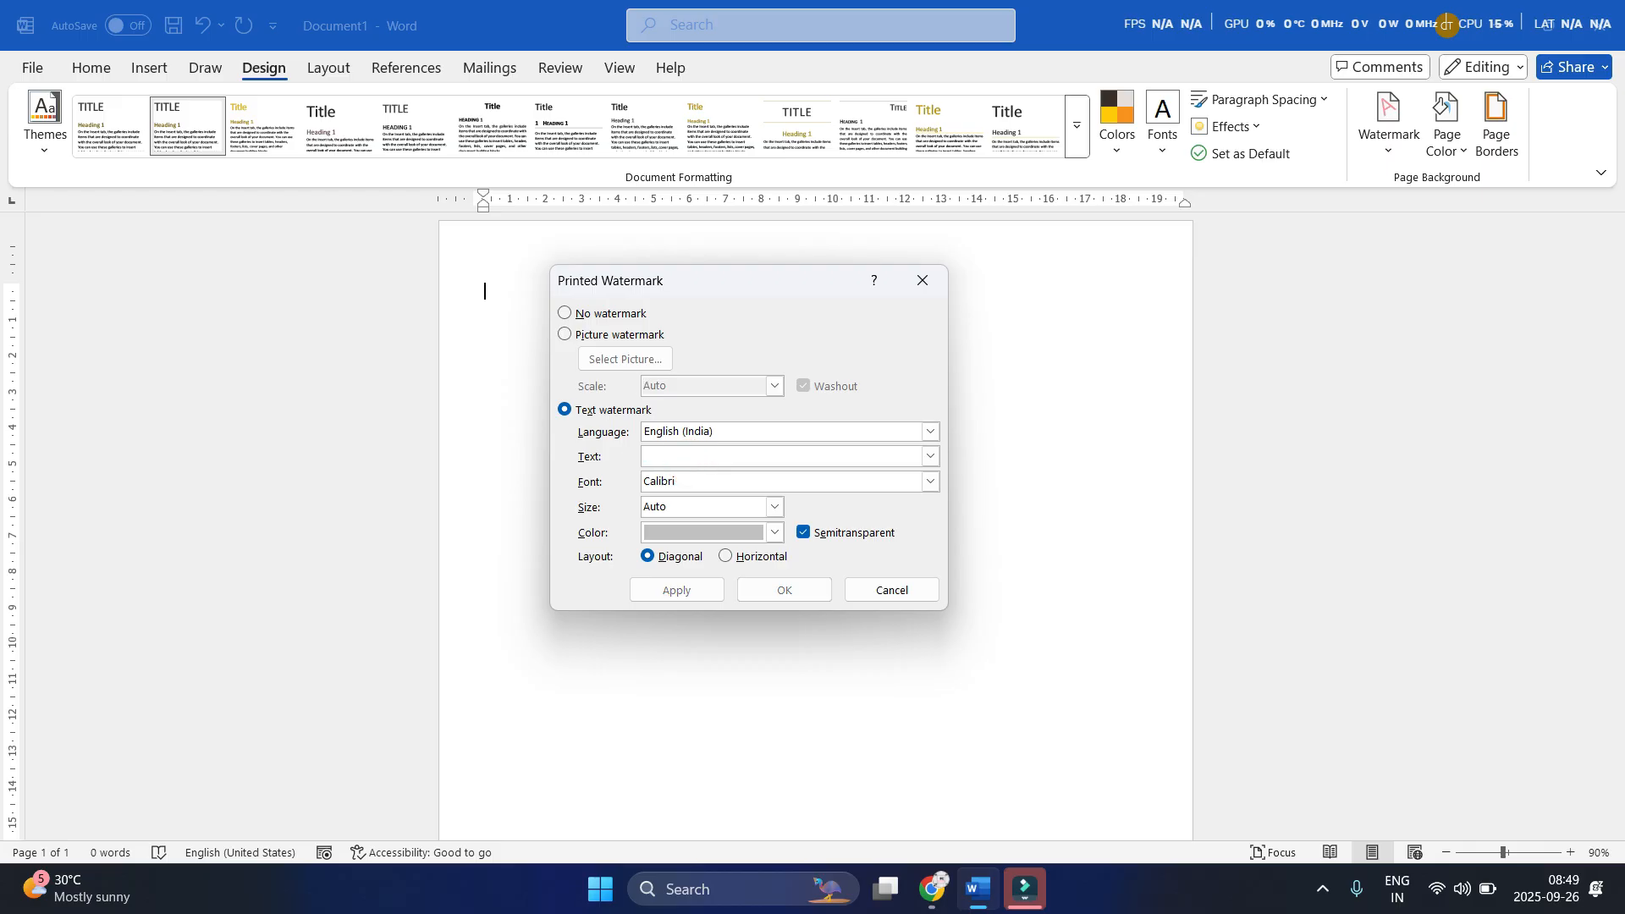
type("pc pathshala")
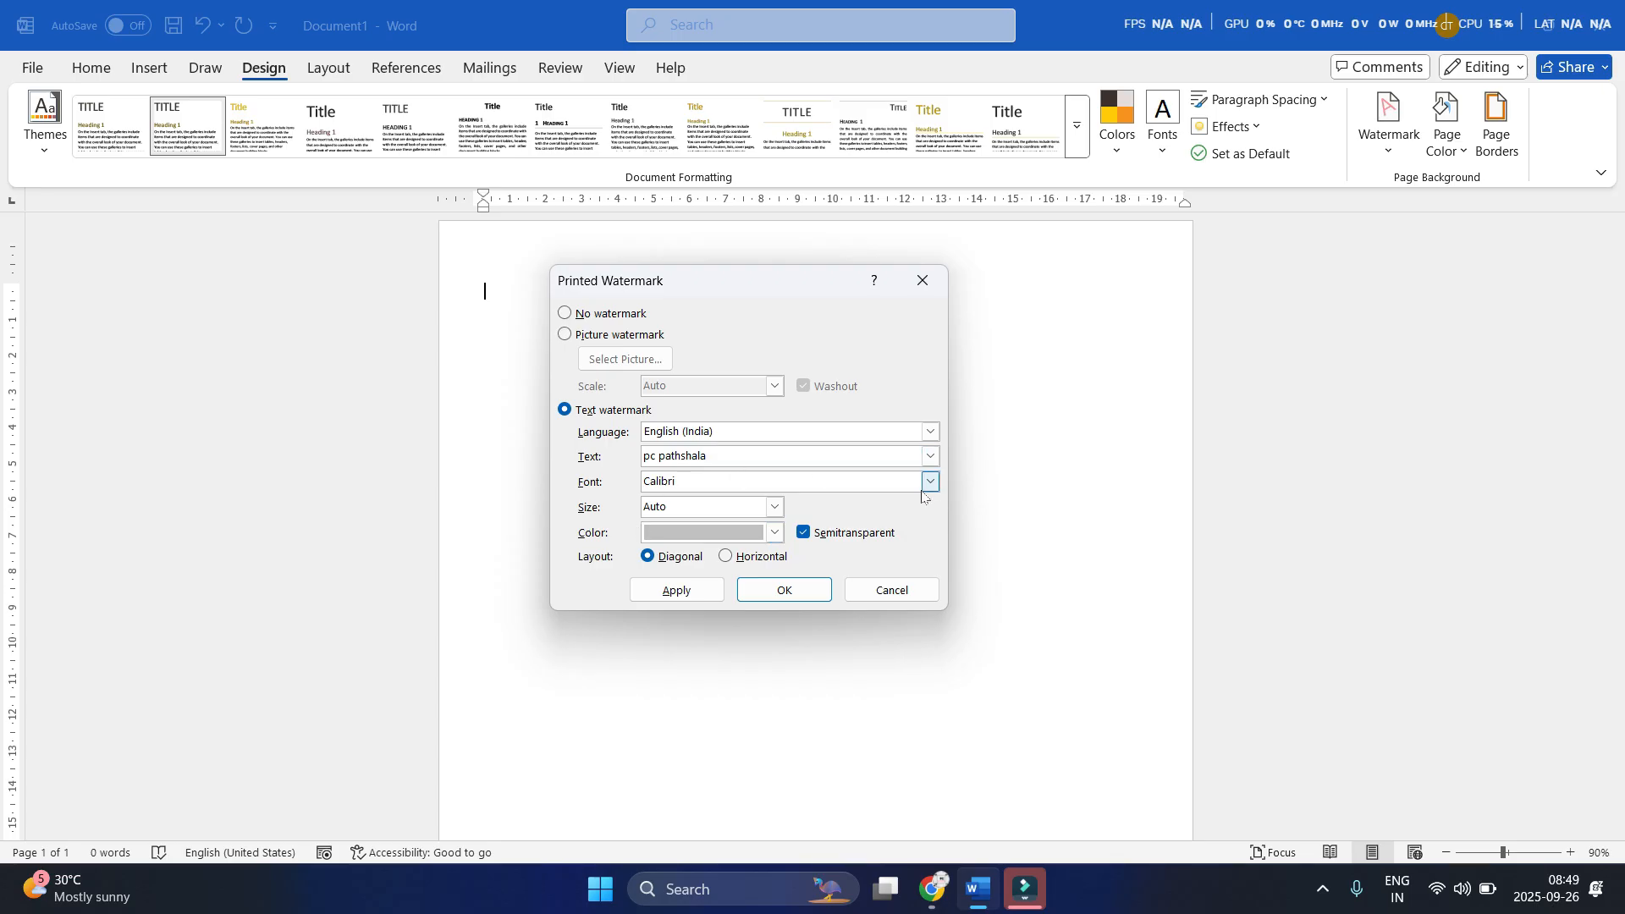
Set the watermark font to Candara and add the watermark to the page
left_click(930, 481)
scroll(726, 533, "down", 1)
left_click(719, 537)
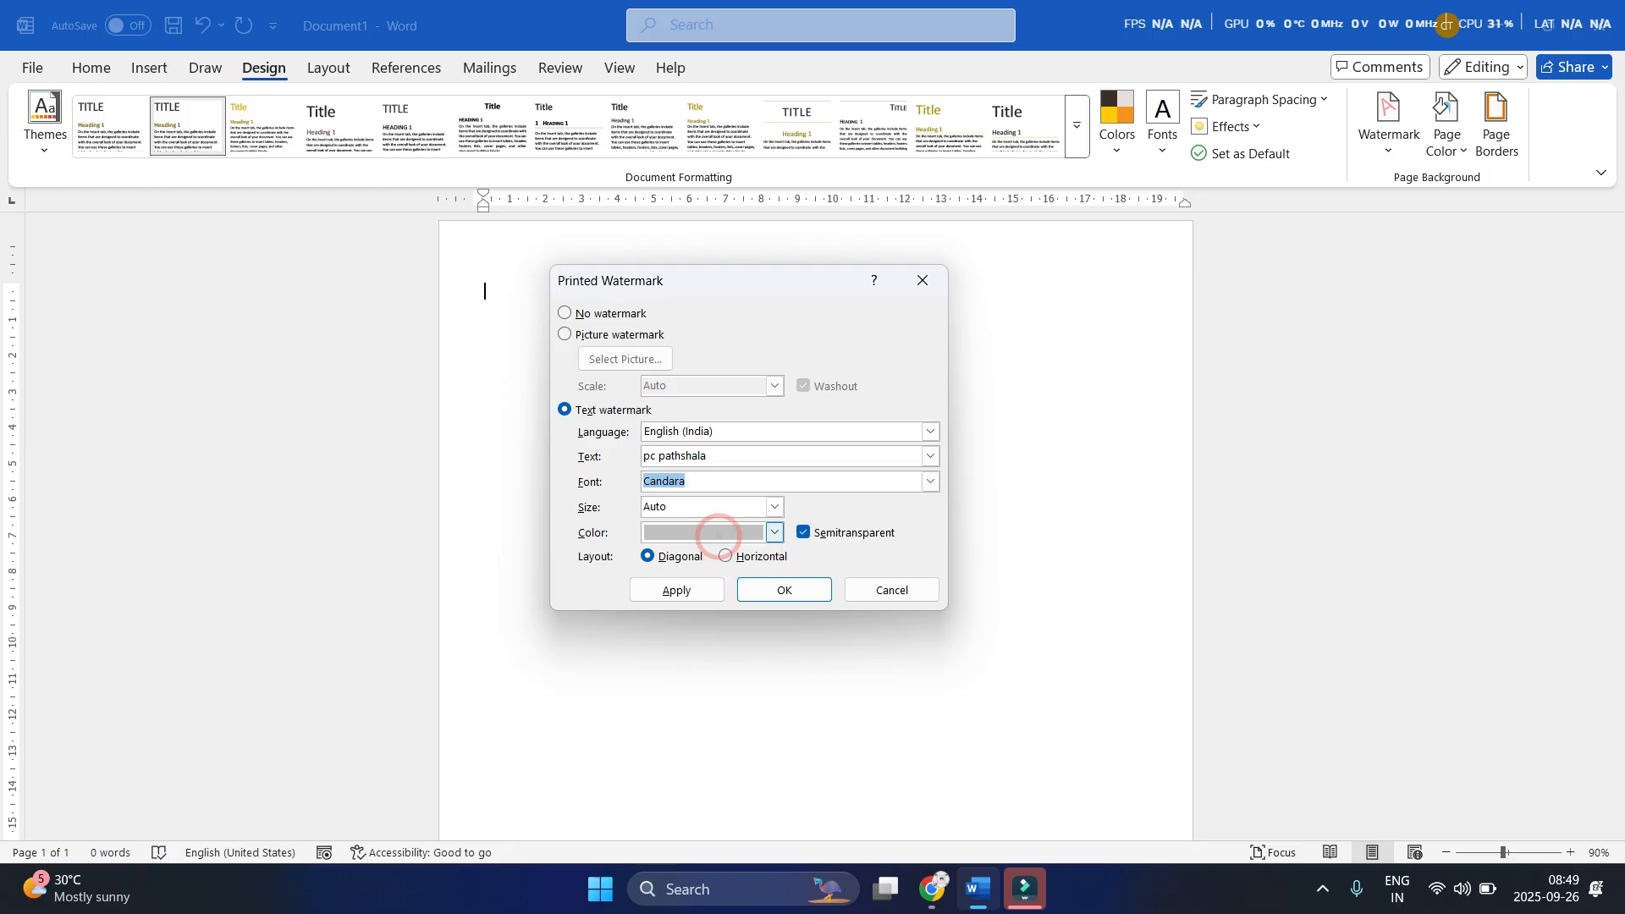
left_click_drag(787, 290, 1073, 229)
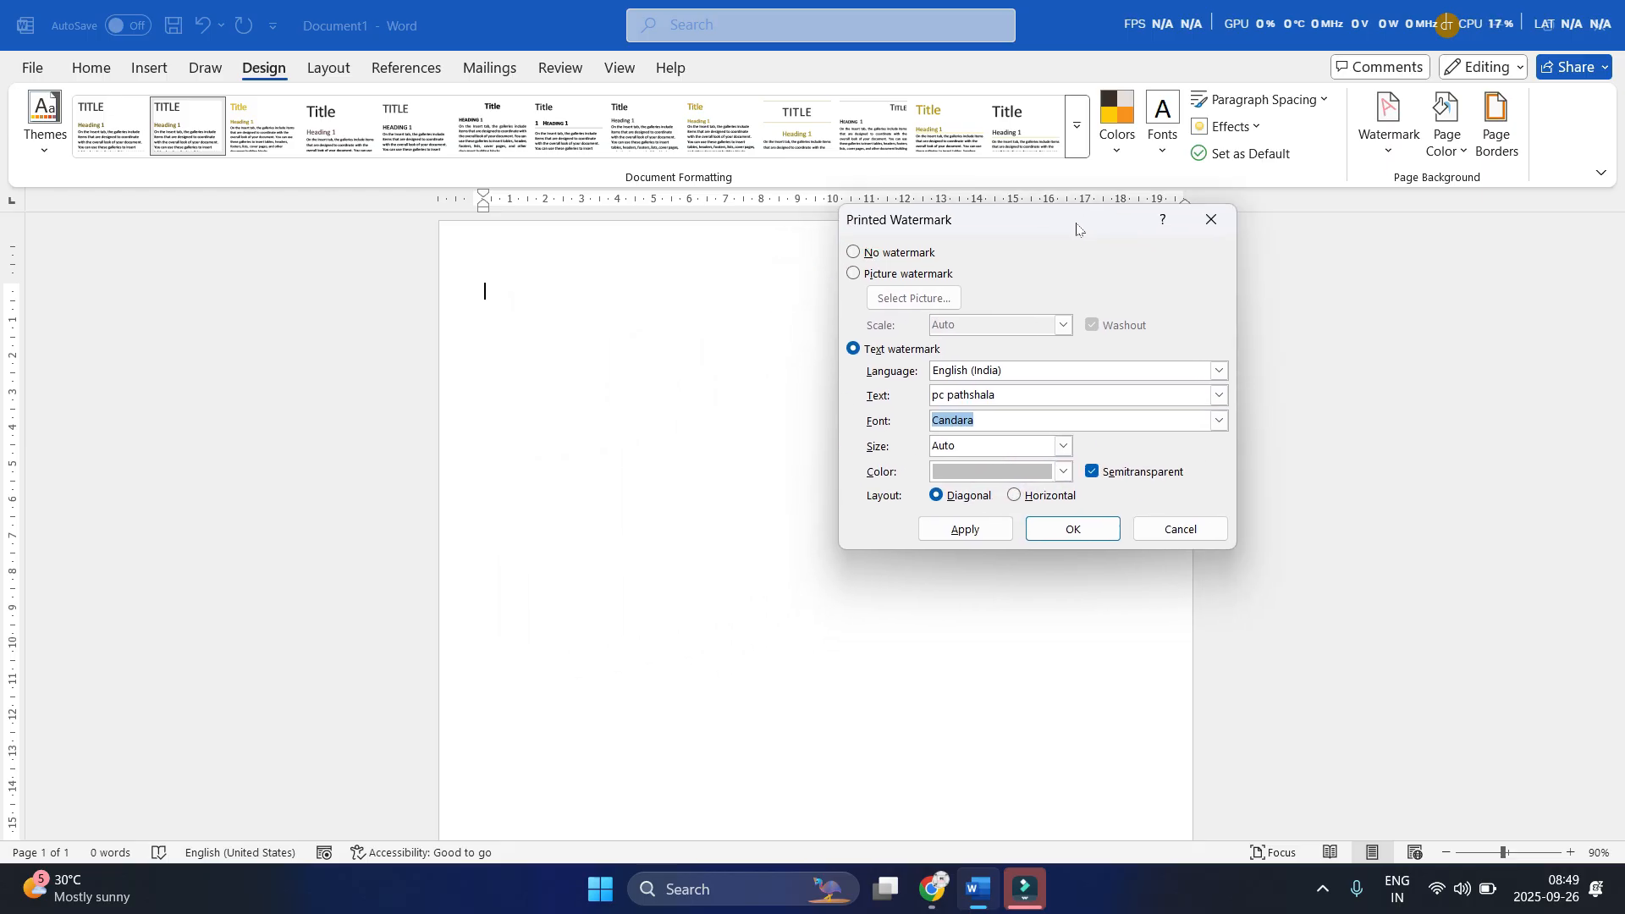
left_click(1084, 533)
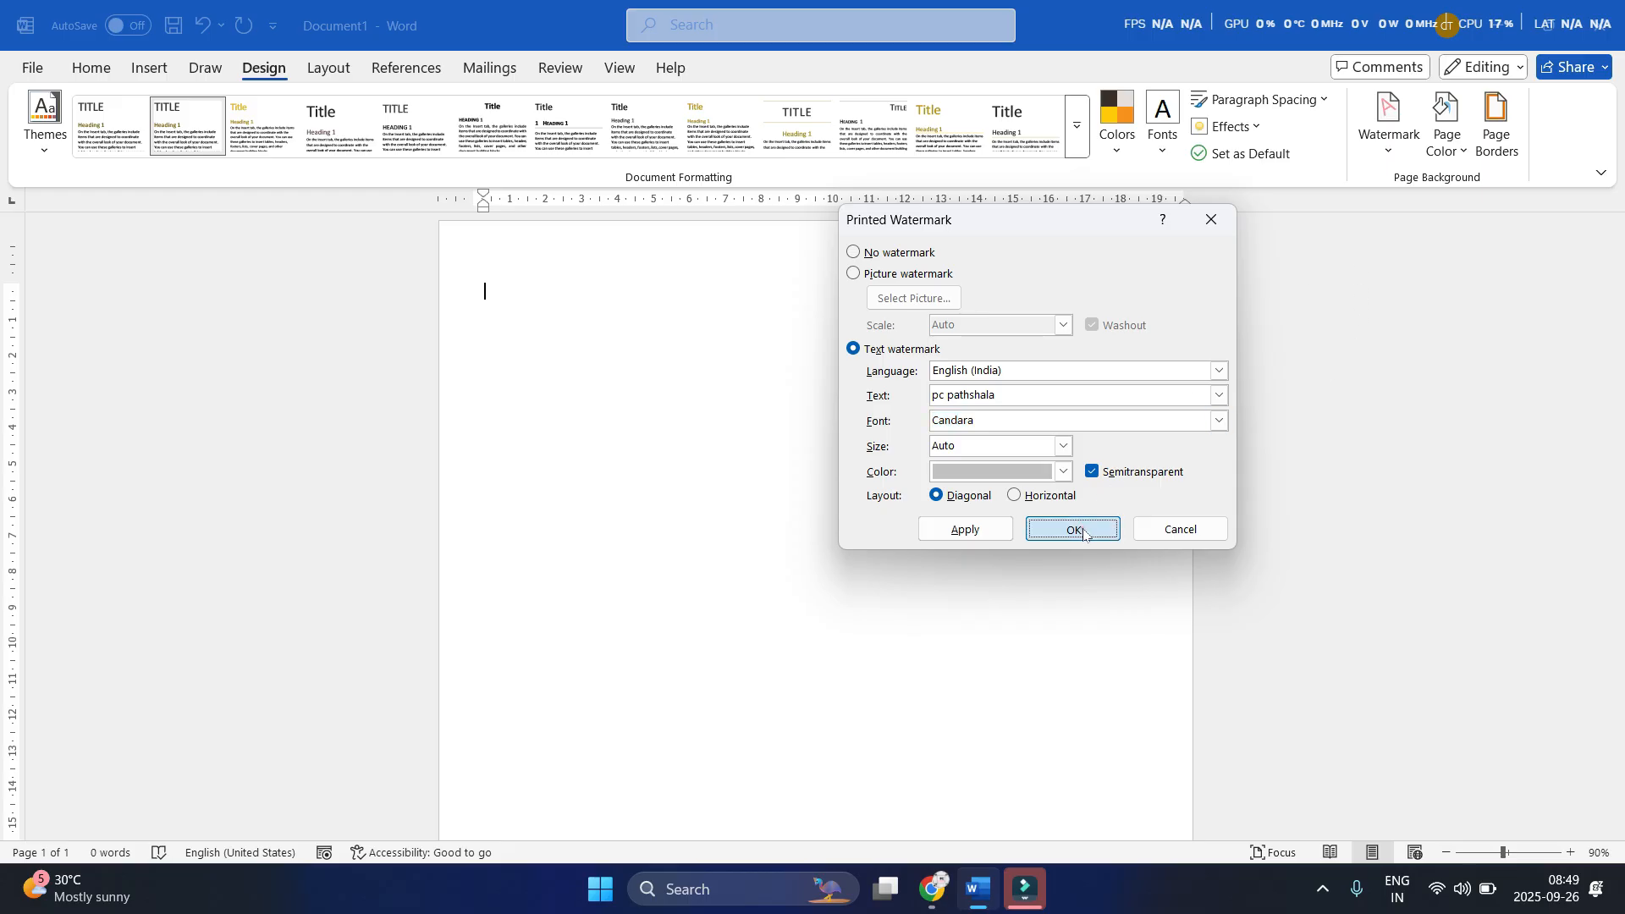
scroll(918, 643, "down", 3)
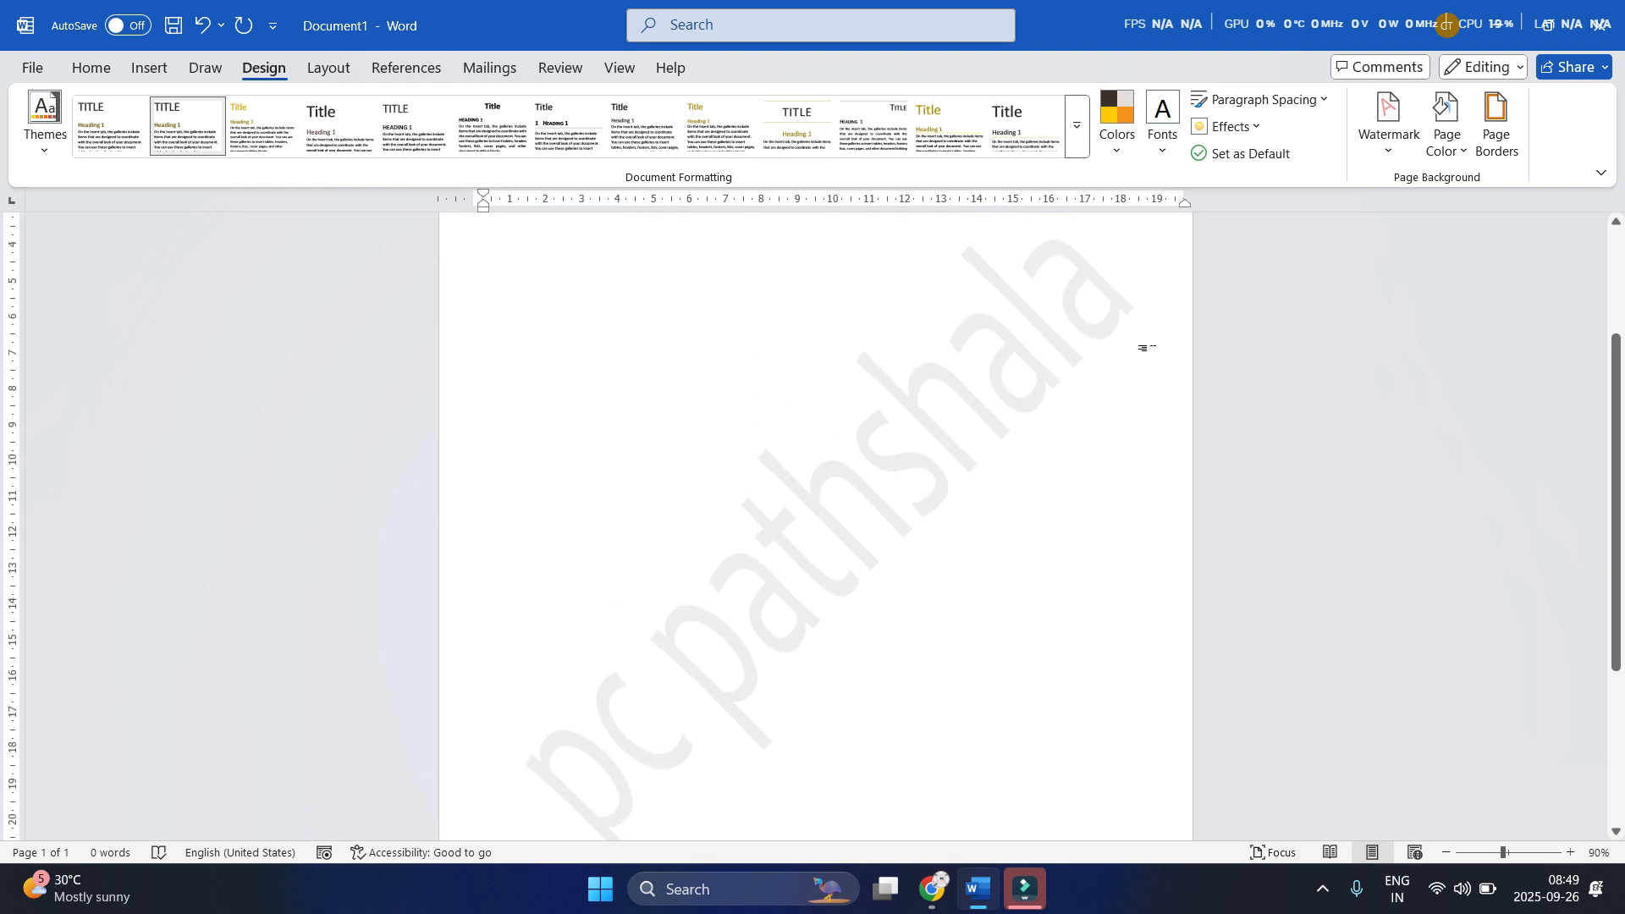
Reopen the custom watermark settings and apply black as the watermark's text color
left_click(1388, 127)
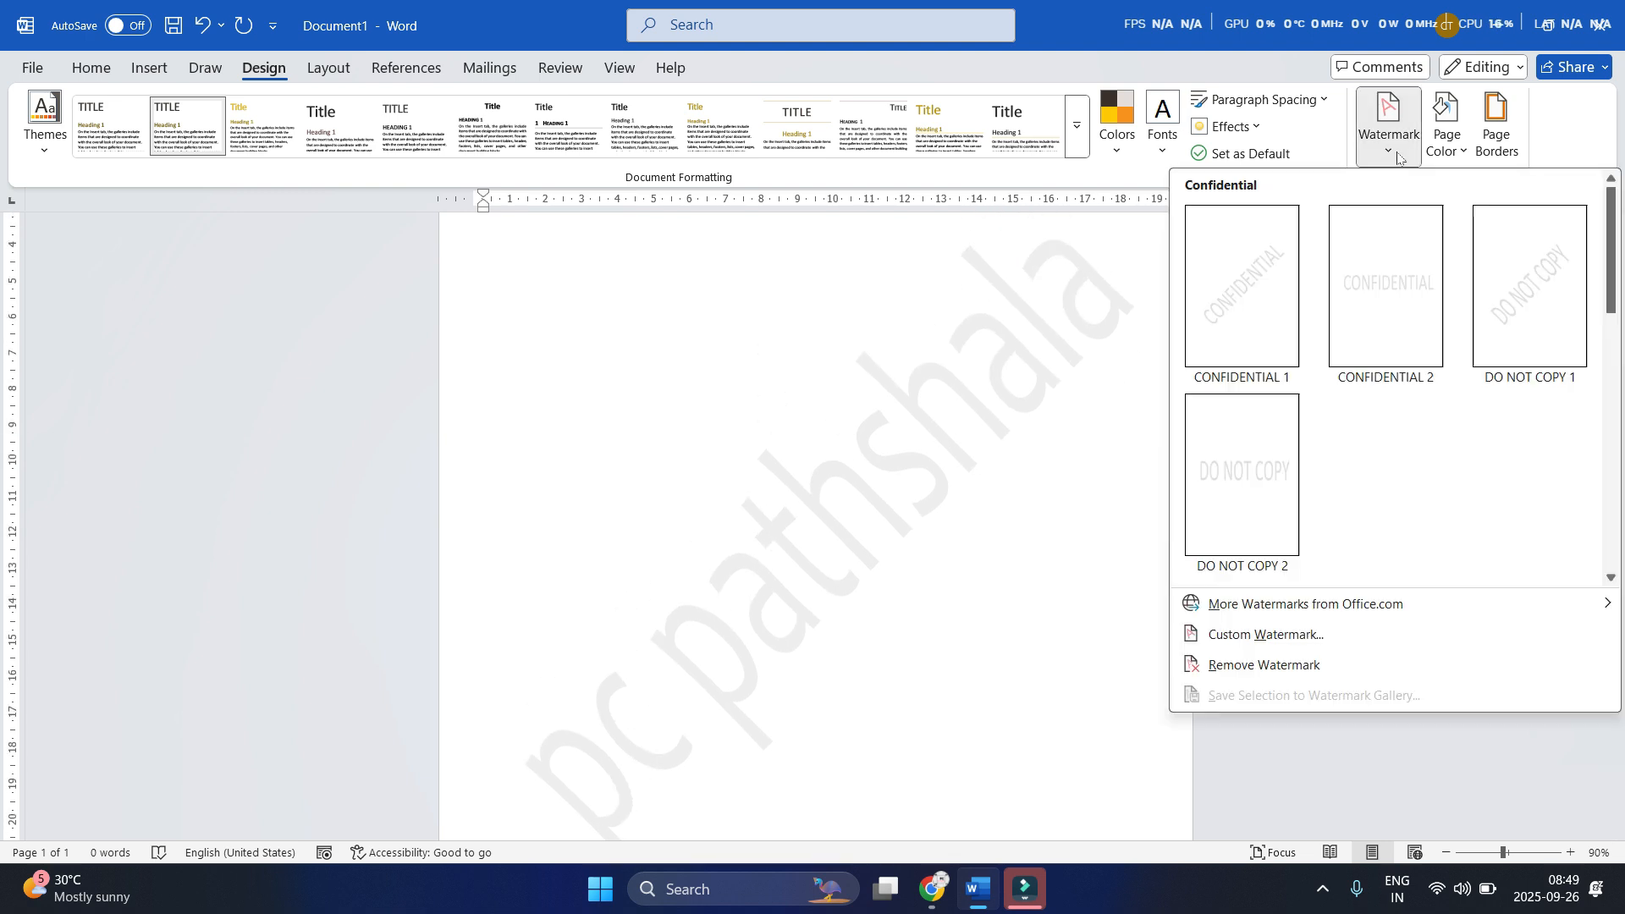
left_click(1235, 633)
left_click_drag(1023, 226, 1095, 219)
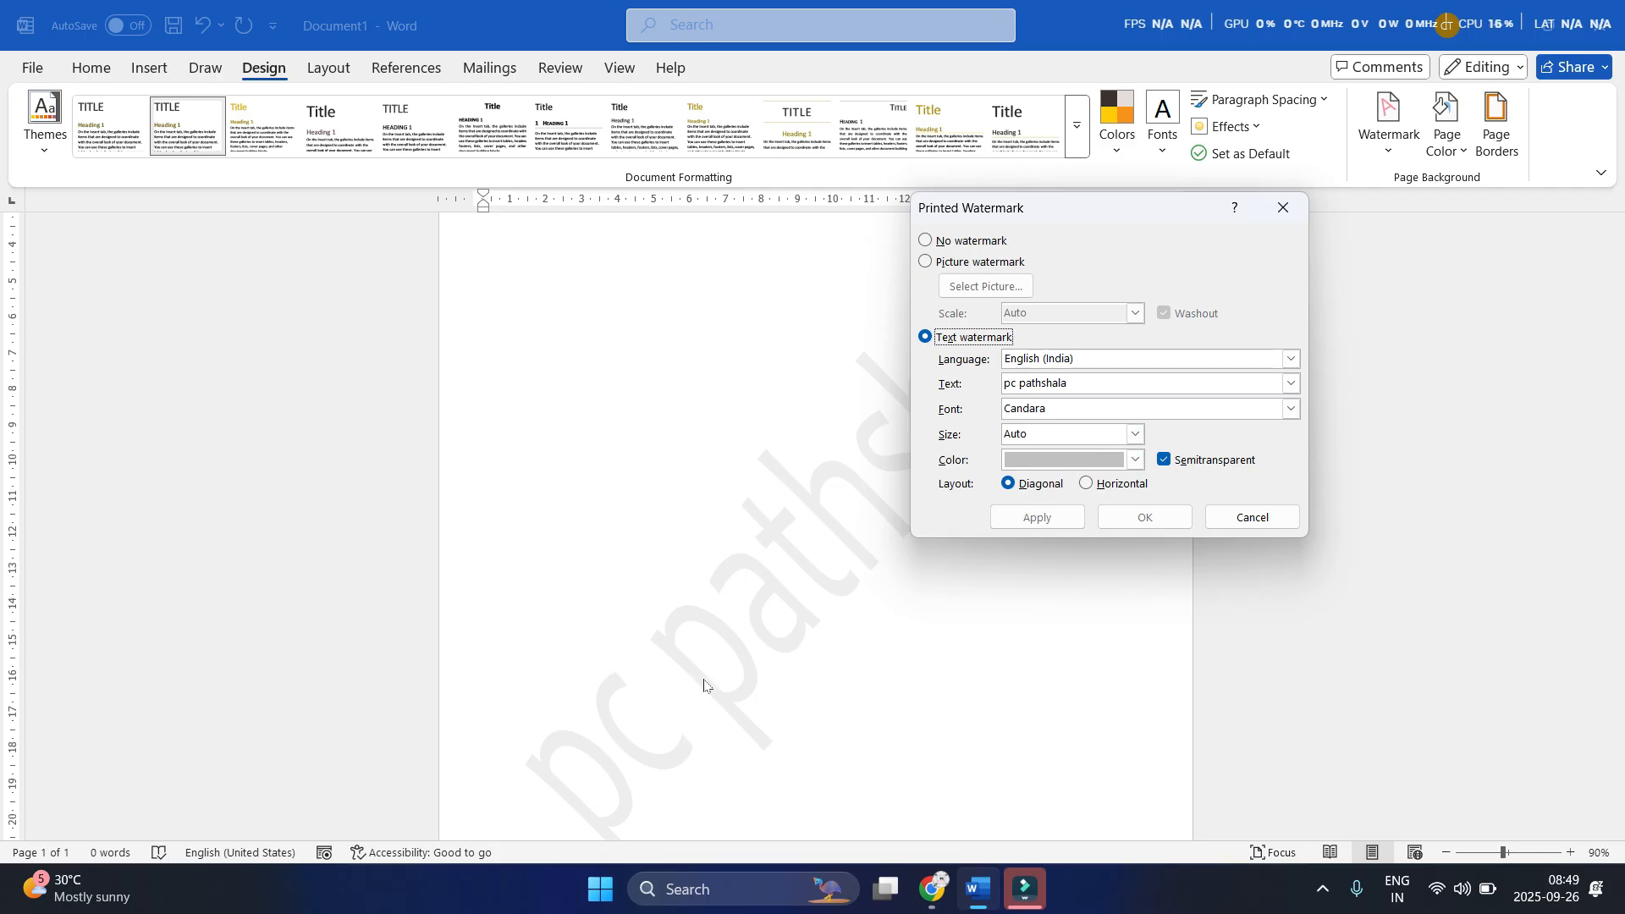
left_click(1134, 460)
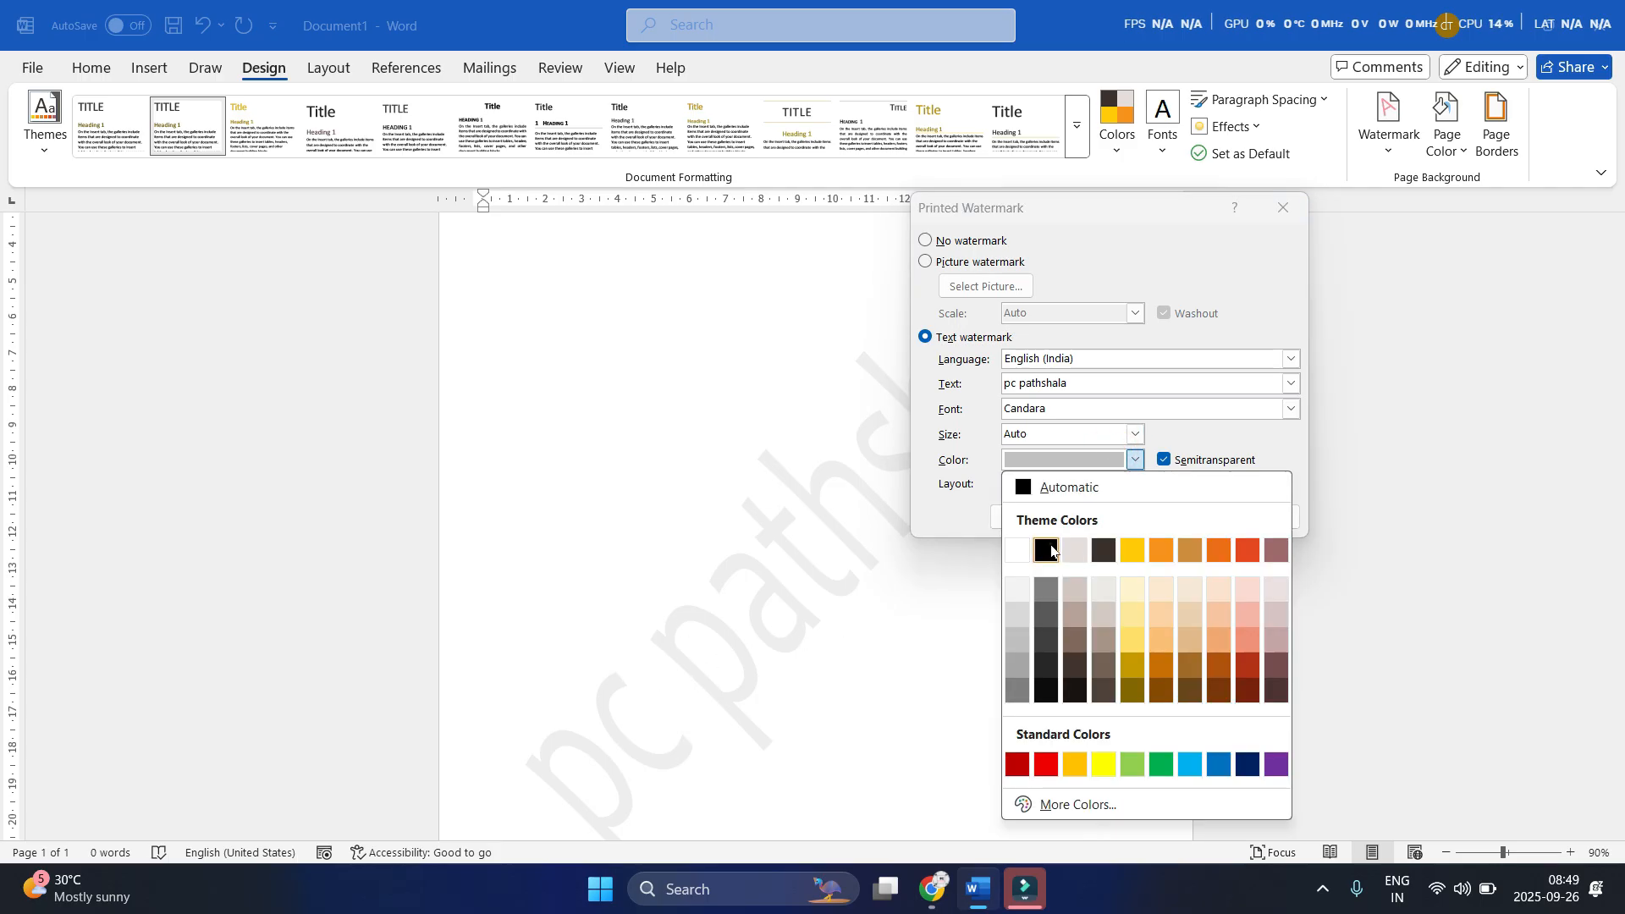
left_click(1051, 551)
left_click(1041, 518)
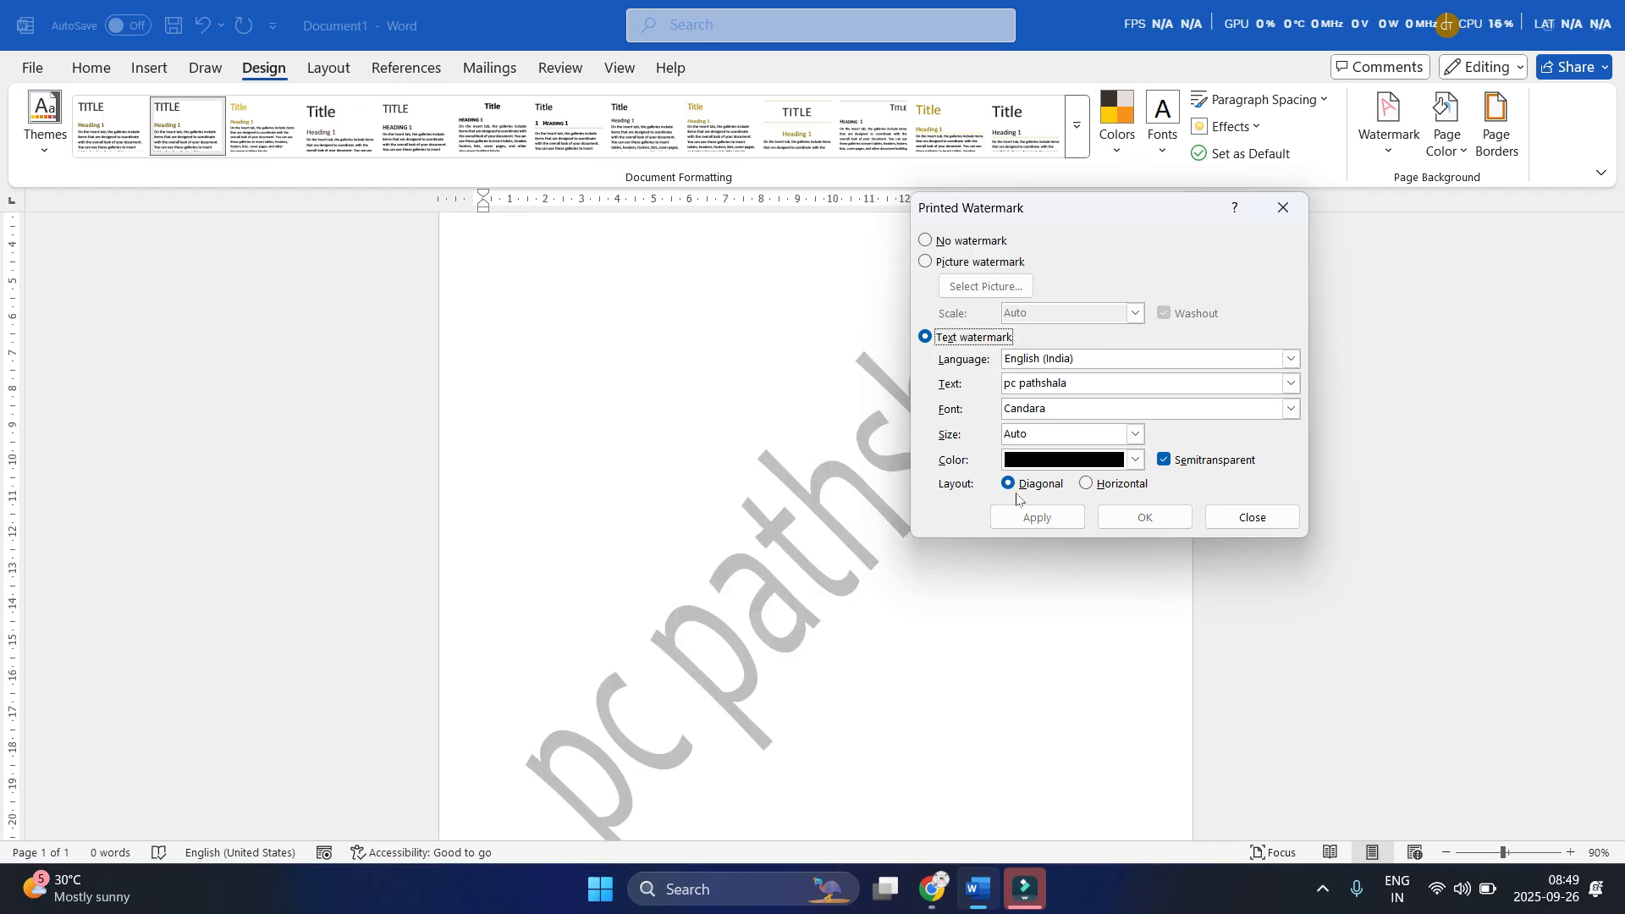
Apply the Horizontal layout to the text watermark
left_click(1117, 483)
left_click(1052, 512)
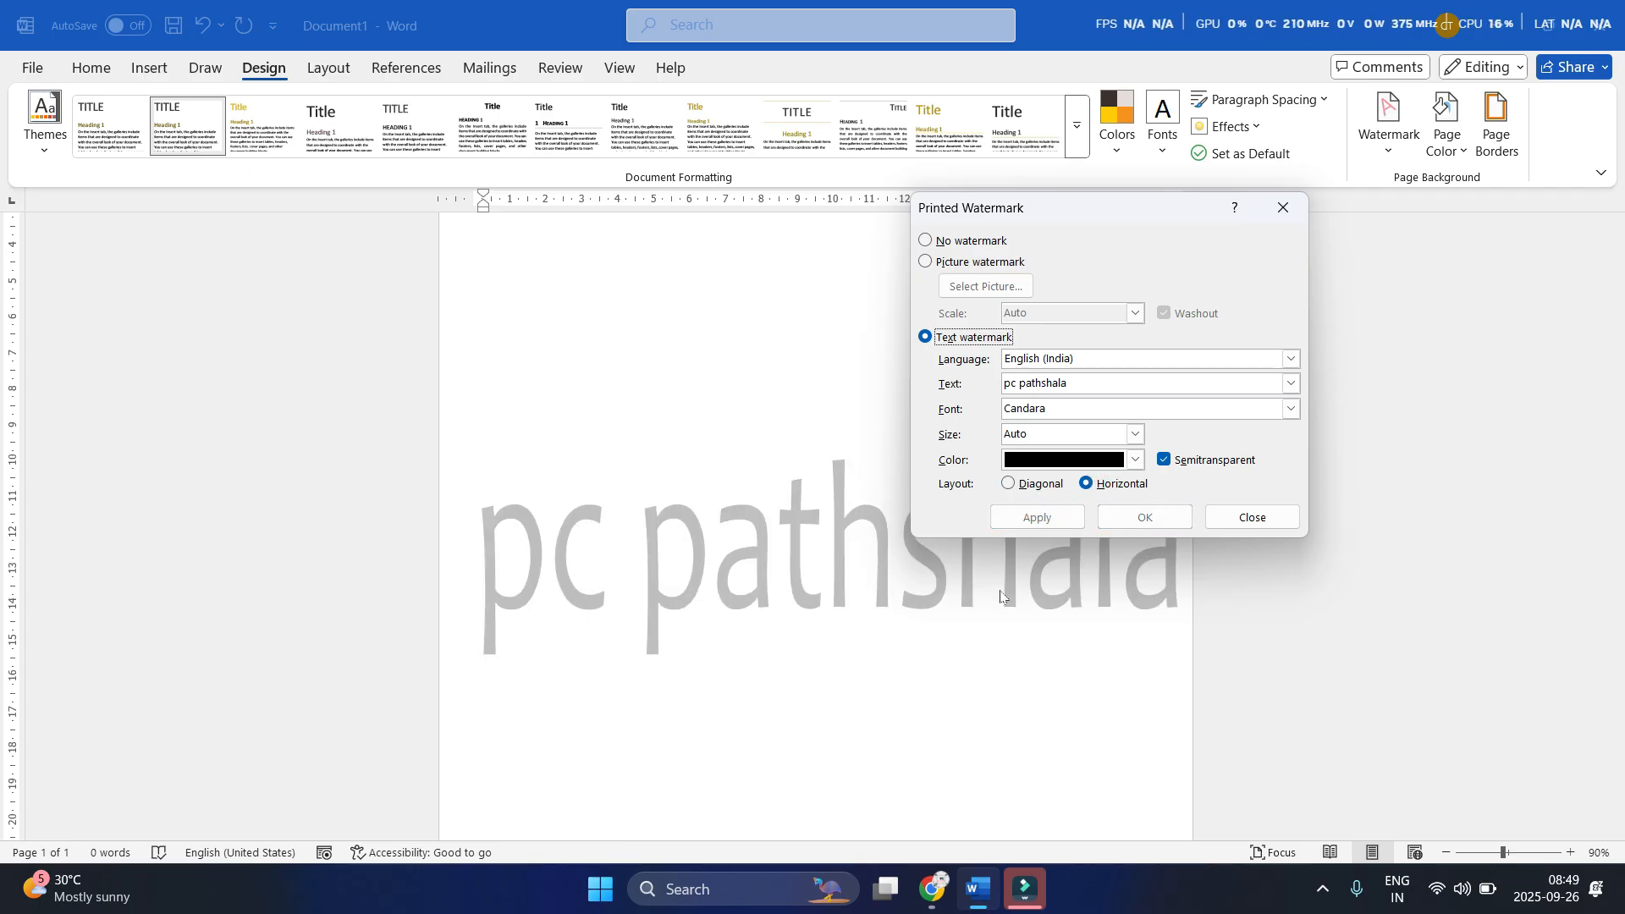
left_click_drag(1132, 210, 1044, 105)
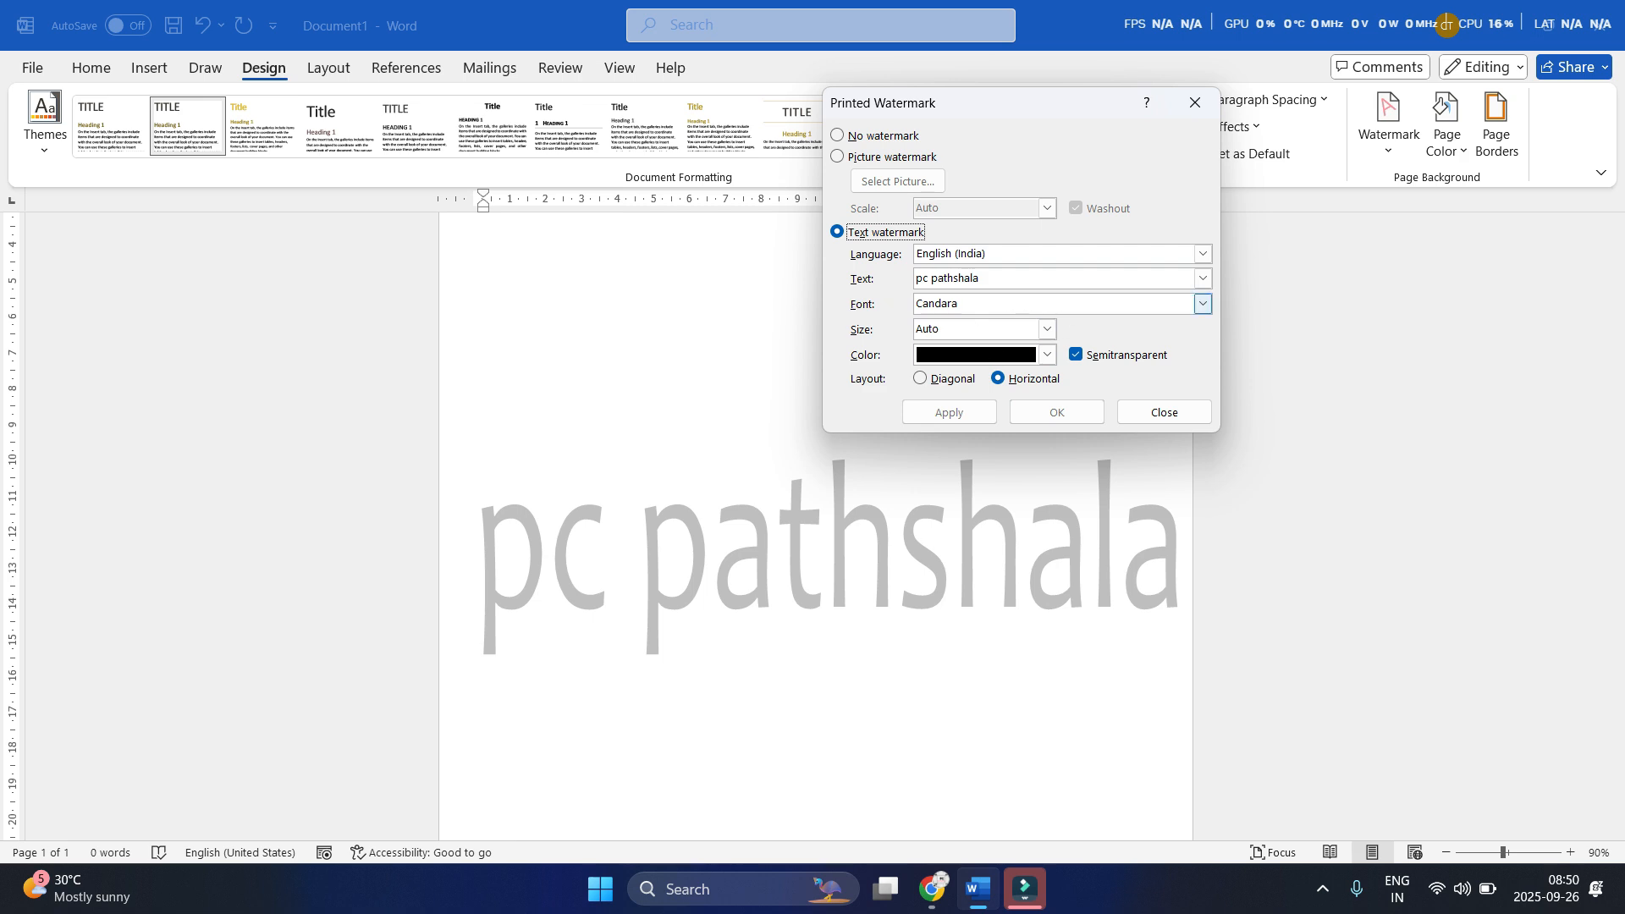
Change the watermark font to Castellar and apply it to the page
left_click(1203, 303)
scroll(1056, 370, "down", 3)
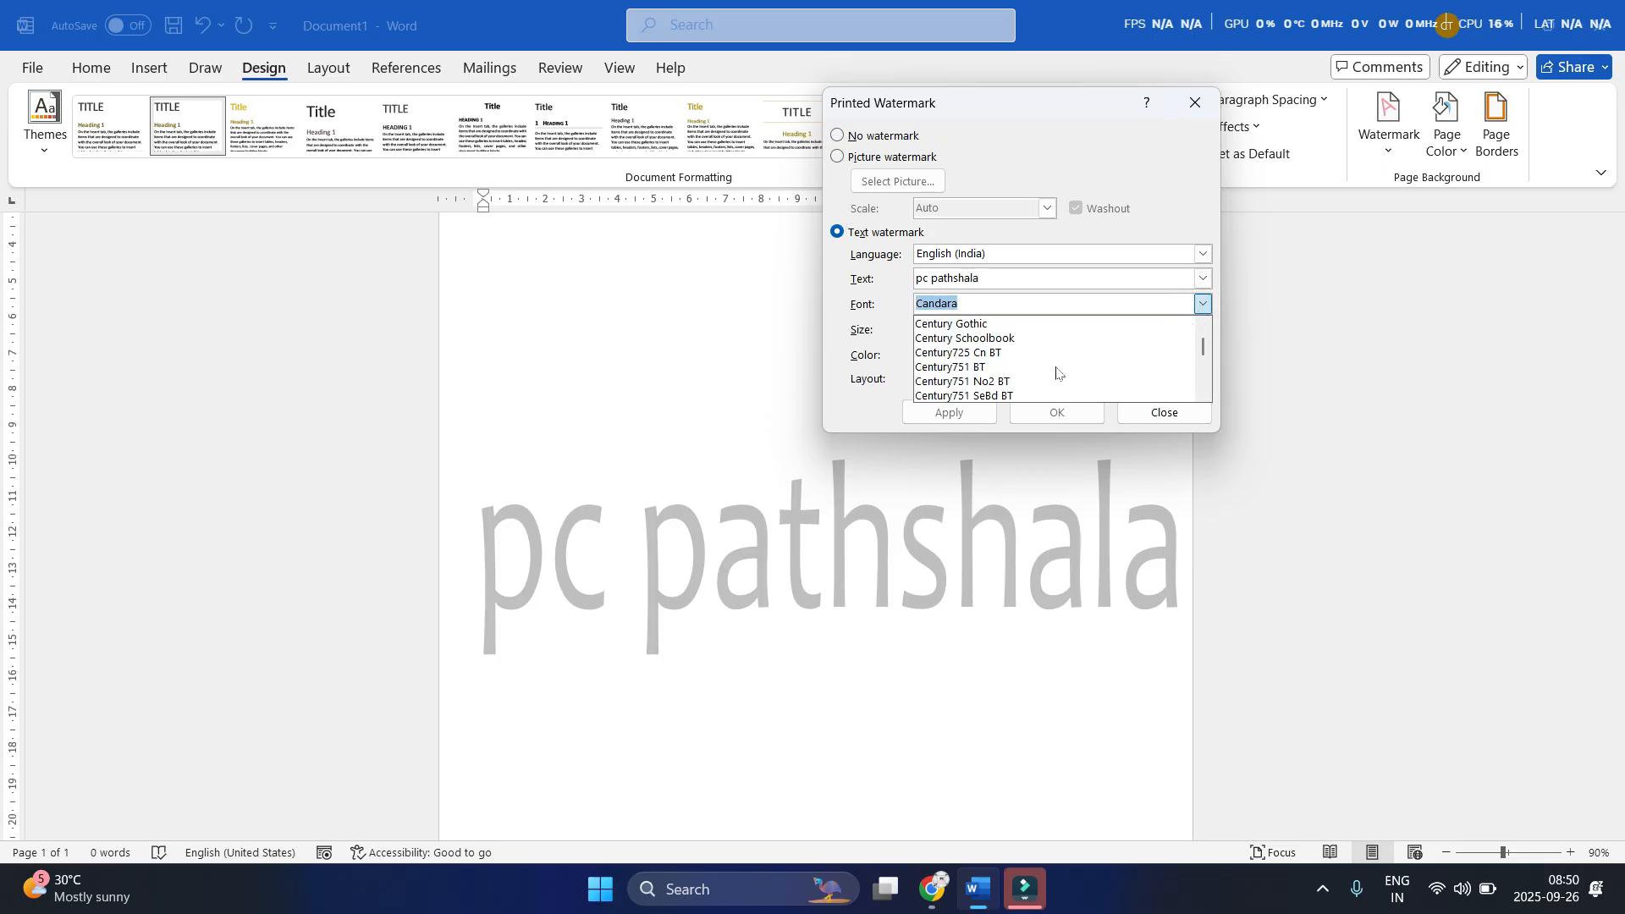
left_click(1055, 370)
left_click(928, 413)
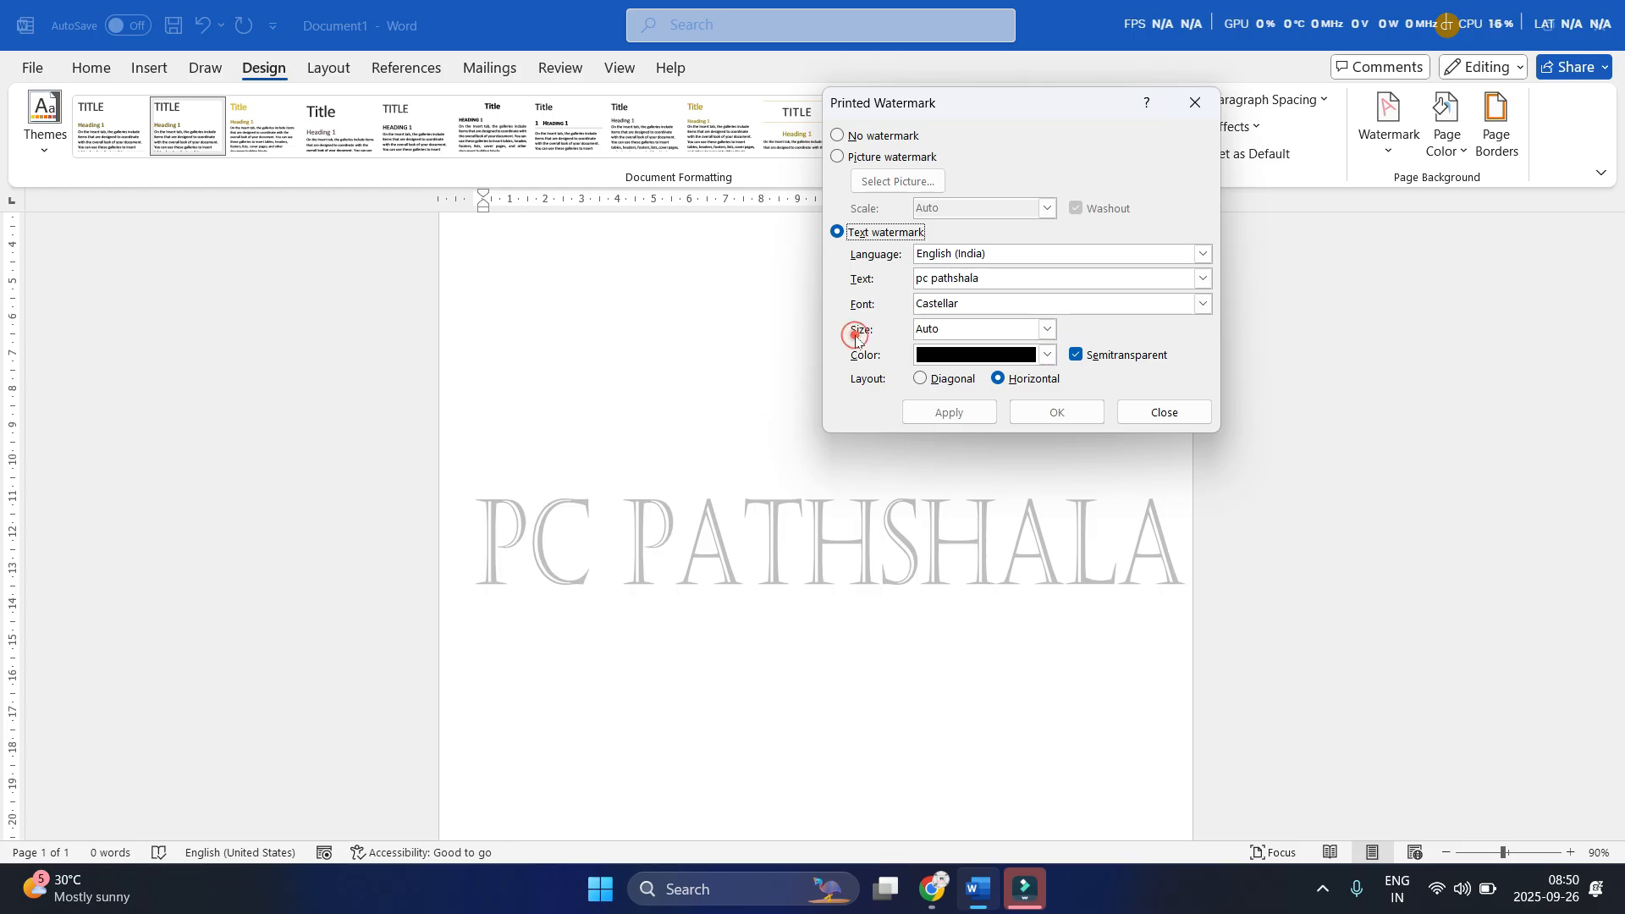
Set the watermark's font size to 80 and apply it
left_click(1047, 329)
scroll(960, 398, "down", 2)
left_click(950, 396)
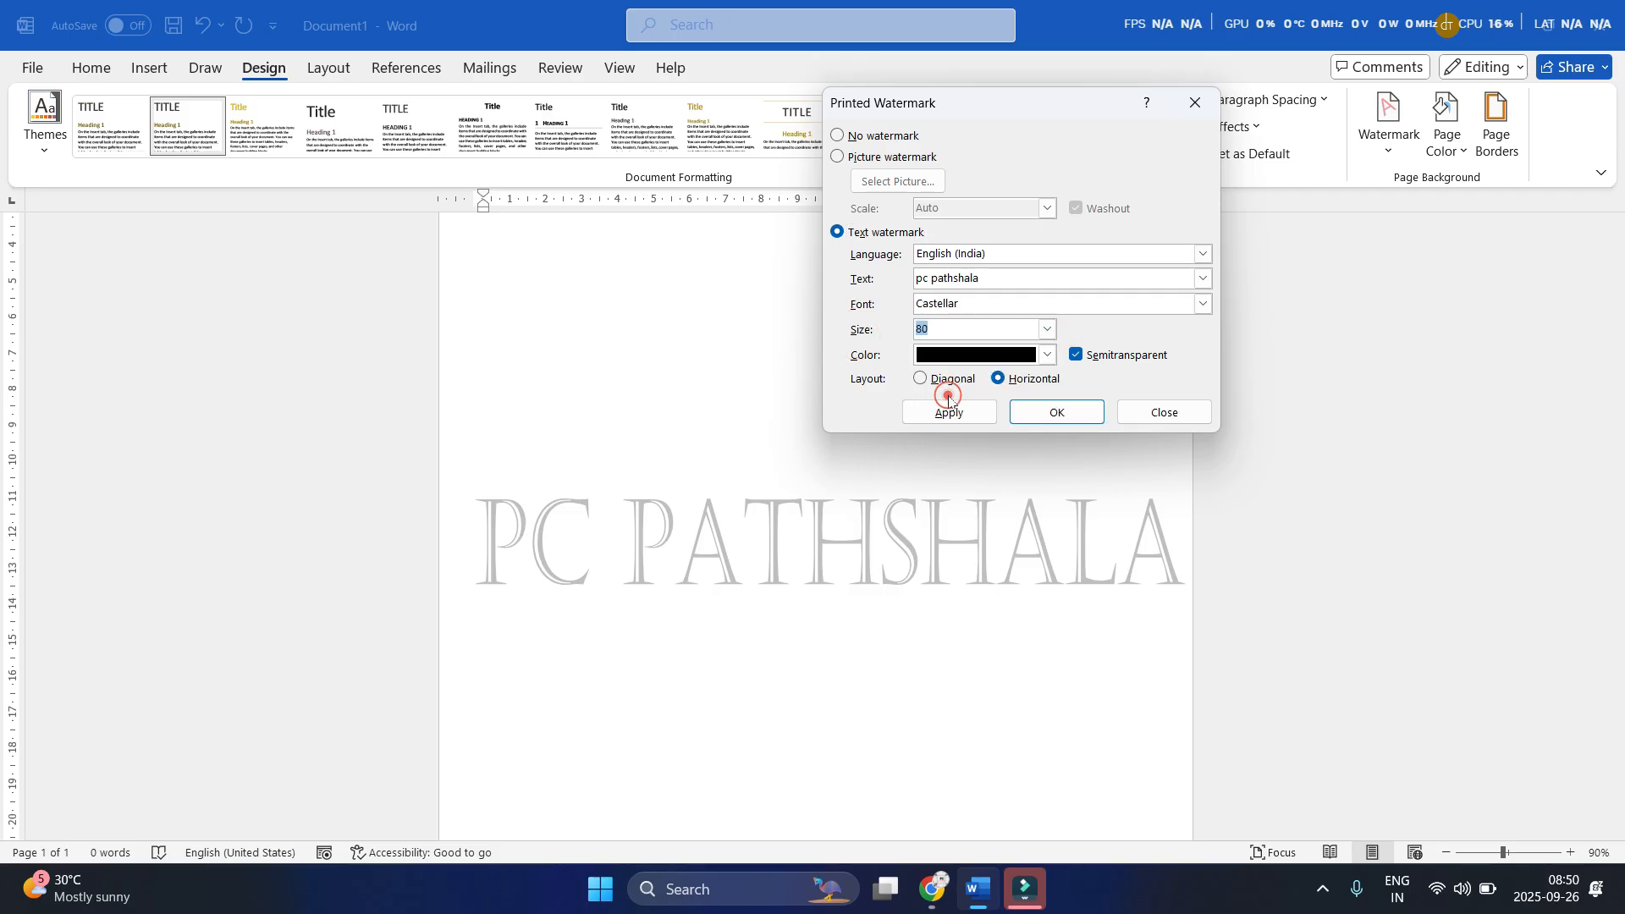
left_click(946, 411)
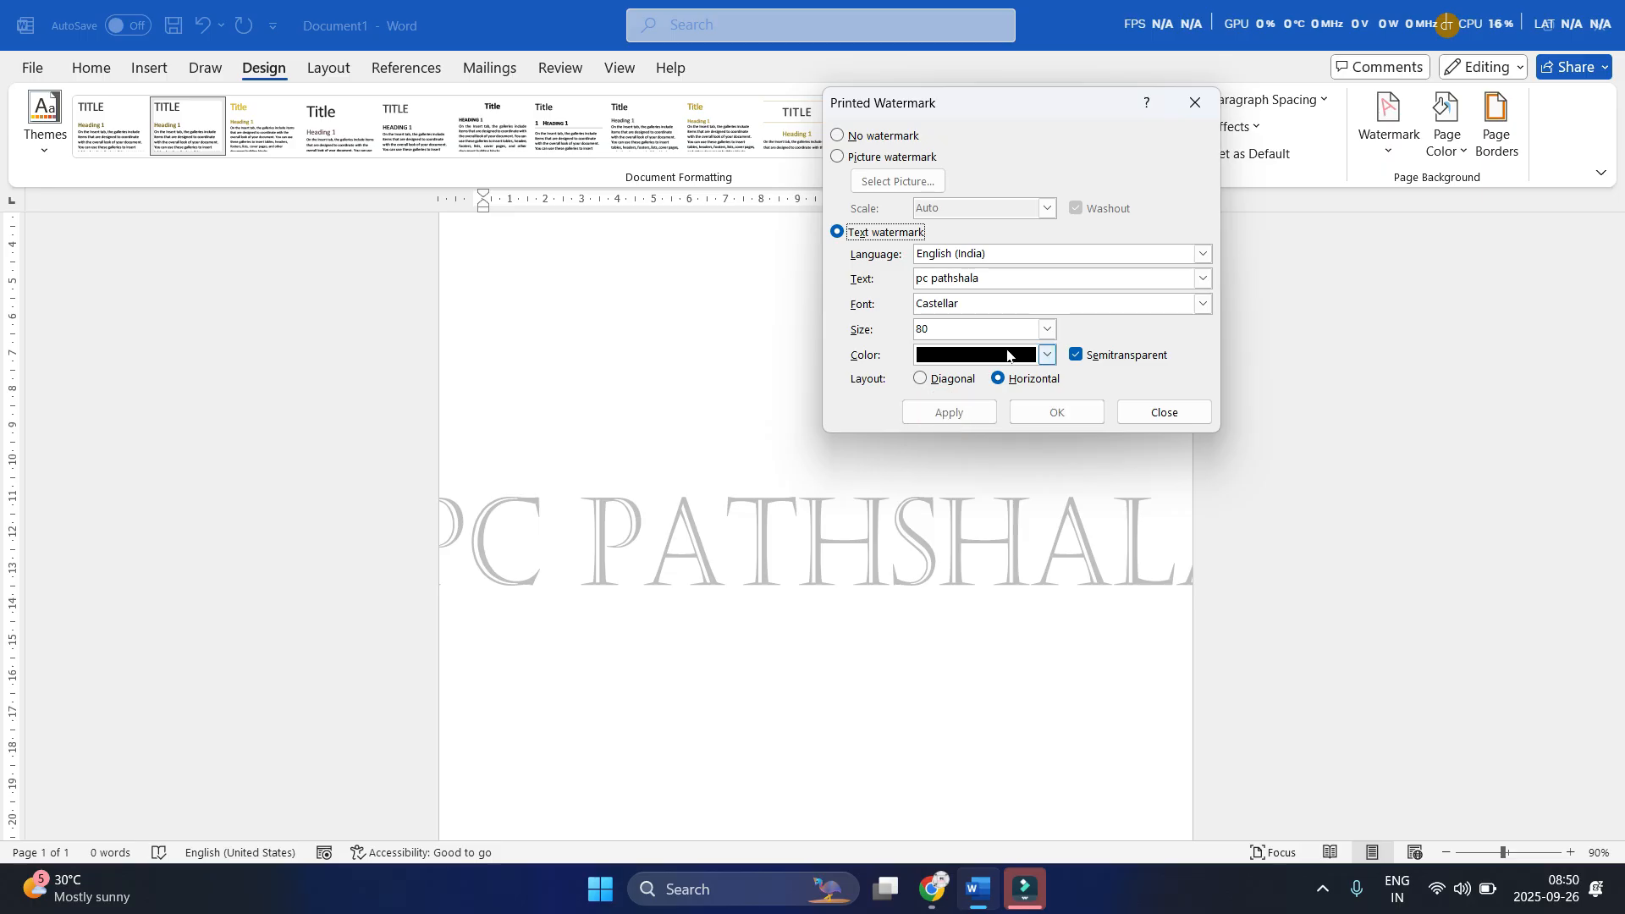
Reduce the watermark's font size to 40 and apply it
left_click(1047, 329)
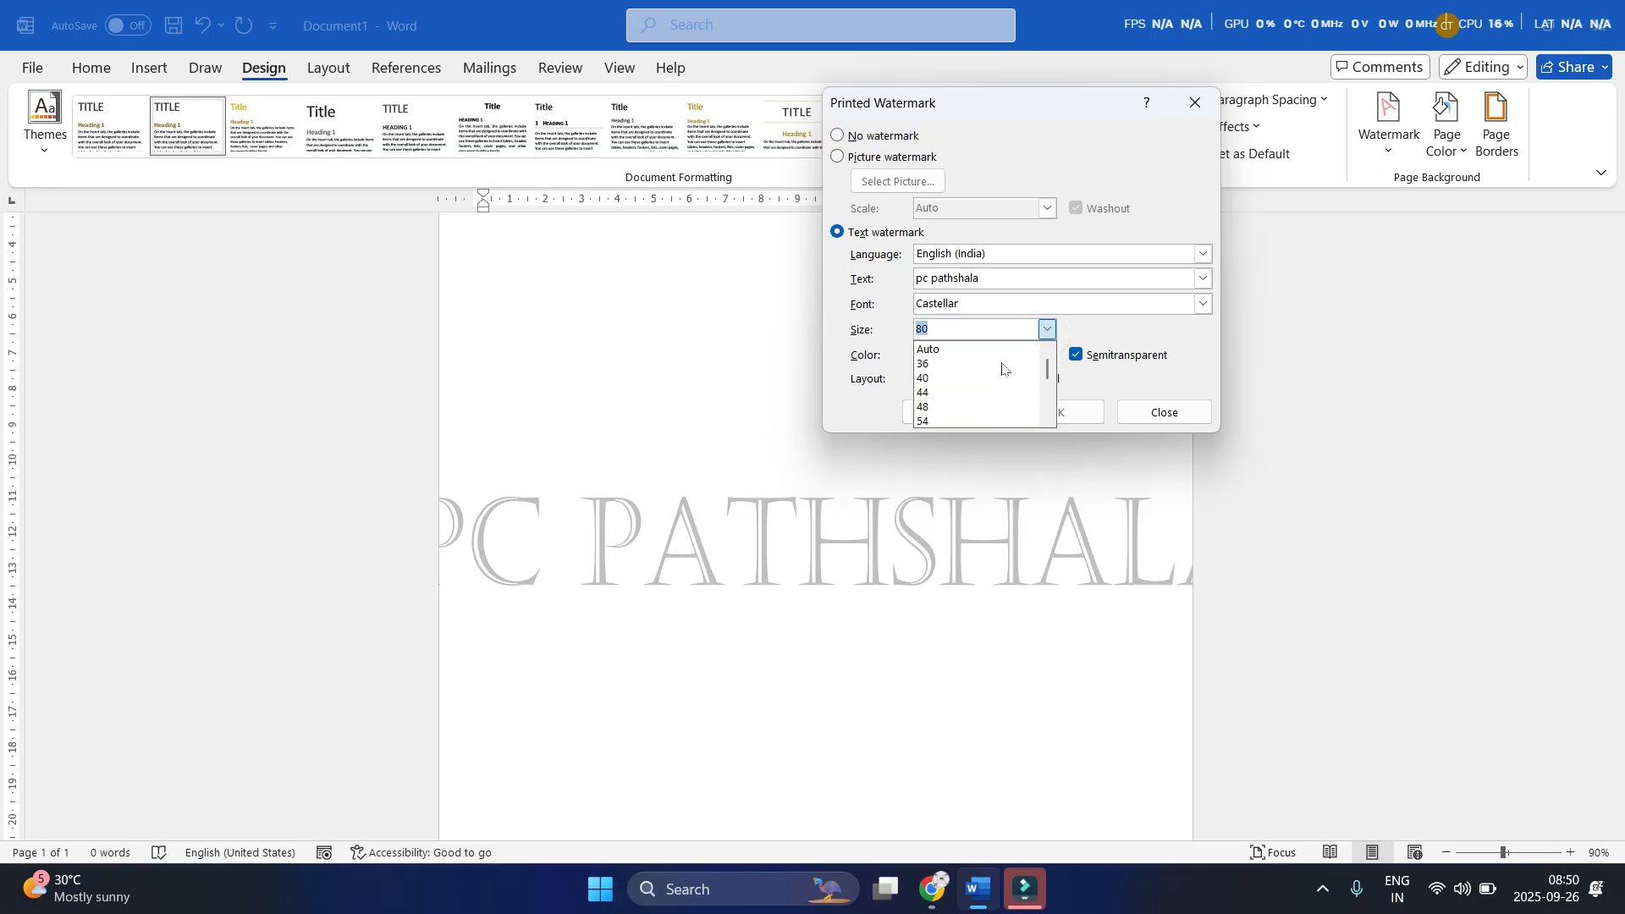
left_click(961, 378)
left_click(925, 415)
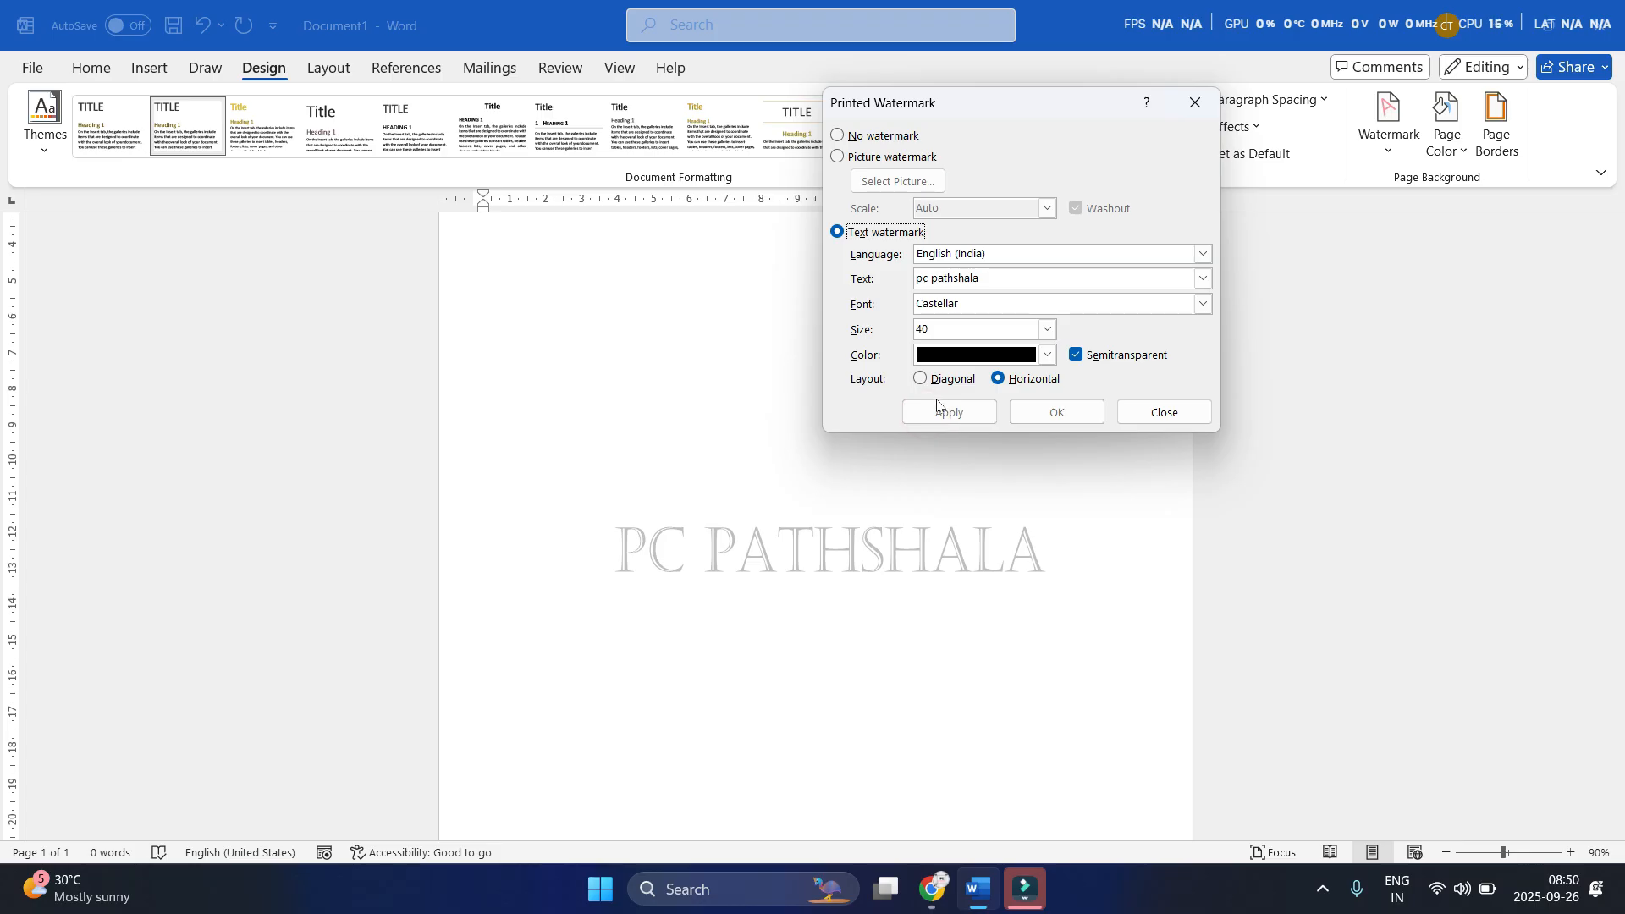
Apply the Diagonal layout to the watermark and set its font size to 48
left_click(946, 380)
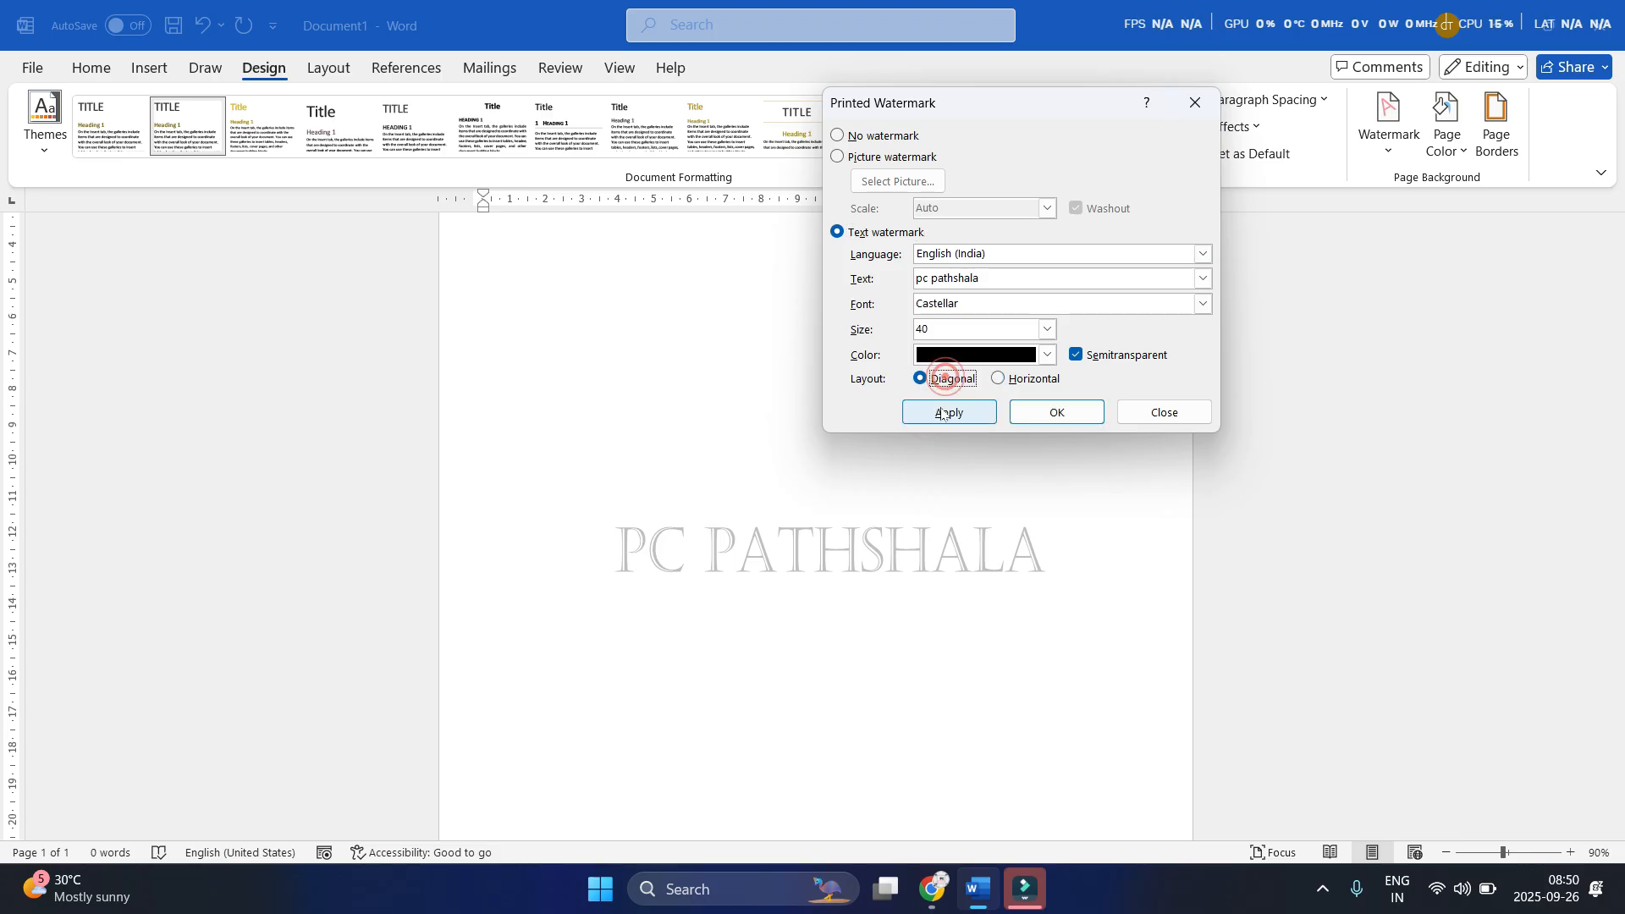
left_click(941, 412)
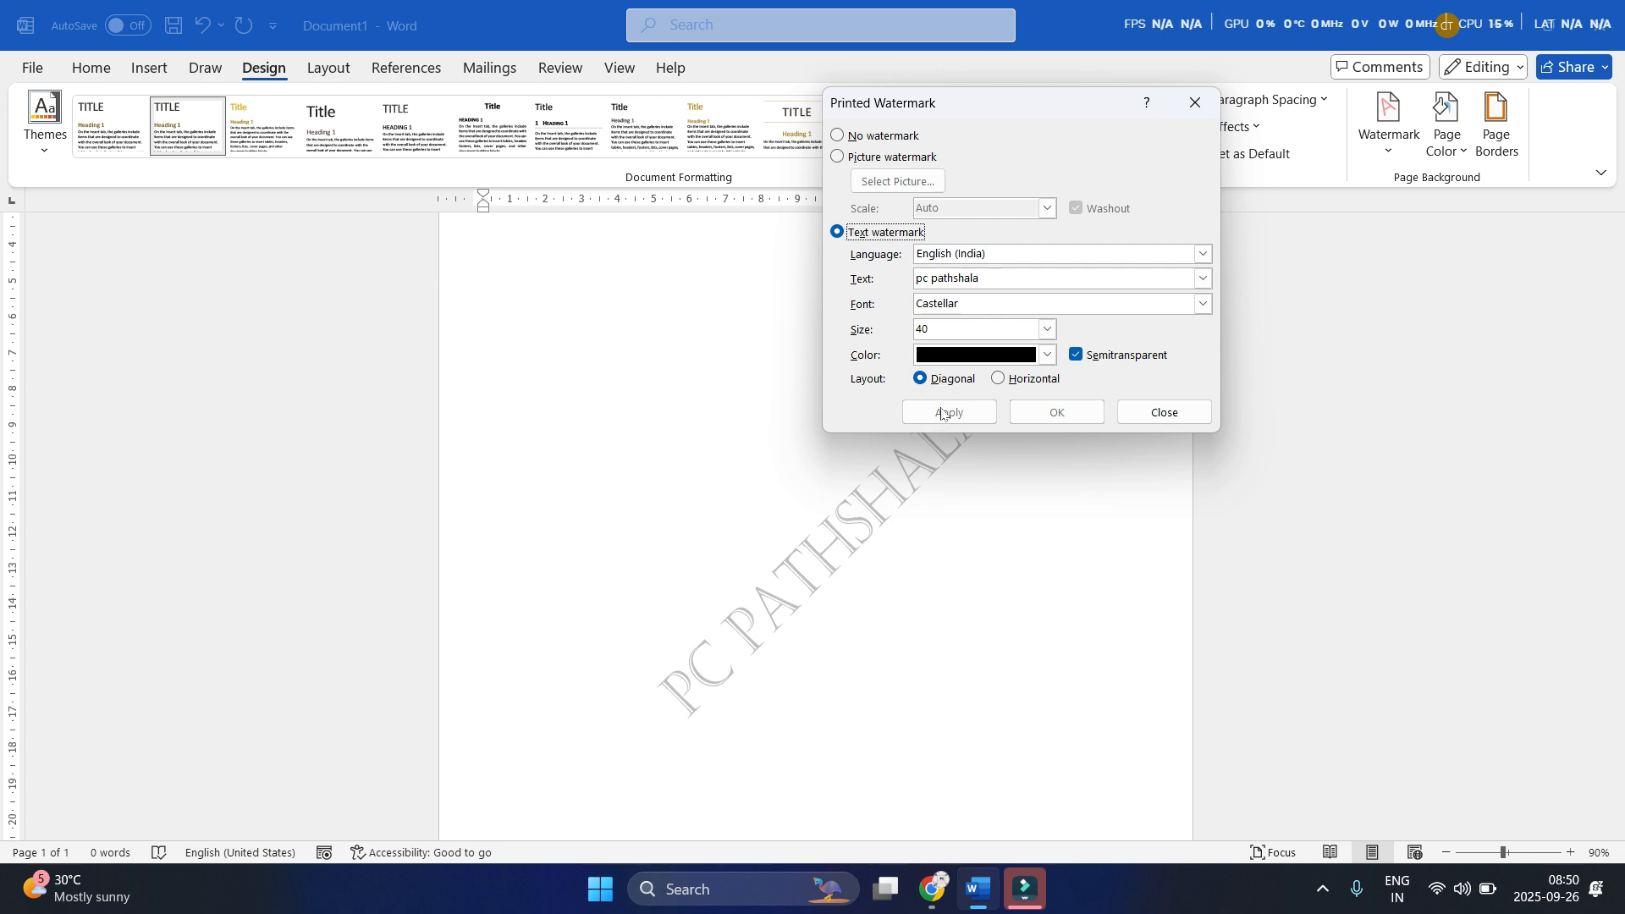
left_click(1048, 329)
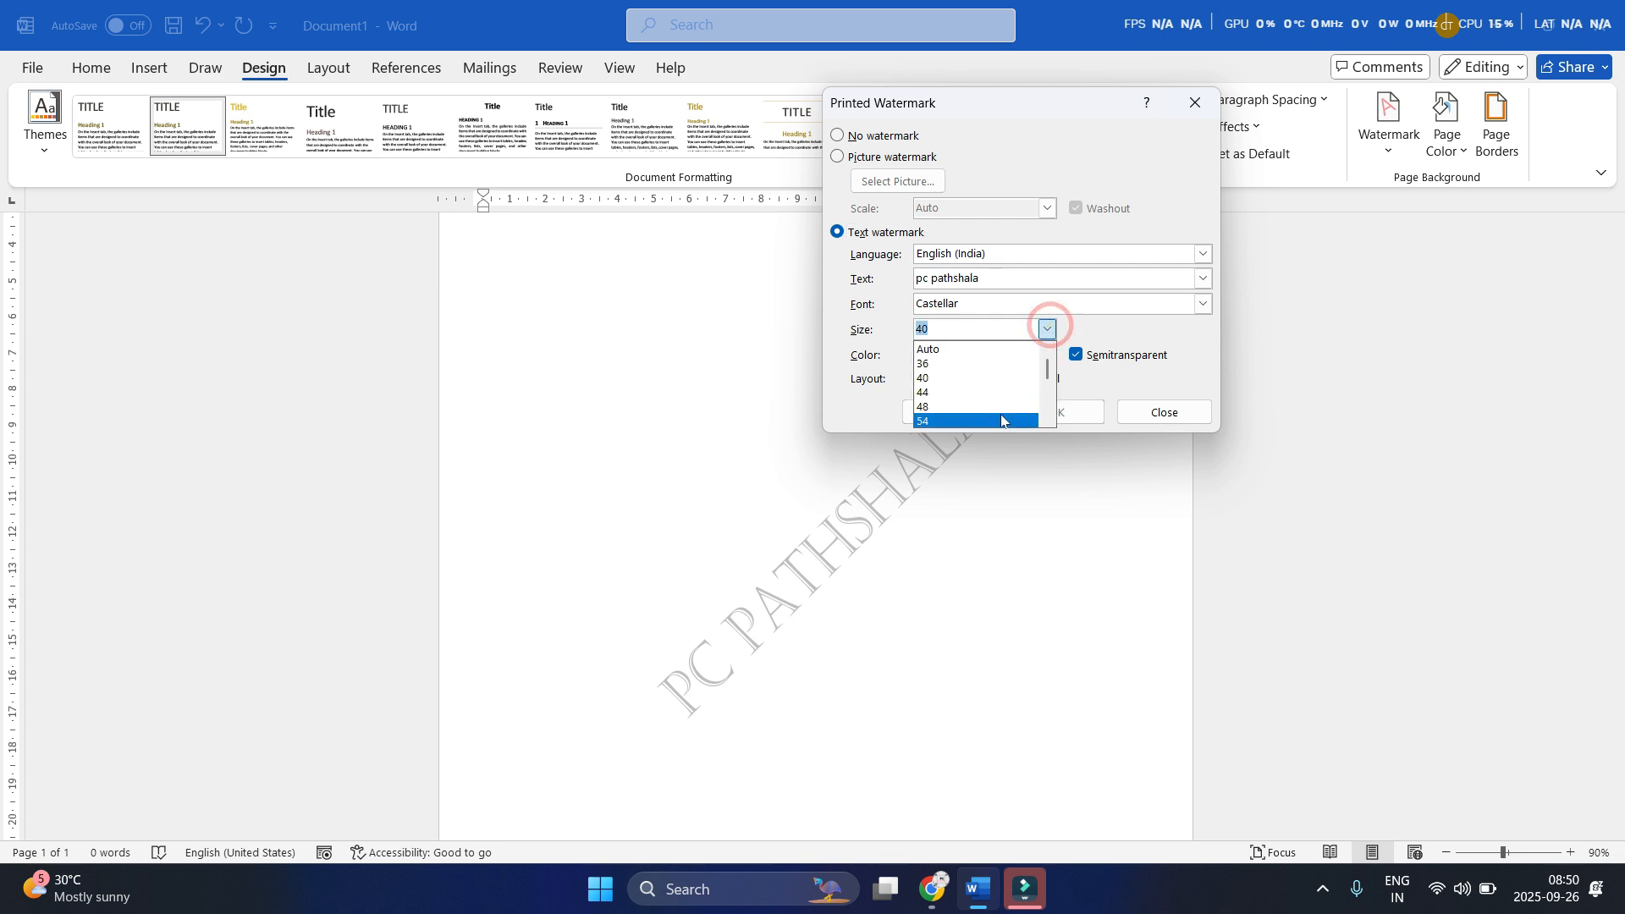
left_click(964, 407)
left_click(961, 413)
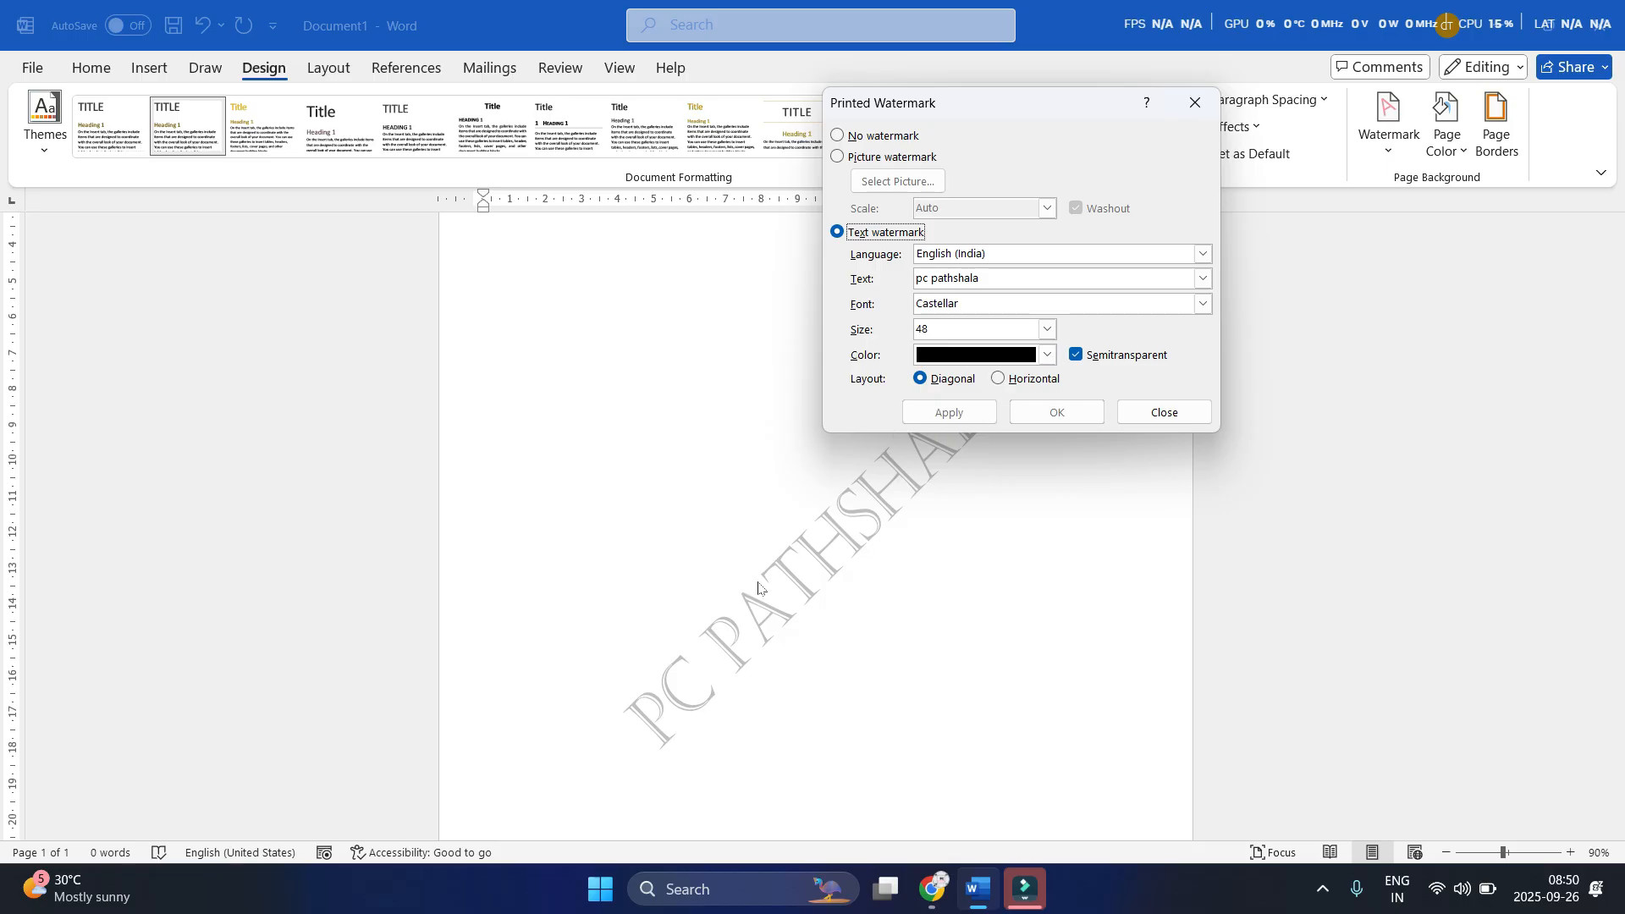
Turn off the watermark's semitransparent option, set its font size to 90 and apply both changes to the page
left_click(1112, 359)
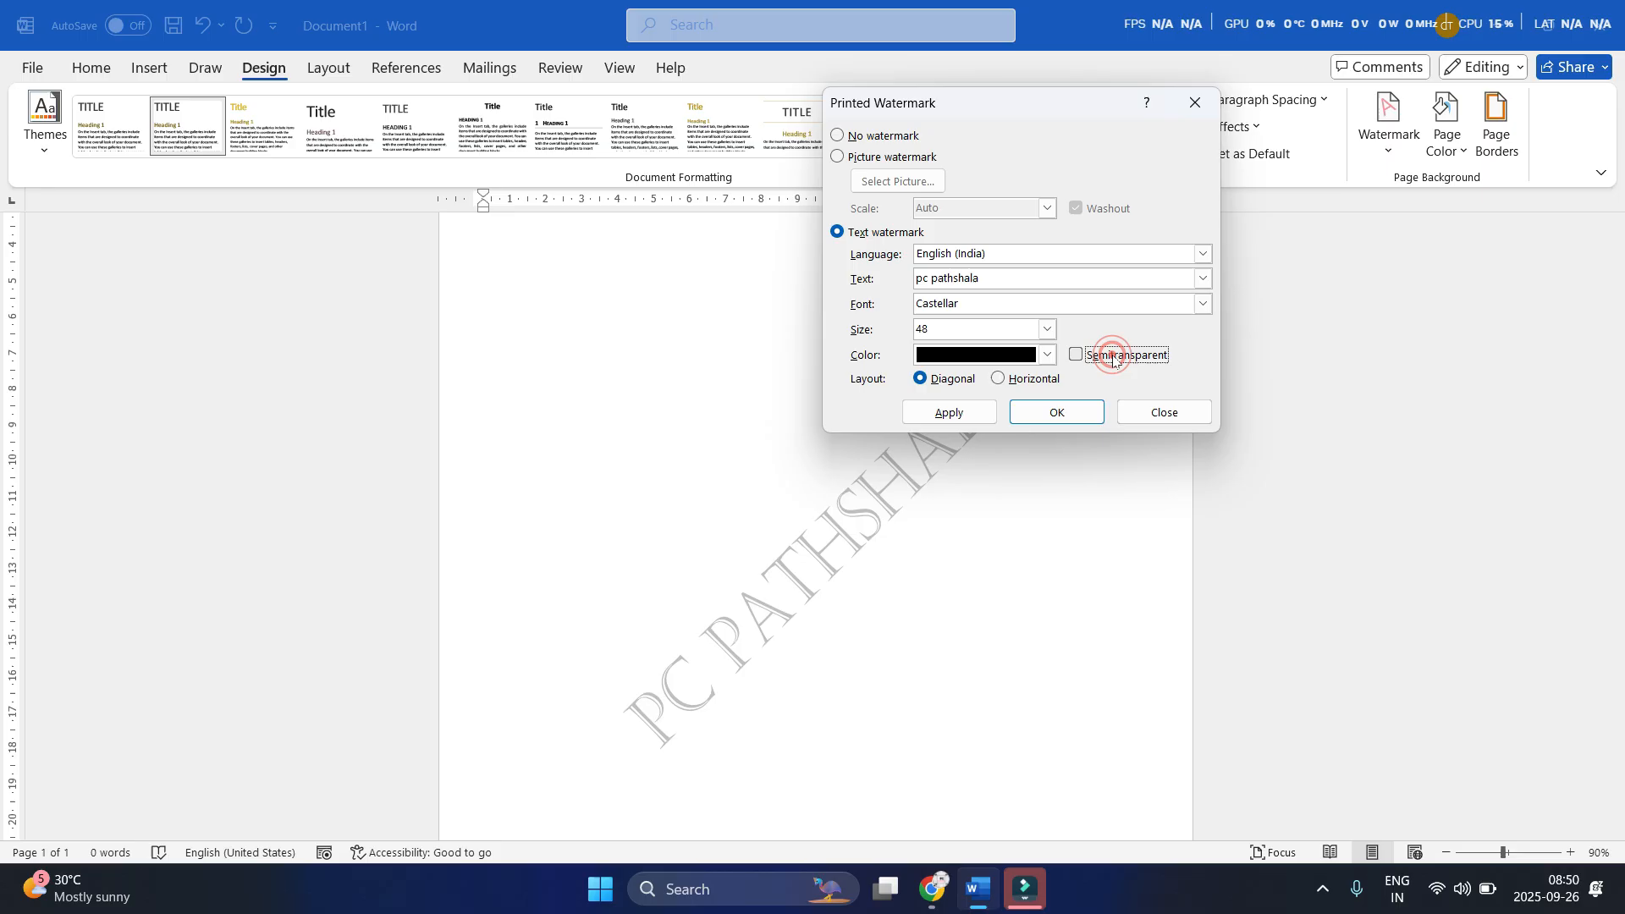
left_click(962, 414)
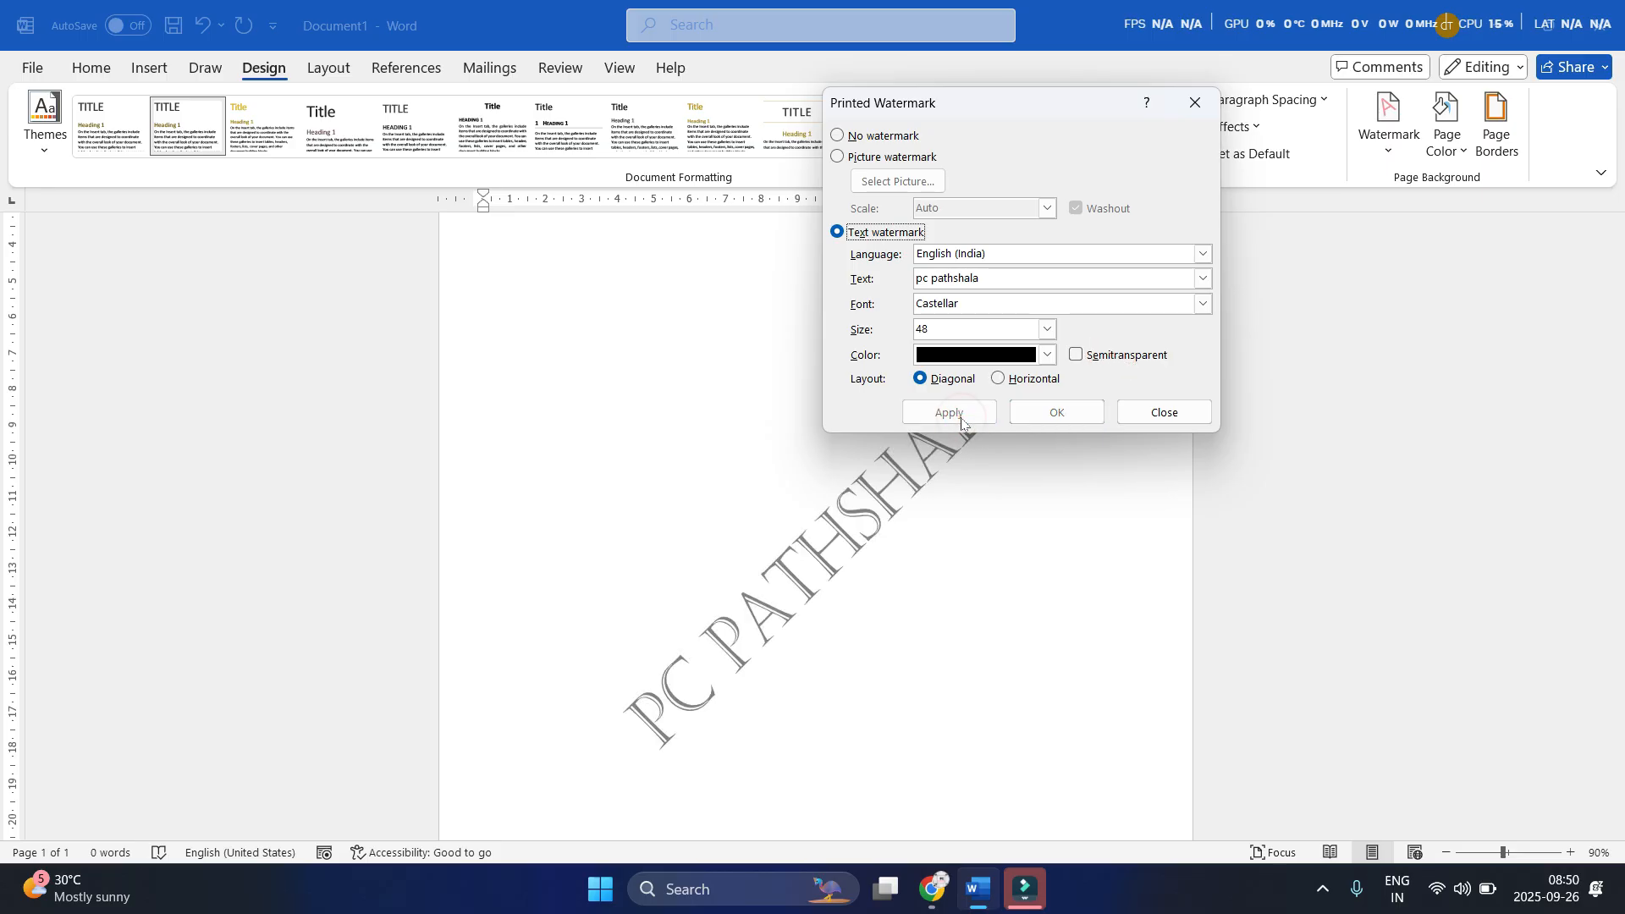
left_click(1047, 329)
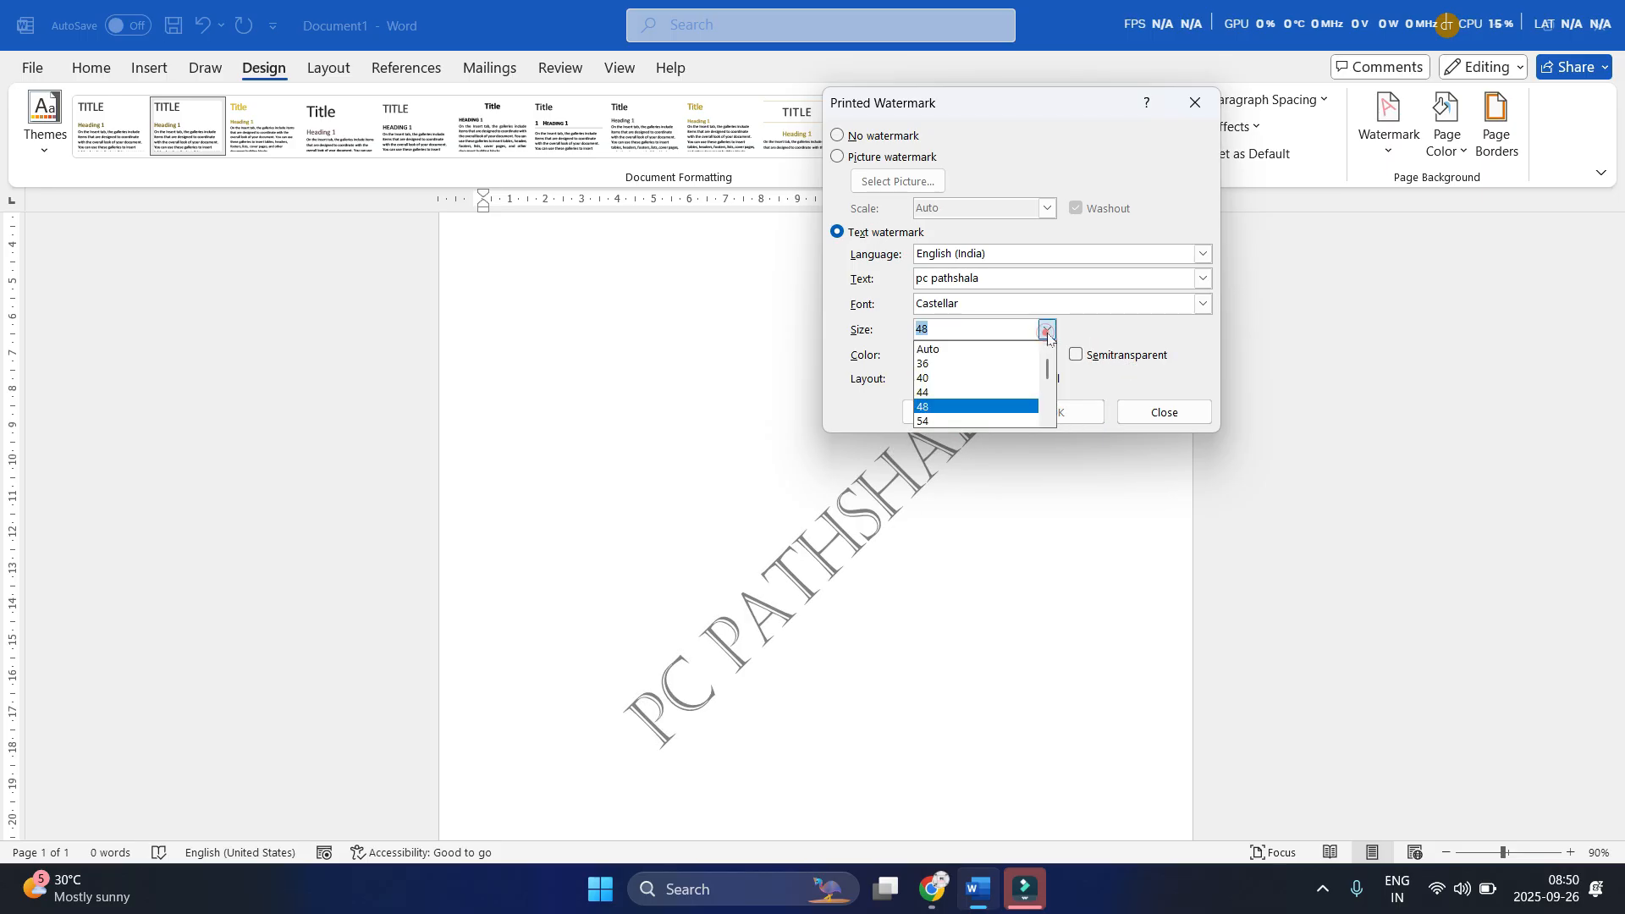
scroll(980, 381, "down", 2)
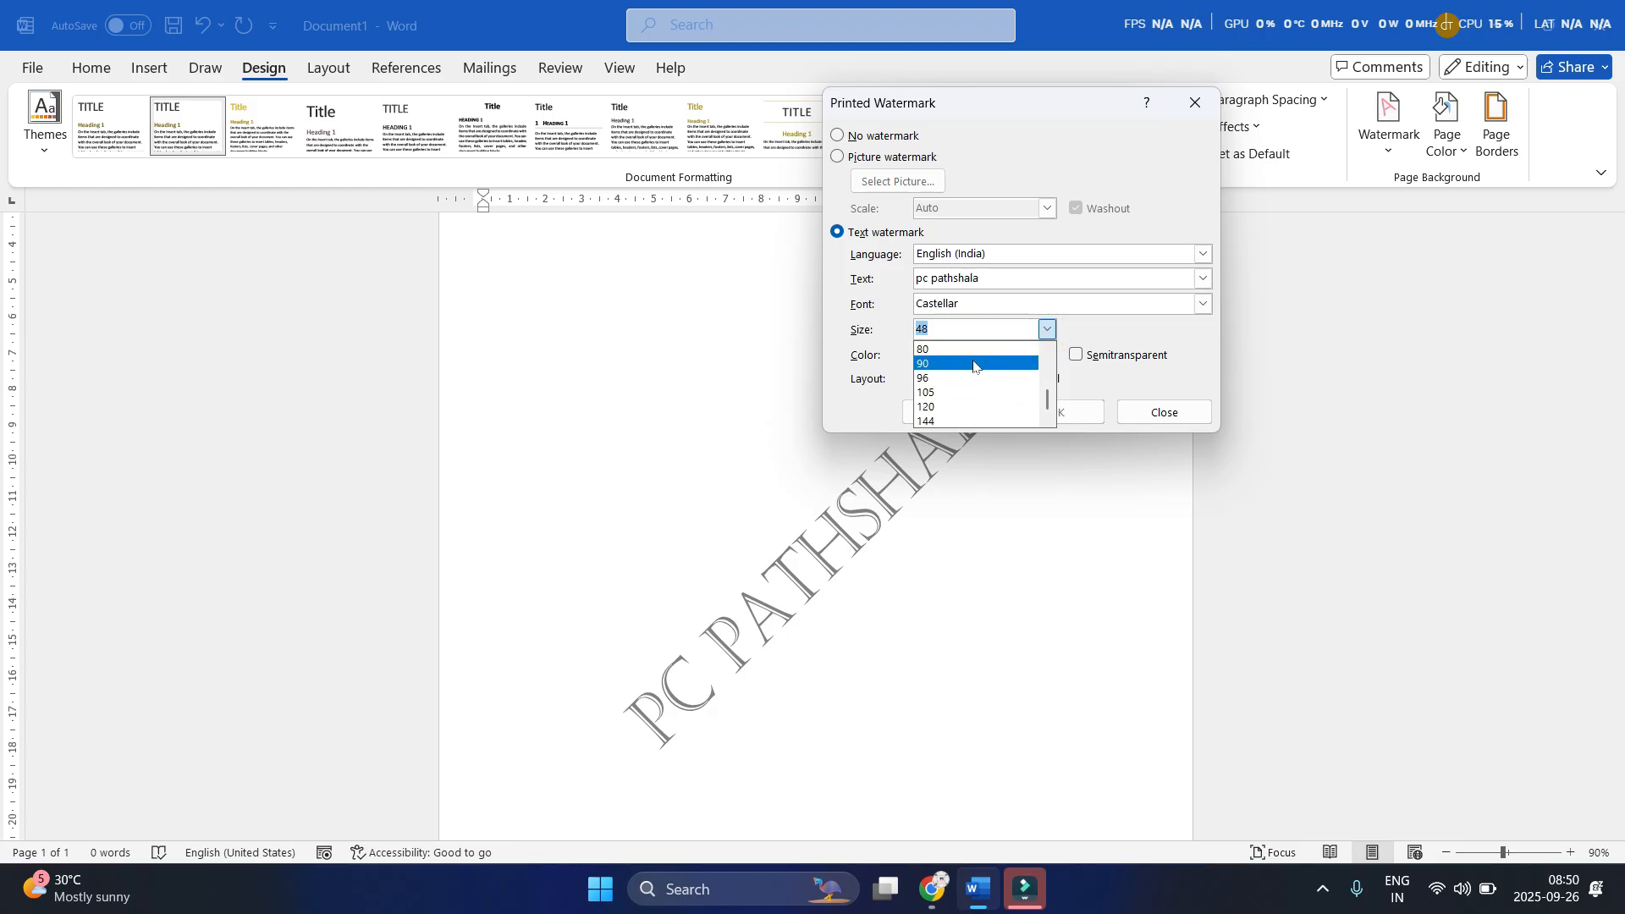
left_click(973, 363)
left_click(969, 412)
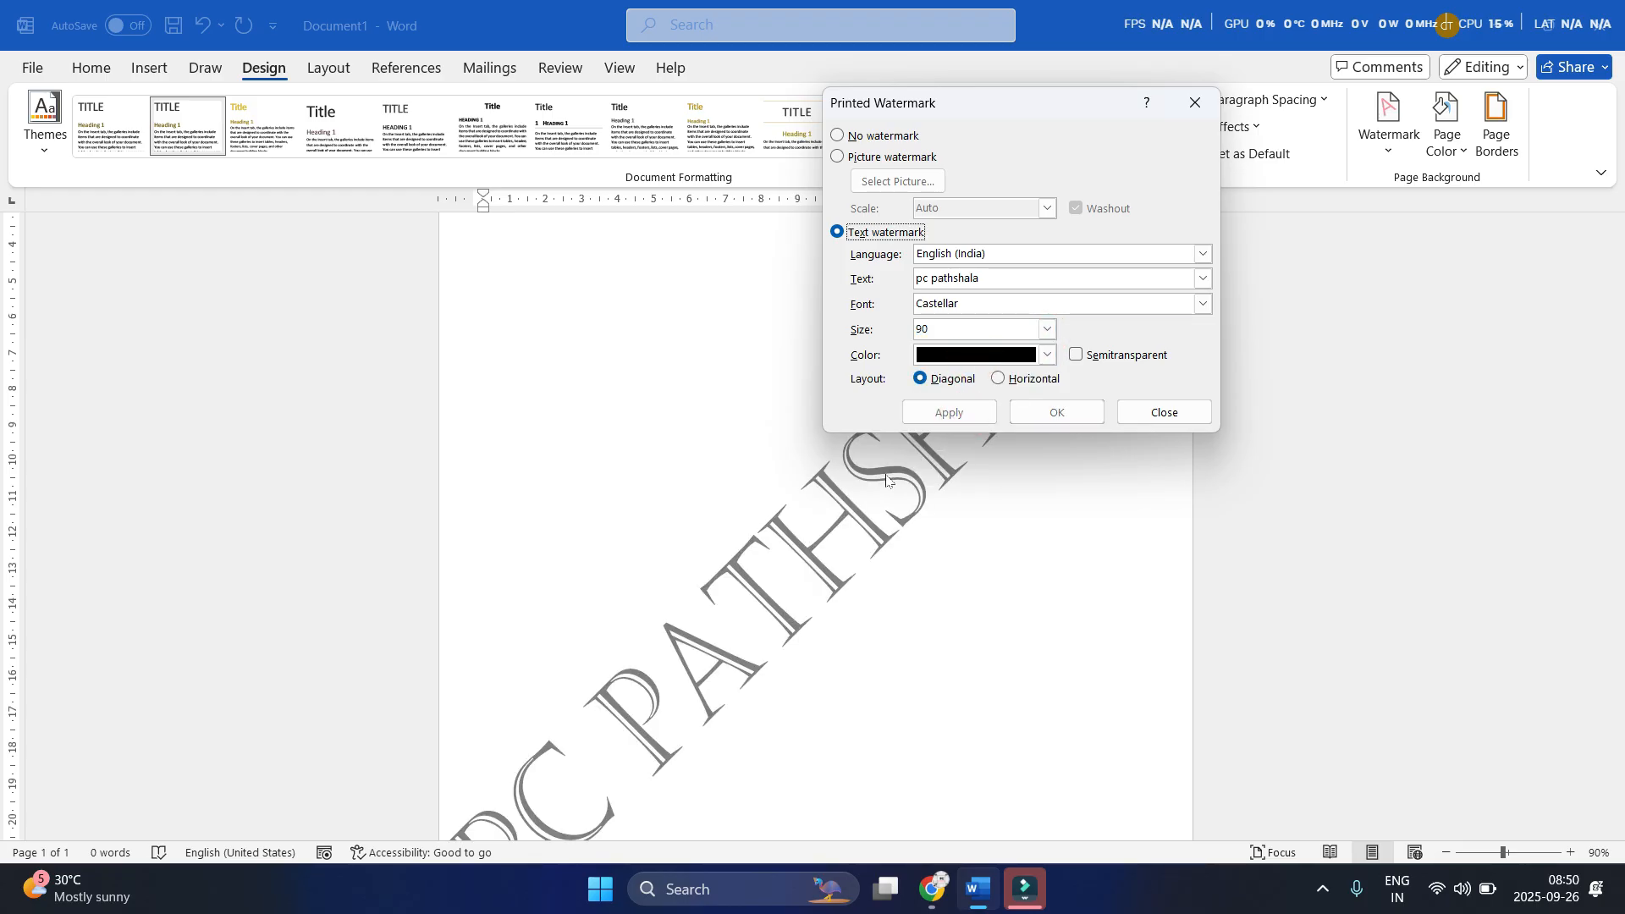
left_click_drag(1044, 105, 1294, 498)
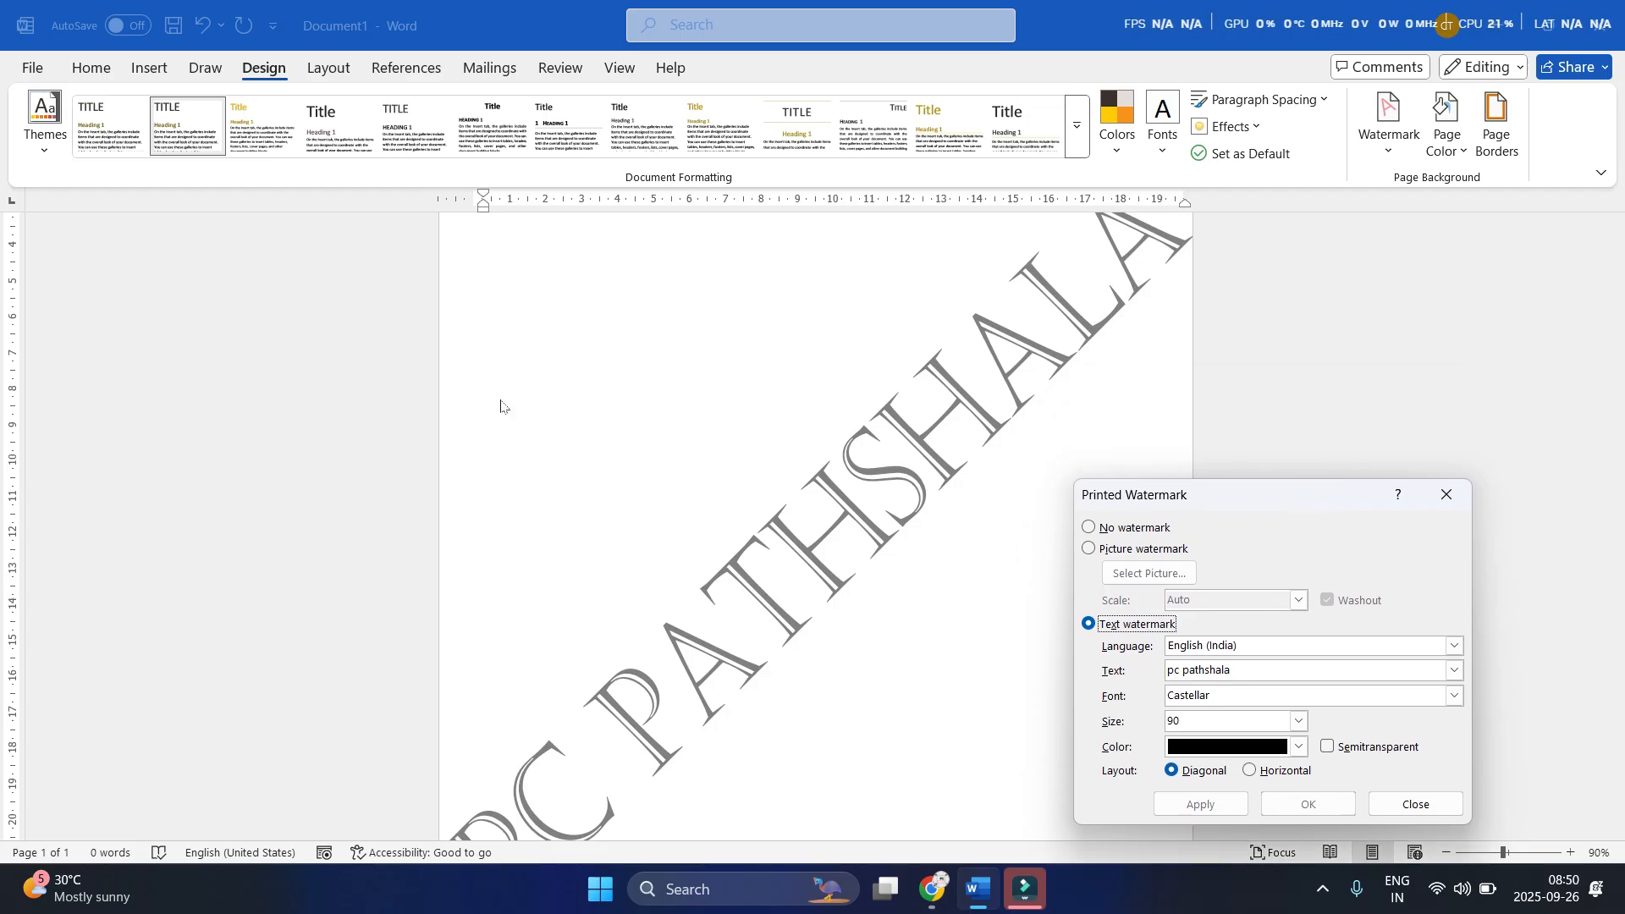
Reduce the watermark's font size to 72 and apply it to the page
left_click(1296, 724)
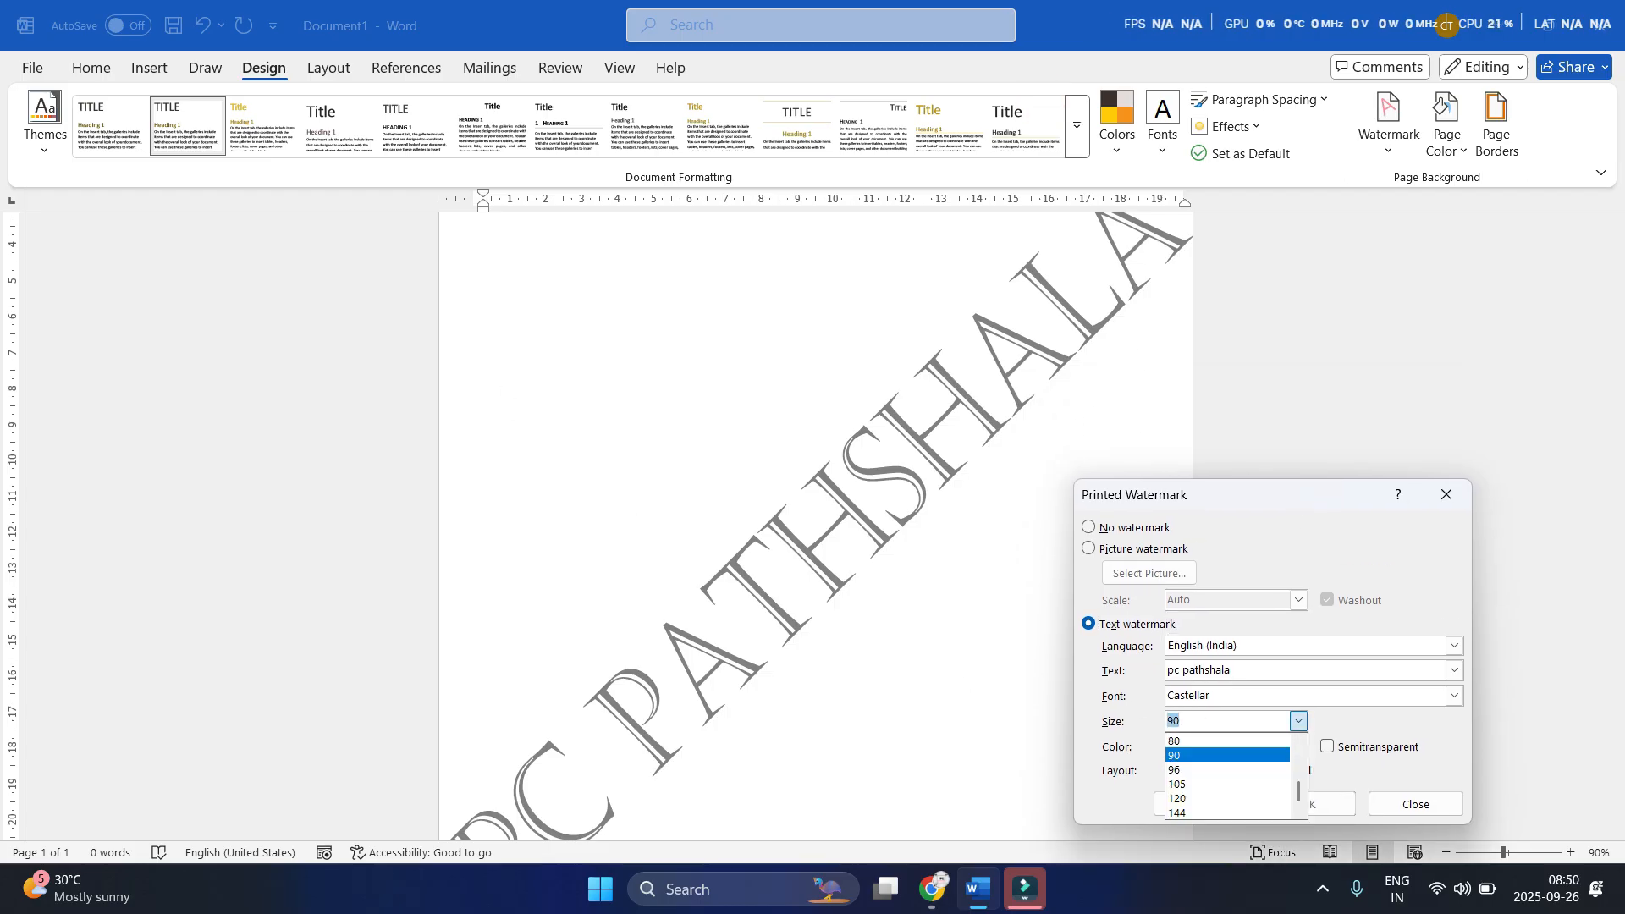
left_click(1202, 770)
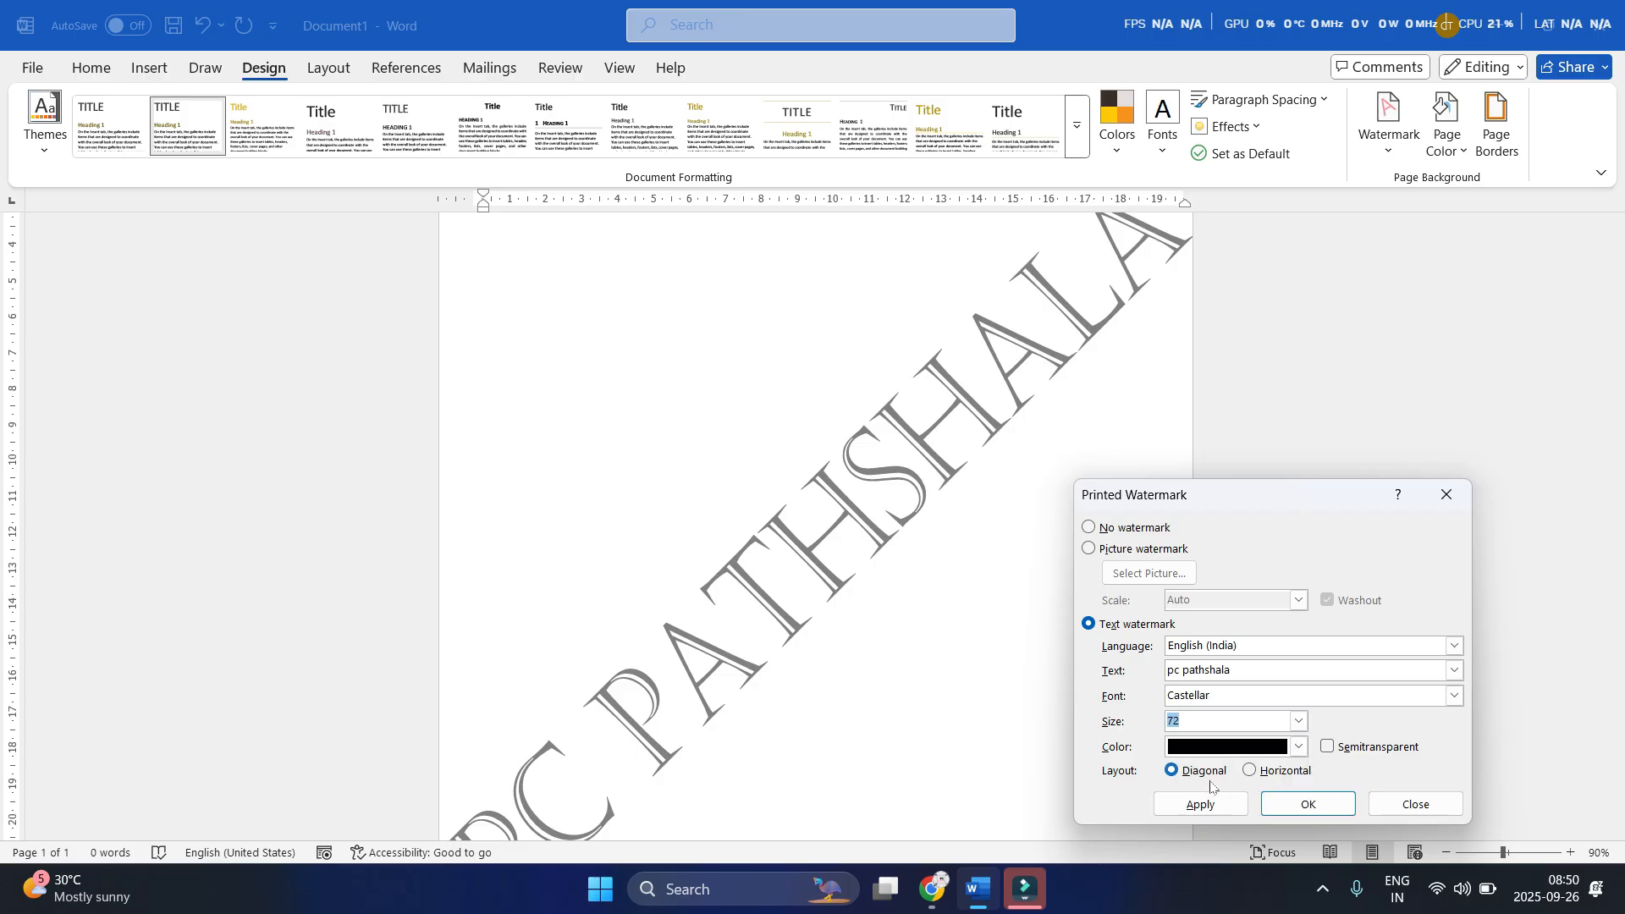
left_click(1200, 804)
left_click_drag(1241, 506, 1219, 443)
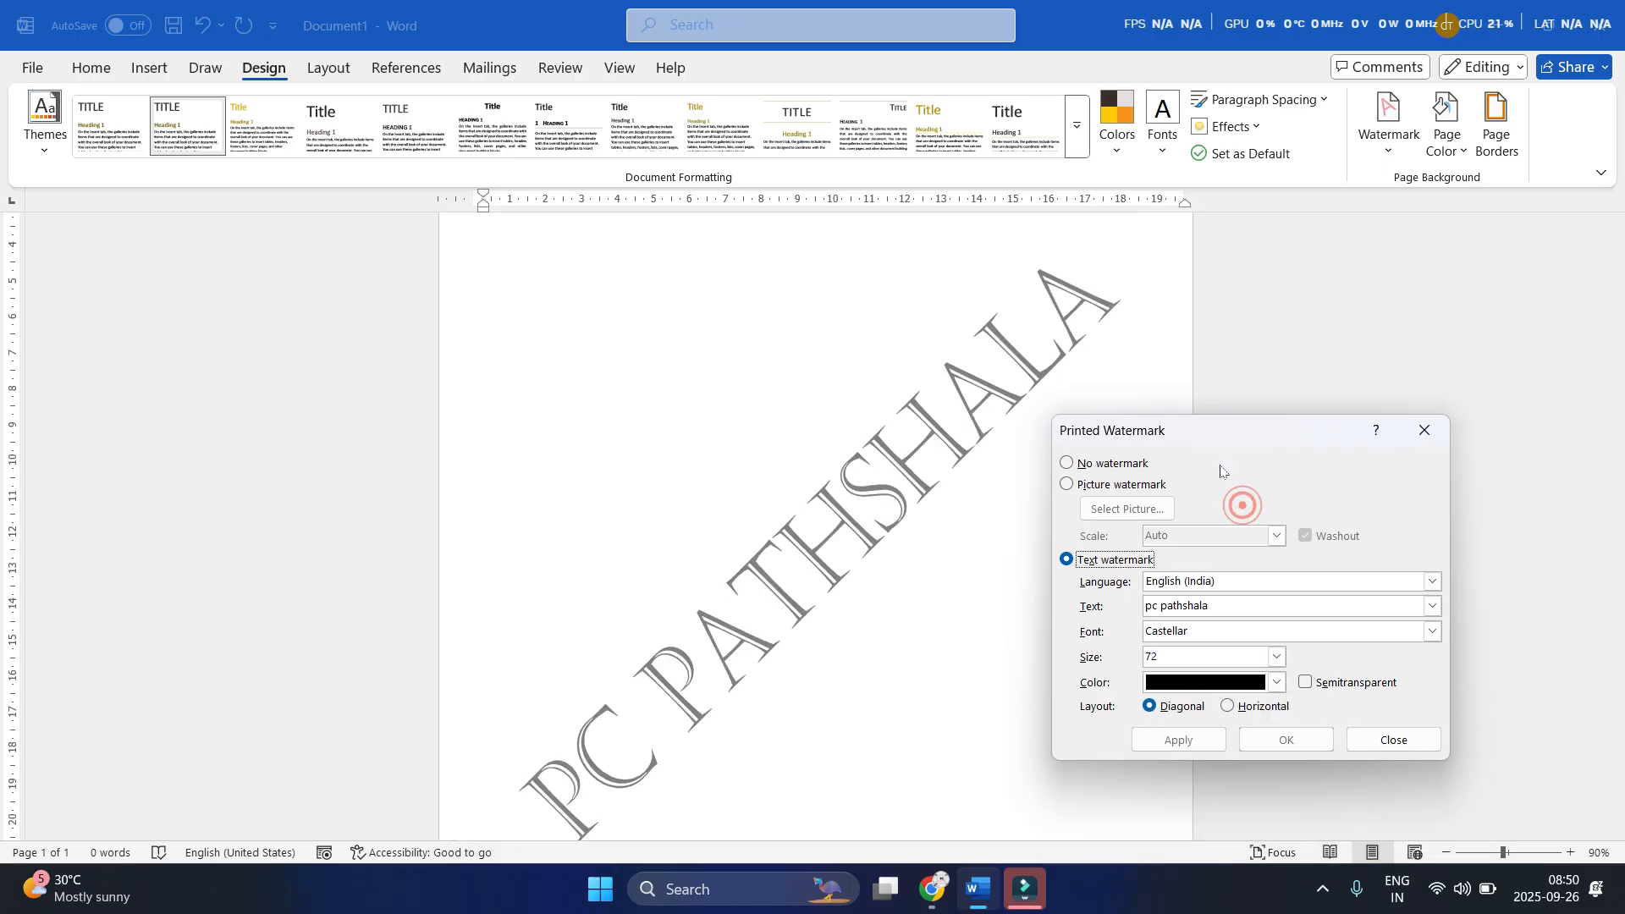
Change the watermark's font to Chamberi Super Display and apply it
left_click(1432, 631)
scroll(1270, 677, "down", 2)
left_click(1266, 687)
left_click(1196, 738)
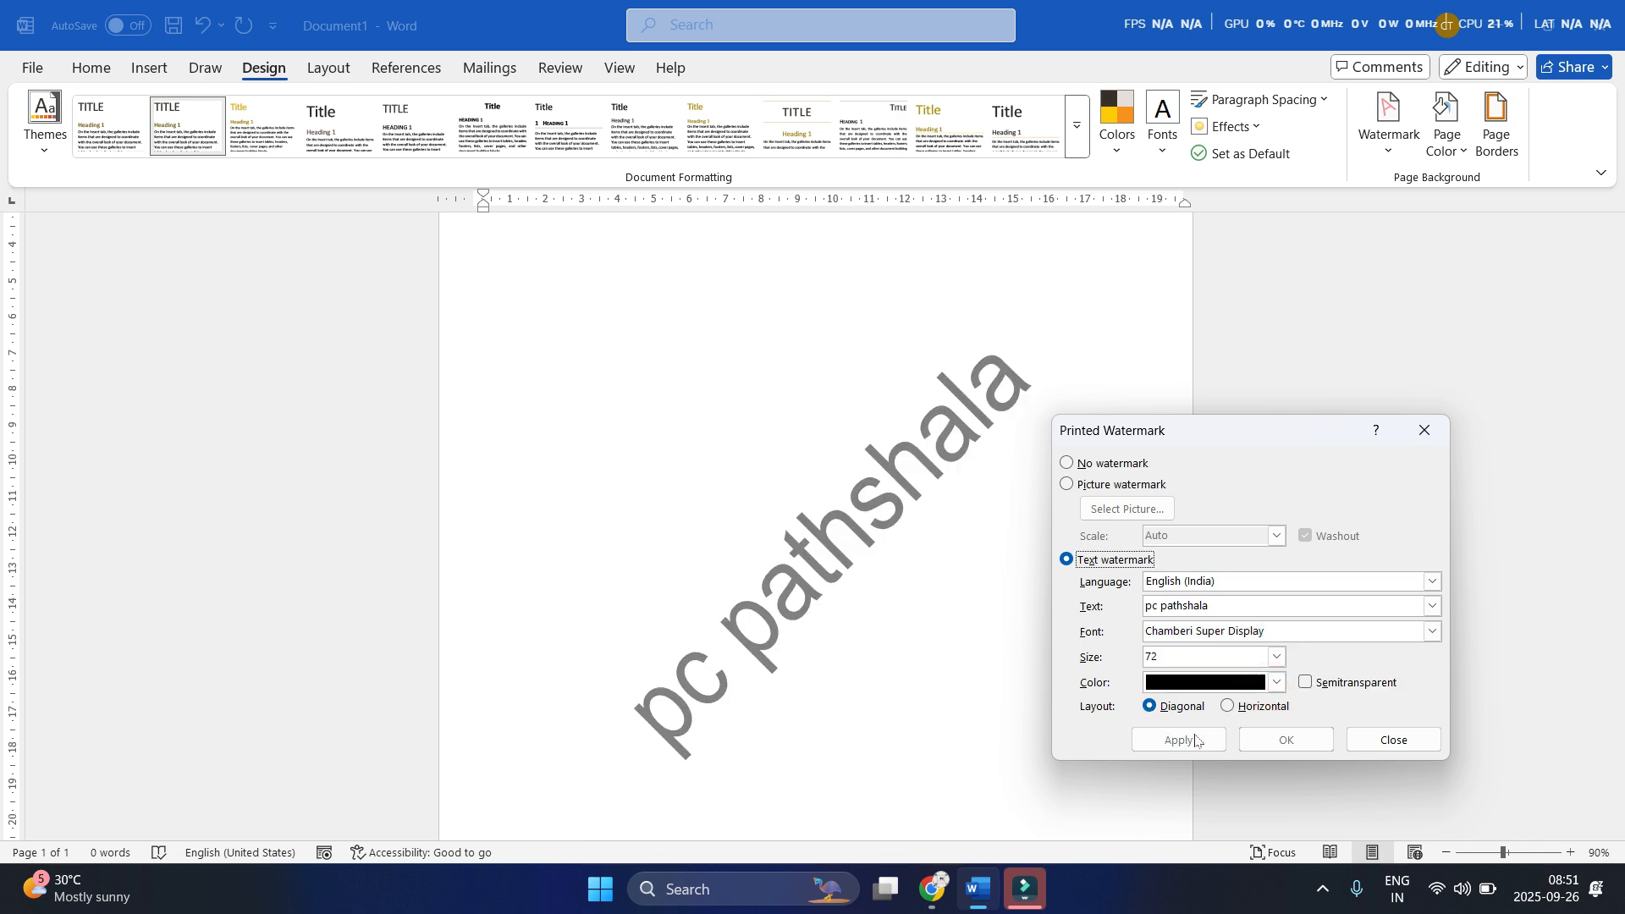
Color the watermark with the standard light blue, apply it and close the watermark settings
left_click(1276, 682)
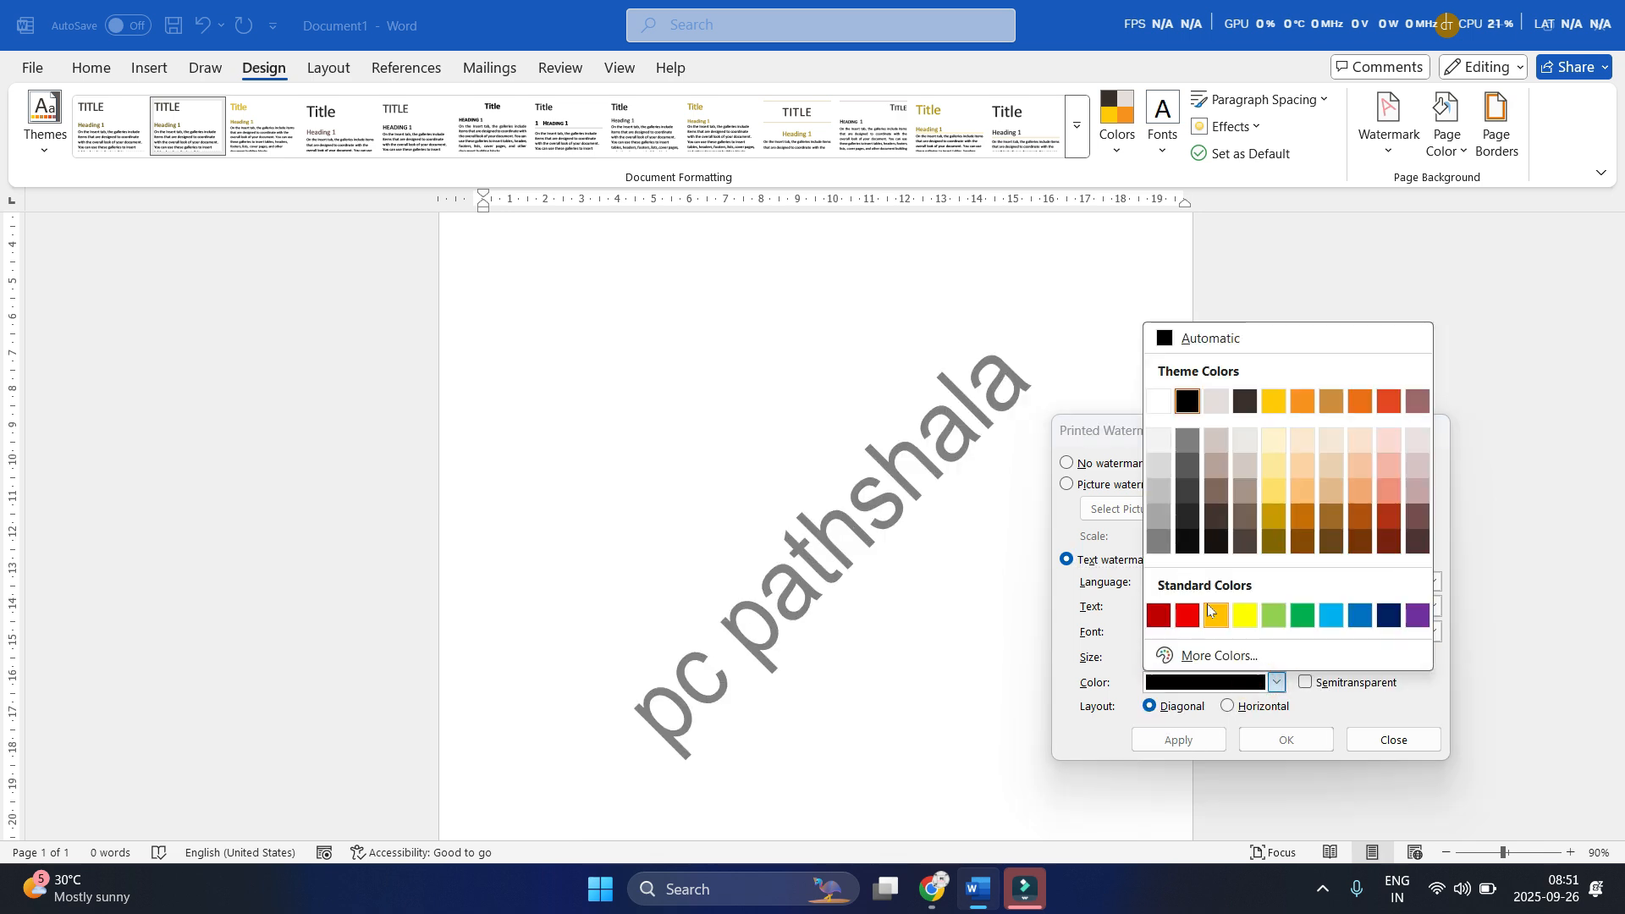
left_click(1331, 616)
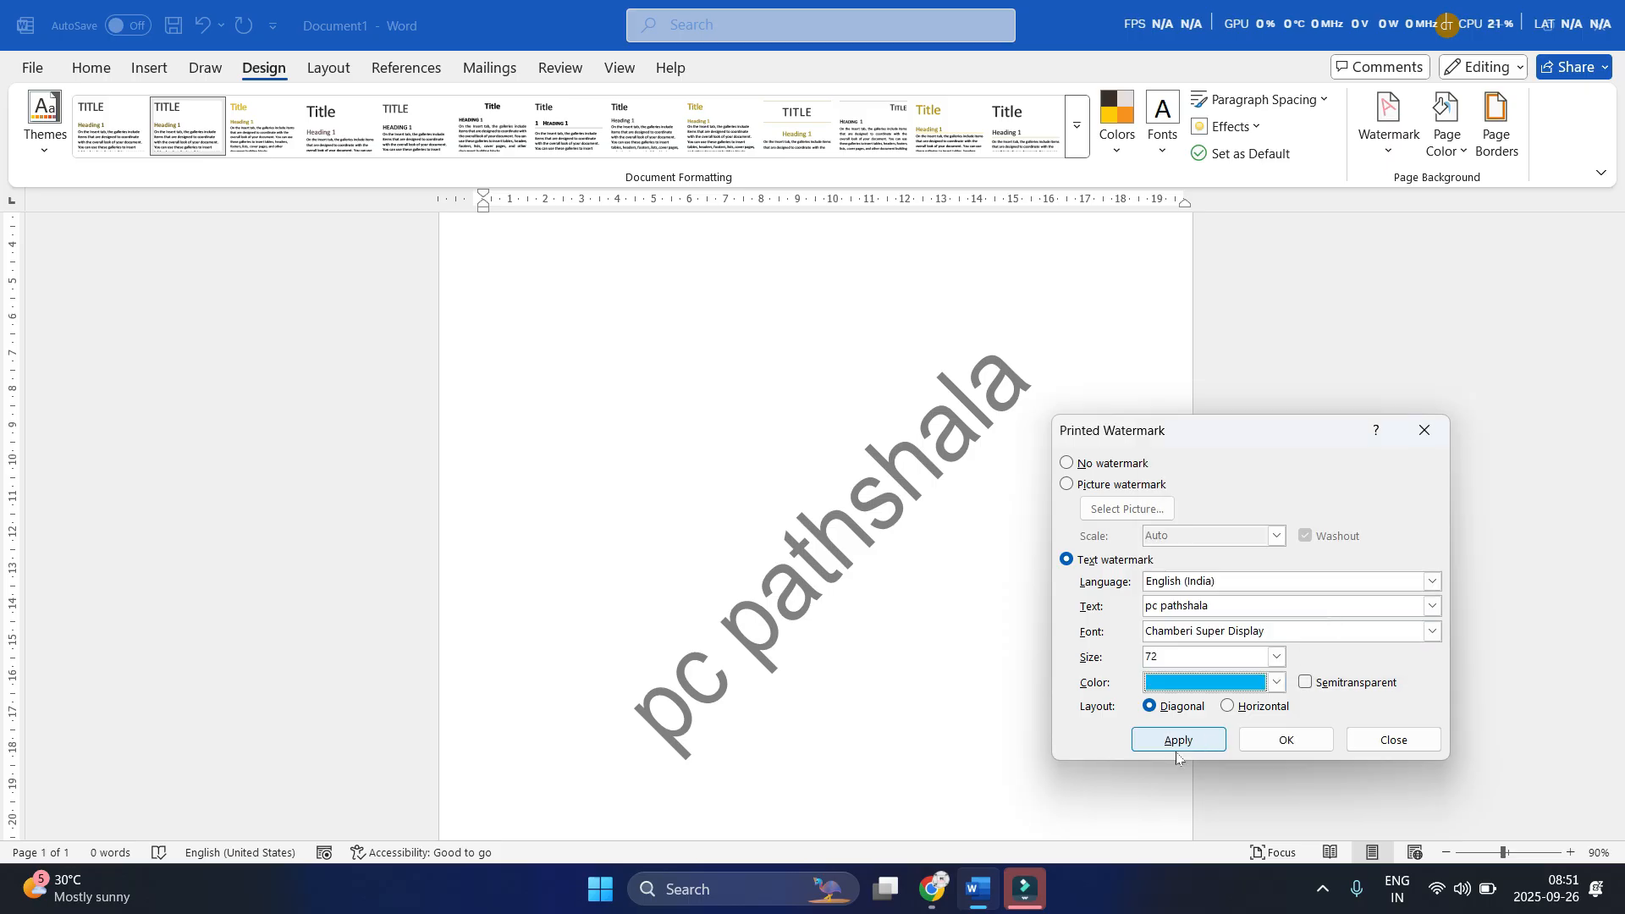
left_click(1178, 741)
left_click(756, 449)
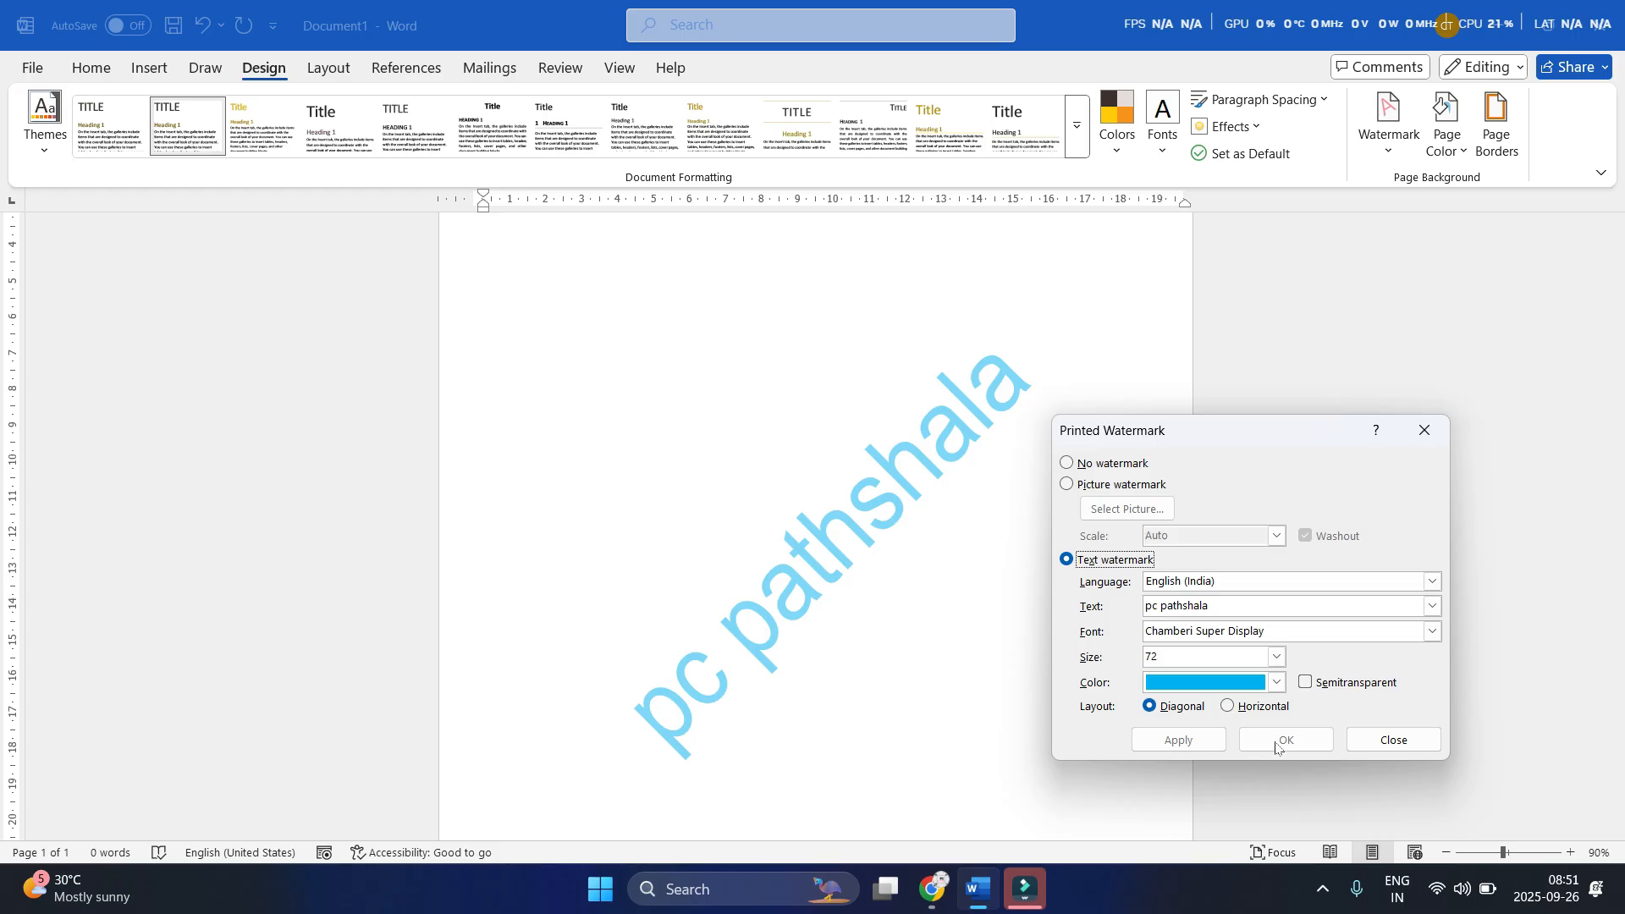
left_click(650, 437)
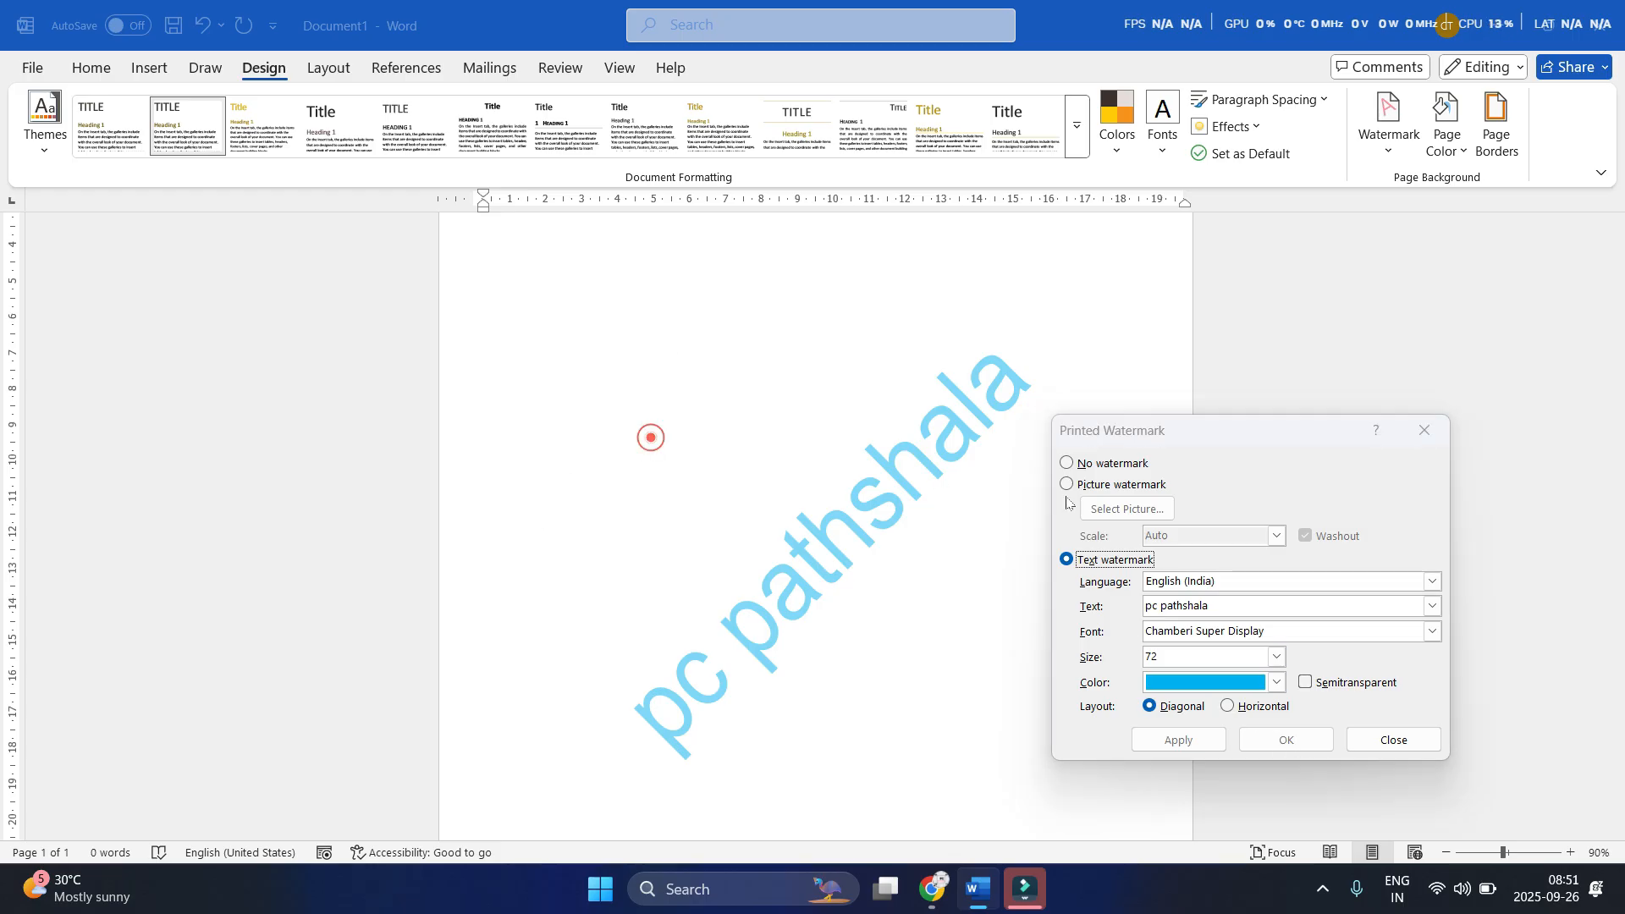
left_click(1149, 706)
left_click(1283, 736)
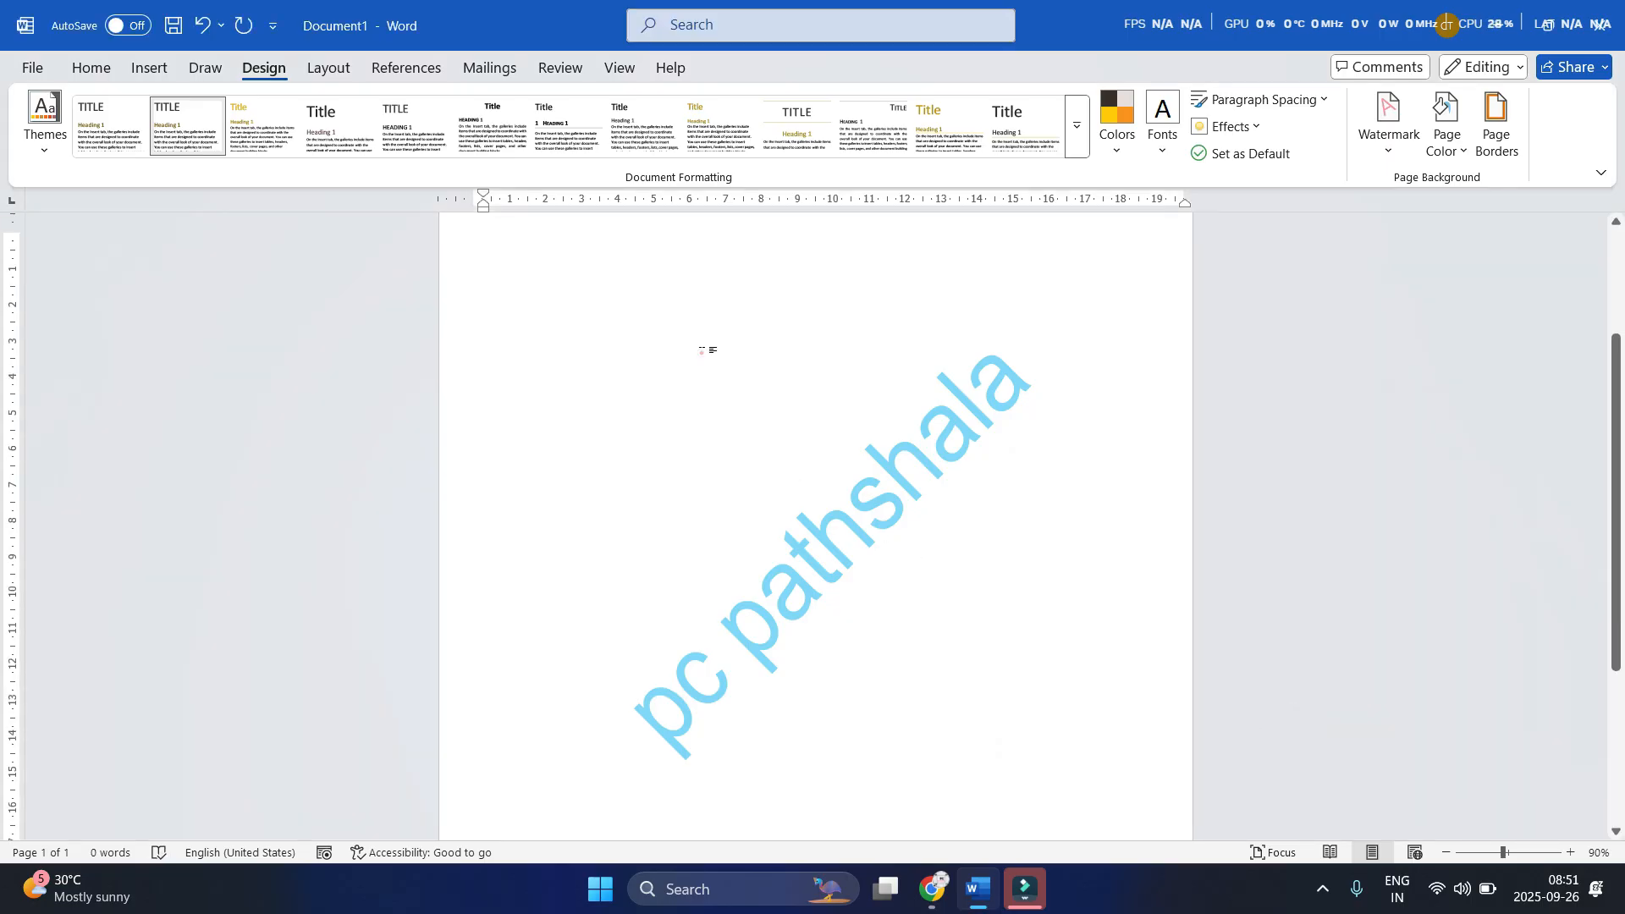
Fill the page with sample paragraphs over the watermark using the =rand() function
left_click(700, 351)
type("=r")
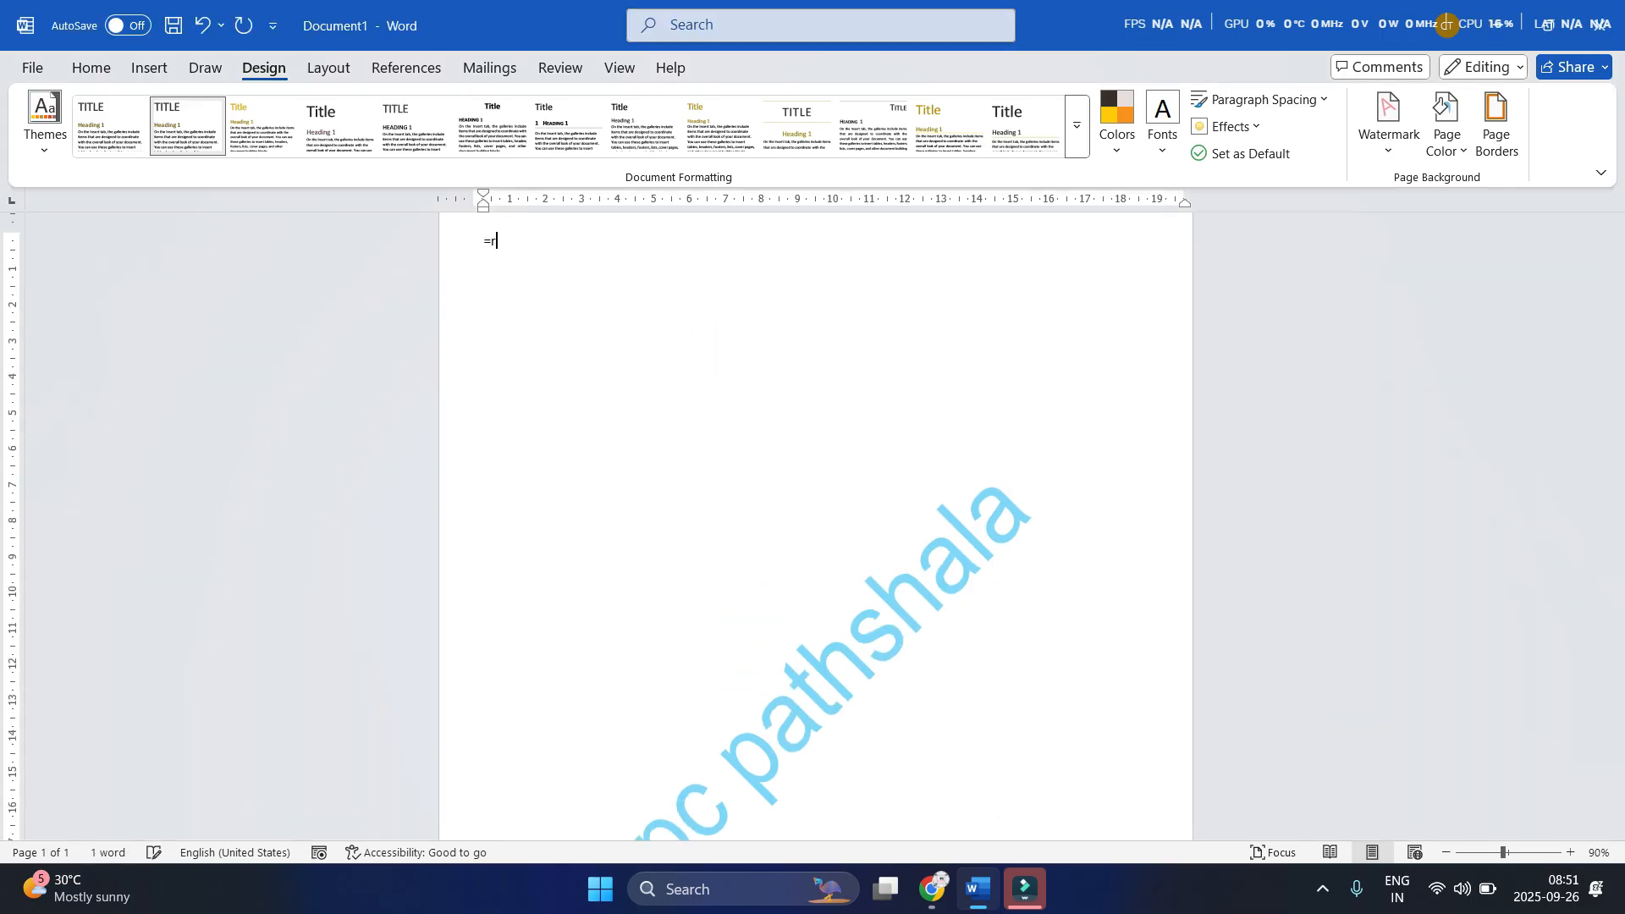
type("and()")
key("Return")
Select all the sample text and enlarge its font size to fill most of the page
key("ctrl+a")
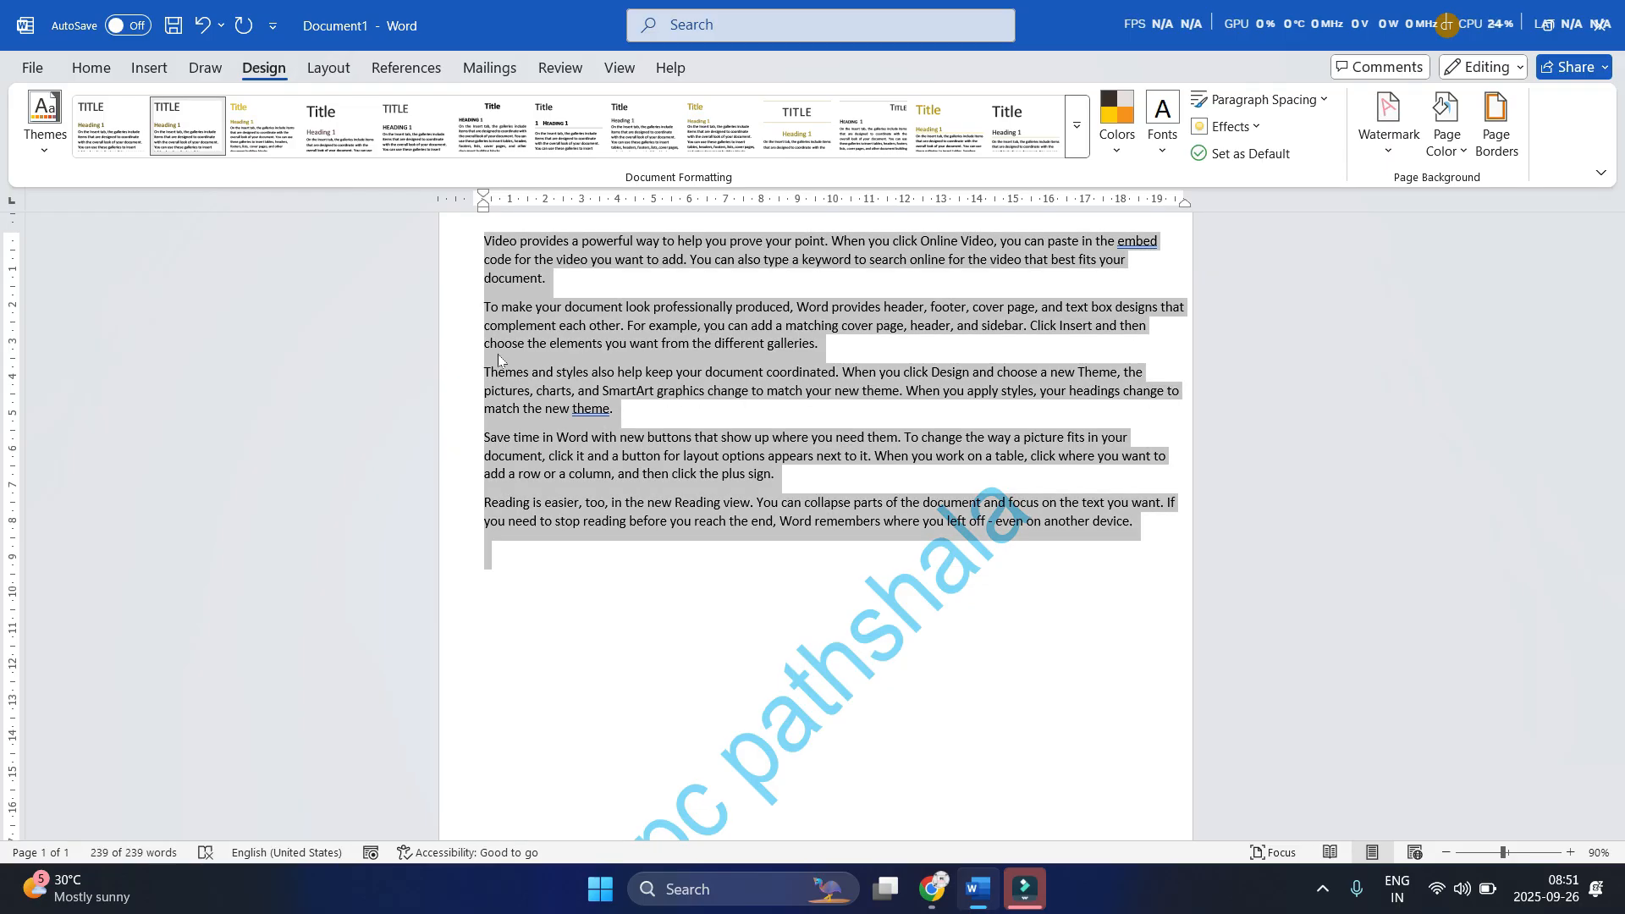
key("ctrl+shift+period")
key("ctrl+shift+period")
scroll(704, 552, "down", 5)
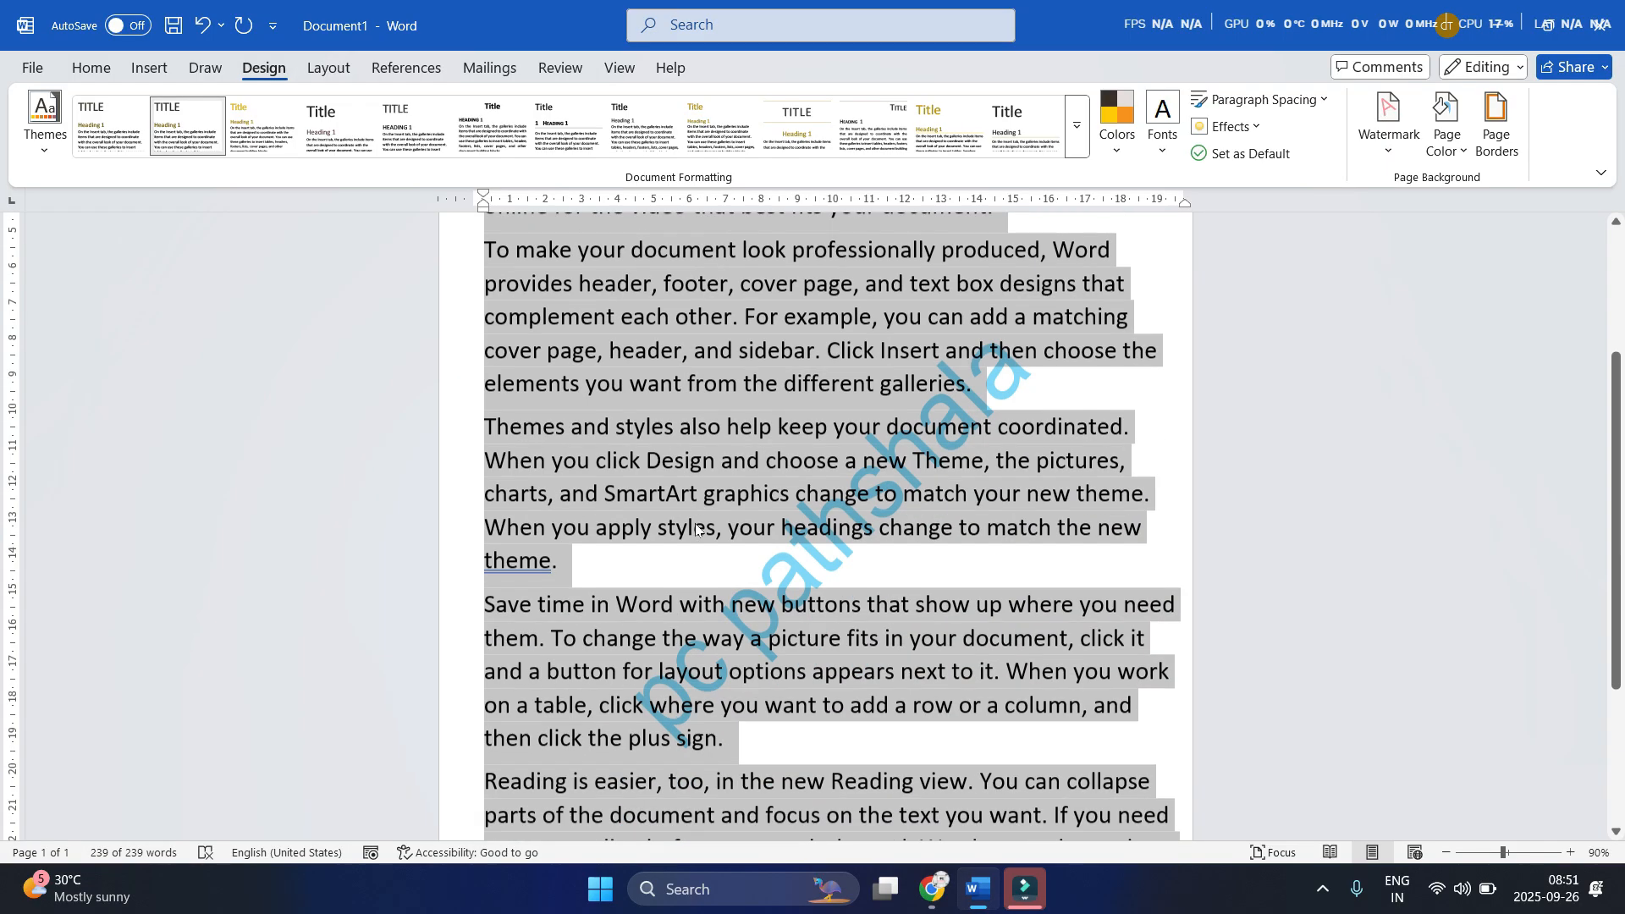
scroll(704, 552, "down", 4)
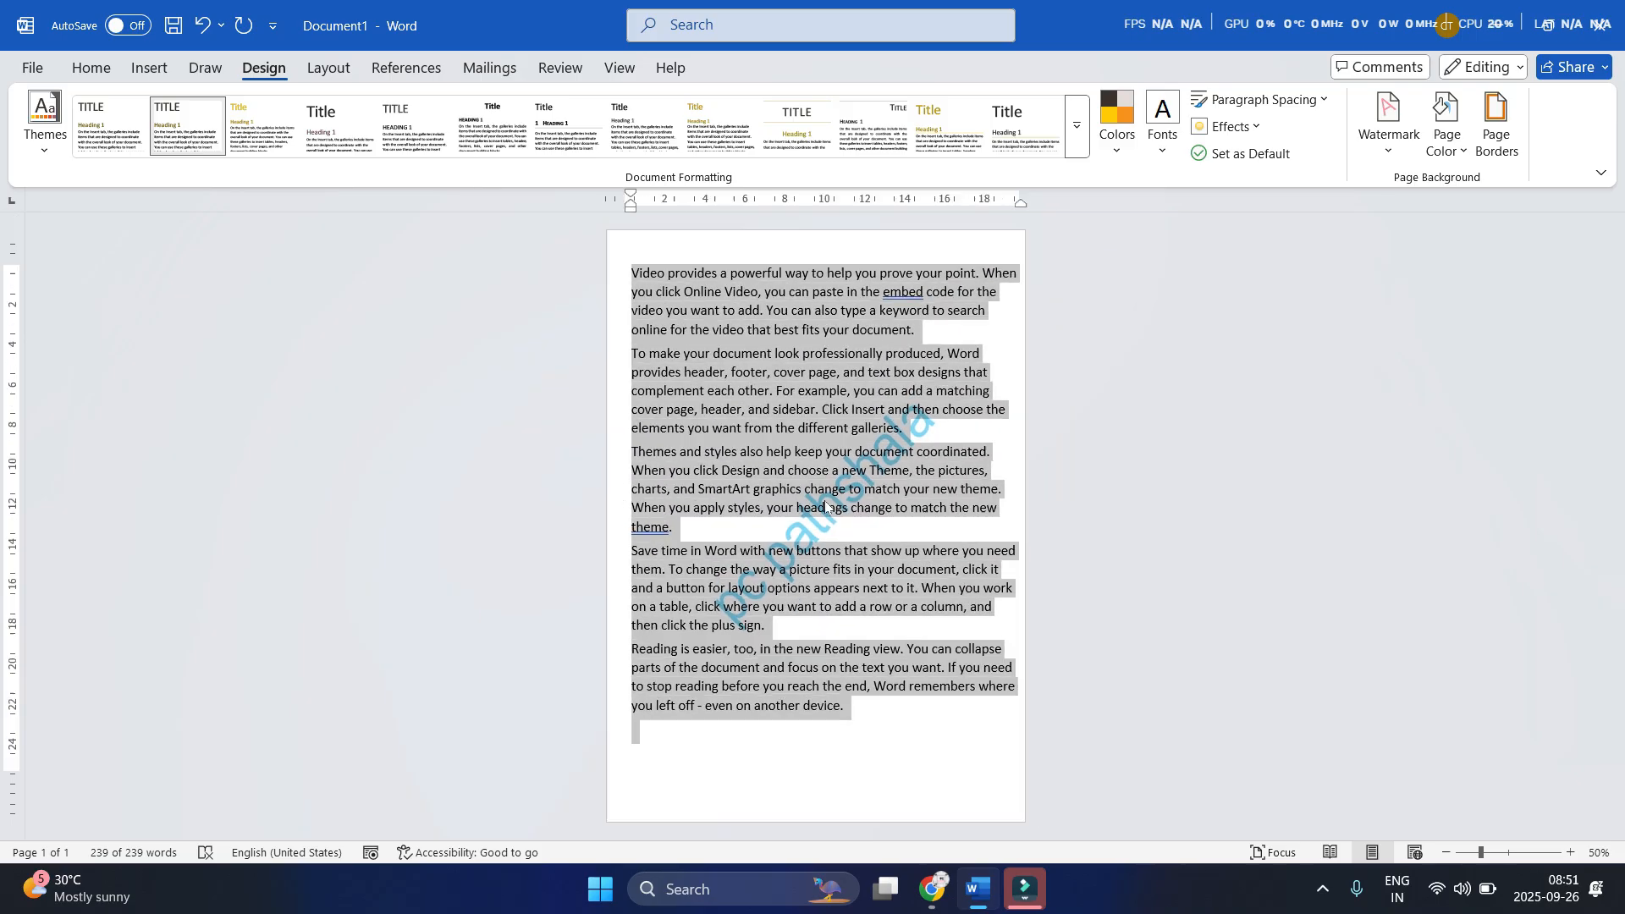
Try enlarging all the document text by one increment onto a second page, and shrink it back by one increment
left_click(825, 501)
key("ctrl+a")
key("ctrl+shift+period")
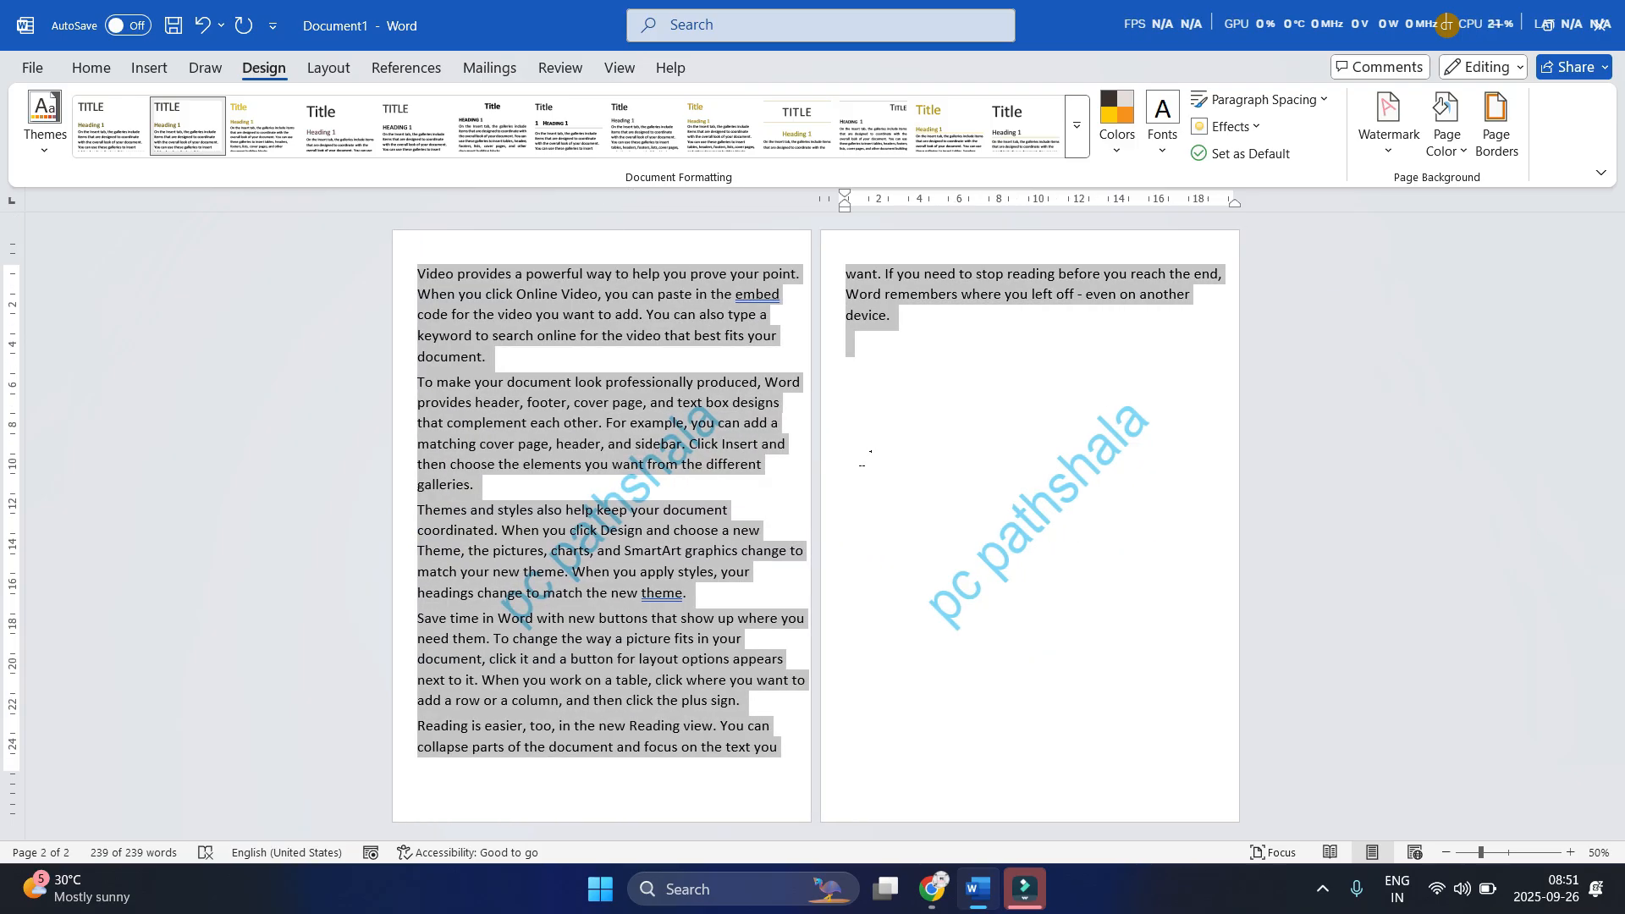
key("ctrl+shift+comma")
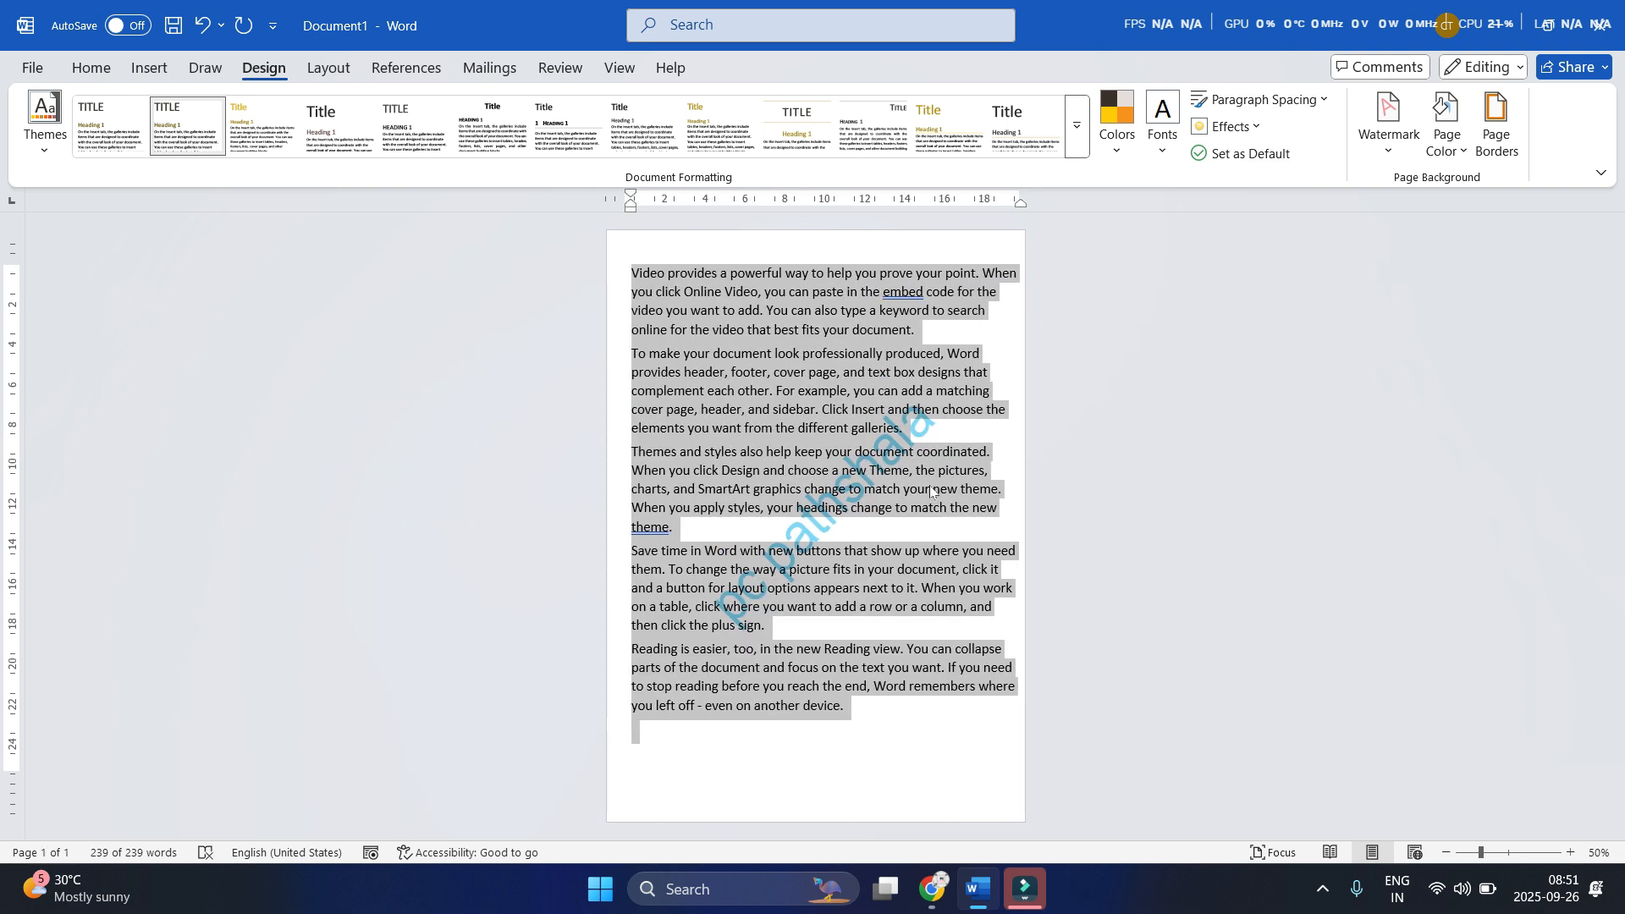
Reopen the custom watermark settings and apply the Horizontal layout to the watermark
left_click(1381, 152)
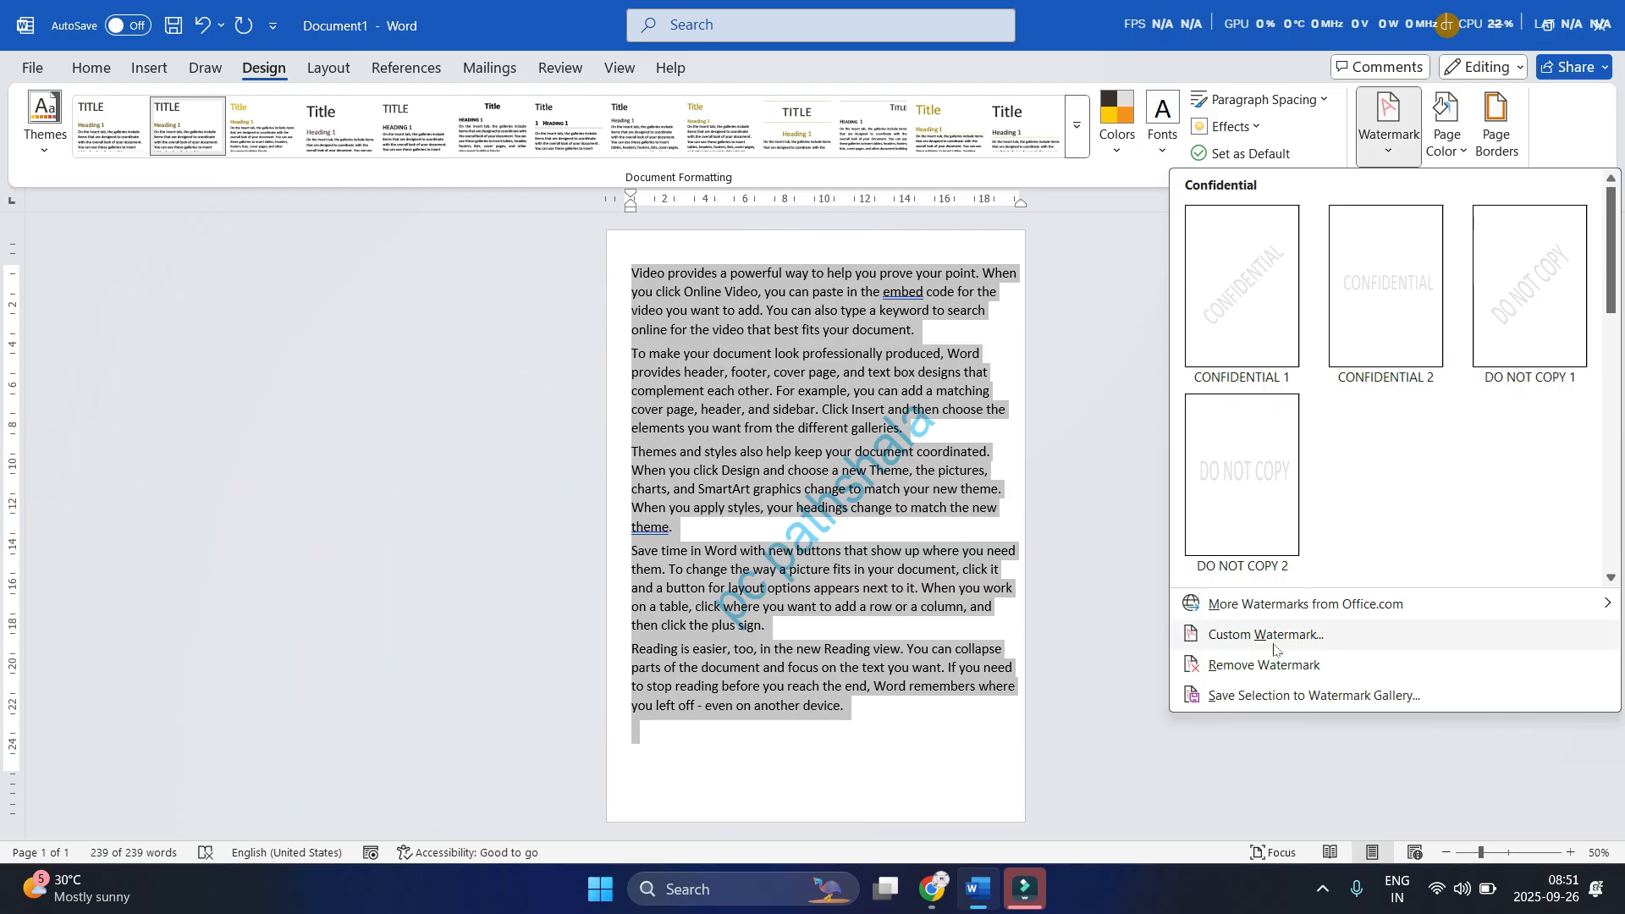
left_click(1243, 637)
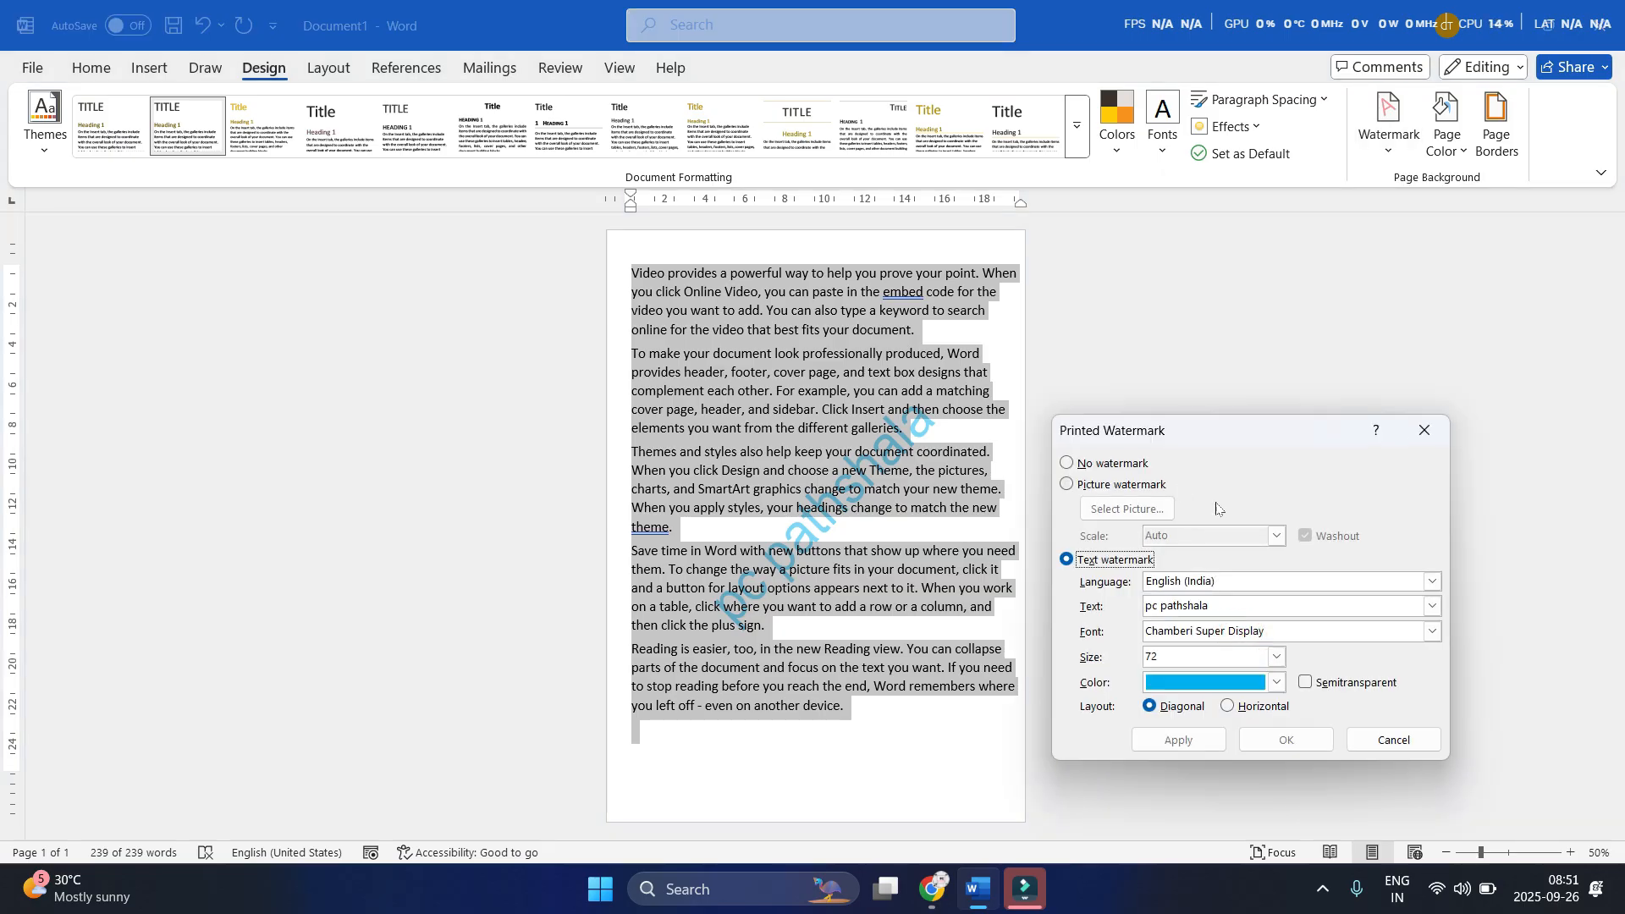
left_click(1258, 708)
left_click(1178, 739)
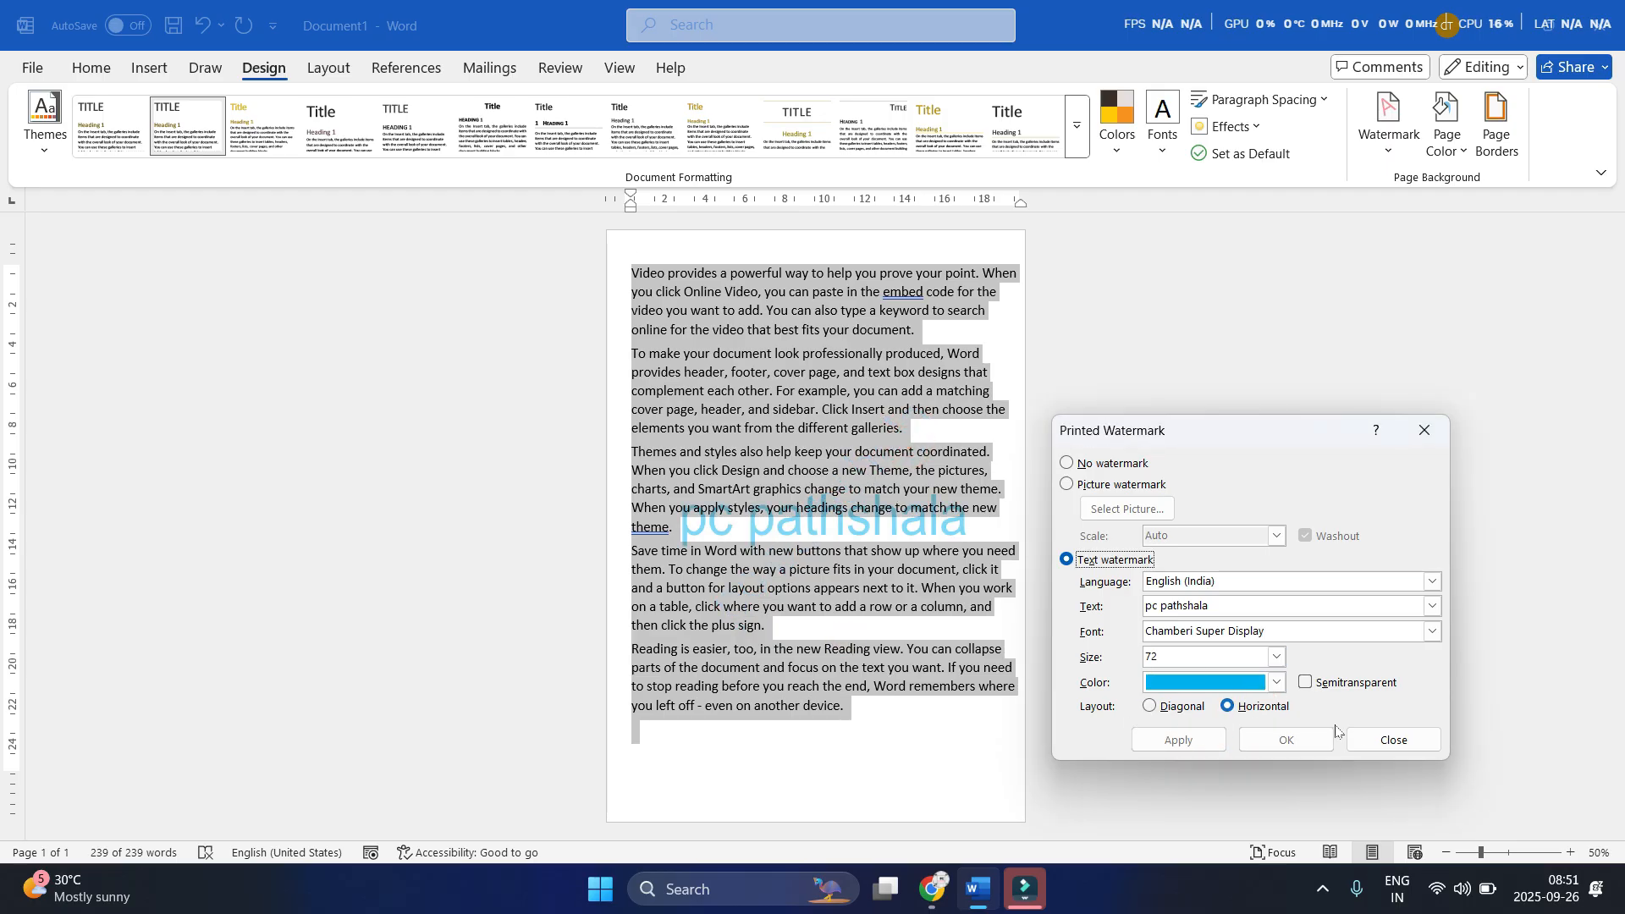
Make the horizontal watermark semitransparent, apply it and close the watermark settings
left_click(1308, 683)
left_click(1193, 745)
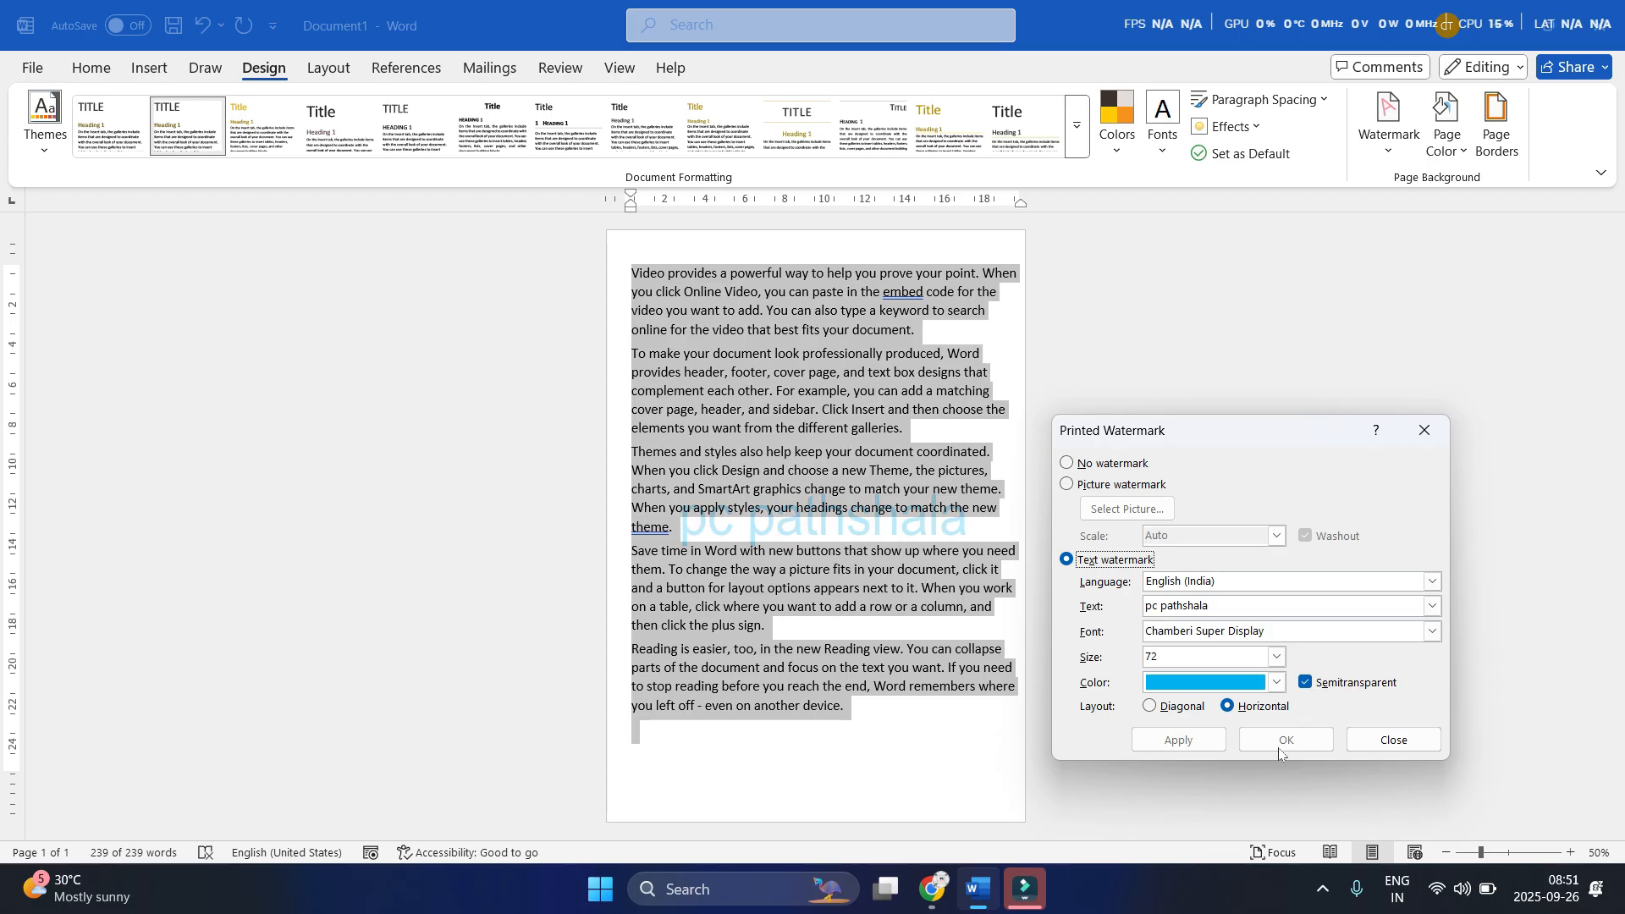
left_click(860, 529)
left_click(1296, 727)
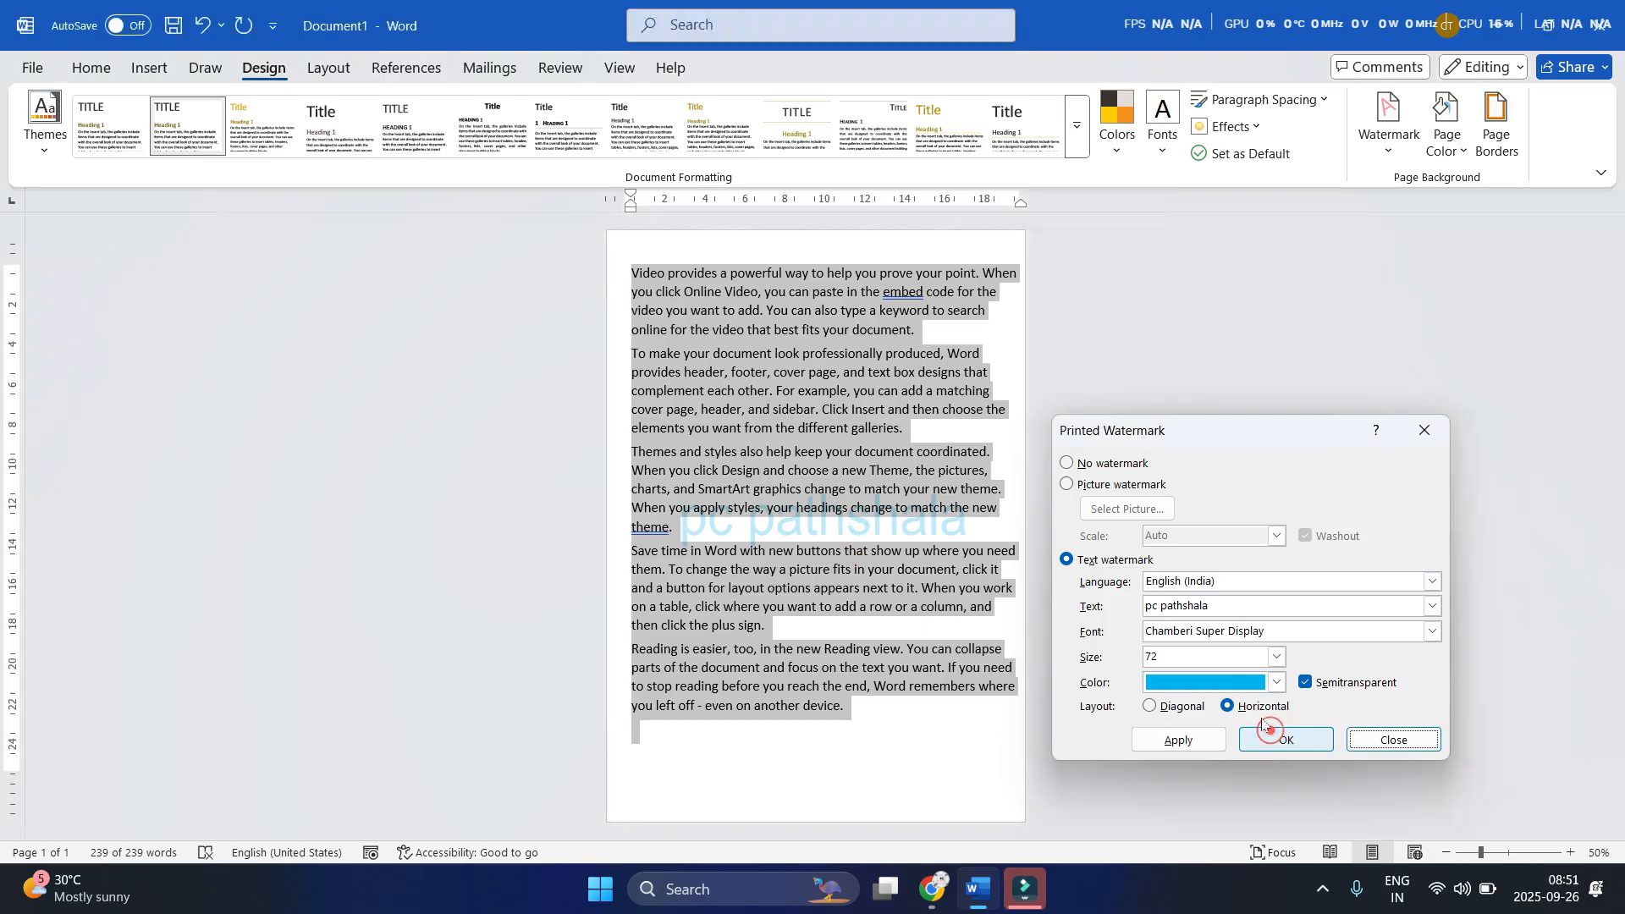
left_click(1274, 738)
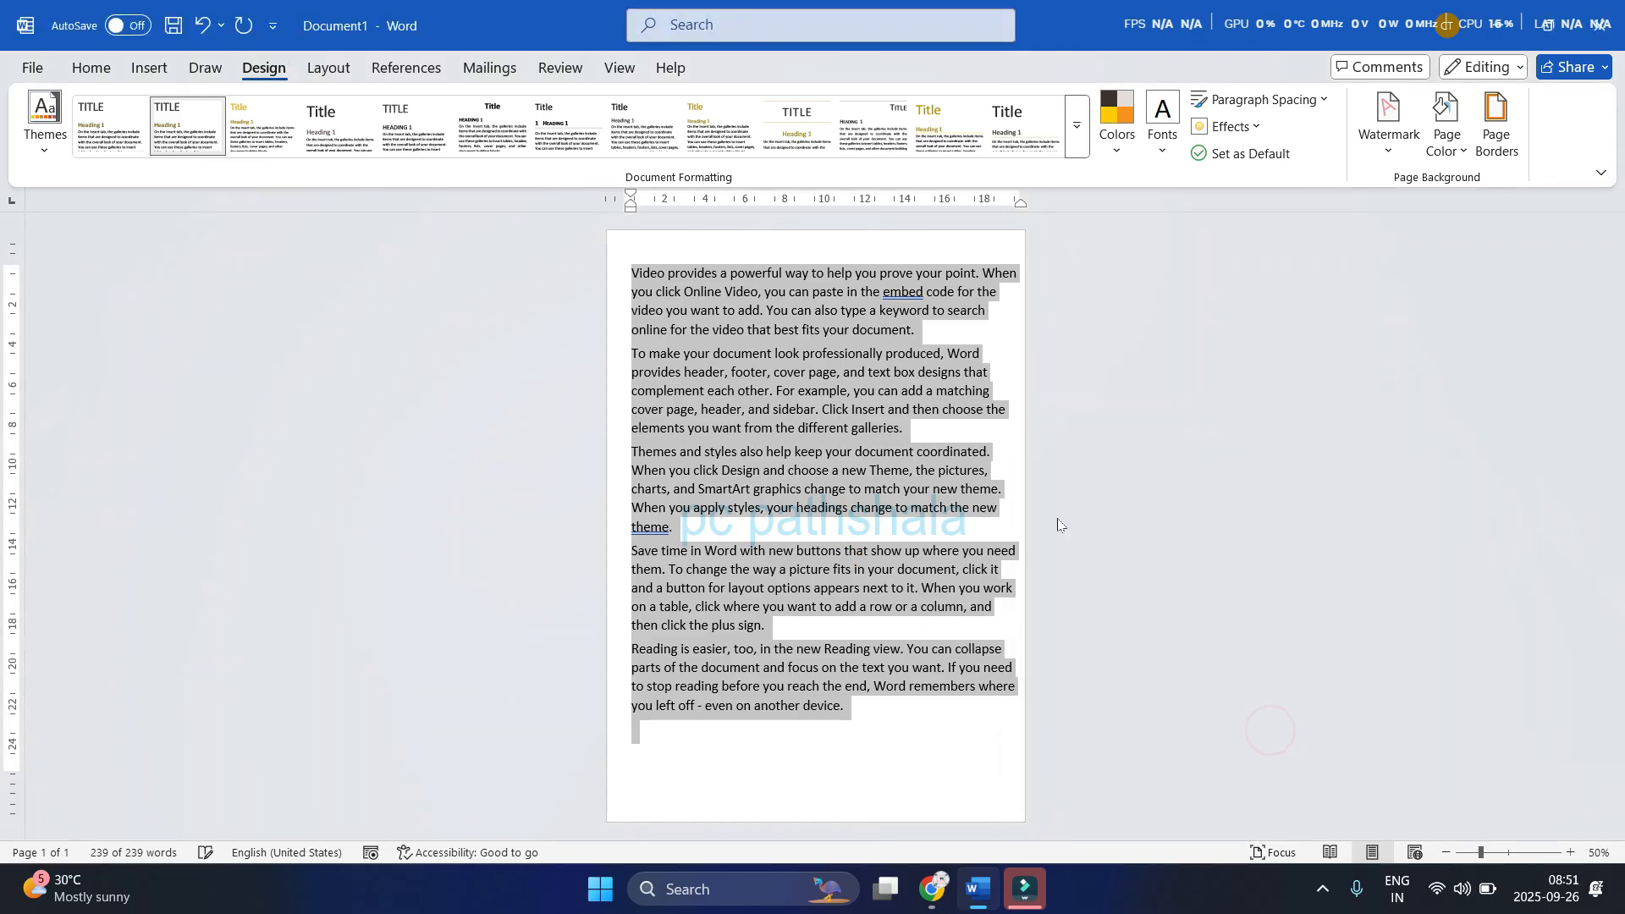
Enlarge all the document text slightly so that it flows onto a second page
left_click(948, 399)
key("ctrl+a")
key("ctrl+bracketright")
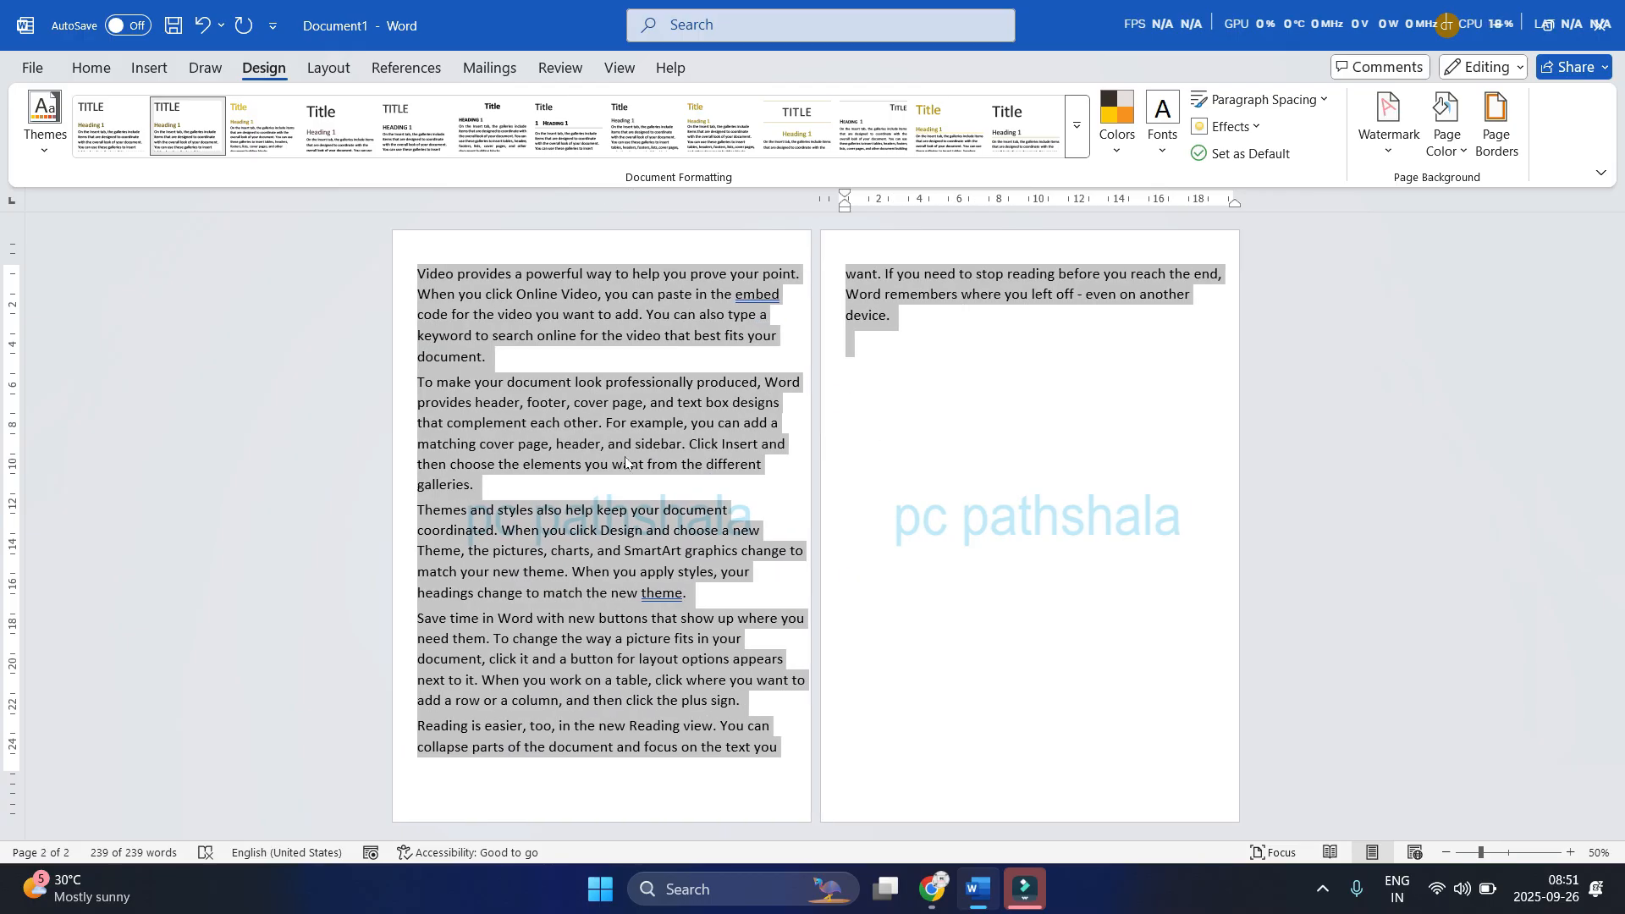
left_click(626, 461)
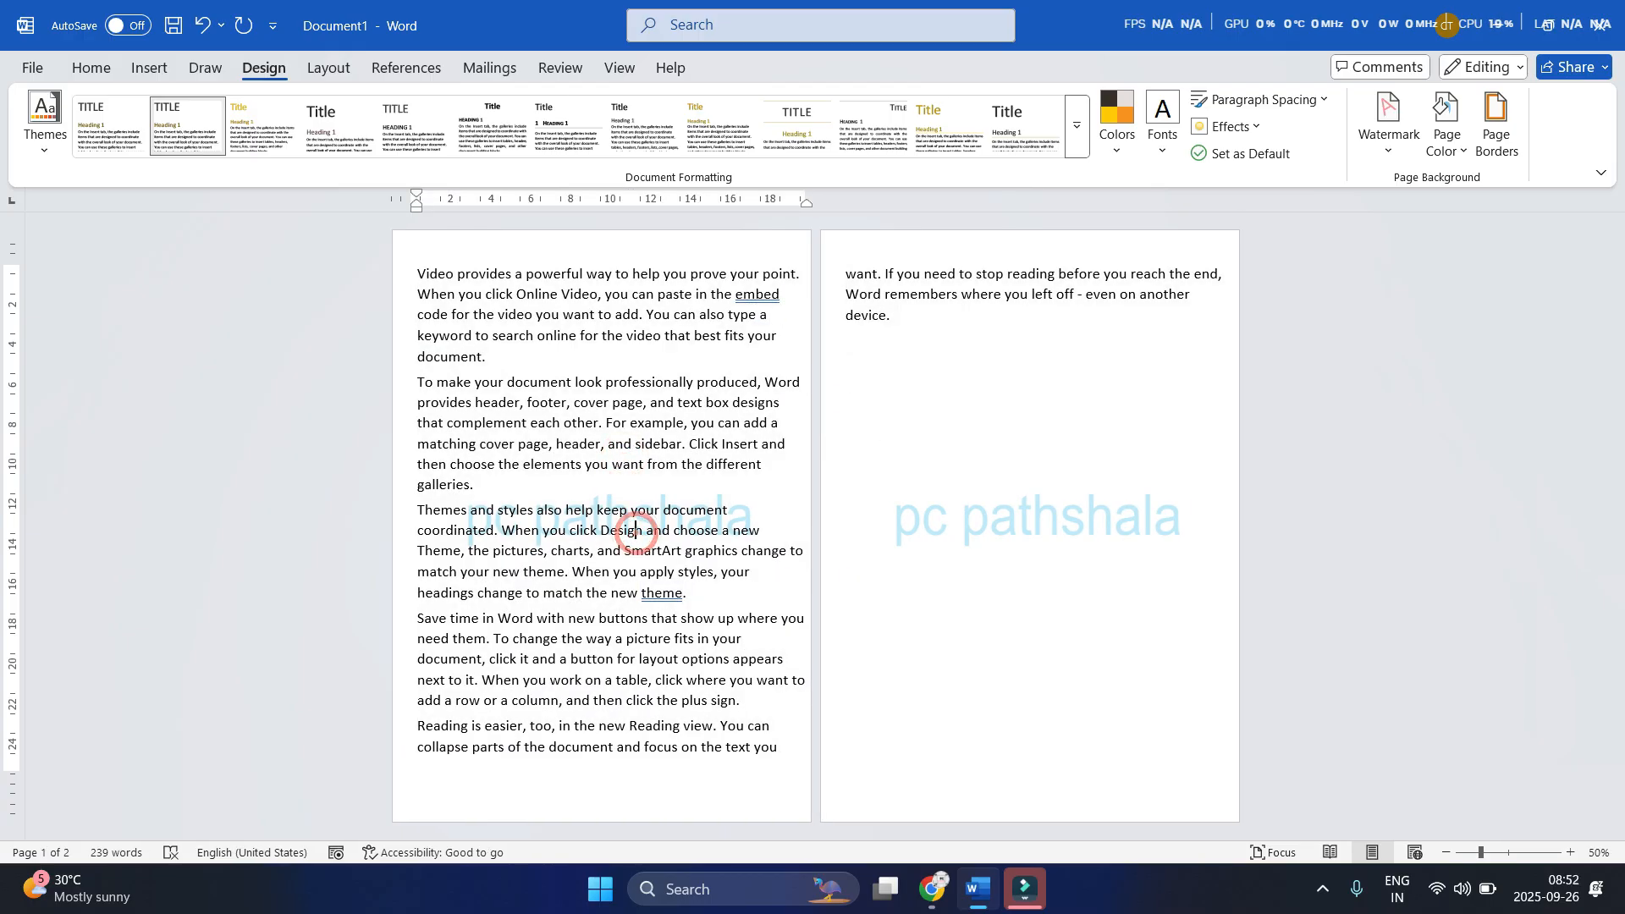
key("ctrl+a")
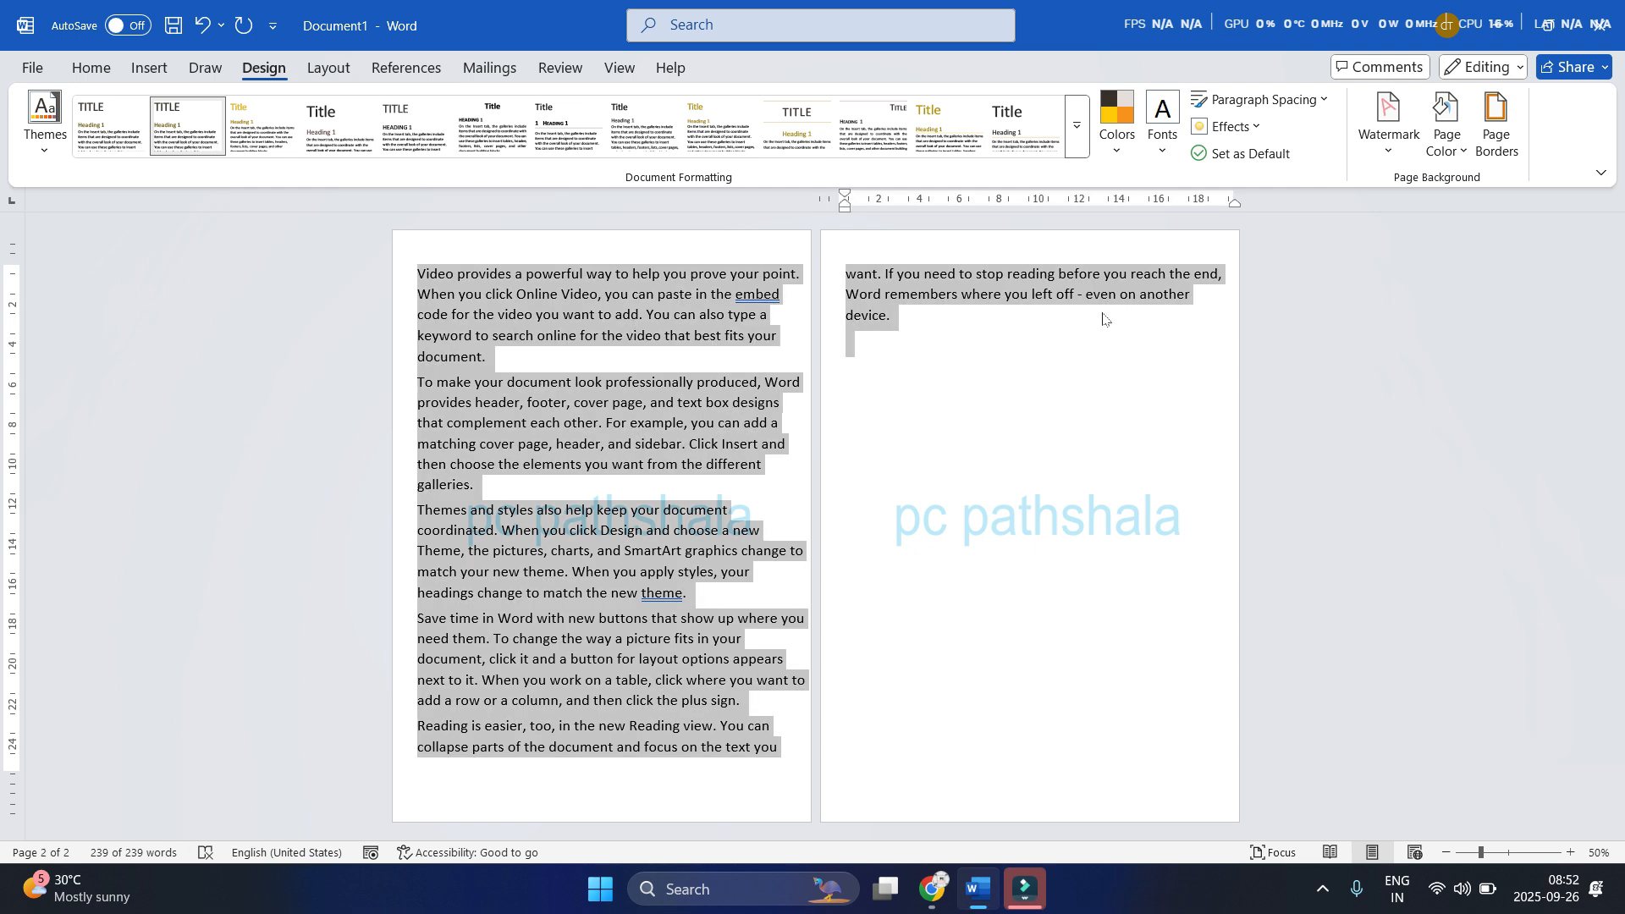
Deselect the text and remove the watermark from the document
left_click(719, 356)
left_click(1389, 135)
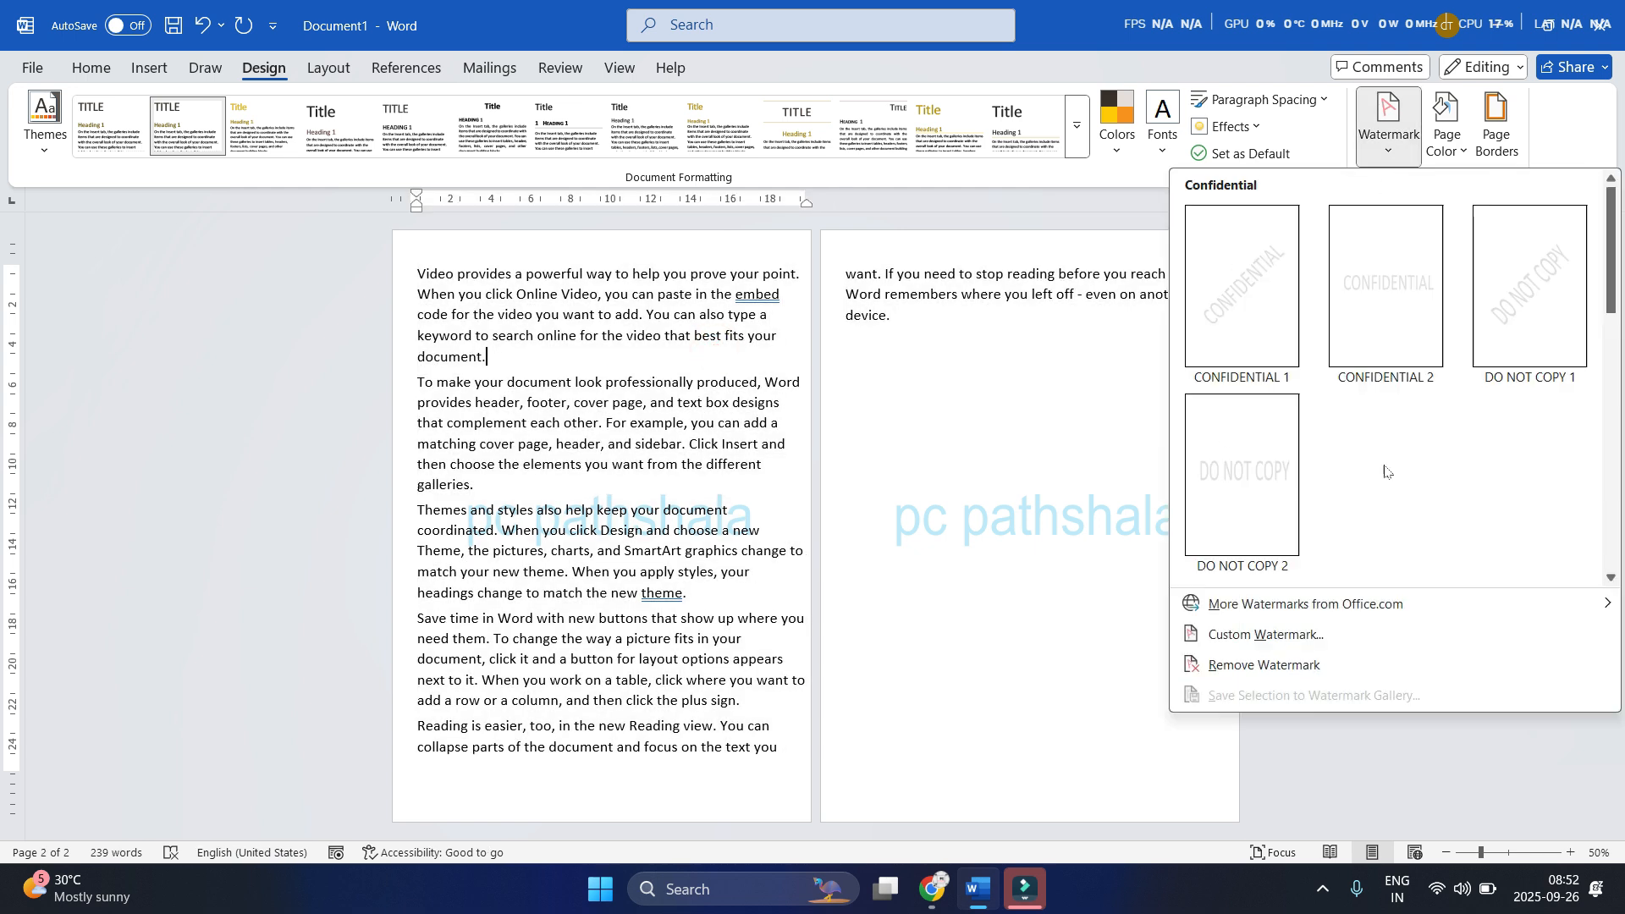
left_click(1282, 666)
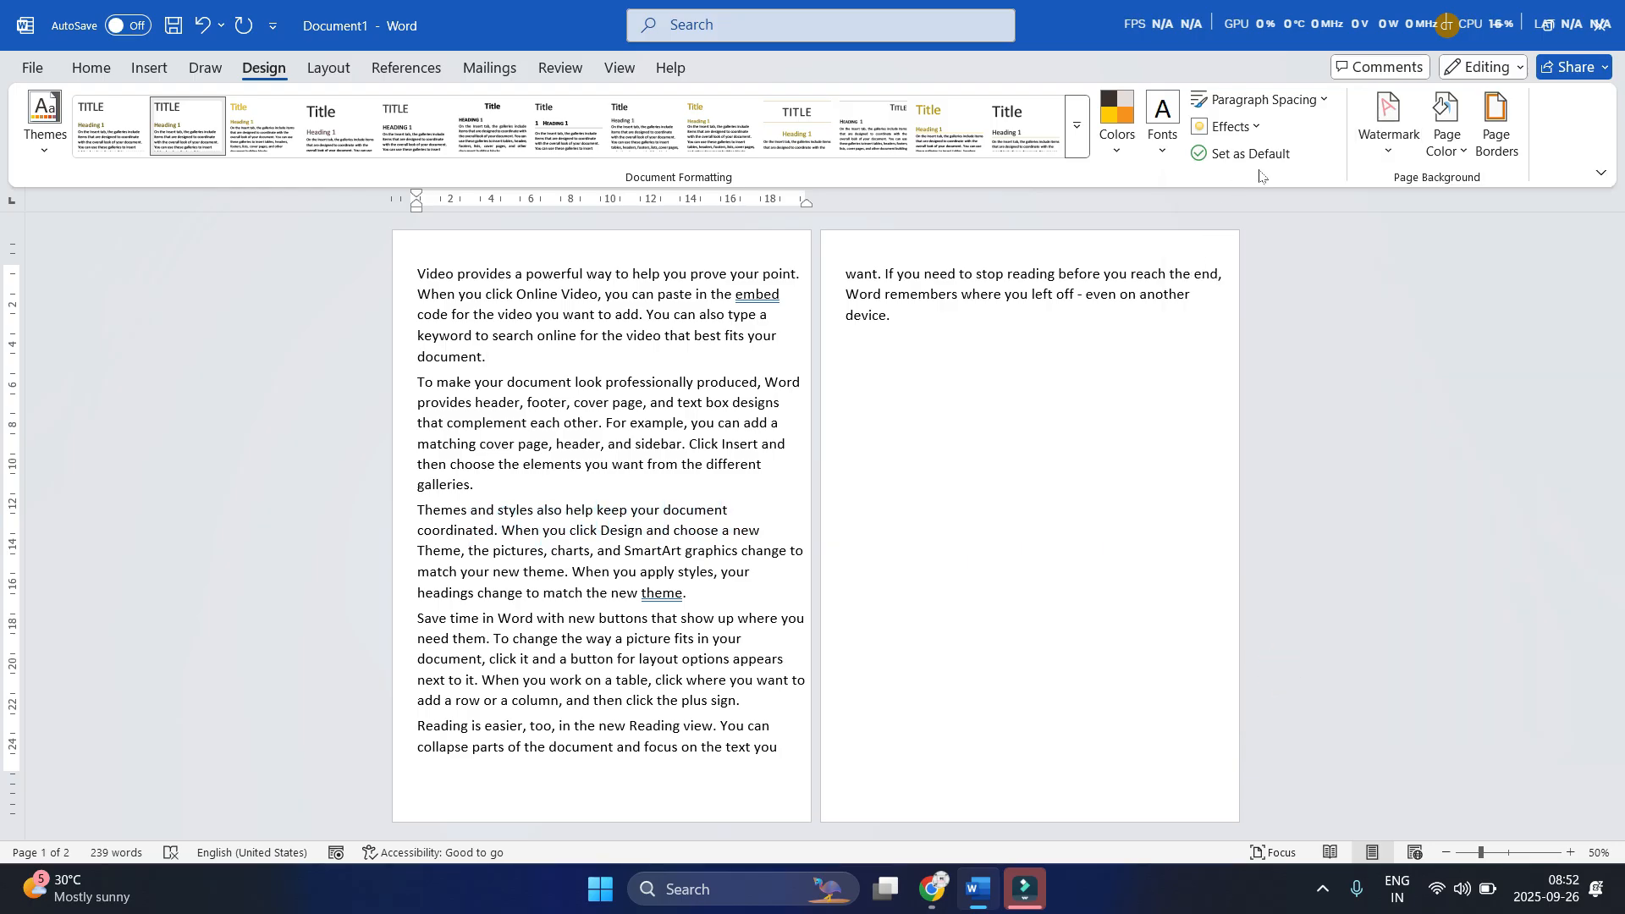
Switch the custom watermark settings to a picture watermark and browse for its picture from a file
left_click(1388, 154)
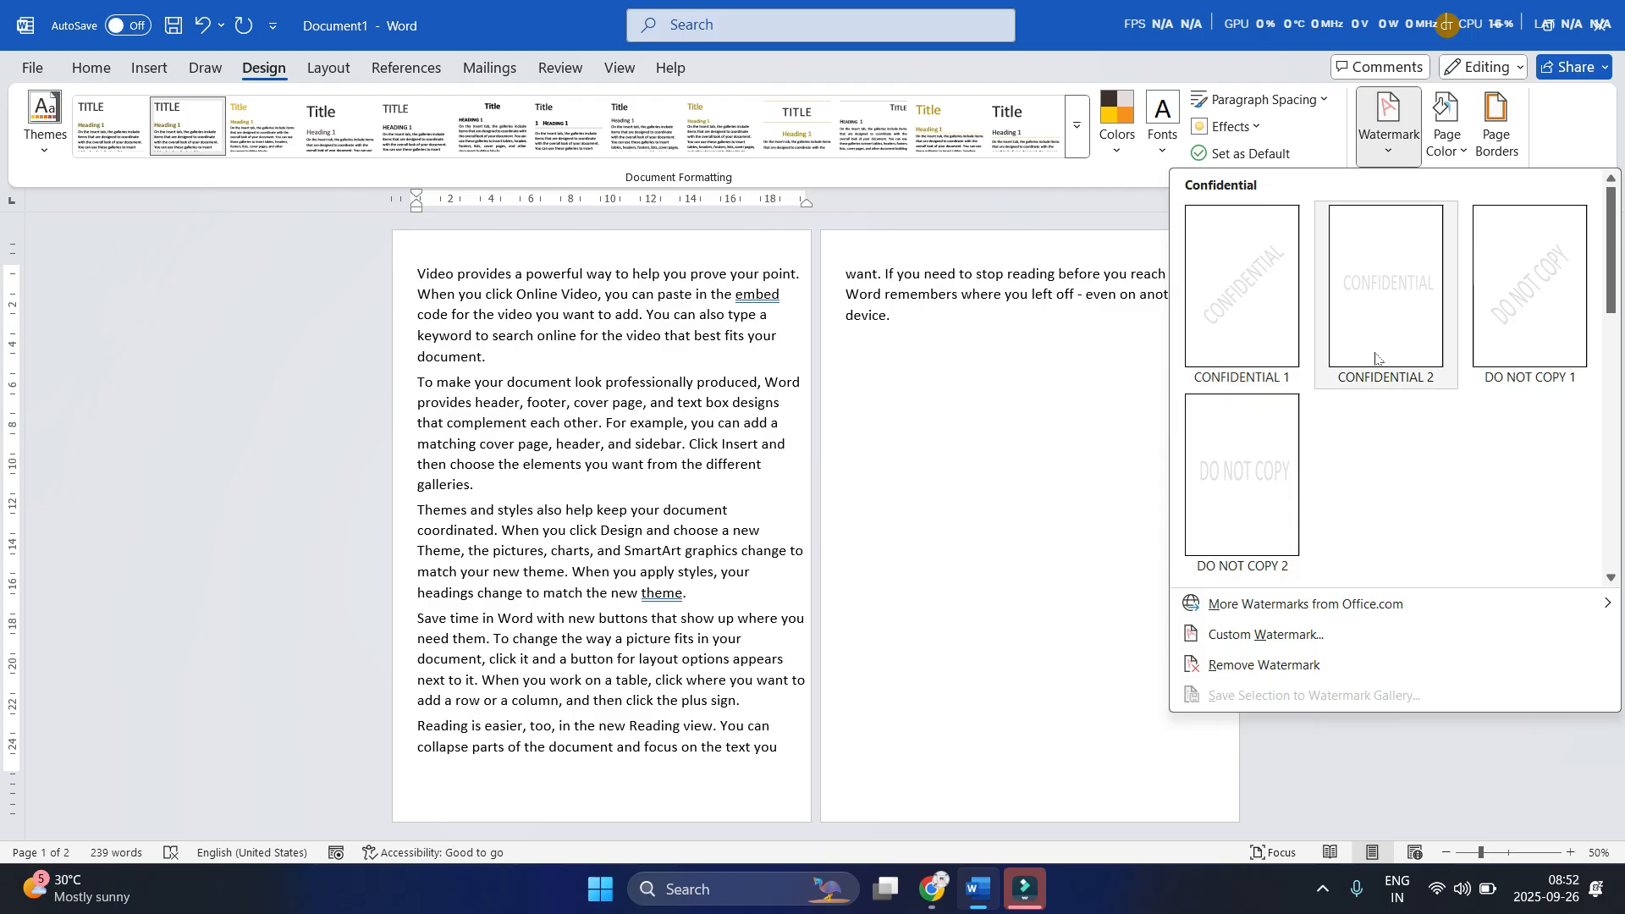
left_click(1262, 641)
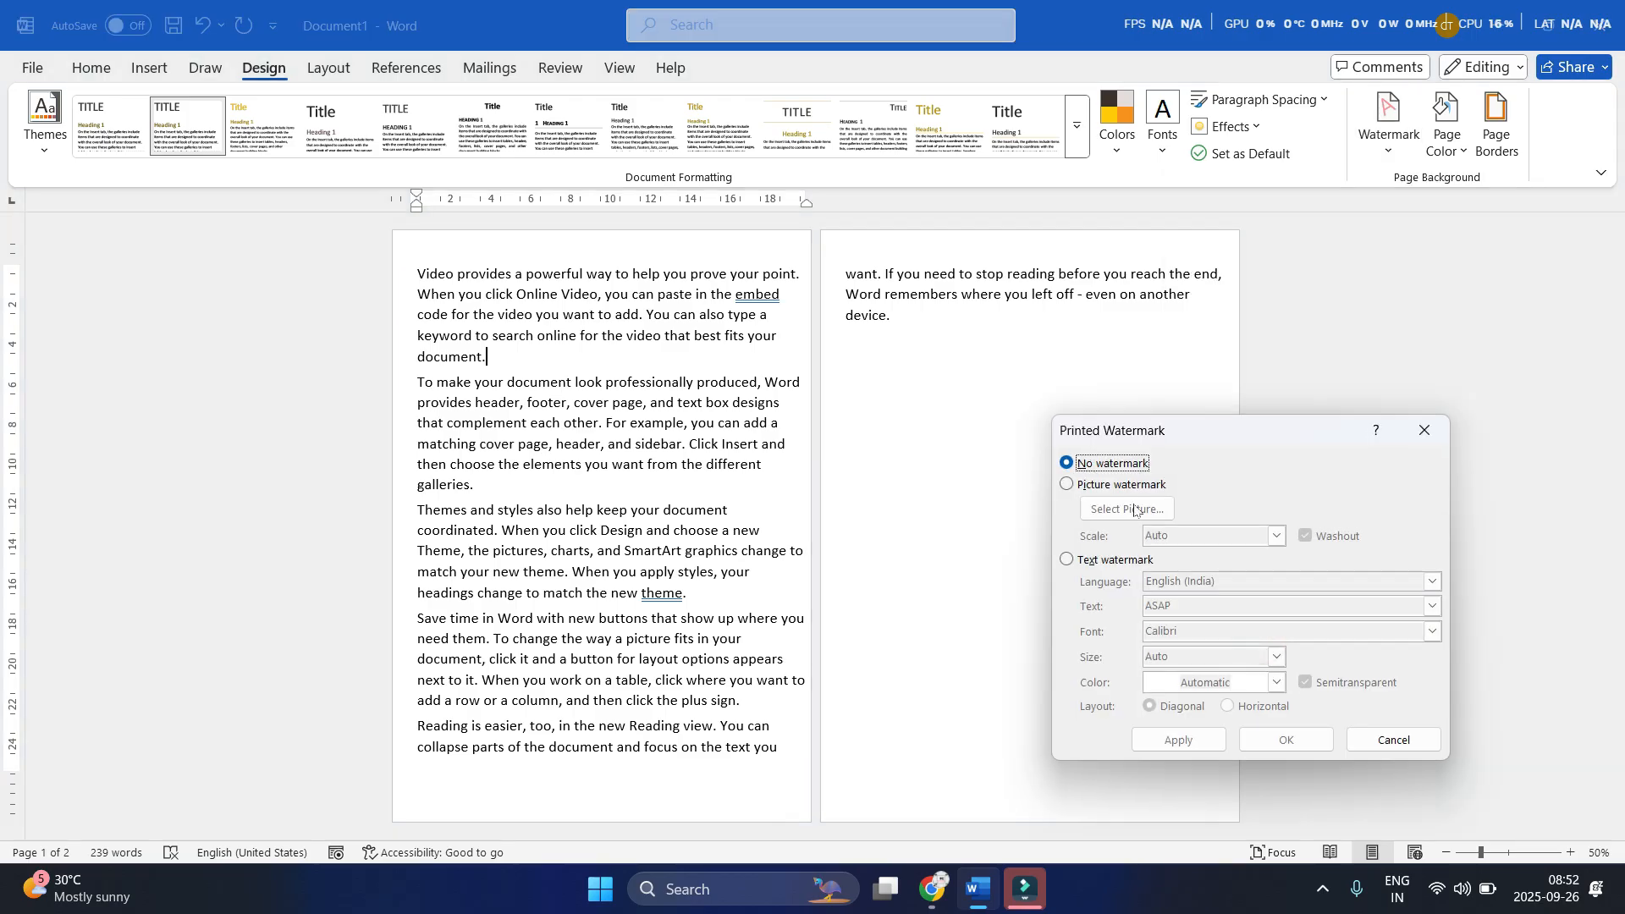
left_click_drag(1147, 441, 712, 204)
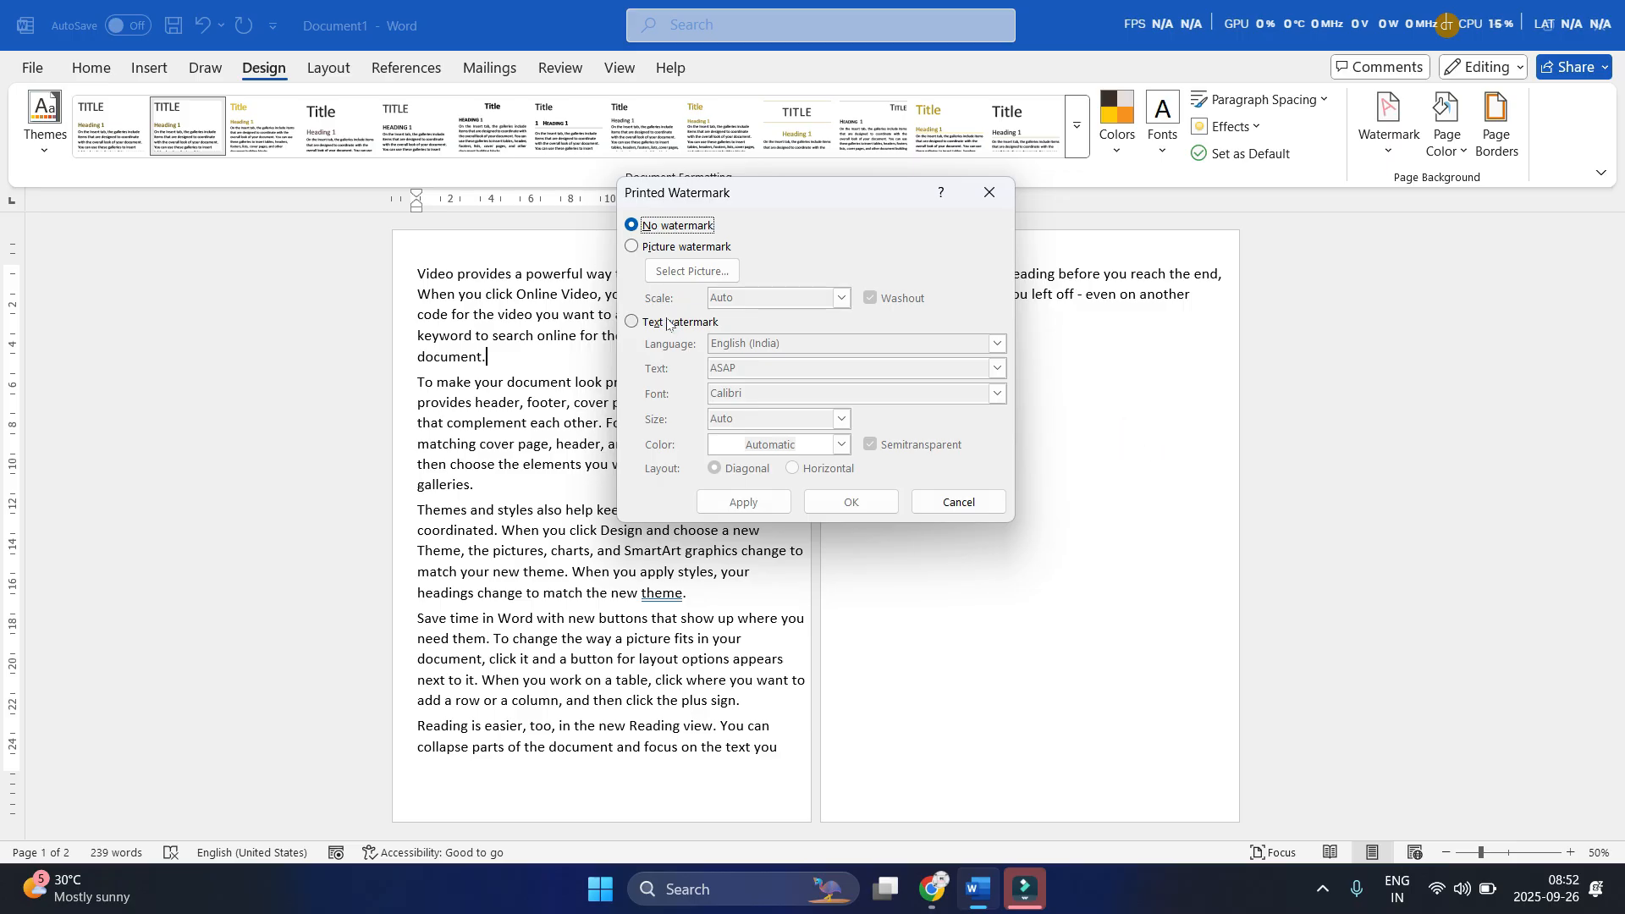
left_click(658, 248)
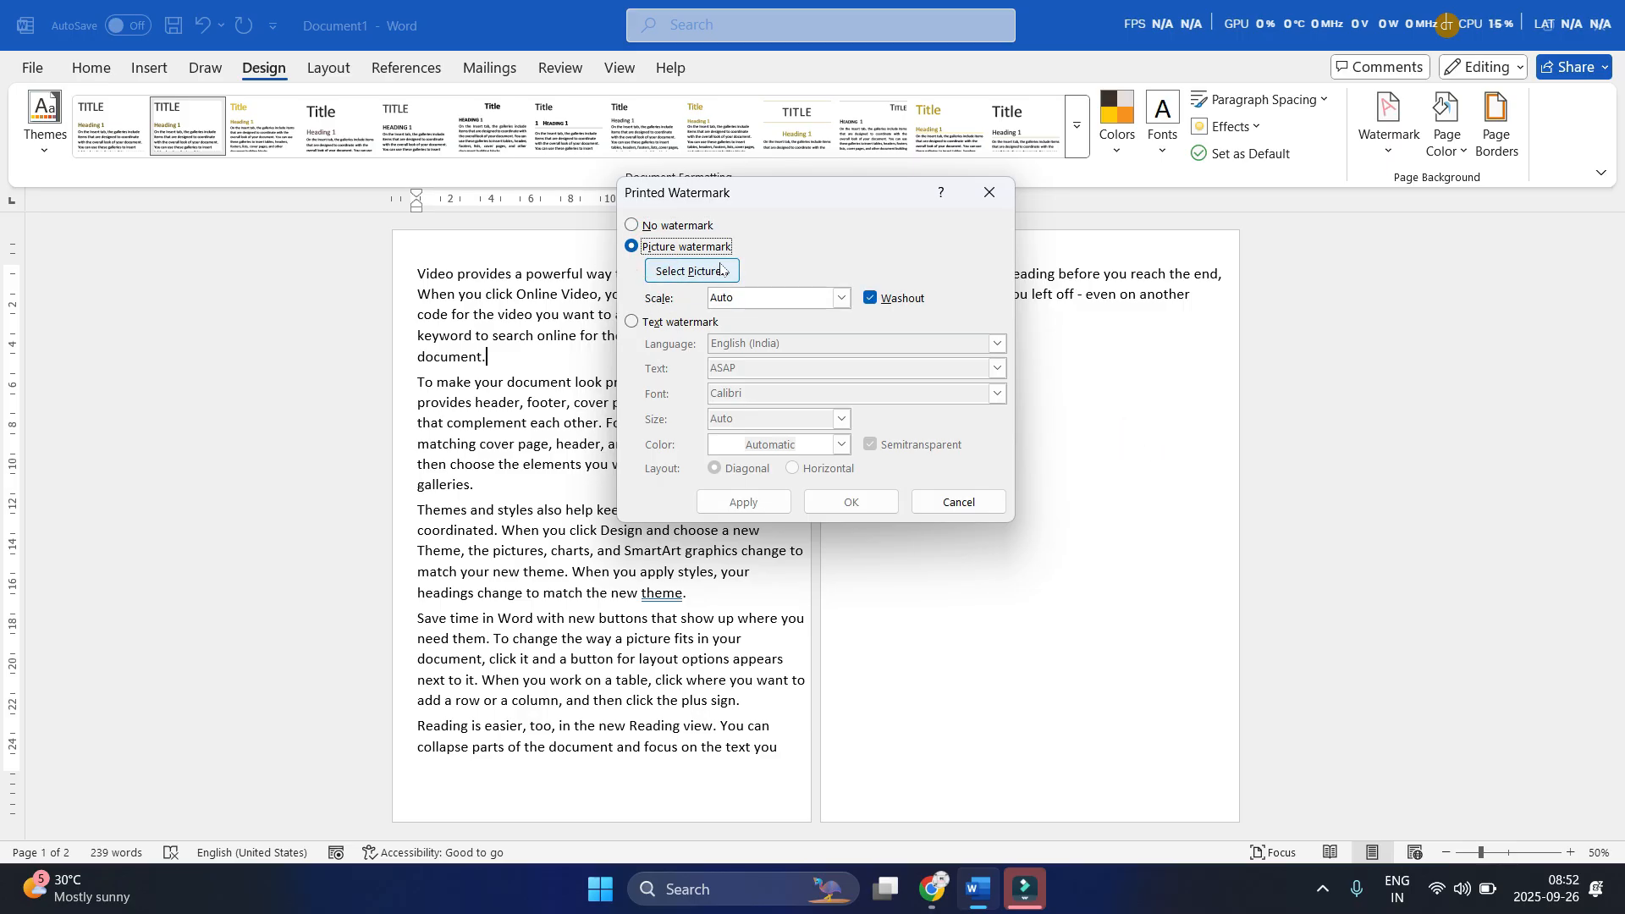
left_click(689, 273)
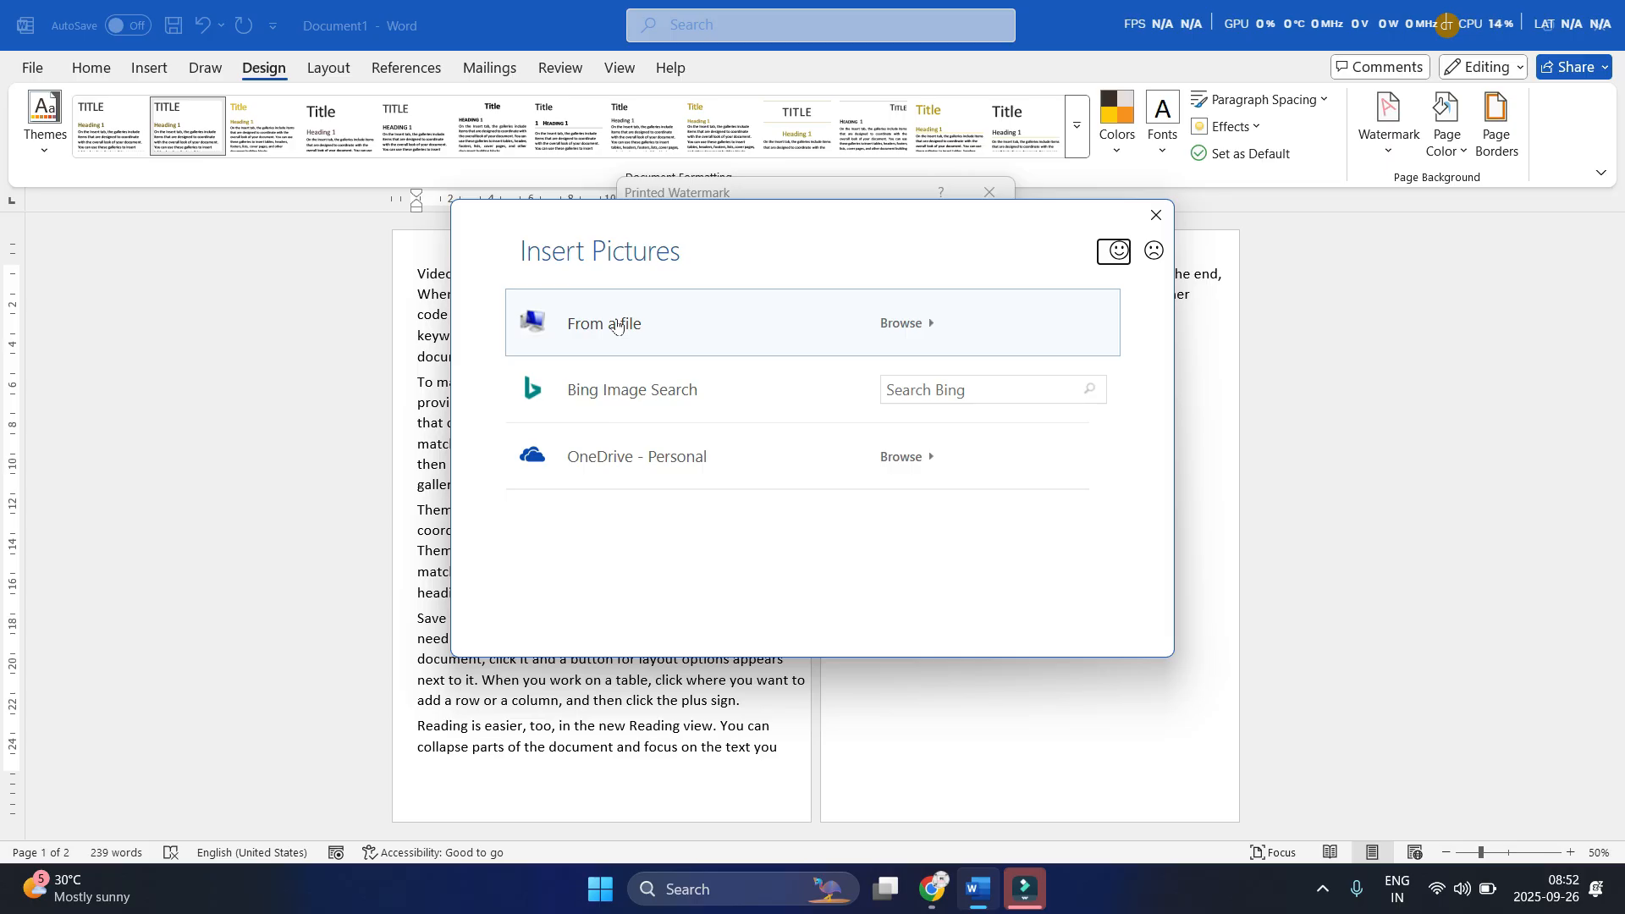
left_click(614, 325)
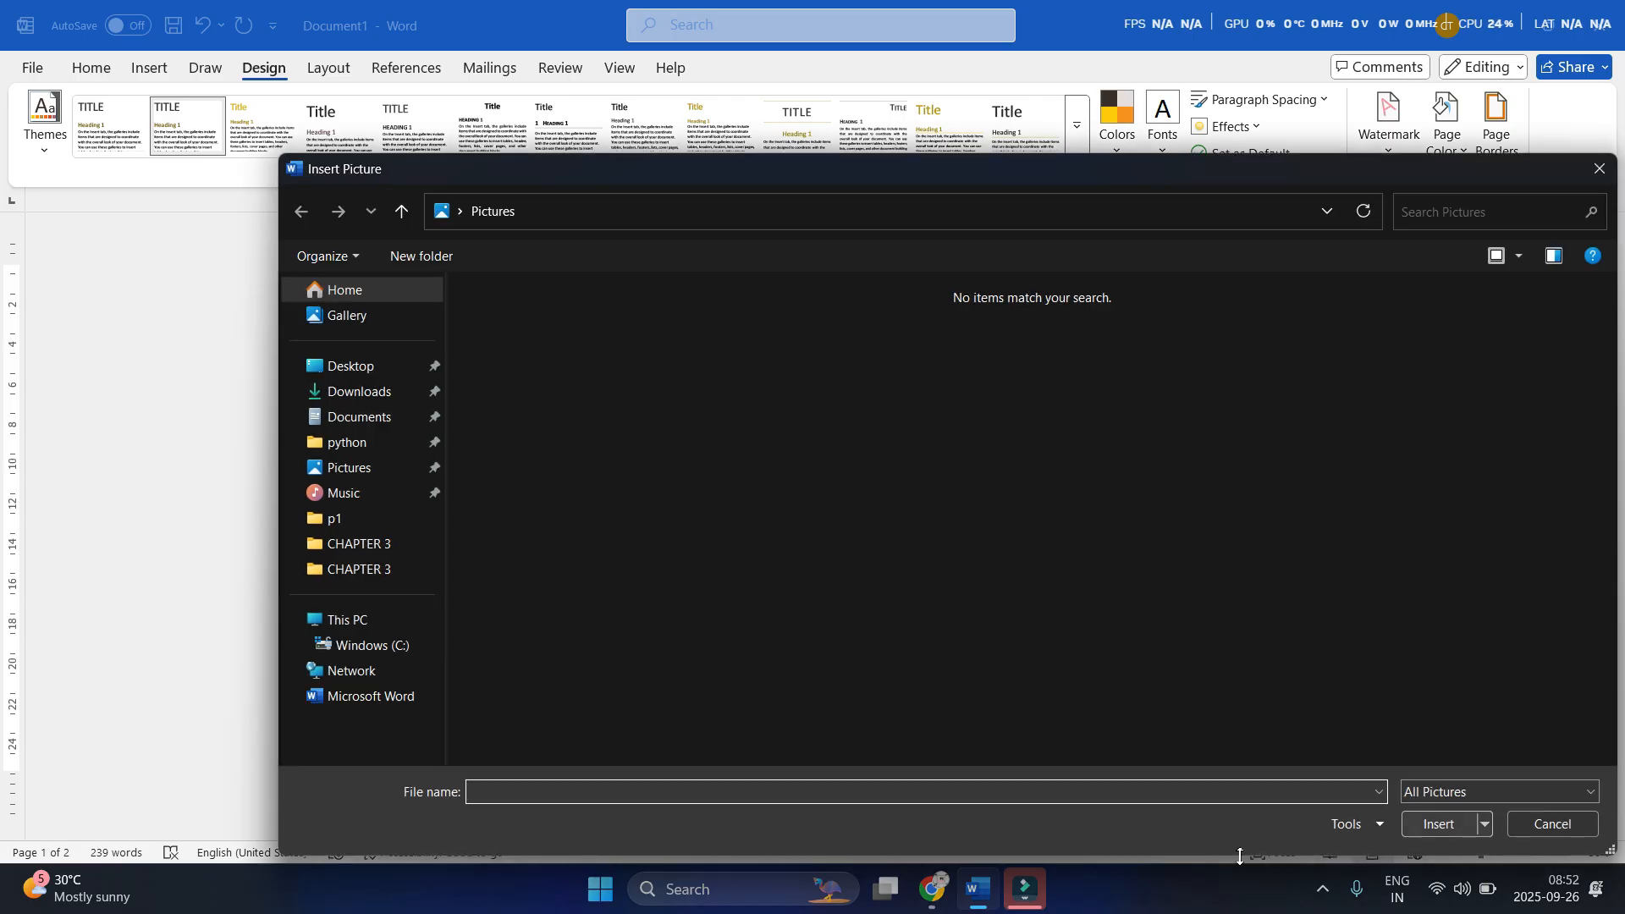
Insert the LOGO FULL image from the yt asset folder inside Desktop > imp as the watermark picture
left_click(364, 368)
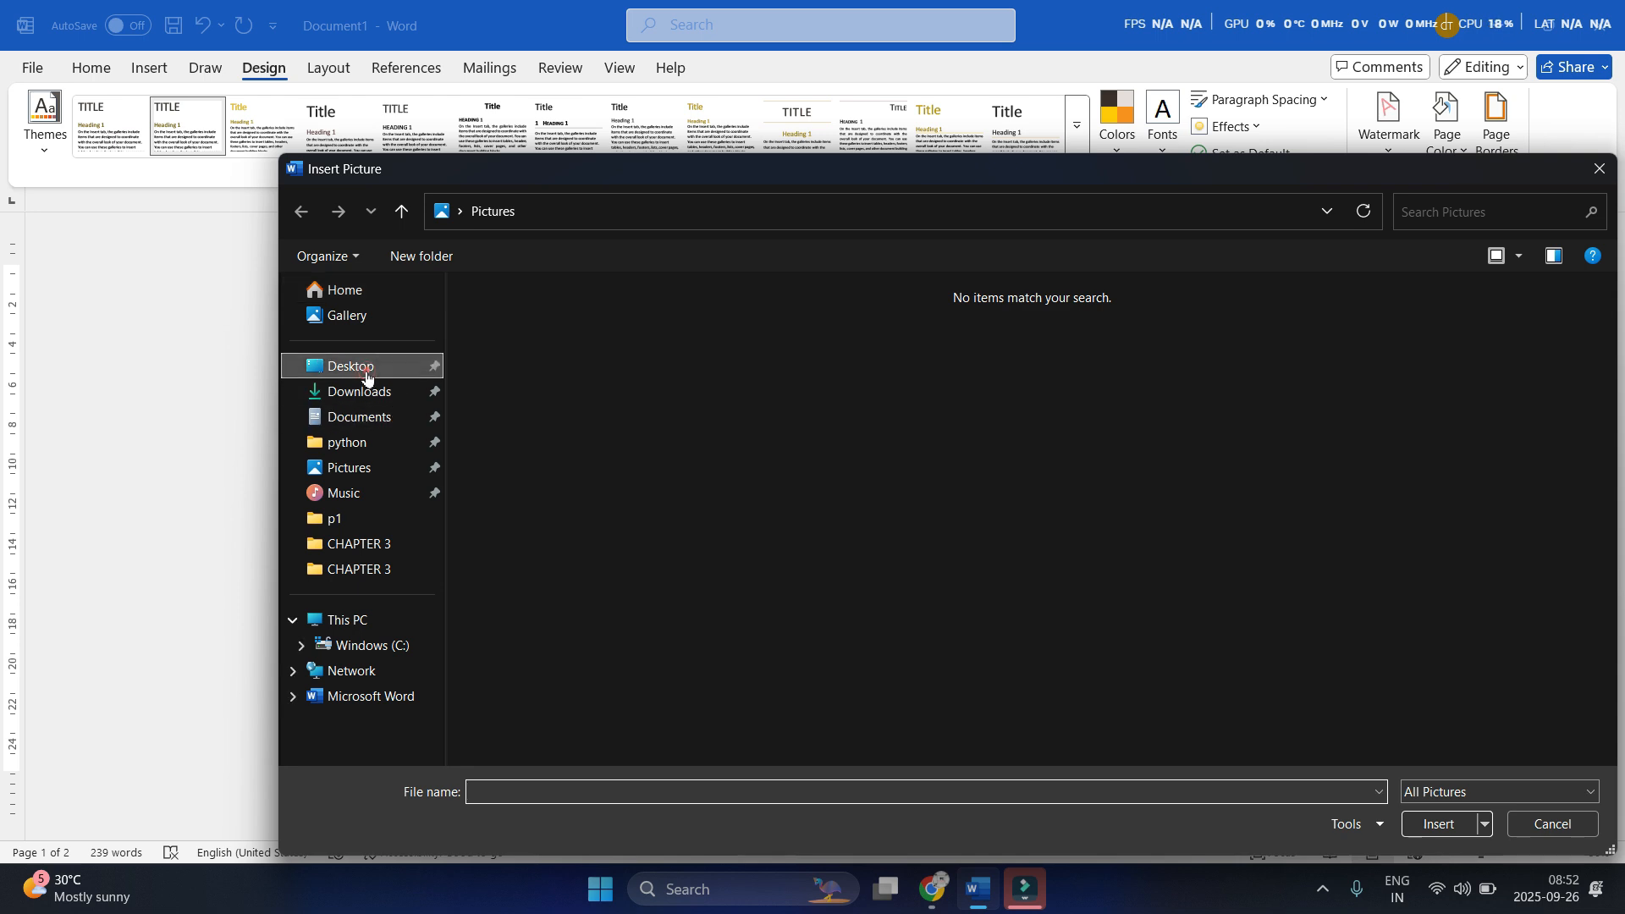
double_click(743, 368)
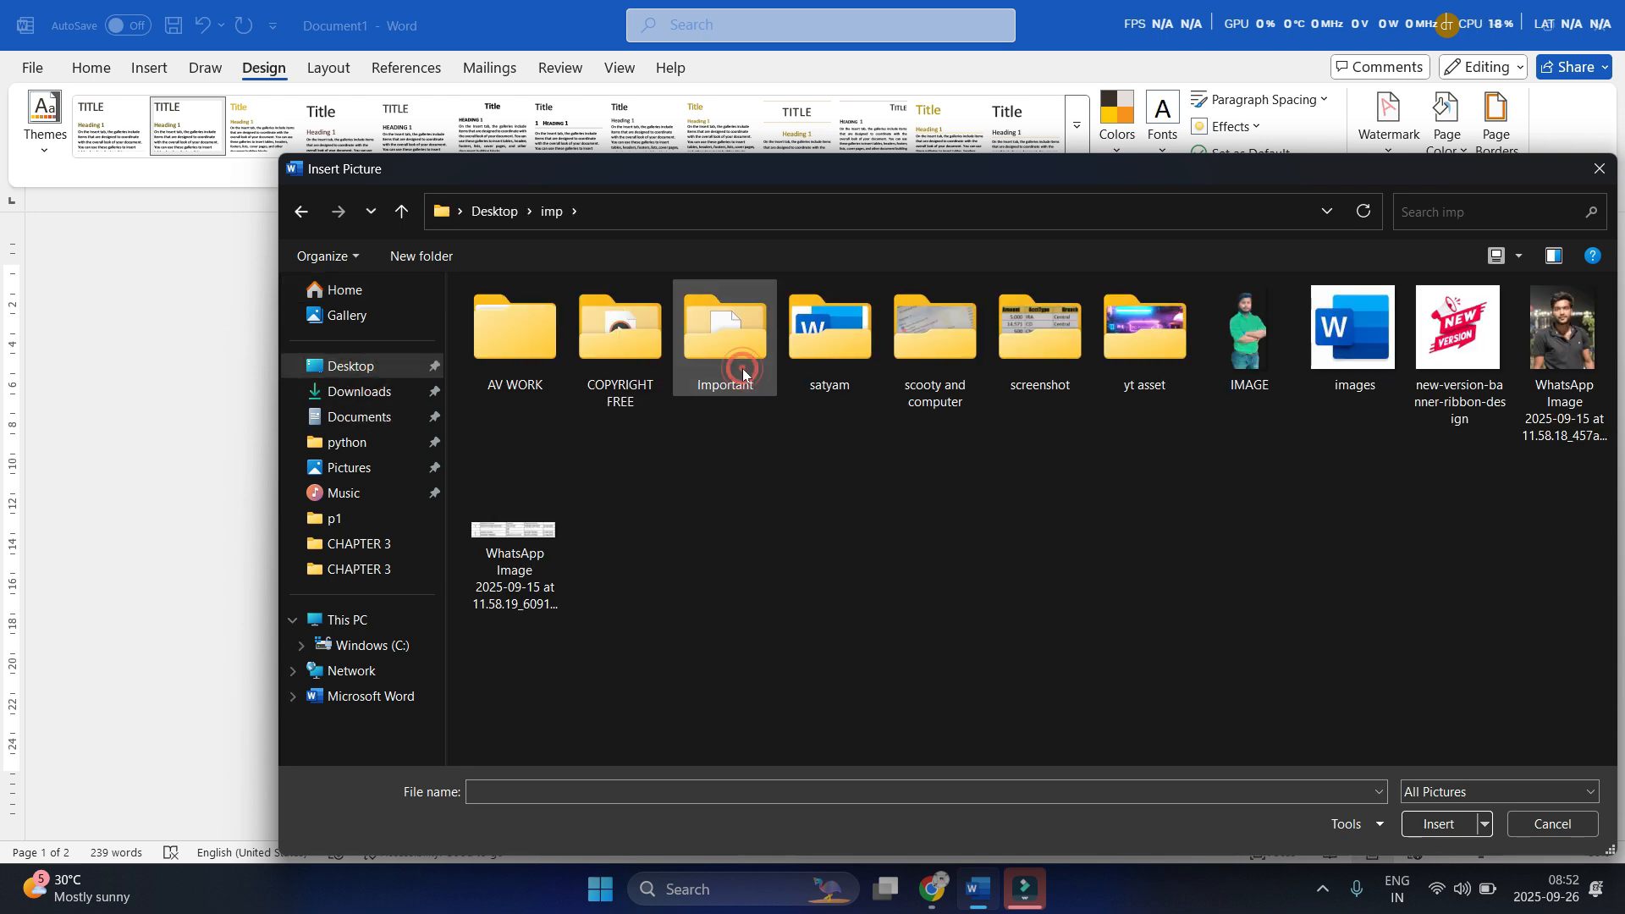
double_click(1154, 375)
left_click(632, 338)
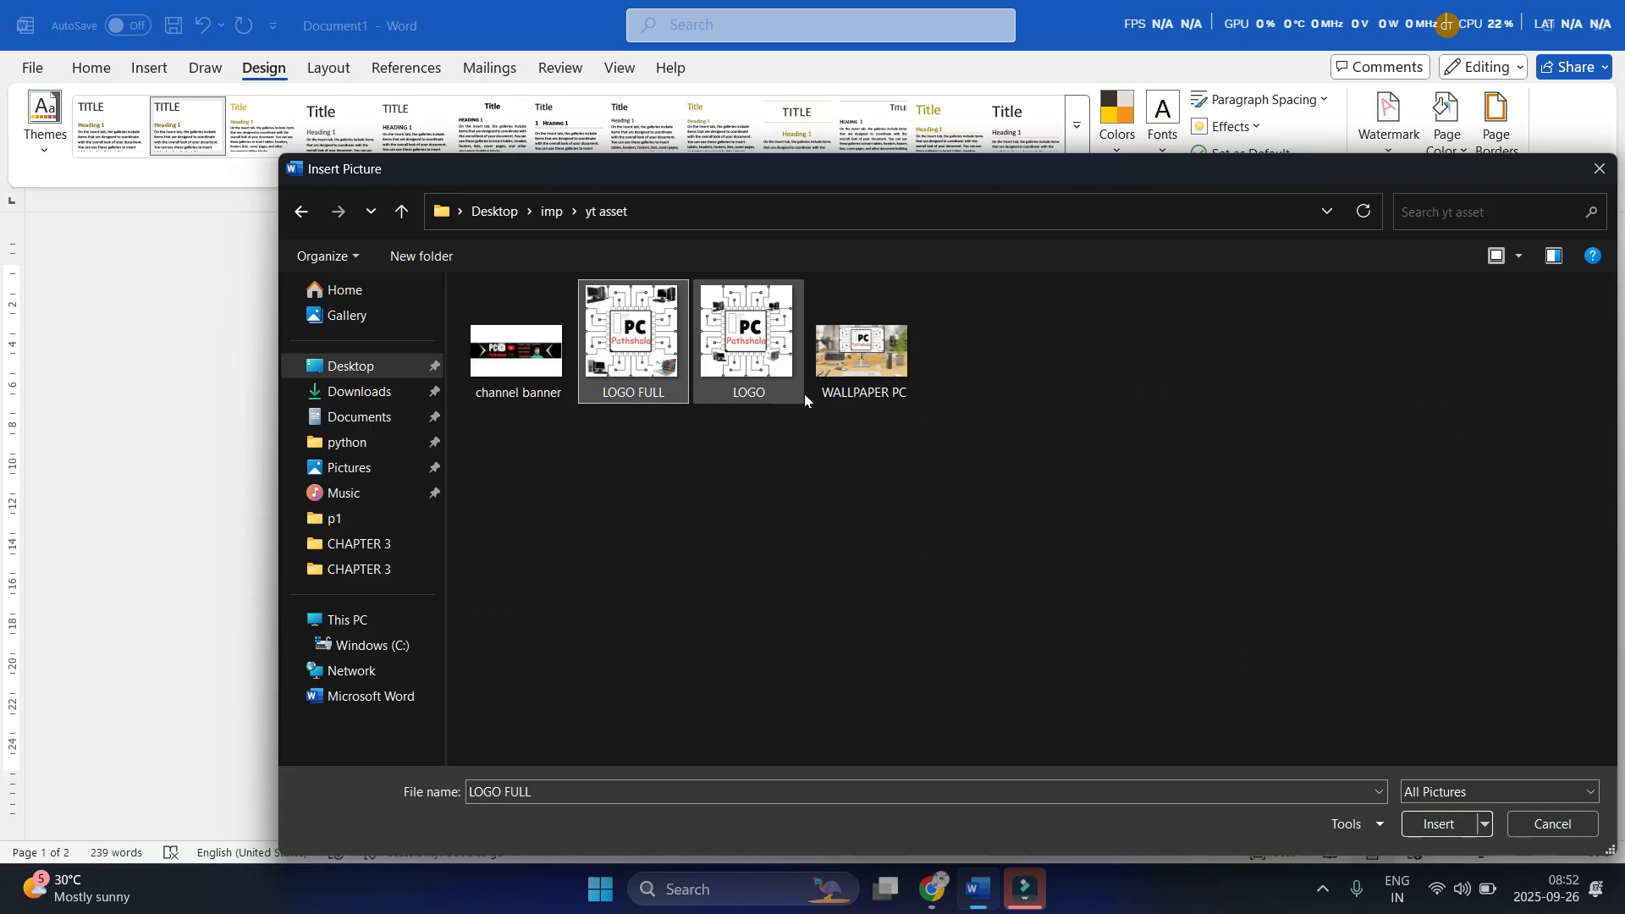
left_click(863, 356)
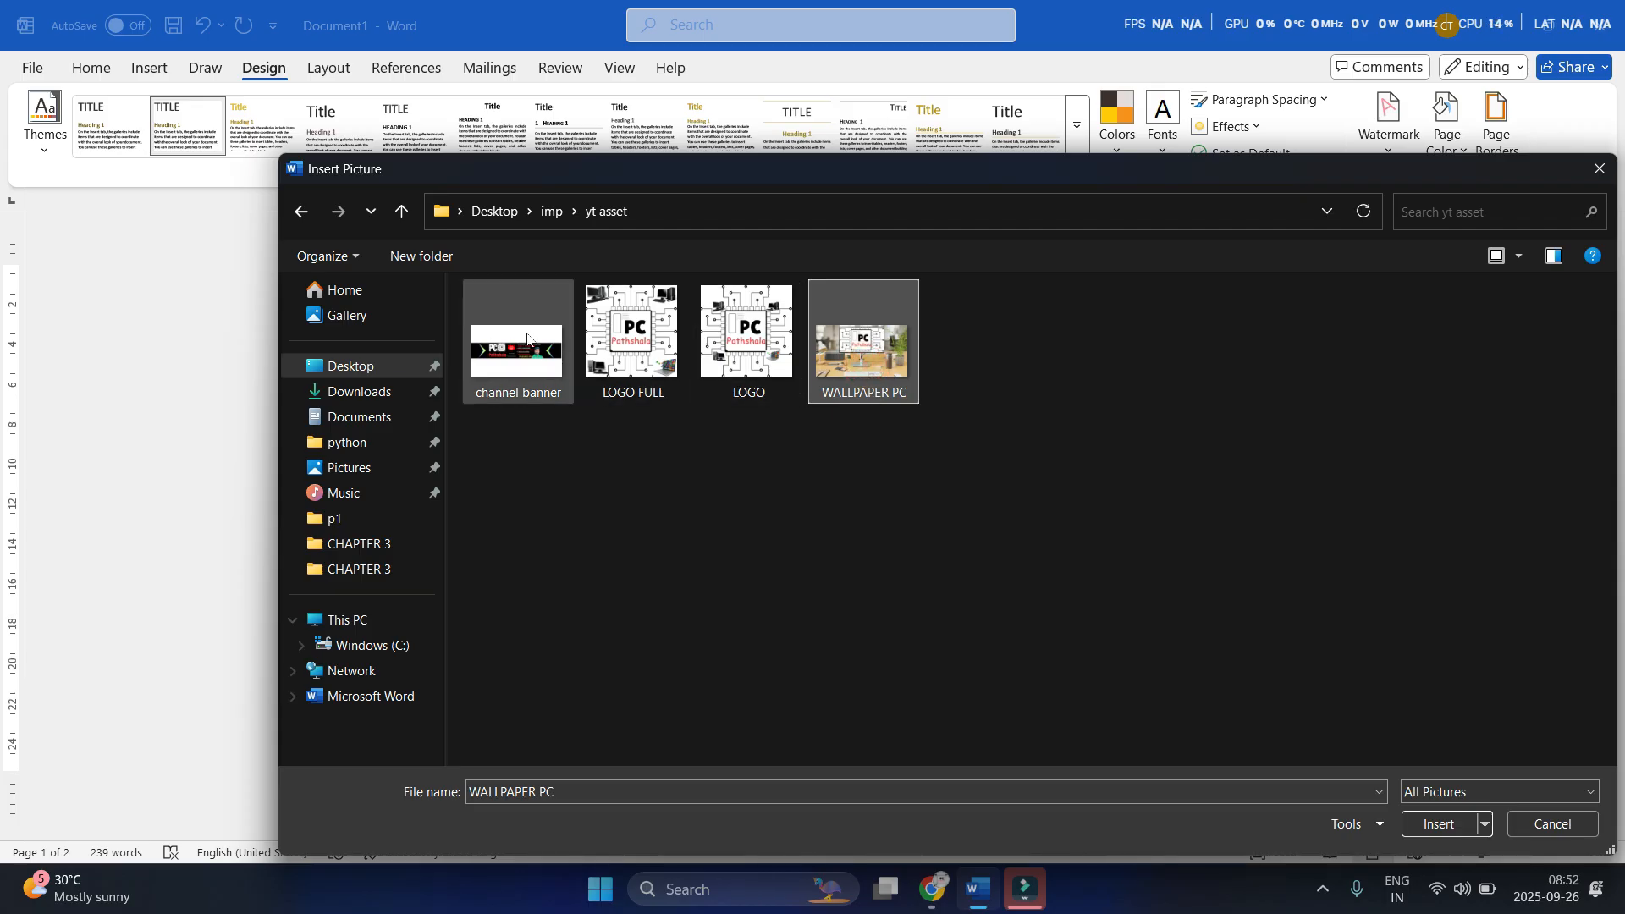
left_click(633, 339)
left_click(1450, 825)
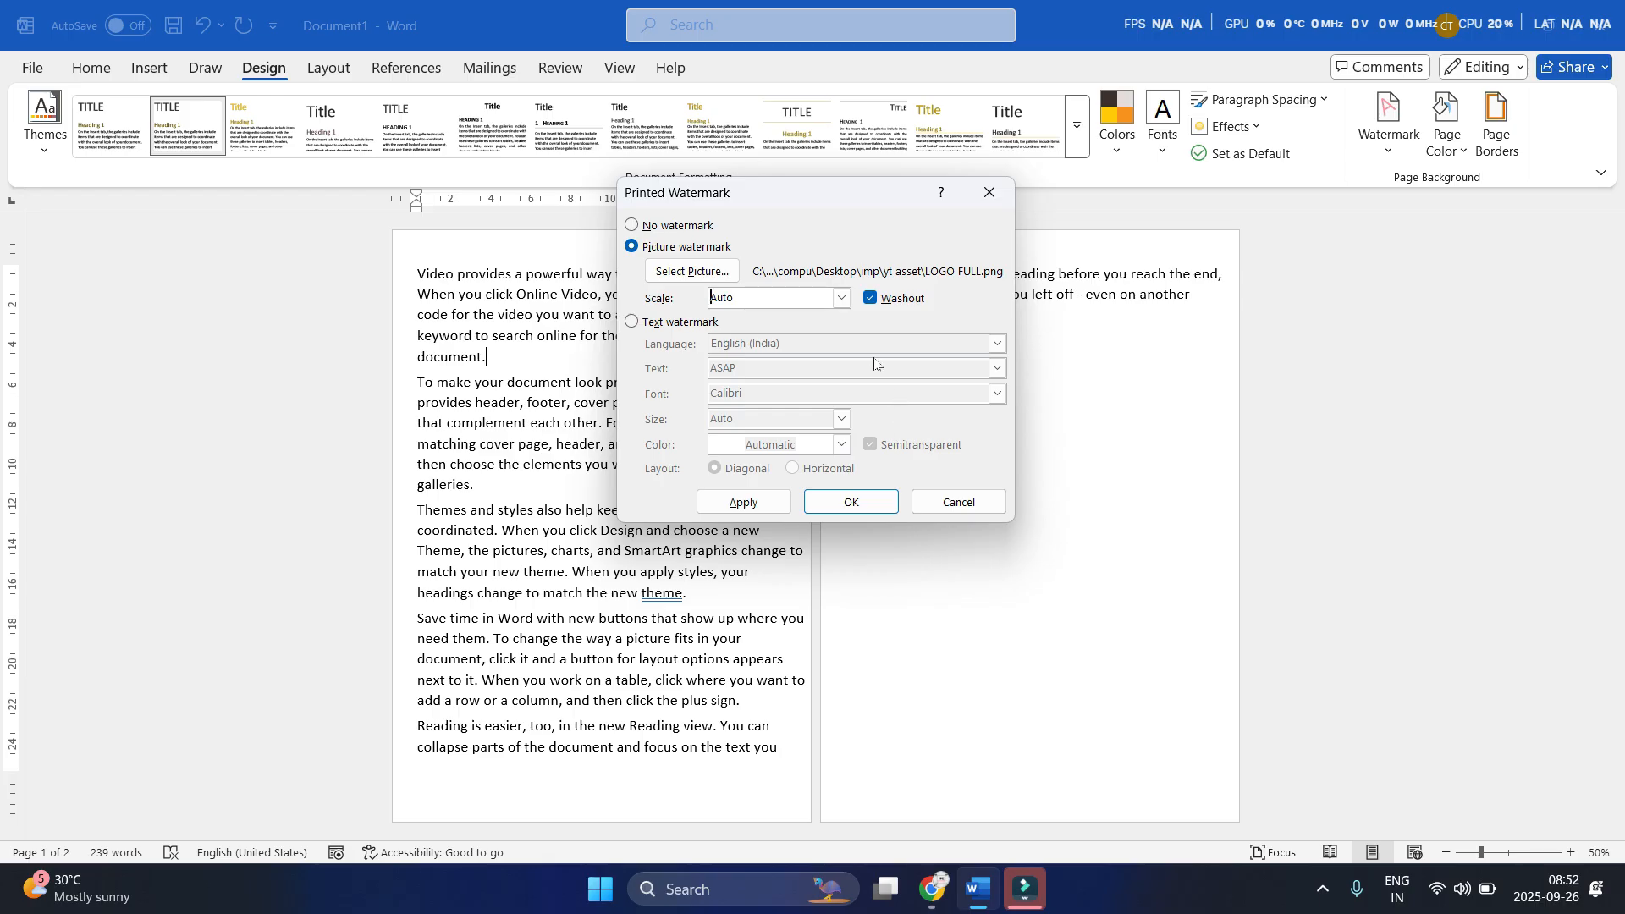
Apply the logo watermark with washout, turn washout off and reapply it at full colour strength
left_click(744, 502)
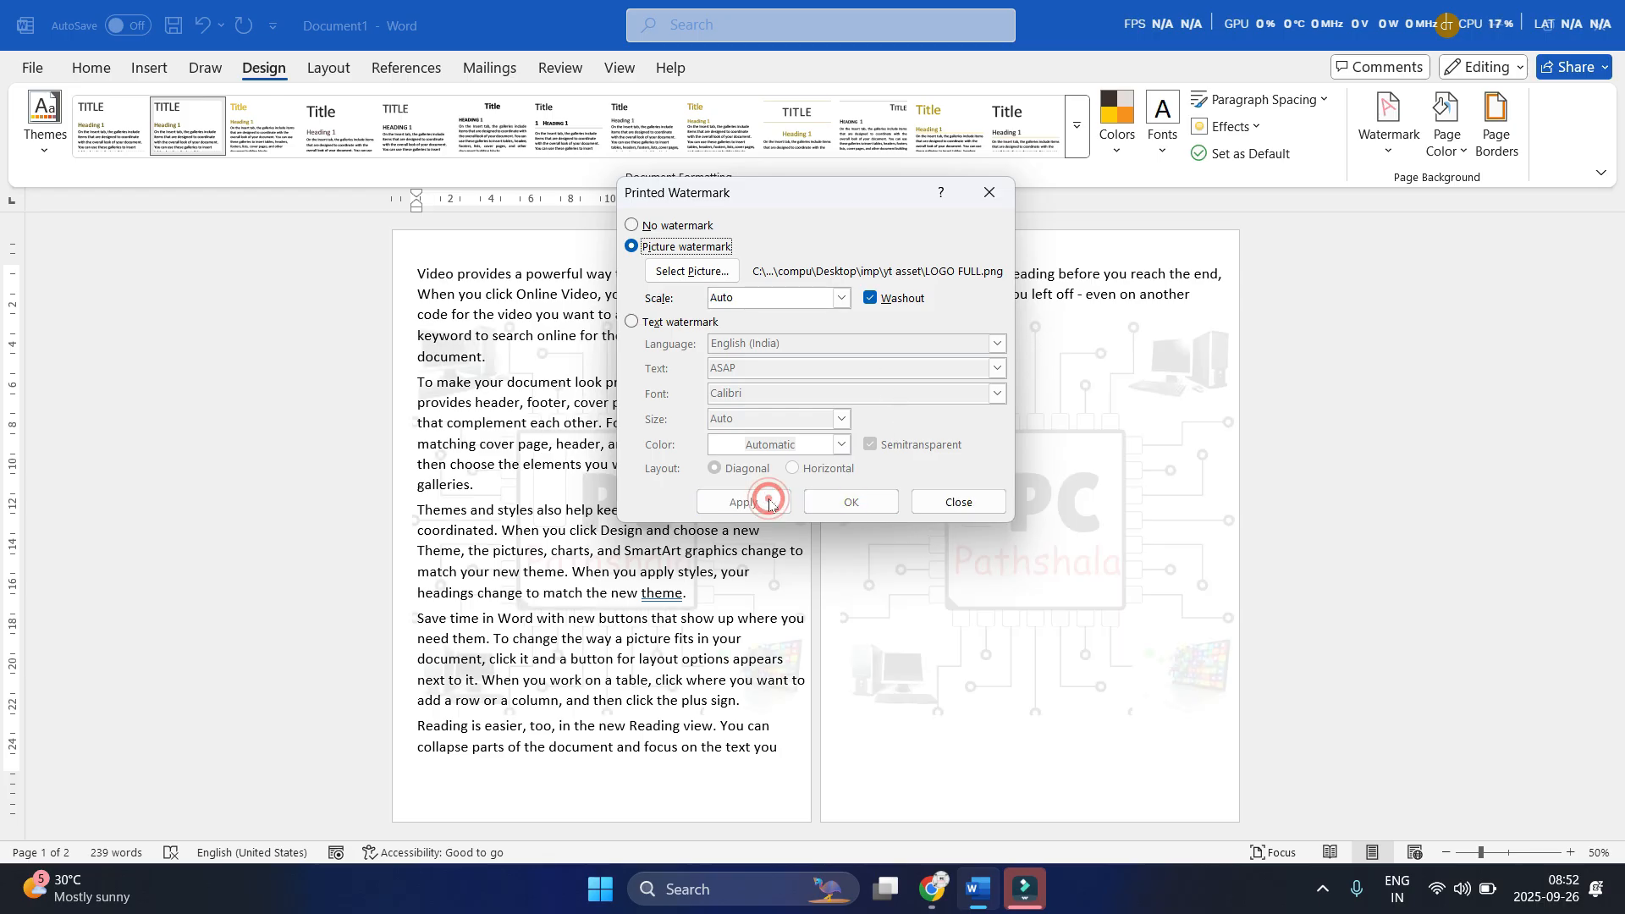
left_click_drag(825, 195, 1352, 140)
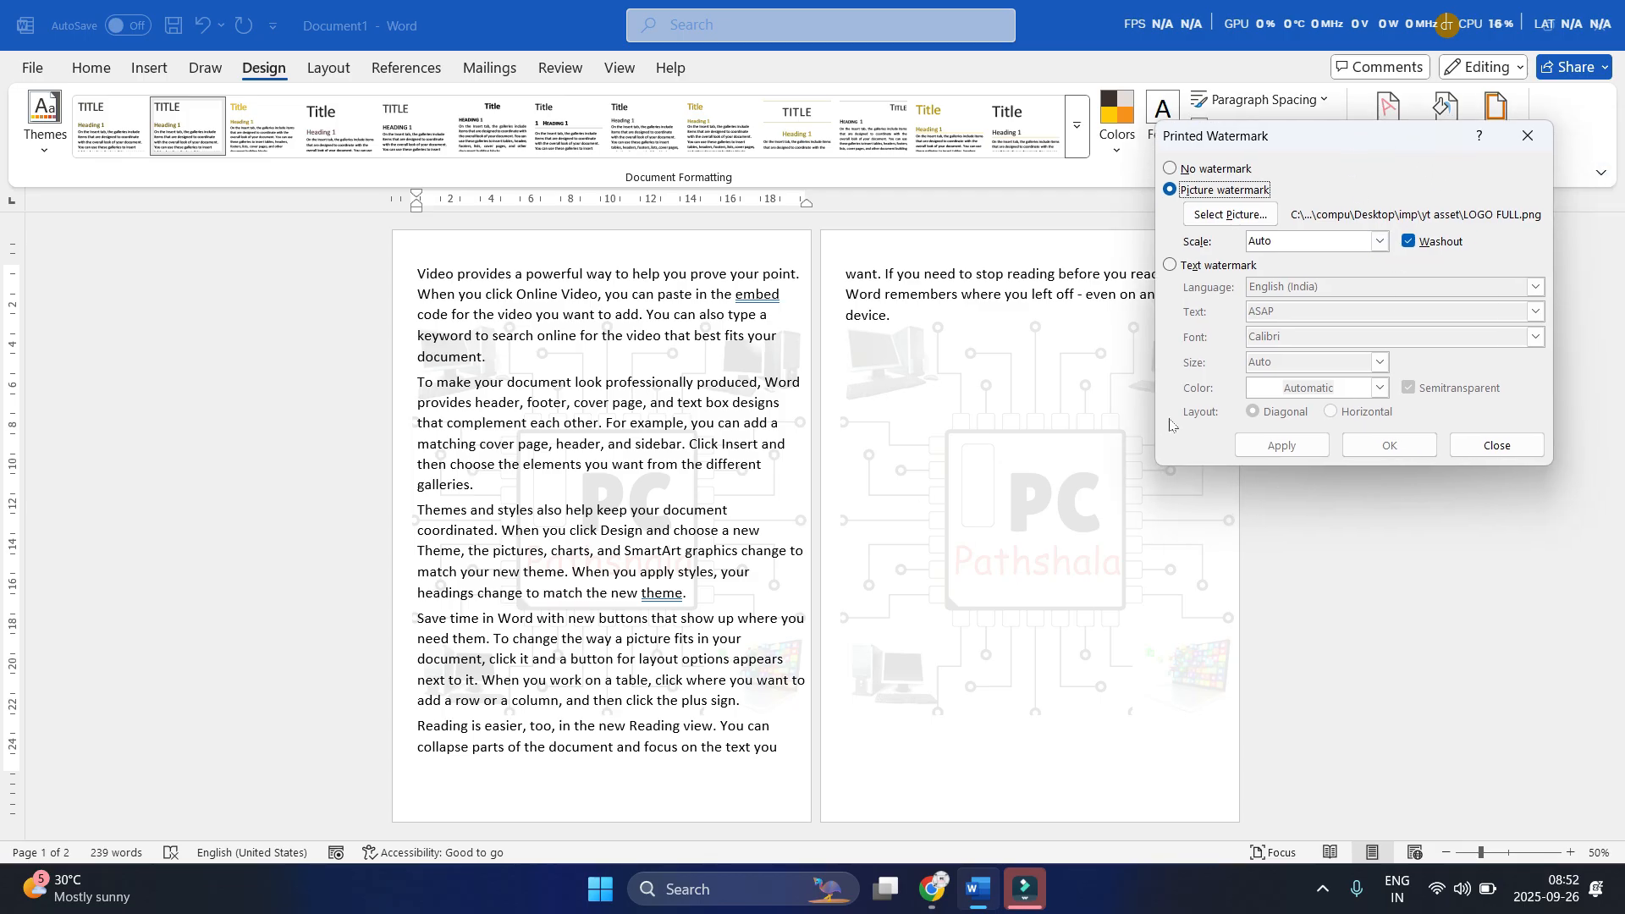
left_click(1408, 242)
left_click(1295, 446)
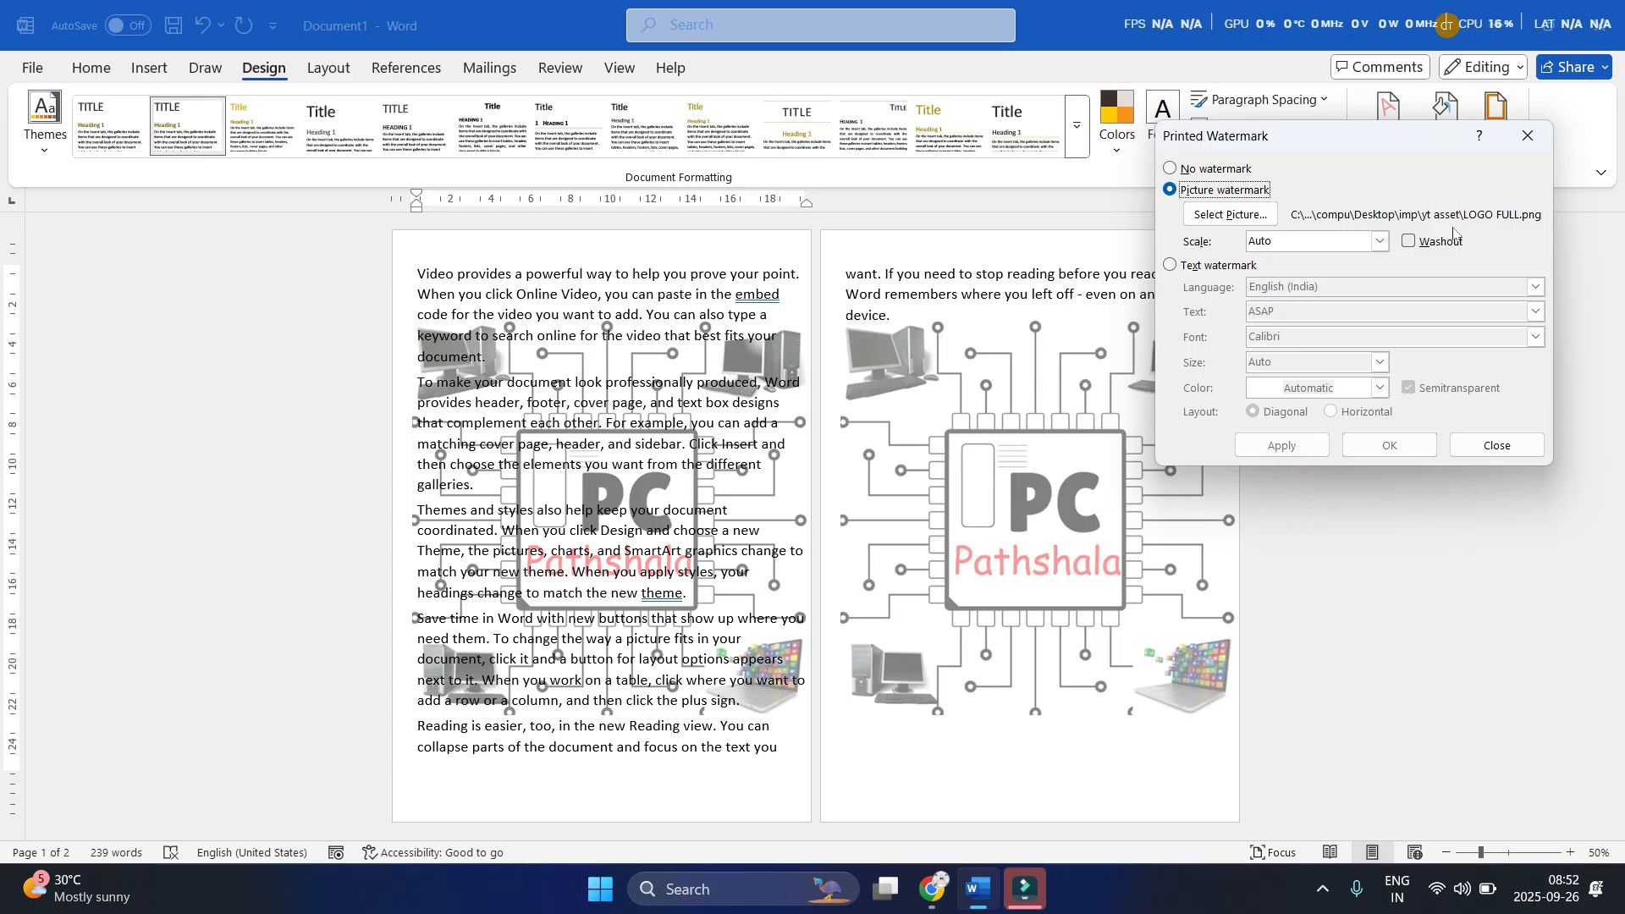
Apply the logo watermark at 100% scale and again at 50% scale
left_click(1379, 242)
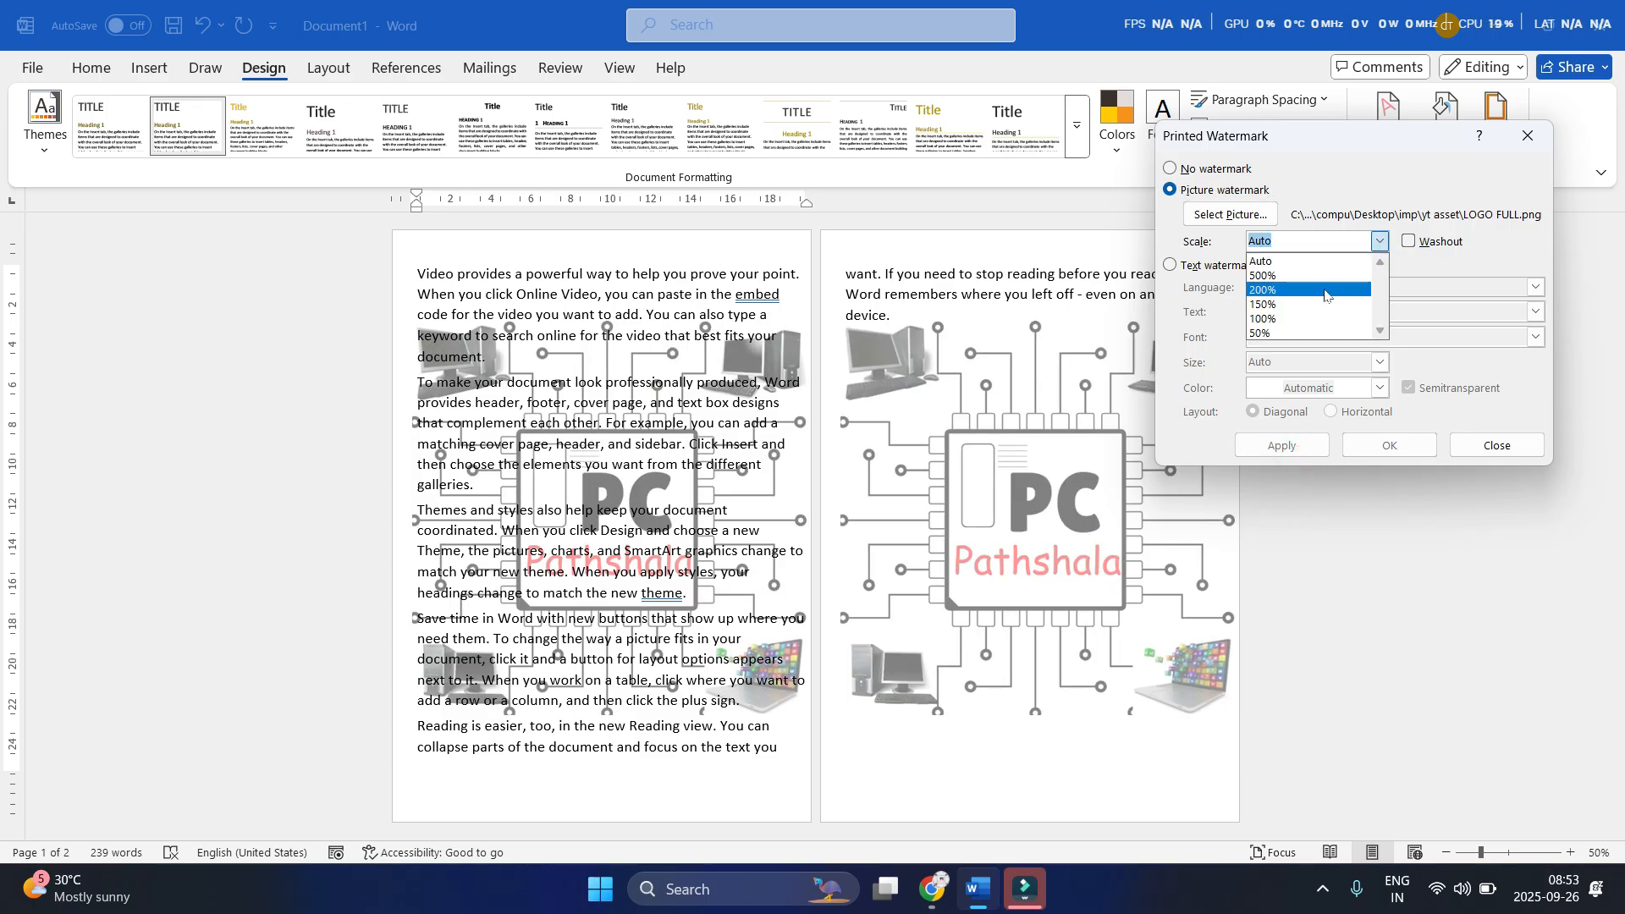
left_click(1287, 319)
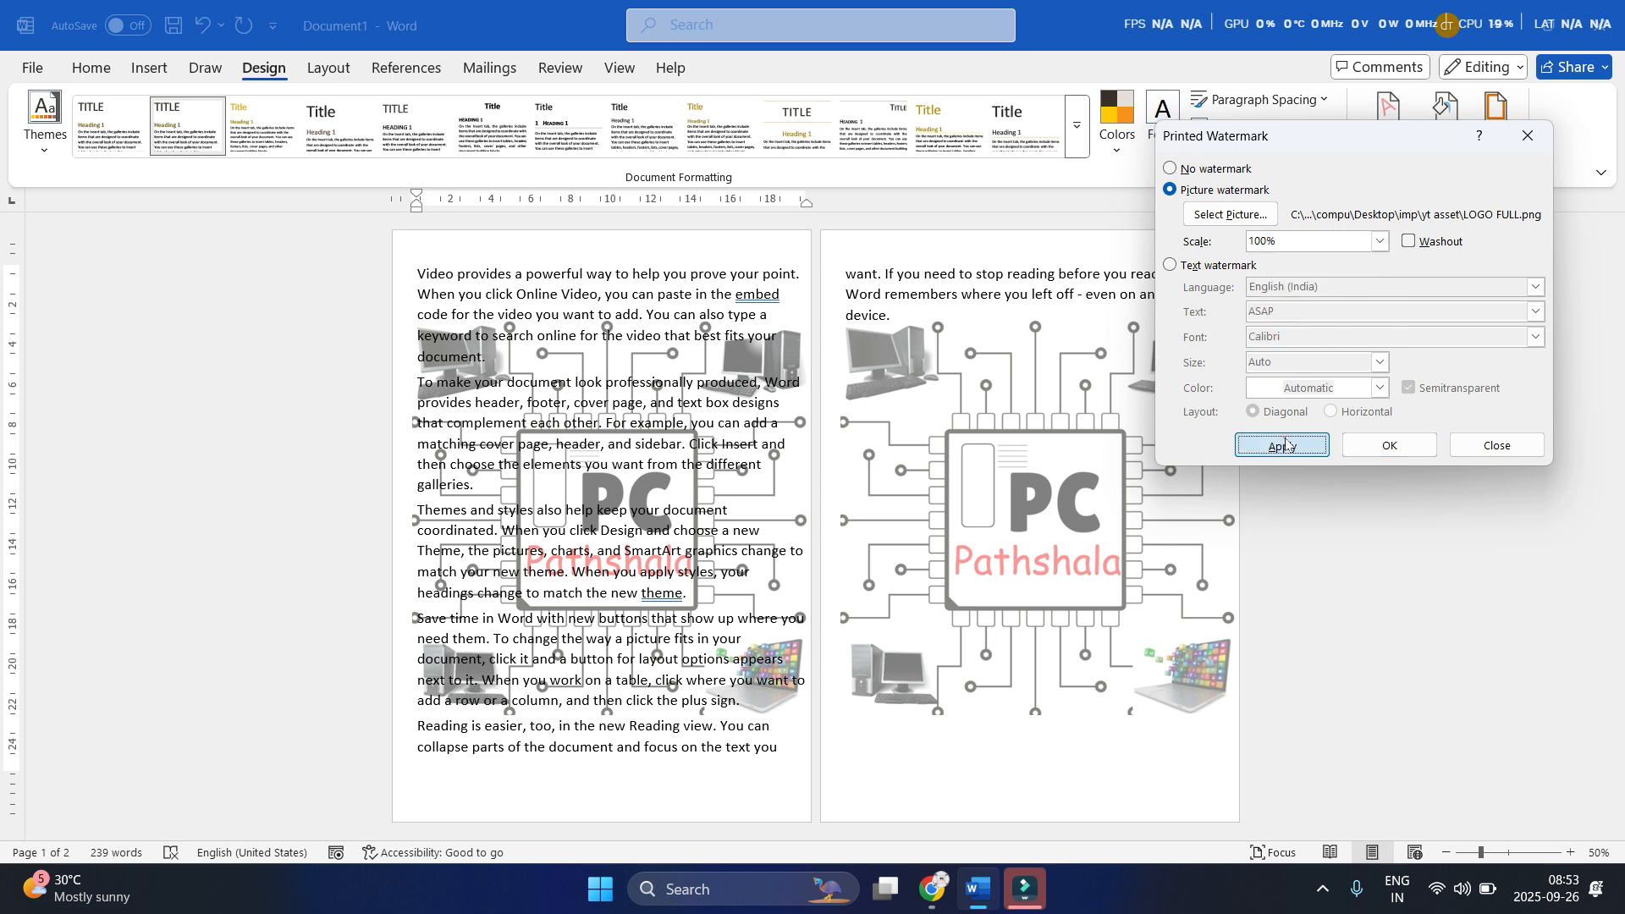
left_click(1285, 444)
left_click(1380, 245)
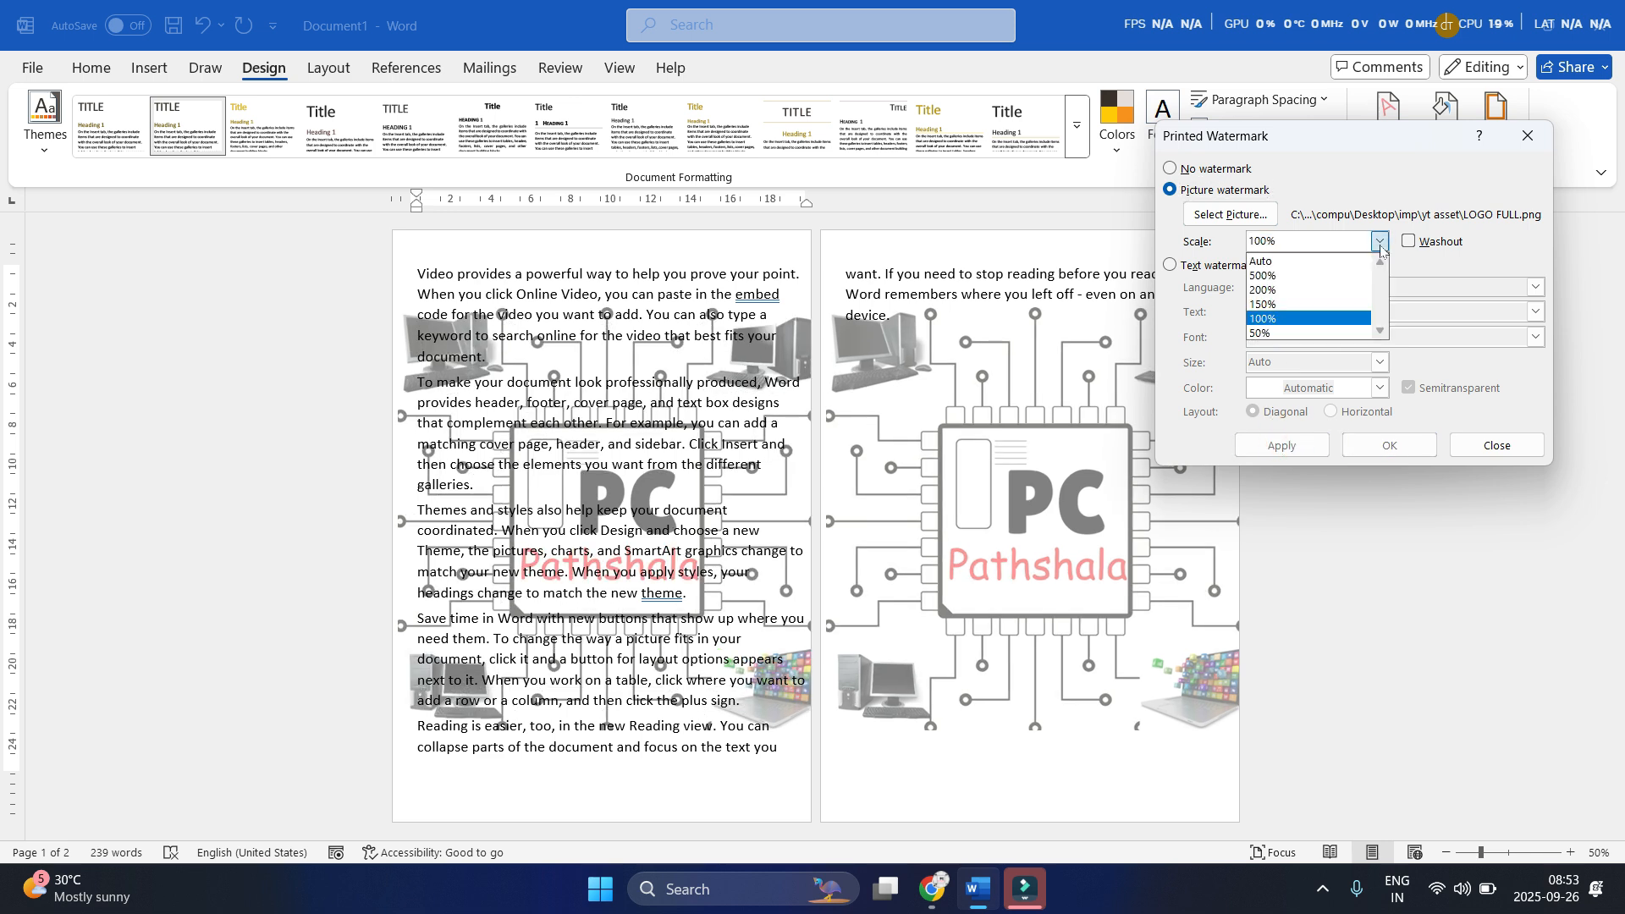
left_click(1324, 335)
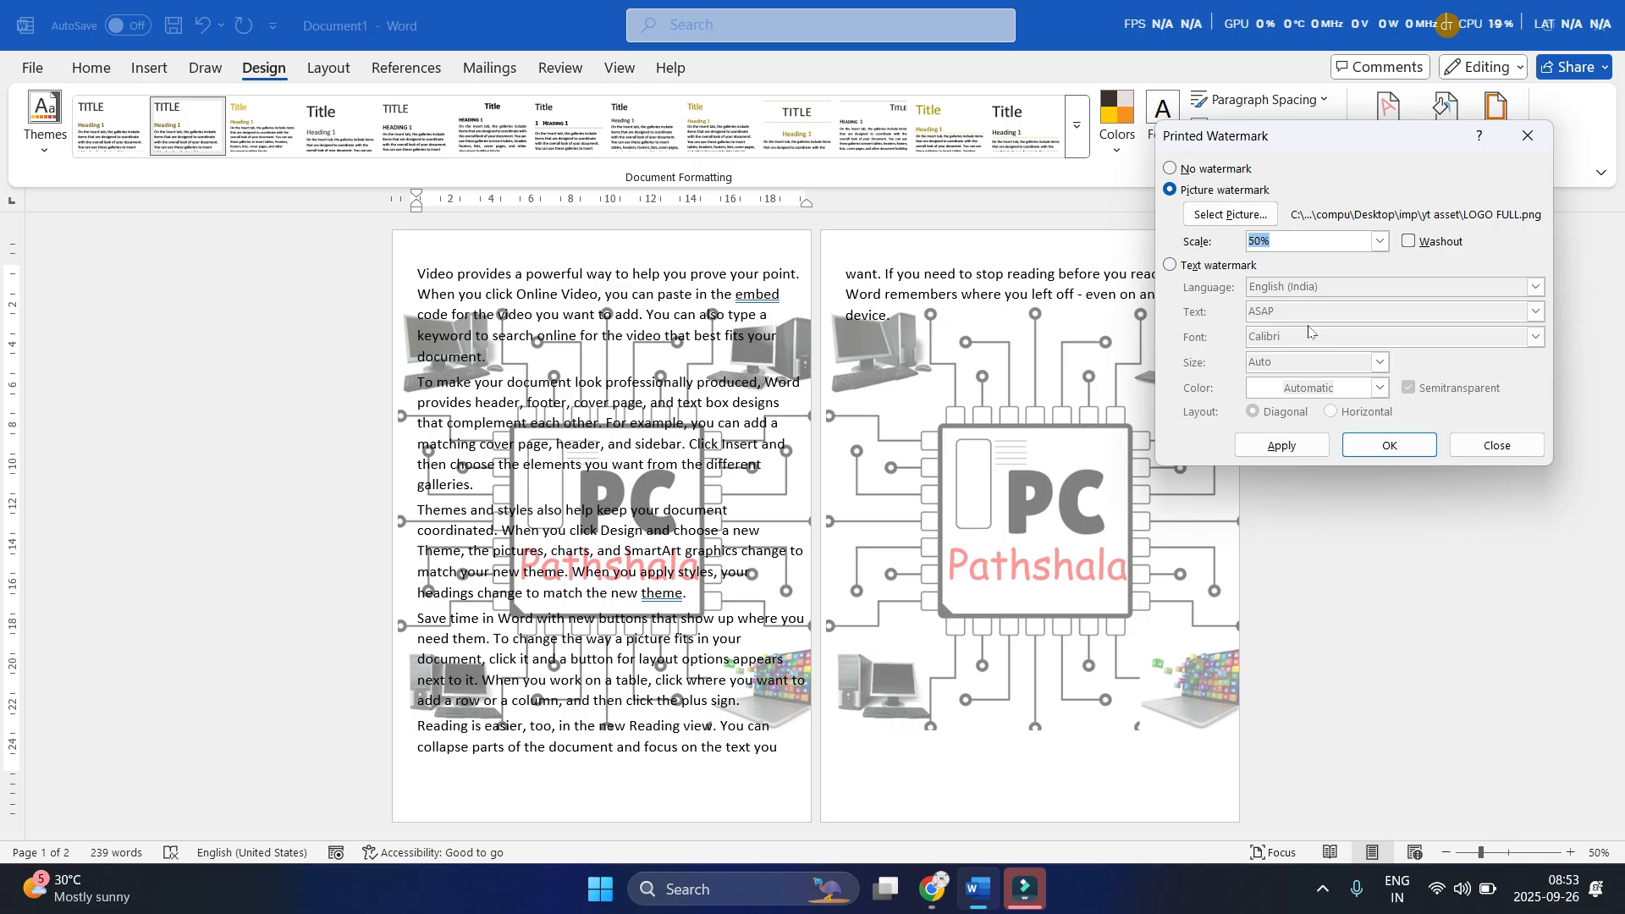
left_click(1276, 445)
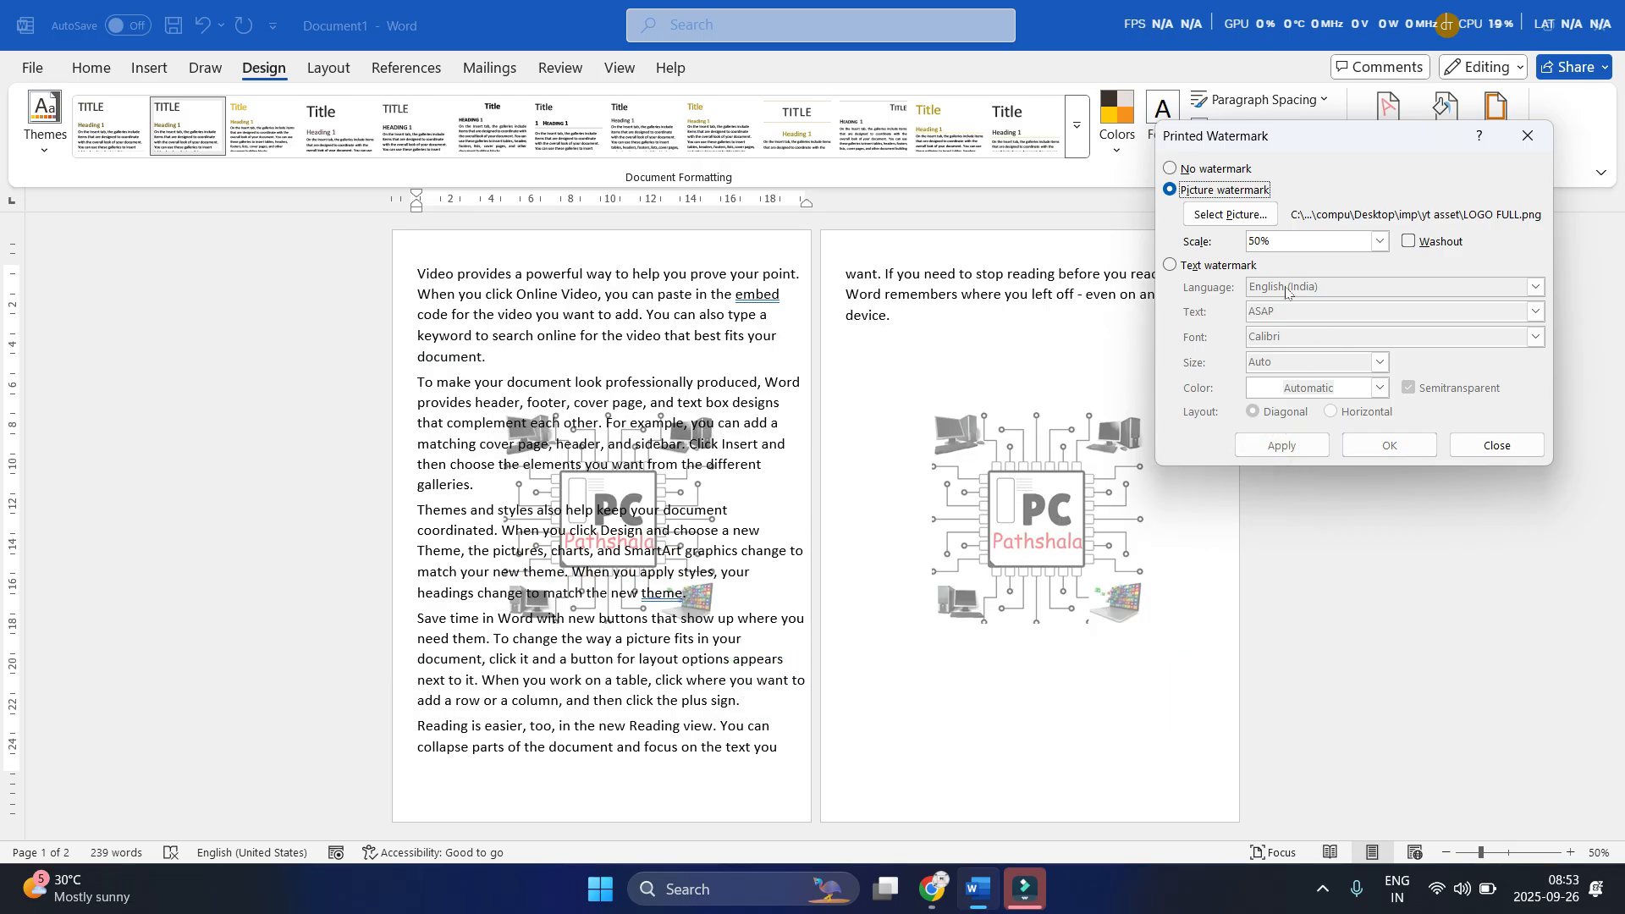
Set the logo watermark's scale to 30%, apply it and close the watermark settings
double_click(1296, 235)
type("3")
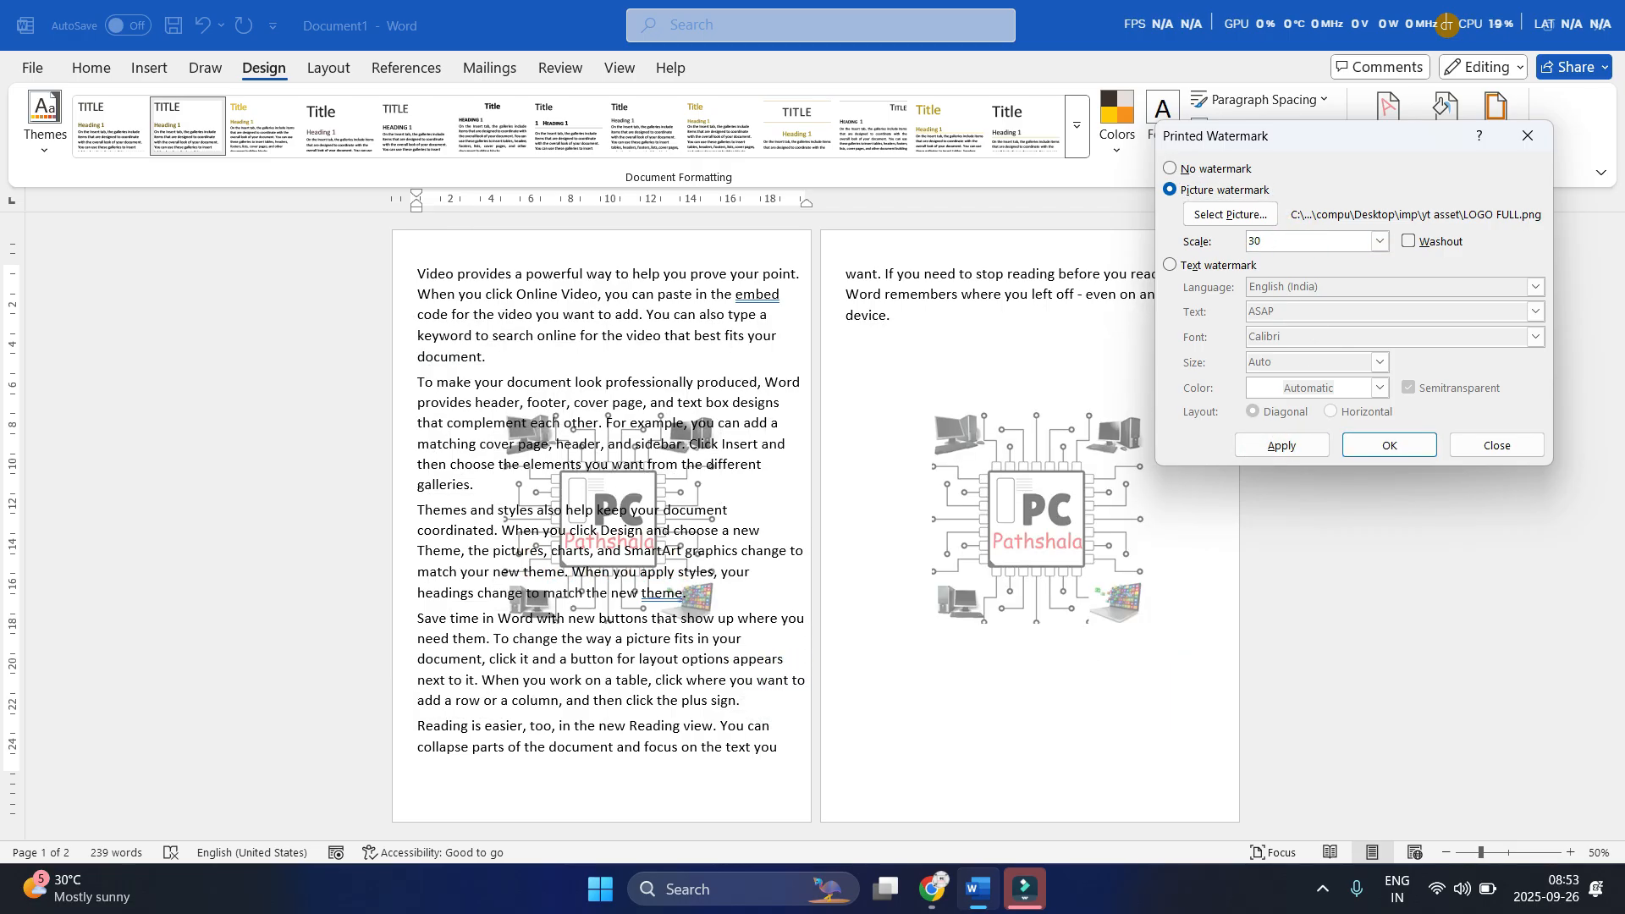
key("Return")
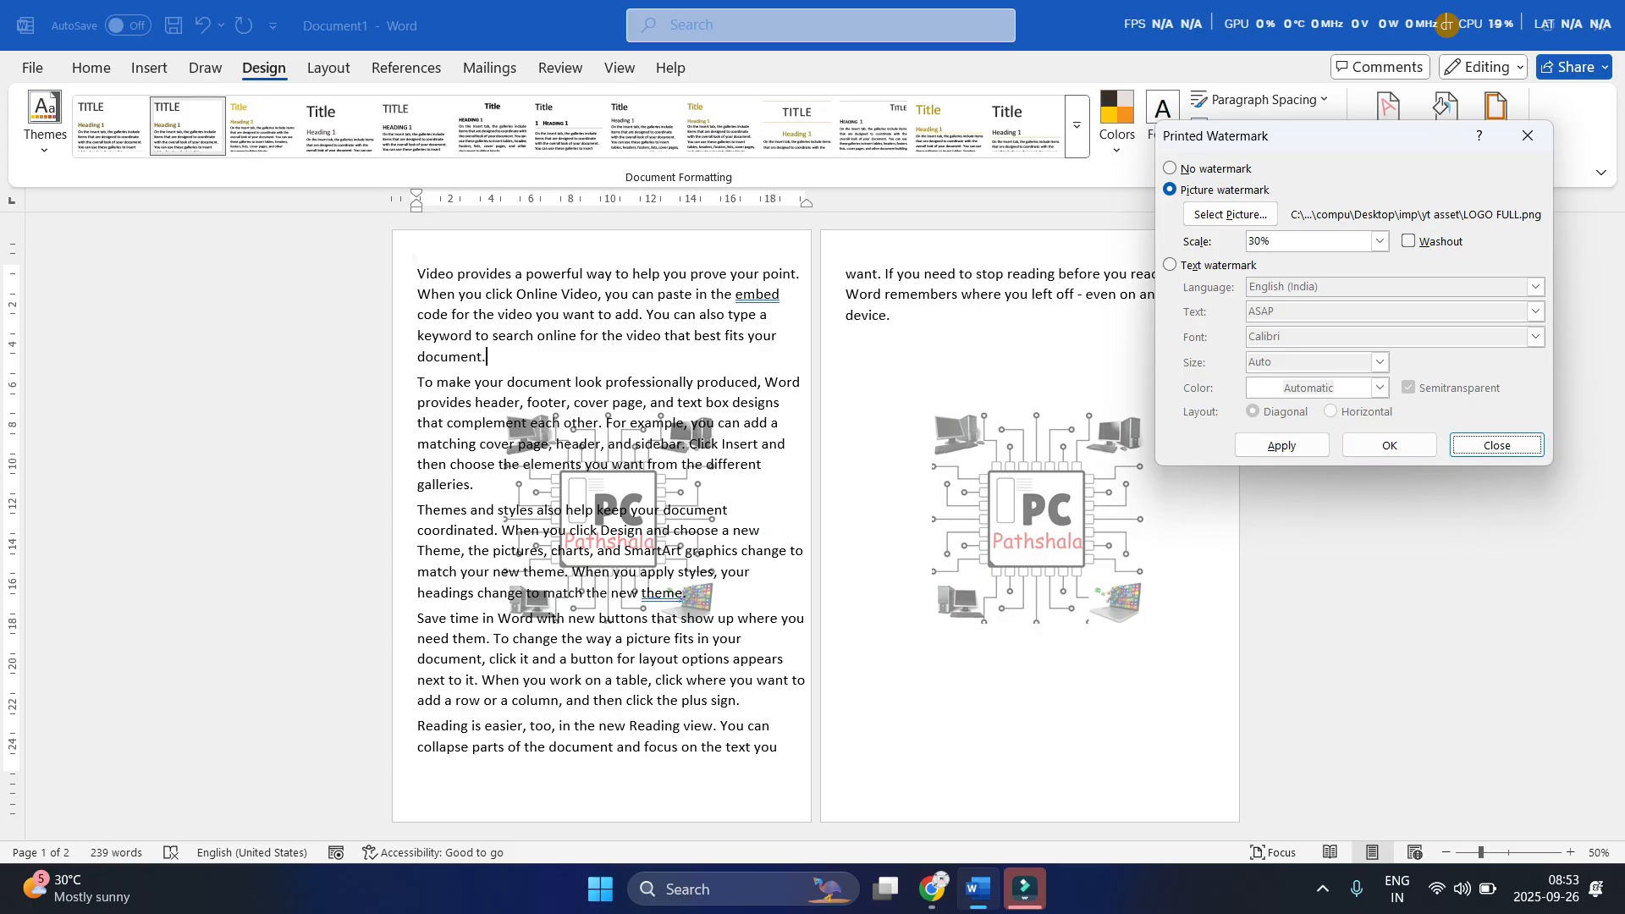
left_click(585, 382)
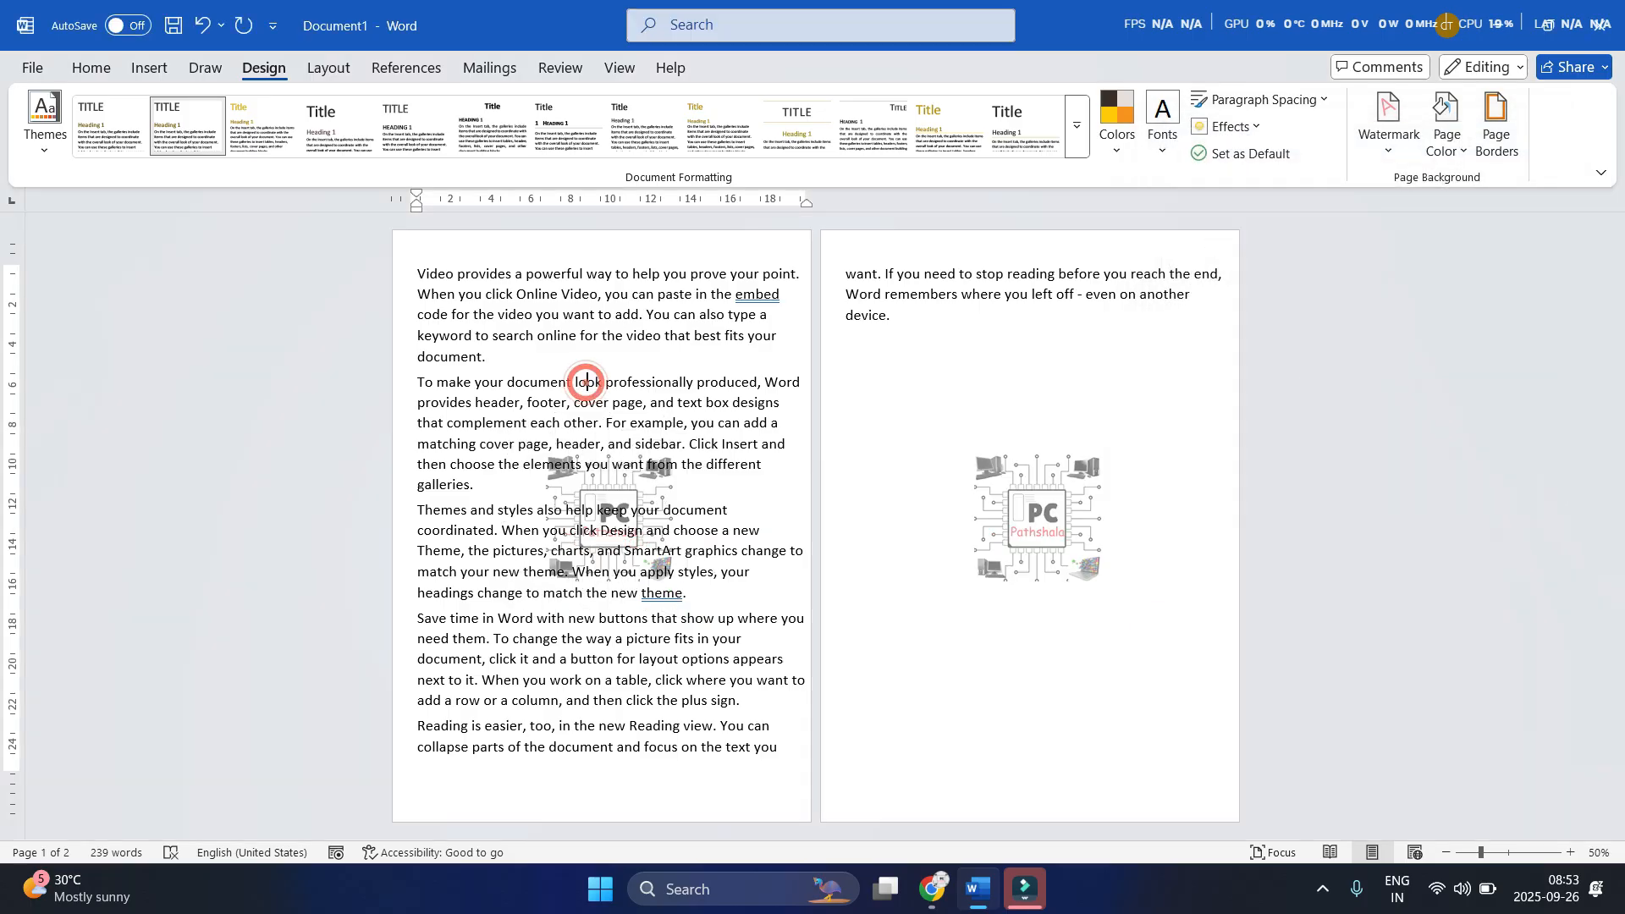
Select the text on the first page, remove the picture watermark from the document and deselect the text
left_click_drag(782, 749, 458, 275)
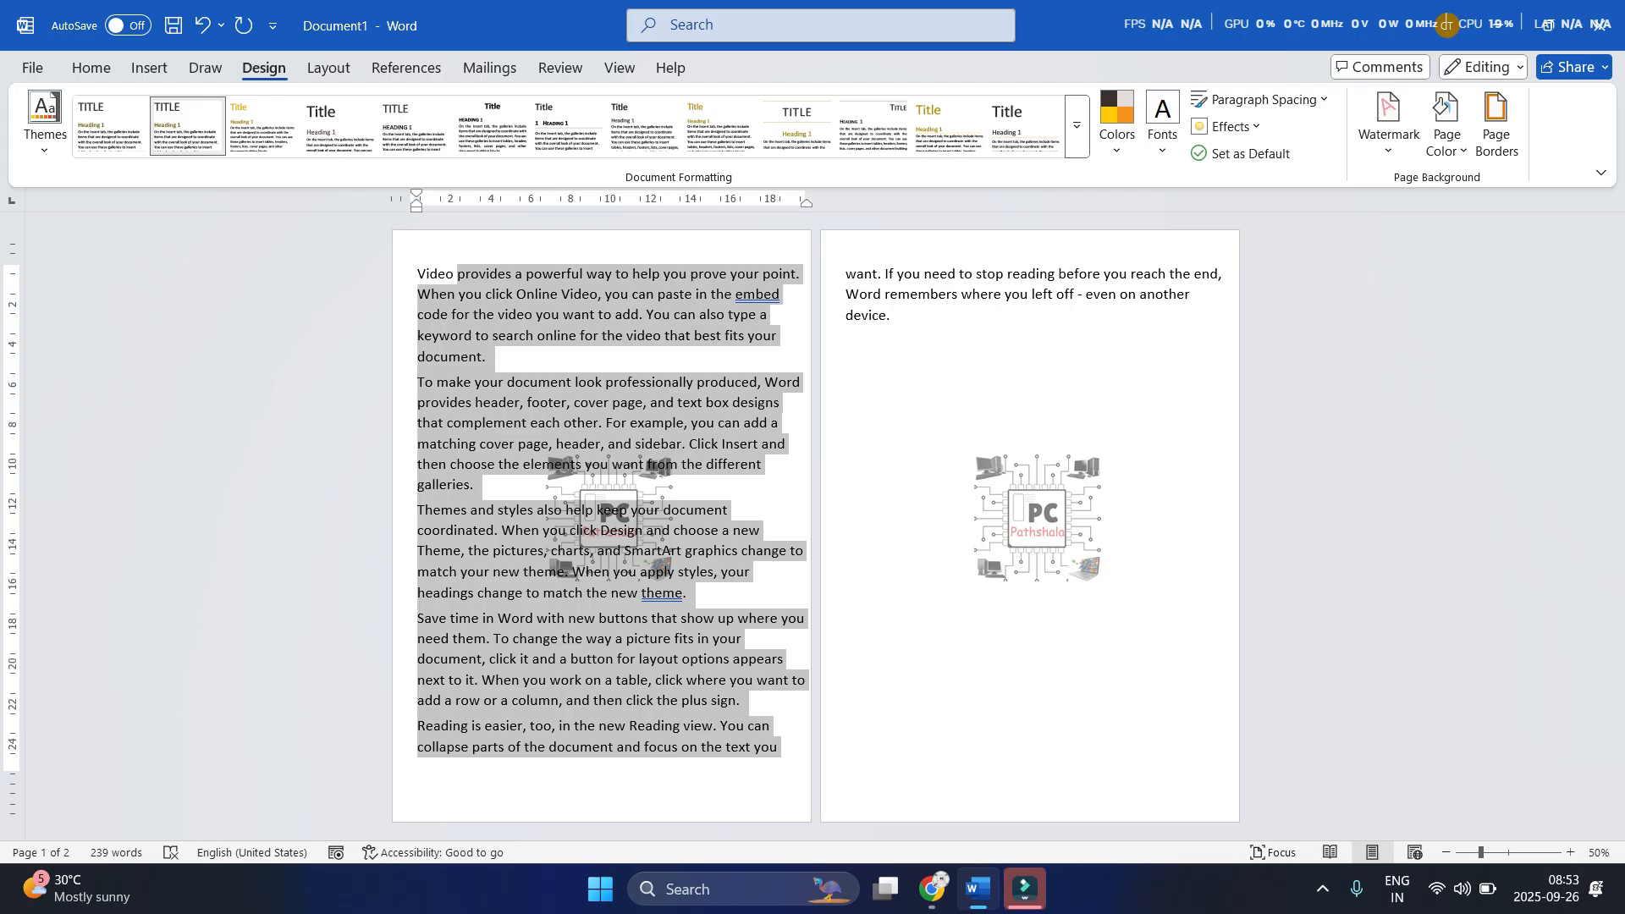
left_click(1389, 118)
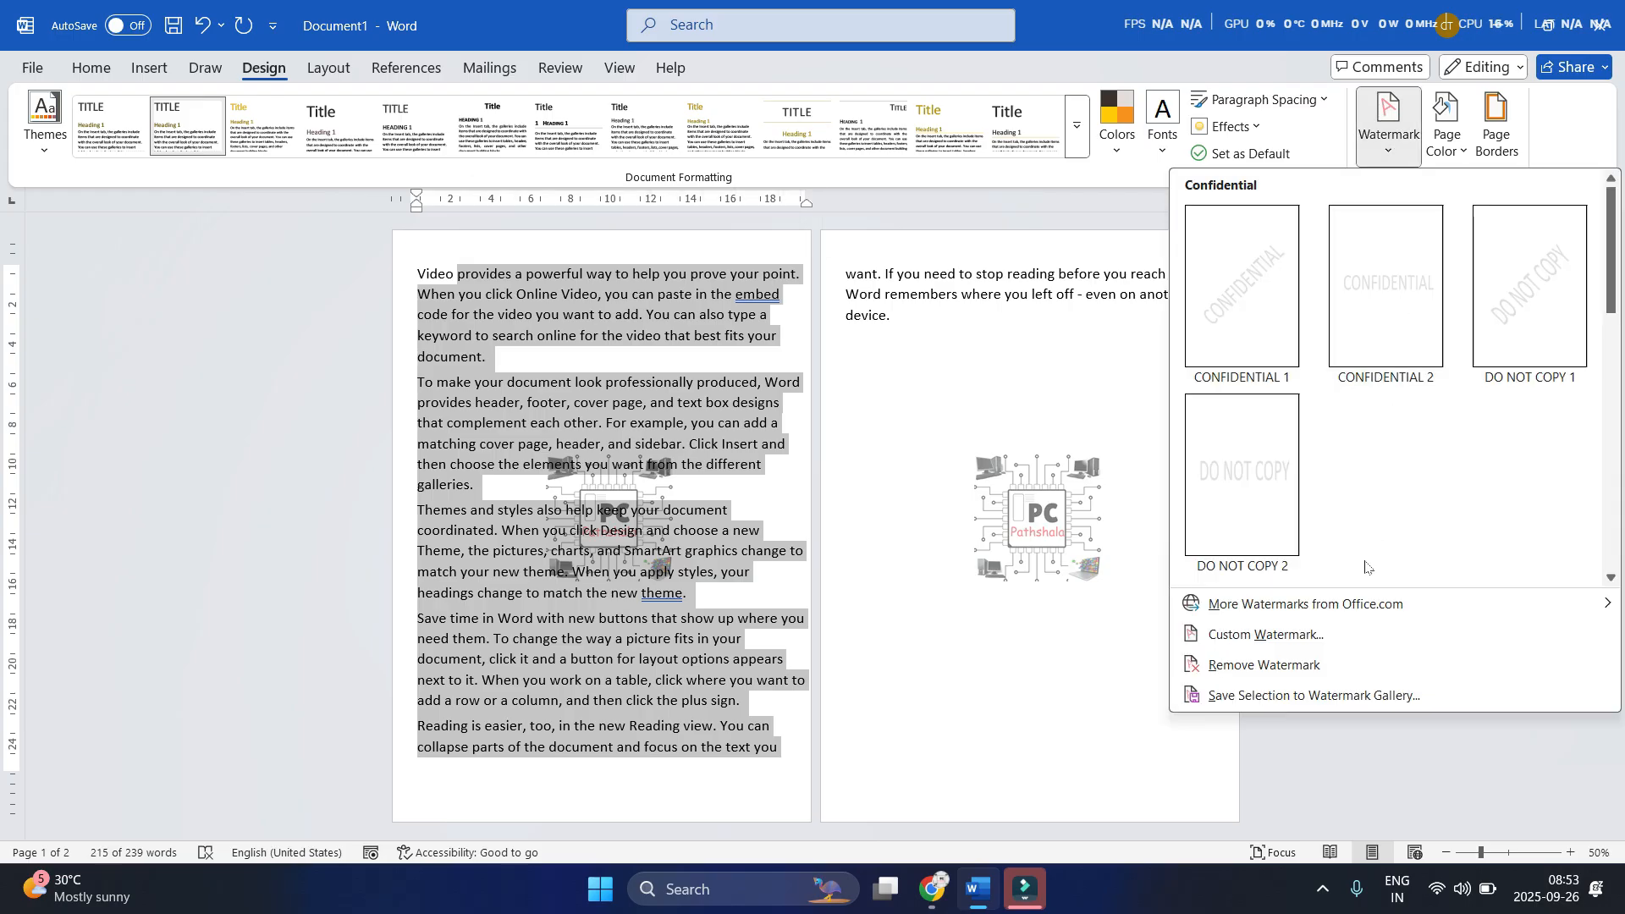
left_click(1247, 666)
left_click(439, 501)
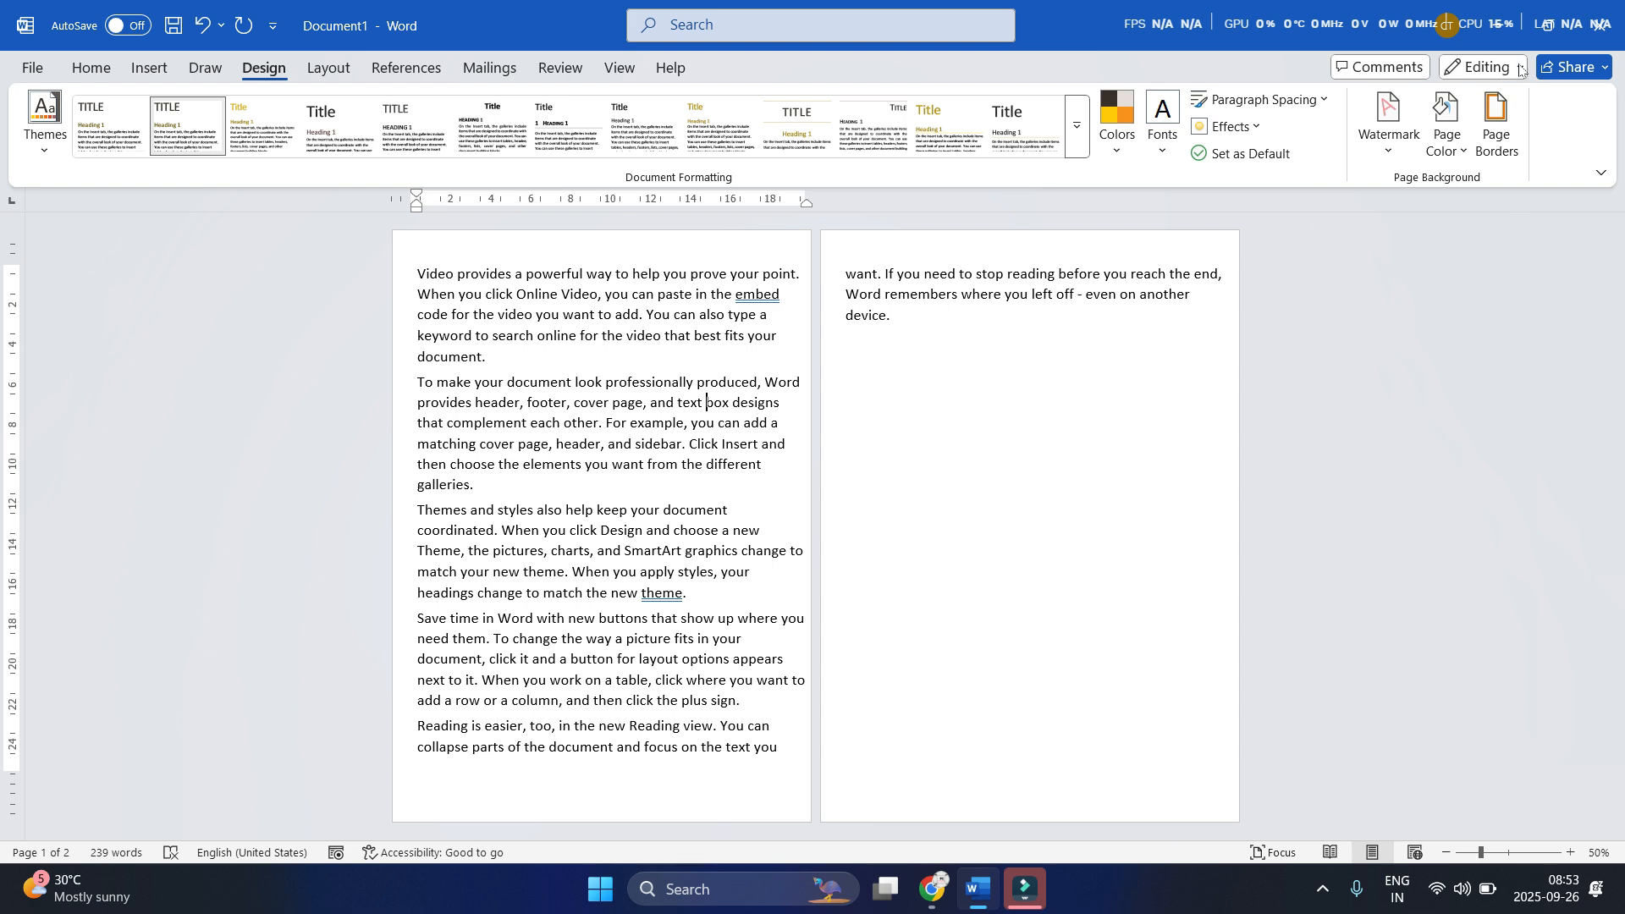
Fill the page background with the custom light blue-violet colour #A1A9F7
left_click(1456, 145)
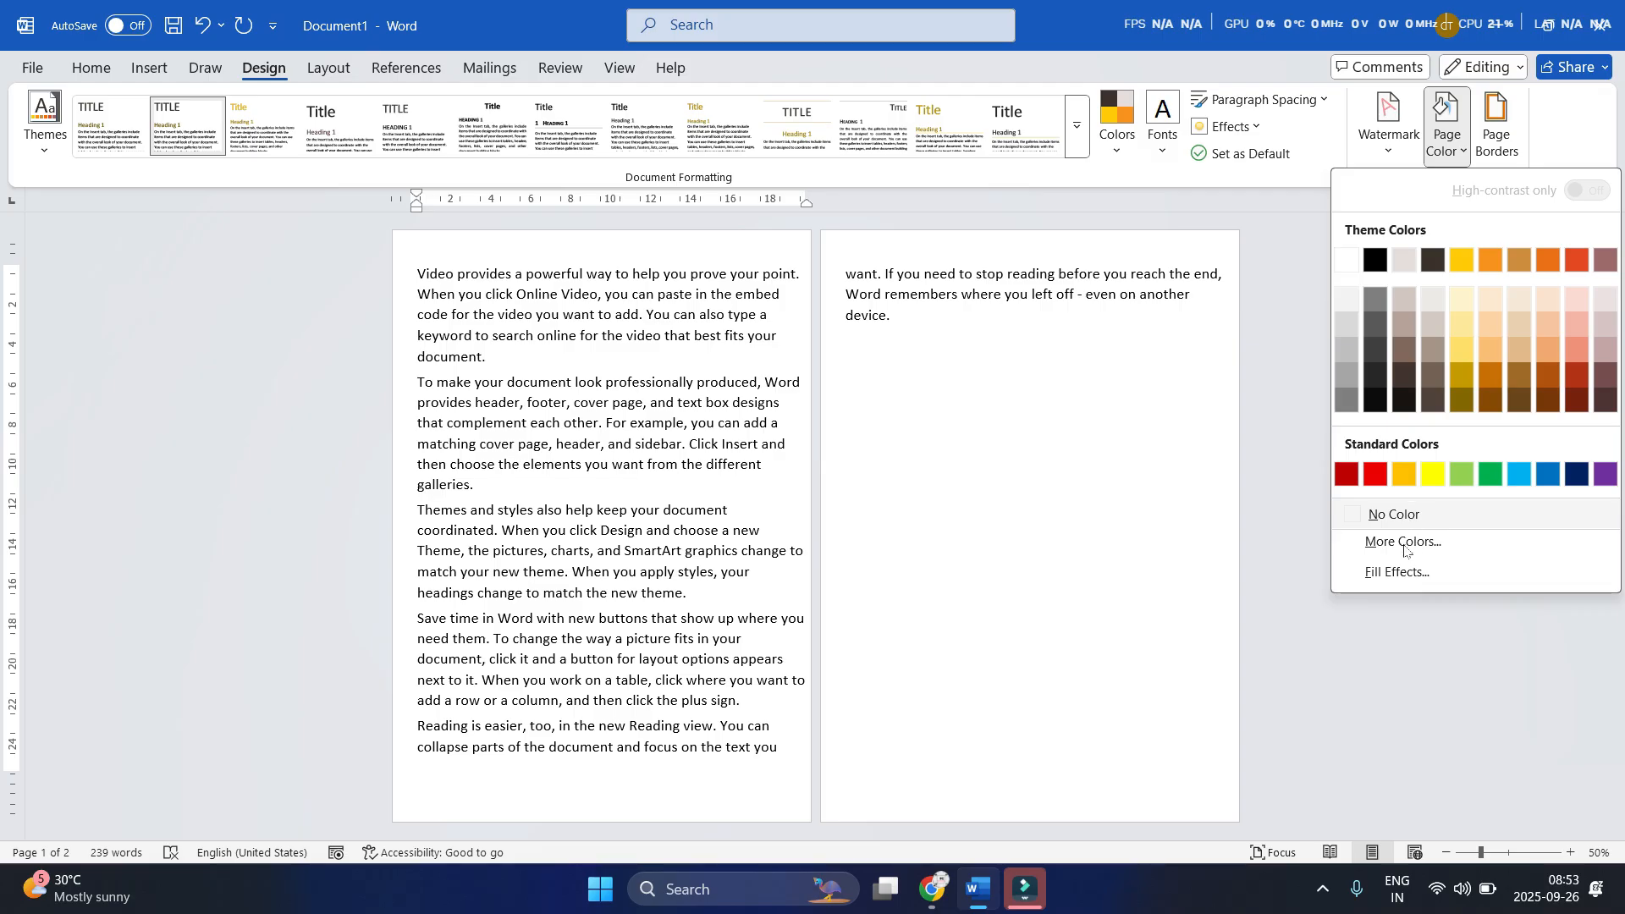
left_click(1404, 543)
left_click_drag(827, 265, 901, 237)
left_click(836, 332)
left_click(841, 309)
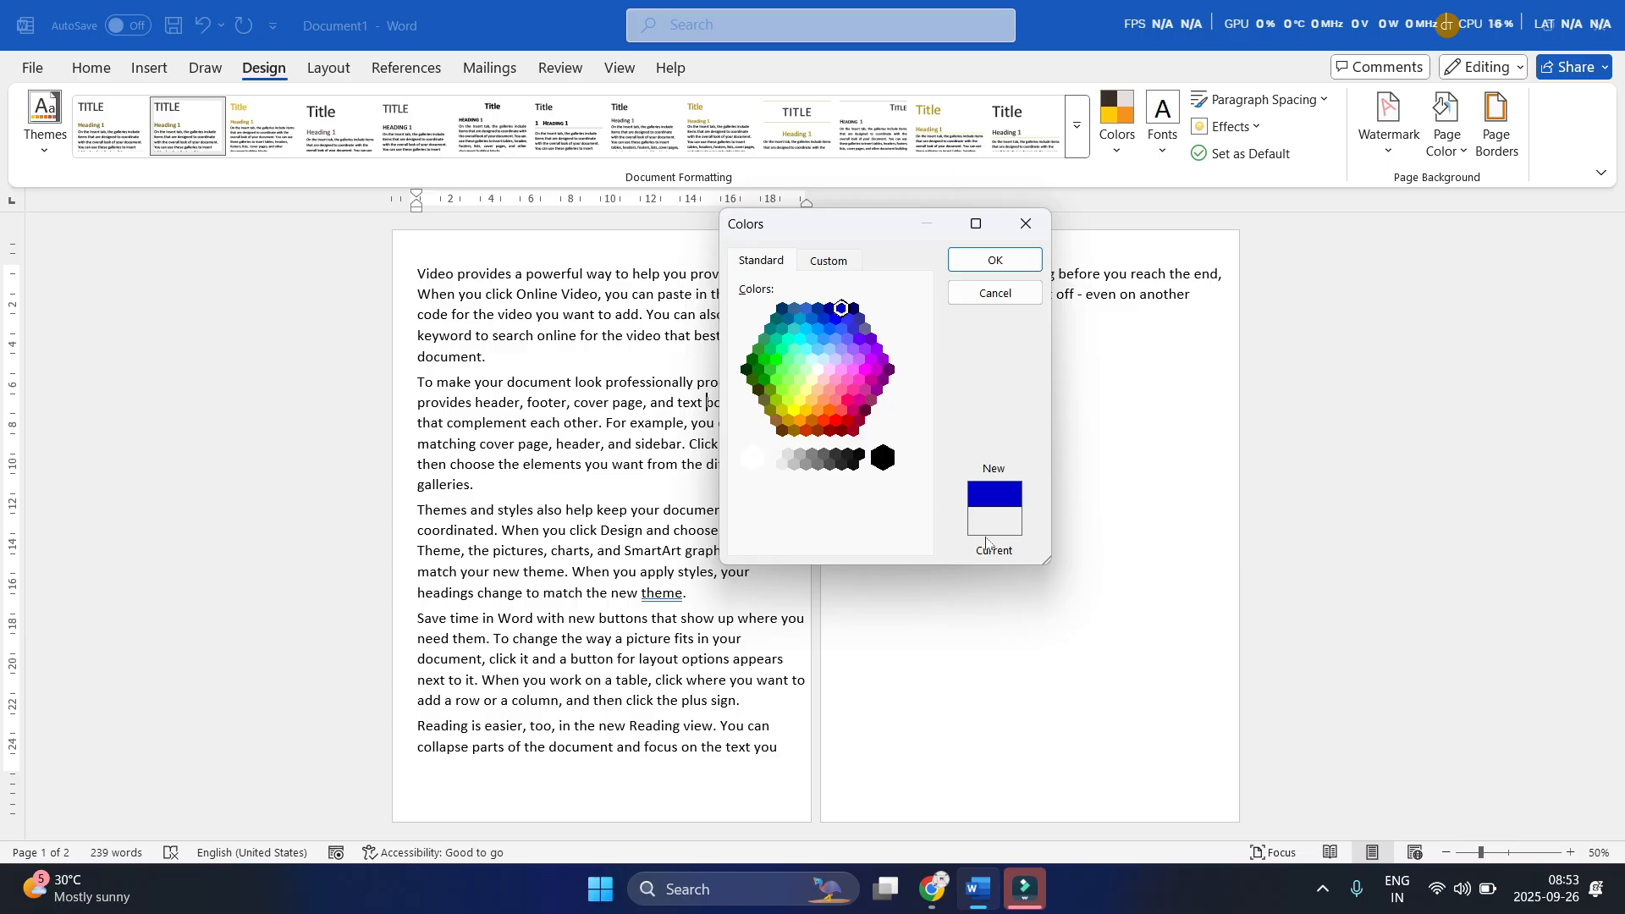
left_click_drag(819, 321, 829, 391)
left_click(846, 261)
mouse_move(821, 326)
left_mouse_down()
mouse_move(841, 349)
mouse_move(836, 318)
left_mouse_up()
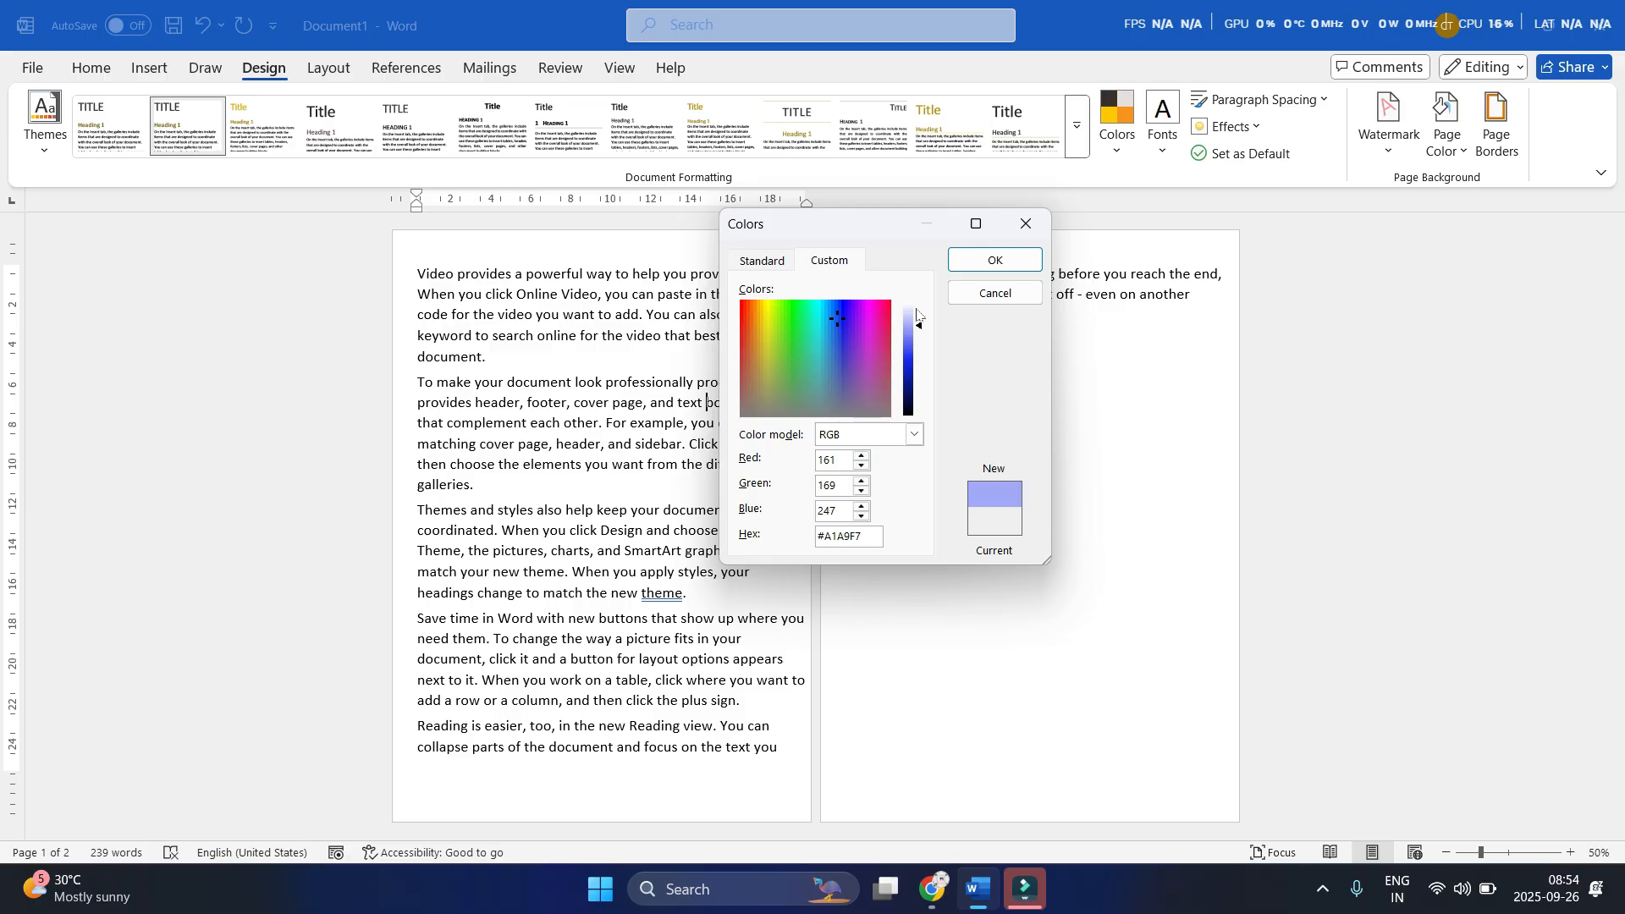
left_click(995, 261)
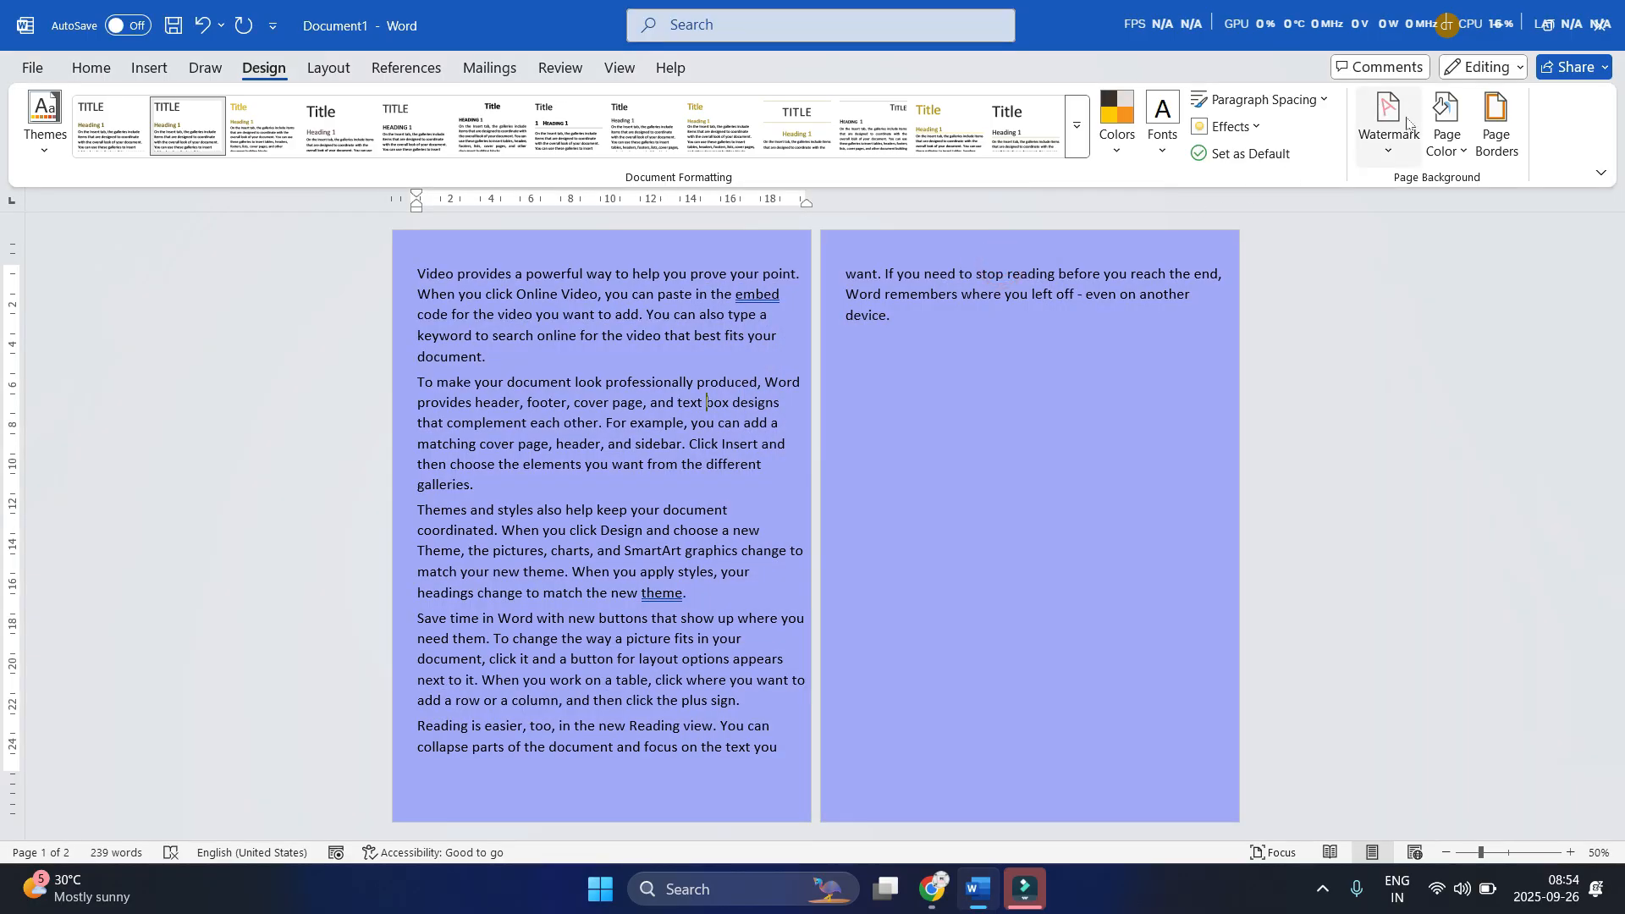
Preview other page colours on the document and reset the page background to No Color
left_click(1449, 151)
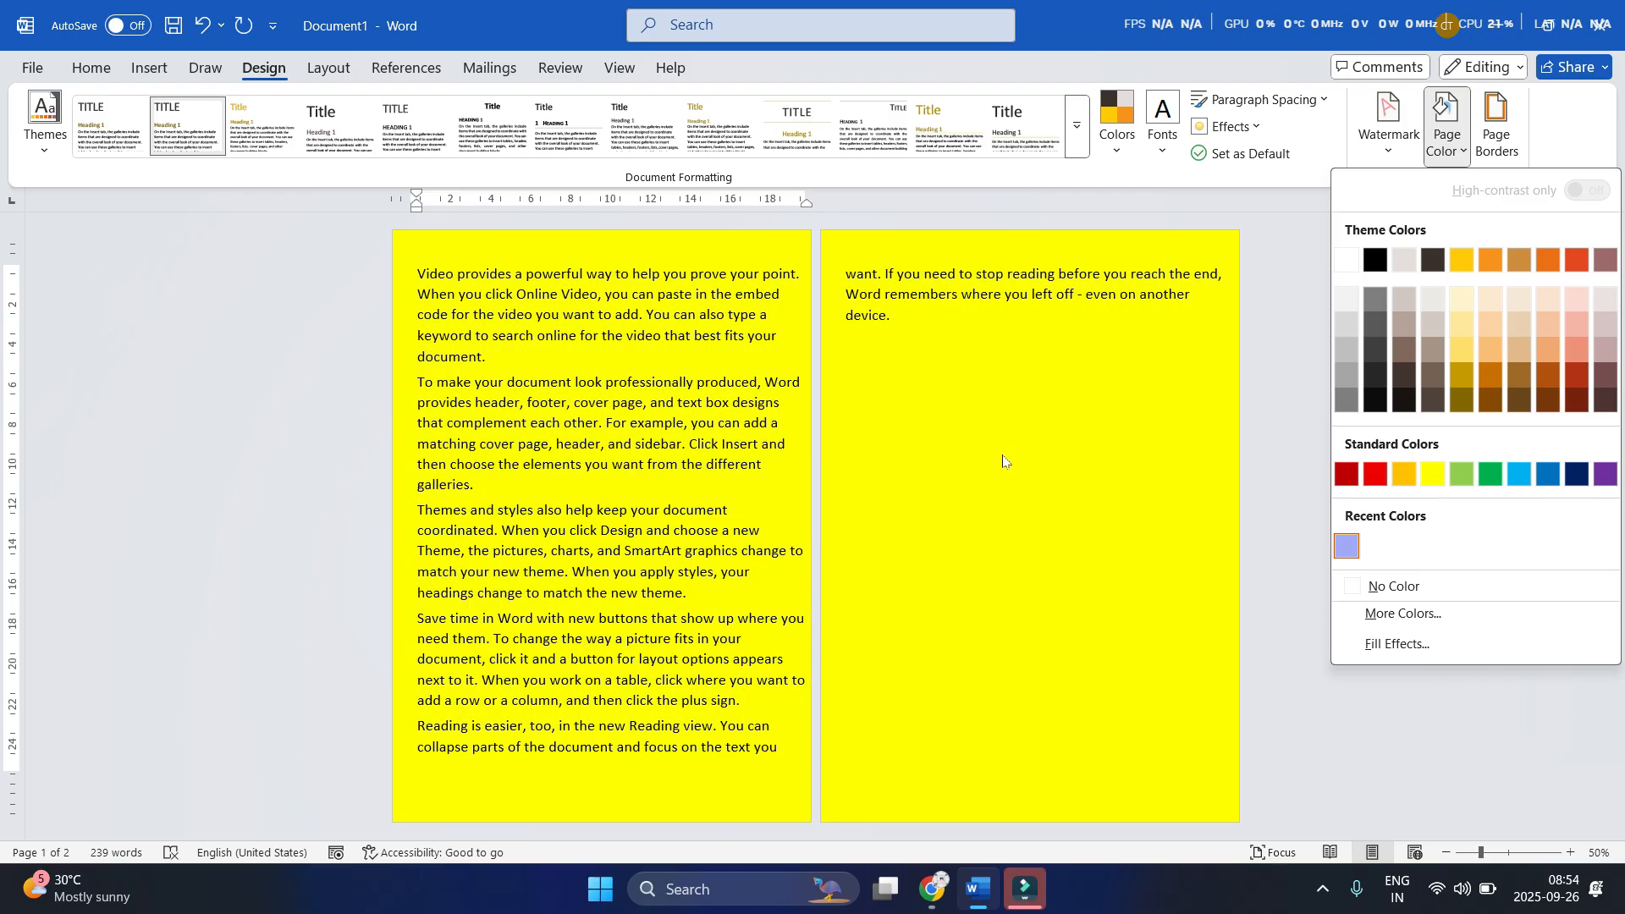
left_click(1005, 429)
left_click(1449, 151)
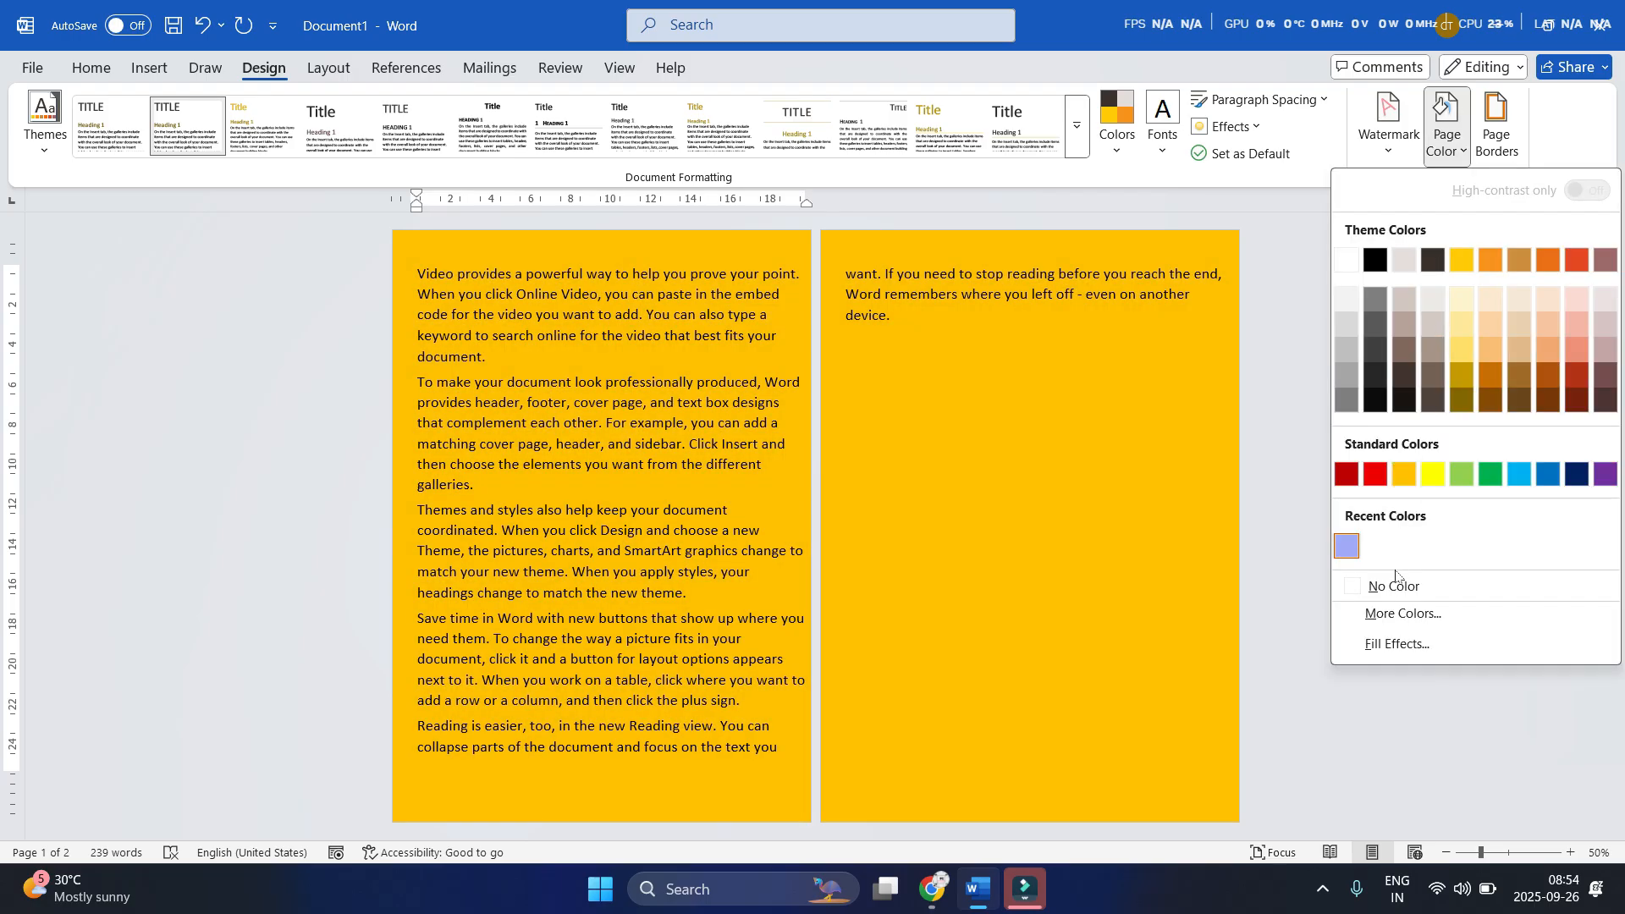
left_click(1393, 586)
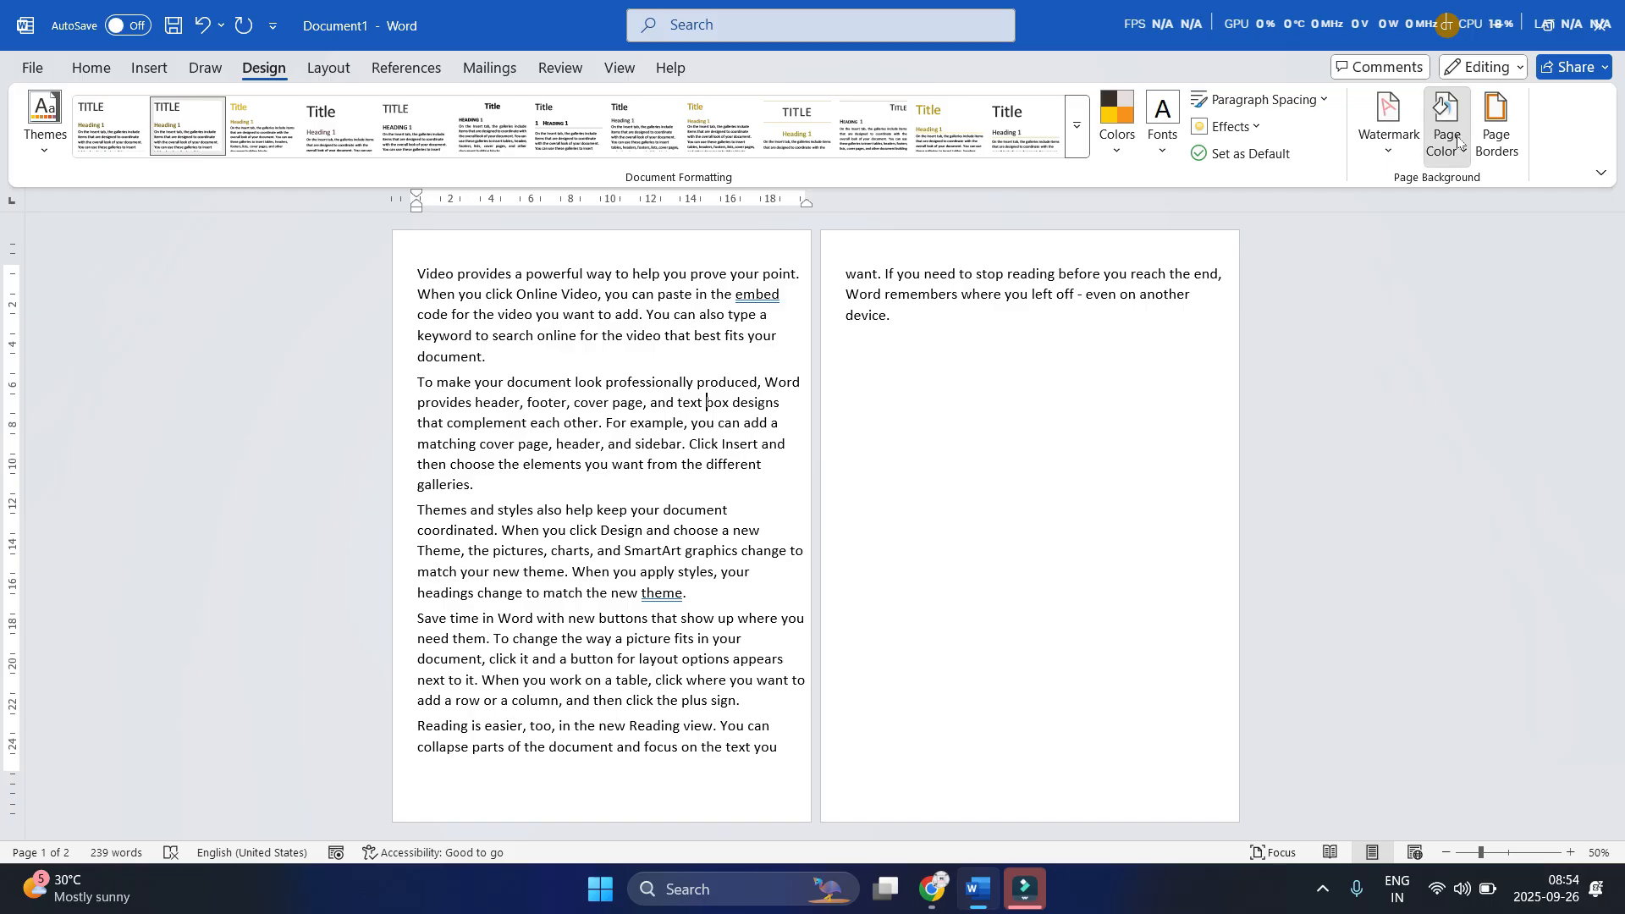
Set up a one-color page background gradient in the gold theme colour, with horizontal shading that runs from dark down to gold
left_click(1459, 144)
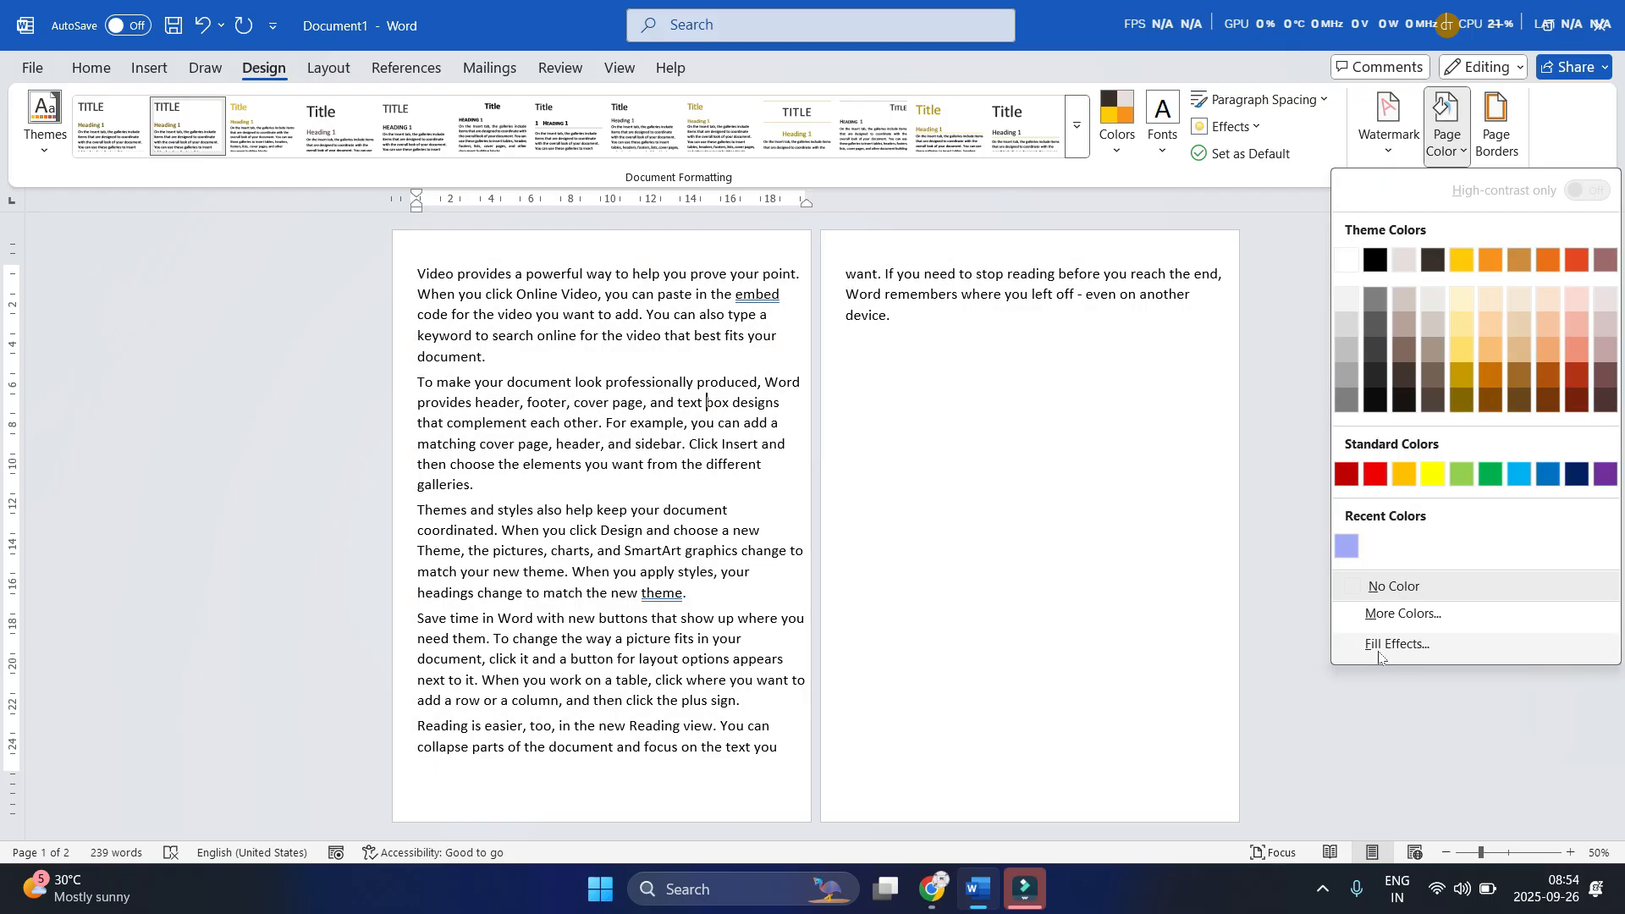
left_click(1381, 650)
left_click_drag(924, 108, 804, 208)
left_click_drag(665, 208, 847, 175)
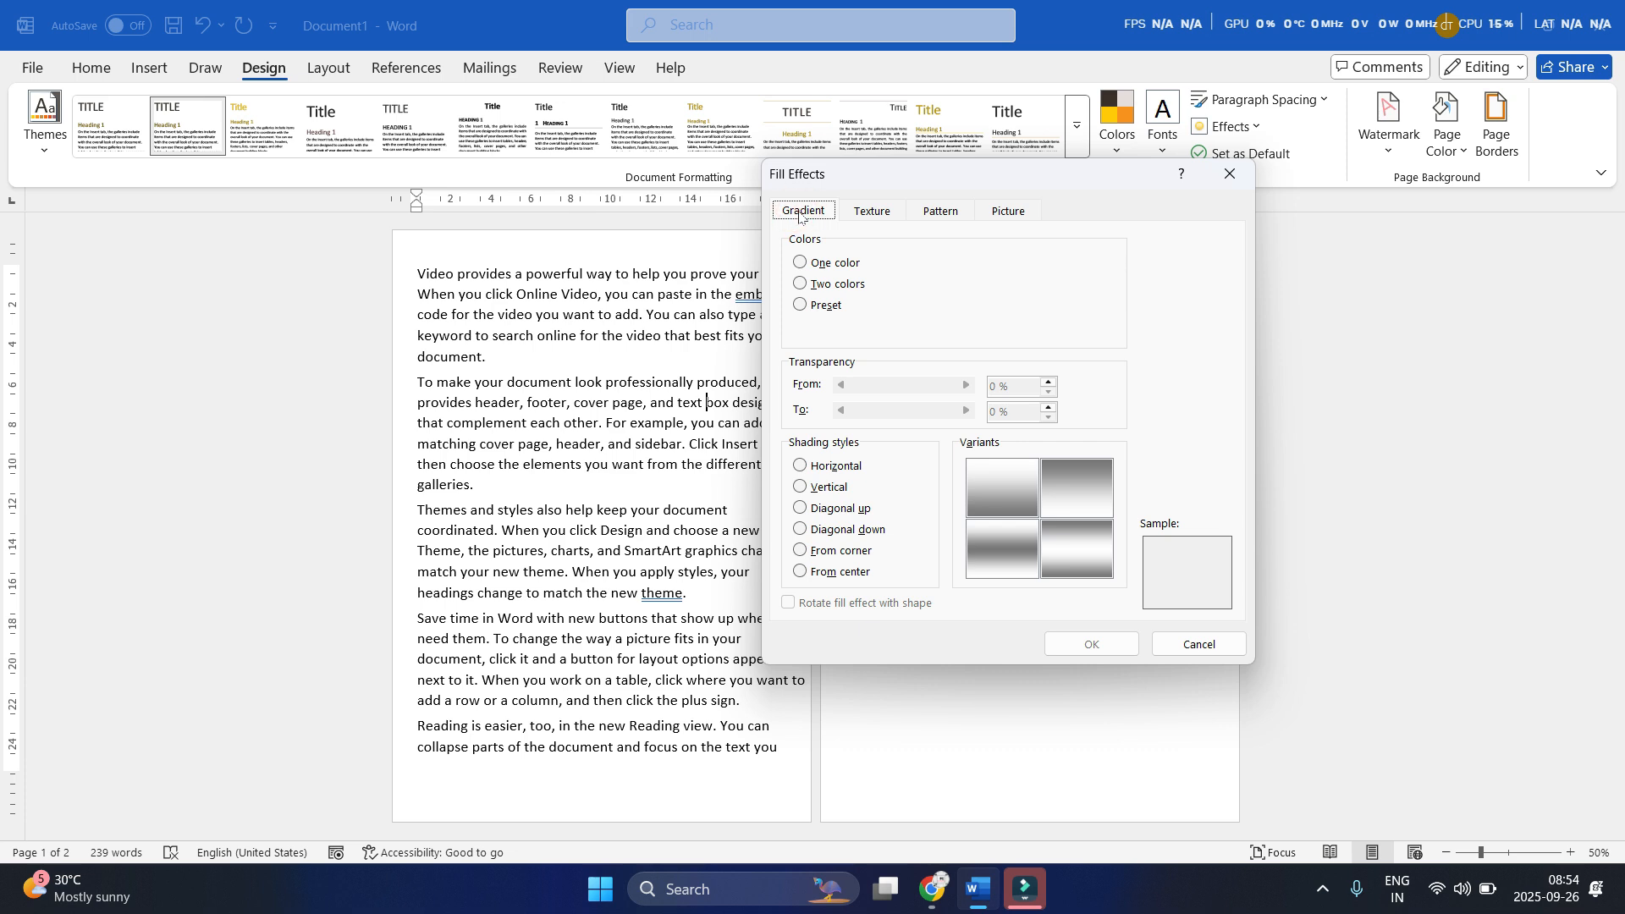
left_click(827, 270)
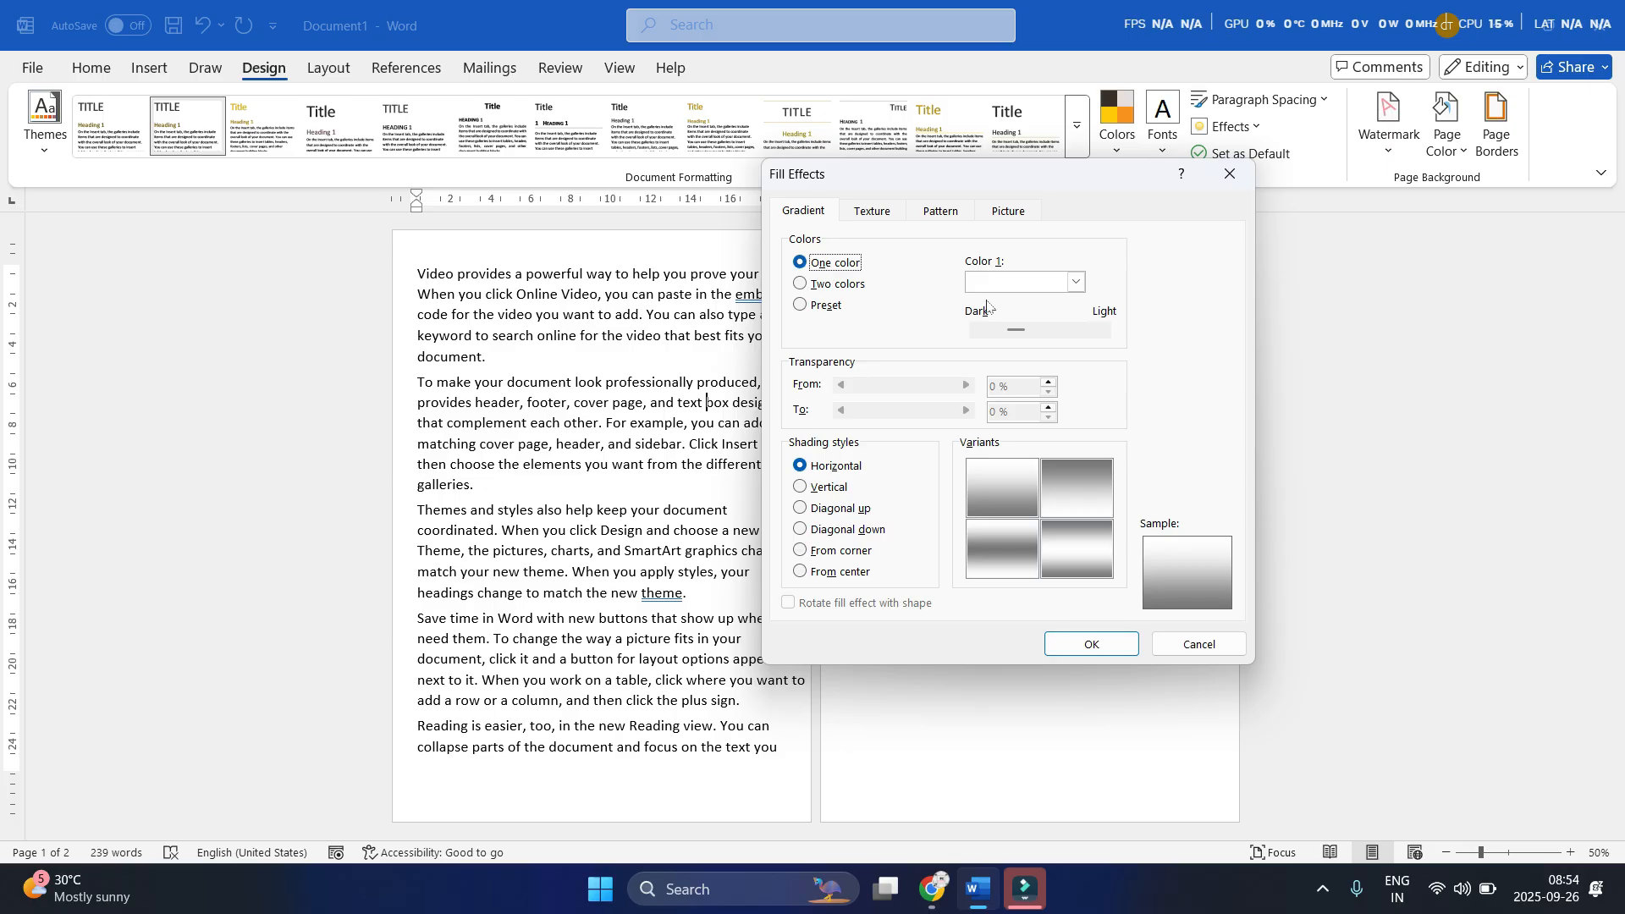
left_click(1073, 284)
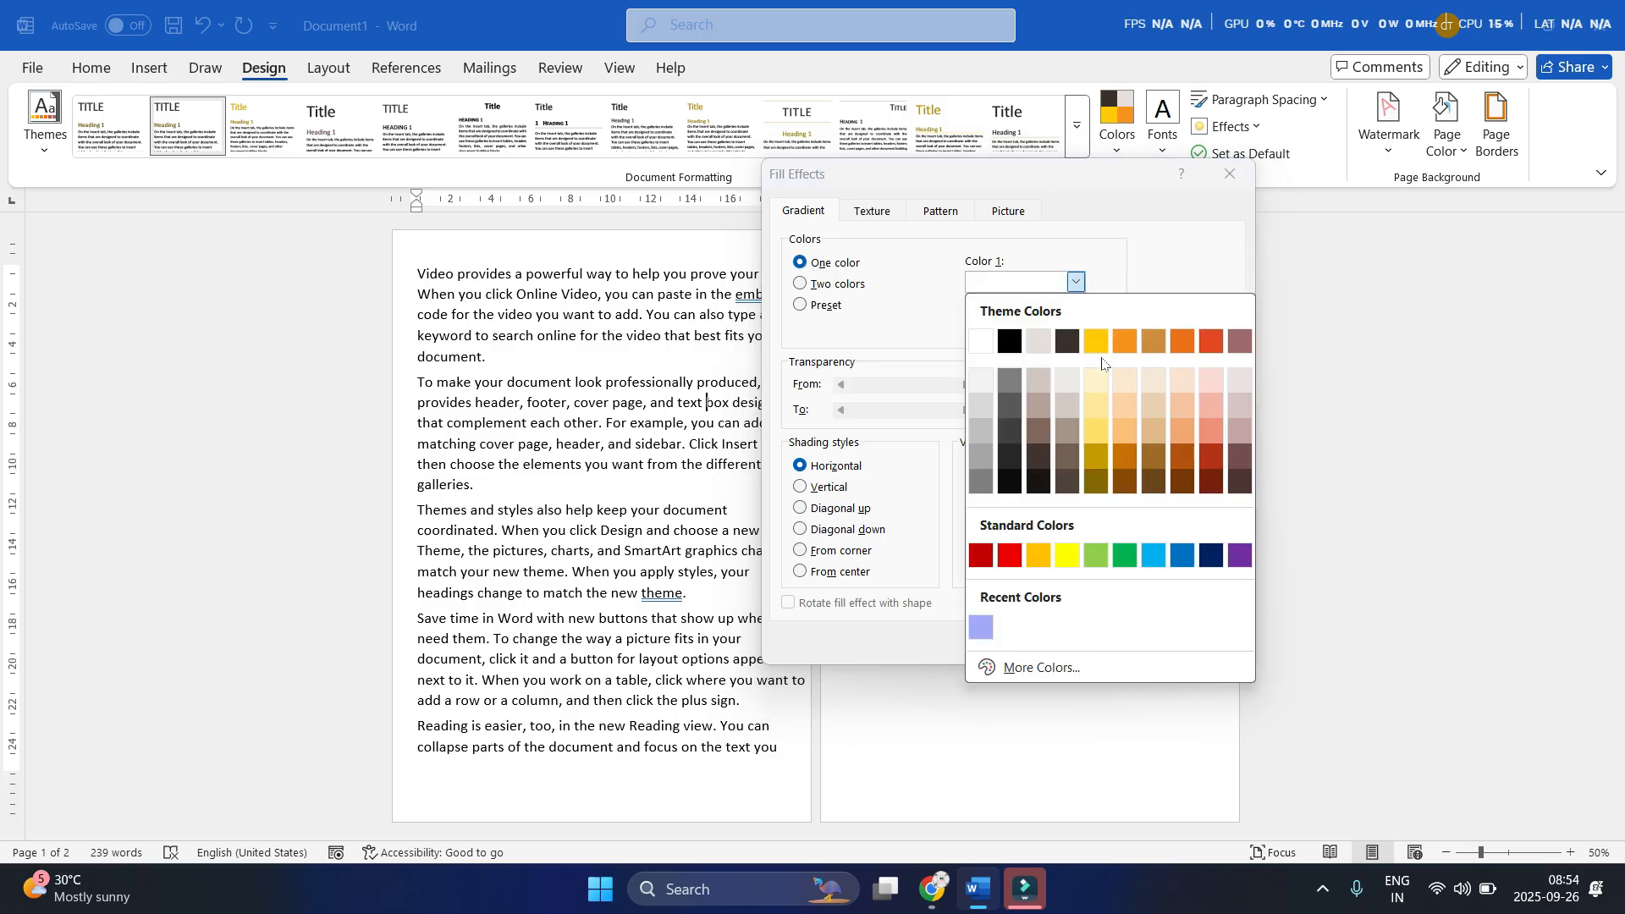
left_click(1095, 342)
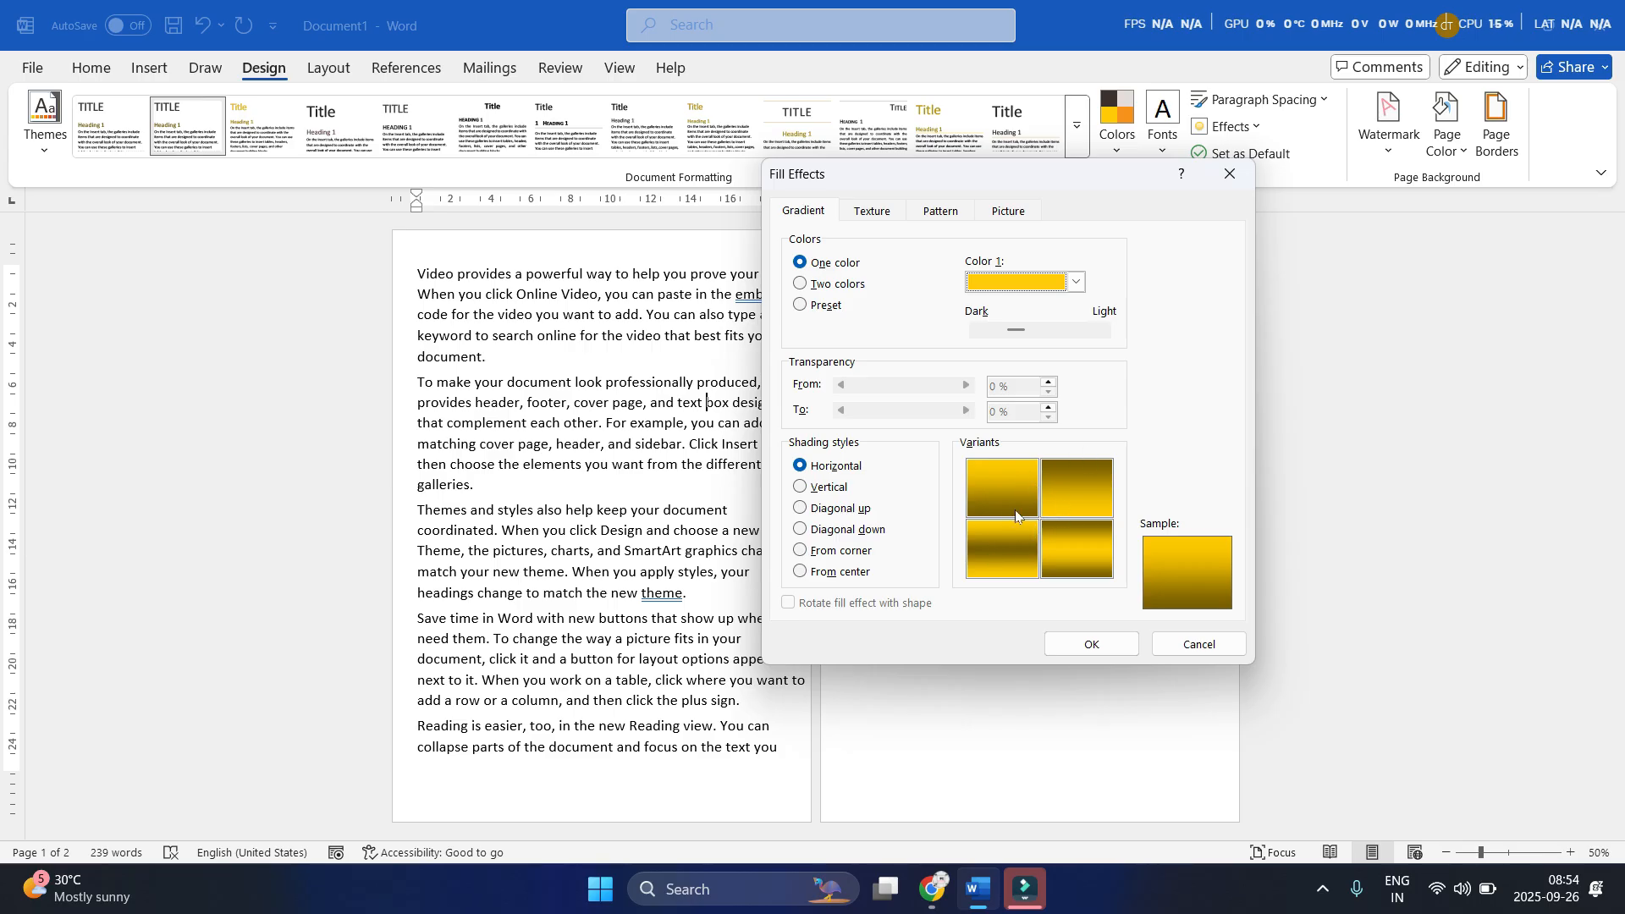
left_click(1060, 497)
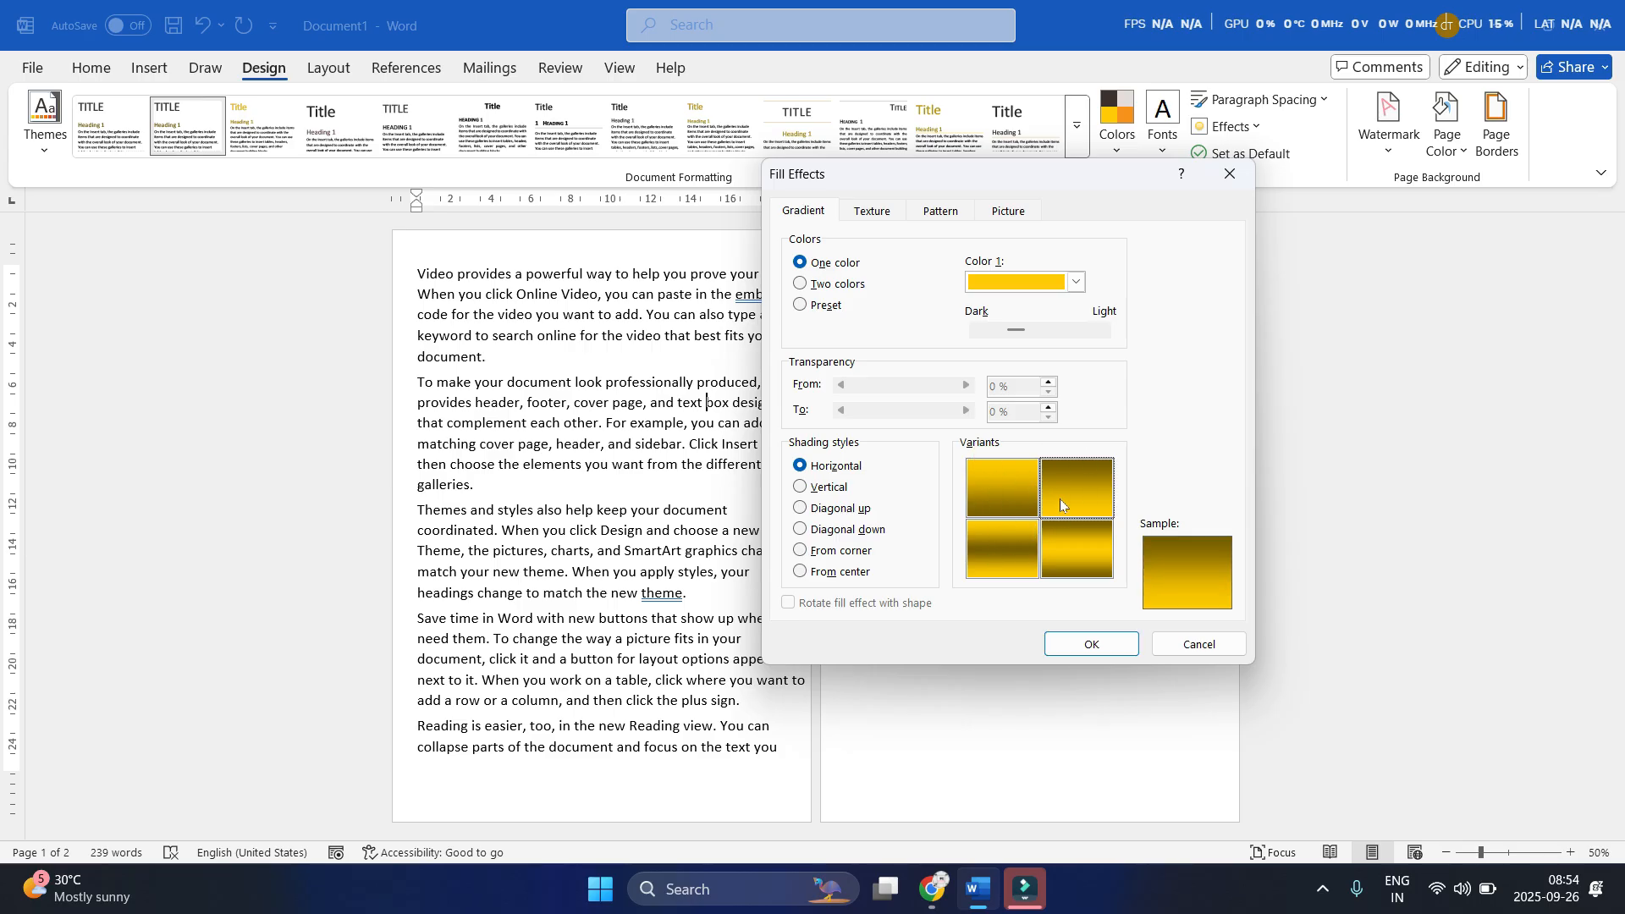
Try the Vertical, Diagonal up, Diagonal down and From corner shading styles on the gold gradient, ending with From center
left_click(811, 490)
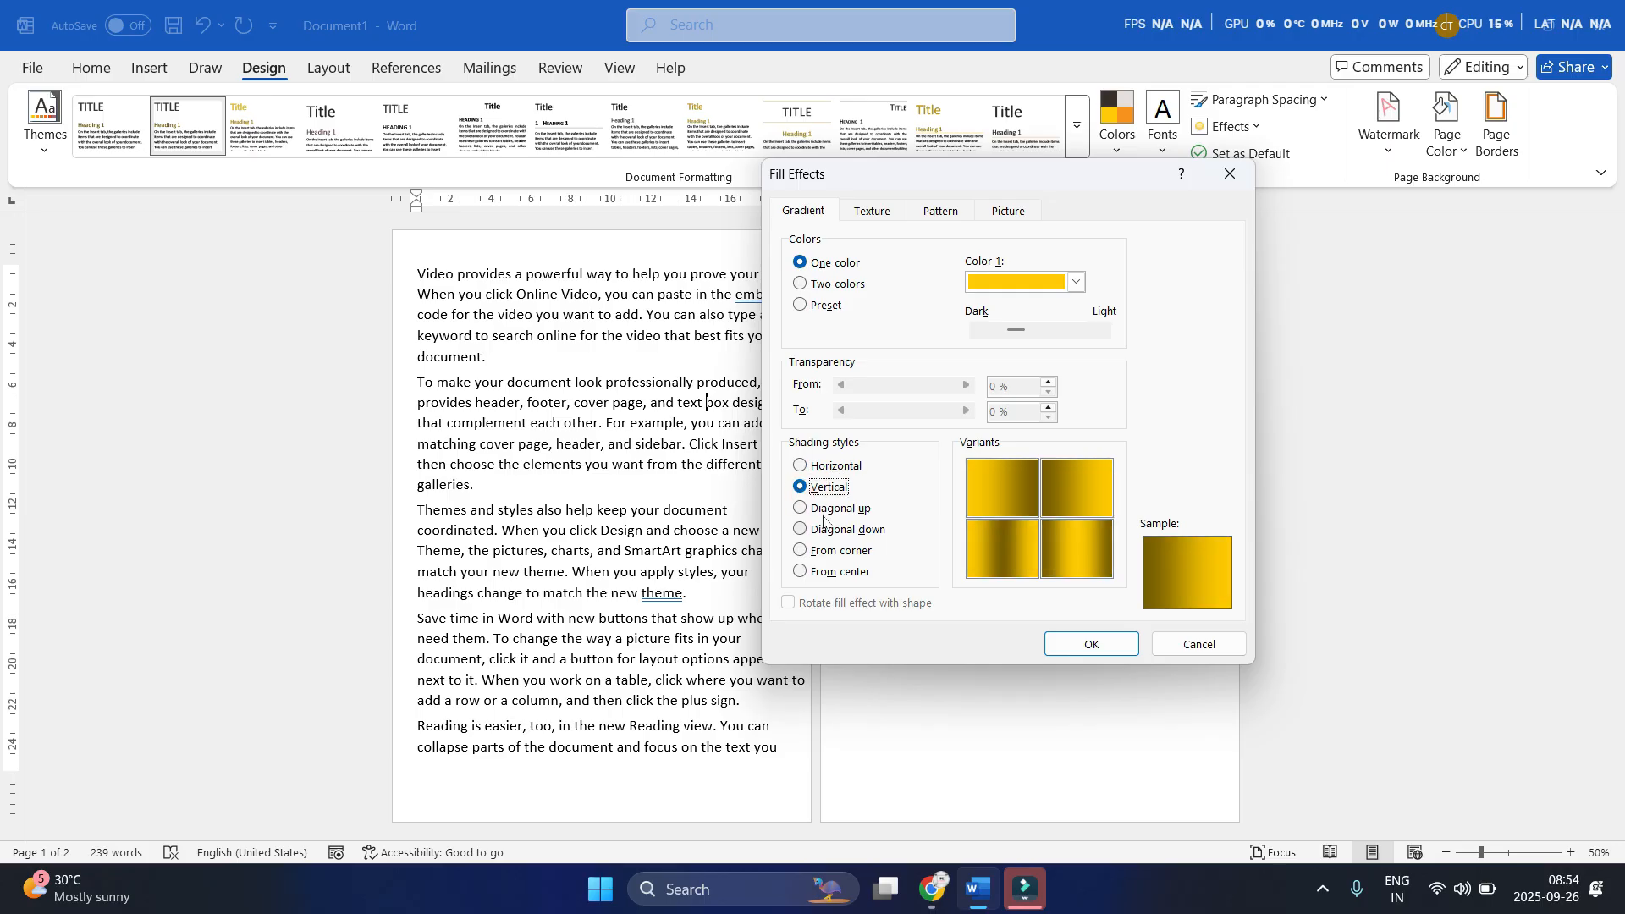
left_click(820, 508)
left_click(832, 531)
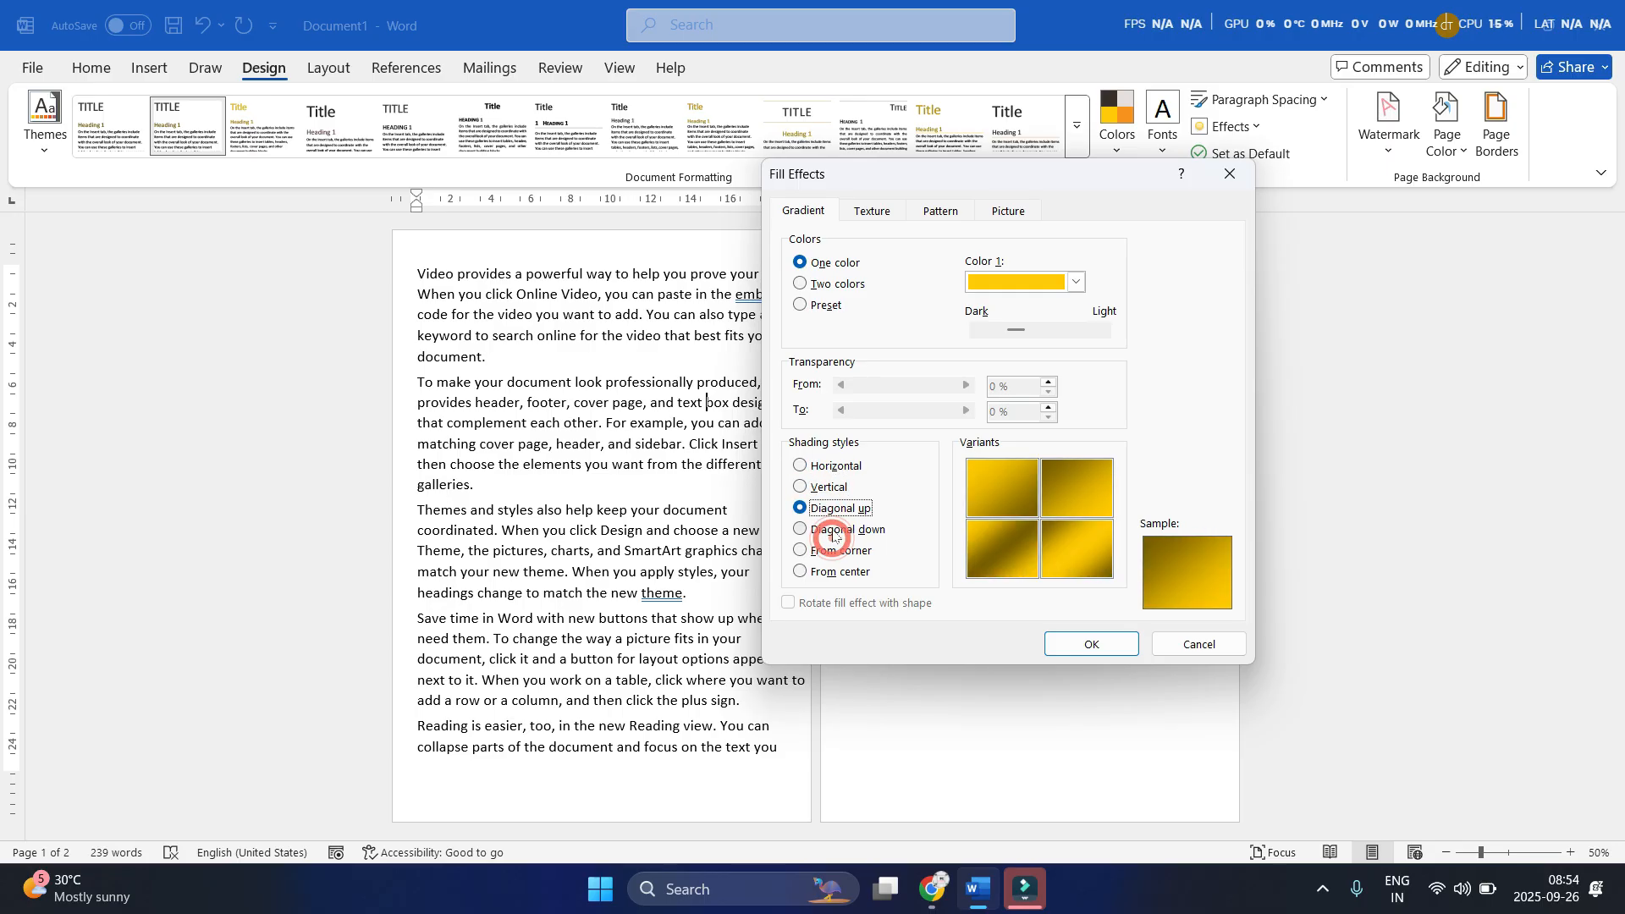
left_click(834, 551)
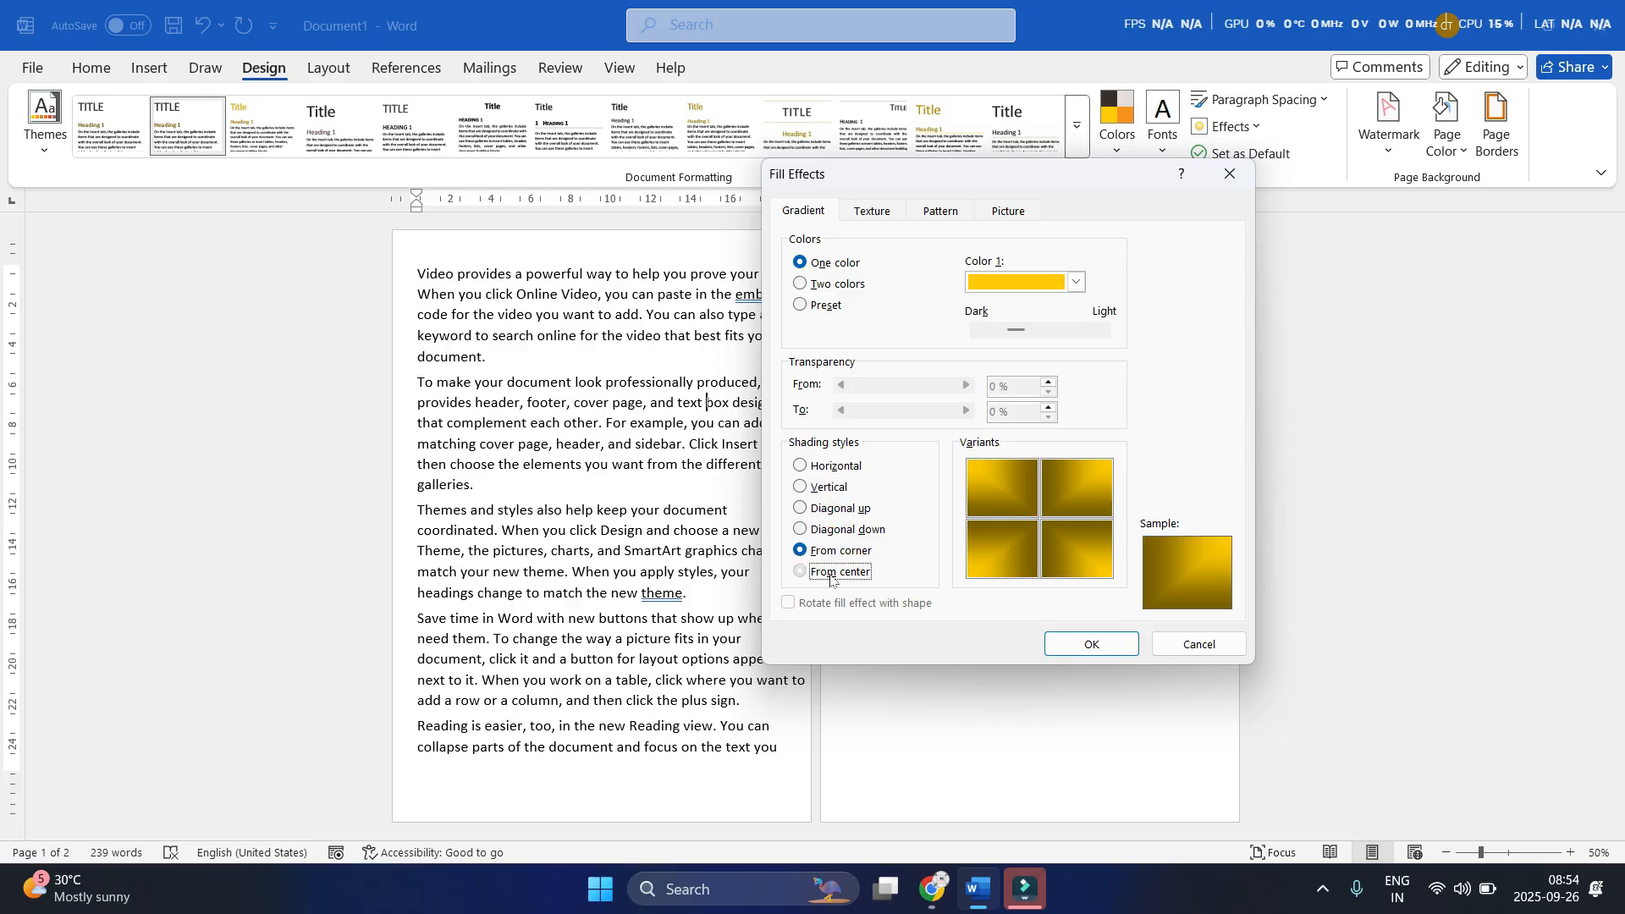
left_click(836, 573)
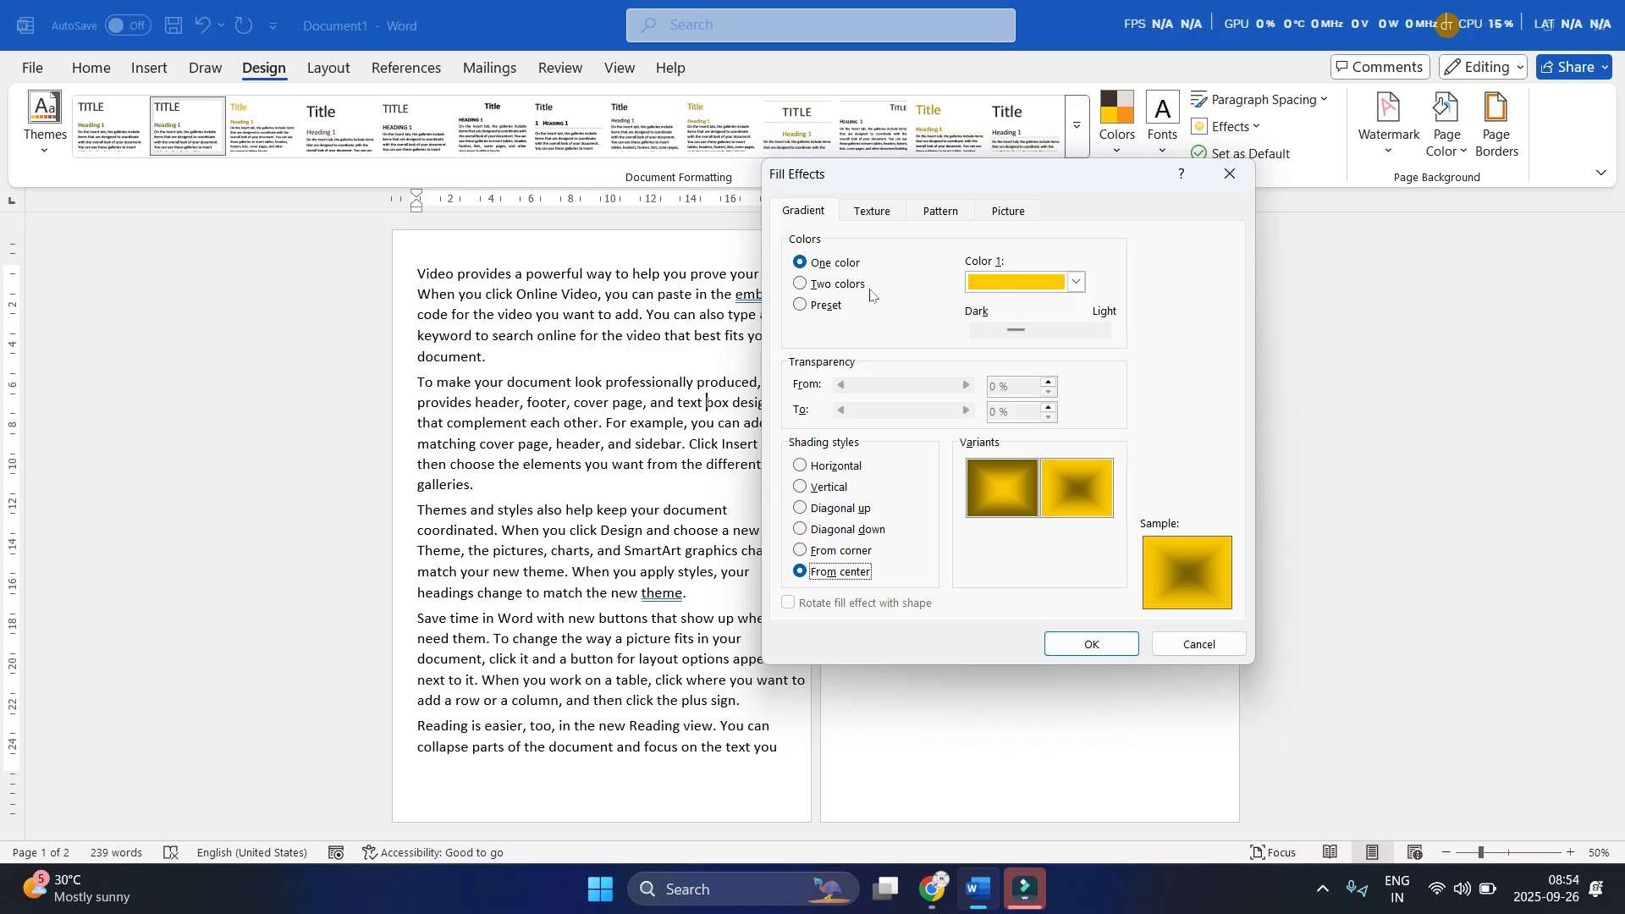
Change the gradient to two colors, with red as Color 1 and yellow as Color 2
left_click(820, 284)
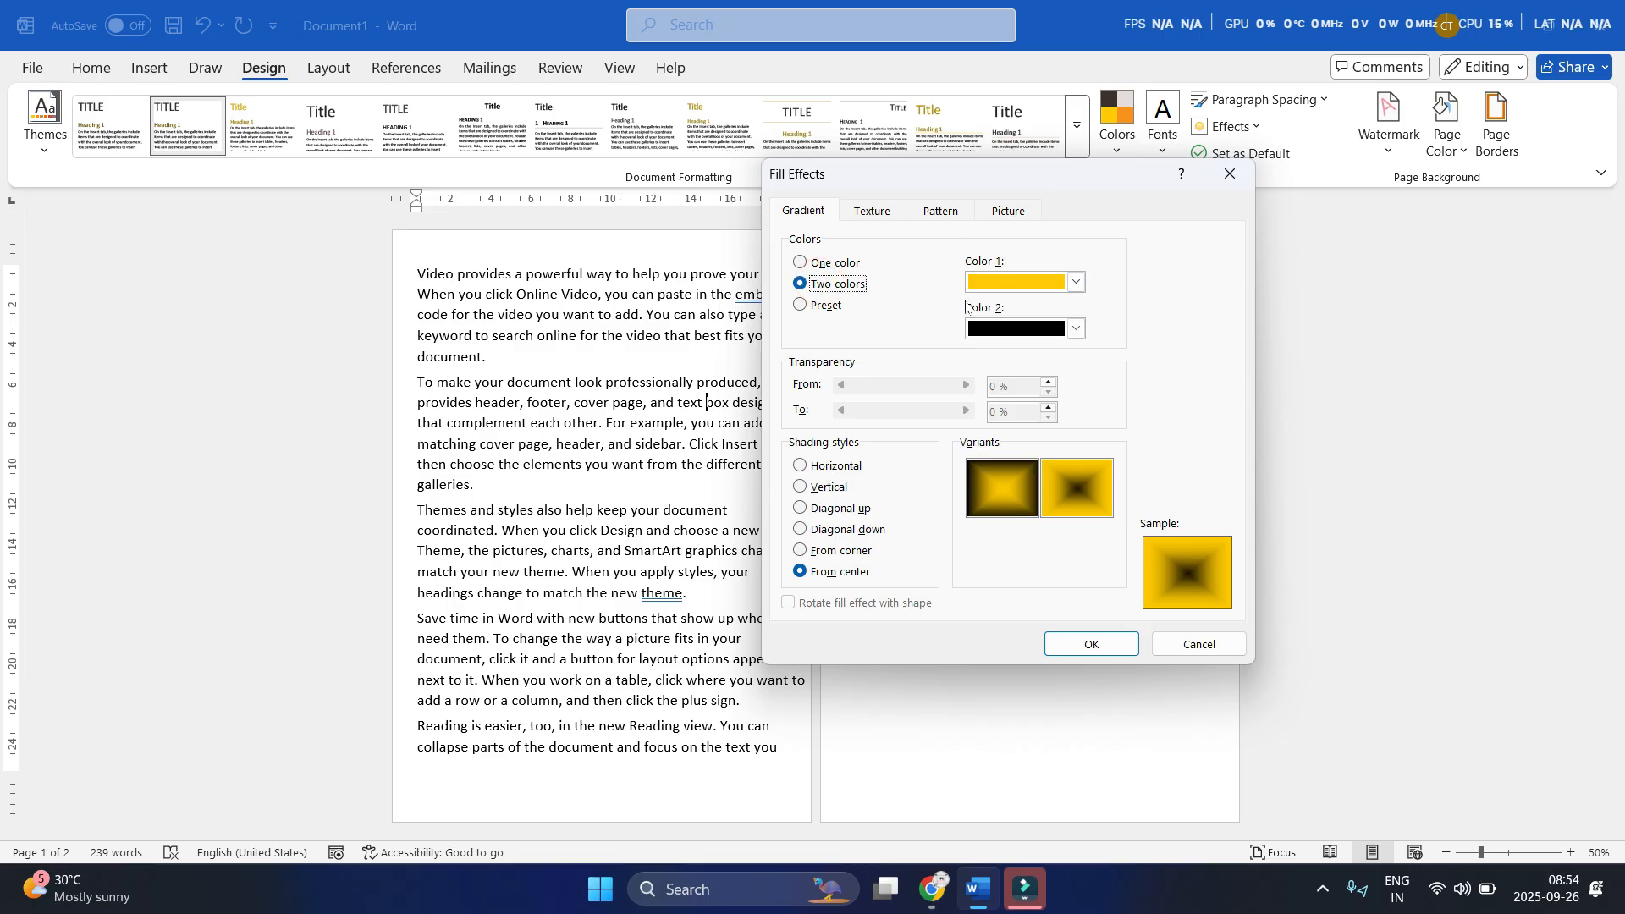
left_click(1005, 283)
left_click(1011, 557)
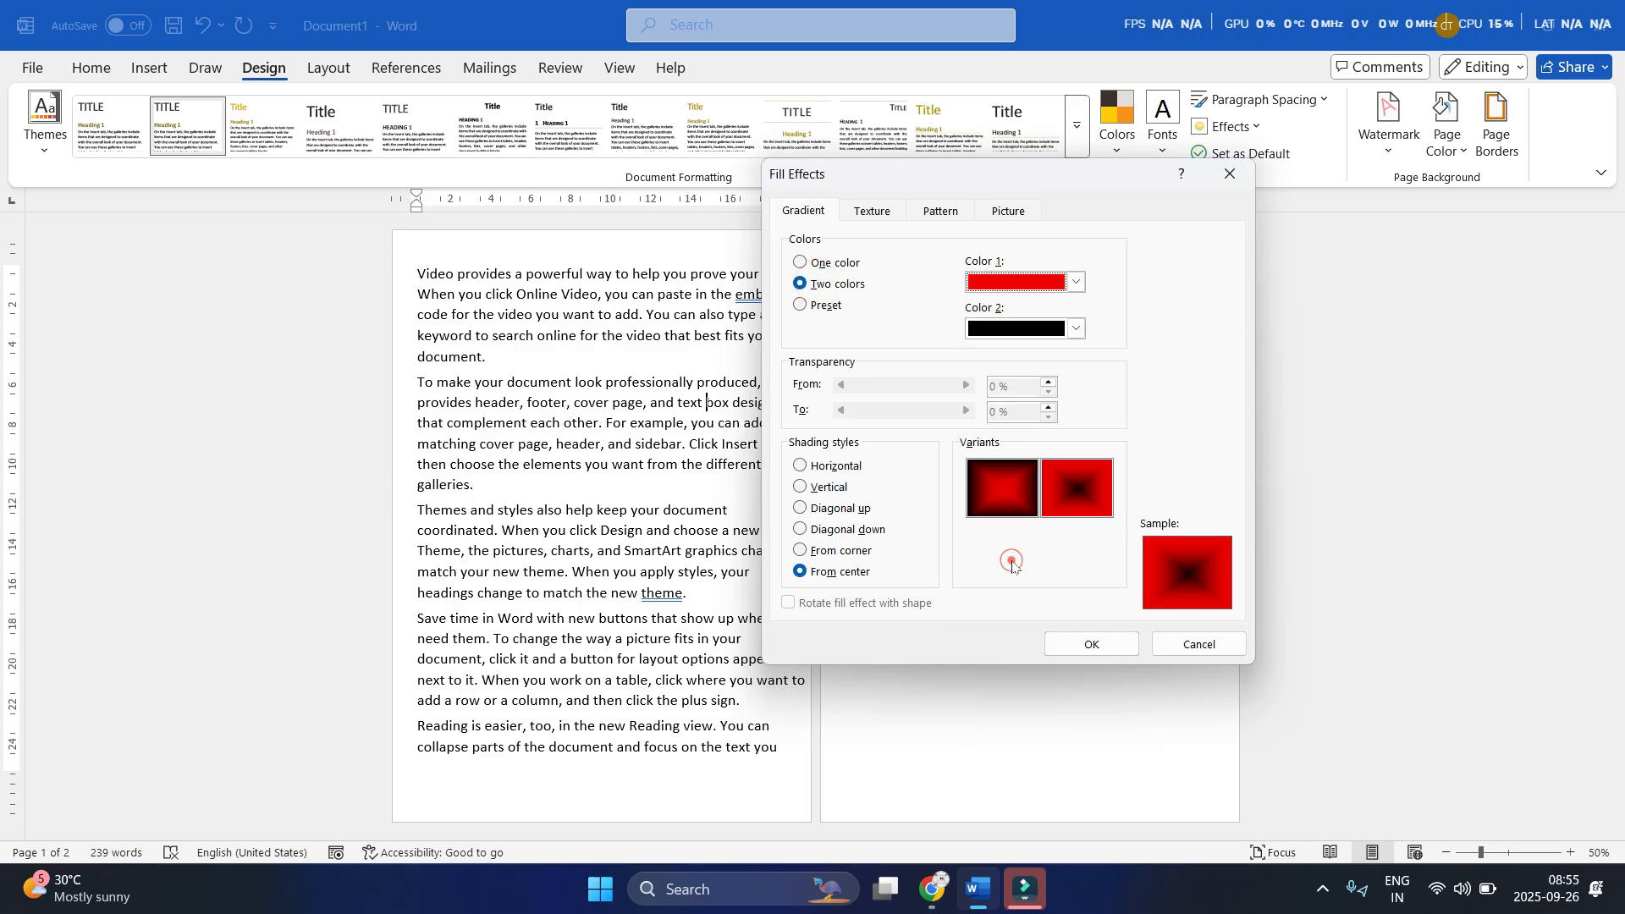
left_click(1077, 329)
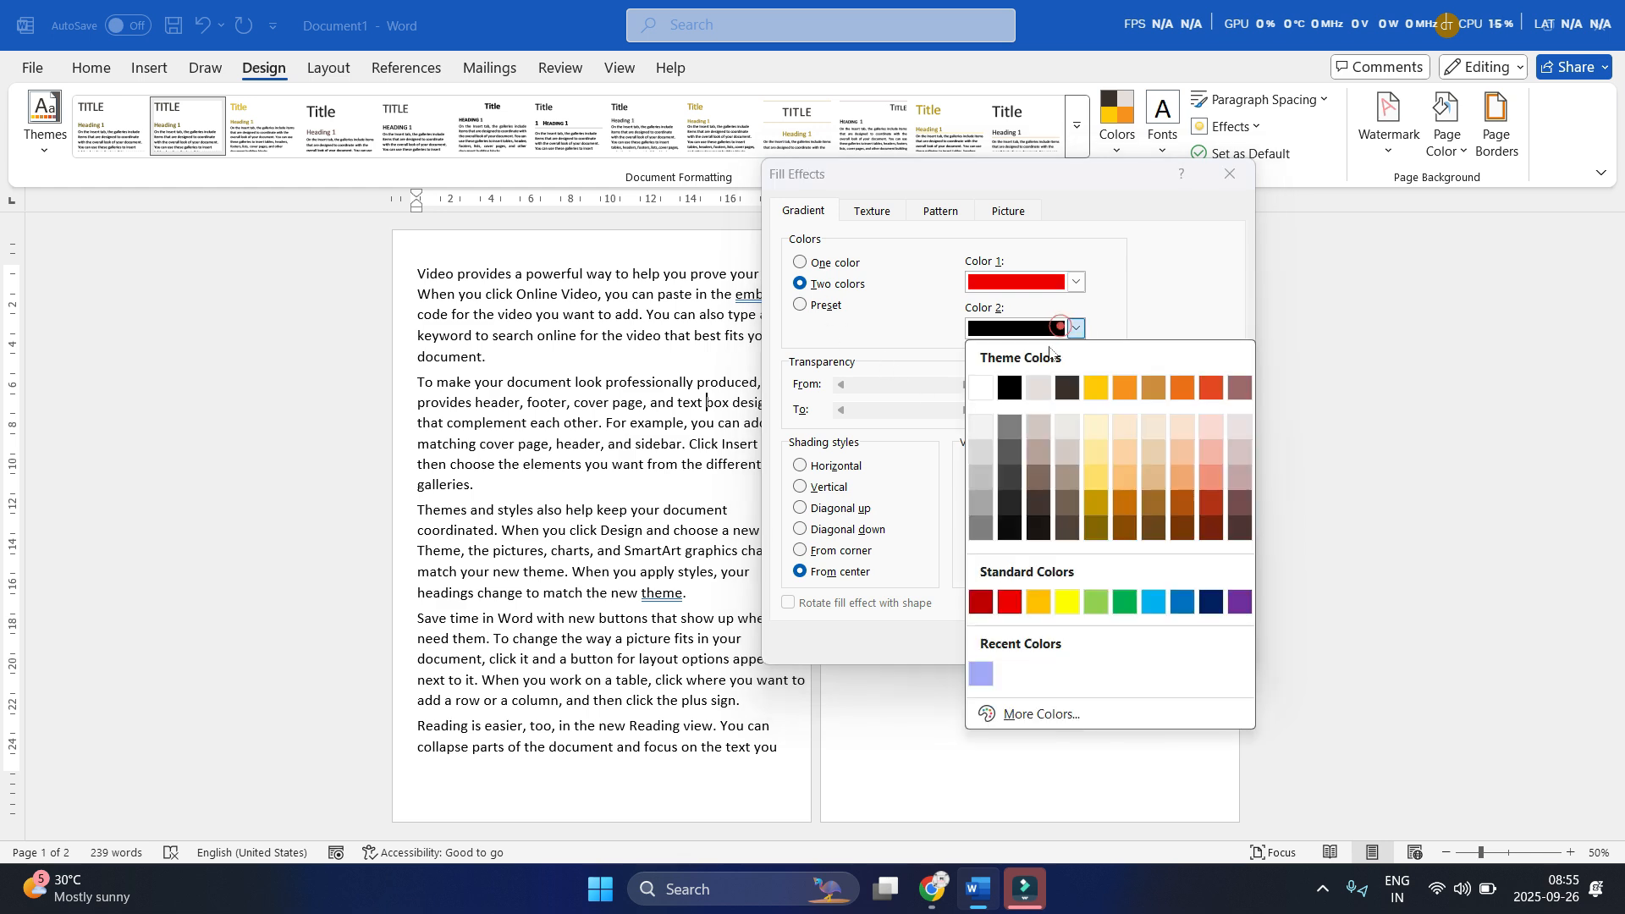
left_click(1065, 600)
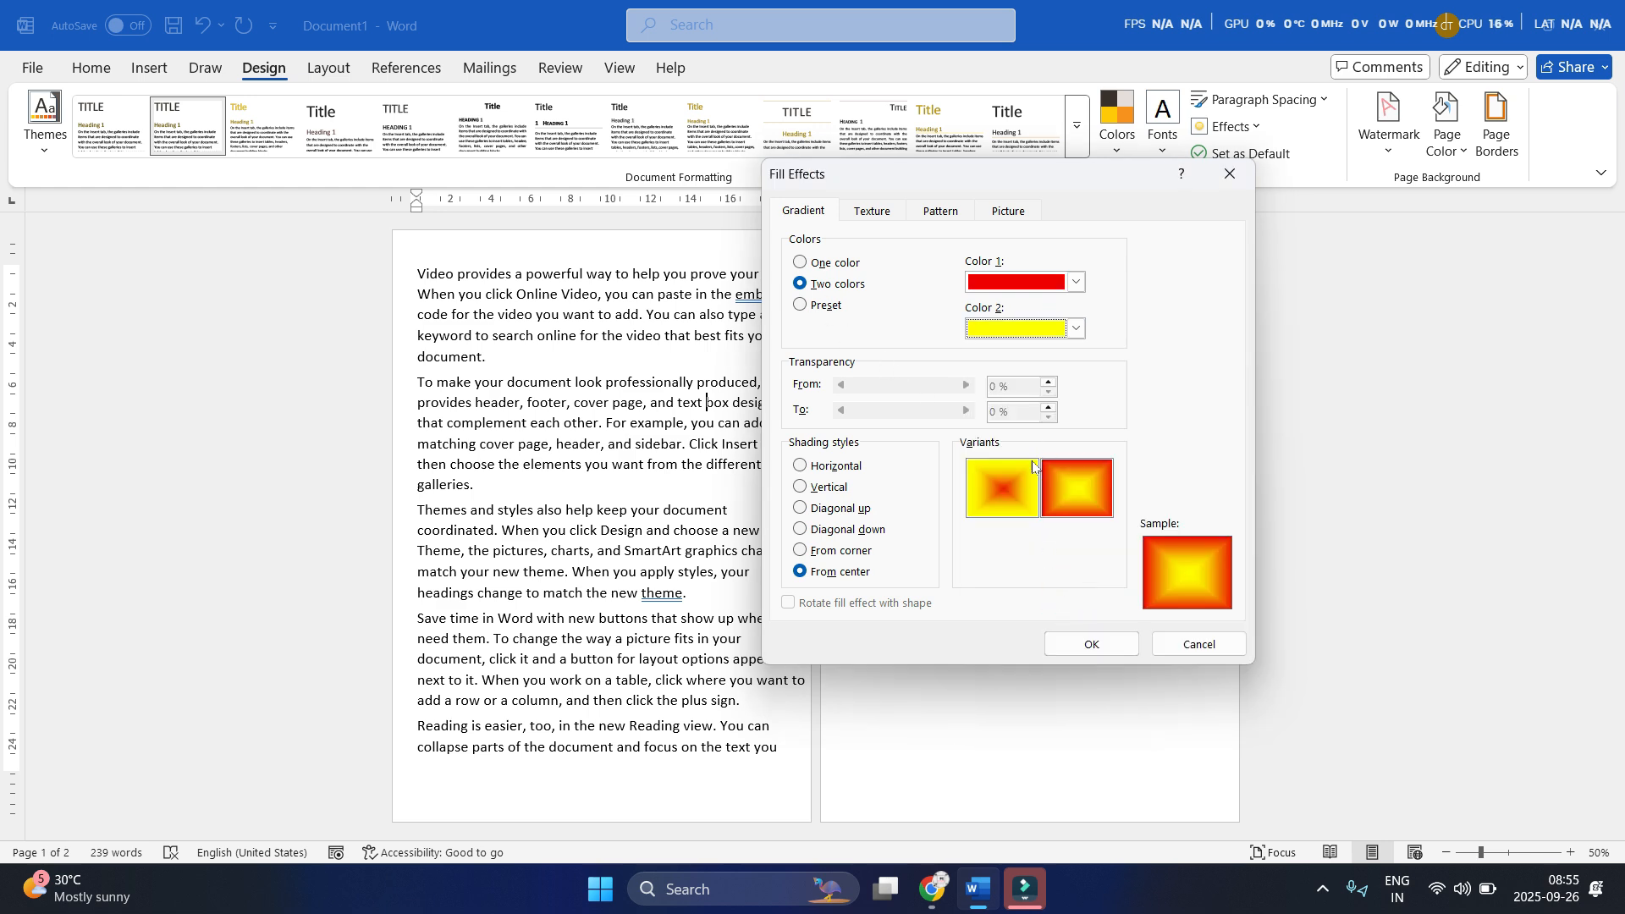
Compare shading styles for the red and yellow gradient, choose From corner and apply it to the page background
left_click(835, 553)
left_click(826, 526)
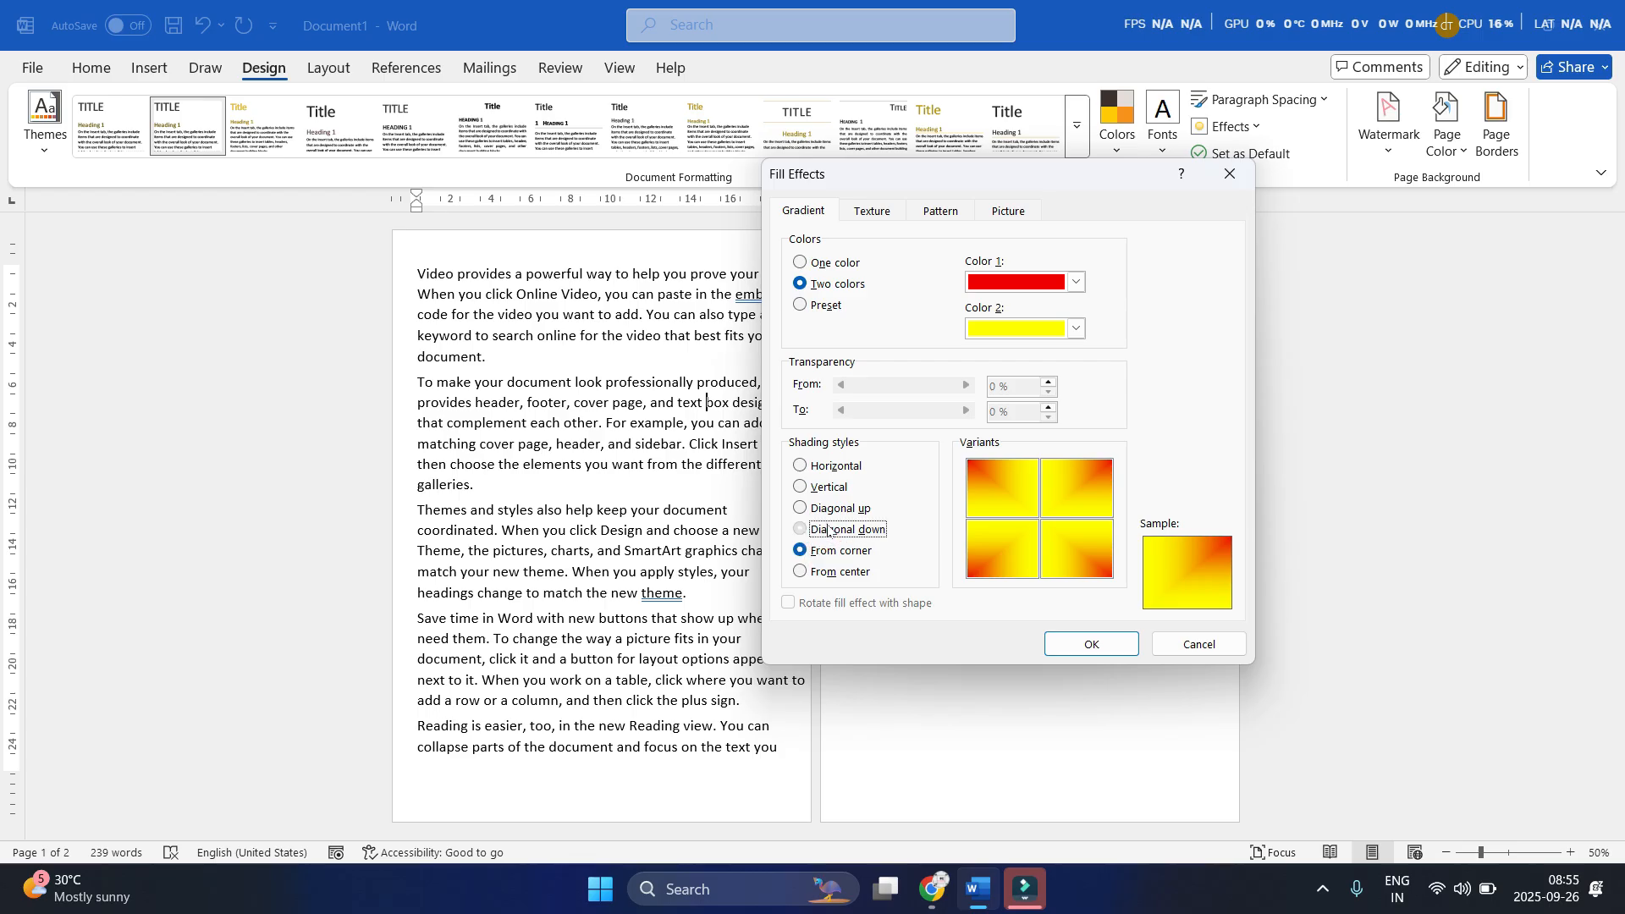
left_click(825, 489)
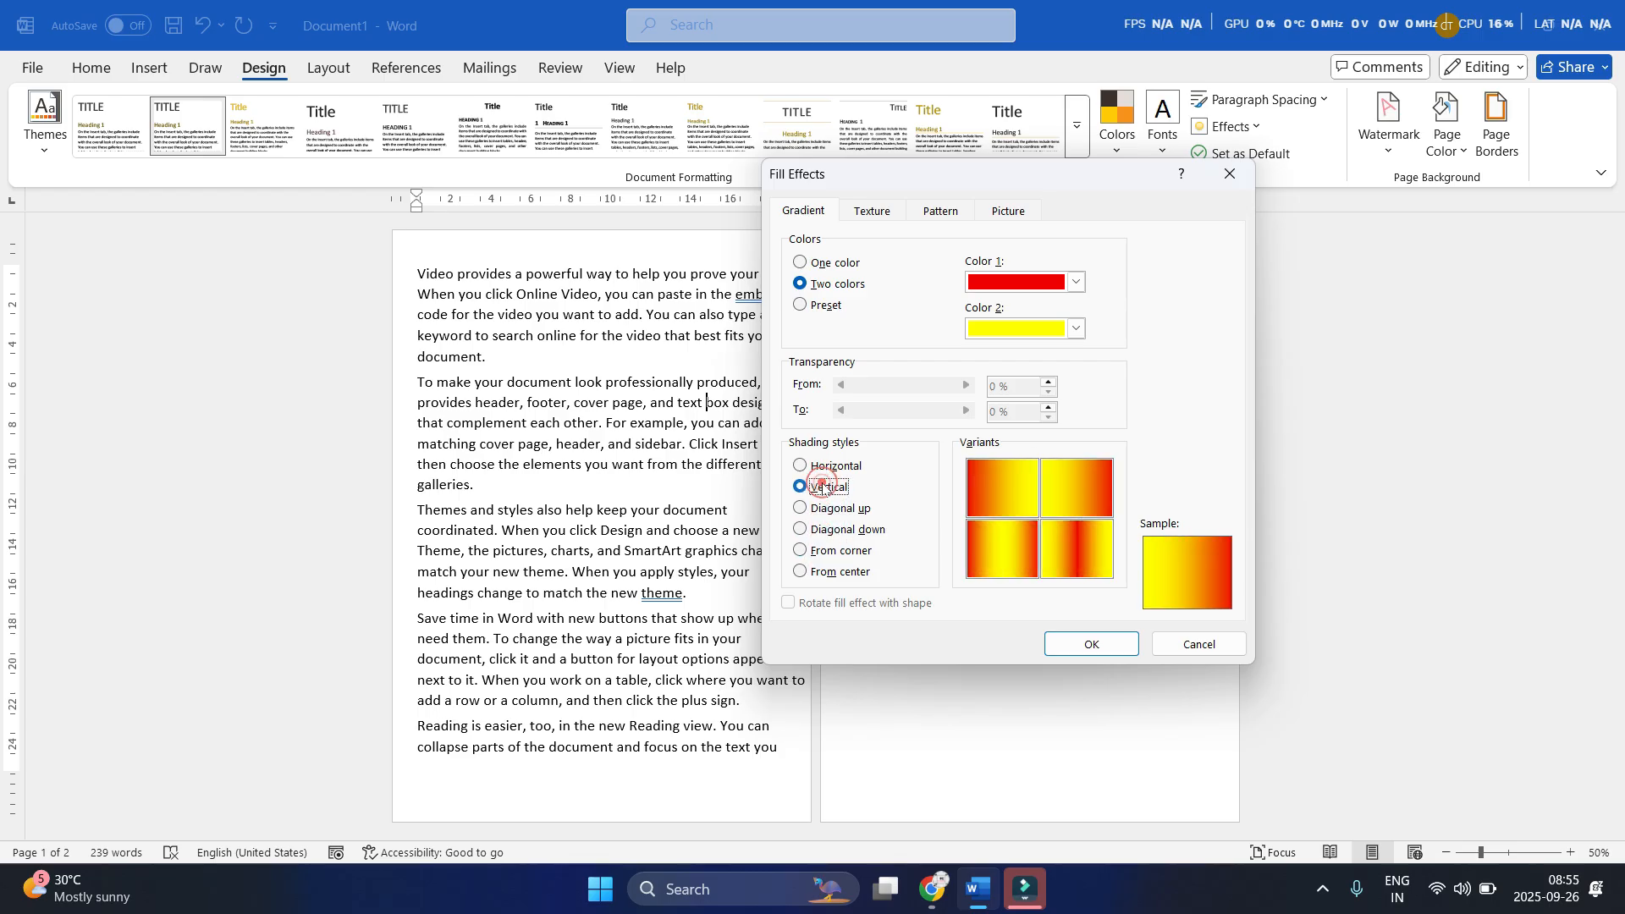
left_click(835, 550)
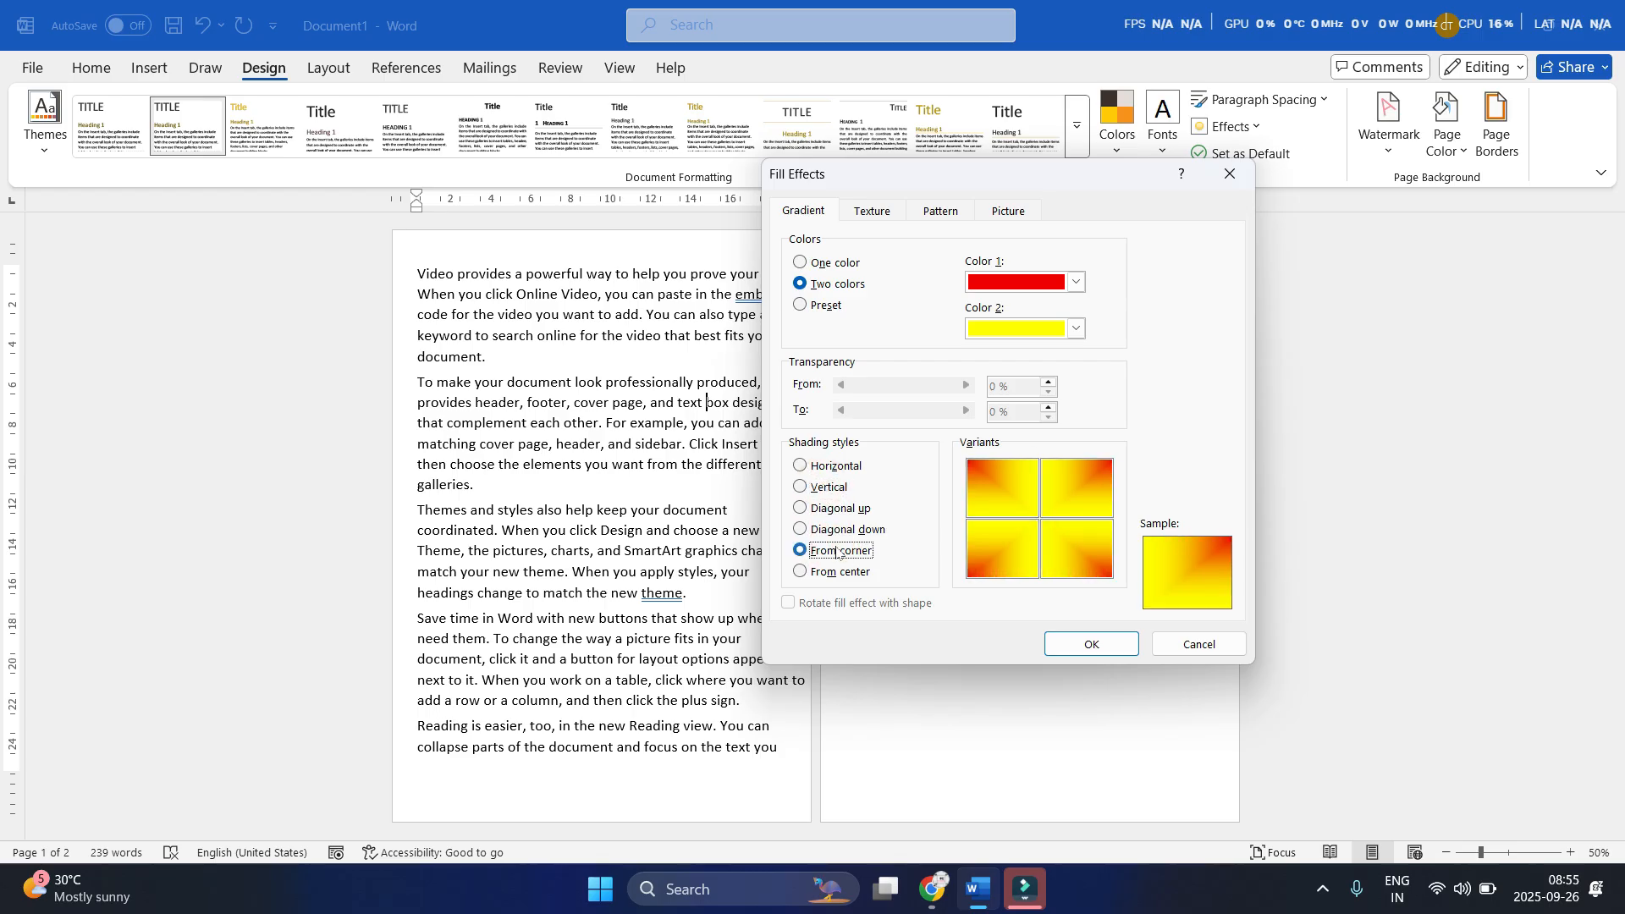
left_click(1123, 639)
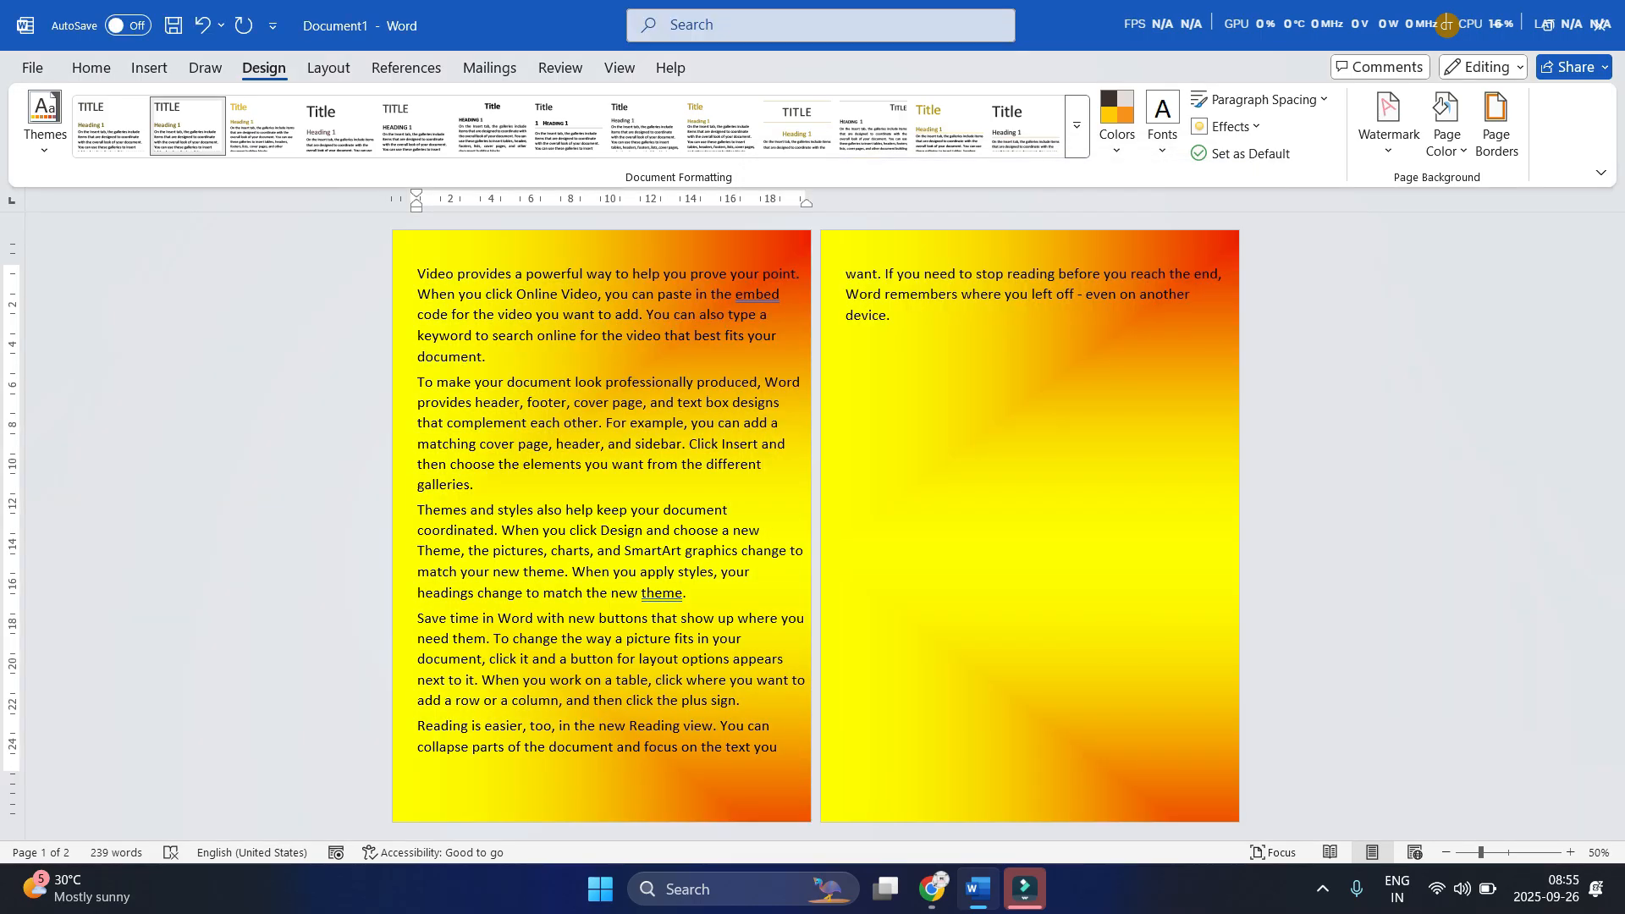
scroll(812, 525, "up", 6)
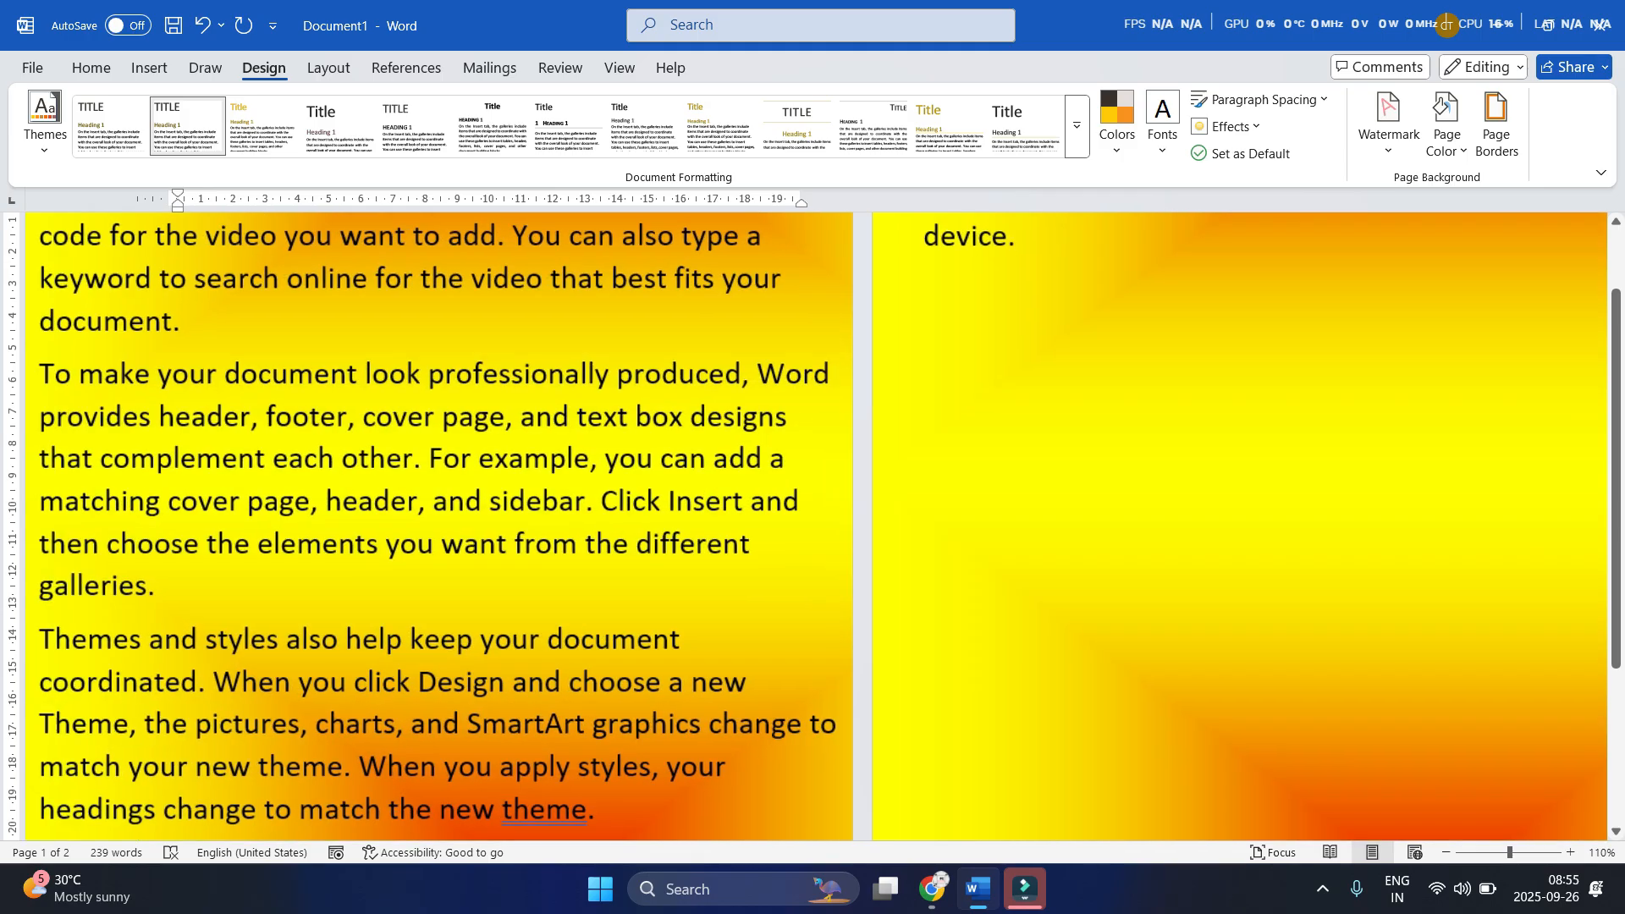
scroll(813, 524, "up", 3)
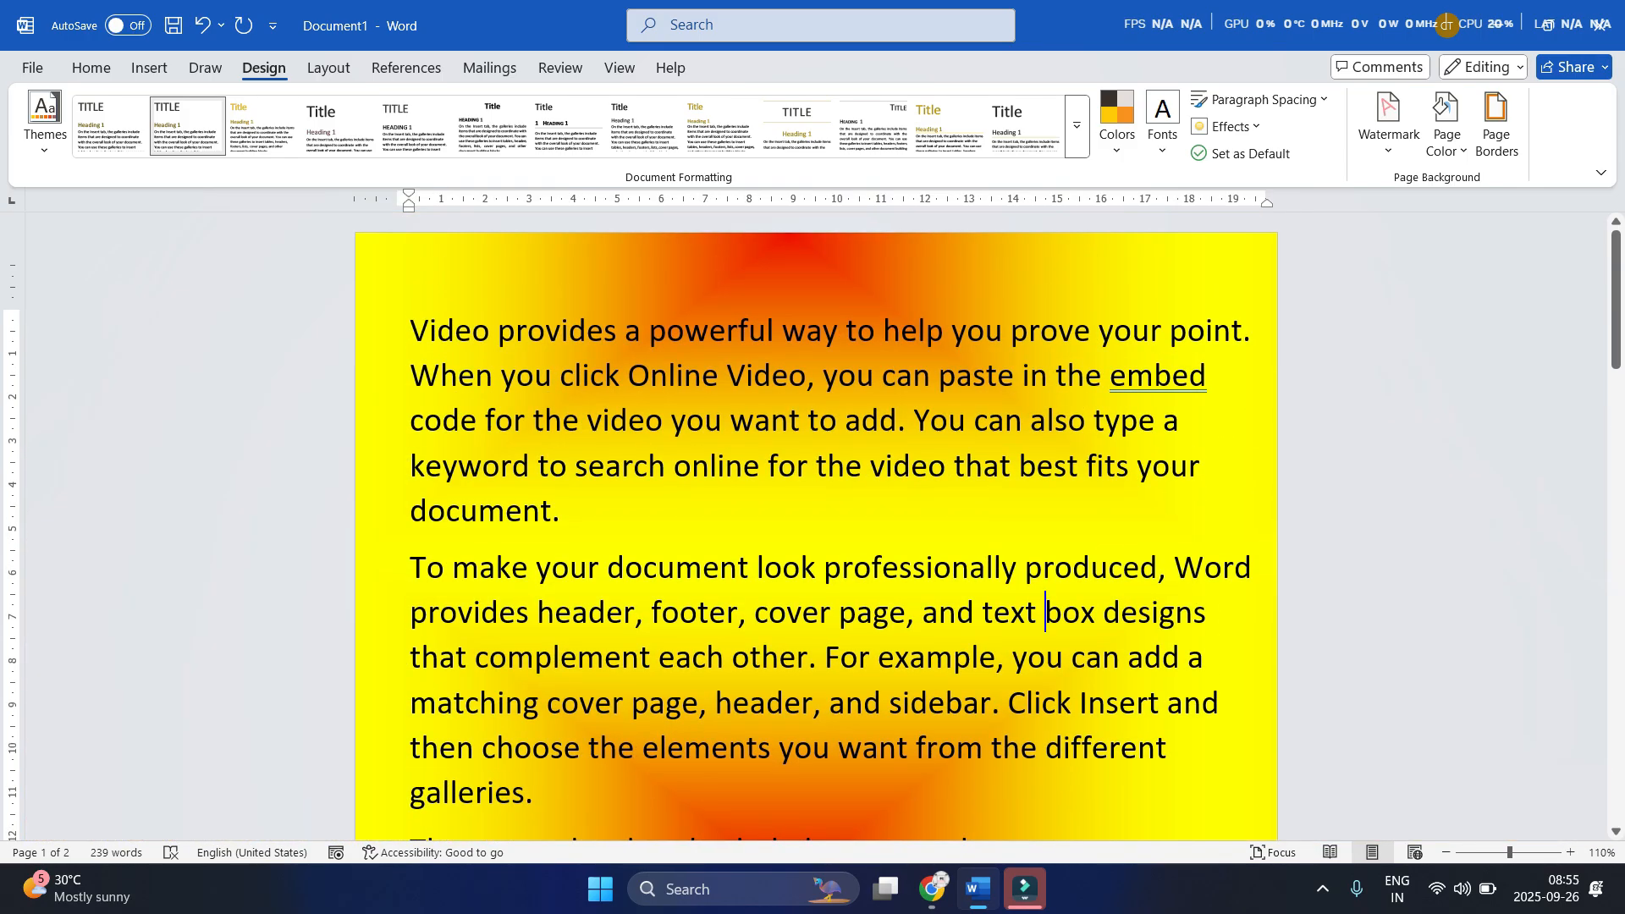
Change the page background gradient's shading style to Diagonal down, apply it and look over the page
left_click(1447, 136)
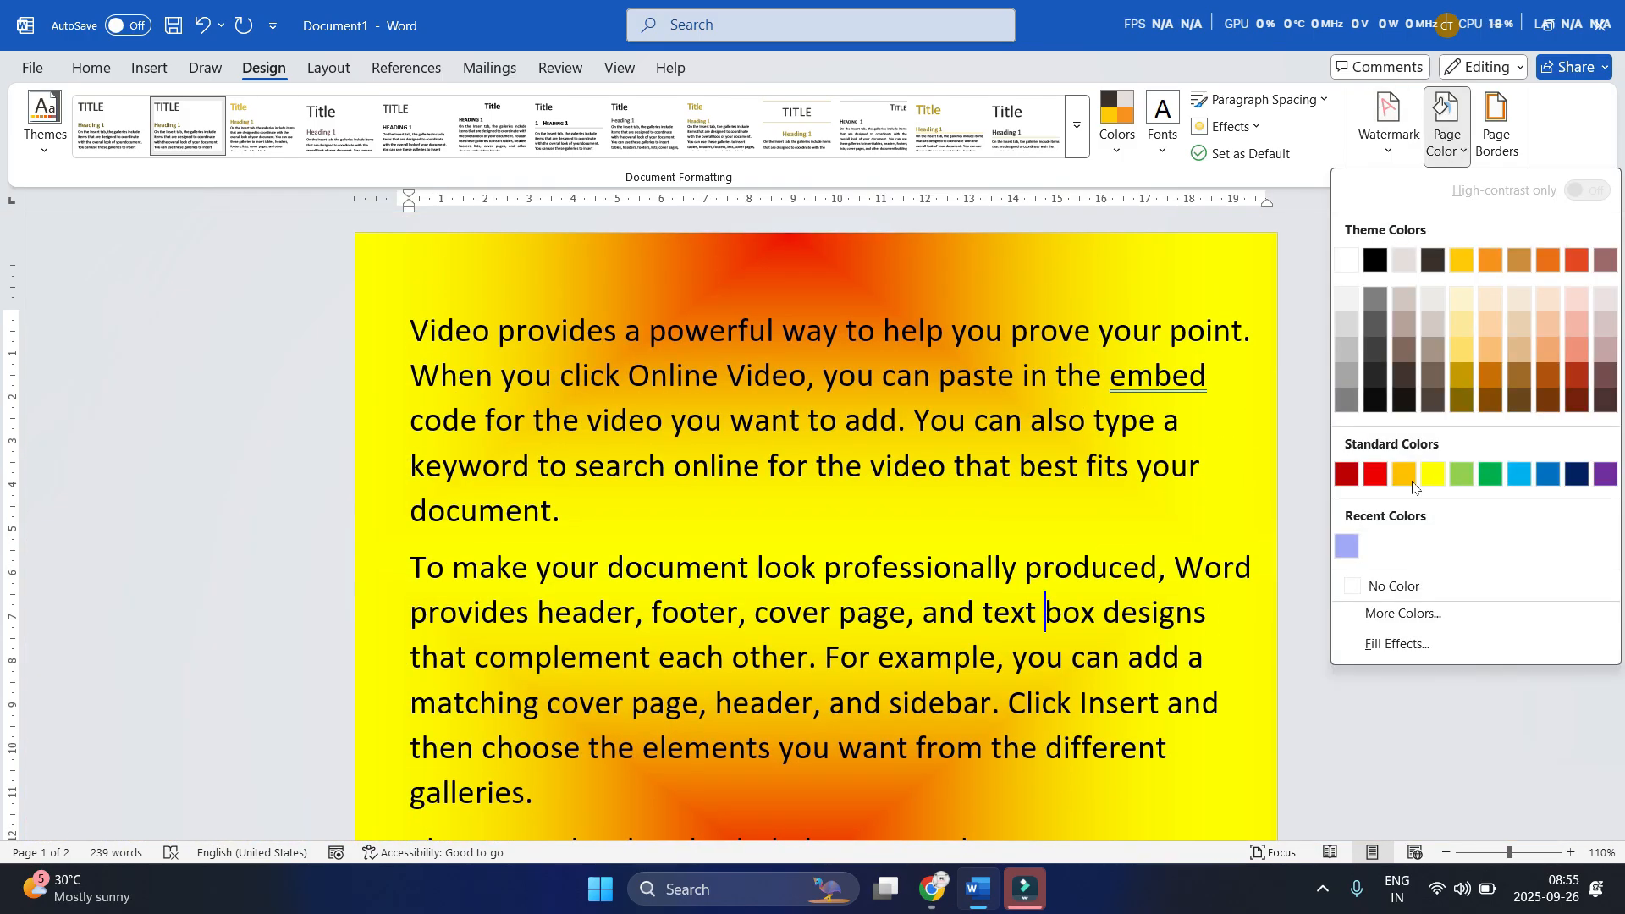
left_click(1388, 646)
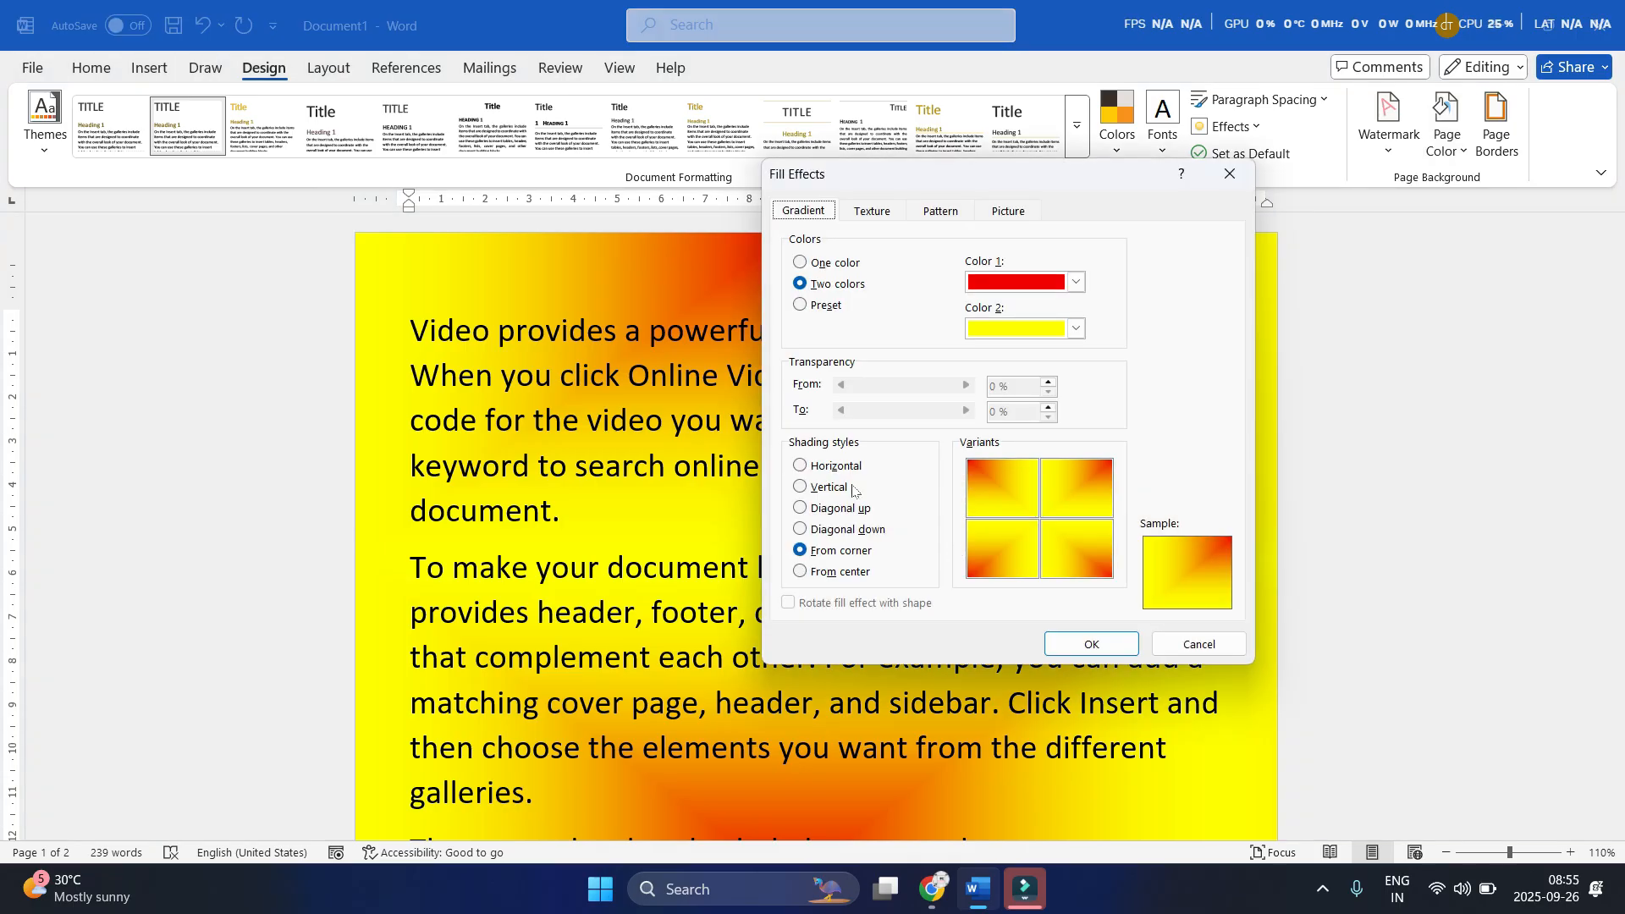
left_click(842, 488)
left_click(836, 528)
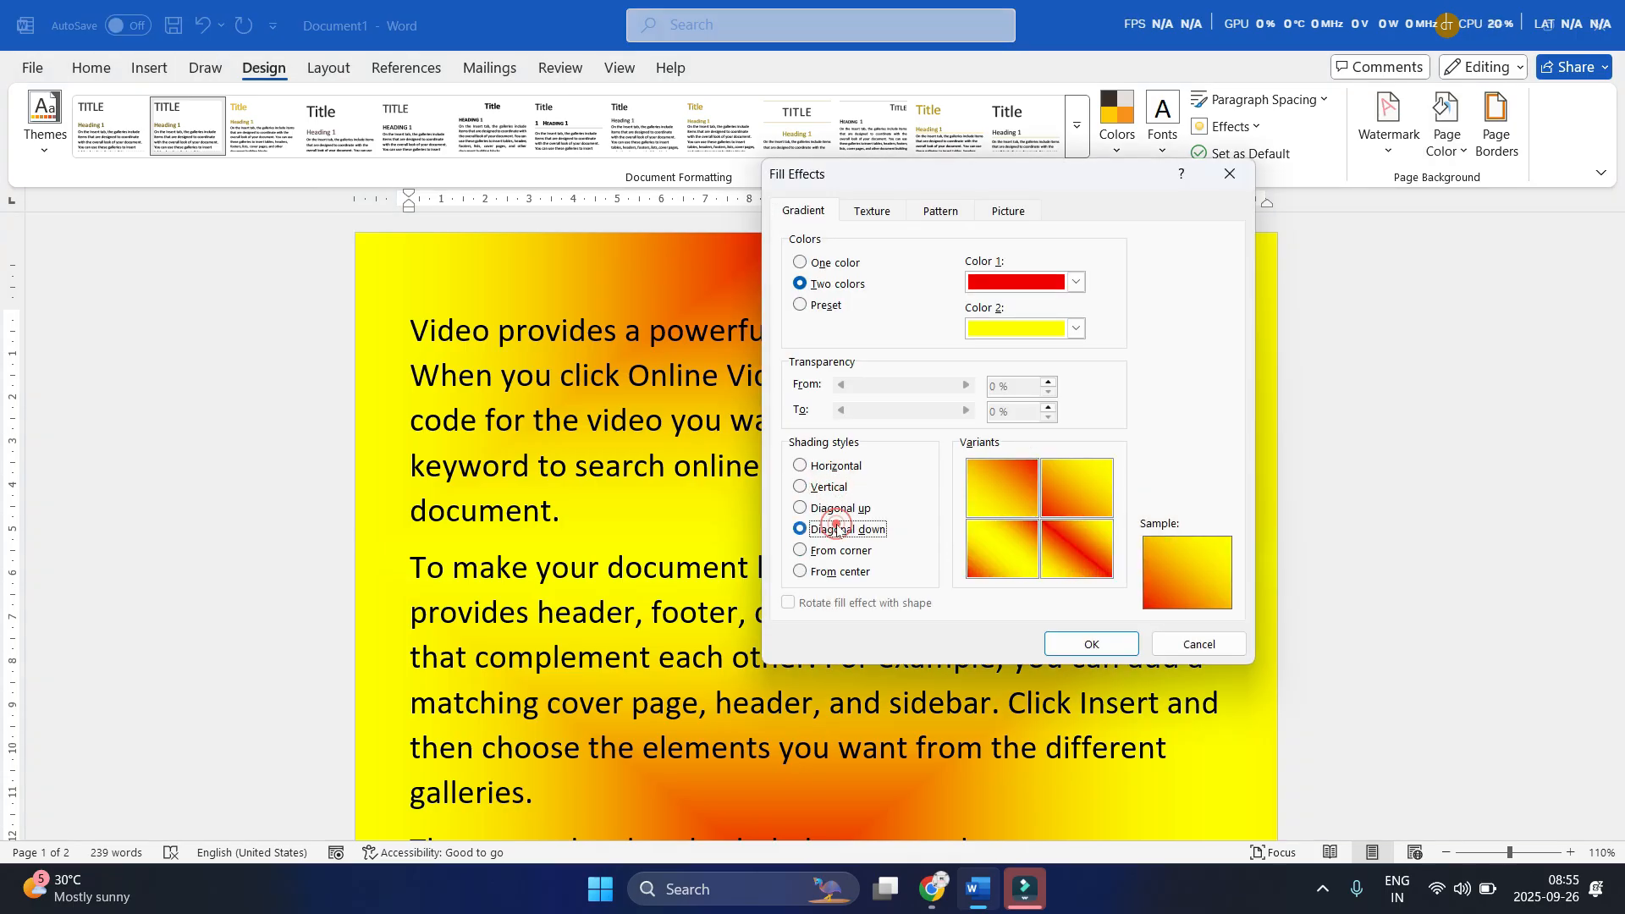
left_click(1090, 644)
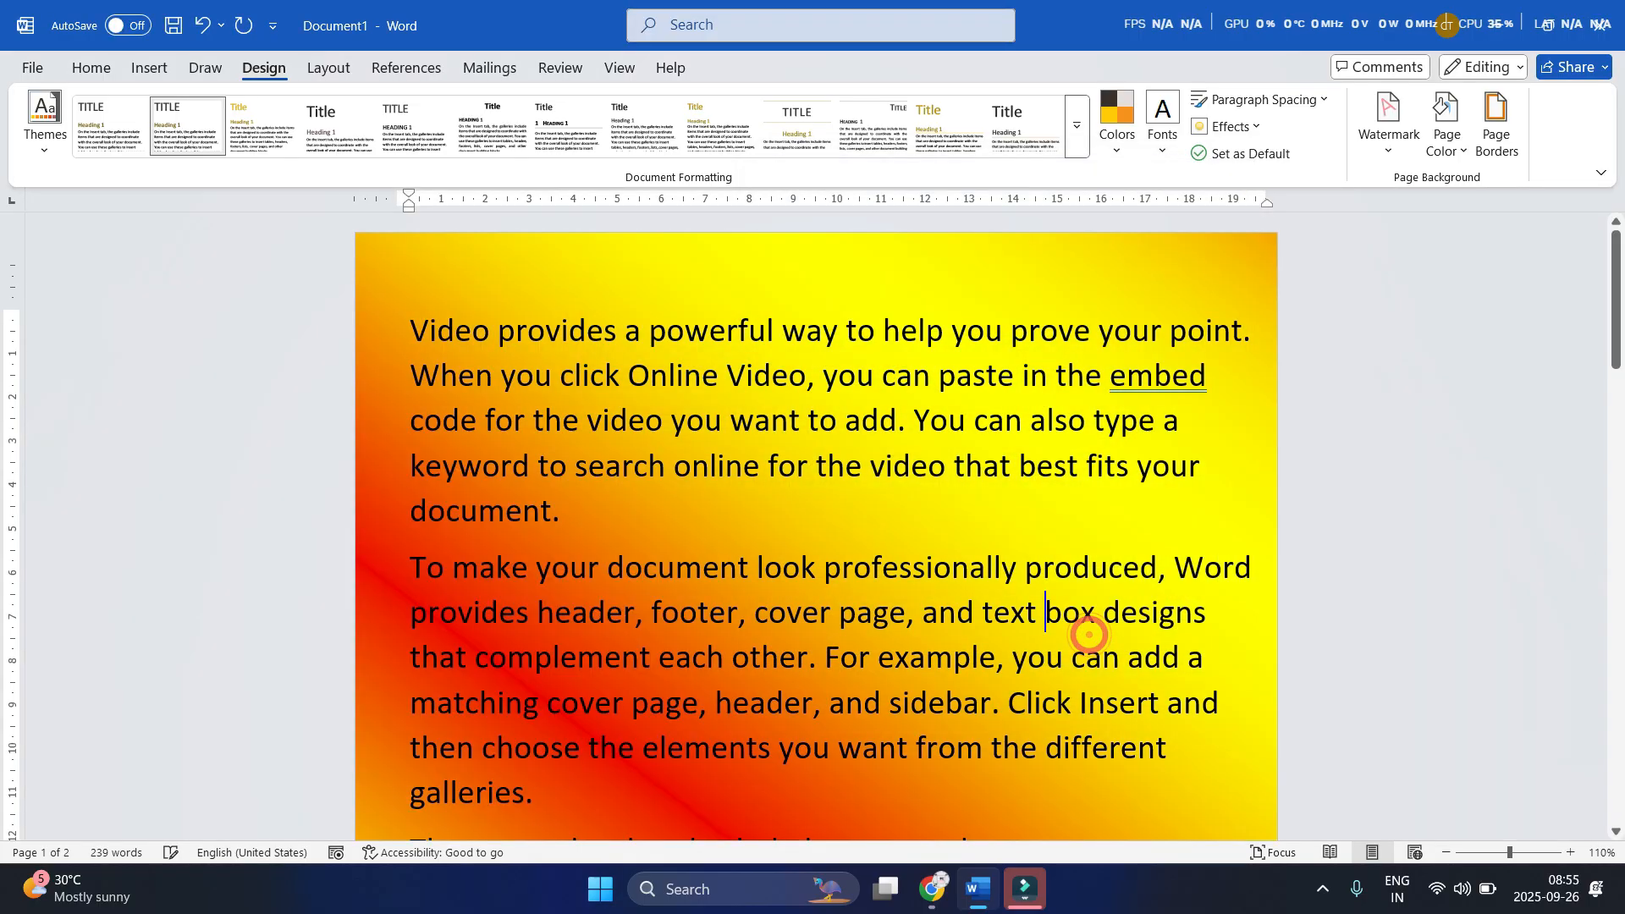
scroll(1070, 638, "down", 3)
scroll(1070, 638, "down", 3)
scroll(1070, 638, "up", 2)
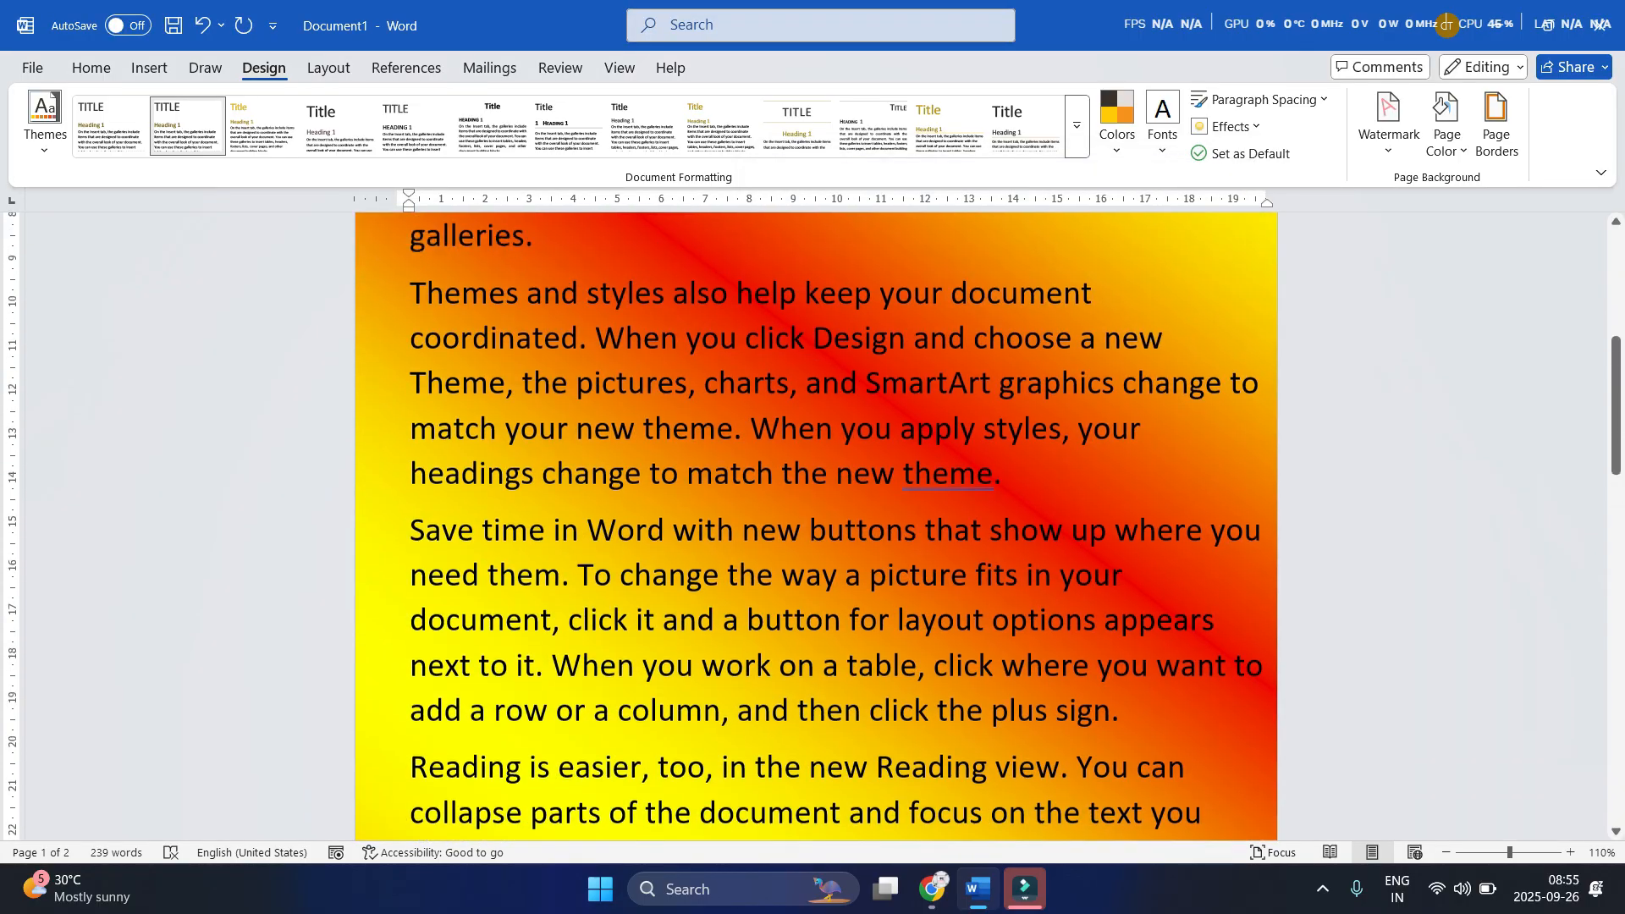
Switch the page background gradient to preset colors and preview the Nightfall and Desert presets
left_click(1447, 127)
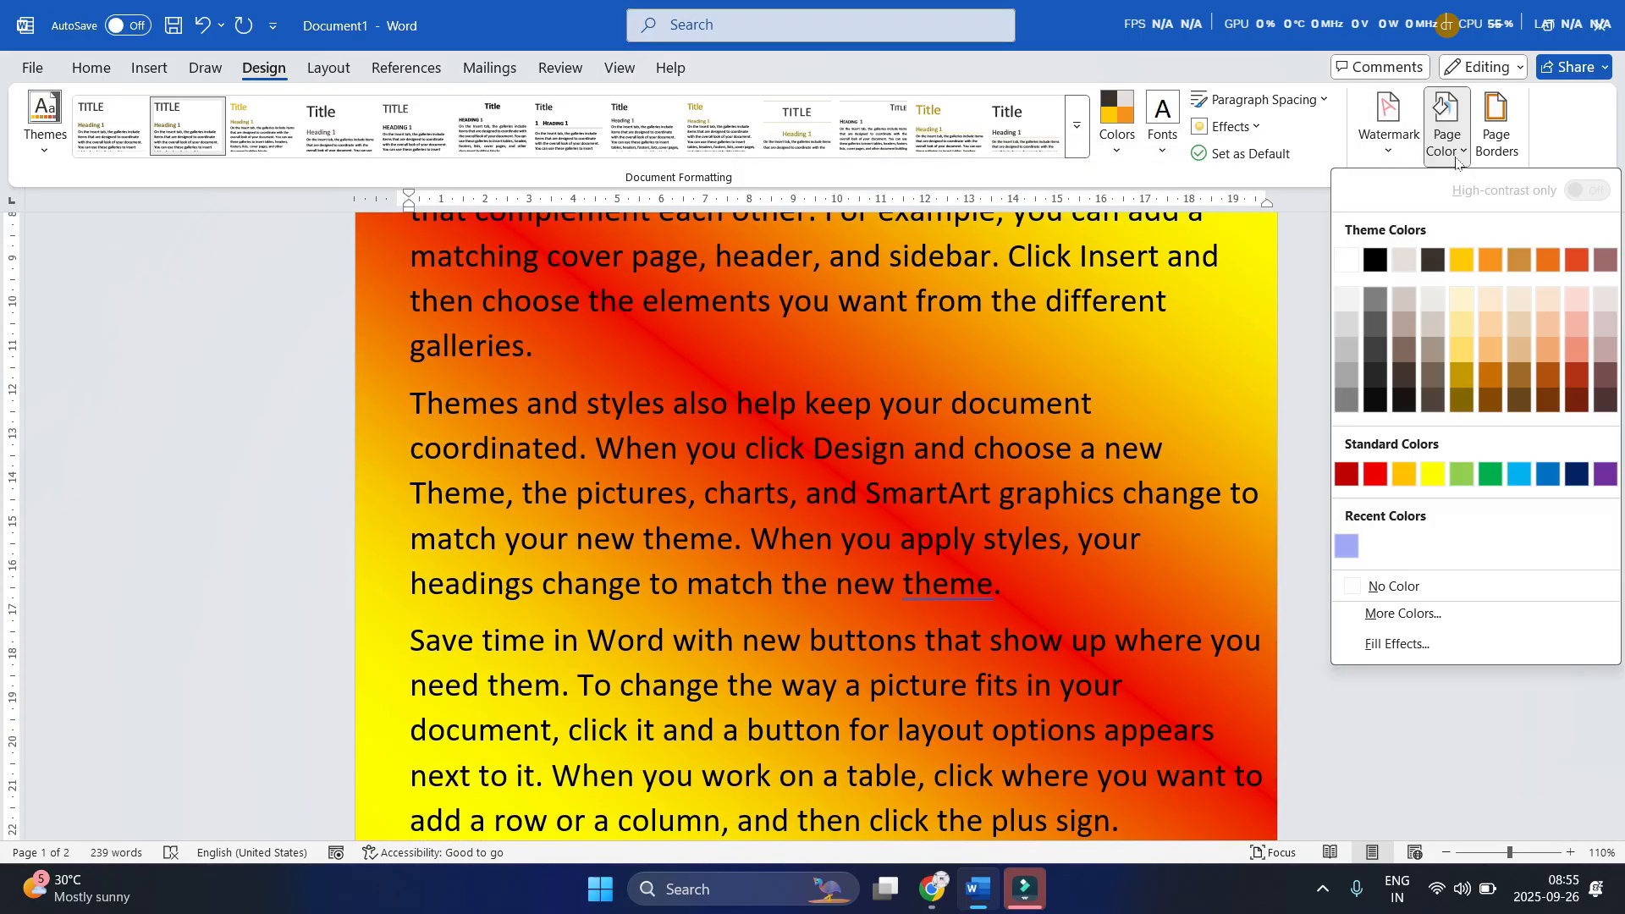
left_click(1397, 644)
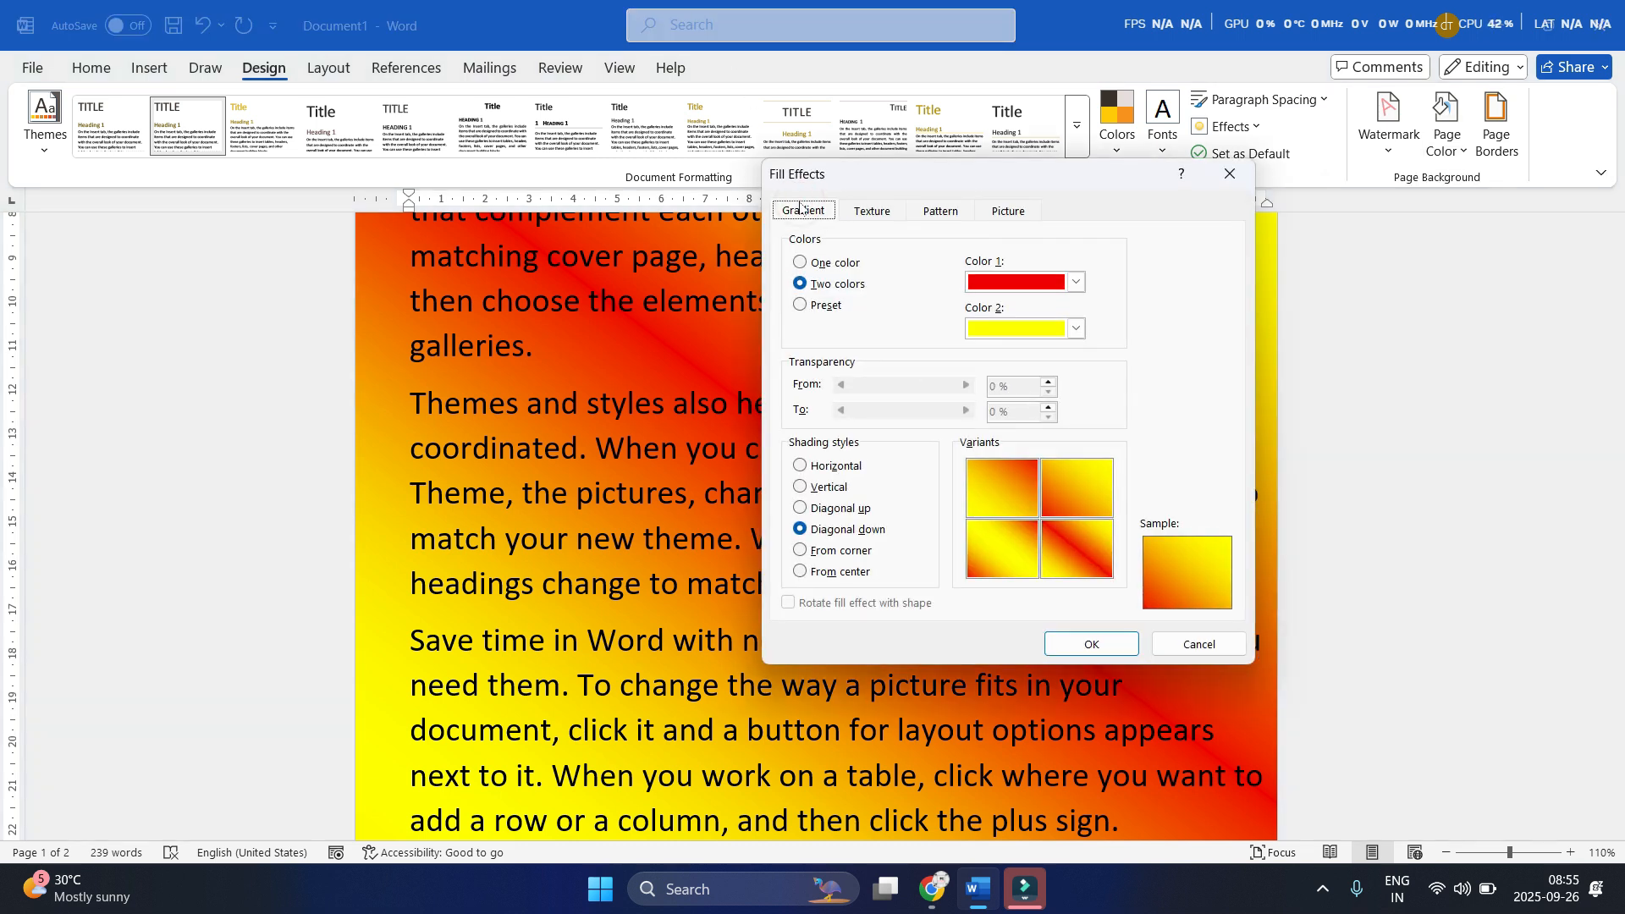
left_click(815, 307)
left_click(1091, 282)
left_click(1041, 331)
left_click(1091, 288)
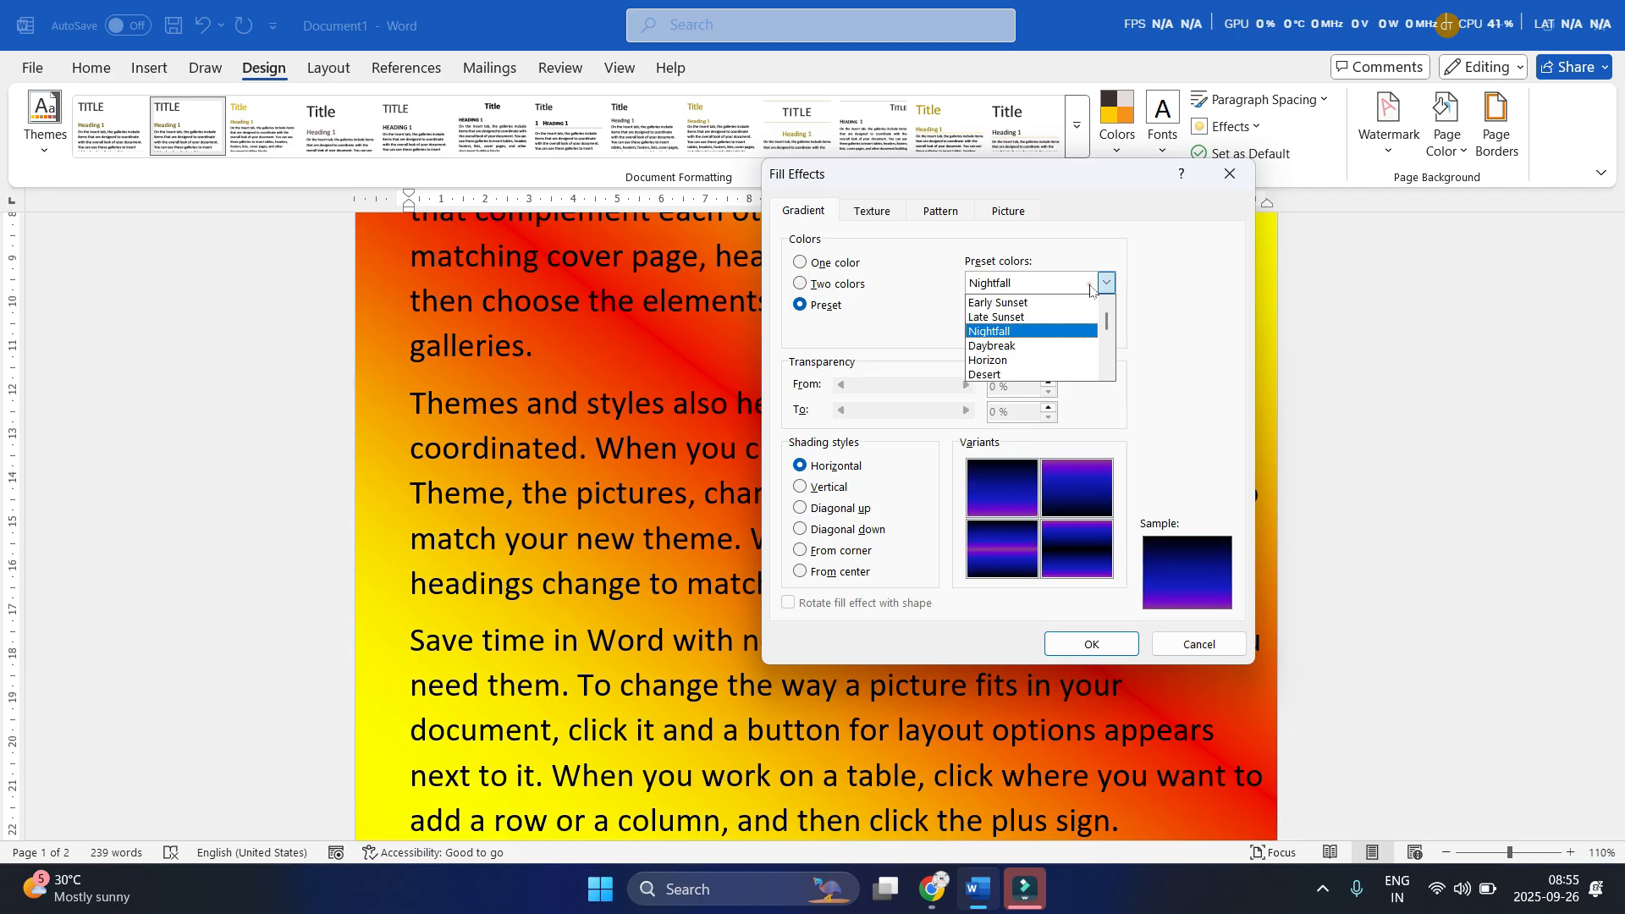
left_click(1028, 355)
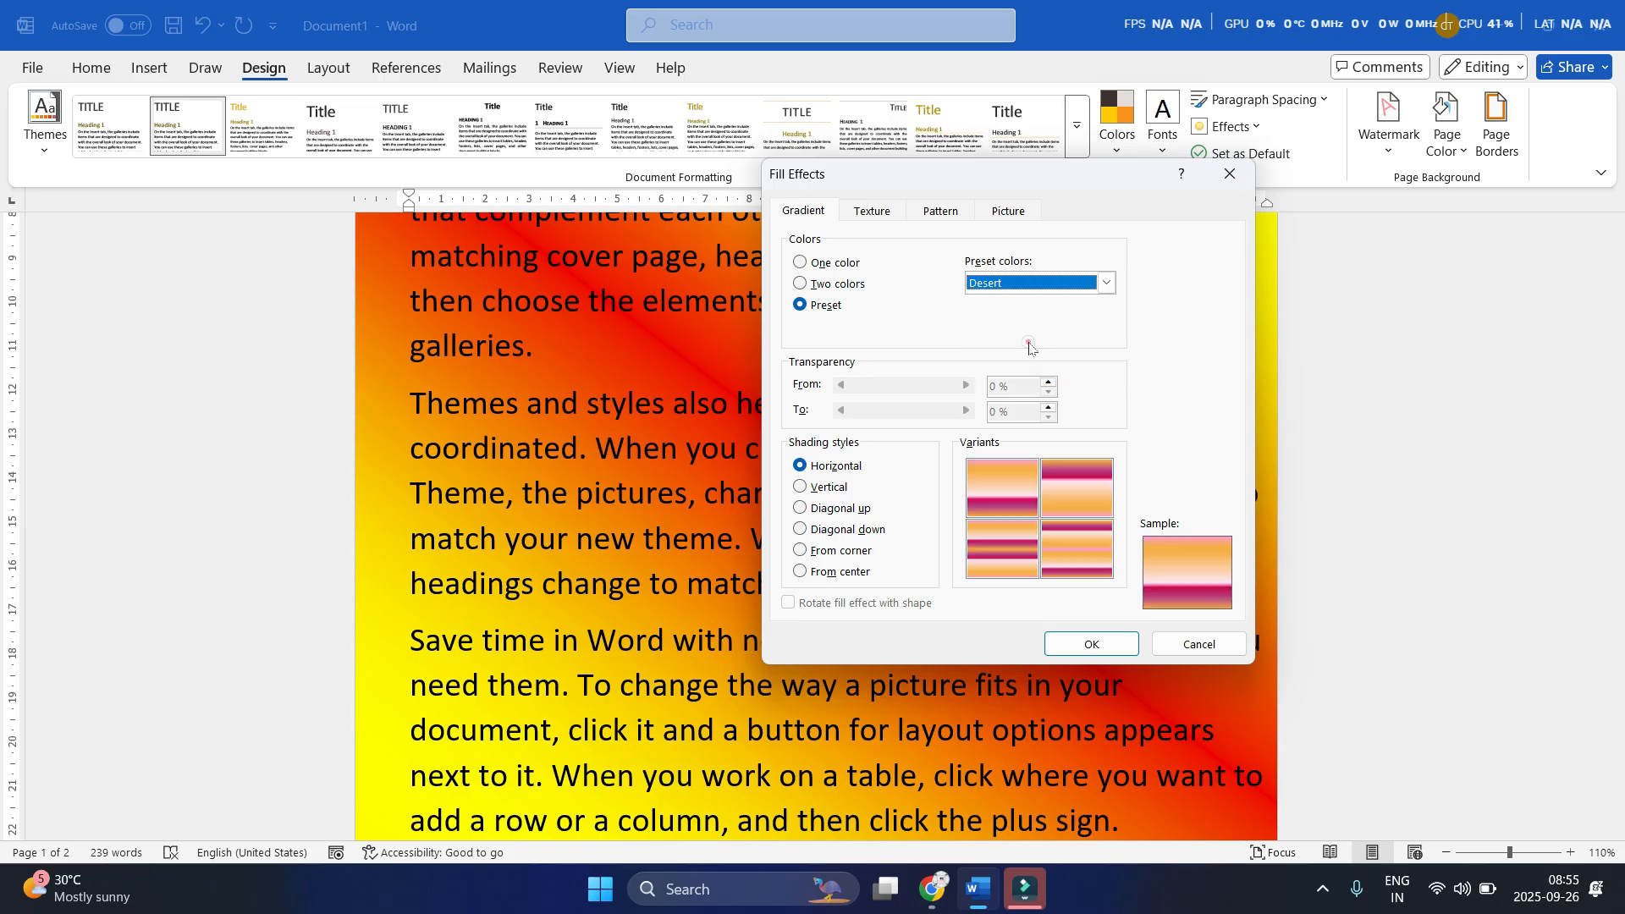
Choose the Fire preset for the gradient, apply it and review the page background
left_click(1068, 280)
left_click(1026, 362)
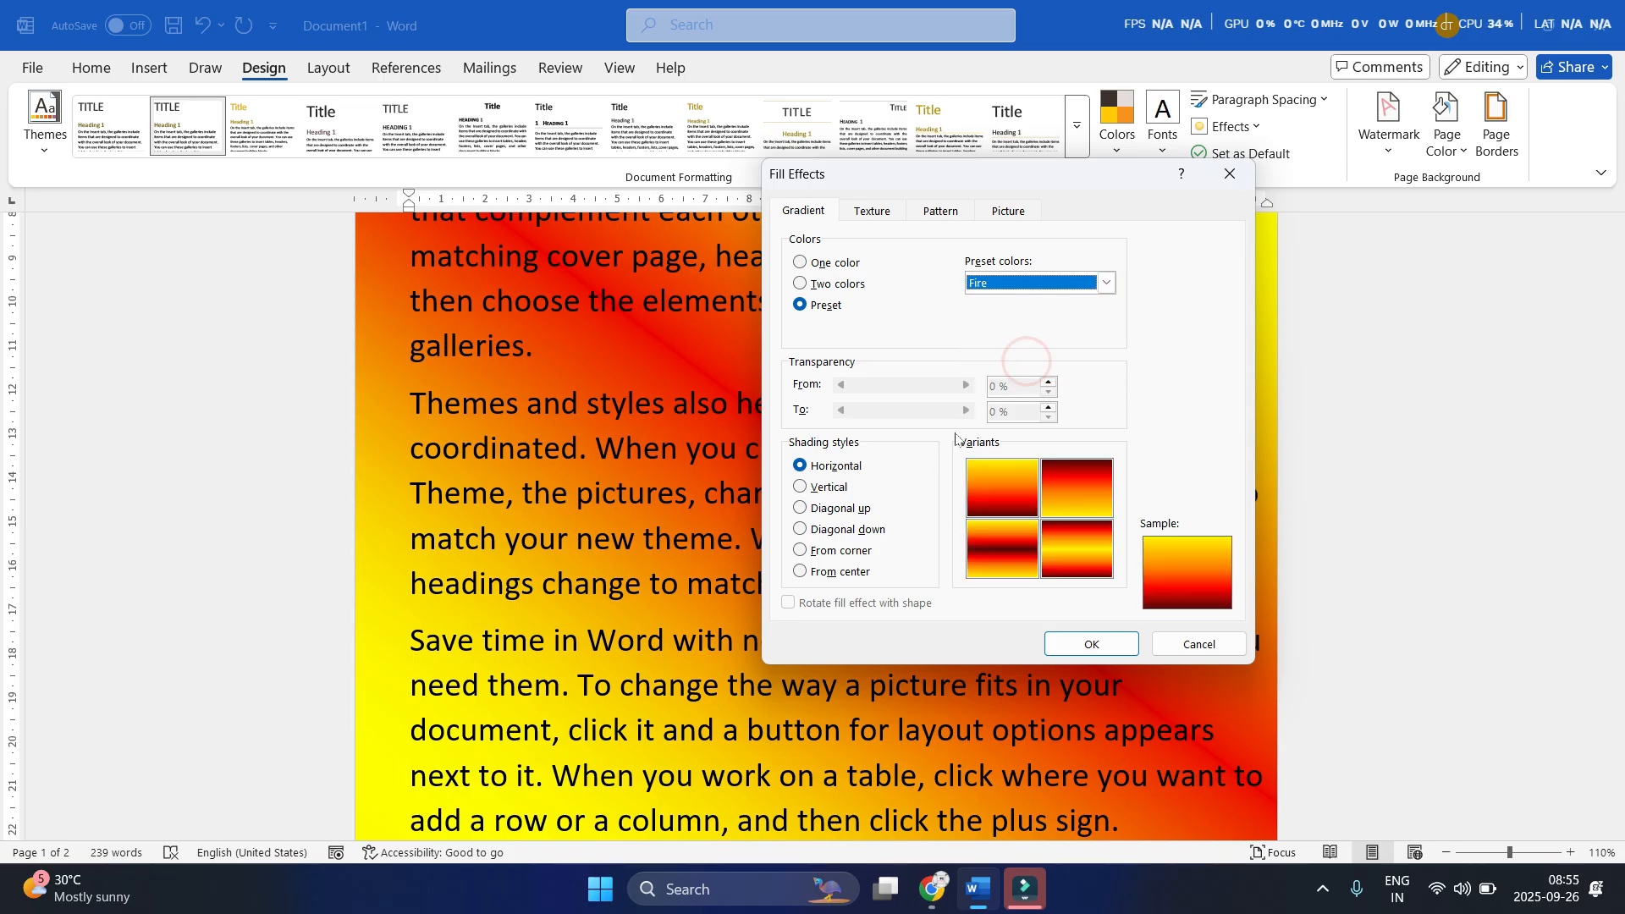
left_click(1090, 643)
scroll(1089, 634, "down", 3)
scroll(816, 526, "up", 10)
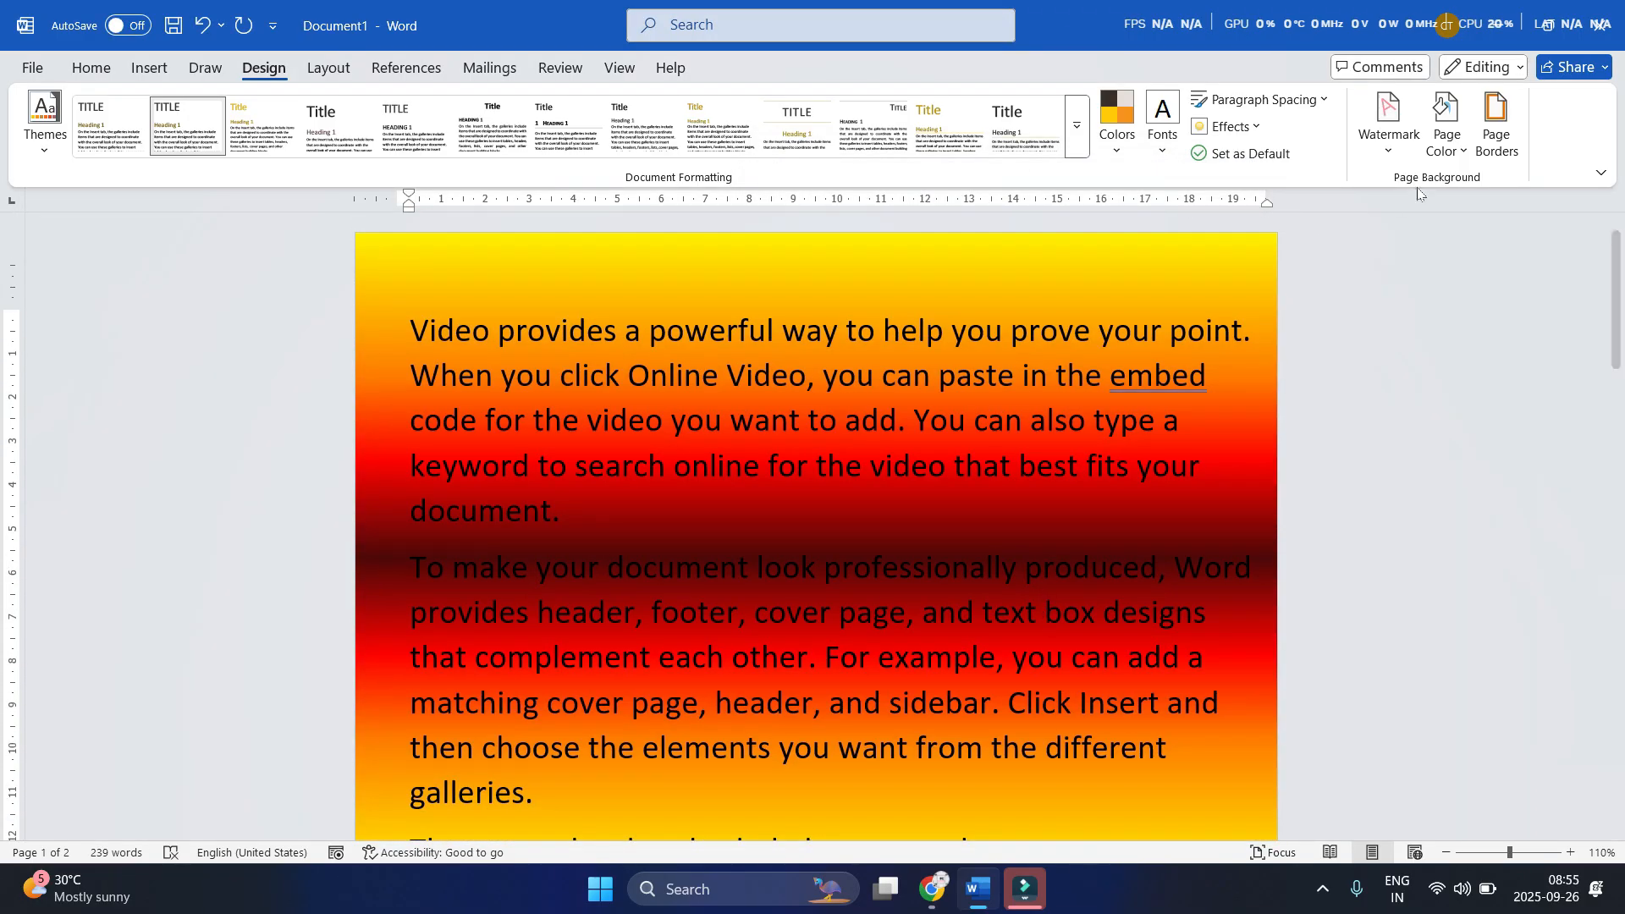
Switch the page background fill from the gradient to textures and preview the Sand texture
left_click(1442, 157)
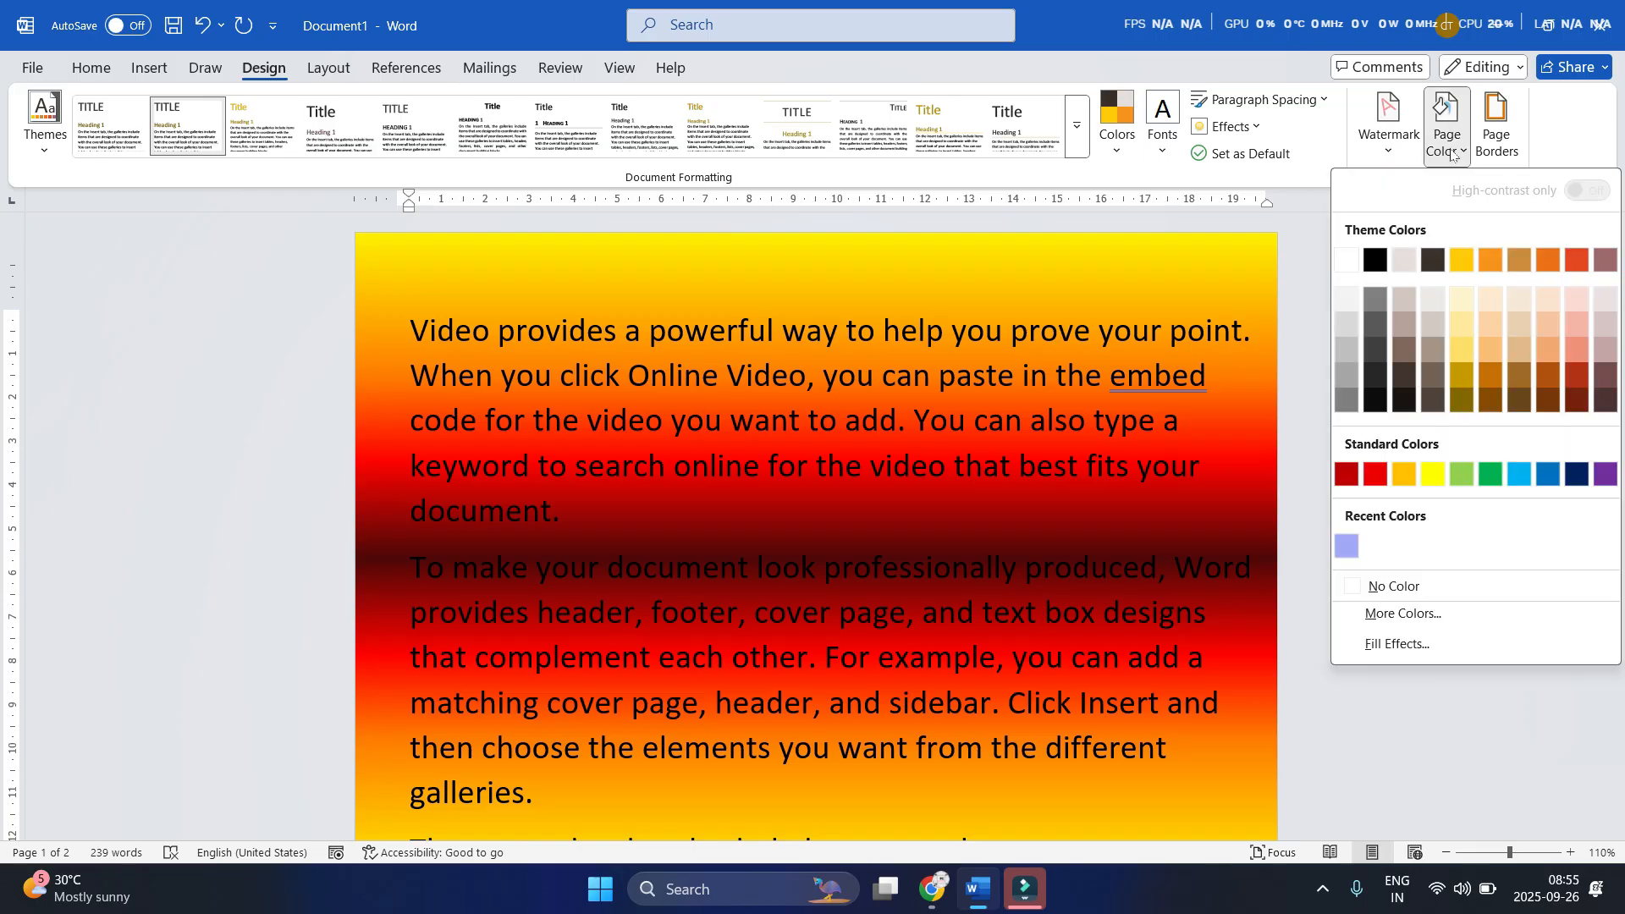
left_click(1388, 644)
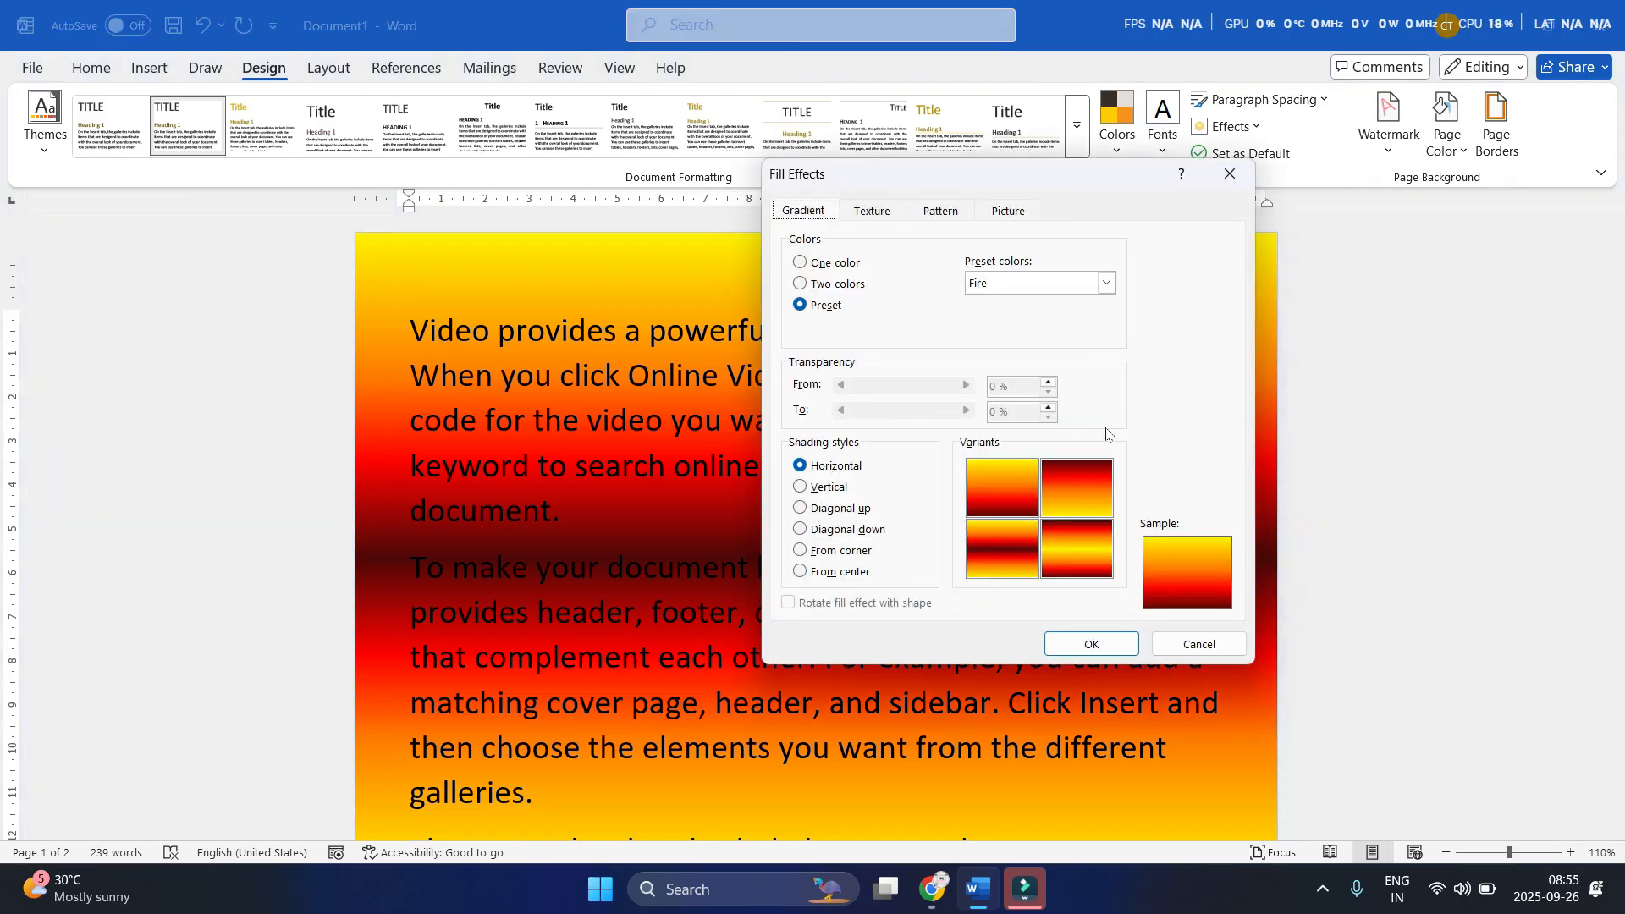
left_click_drag(998, 183, 1032, 185)
left_click(890, 210)
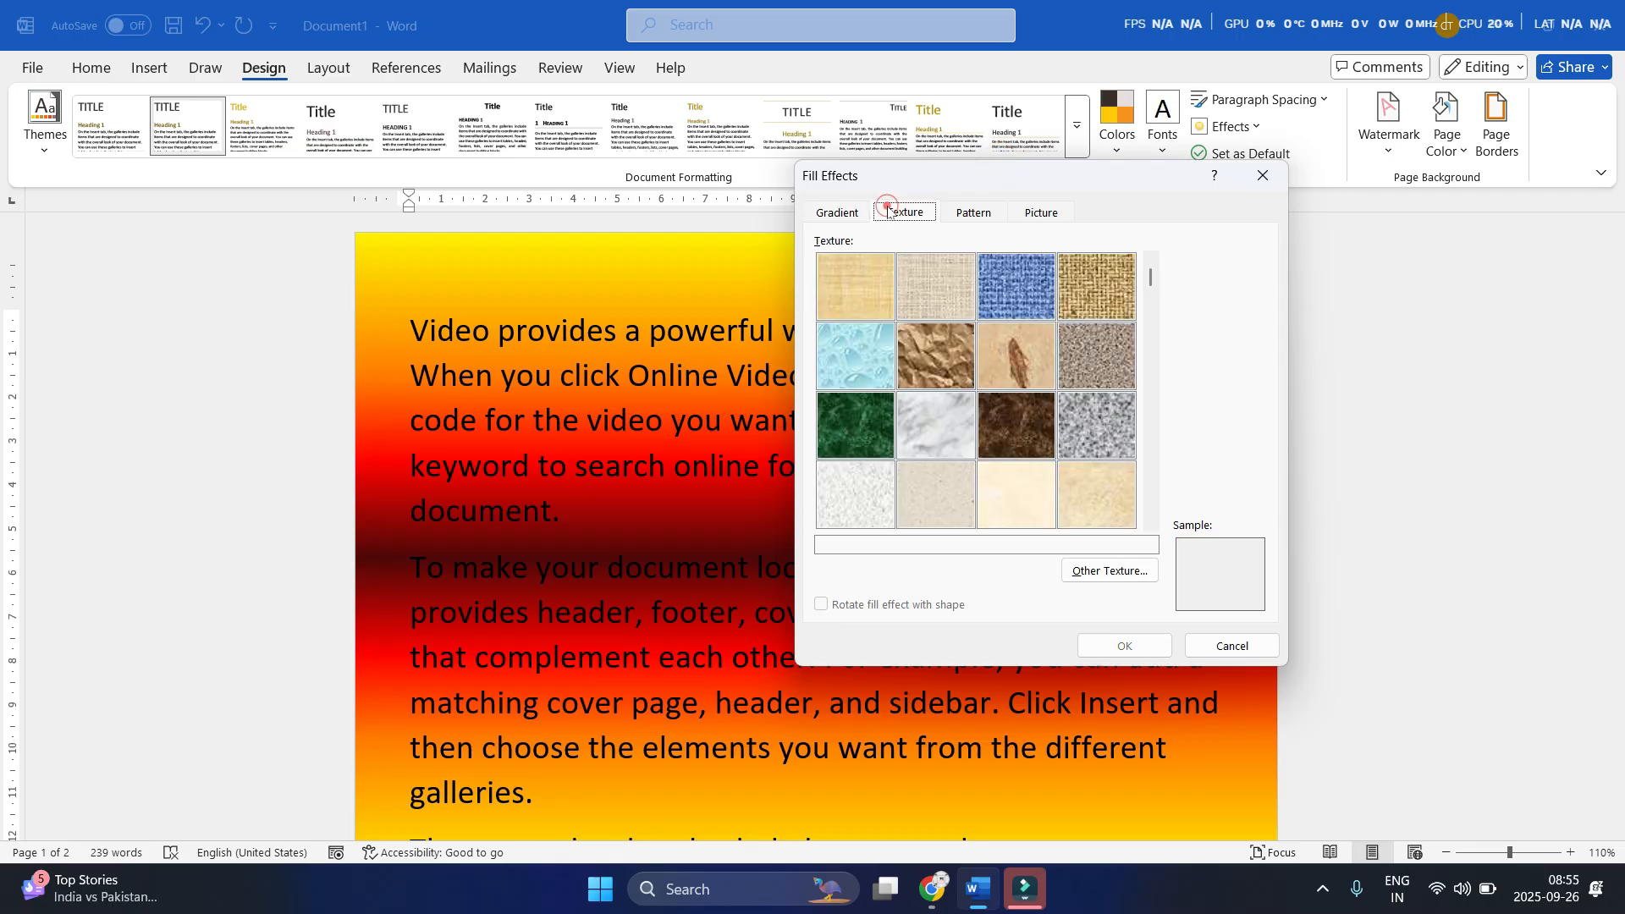
left_click(1063, 347)
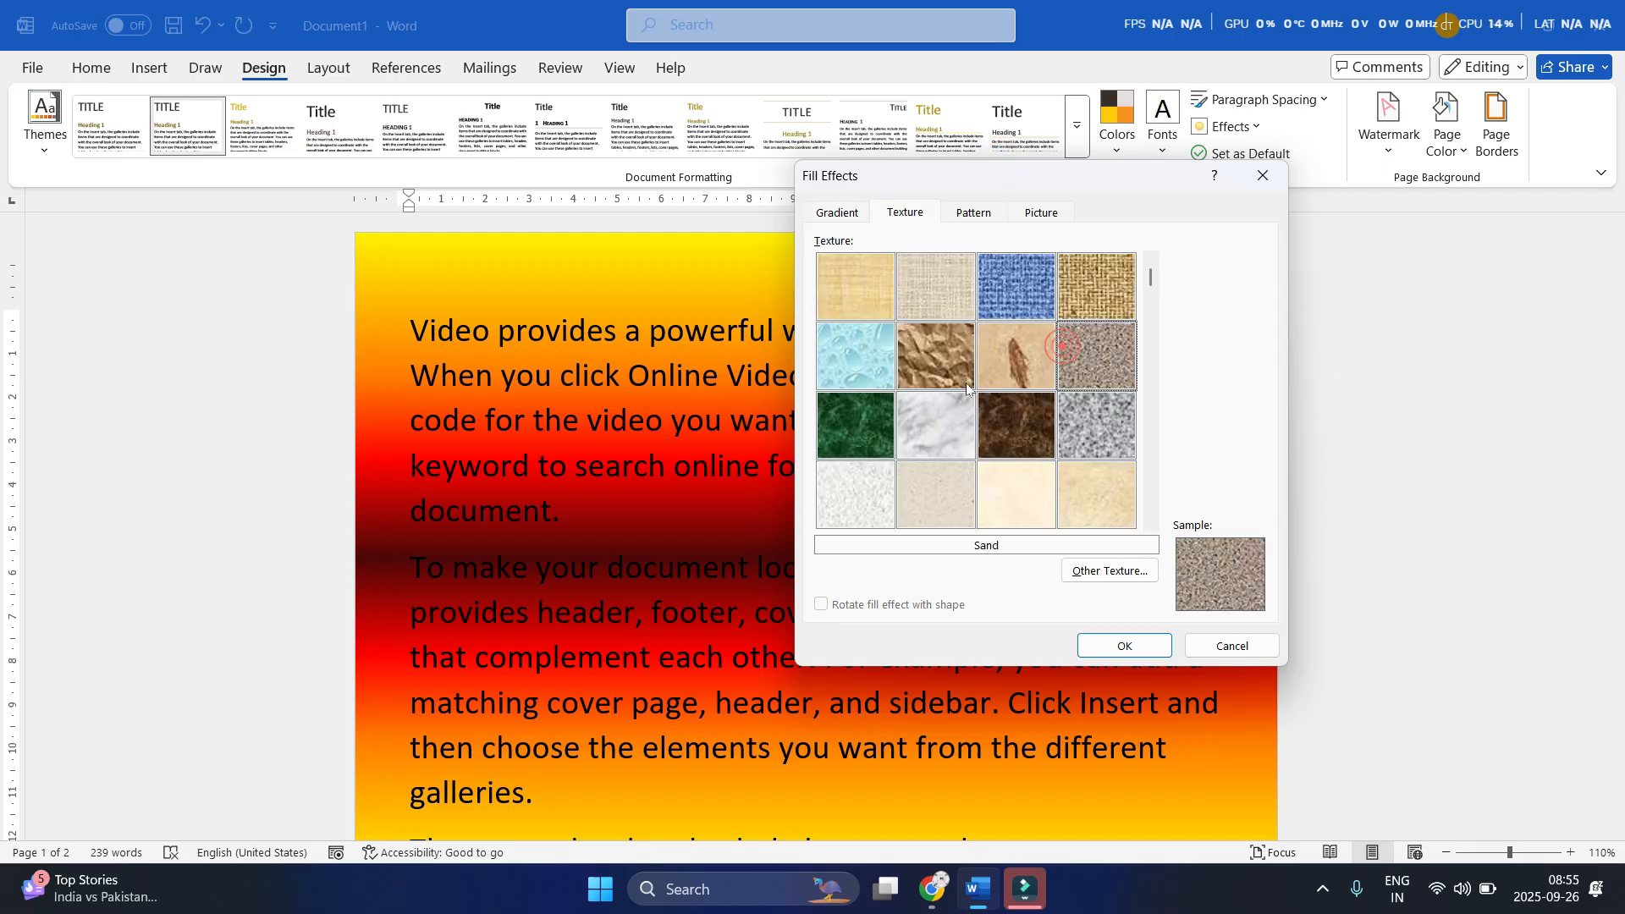
Choose the Fish fossil texture, apply it to the page background and look over the page
left_click_drag(1149, 293, 1150, 325)
scroll(1151, 282, "down", 1)
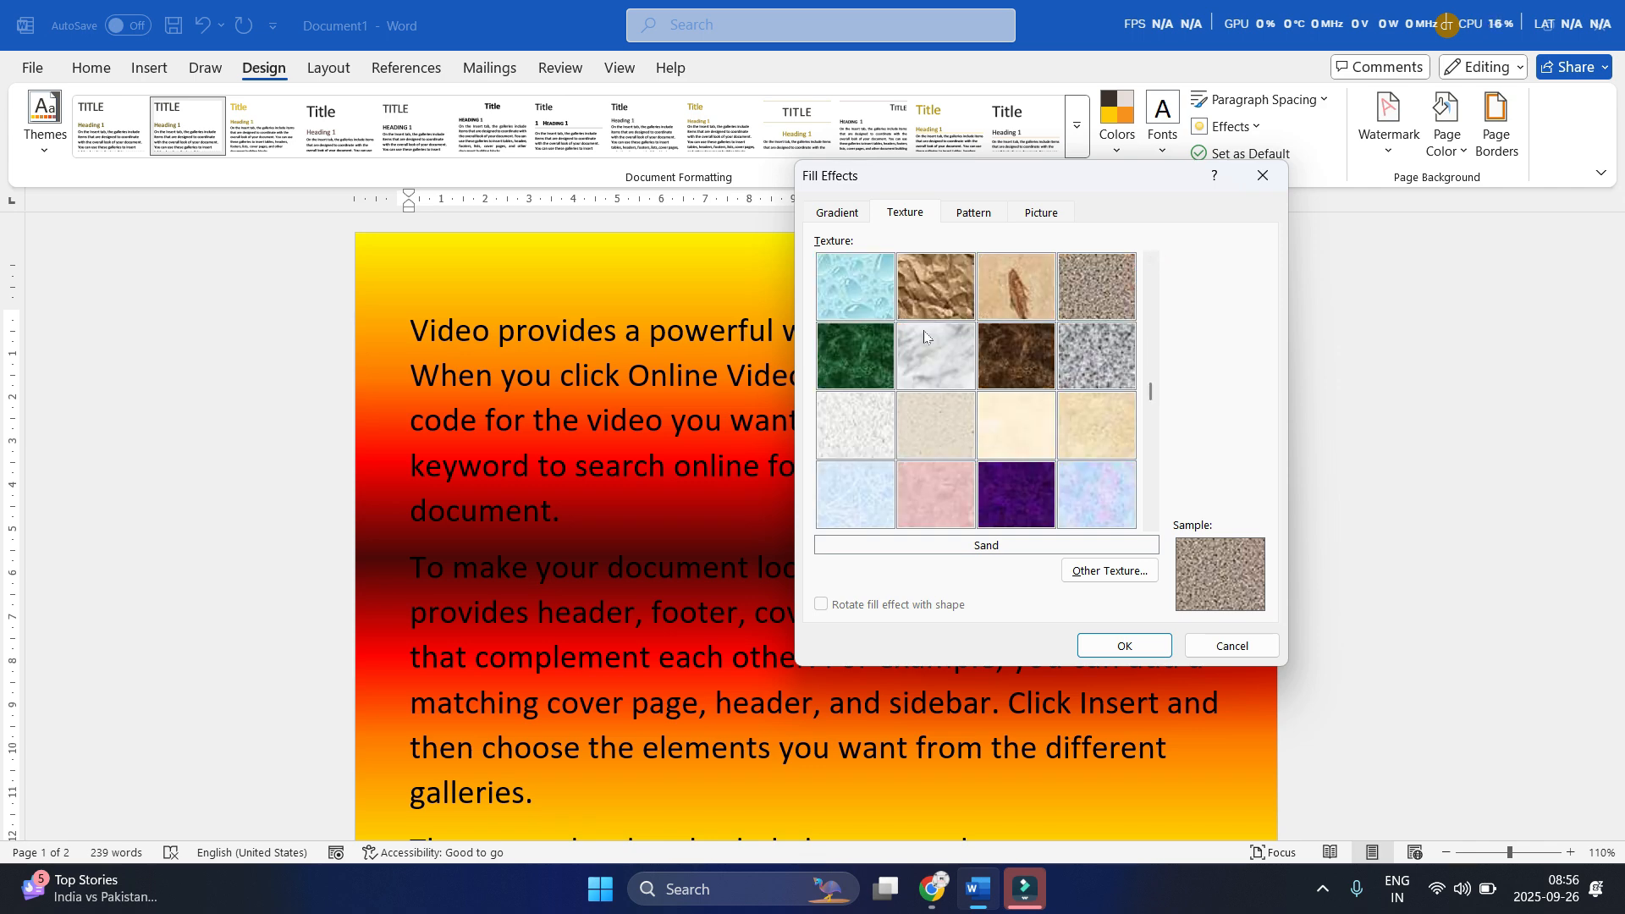
left_click(1002, 294)
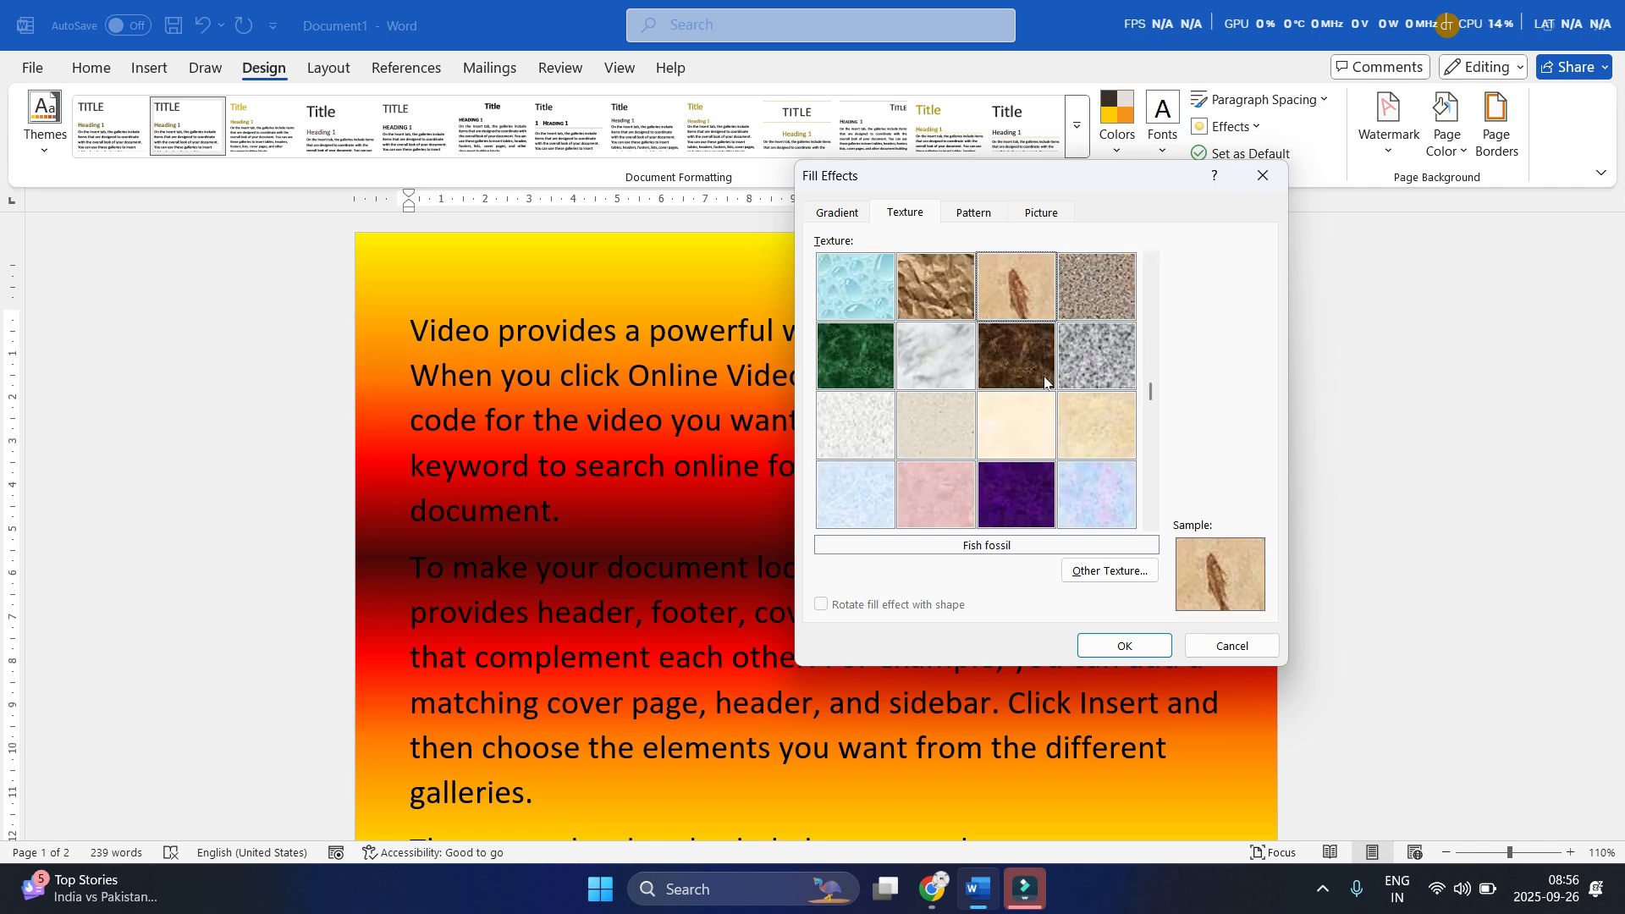
left_click(1132, 647)
scroll(1045, 612, "down", 5)
scroll(1045, 611, "up", 5)
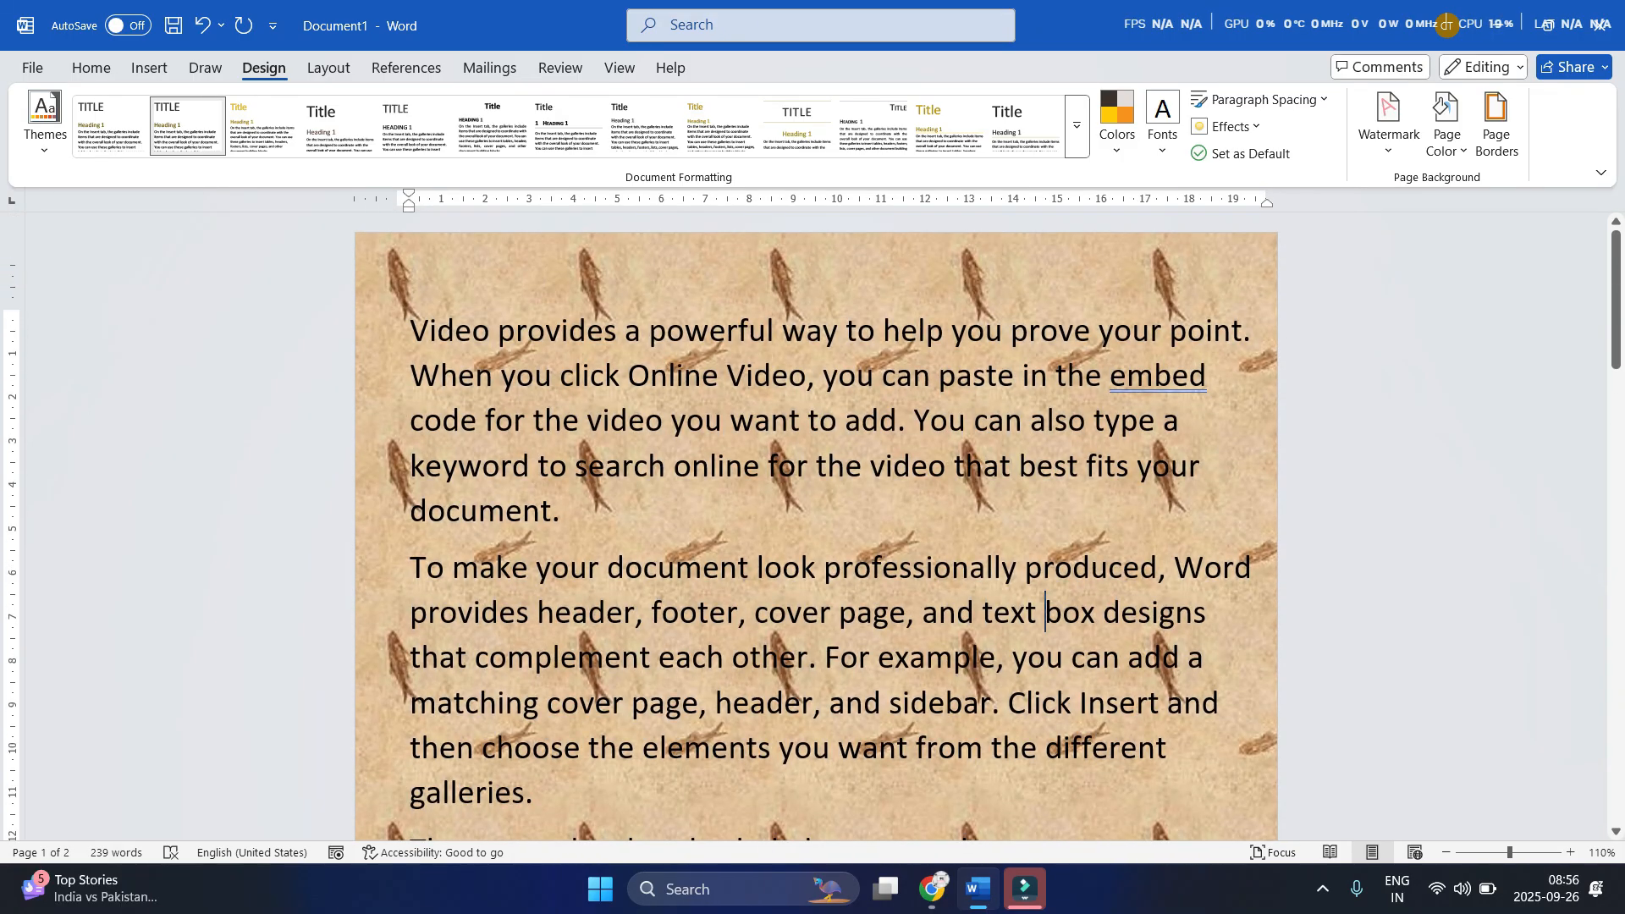
Switch the page background fill to the Vertical stripes: Narrow pattern and set its foreground color to yellow
left_click(1436, 151)
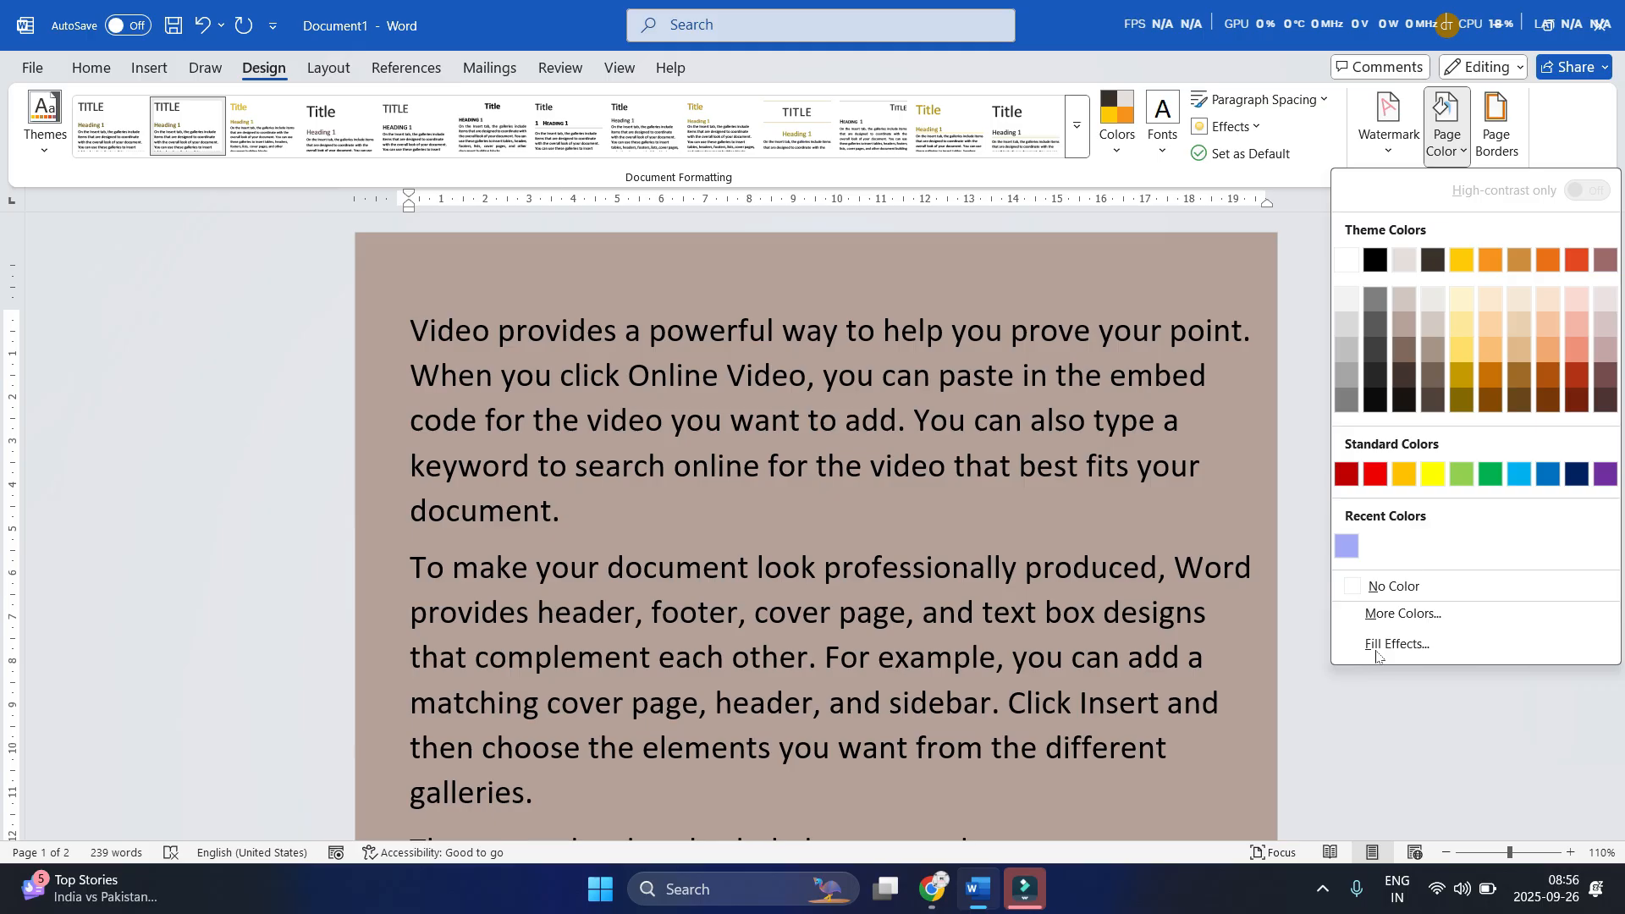
left_click(1376, 644)
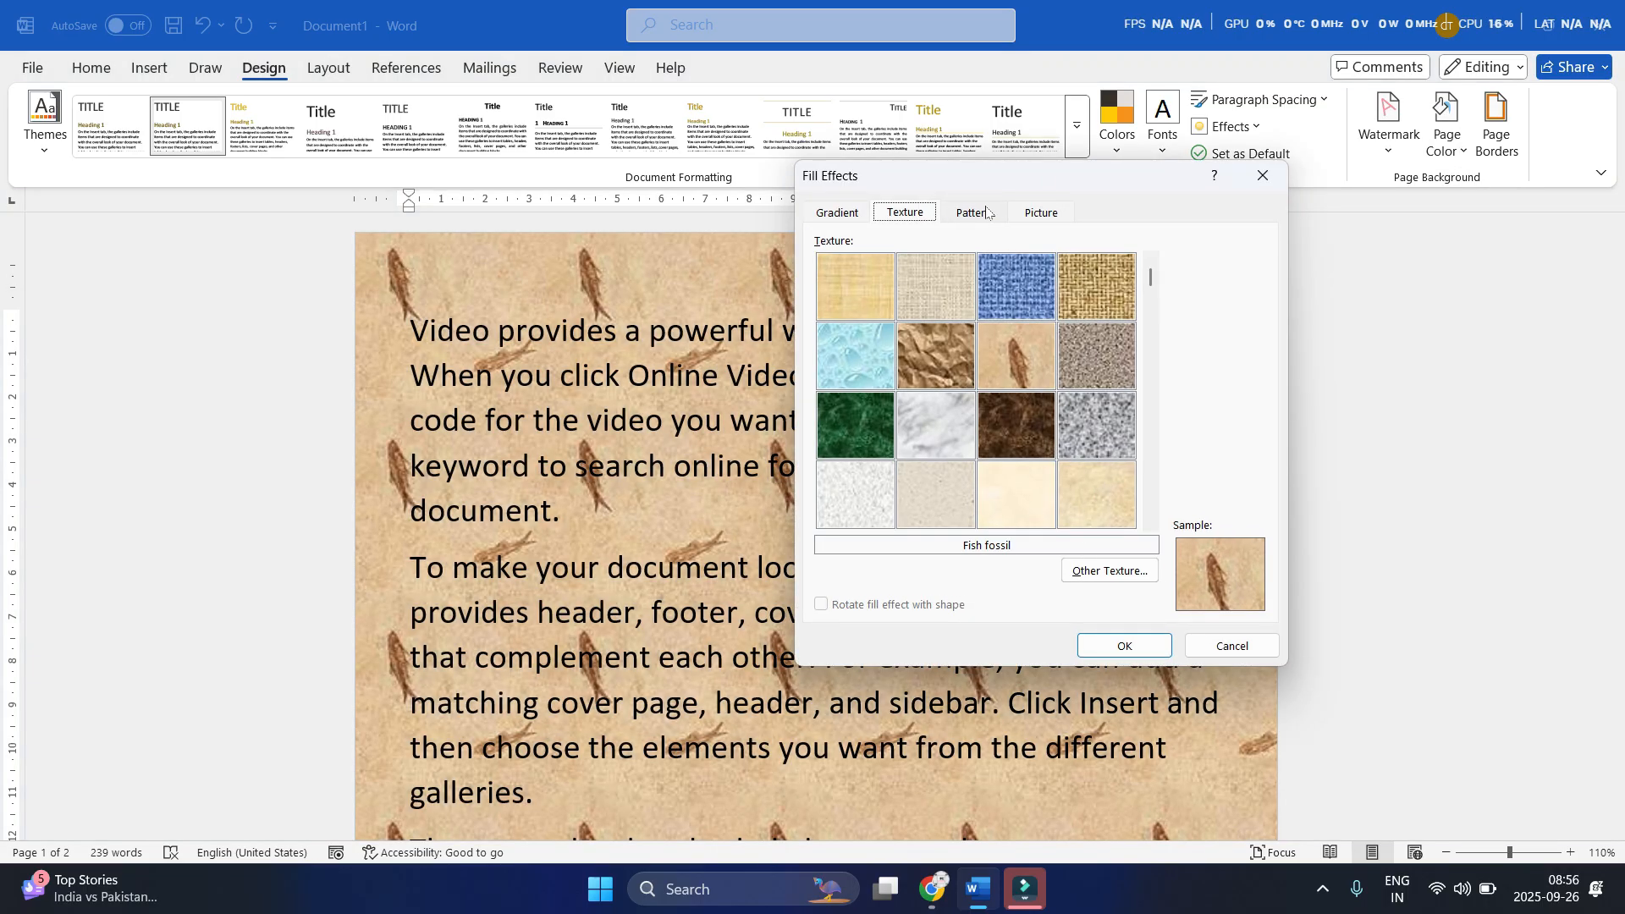
left_click(950, 219)
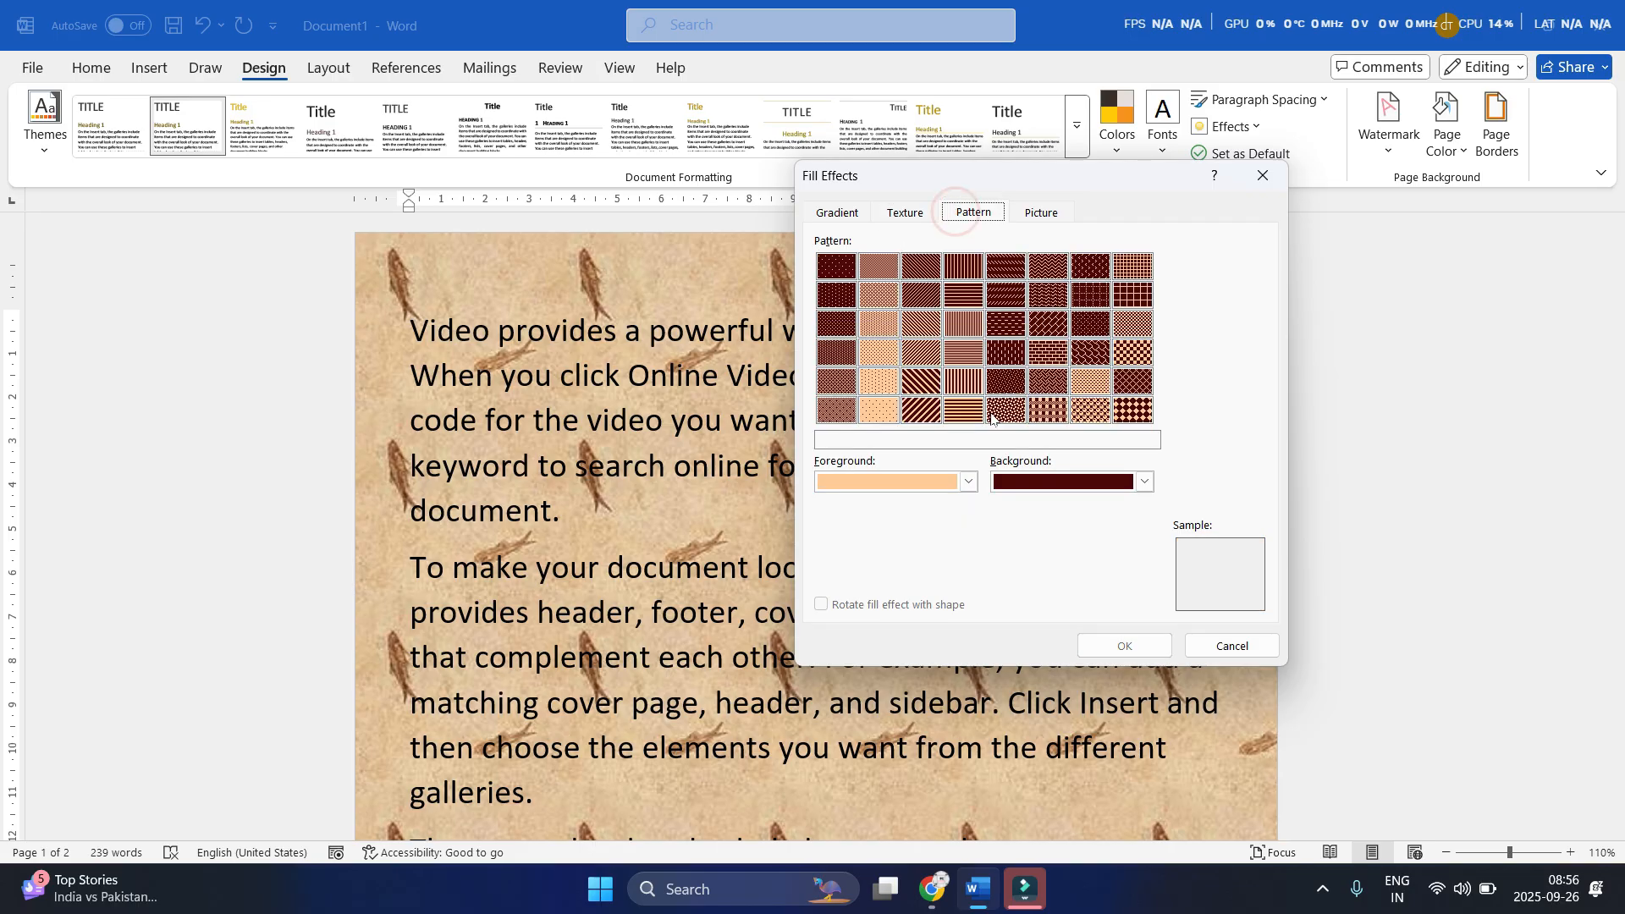
left_click(973, 331)
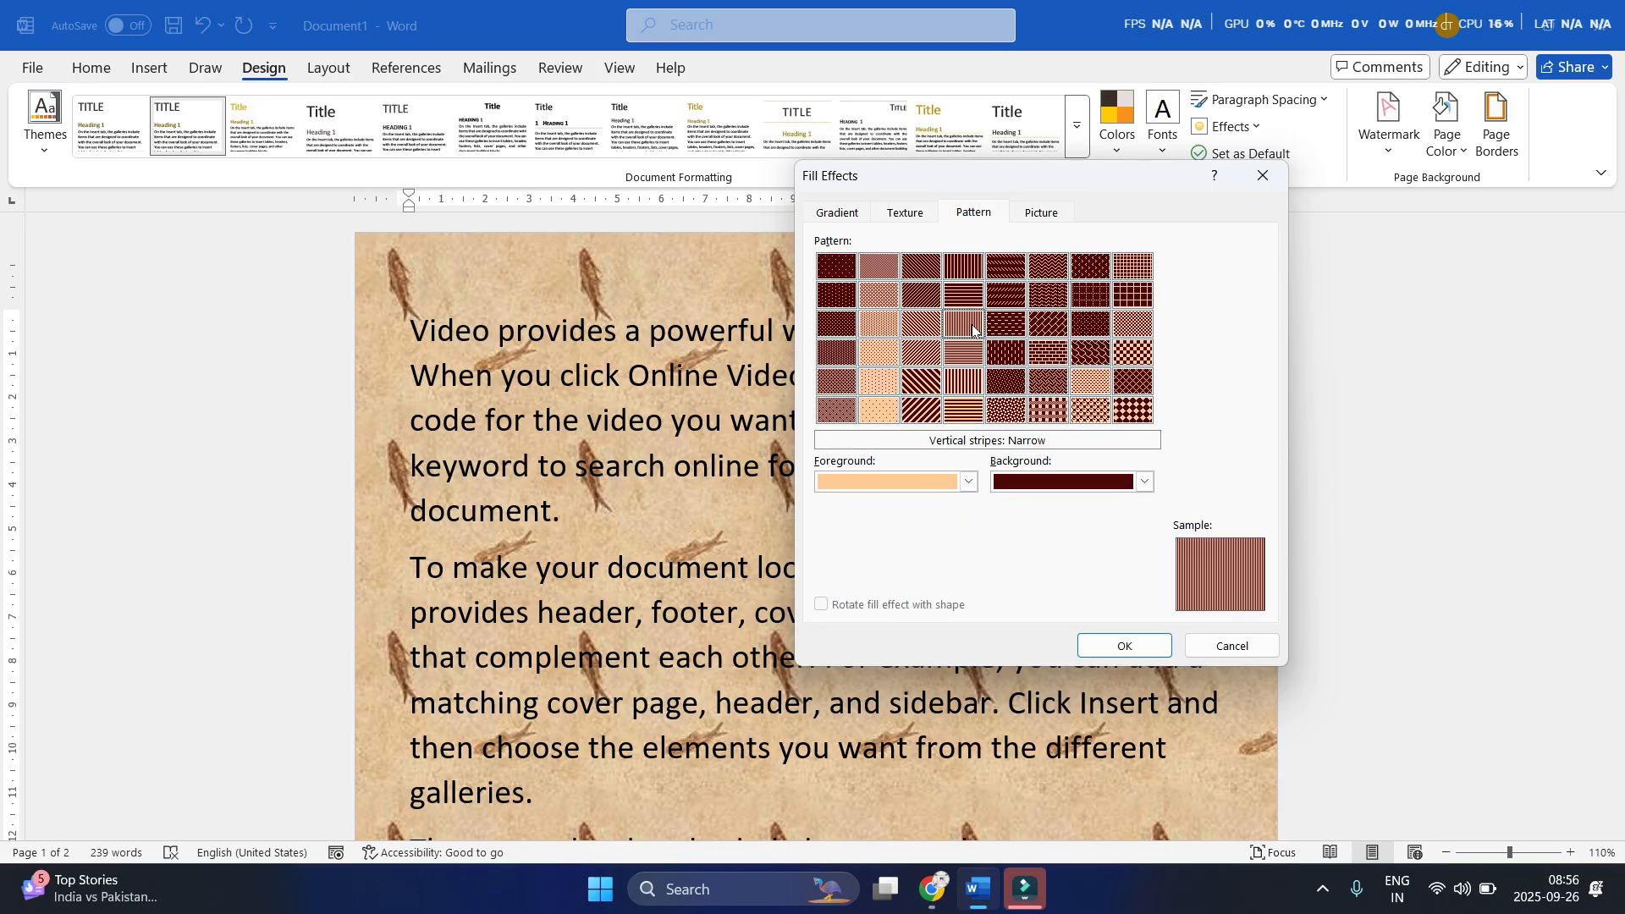
left_click(969, 481)
left_click(911, 344)
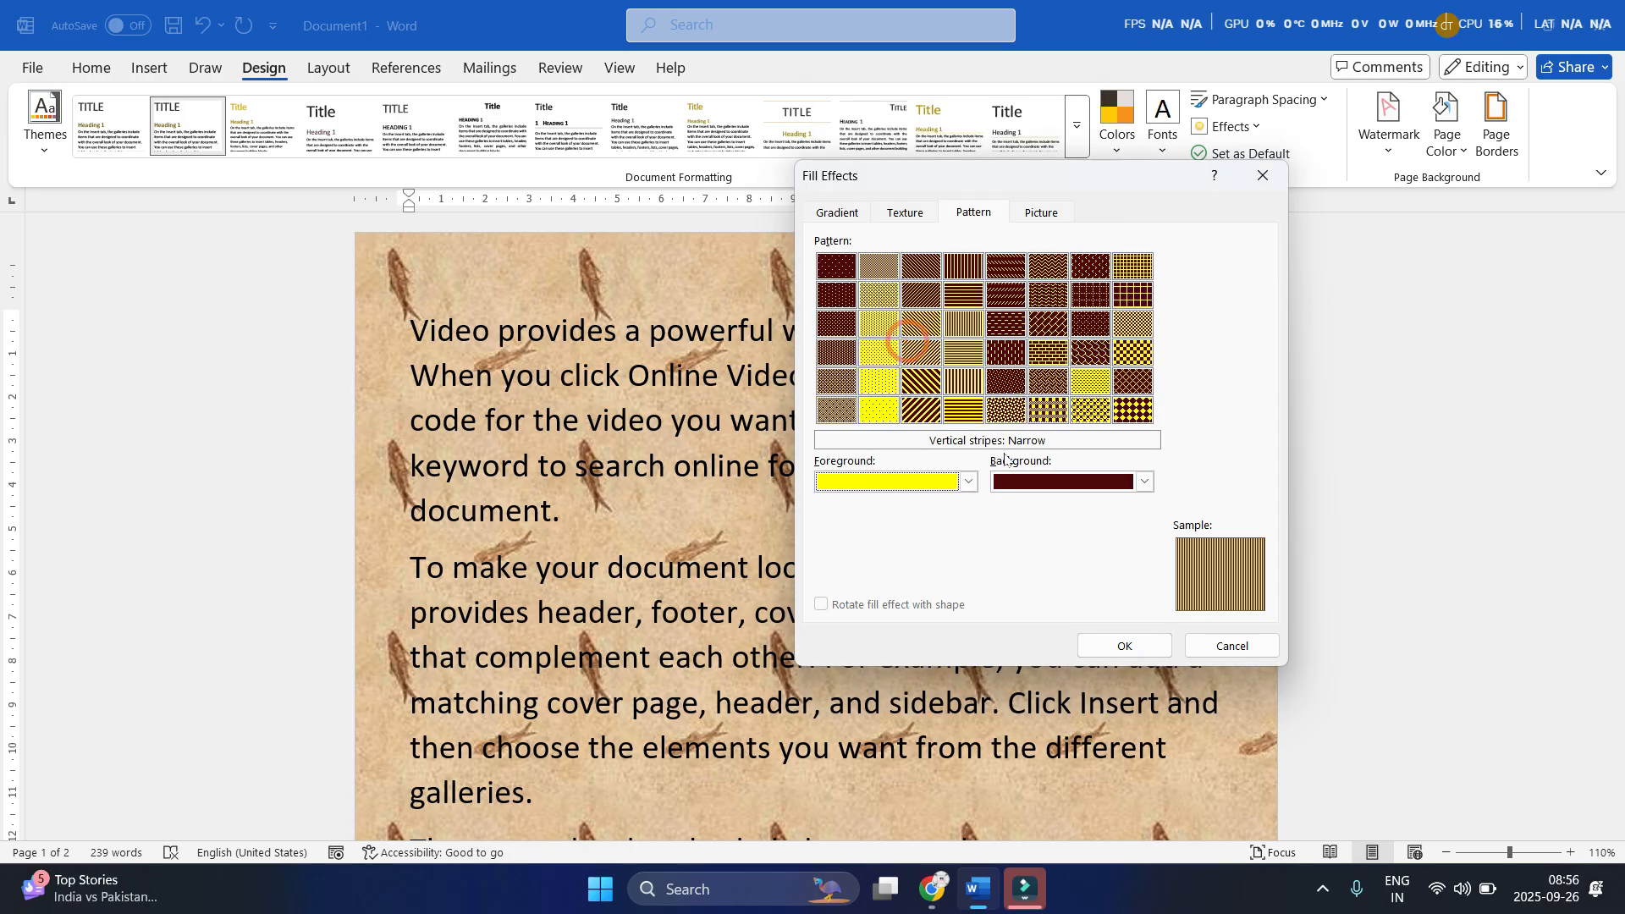
Try light blue as the pattern's background color and settle on red instead
left_click(1046, 481)
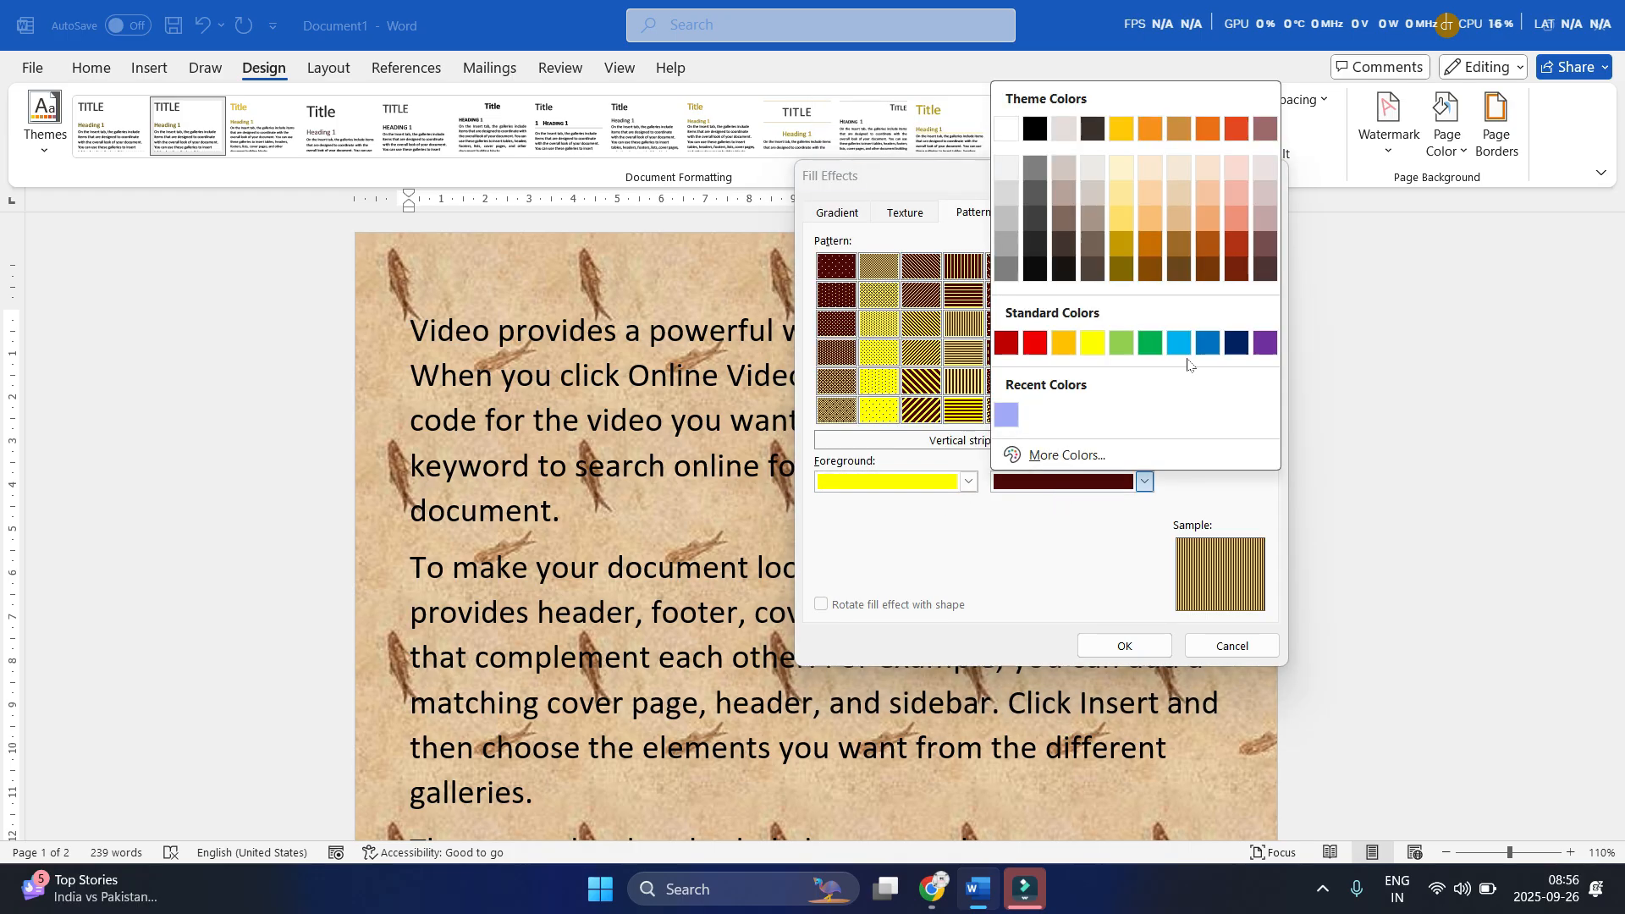
left_click(1179, 345)
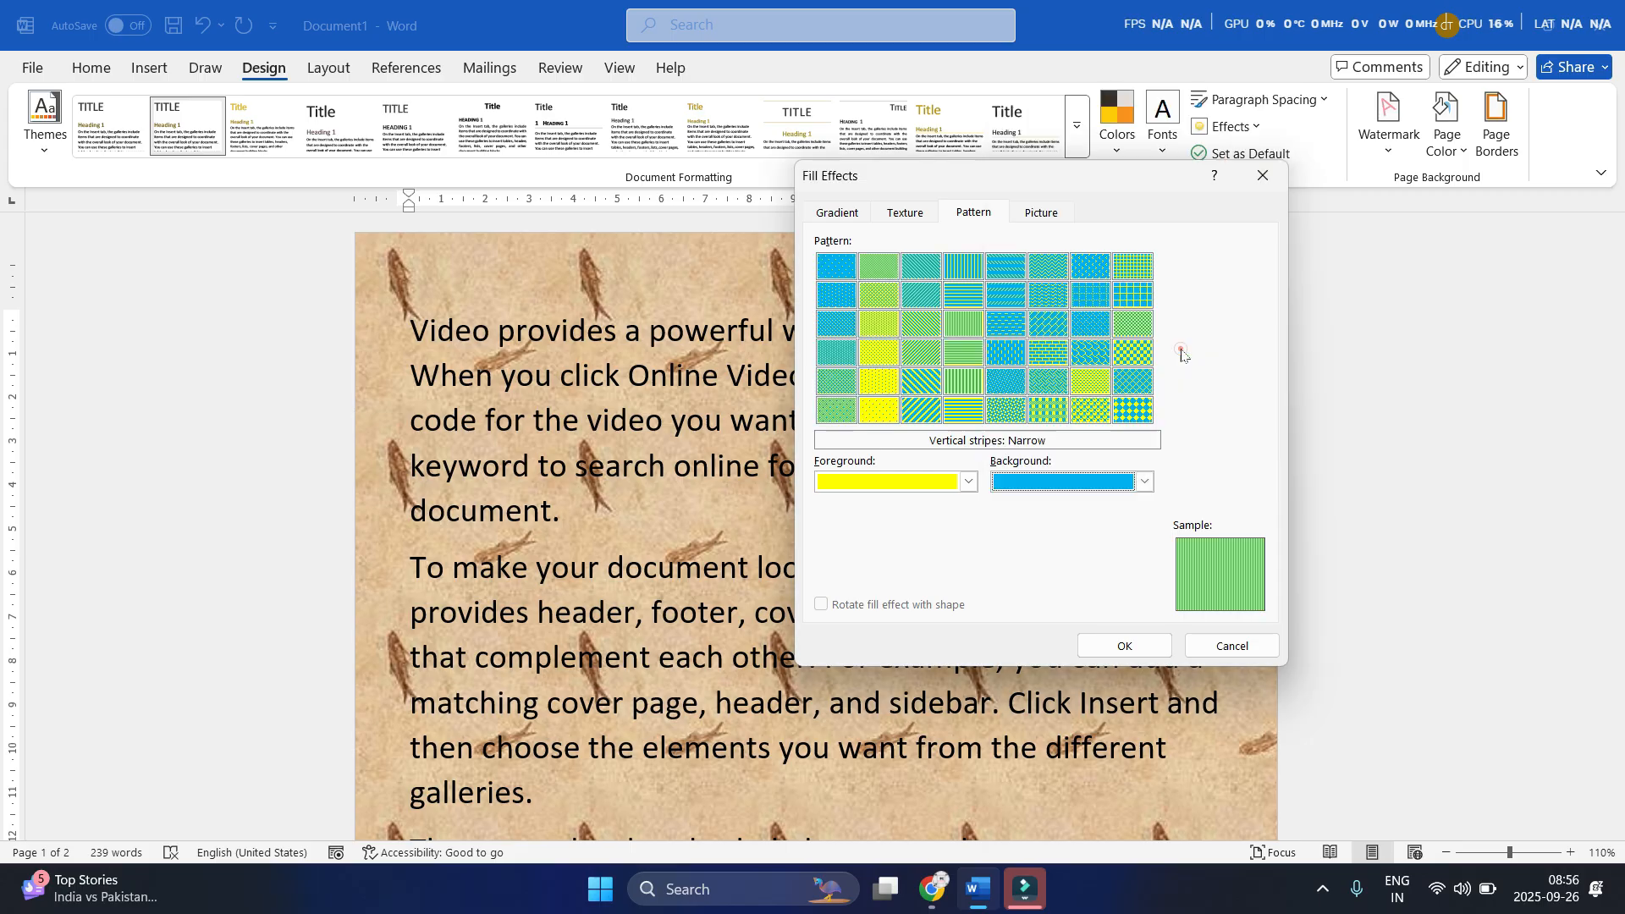
left_click(1022, 484)
left_click(1037, 342)
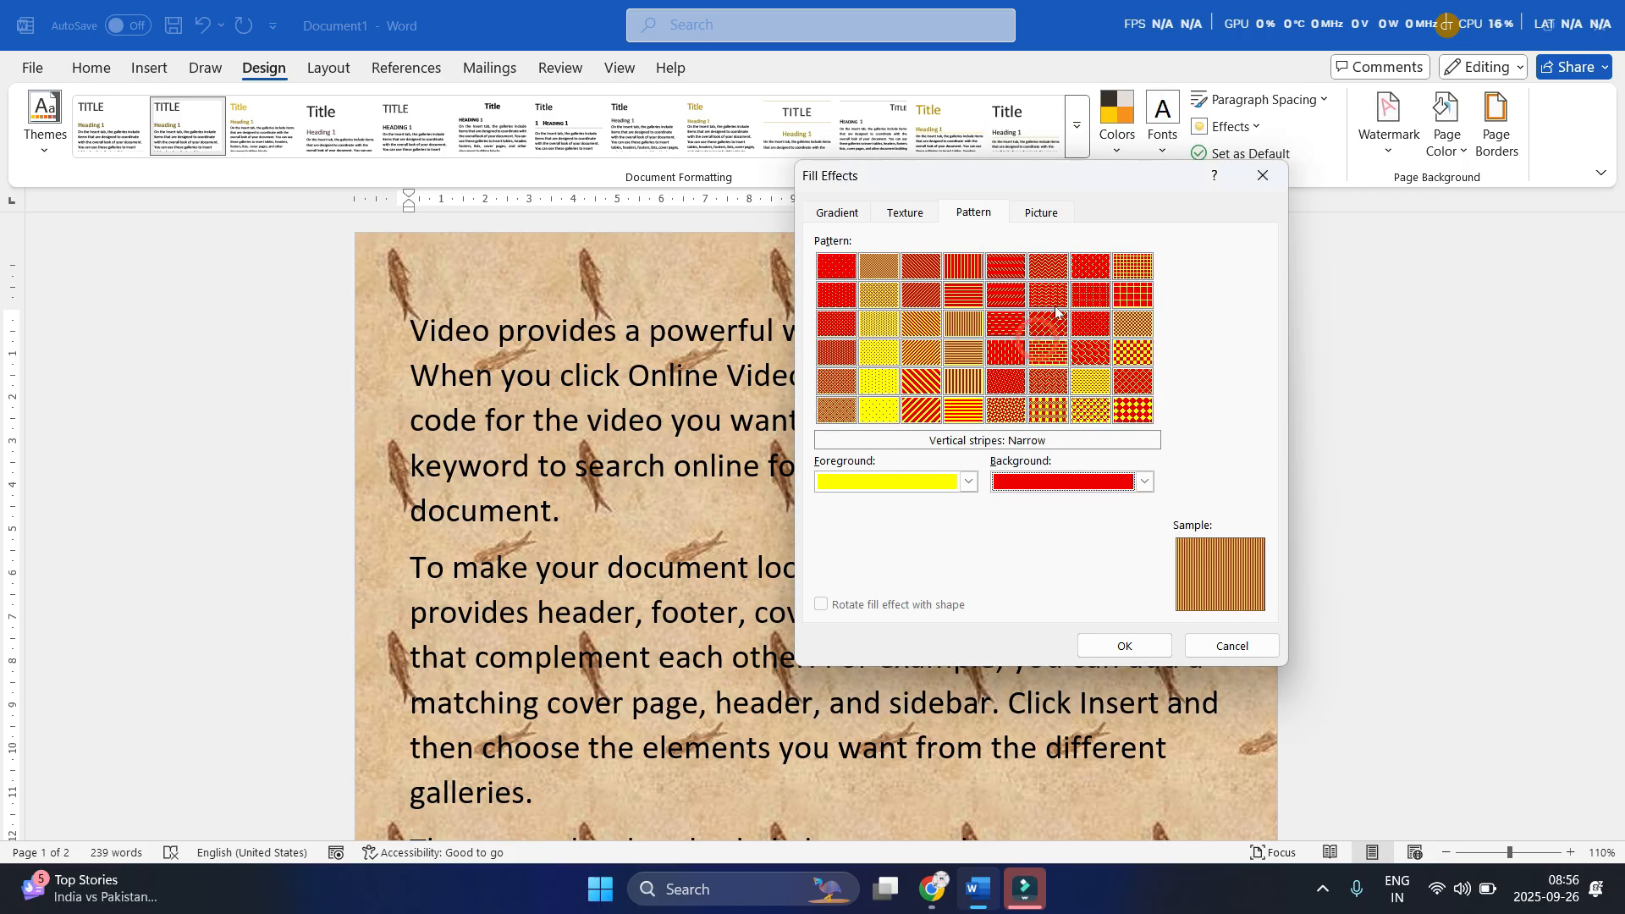
Choose the Large grid pattern, apply it to the page background and look over the pages
left_click(1133, 295)
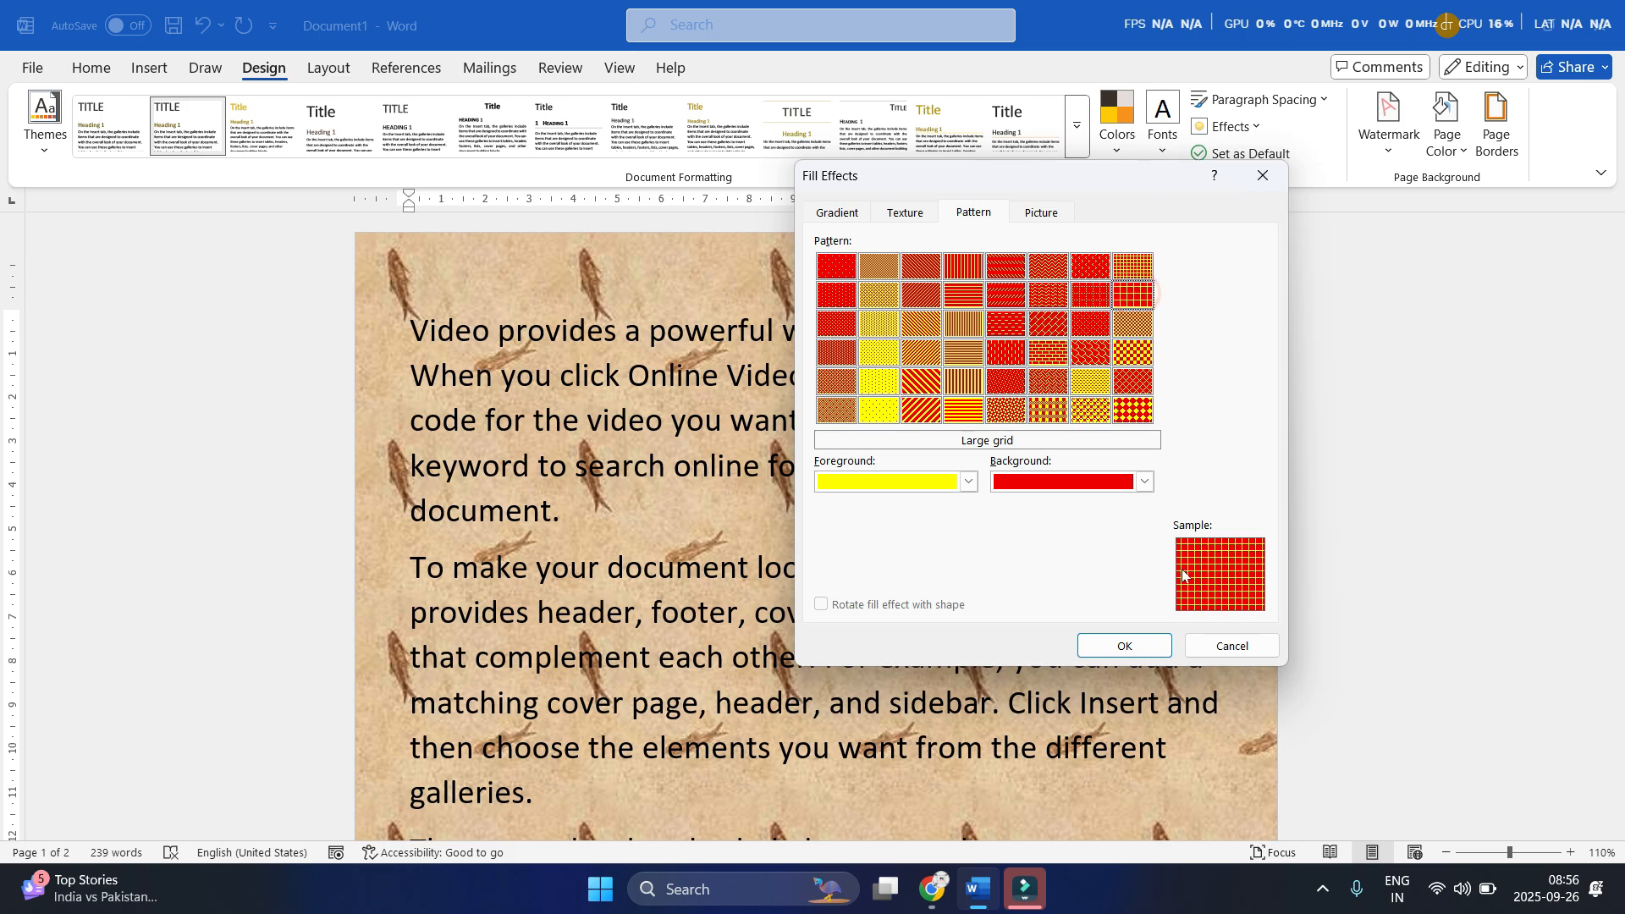
left_click(1125, 644)
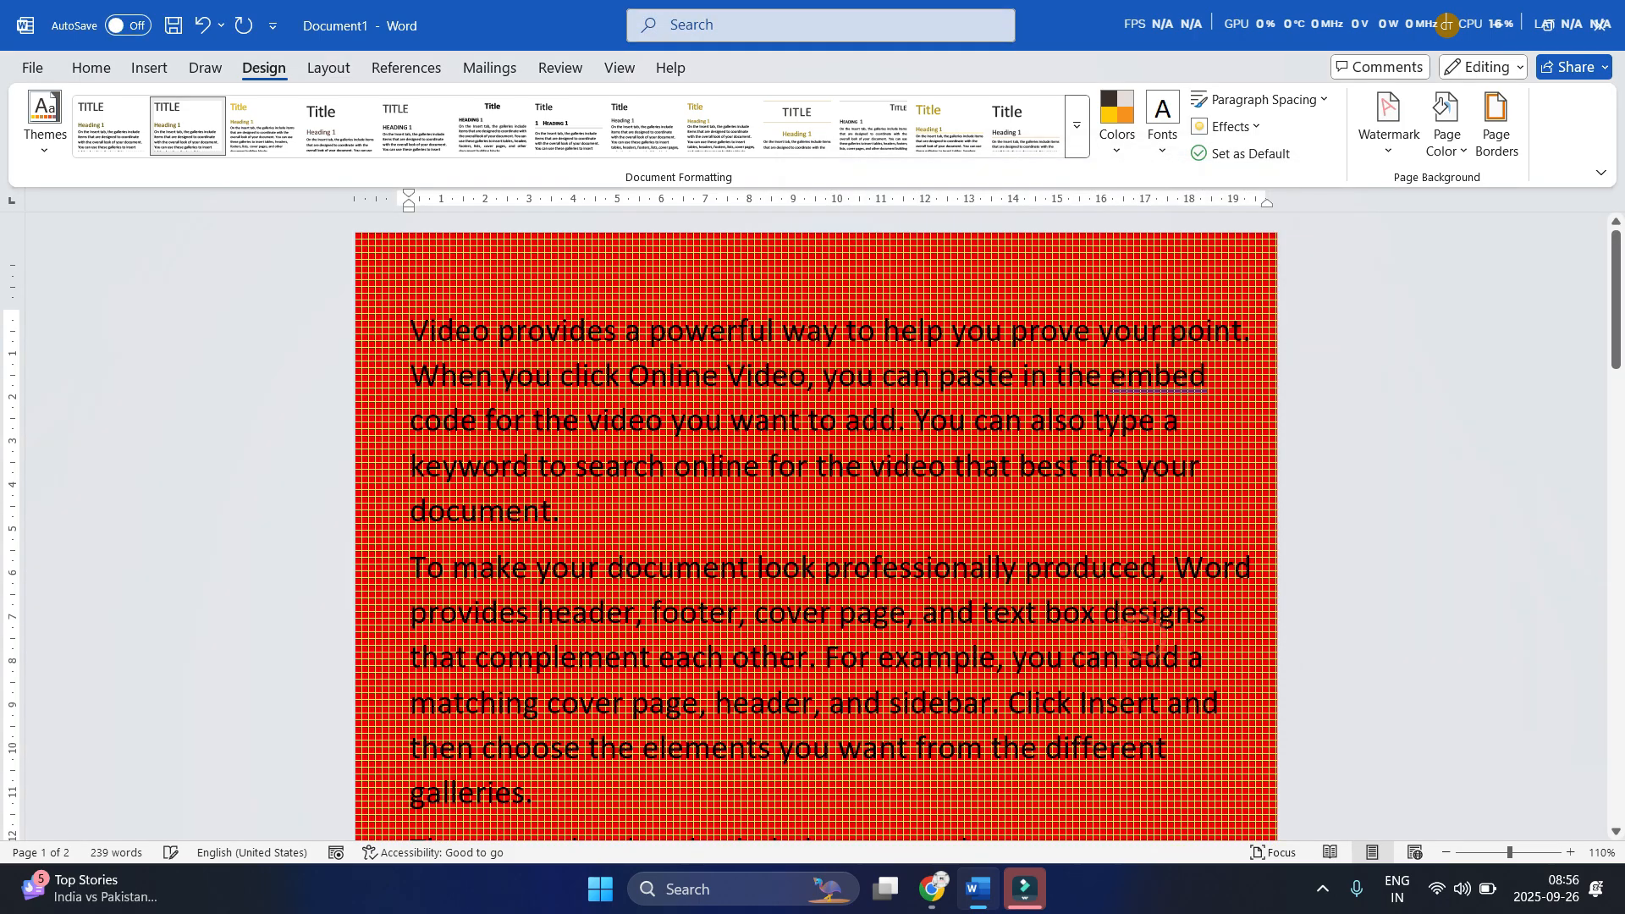
scroll(1045, 390, "down", 5)
scroll(1045, 389, "down", 18)
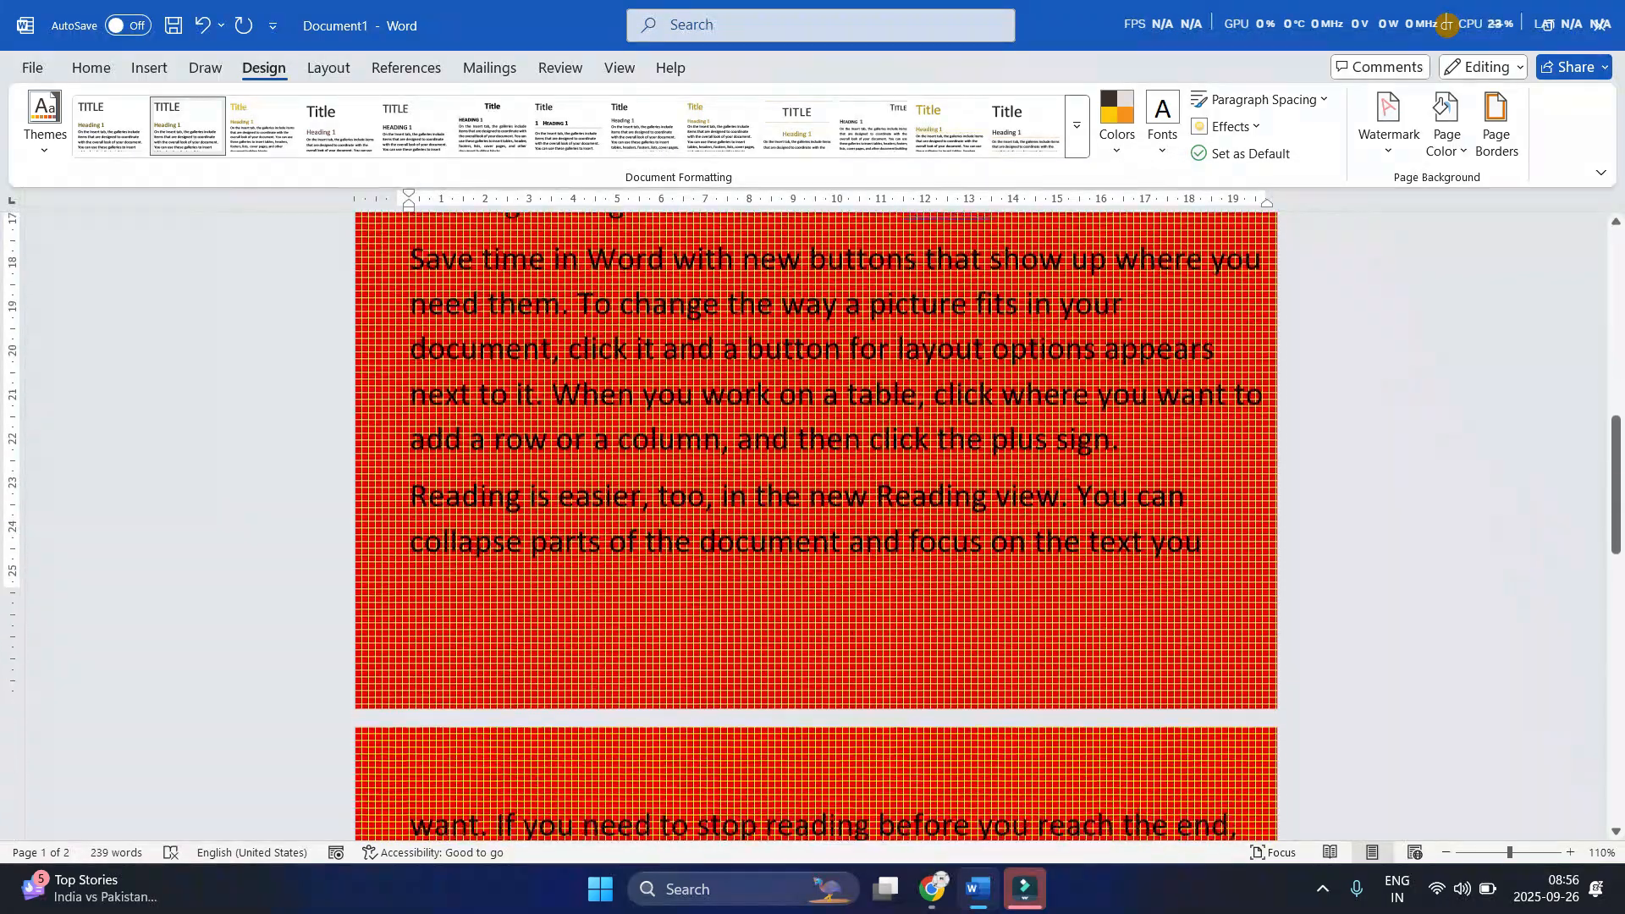
Switch the page background fill to a picture and load the WALLPAPER PC image from the yt asset folder
left_click(1459, 151)
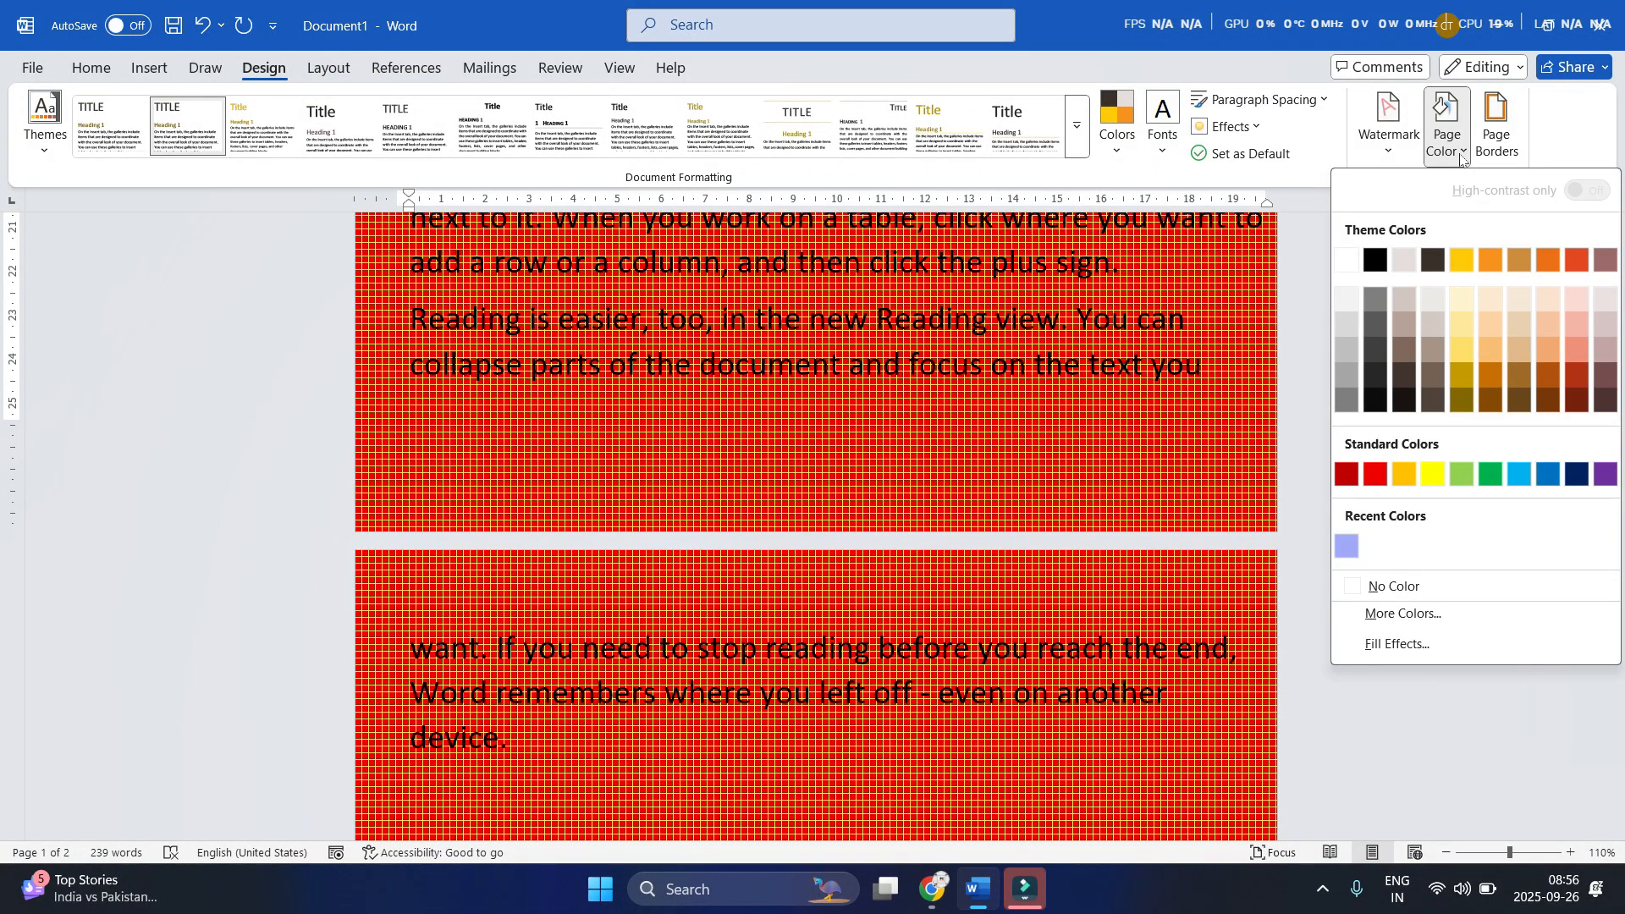
left_click(1425, 661)
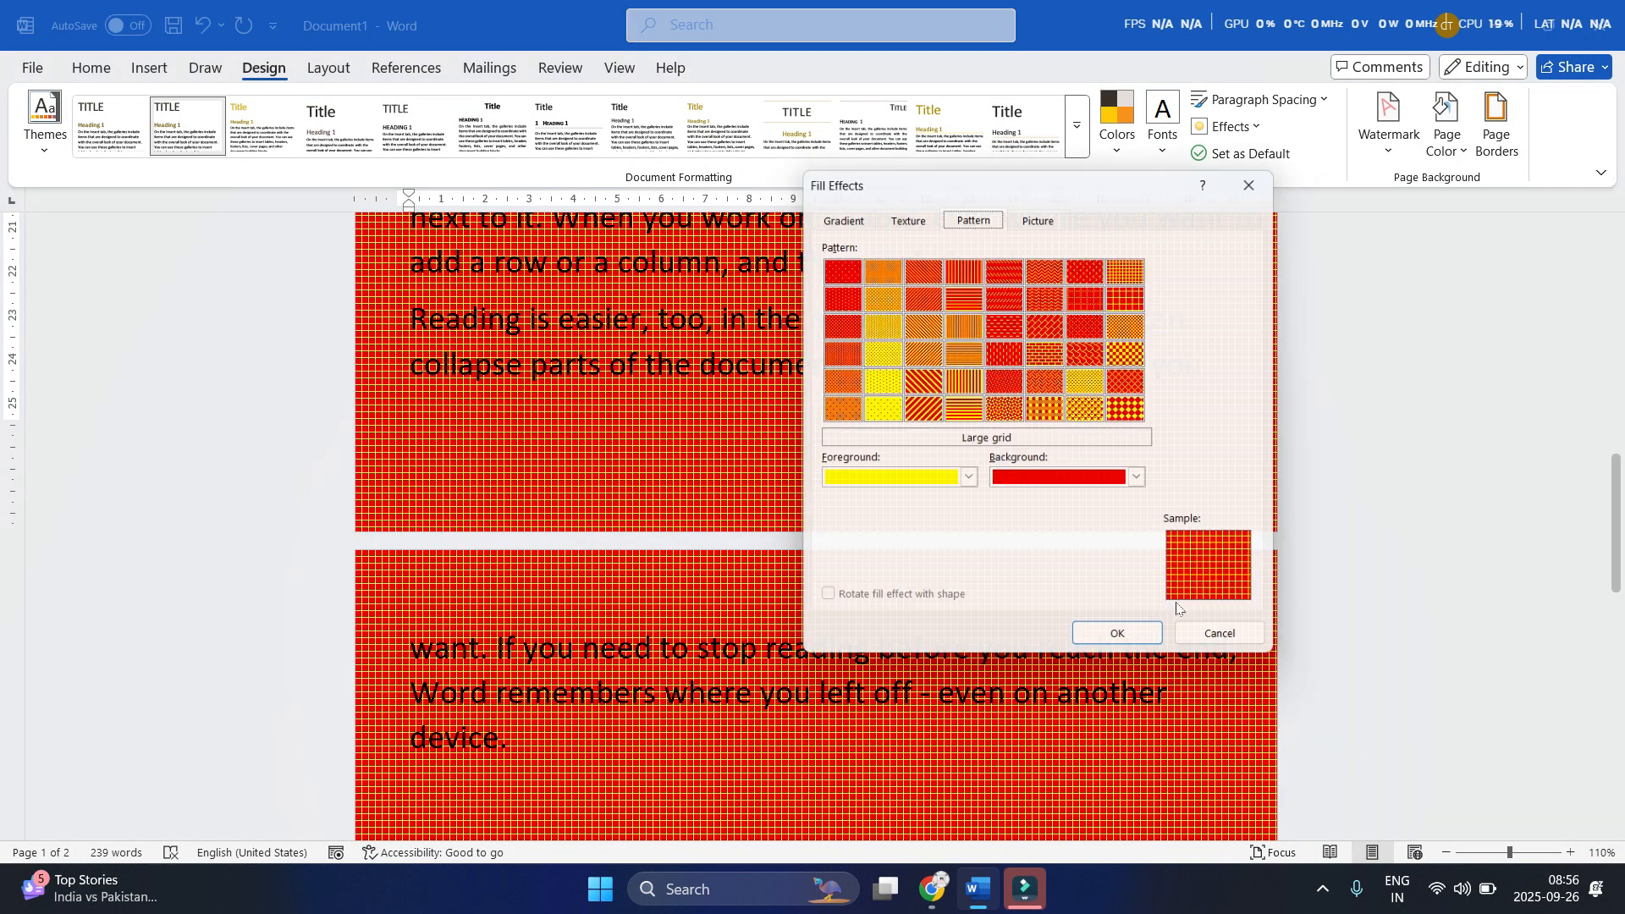
left_click(1045, 211)
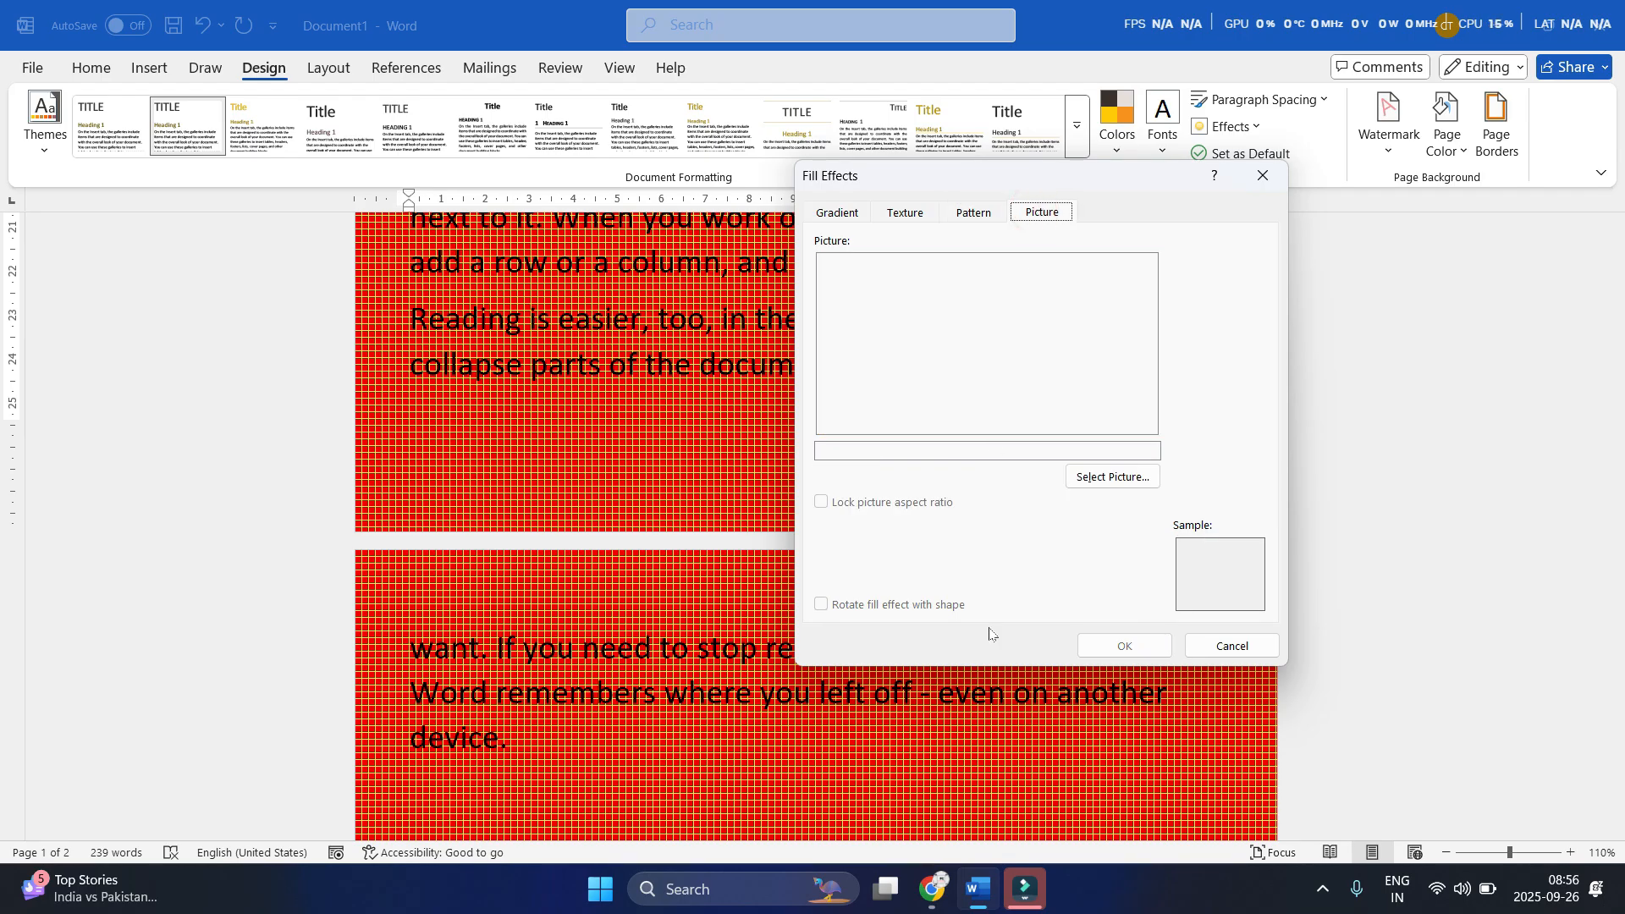
left_click(1112, 477)
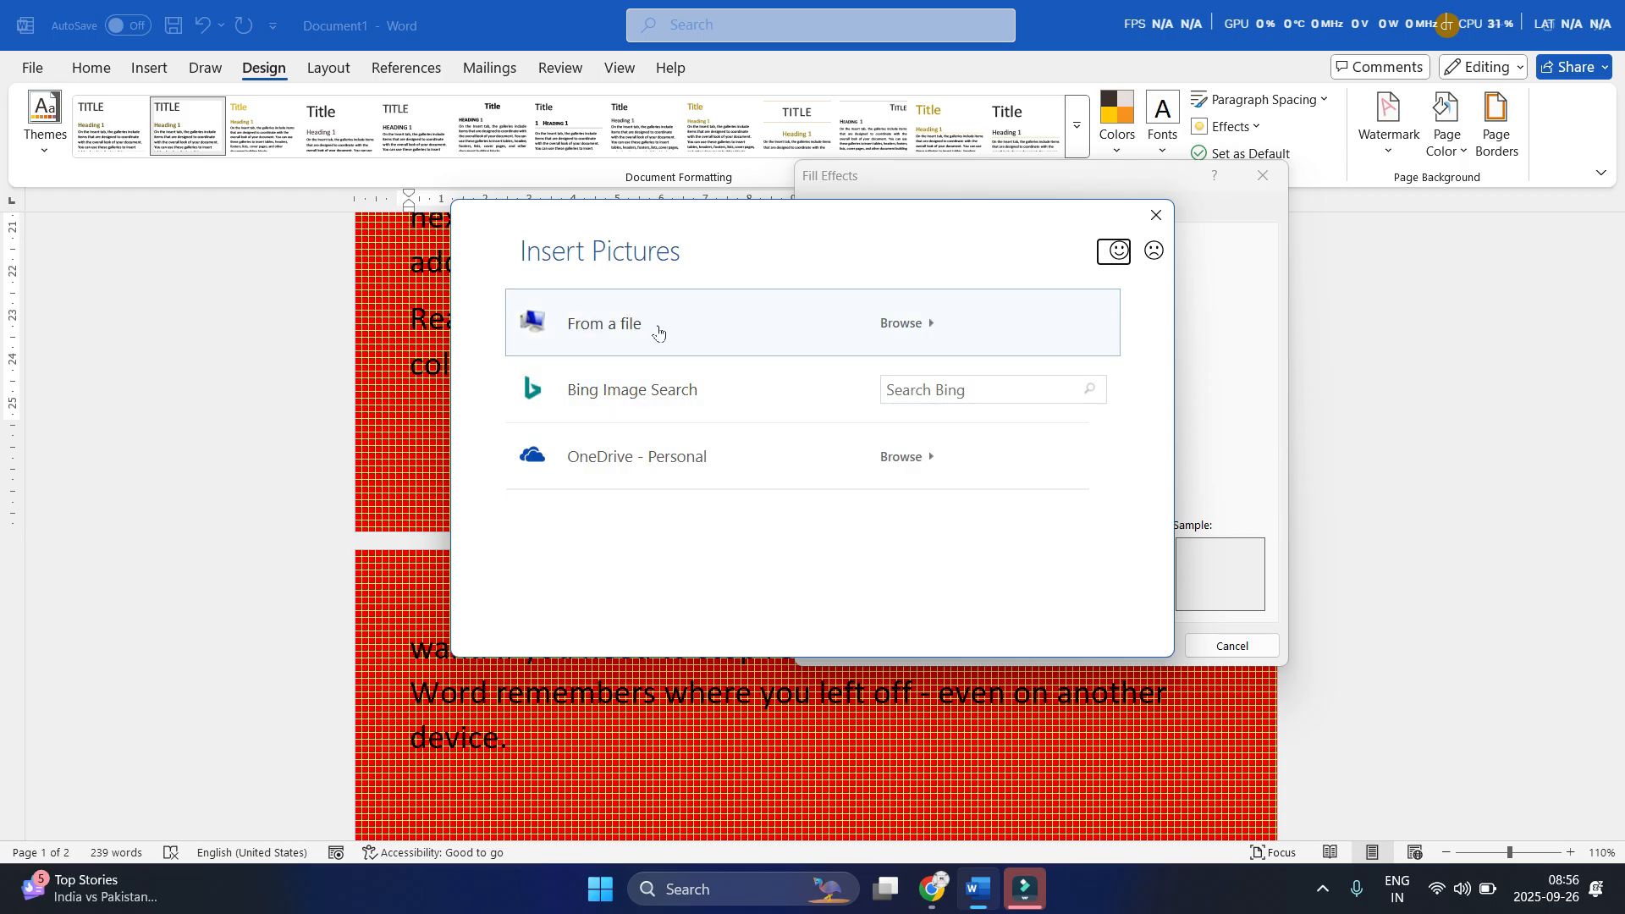
left_click(732, 334)
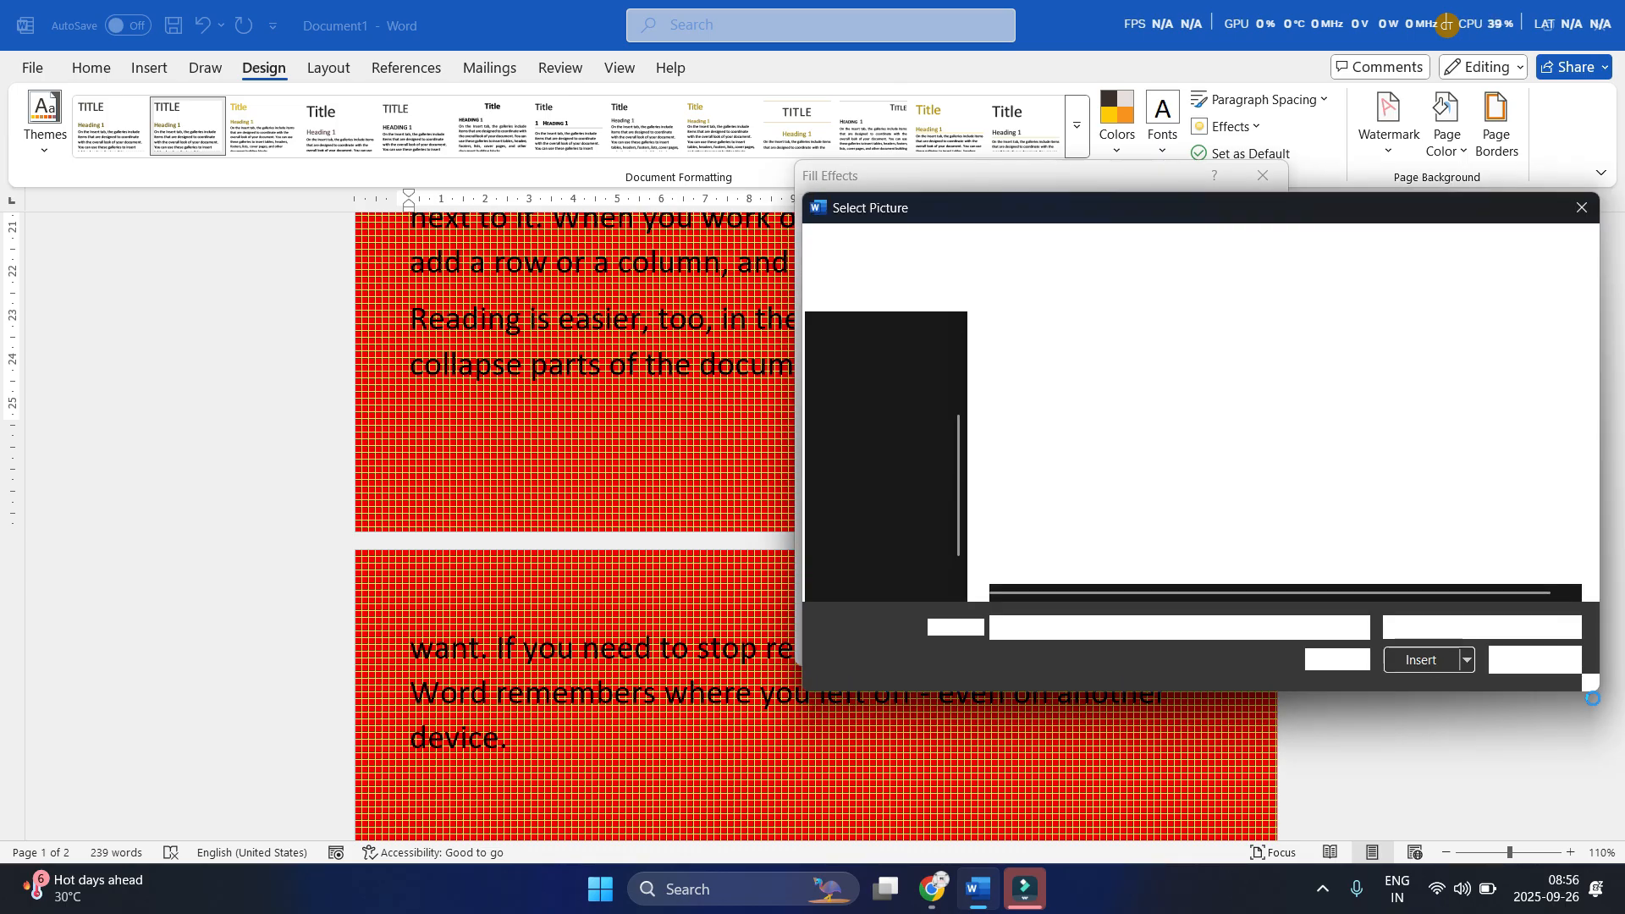
left_click(1270, 497)
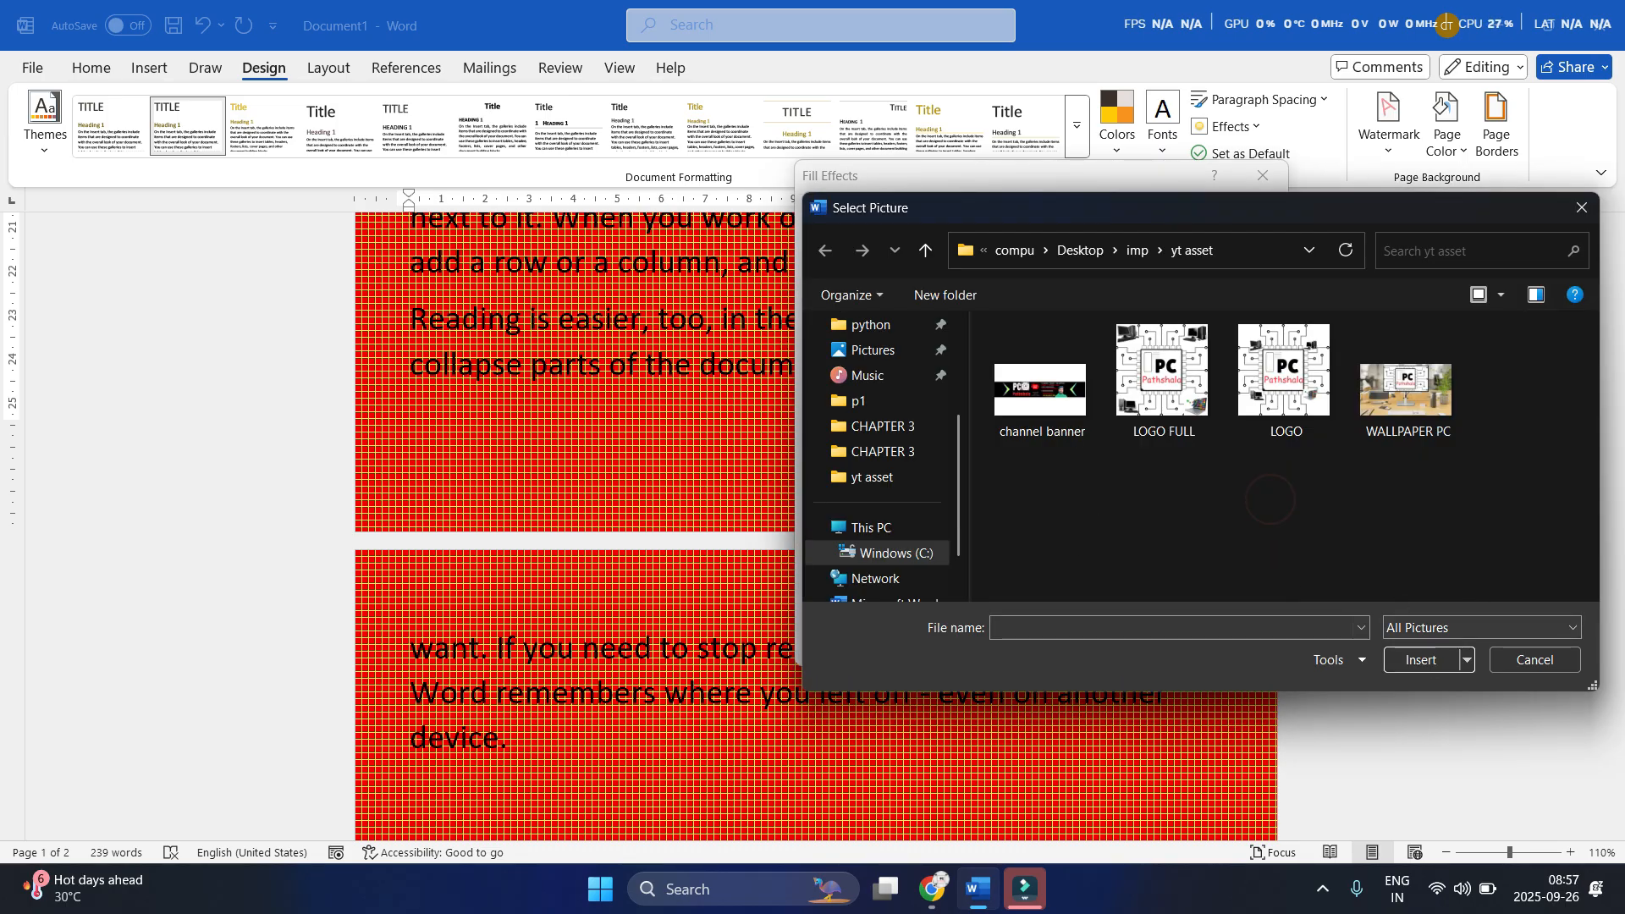
left_click(1405, 389)
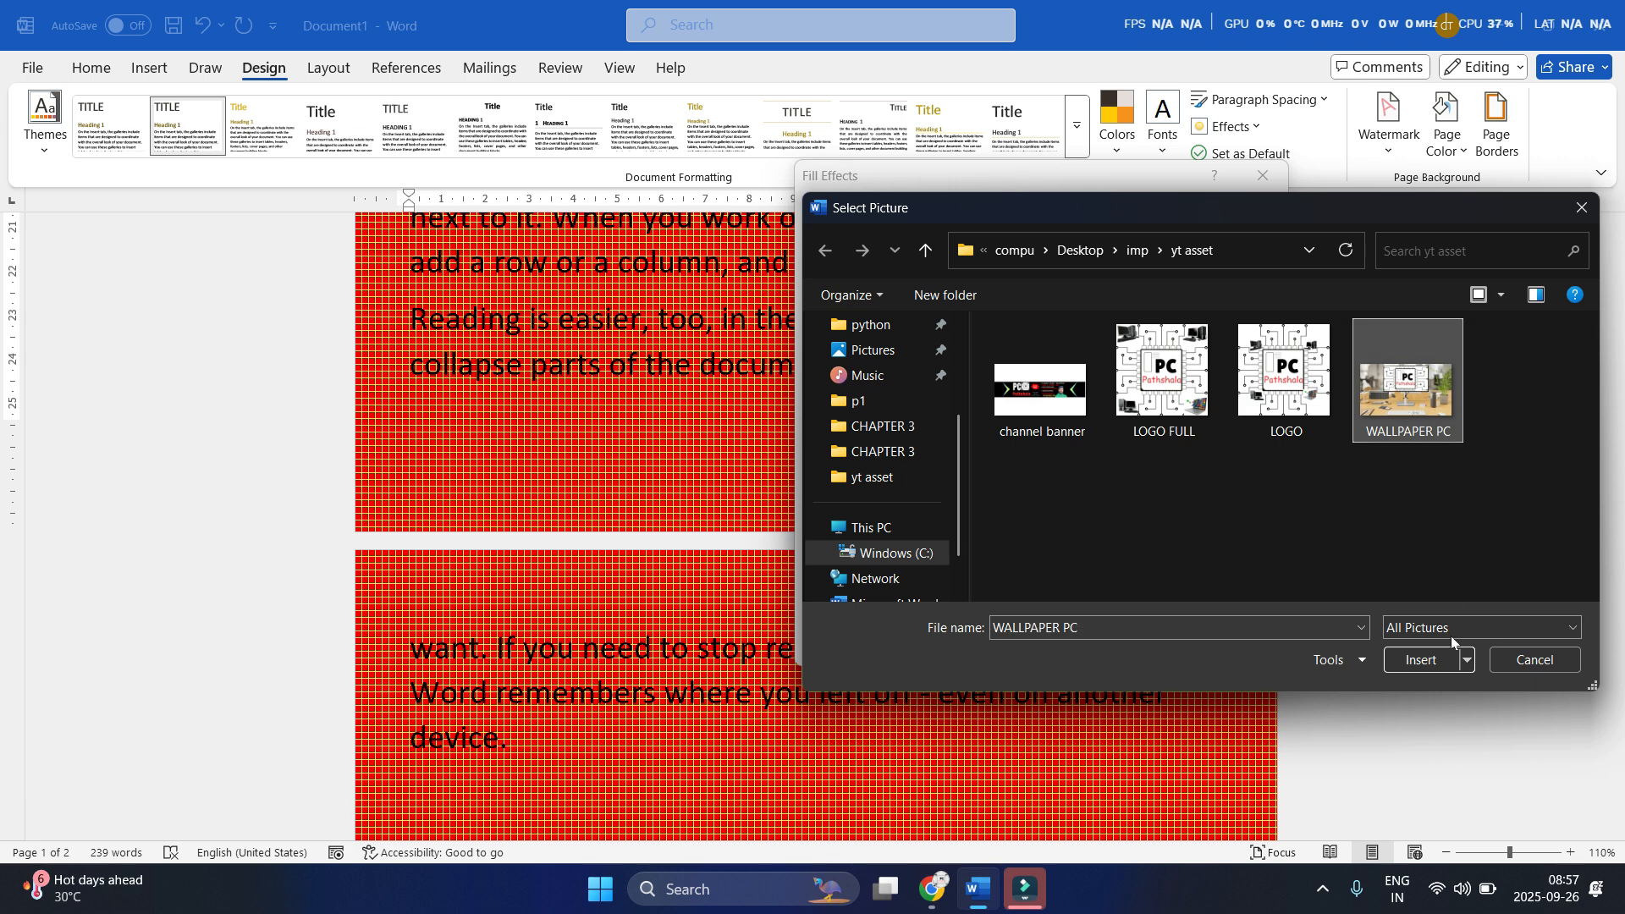
left_click(1422, 661)
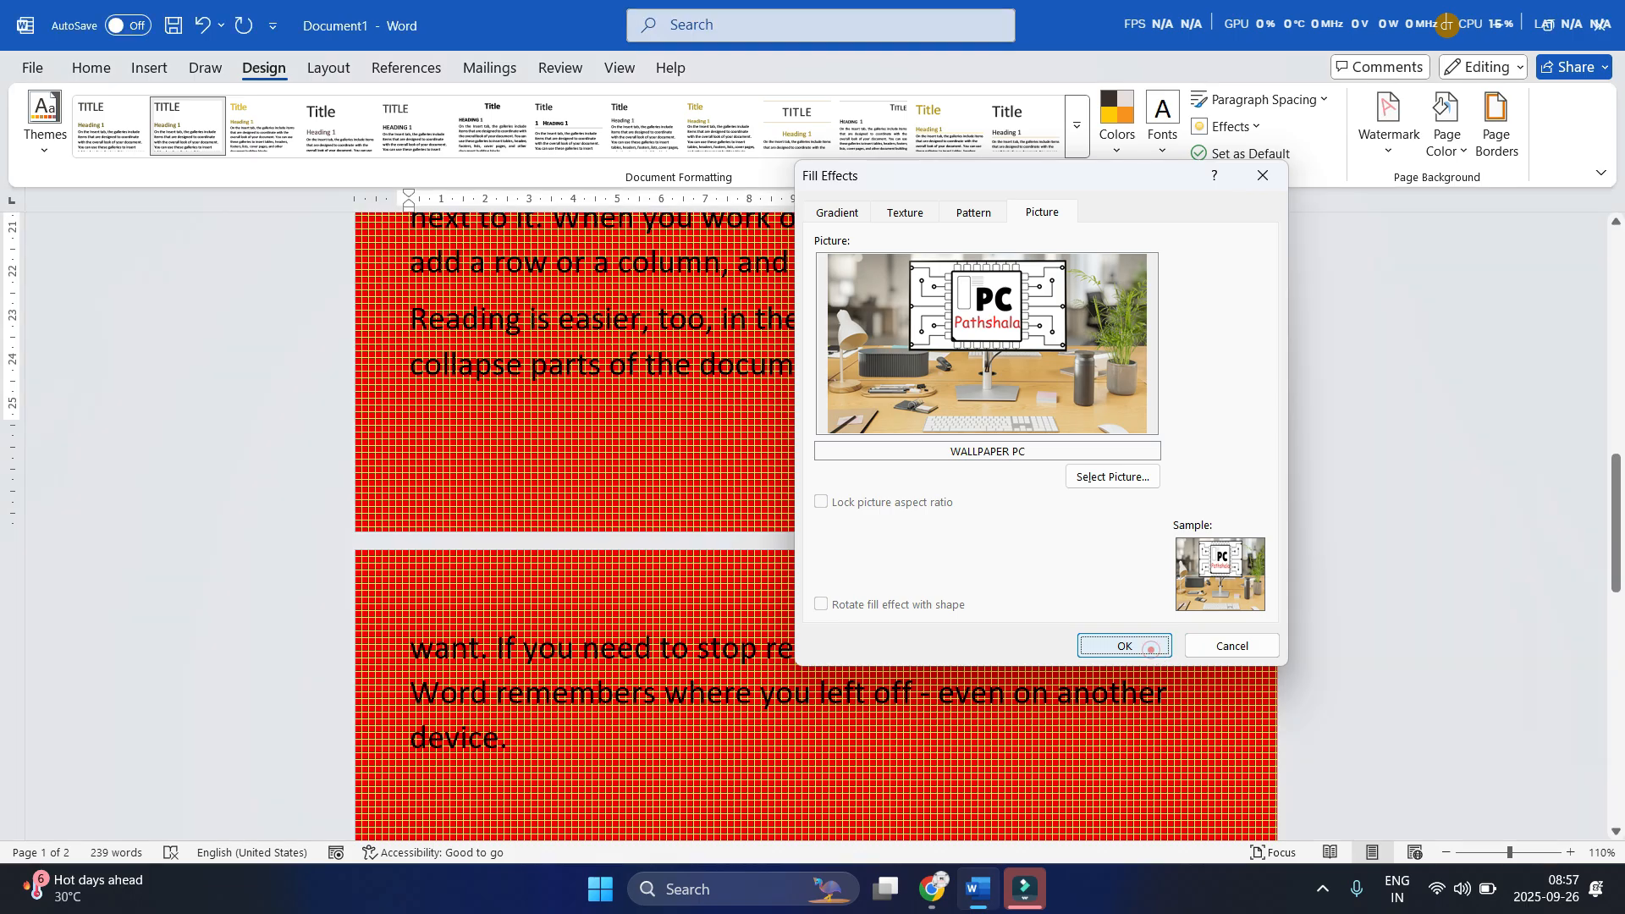
Apply the picture fill to the page background and review both pages at 50% zoom
left_click(1149, 647)
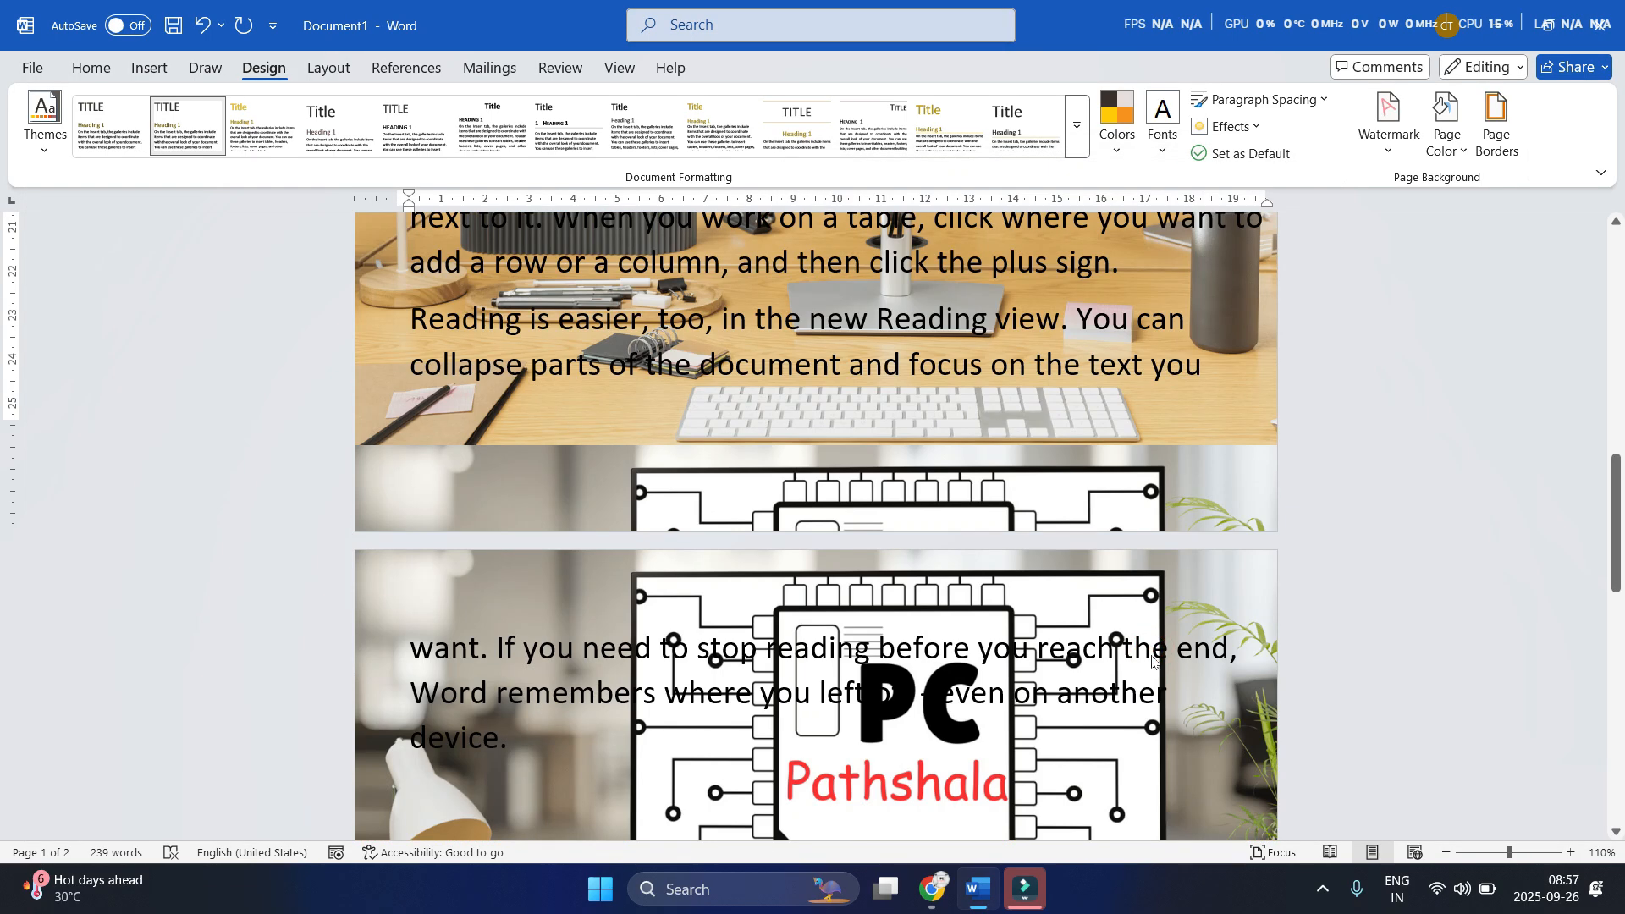
scroll(816, 525, "up", 10)
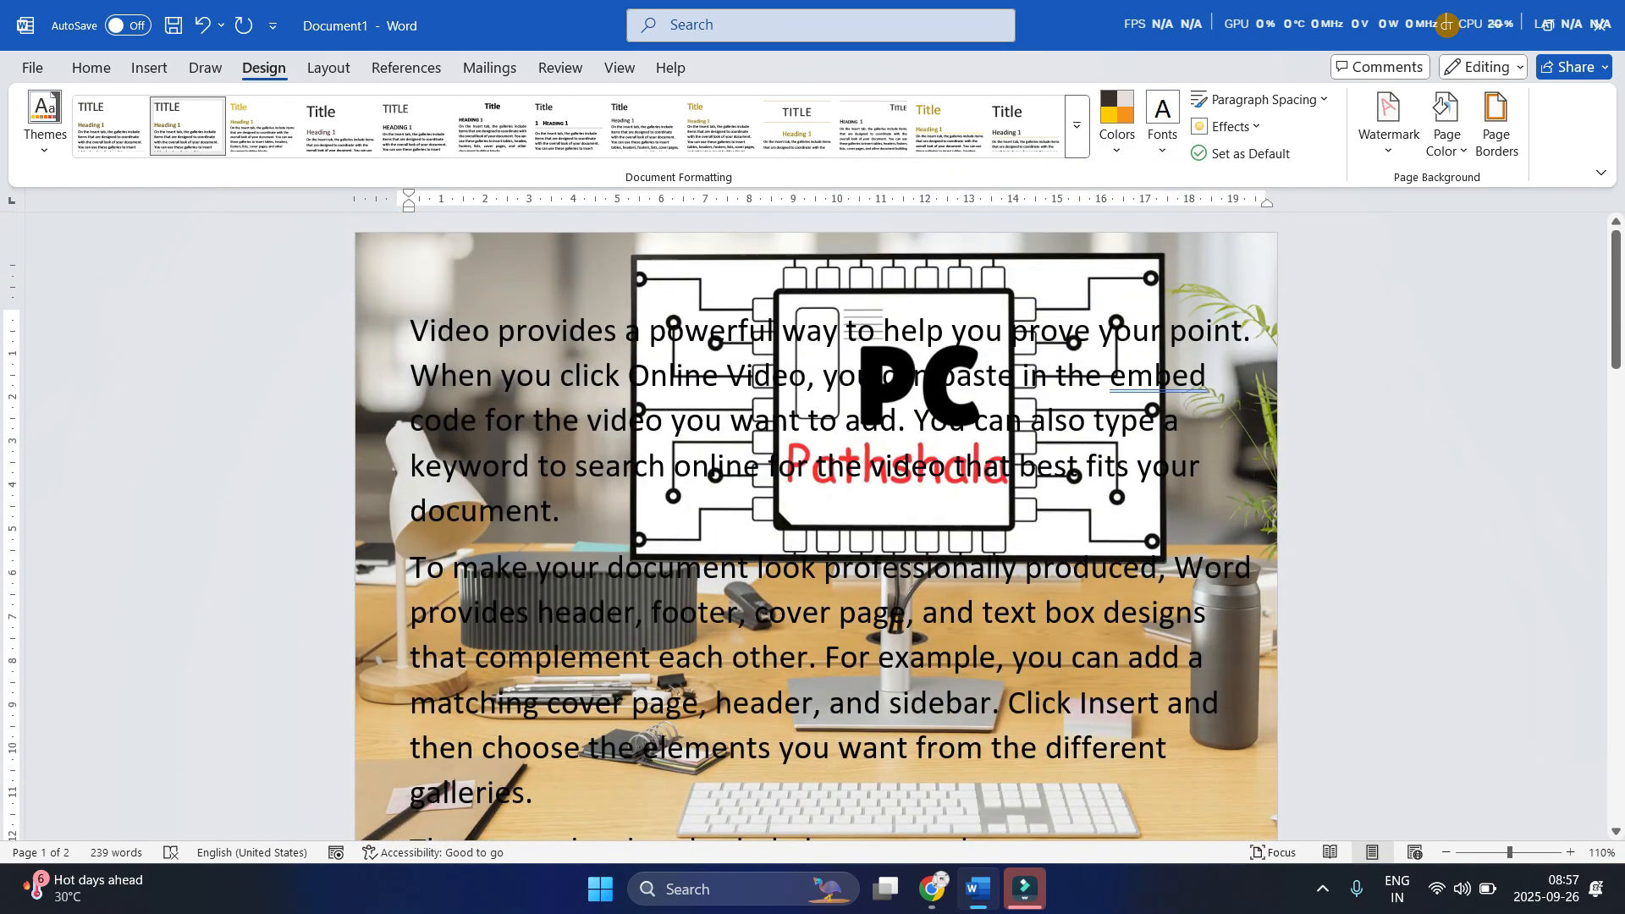
scroll(816, 525, "down", 2)
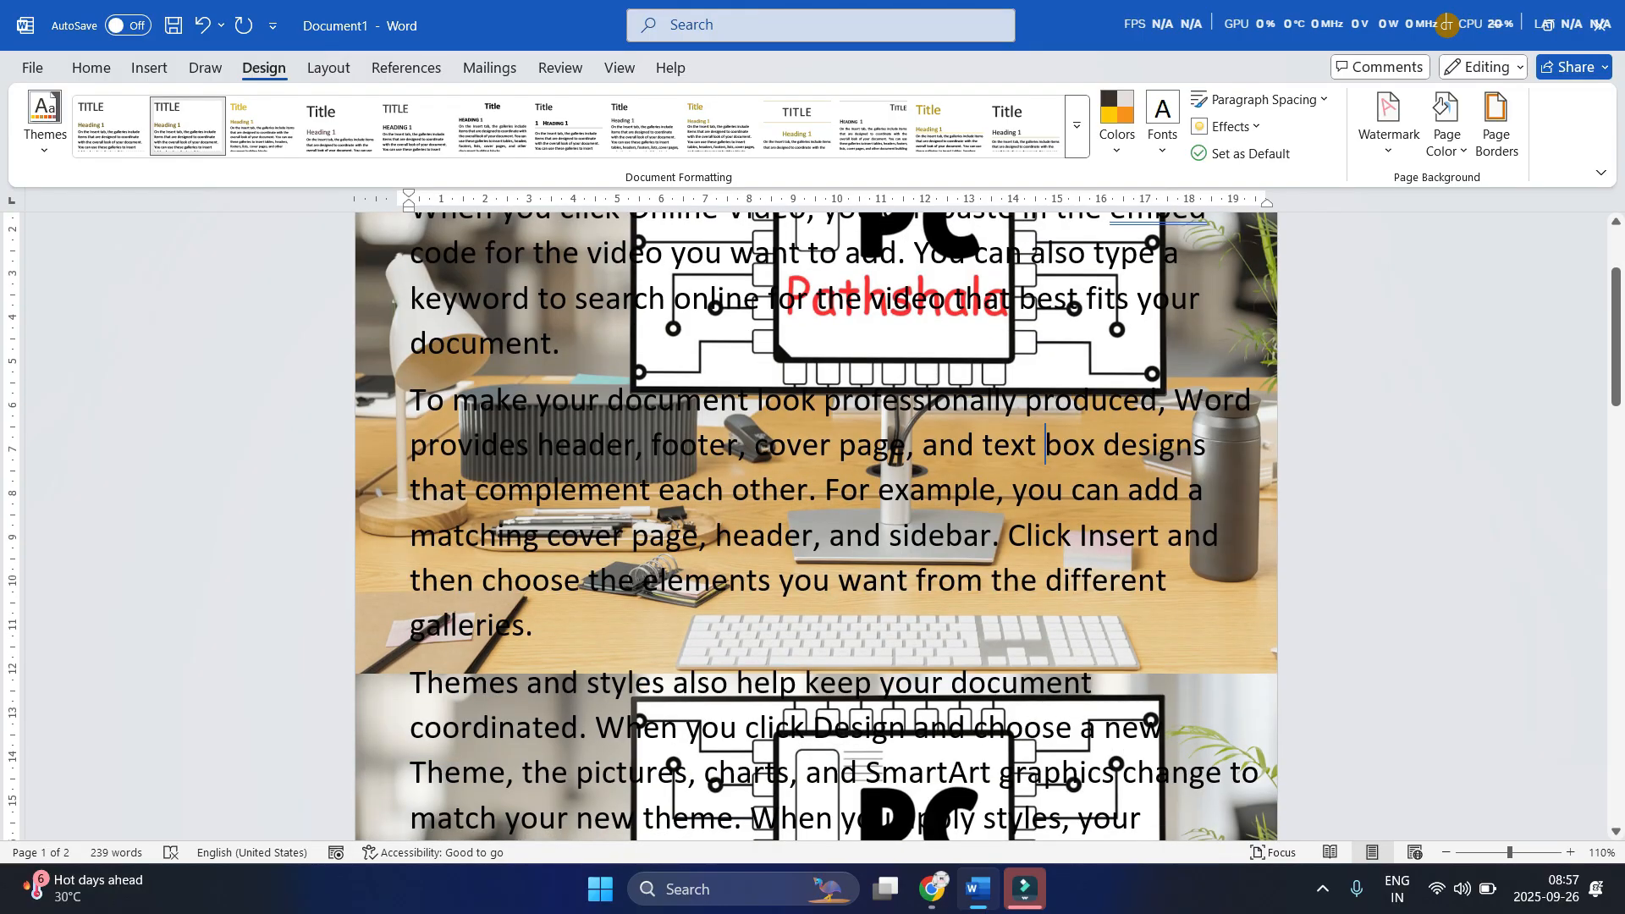
scroll(950, 729, "down", 6)
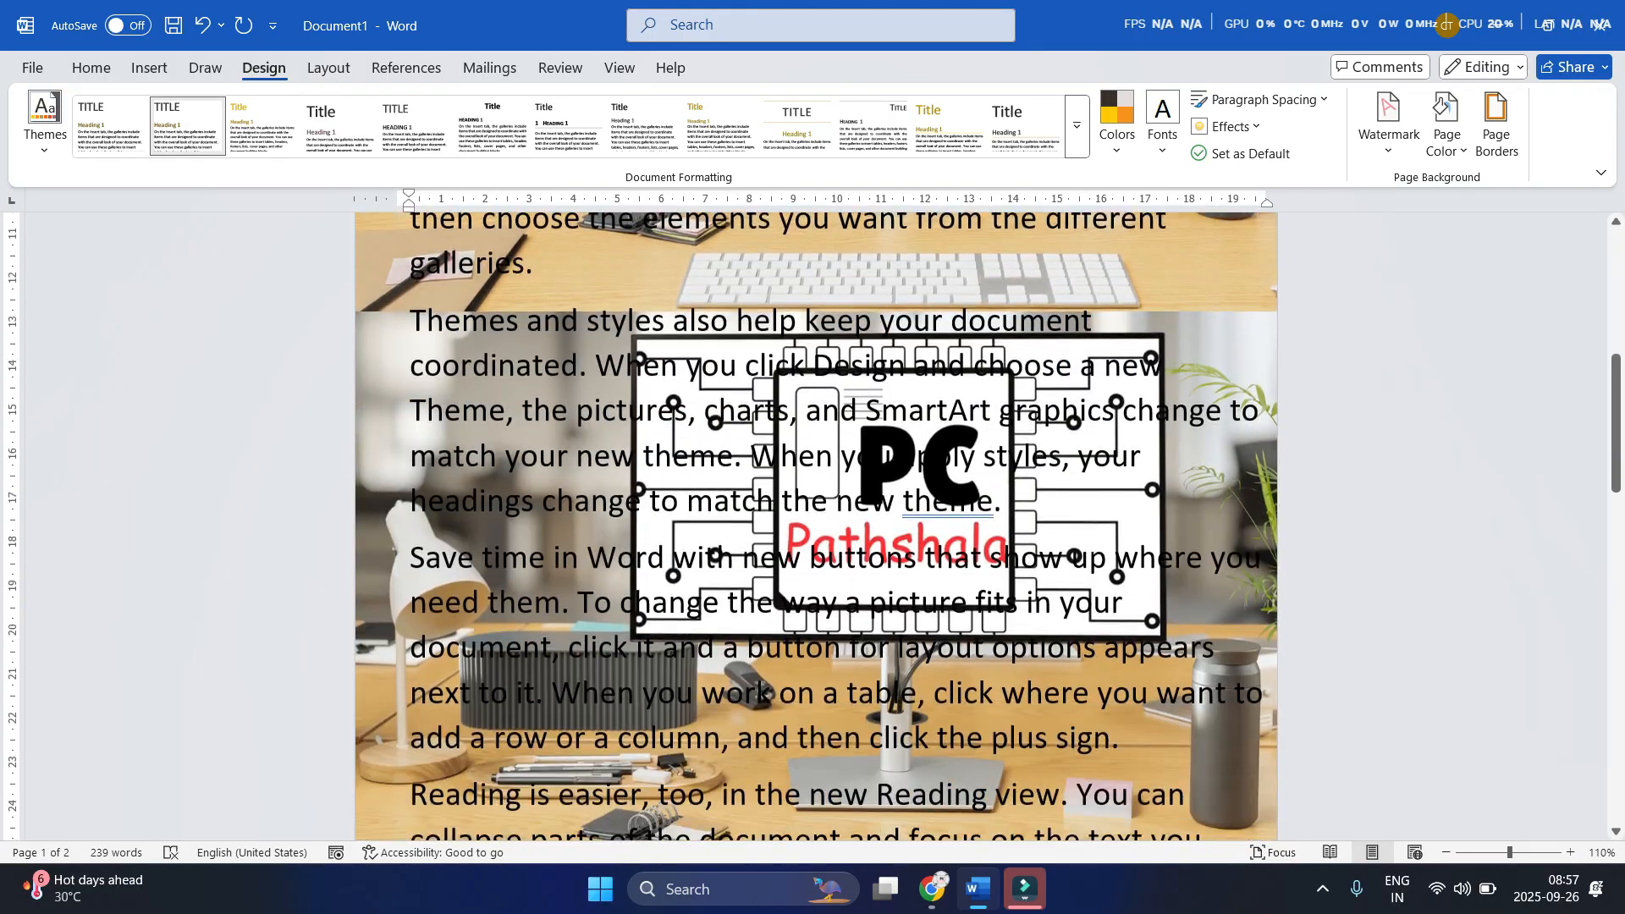
scroll(950, 729, "down", 5, "ctrl")
scroll(950, 729, "down", 1, "ctrl")
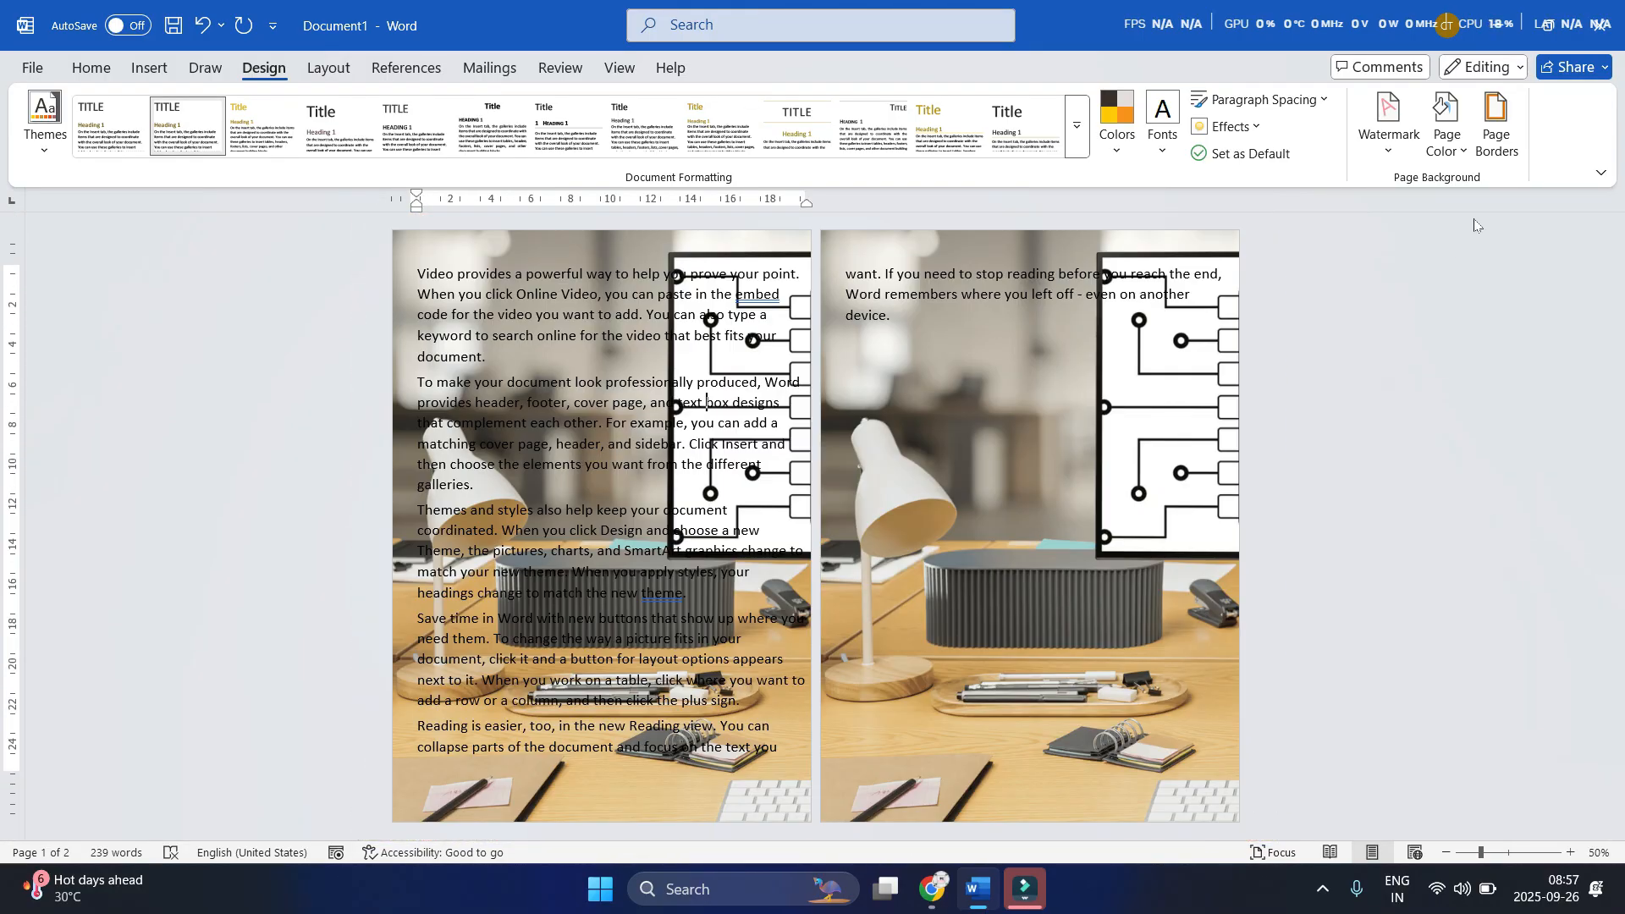
Replace the page background picture with an online airplane image from the Bing Airplane category and apply it
left_click(1463, 153)
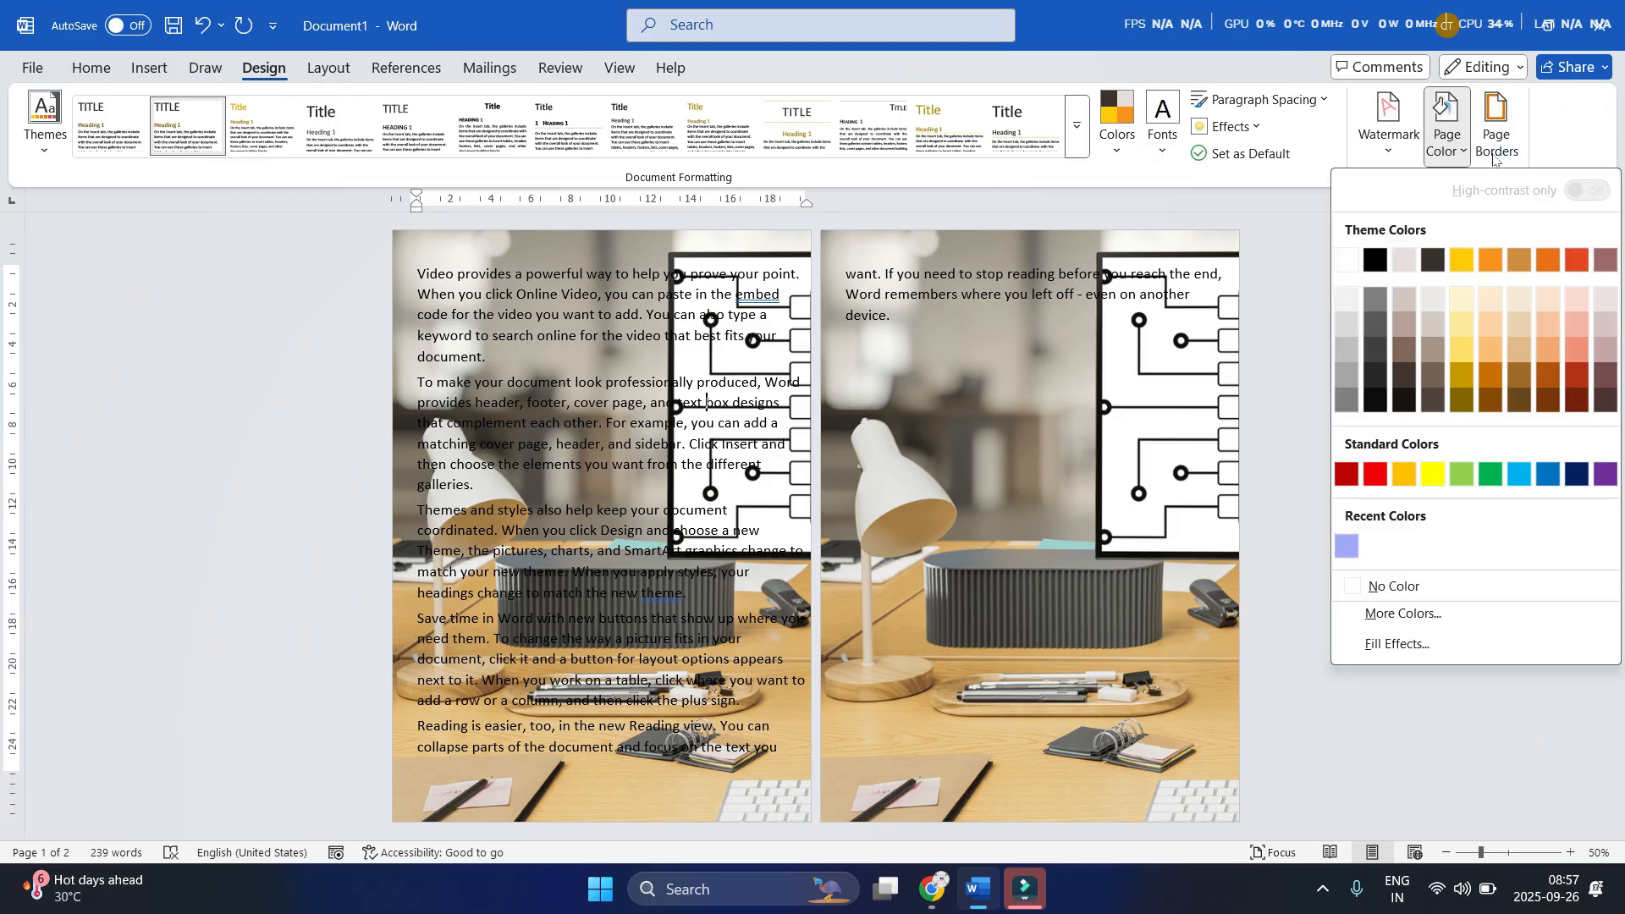
left_click(1389, 653)
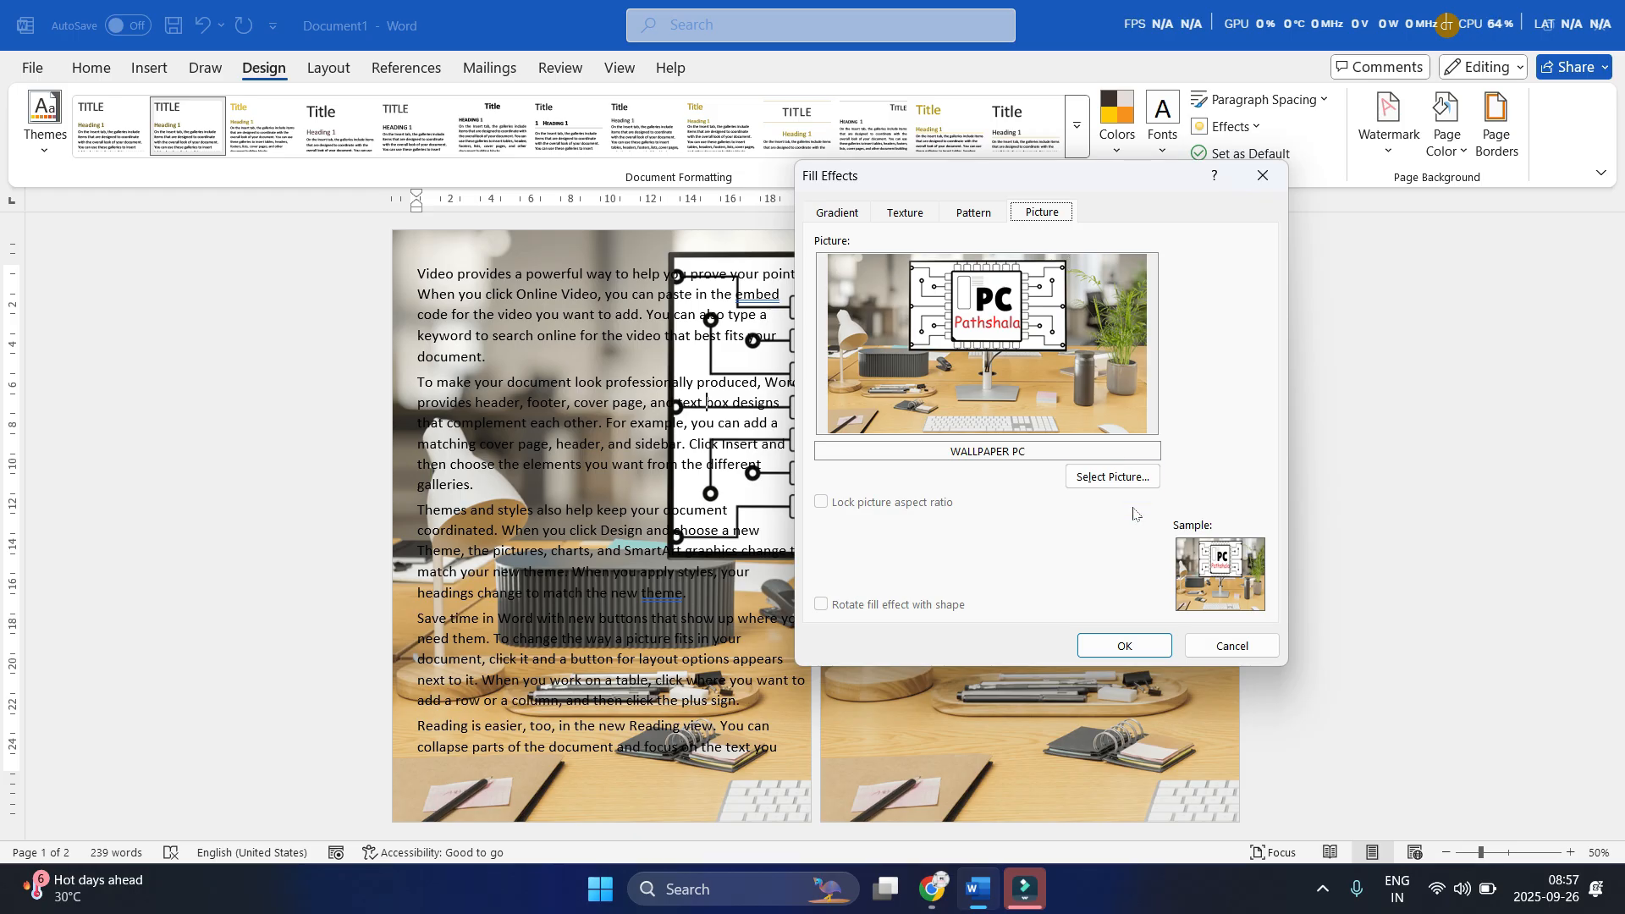
left_click(1115, 476)
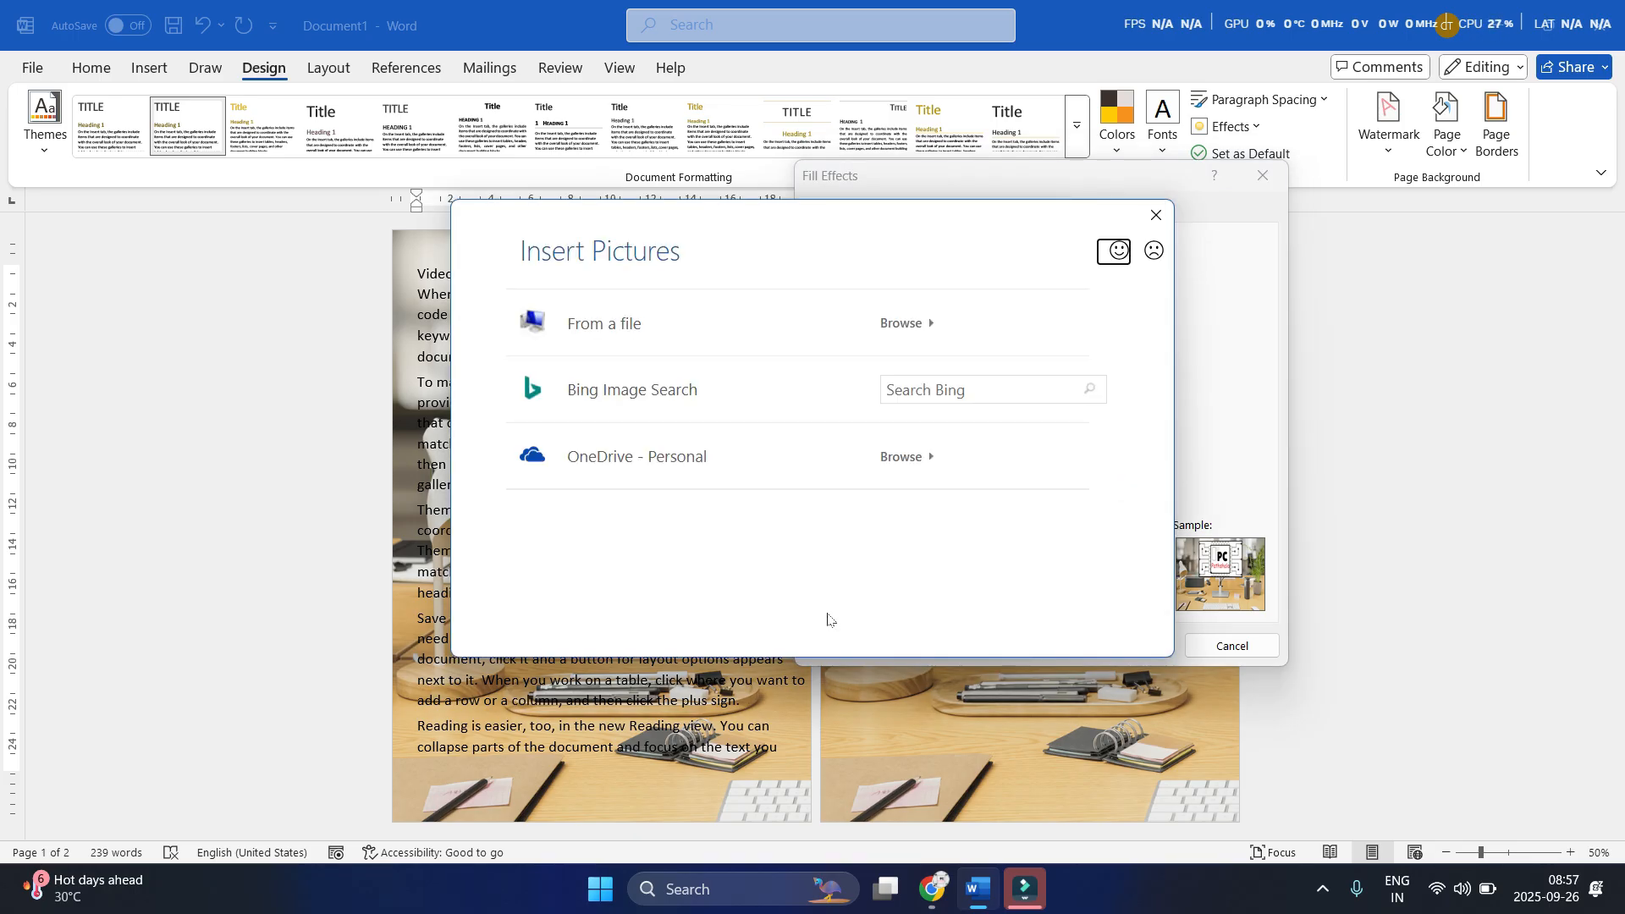
left_click(686, 401)
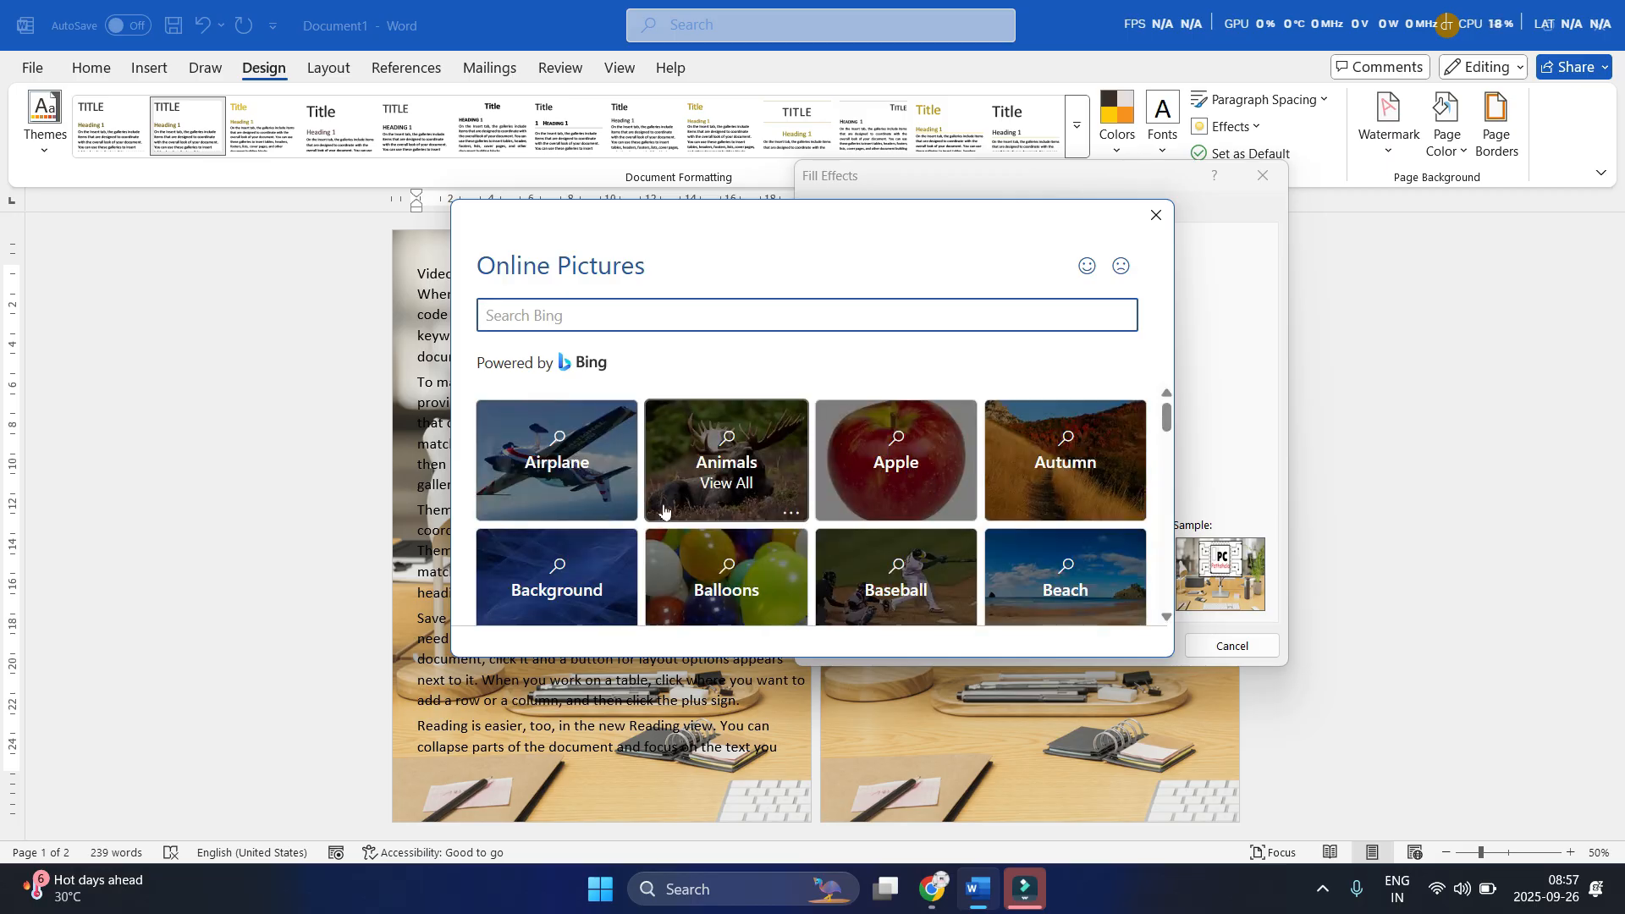
left_click(606, 463)
left_click(584, 528)
left_click(917, 595)
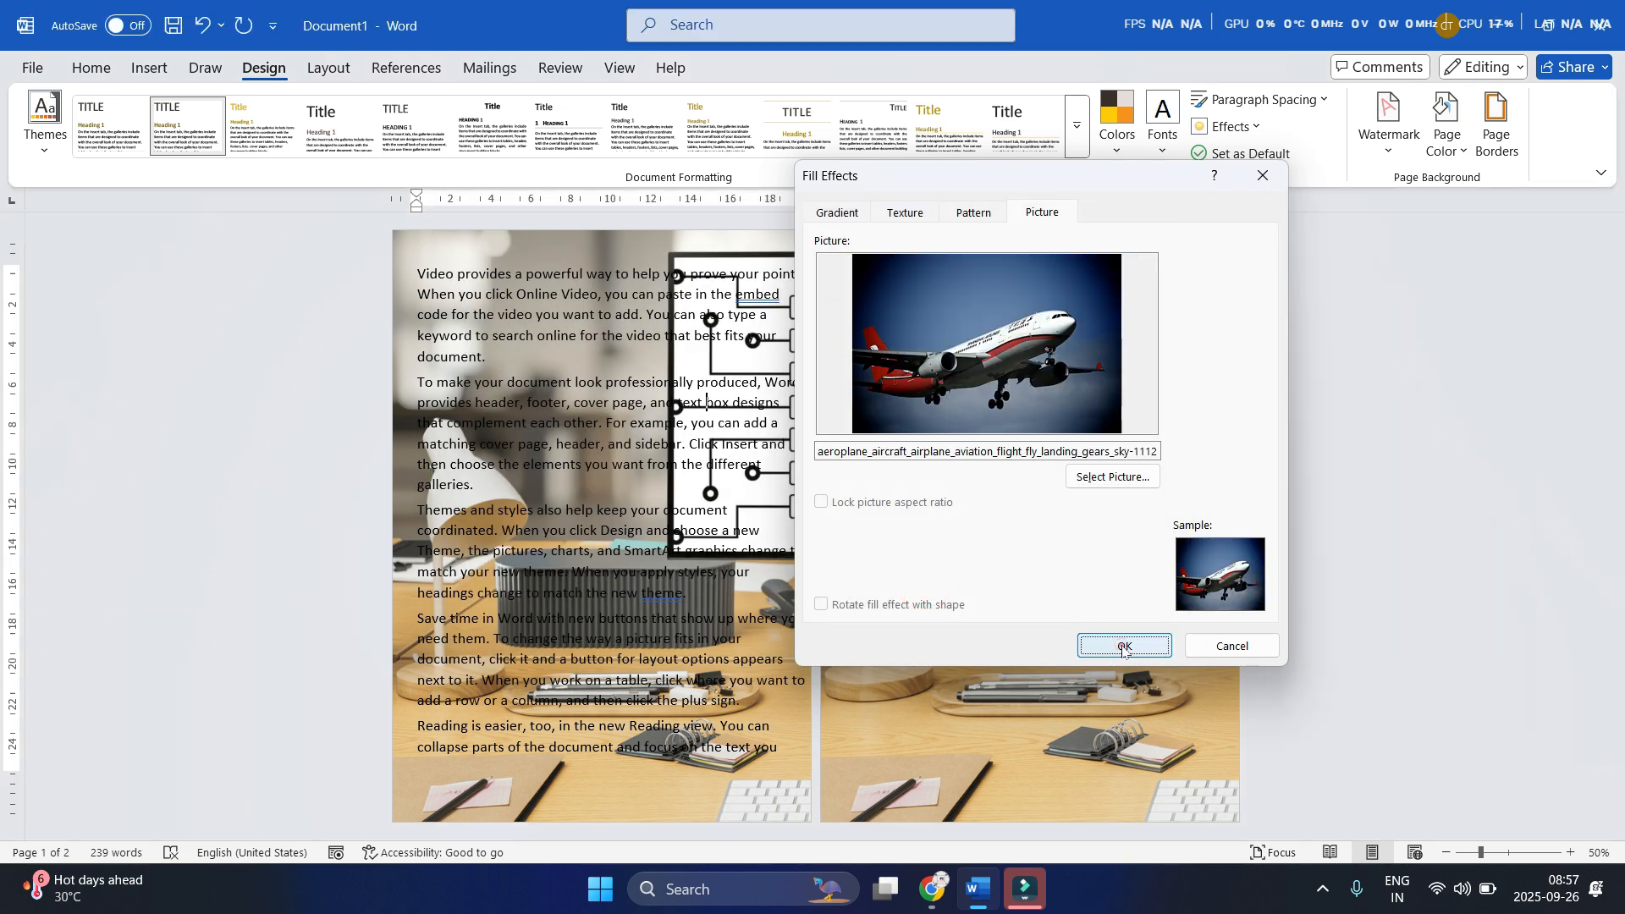
left_click(1121, 645)
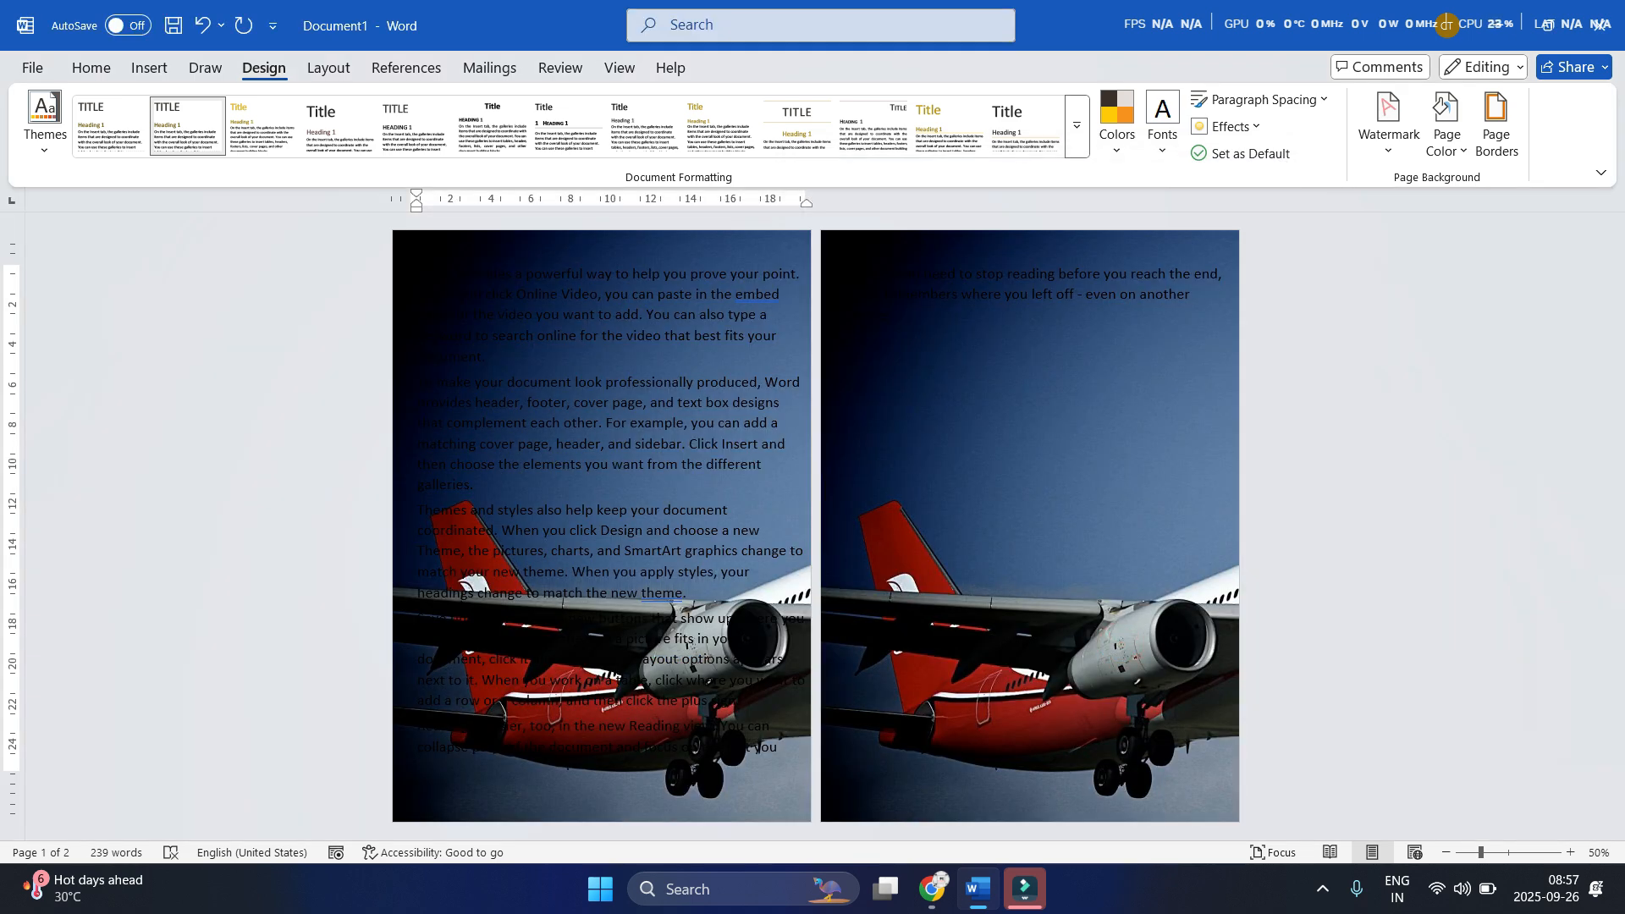
Examine how the airplane picture fills both pages behind the text at several zoom levels
left_click(955, 636)
scroll(955, 636, "down", 3)
scroll(956, 636, "up", 7)
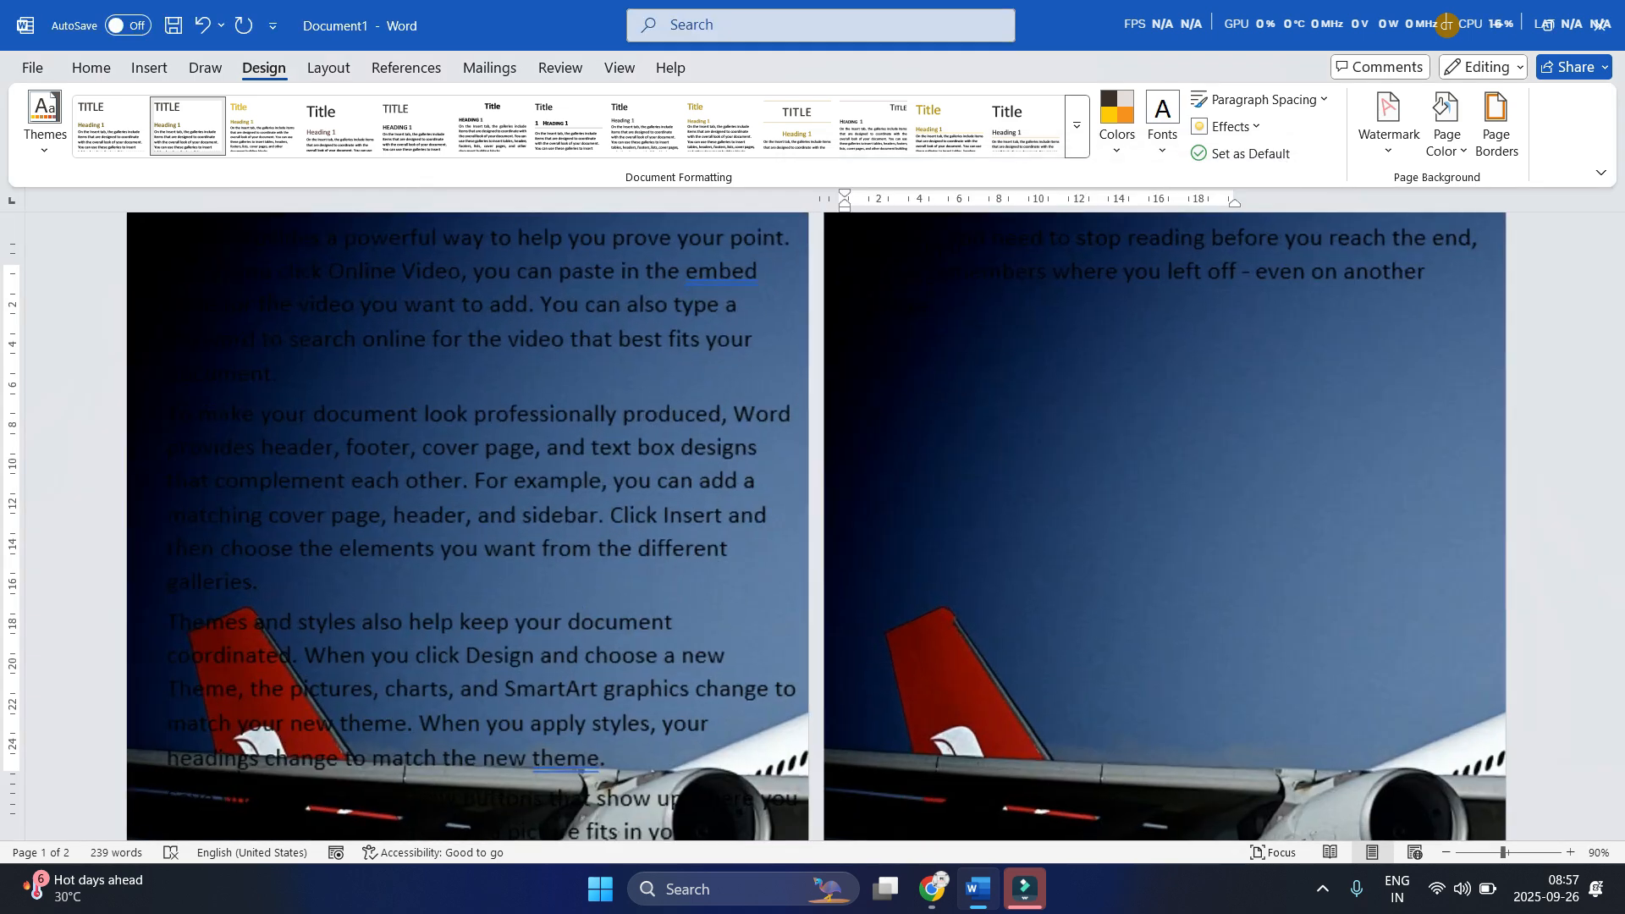
scroll(674, 526, "down", 2)
scroll(675, 526, "up", 3)
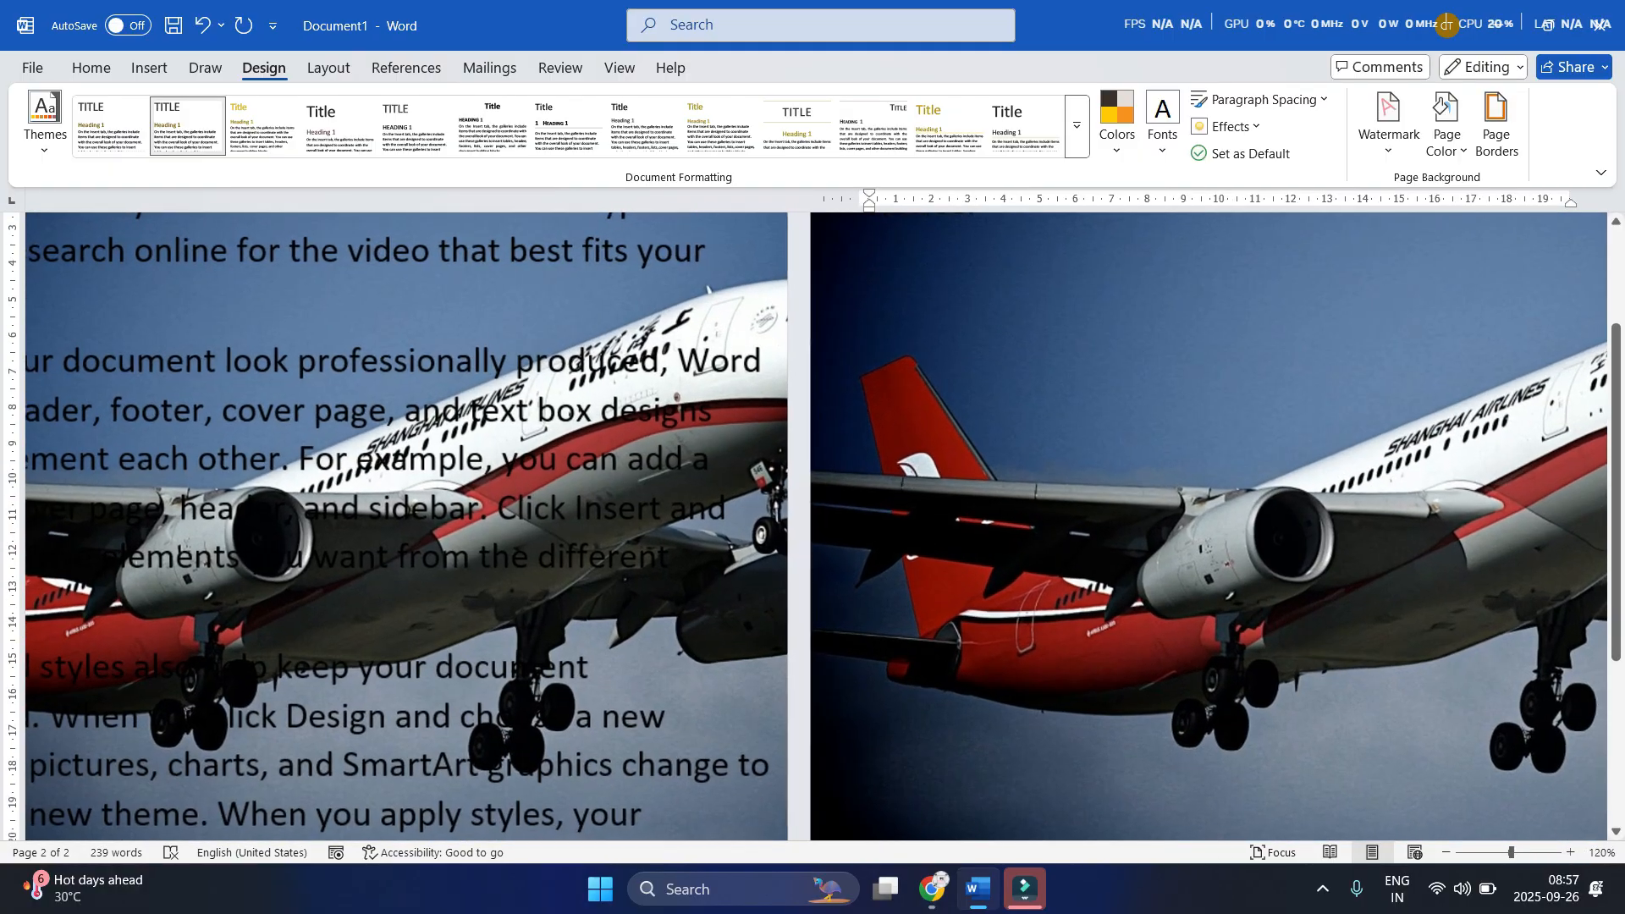
scroll(774, 568, "up", 5)
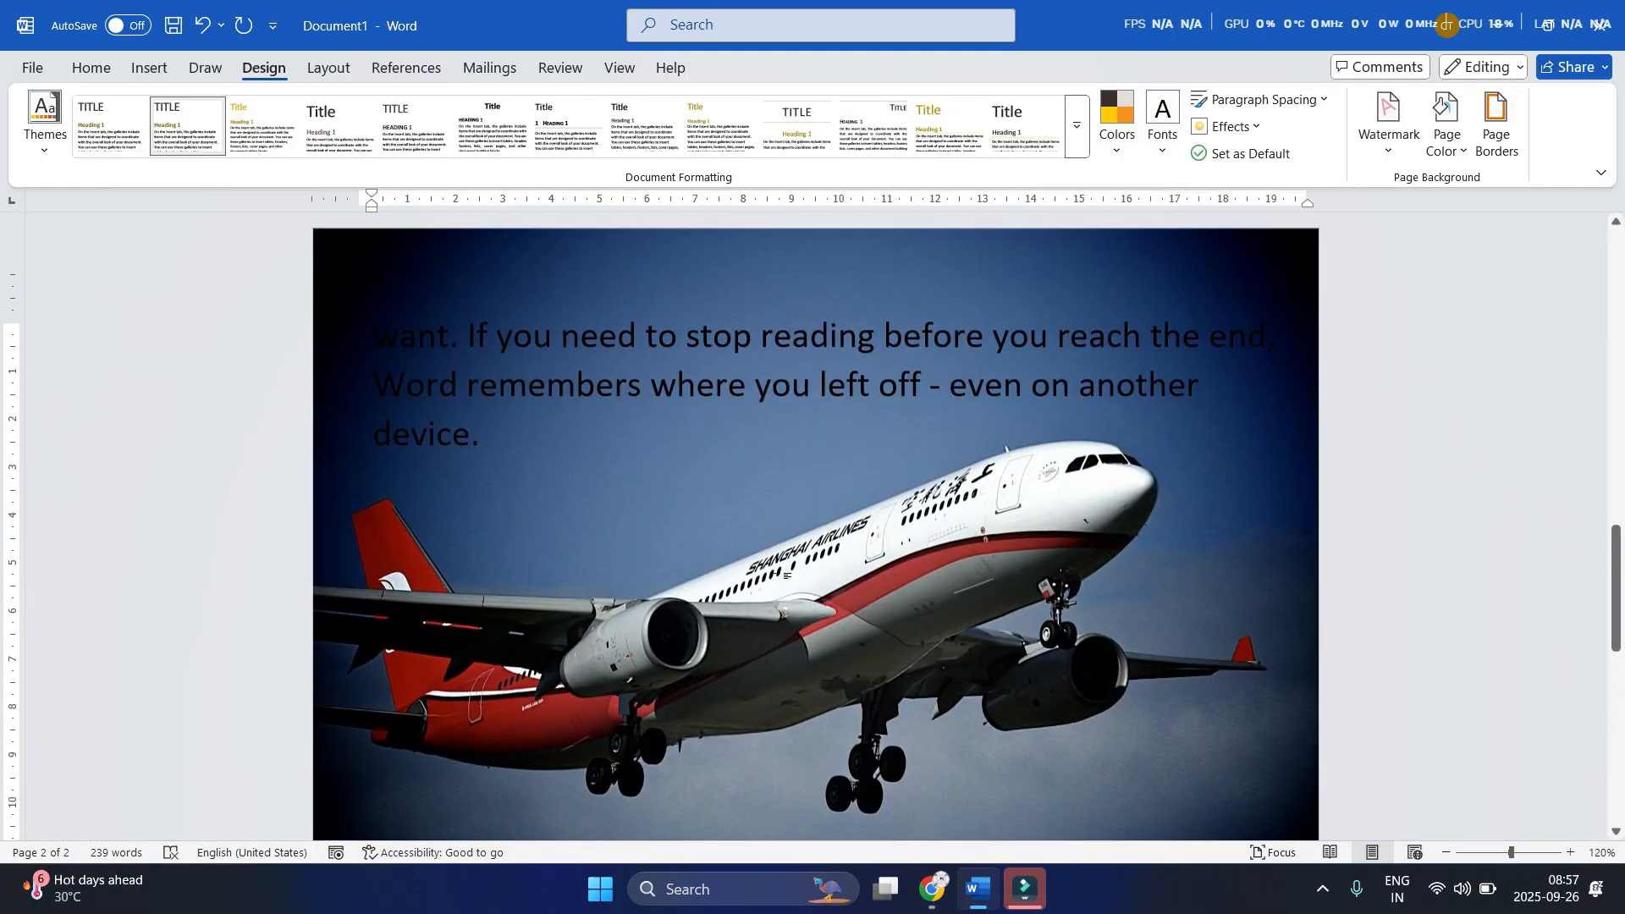
scroll(774, 568, "up", 6)
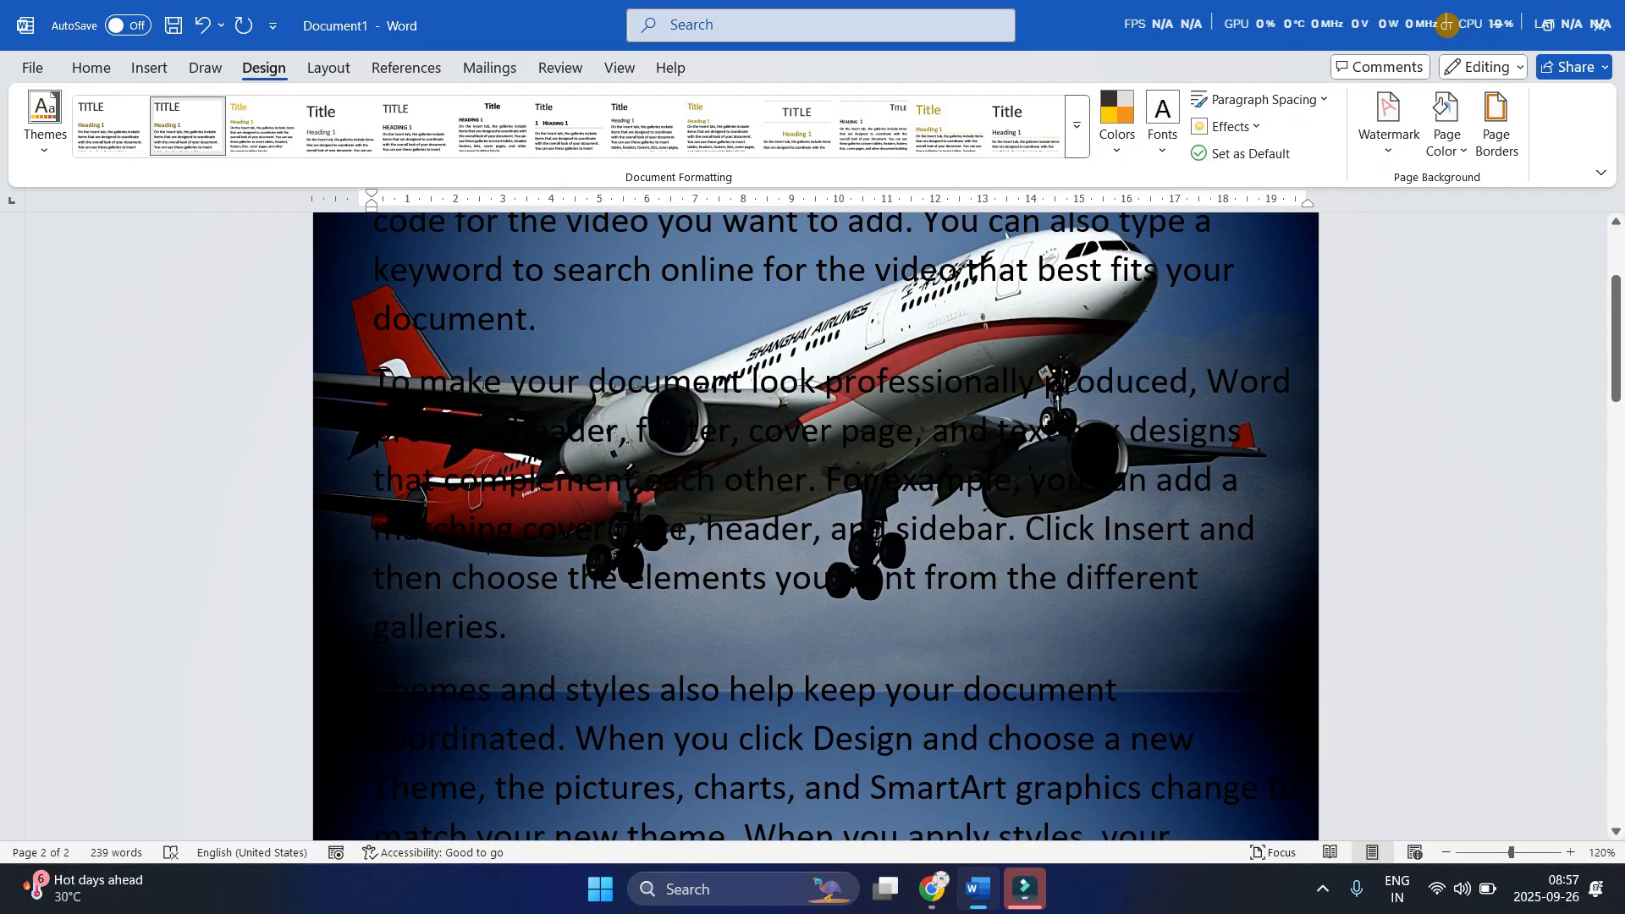
scroll(775, 568, "down", 2, "ctrl")
scroll(774, 569, "up", 2)
scroll(774, 568, "down", 8)
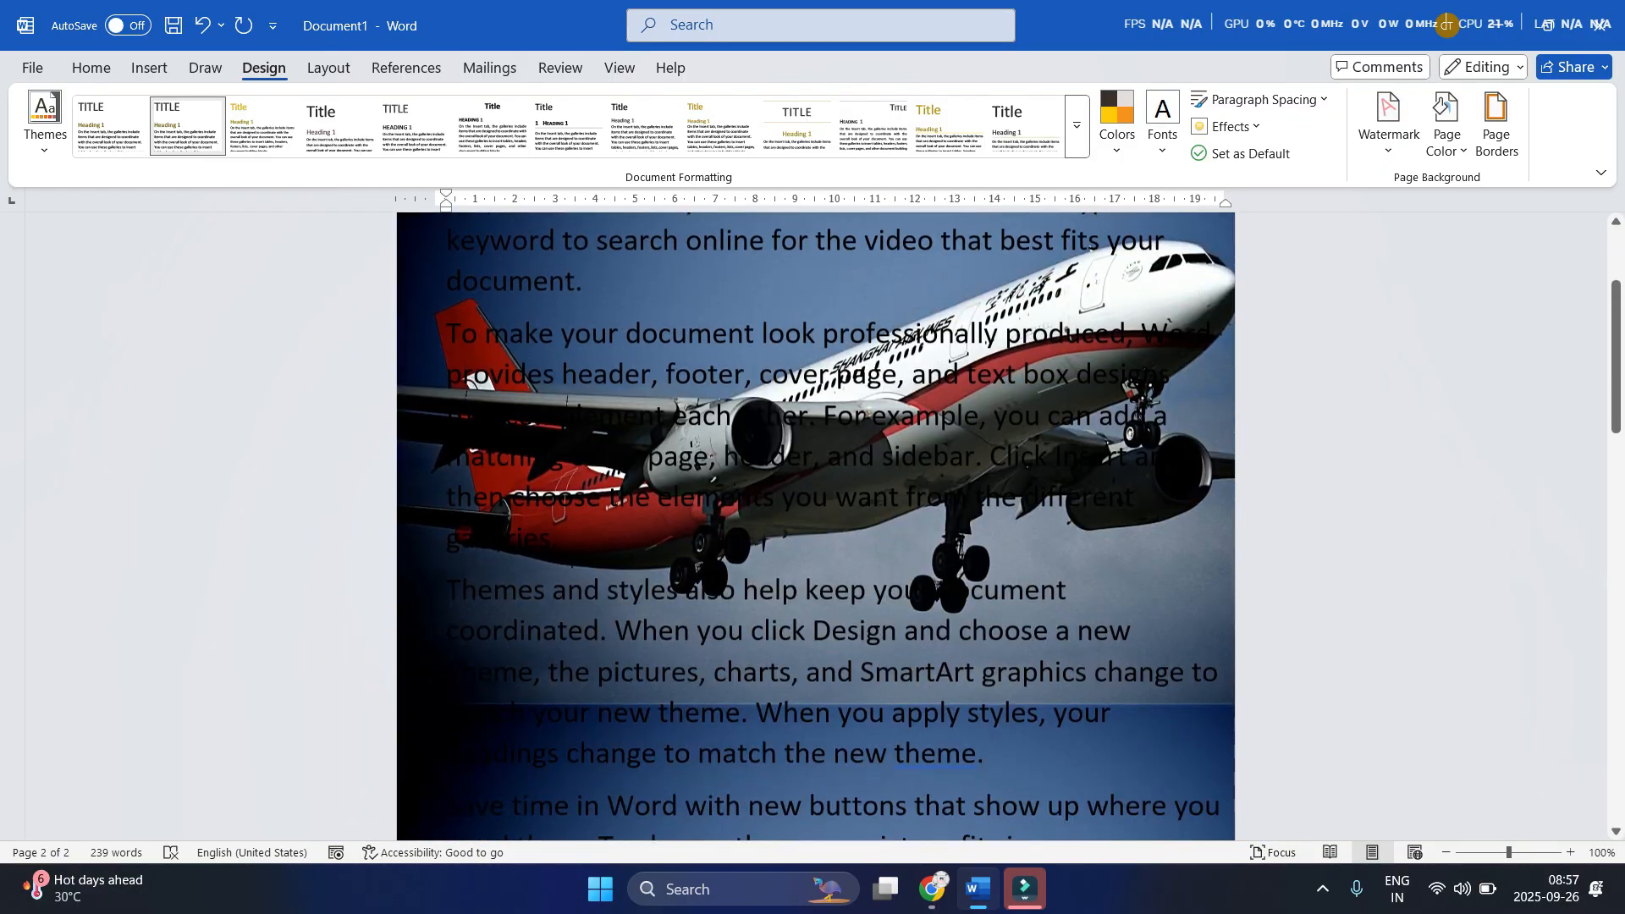
scroll(777, 576, "up", 5)
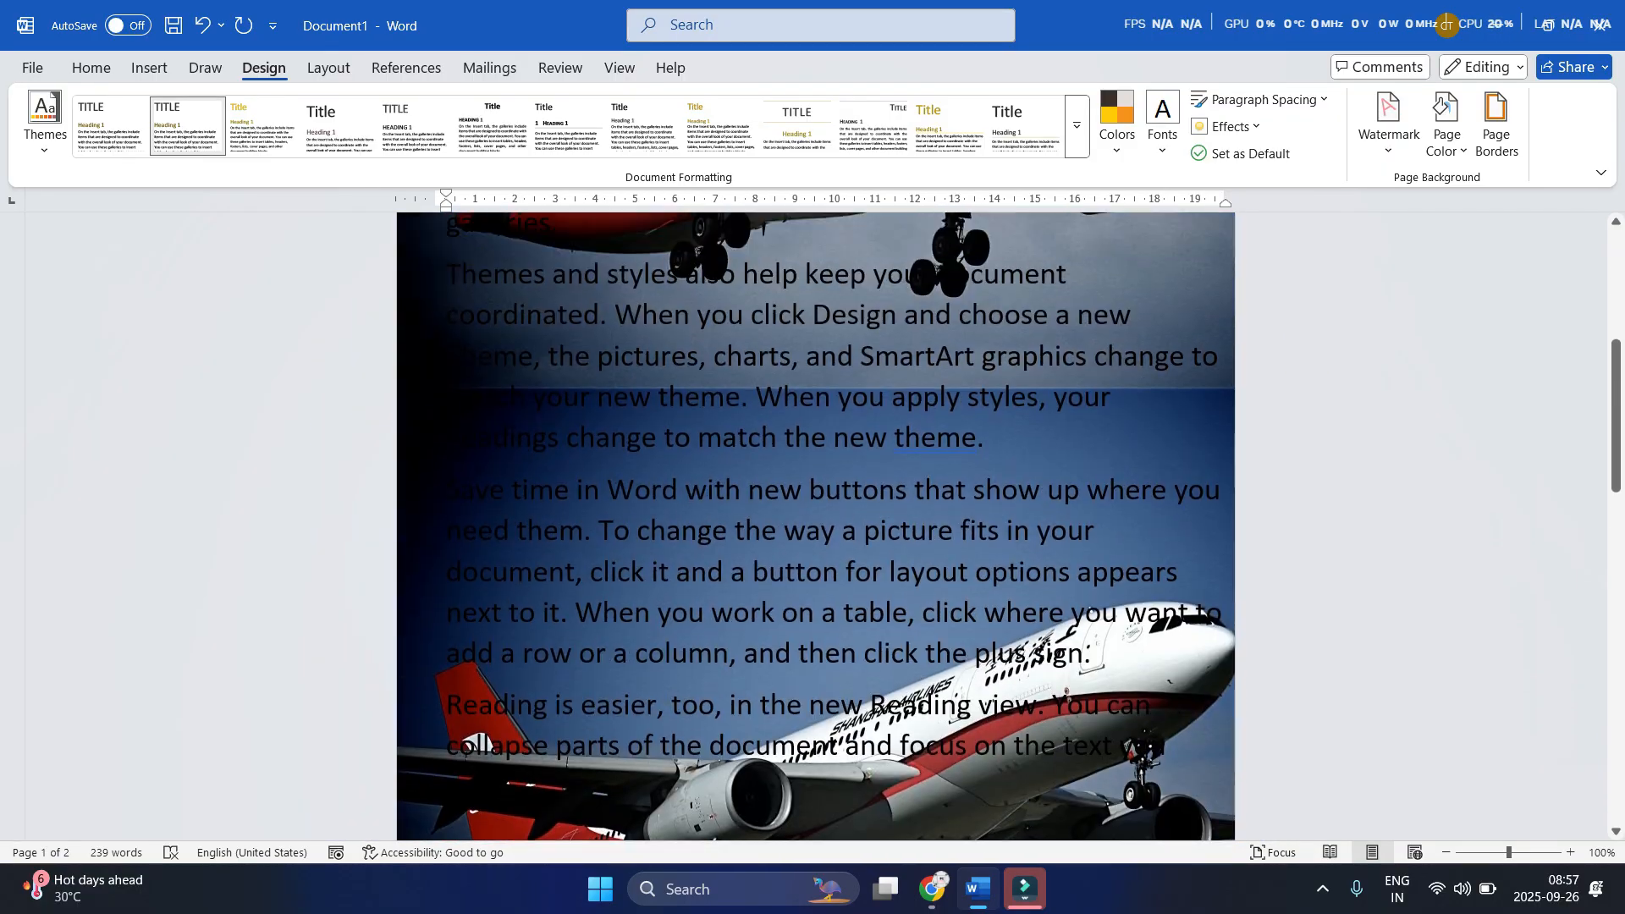
Remove the airplane picture background by setting the page color to No Color
left_click(1446, 135)
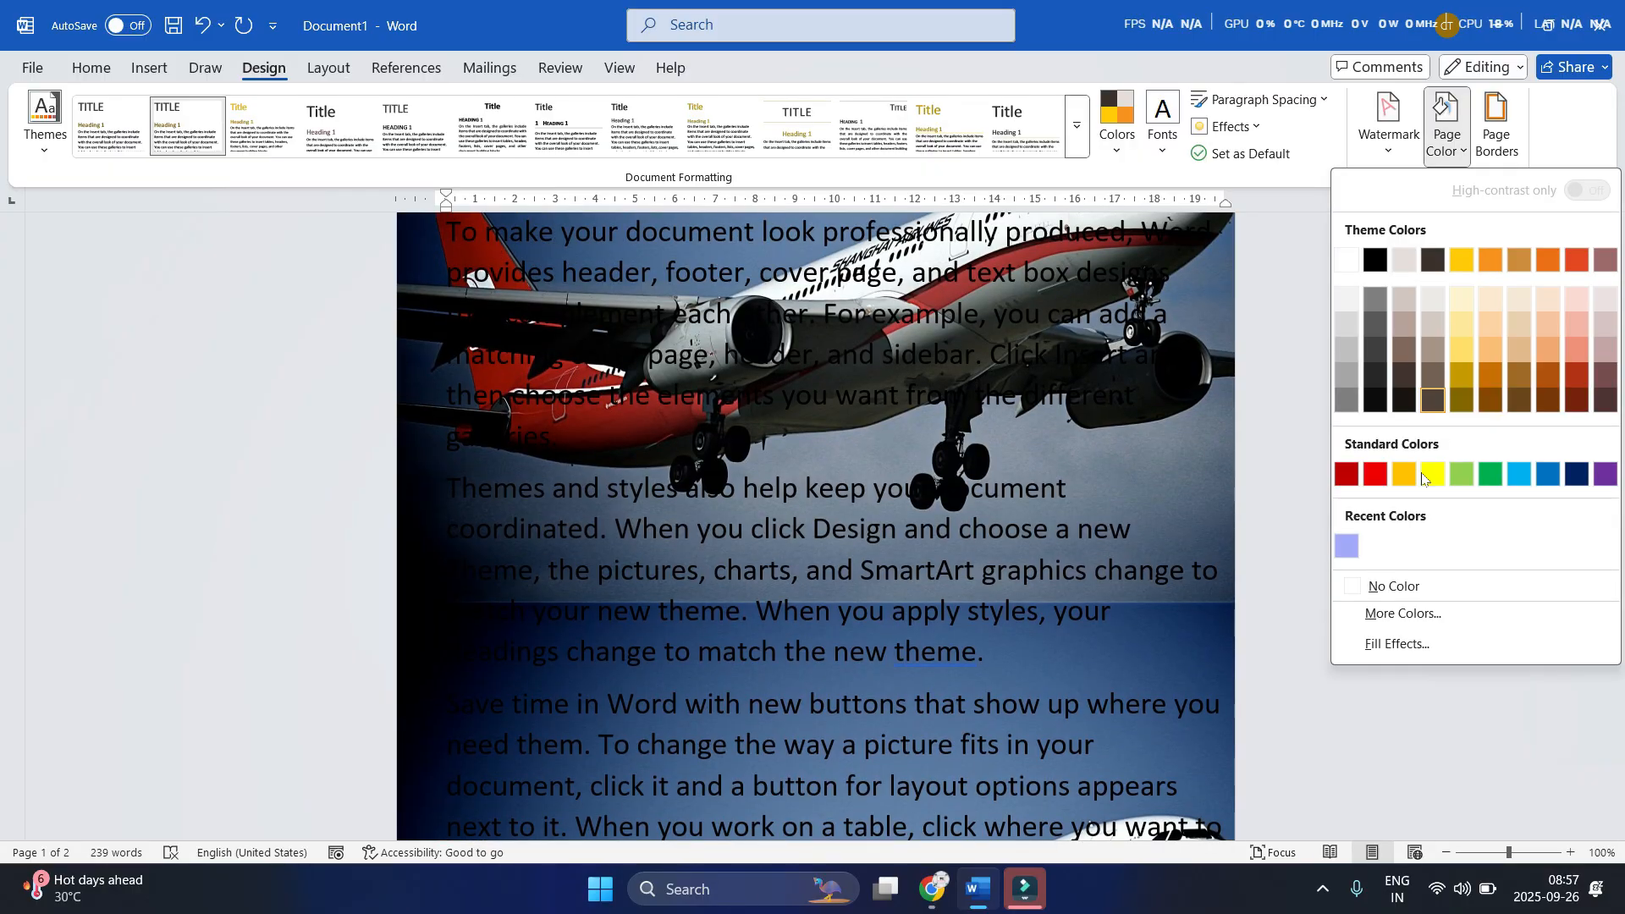
left_click(1396, 588)
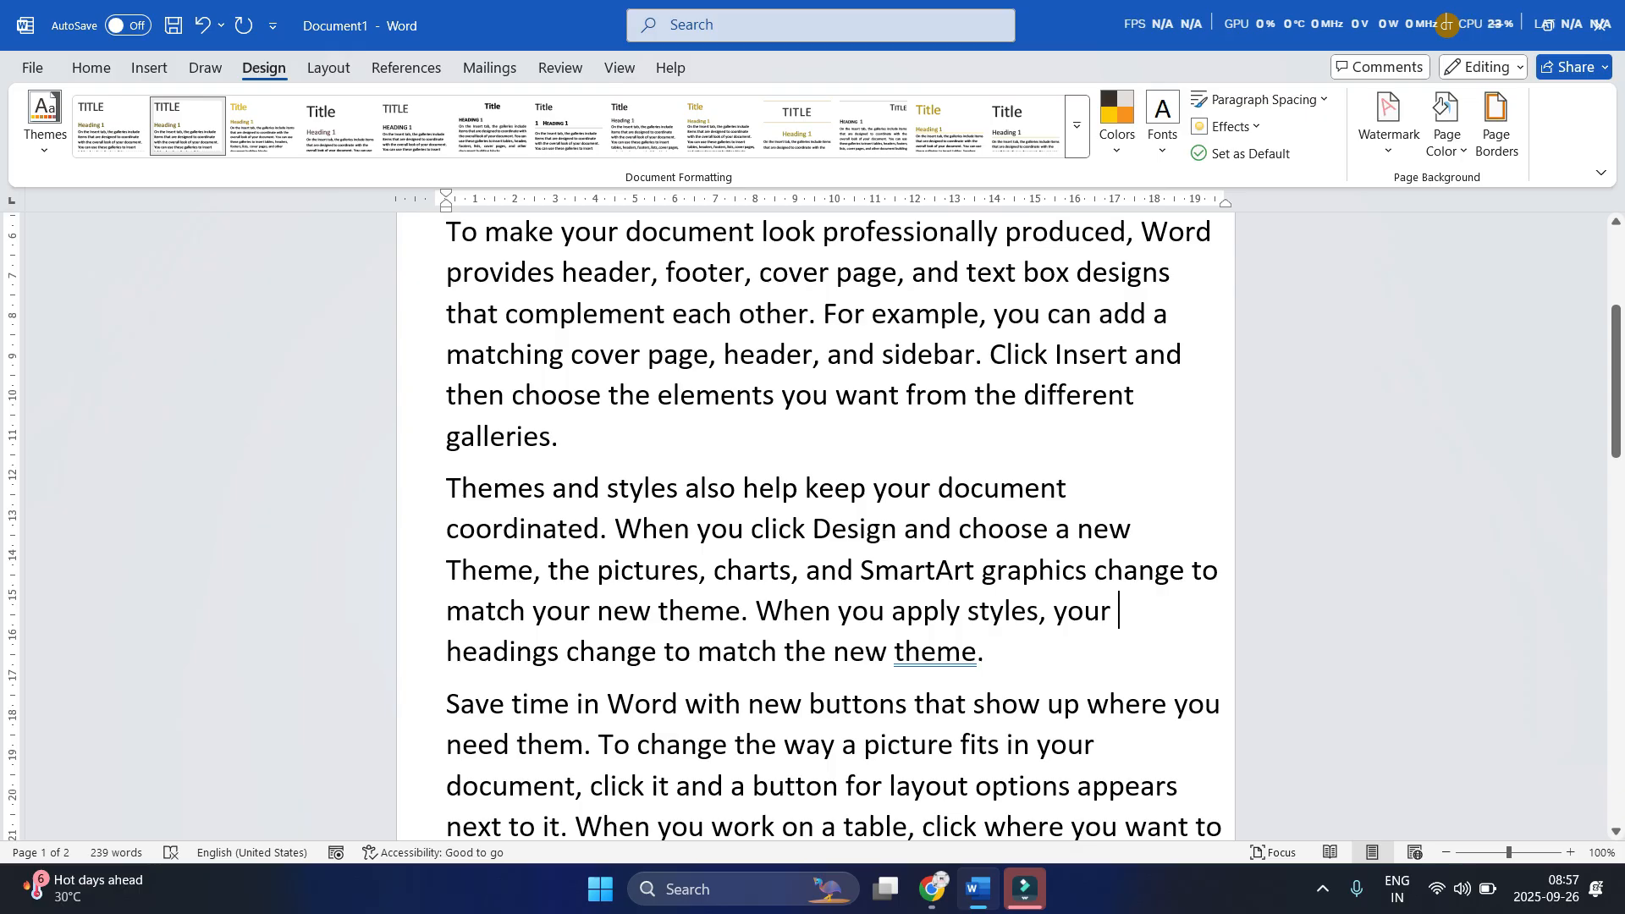
scroll(943, 544, "down", 2, "ctrl")
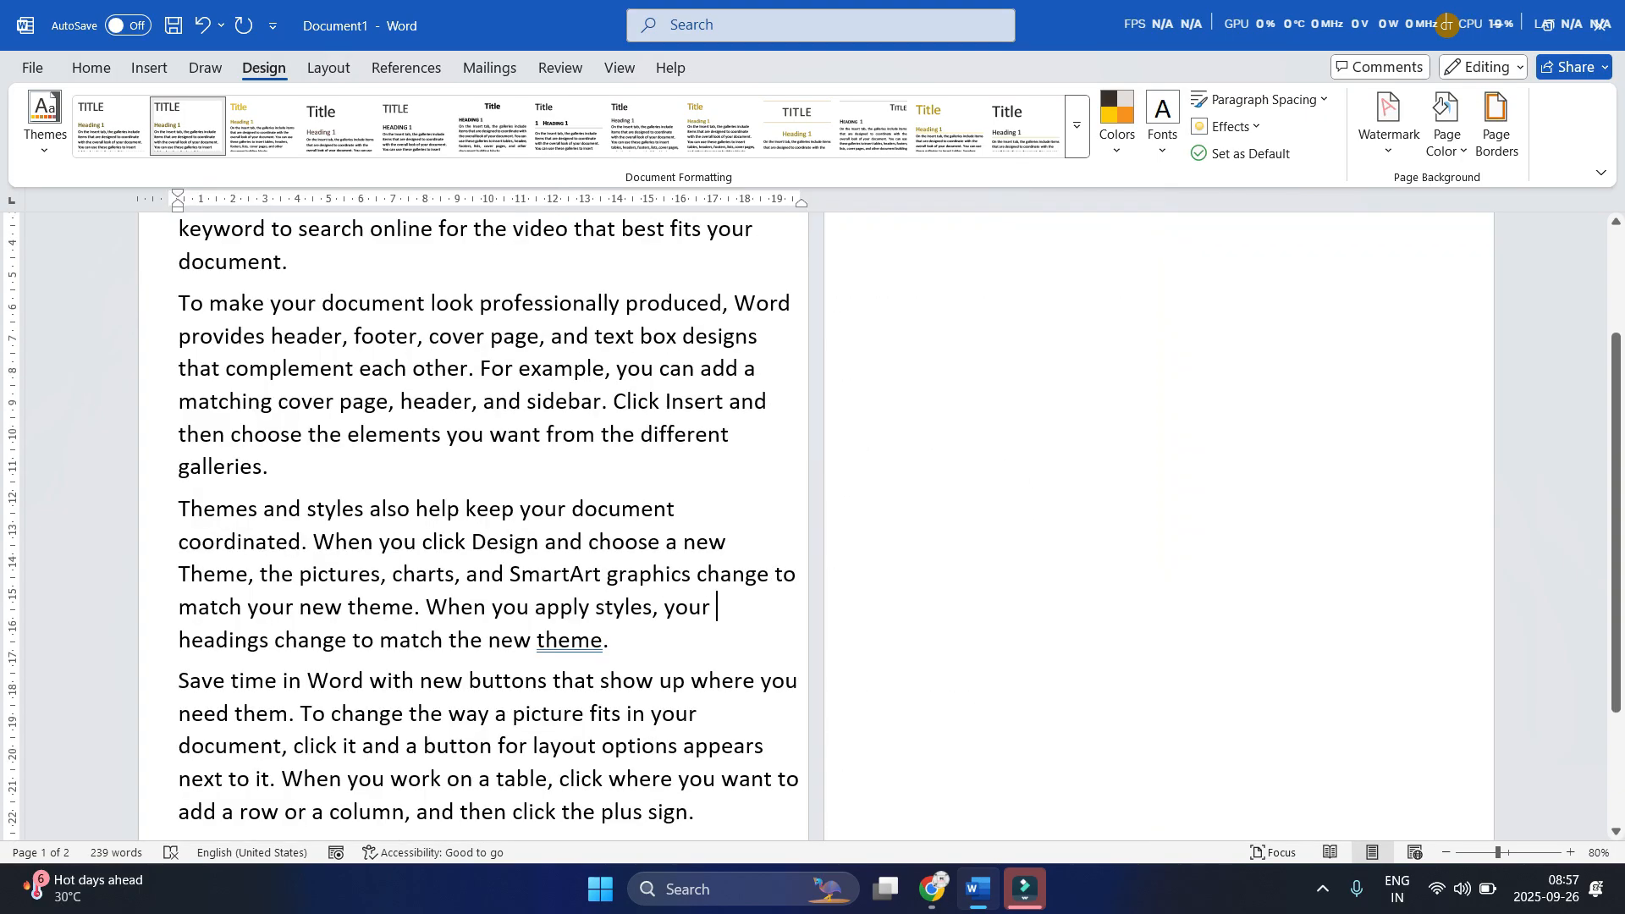
scroll(671, 598, "up", 2, "ctrl")
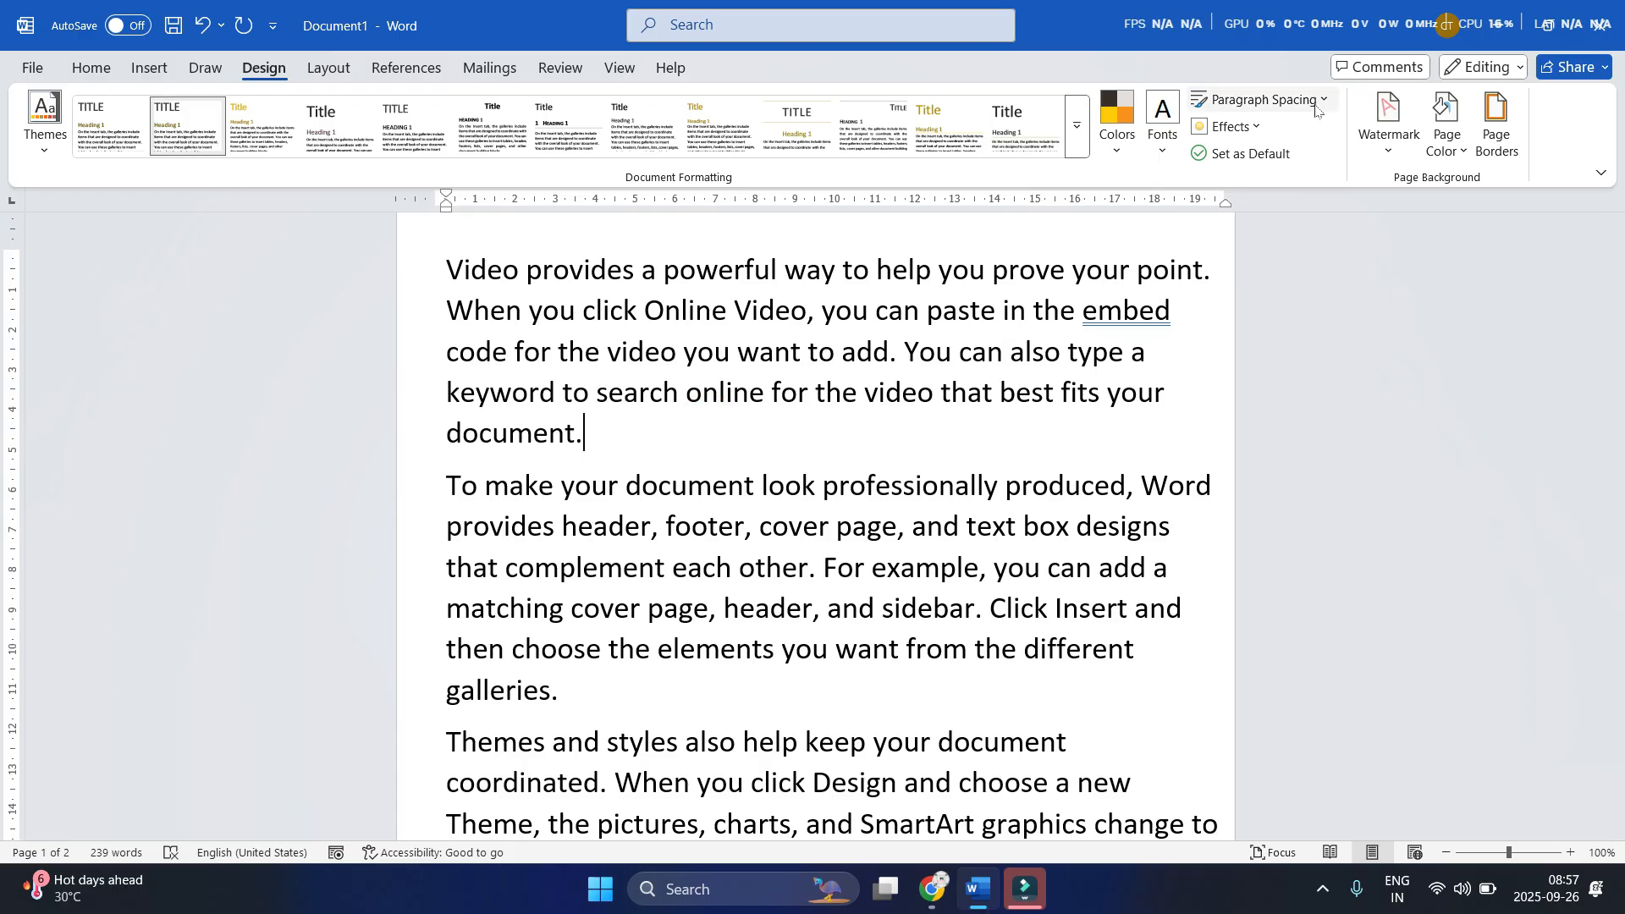
left_click(1499, 135)
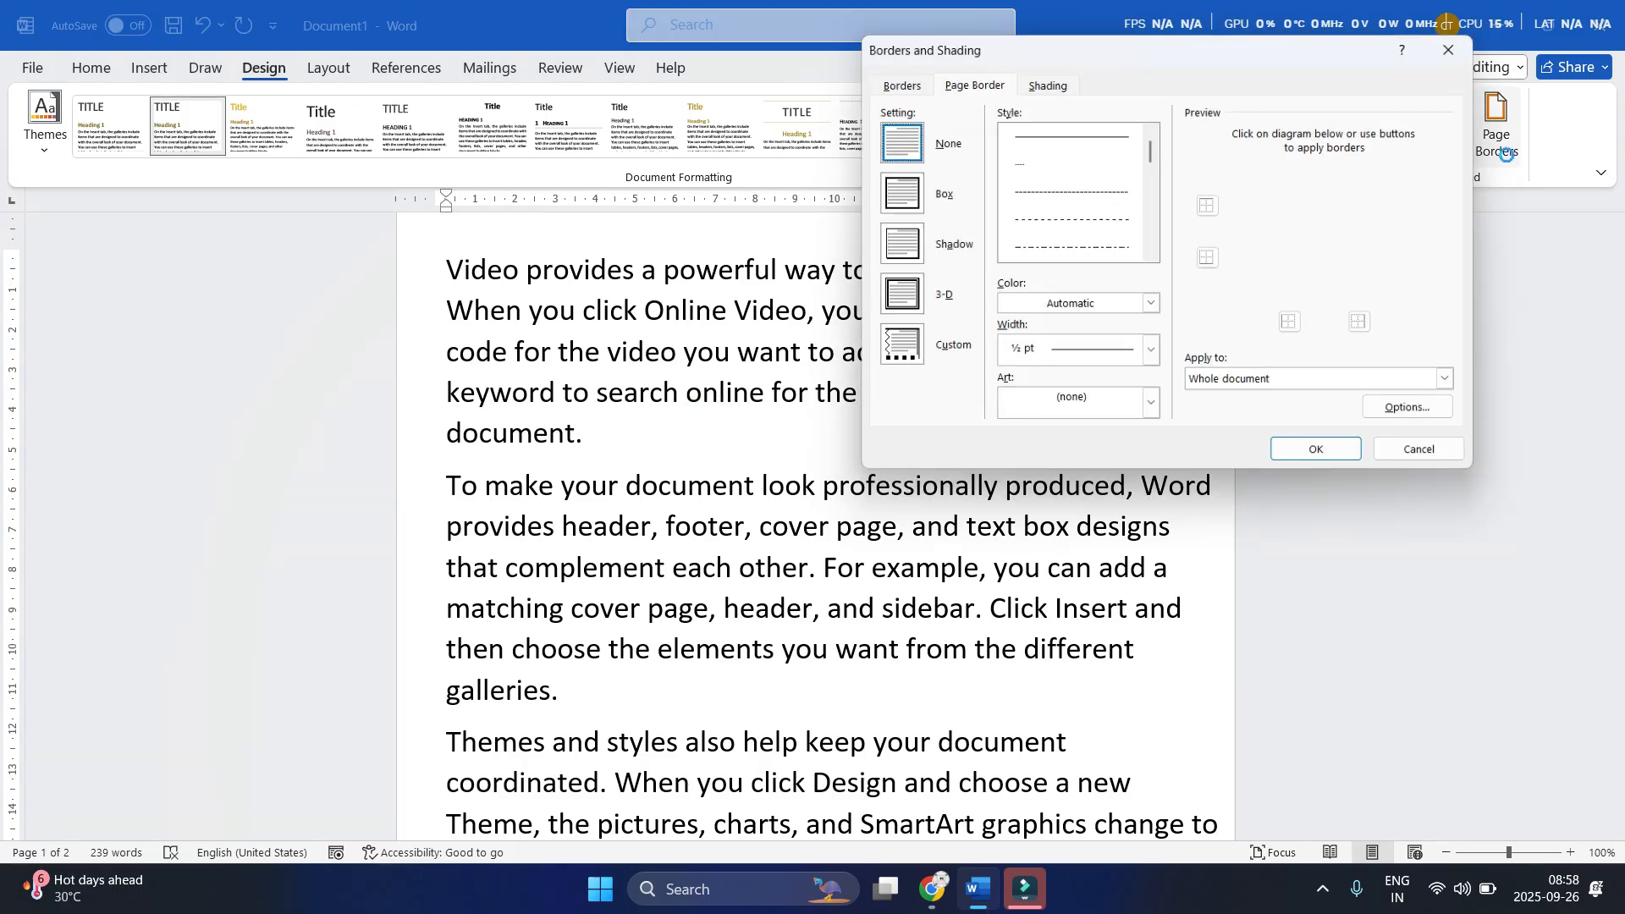
left_click_drag(1106, 56, 1058, 54)
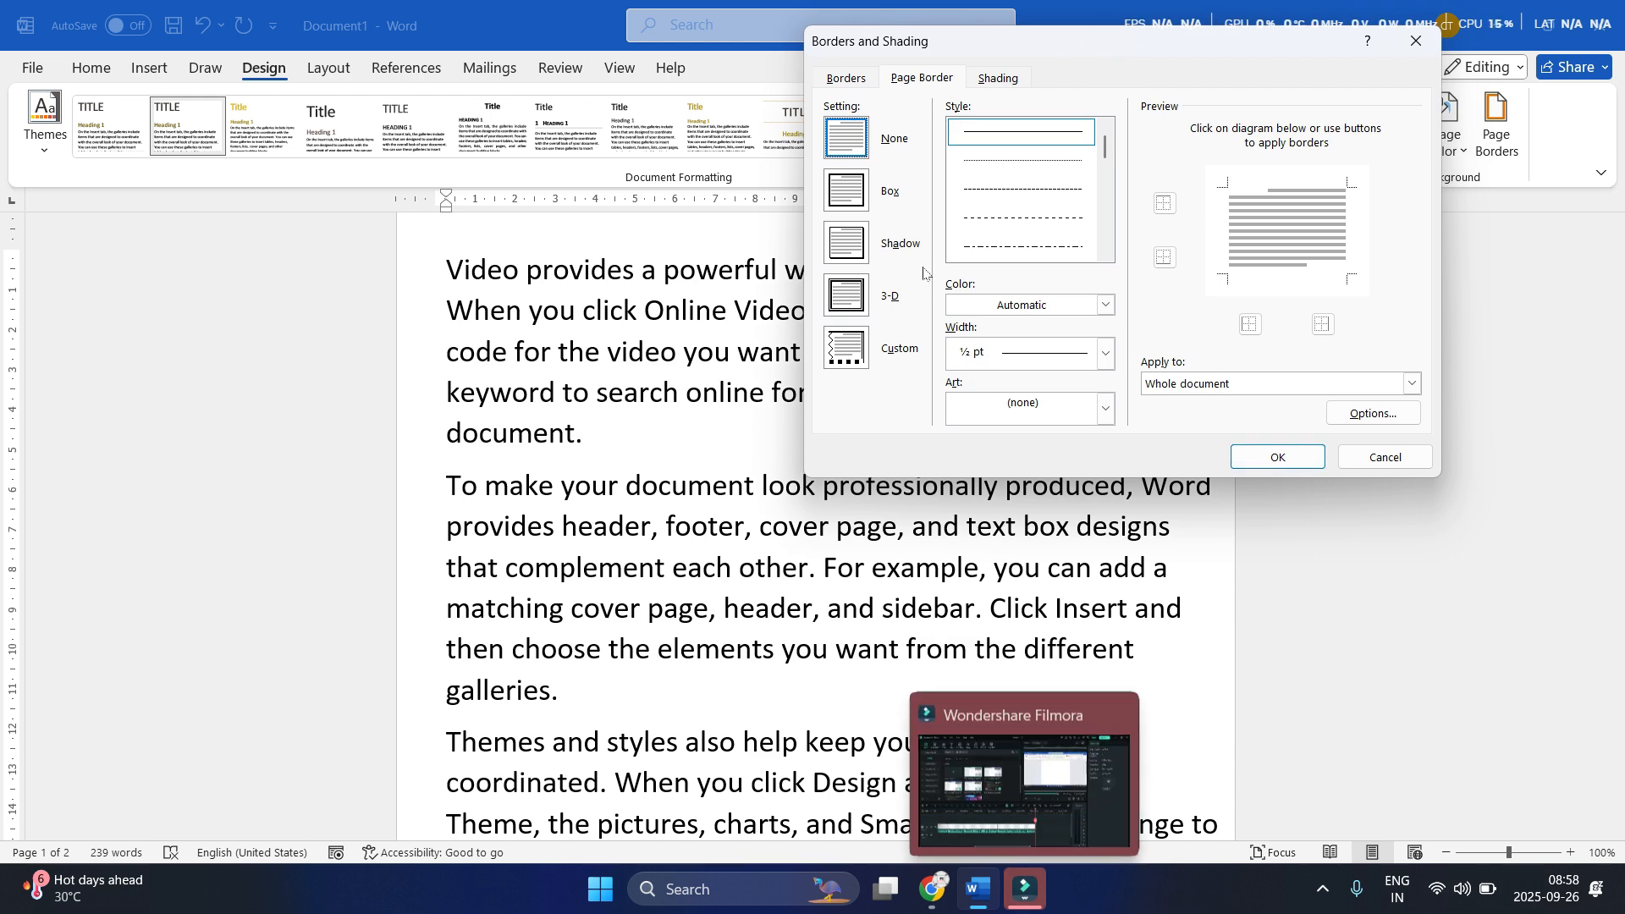
mouse_move(1020, 46)
left_mouse_down()
mouse_move(765, 169)
mouse_move(756, 131)
left_mouse_up()
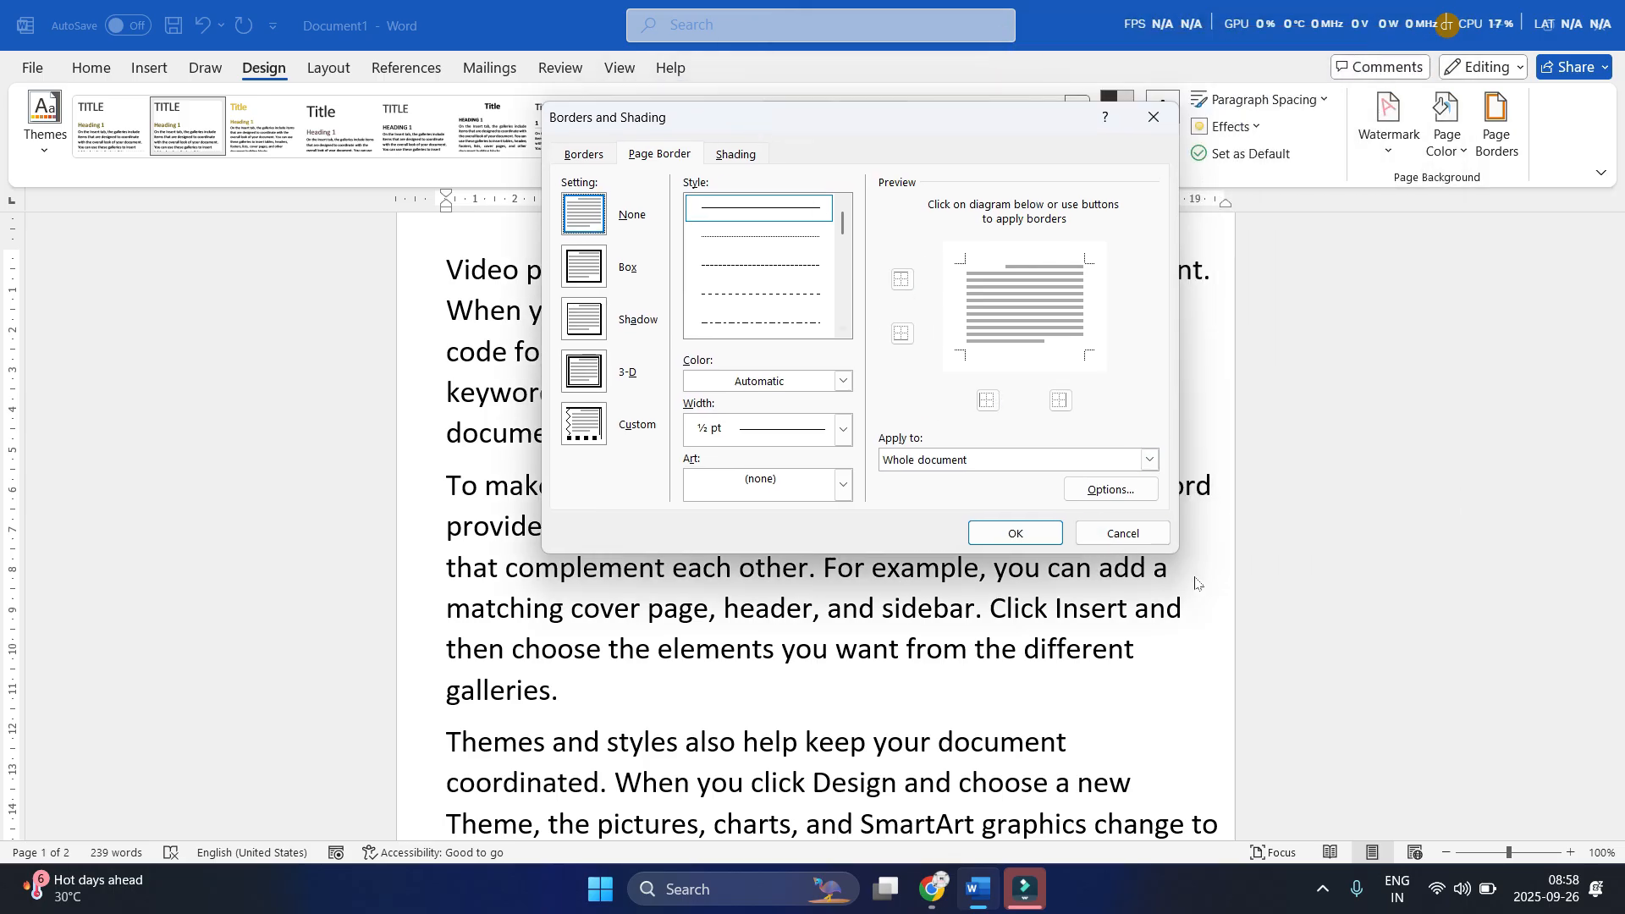
left_click(1140, 537)
Set up a page border with the Box setting and a heavy multi-line style
left_click(1496, 135)
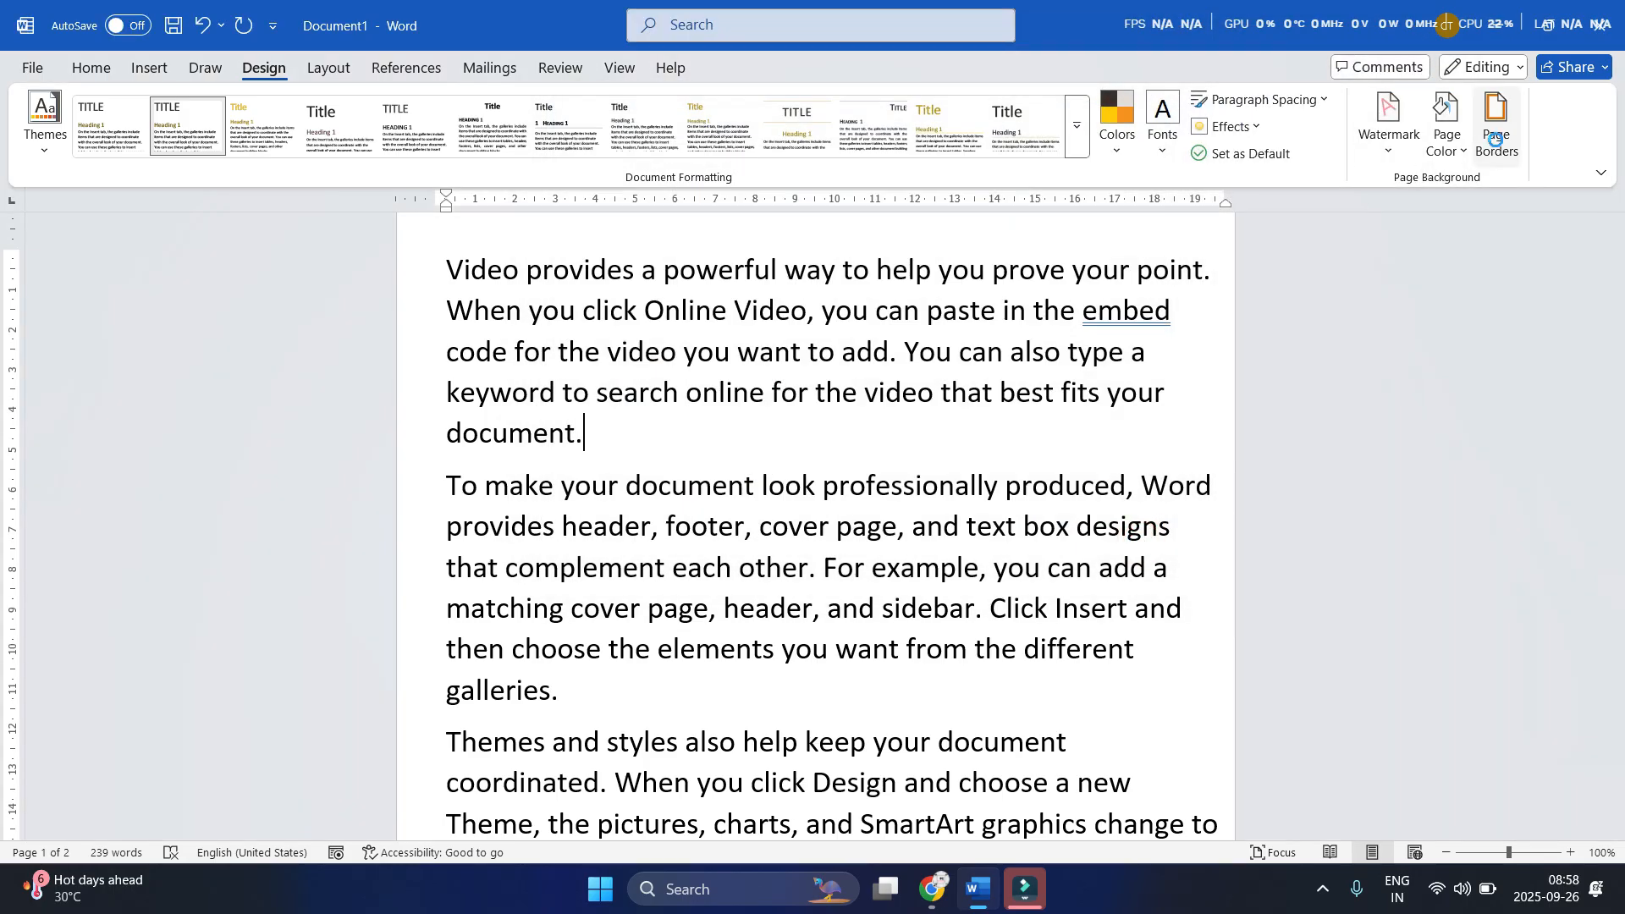
left_click_drag(862, 118, 811, 157)
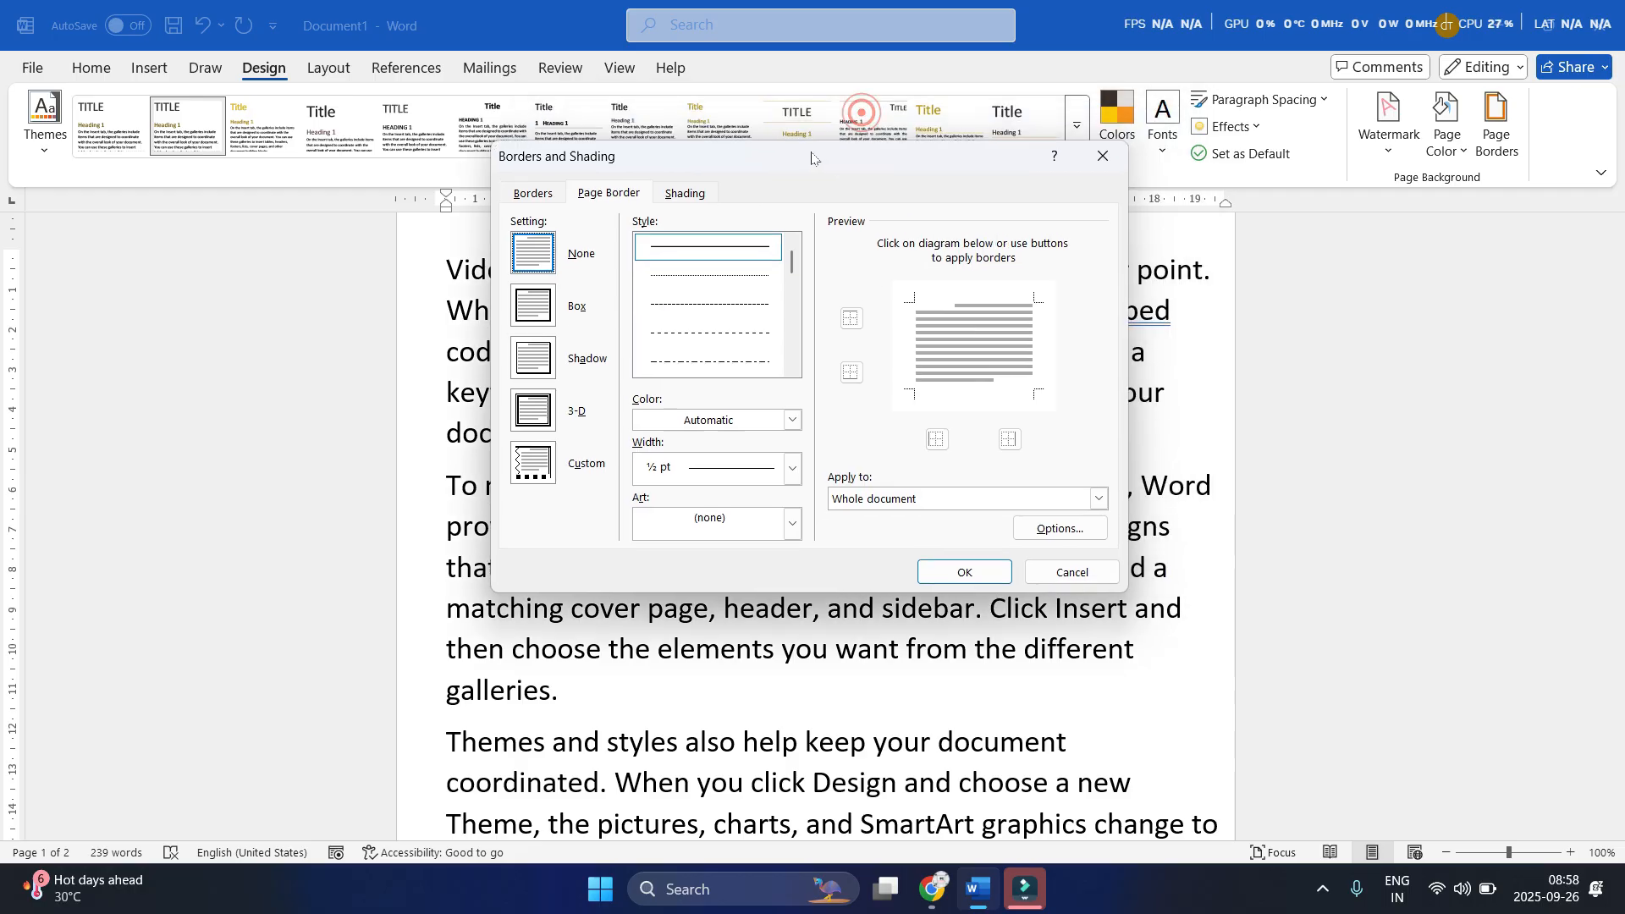
left_click(533, 317)
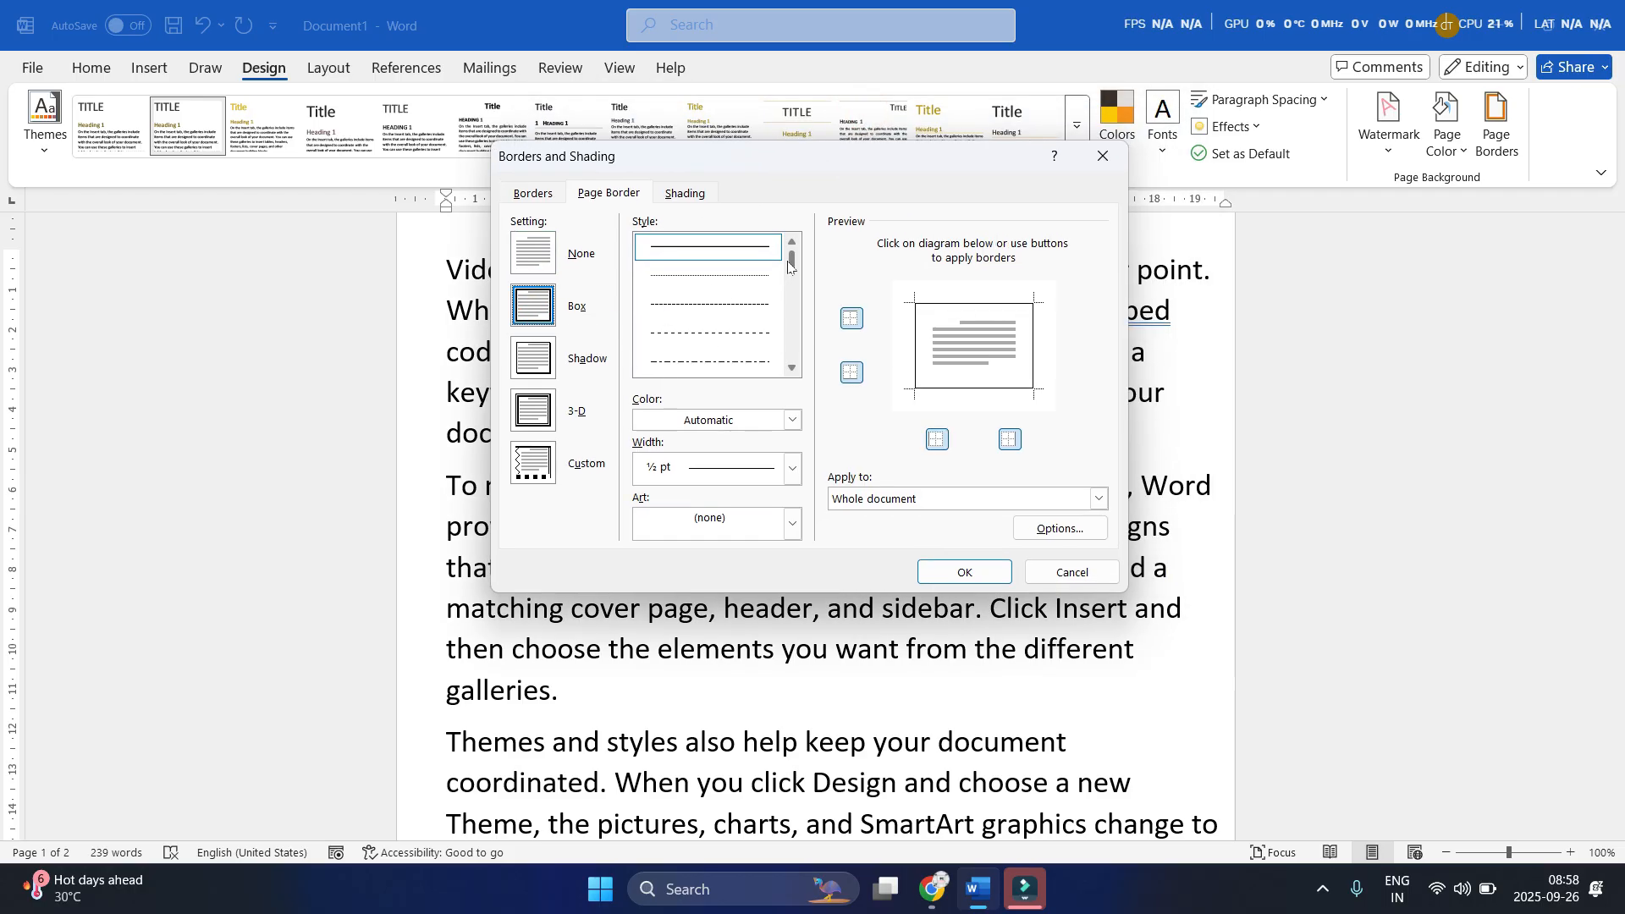
scroll(789, 362, "down", 5)
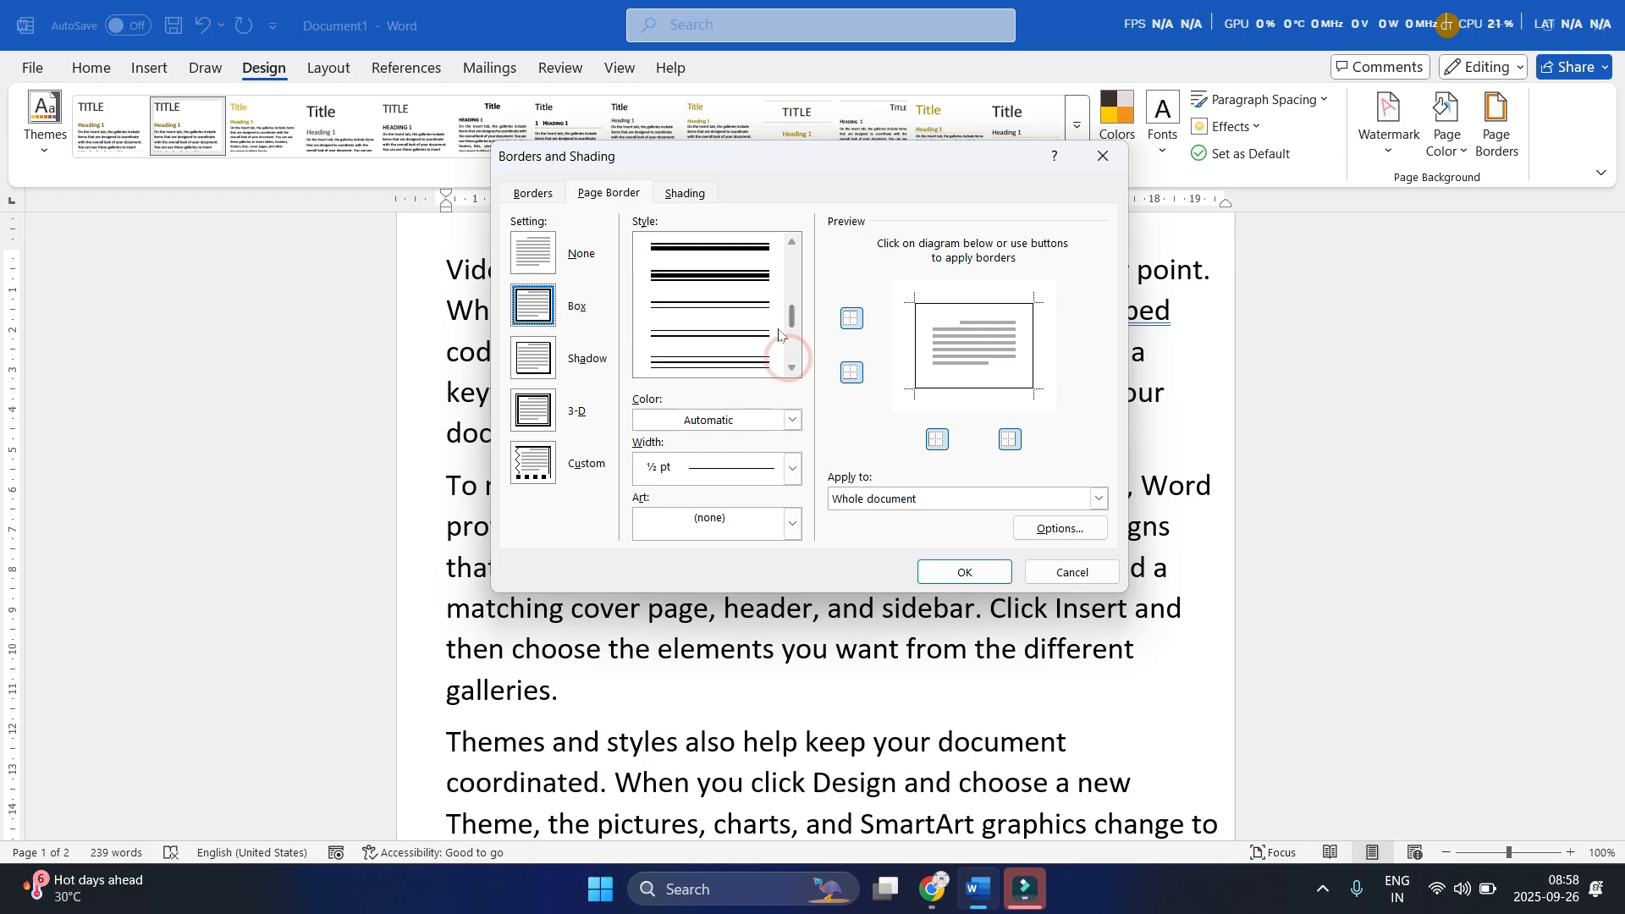
left_click(748, 290)
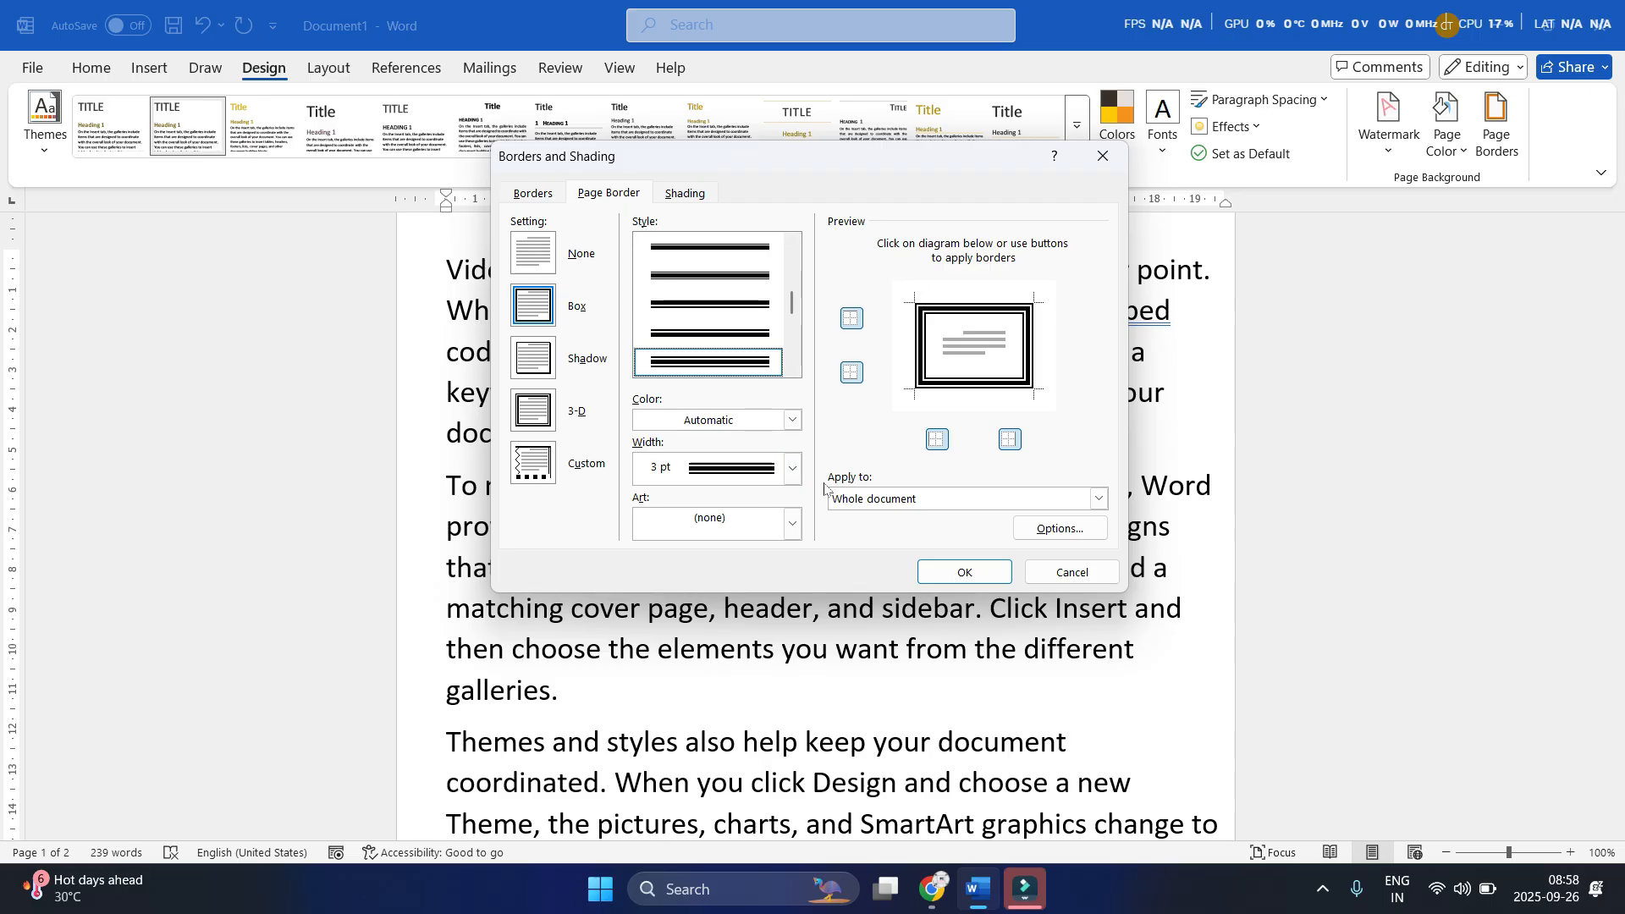
Keep the border width at 3 pt, apply the border to the whole document and check it on the page
left_click(789, 479)
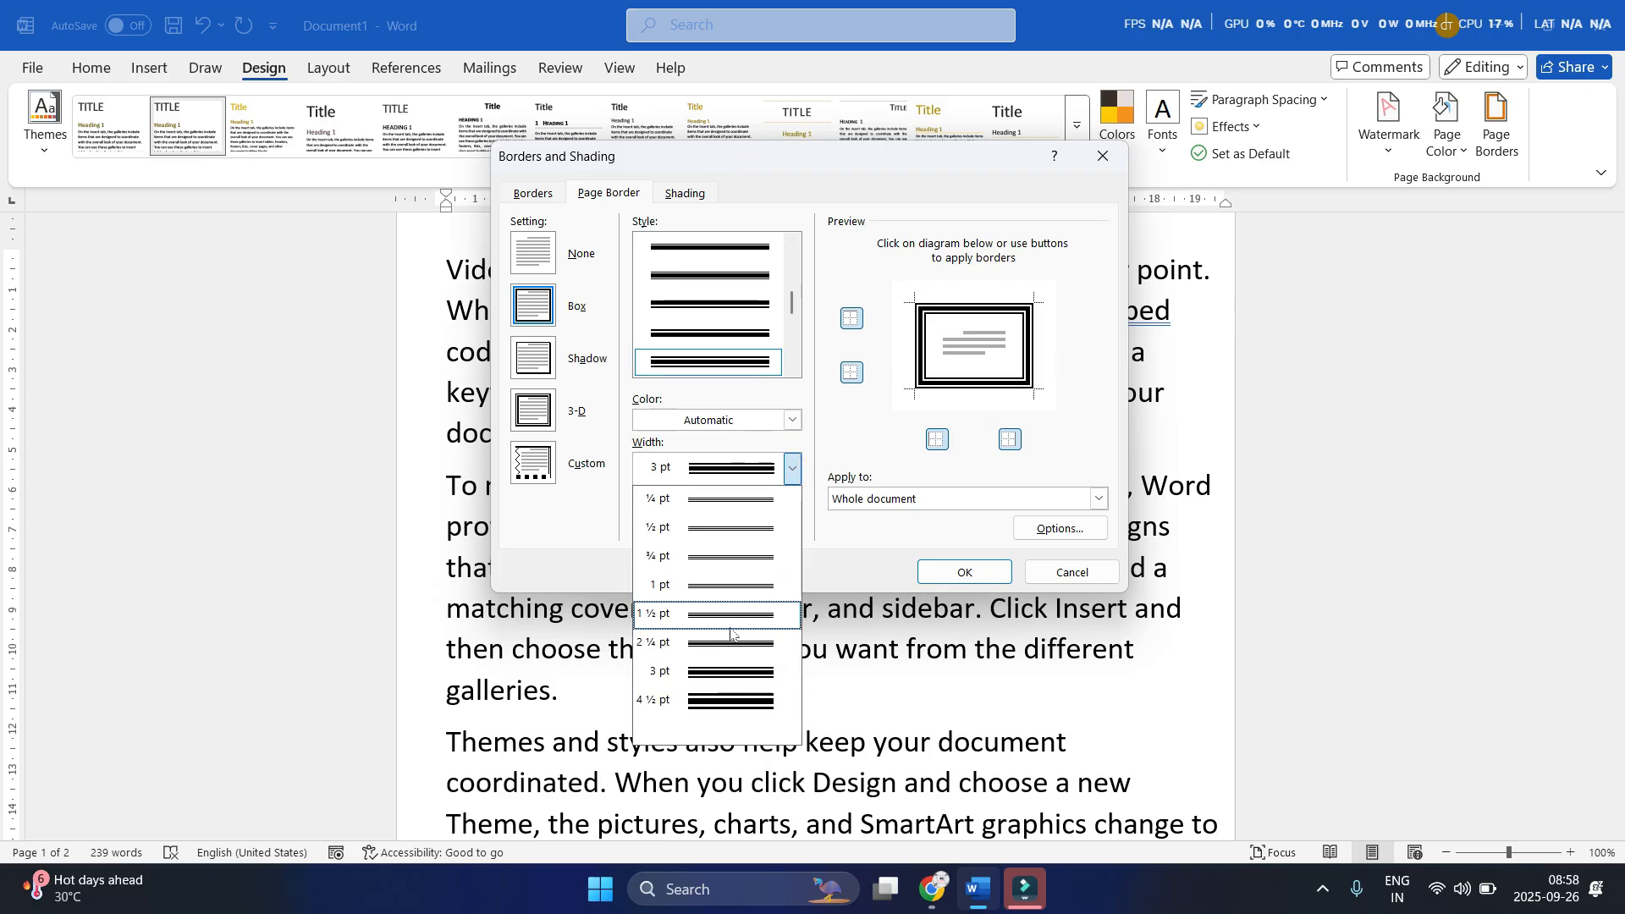
left_click(734, 674)
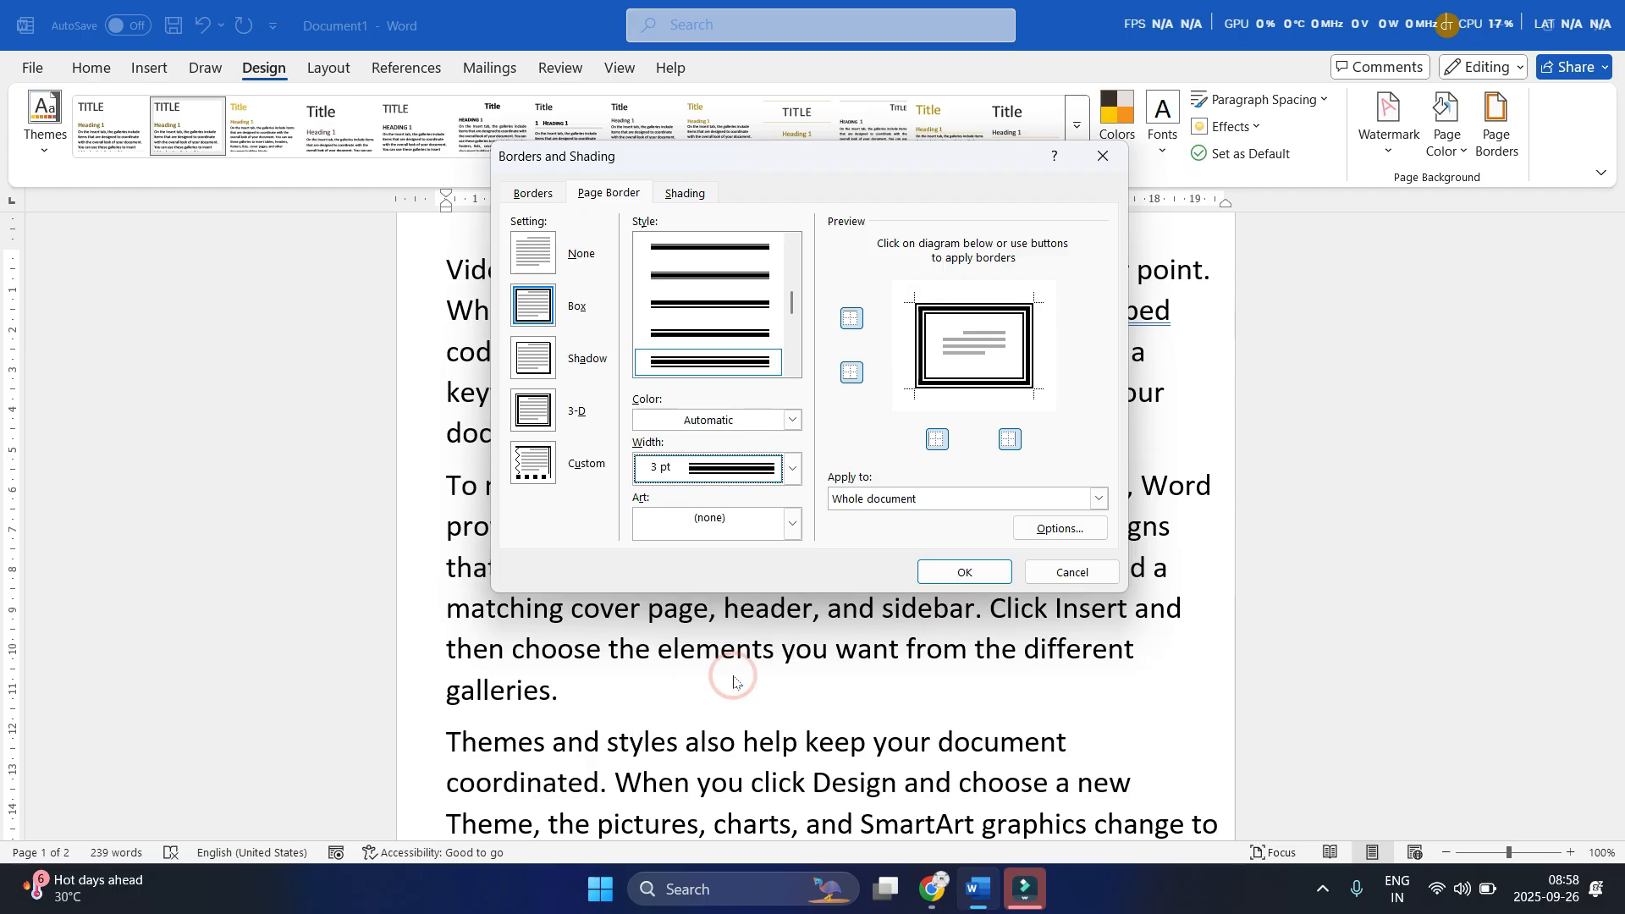
left_click(957, 571)
scroll(816, 524, "down", 2)
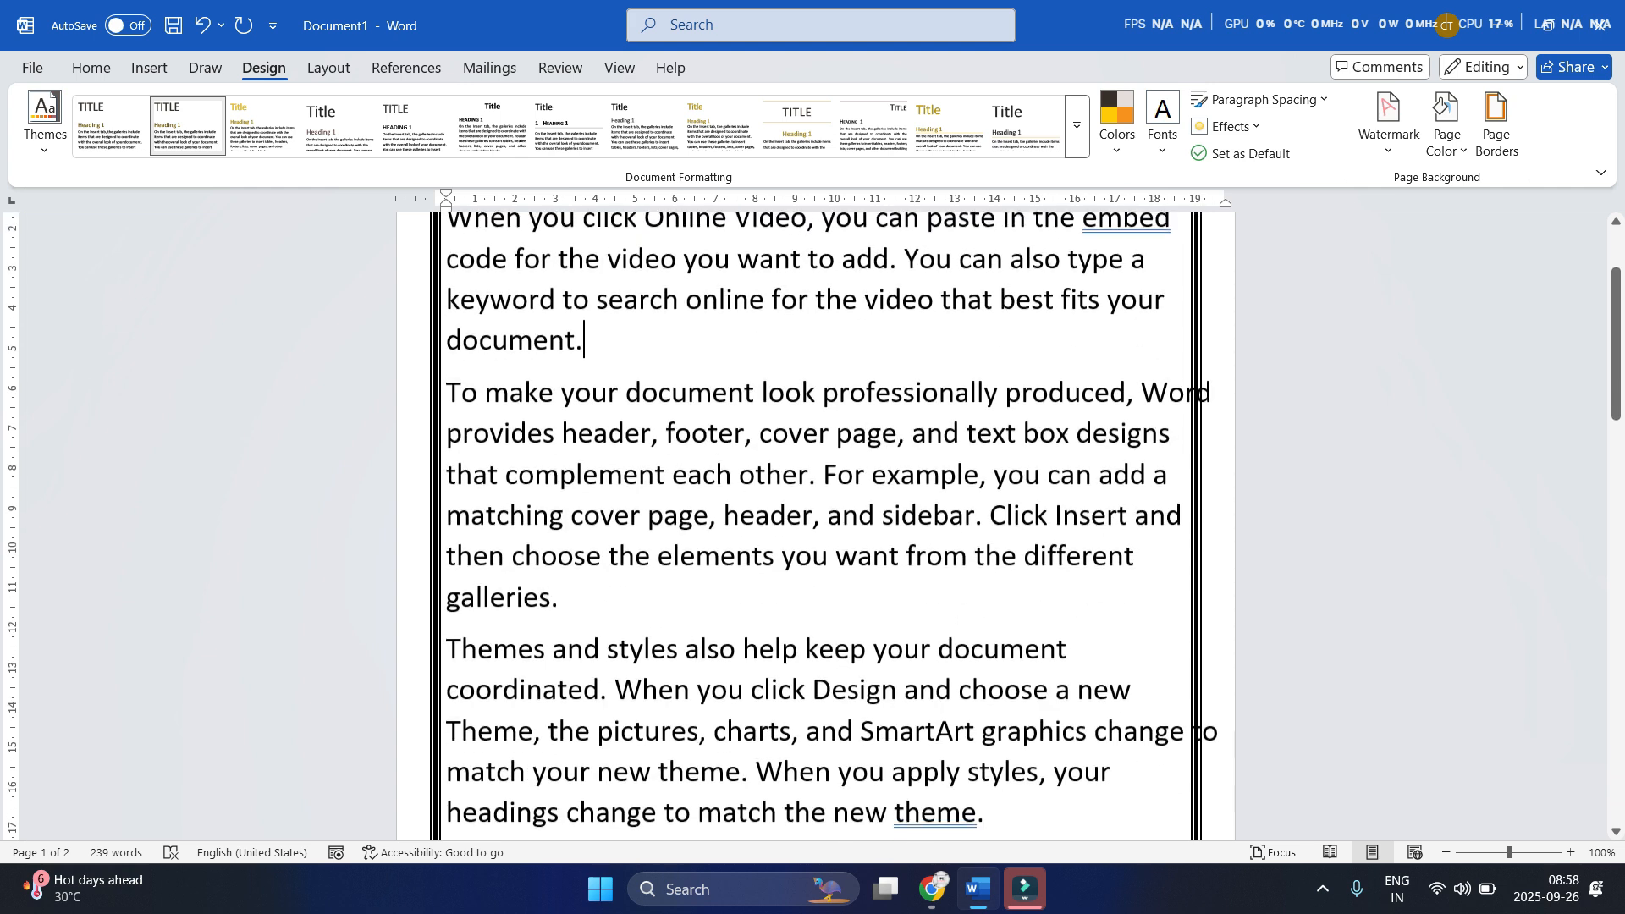
scroll(816, 524, "up", 3)
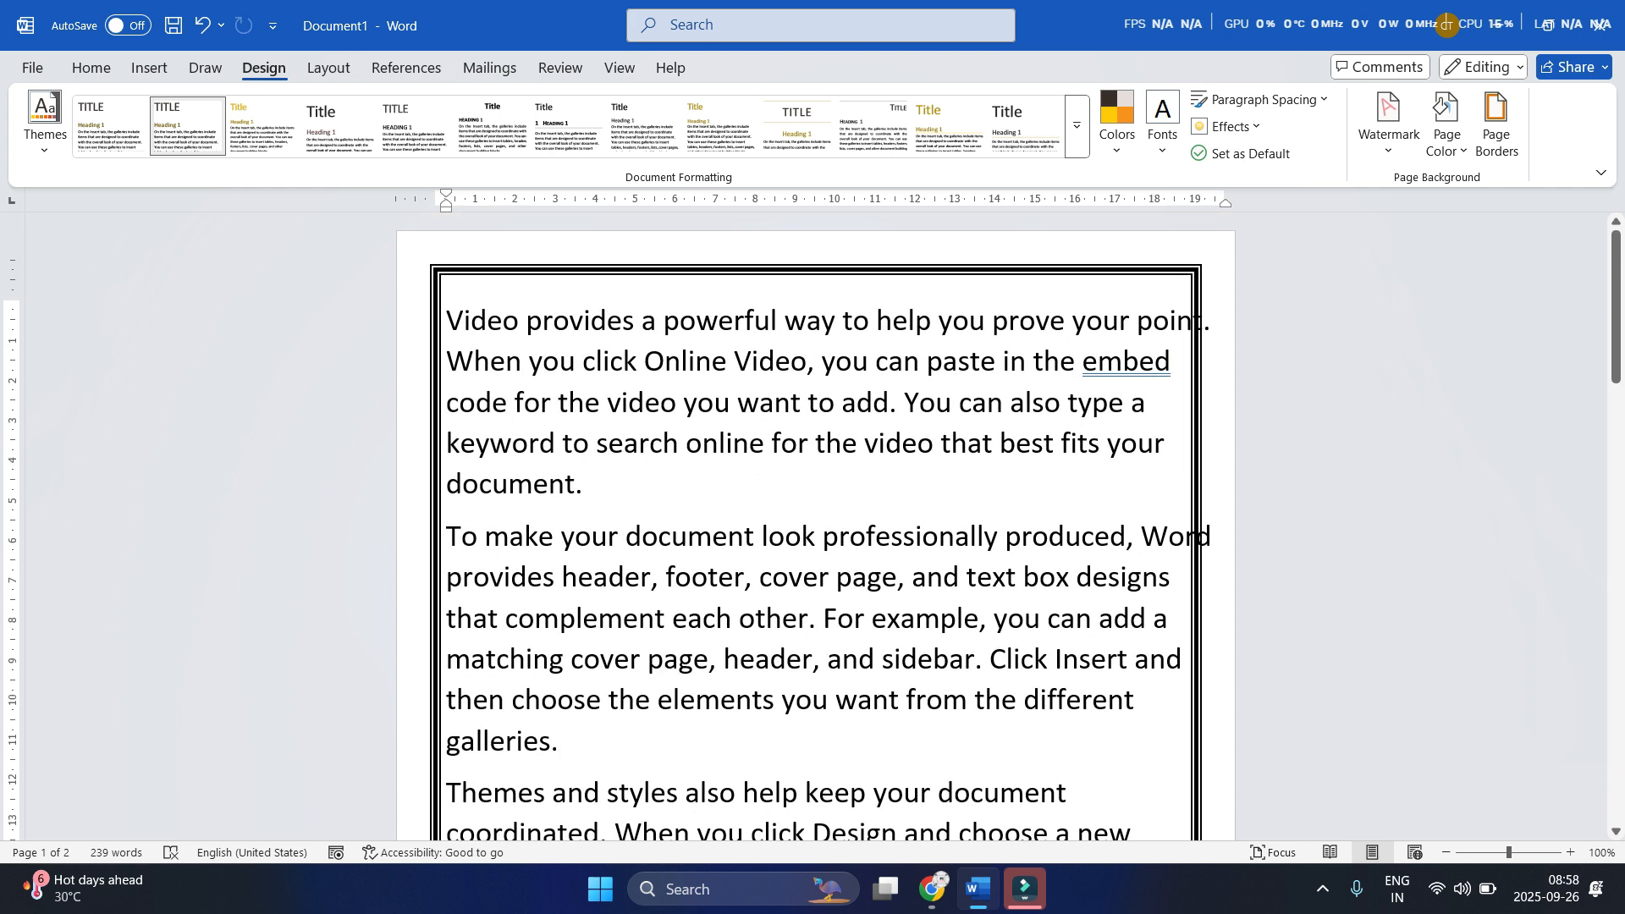
scroll(844, 494, "down", 6)
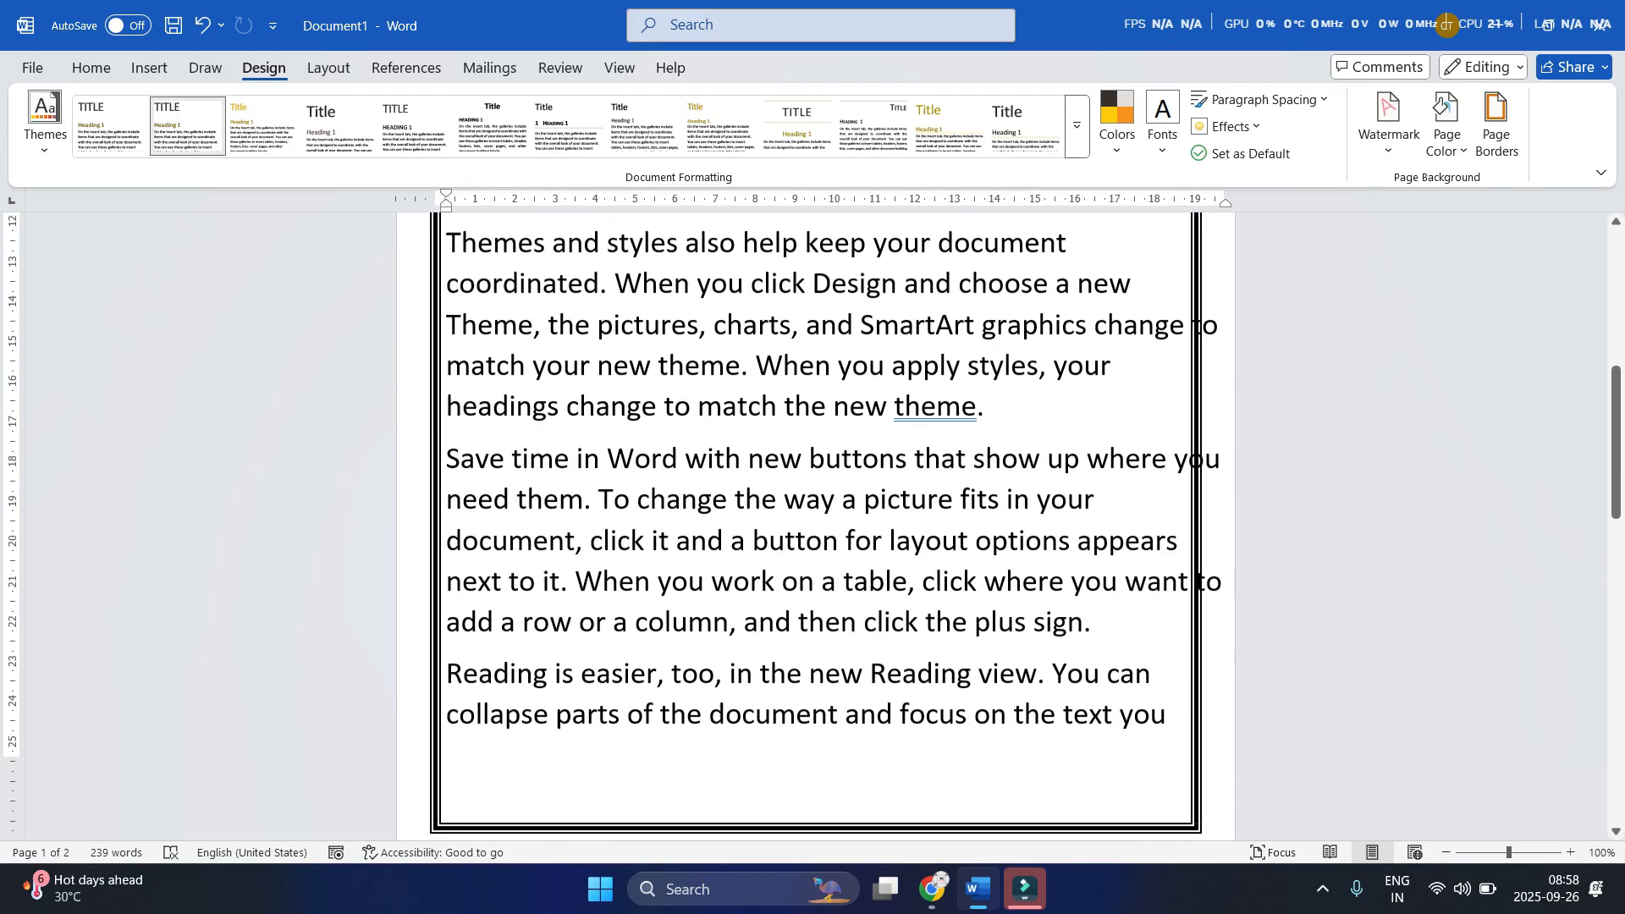
Select all the text and move its right indent in to about 18 cm so the lines stay inside the border
key("ctrl+a")
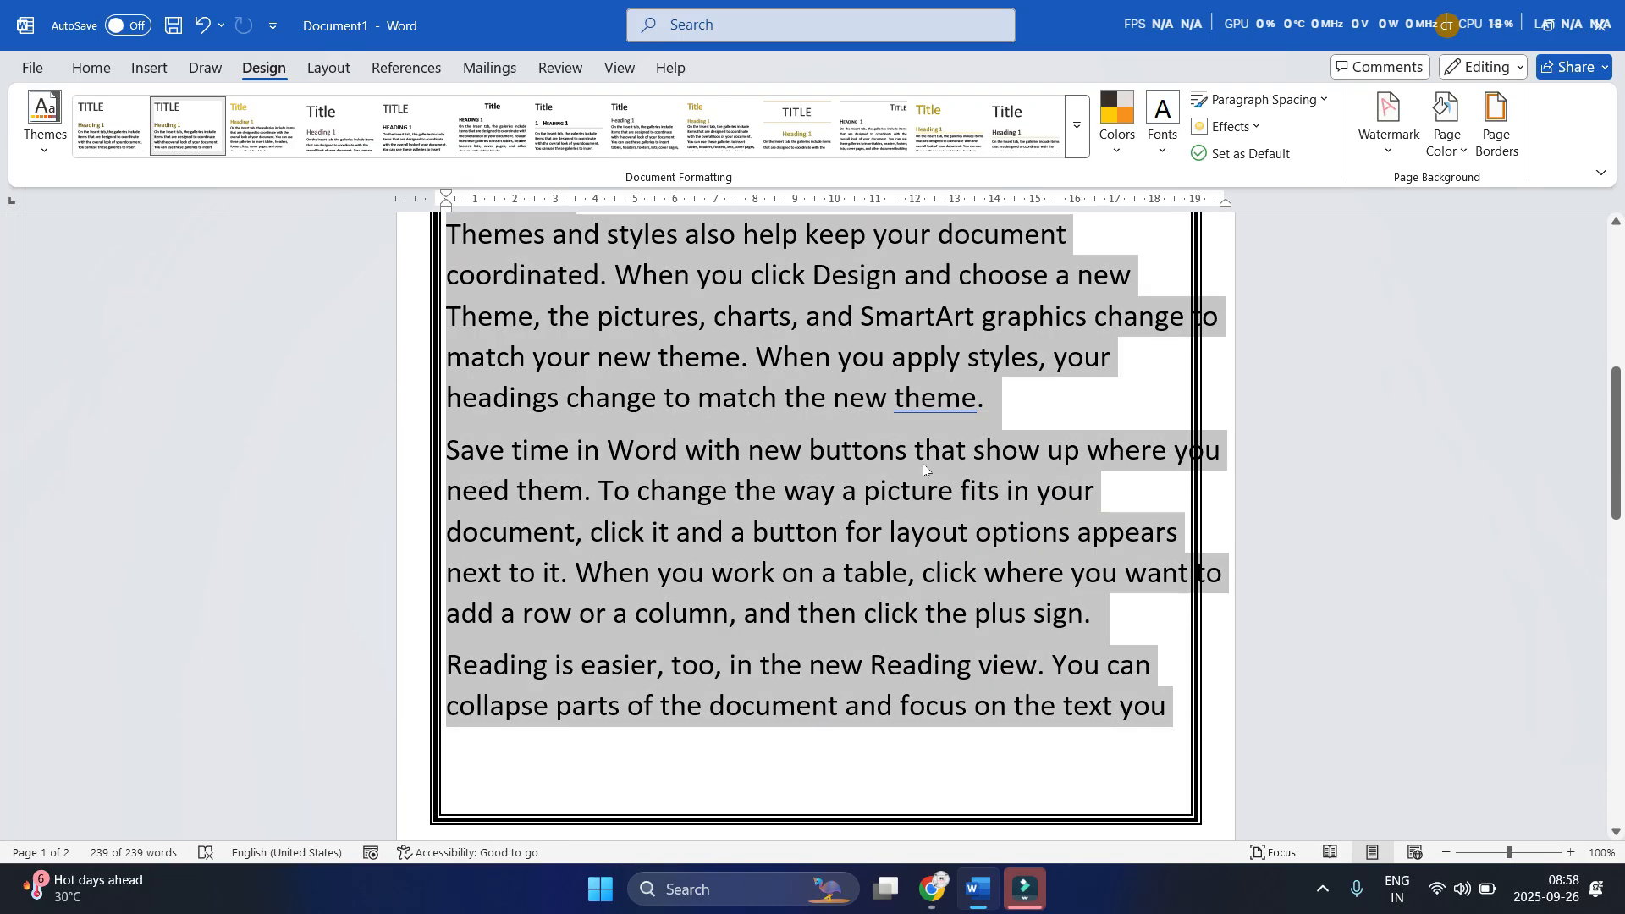
scroll(1119, 432, "up", 6)
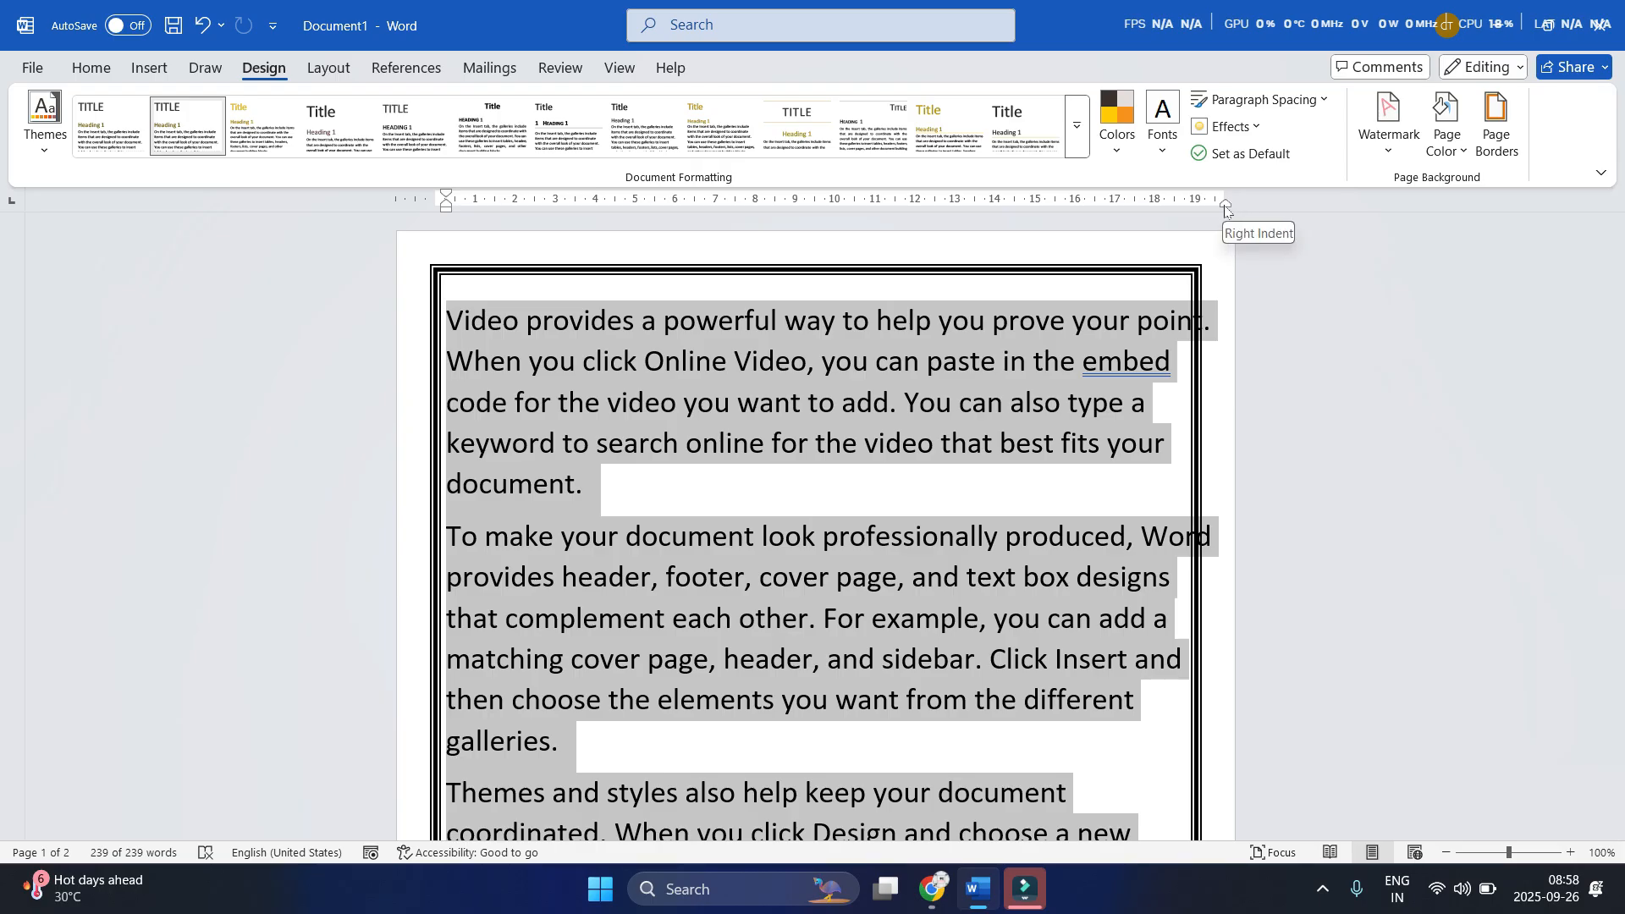
left_click_drag(1225, 203, 1171, 221)
scroll(977, 648, "down", 3)
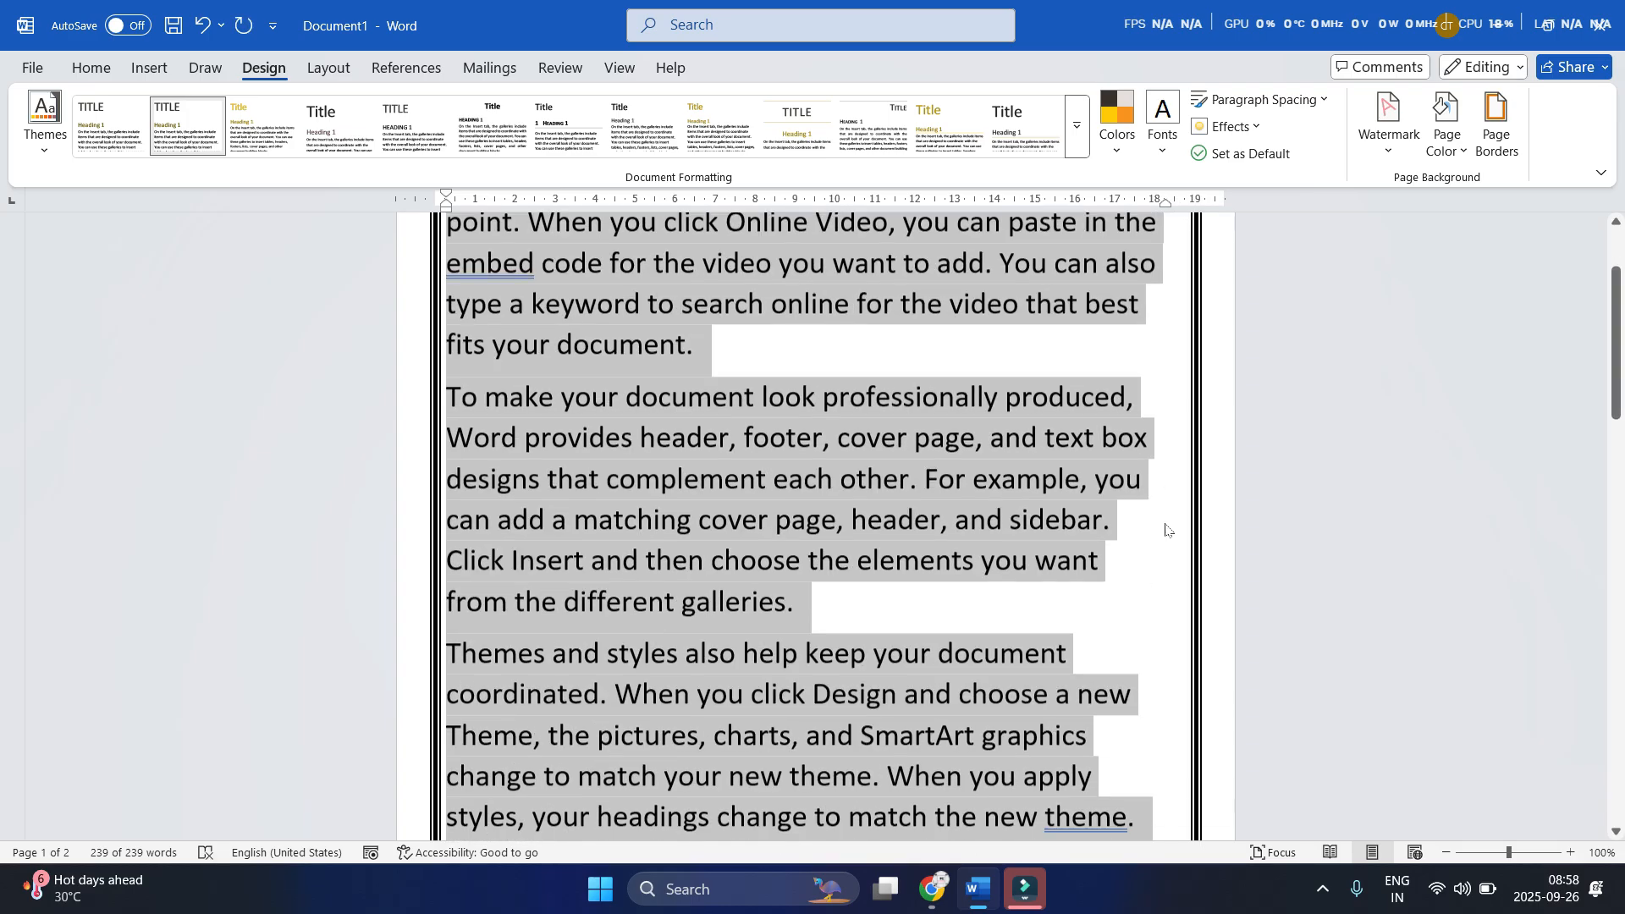
scroll(977, 648, "down", 6)
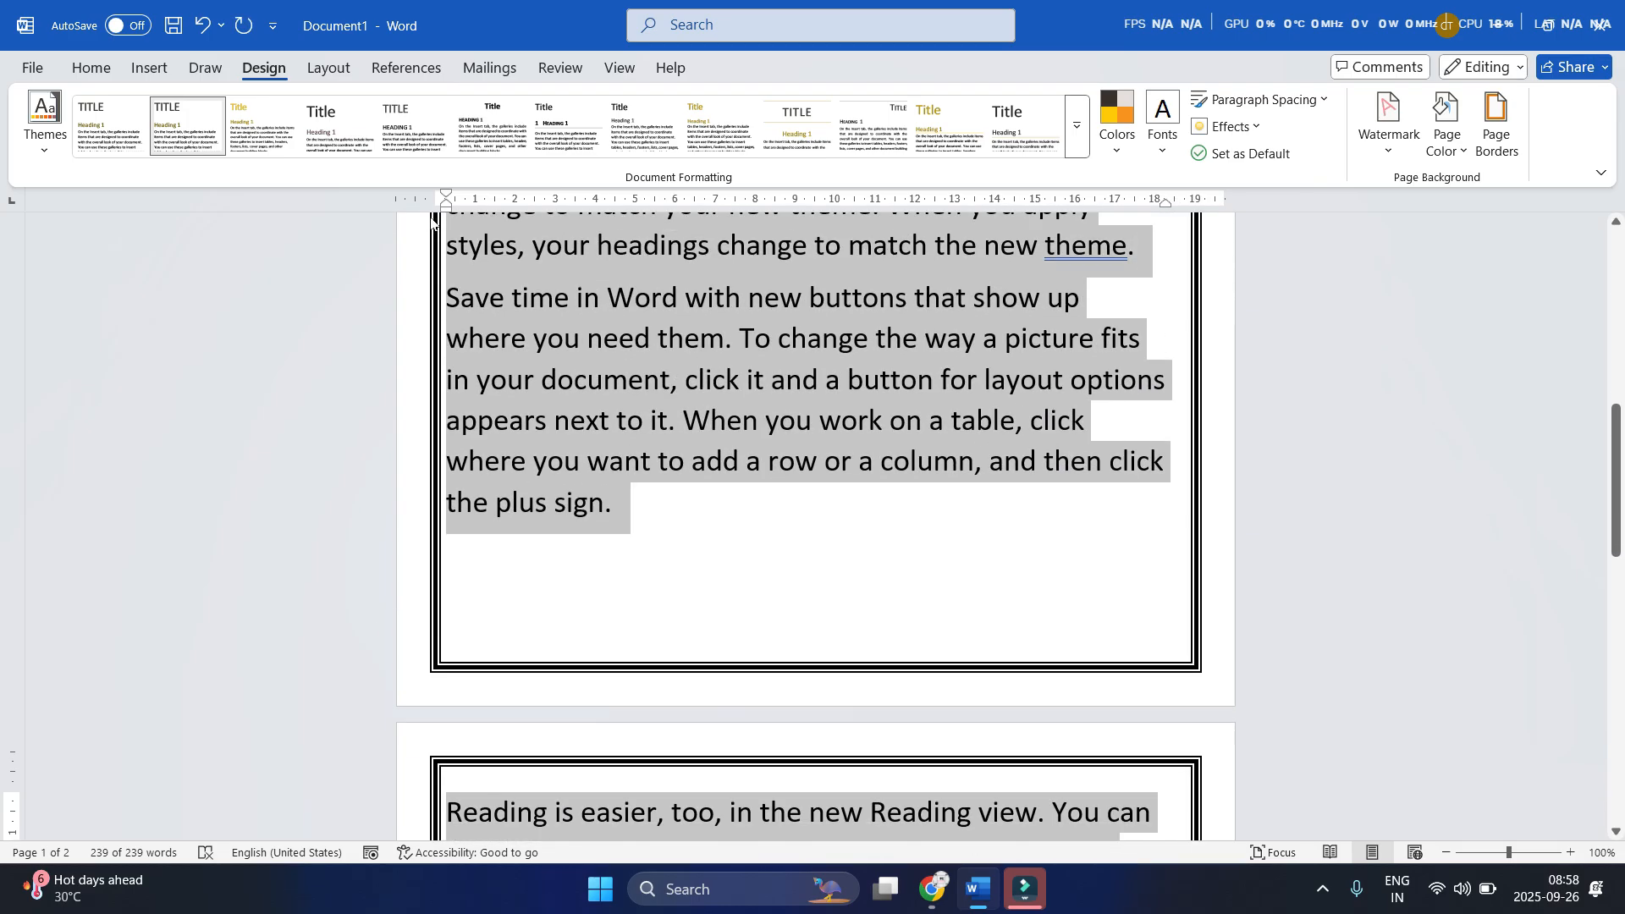
Move the left indent of all the selected text in to about 0.5 cm, then deselect the text
left_click_drag(446, 217, 465, 222)
scroll(632, 374, "up", 9)
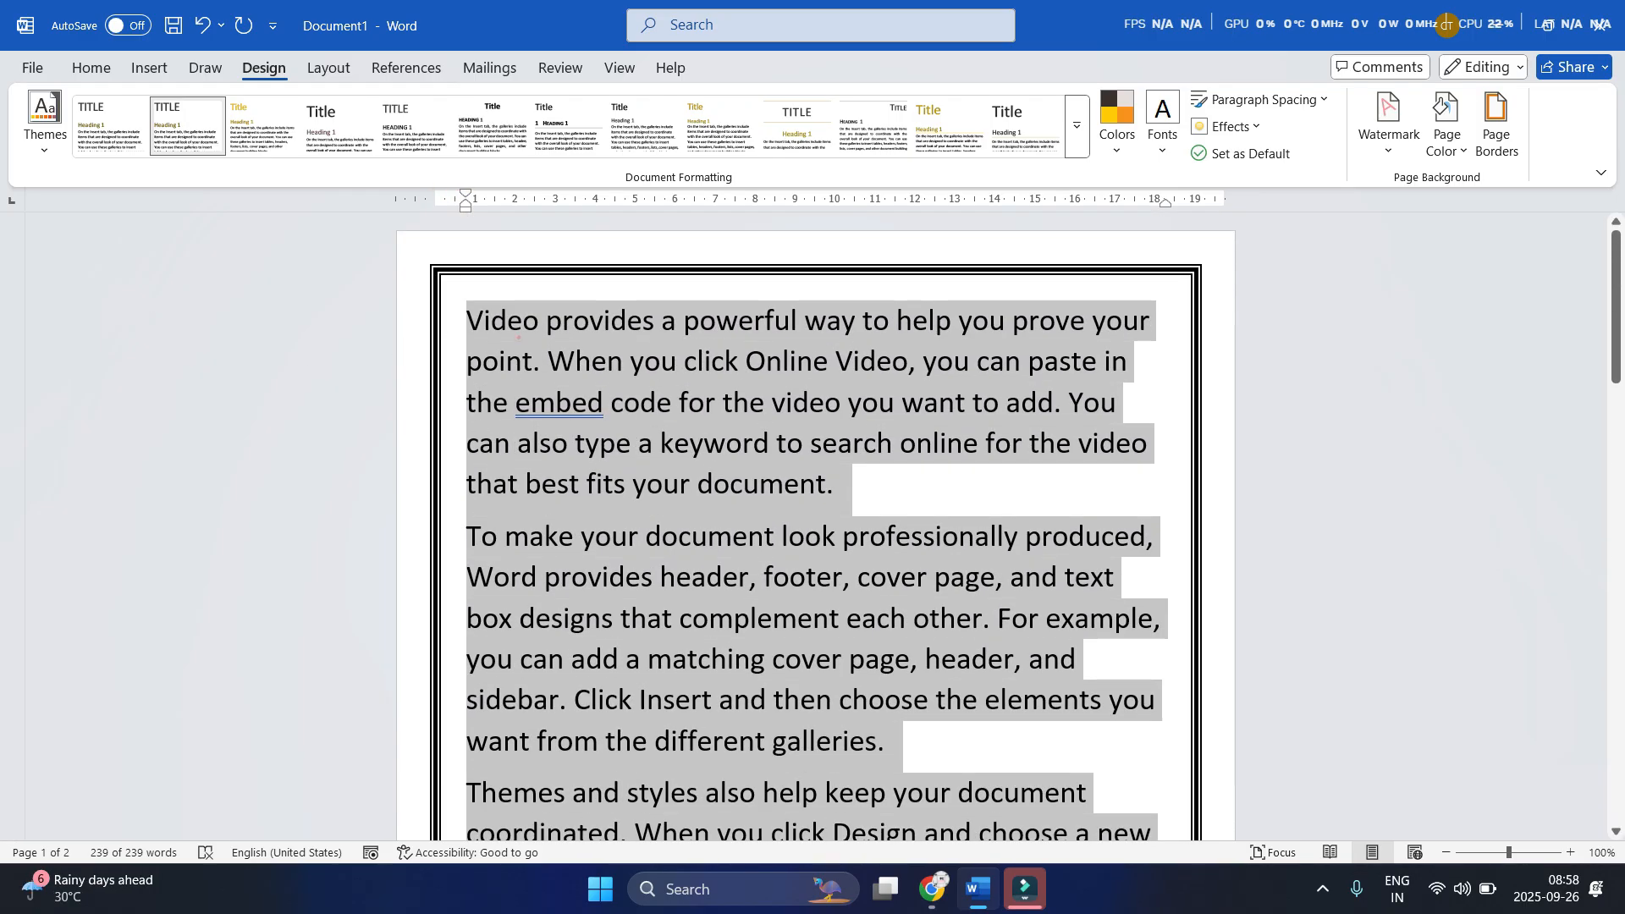
left_click(520, 338)
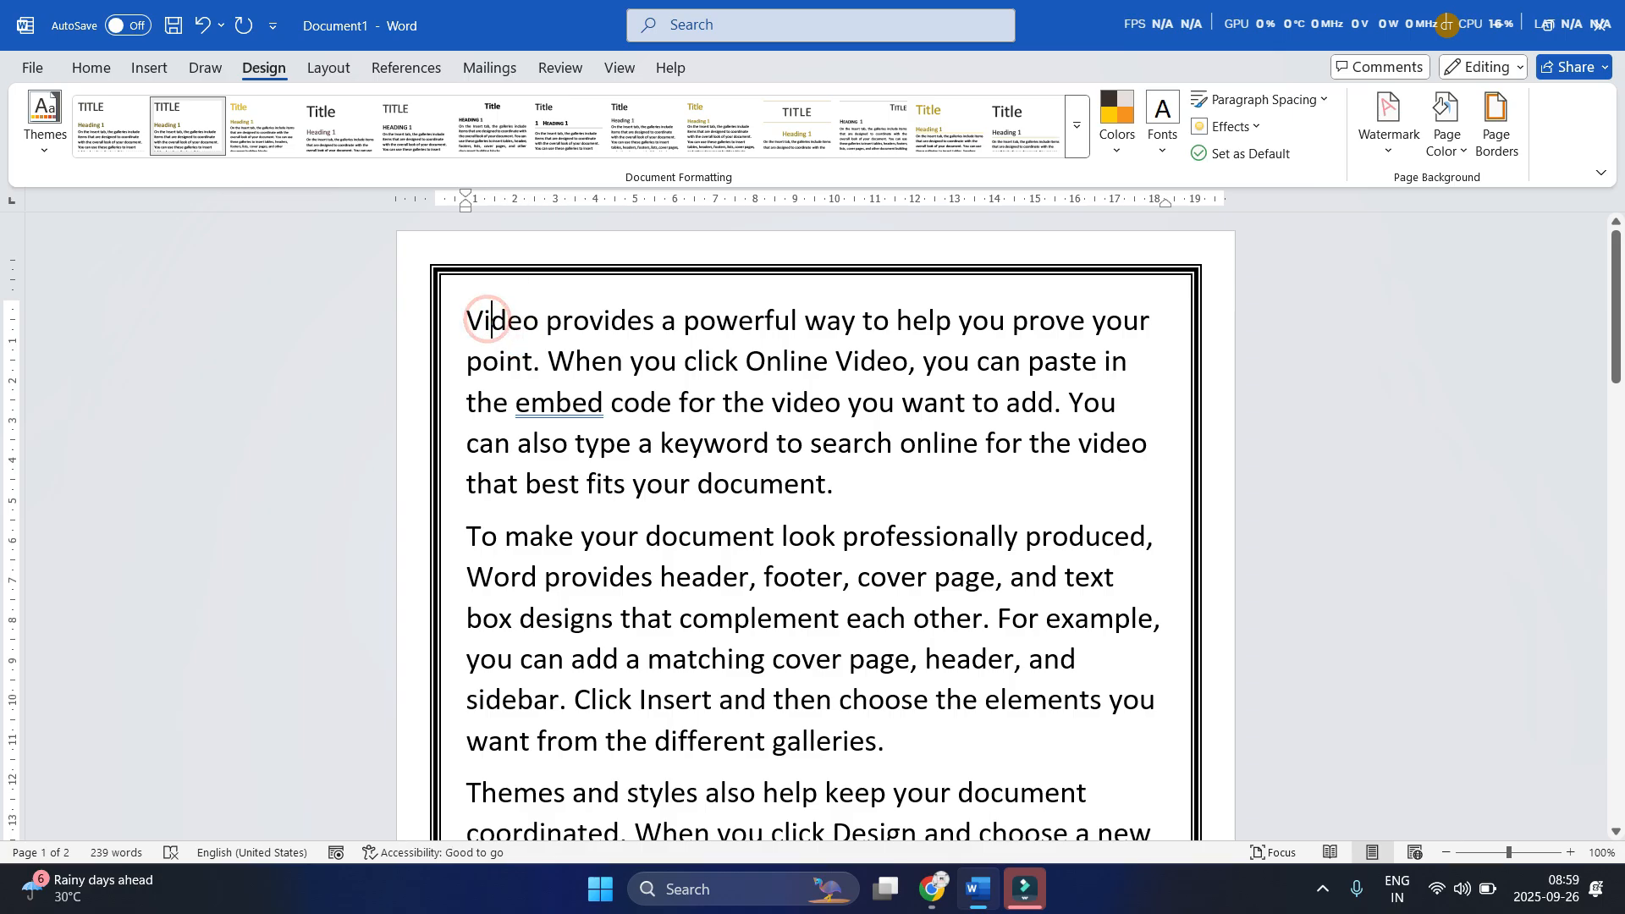
Reduce the page's top margin slightly on the vertical ruler and check the text inside the border
triple_click(438, 332)
left_click(444, 324)
left_click(453, 315)
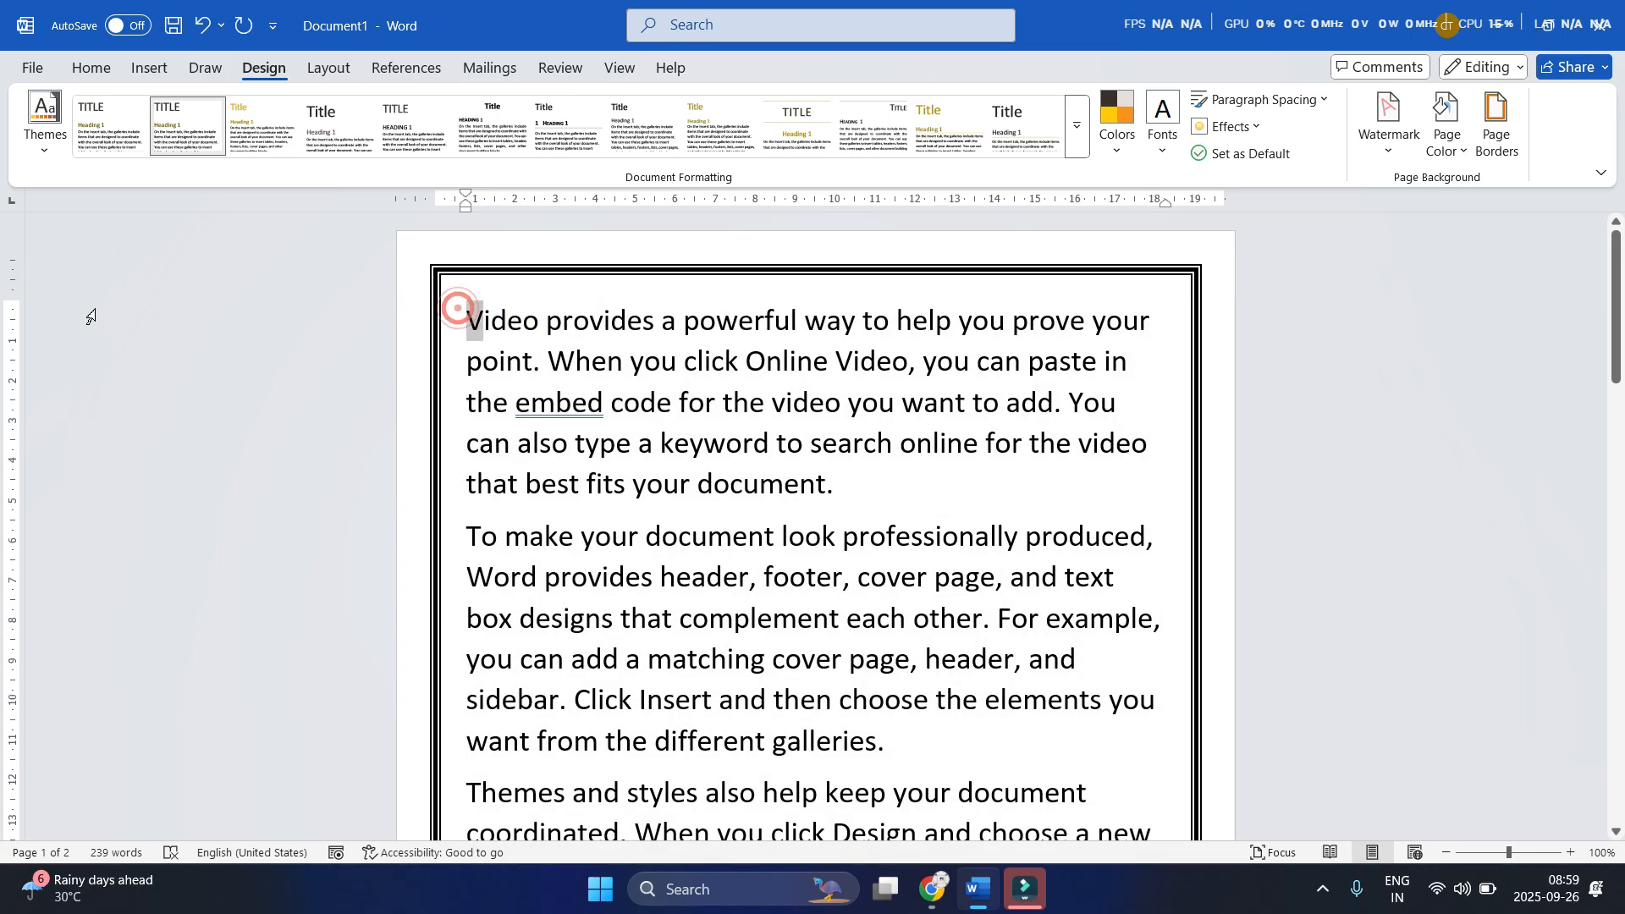
left_click(574, 361)
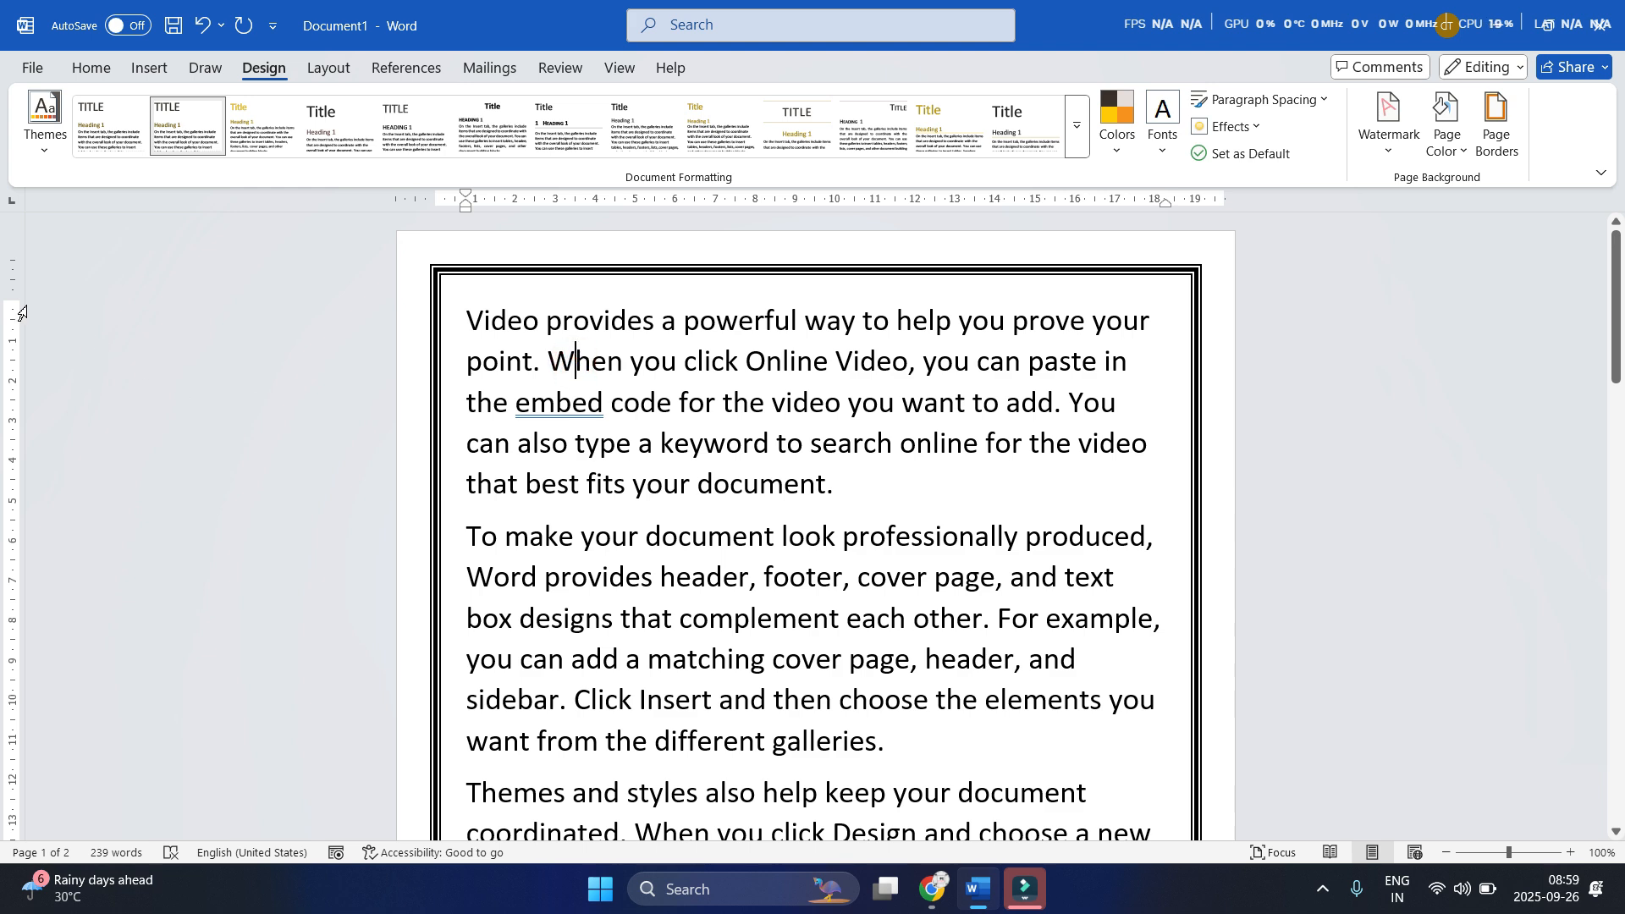
mouse_move(13, 296)
left_mouse_down()
mouse_move(20, 264)
mouse_move(48, 363)
mouse_move(73, 278)
left_mouse_up()
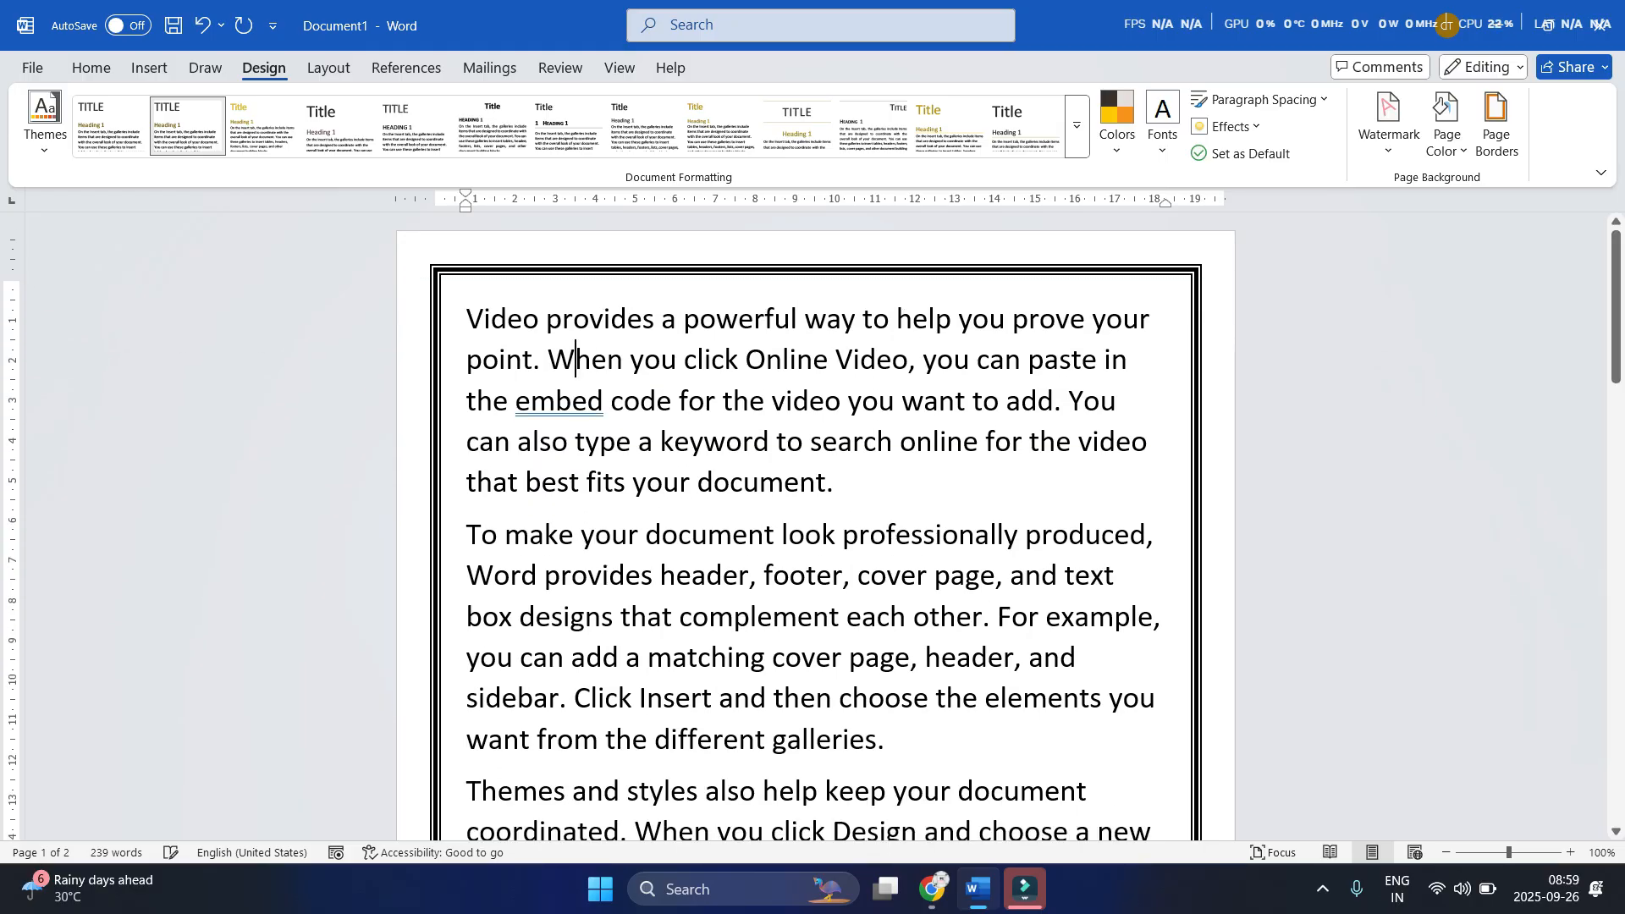
scroll(736, 650, "down", 5)
scroll(816, 525, "up", 5)
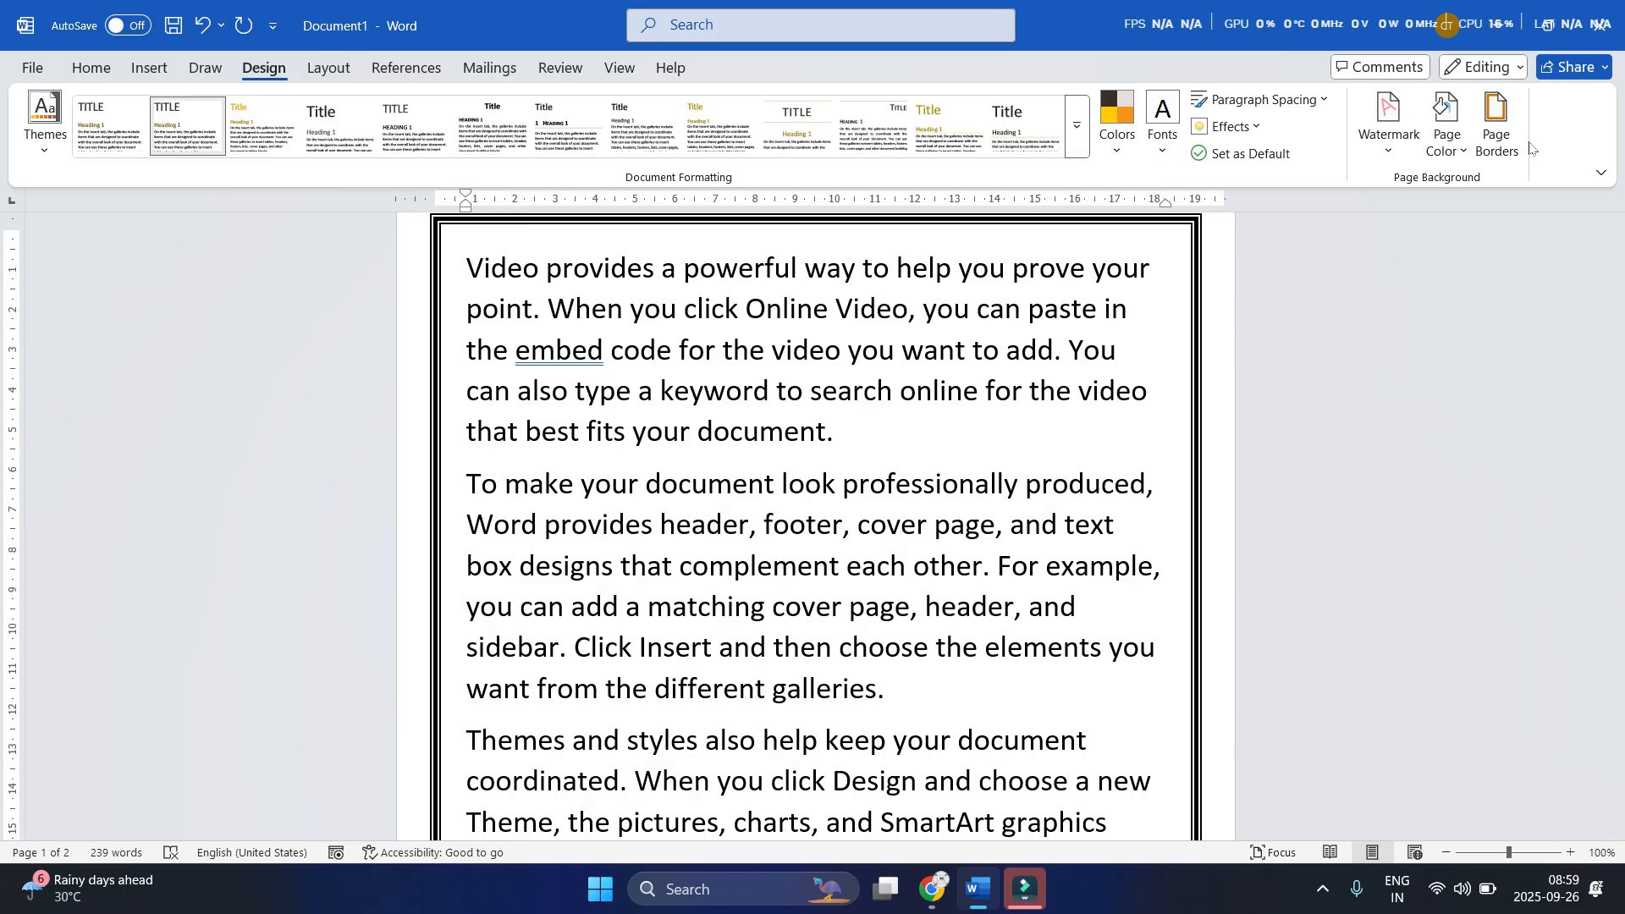
Recolour the whole document's page border in standard red
left_click(1500, 135)
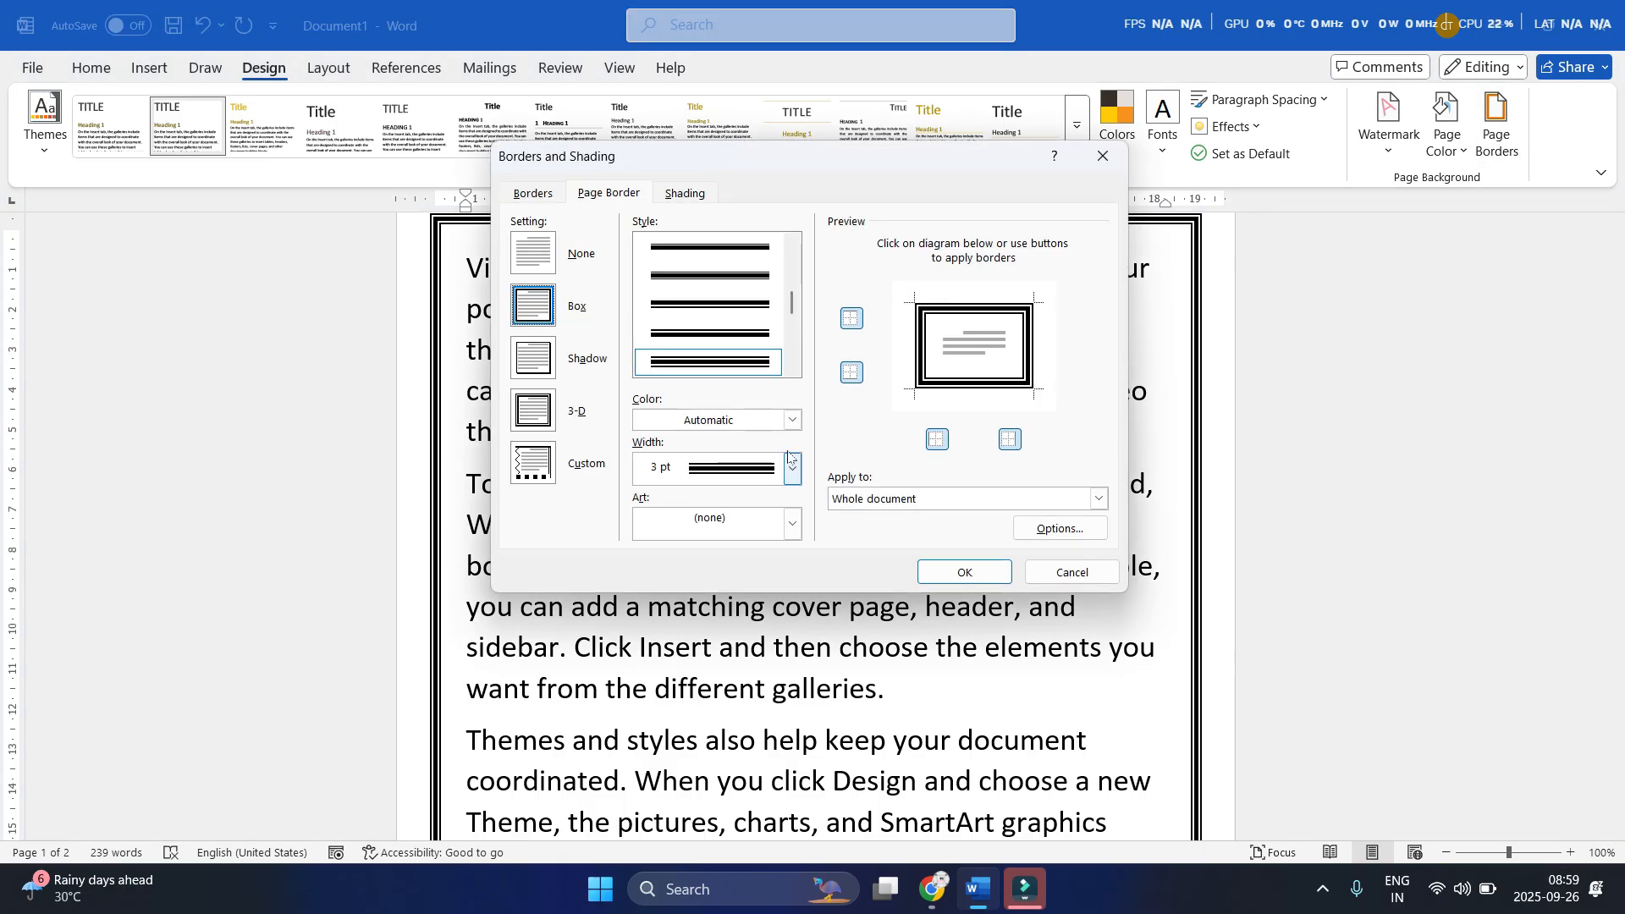
left_click(791, 421)
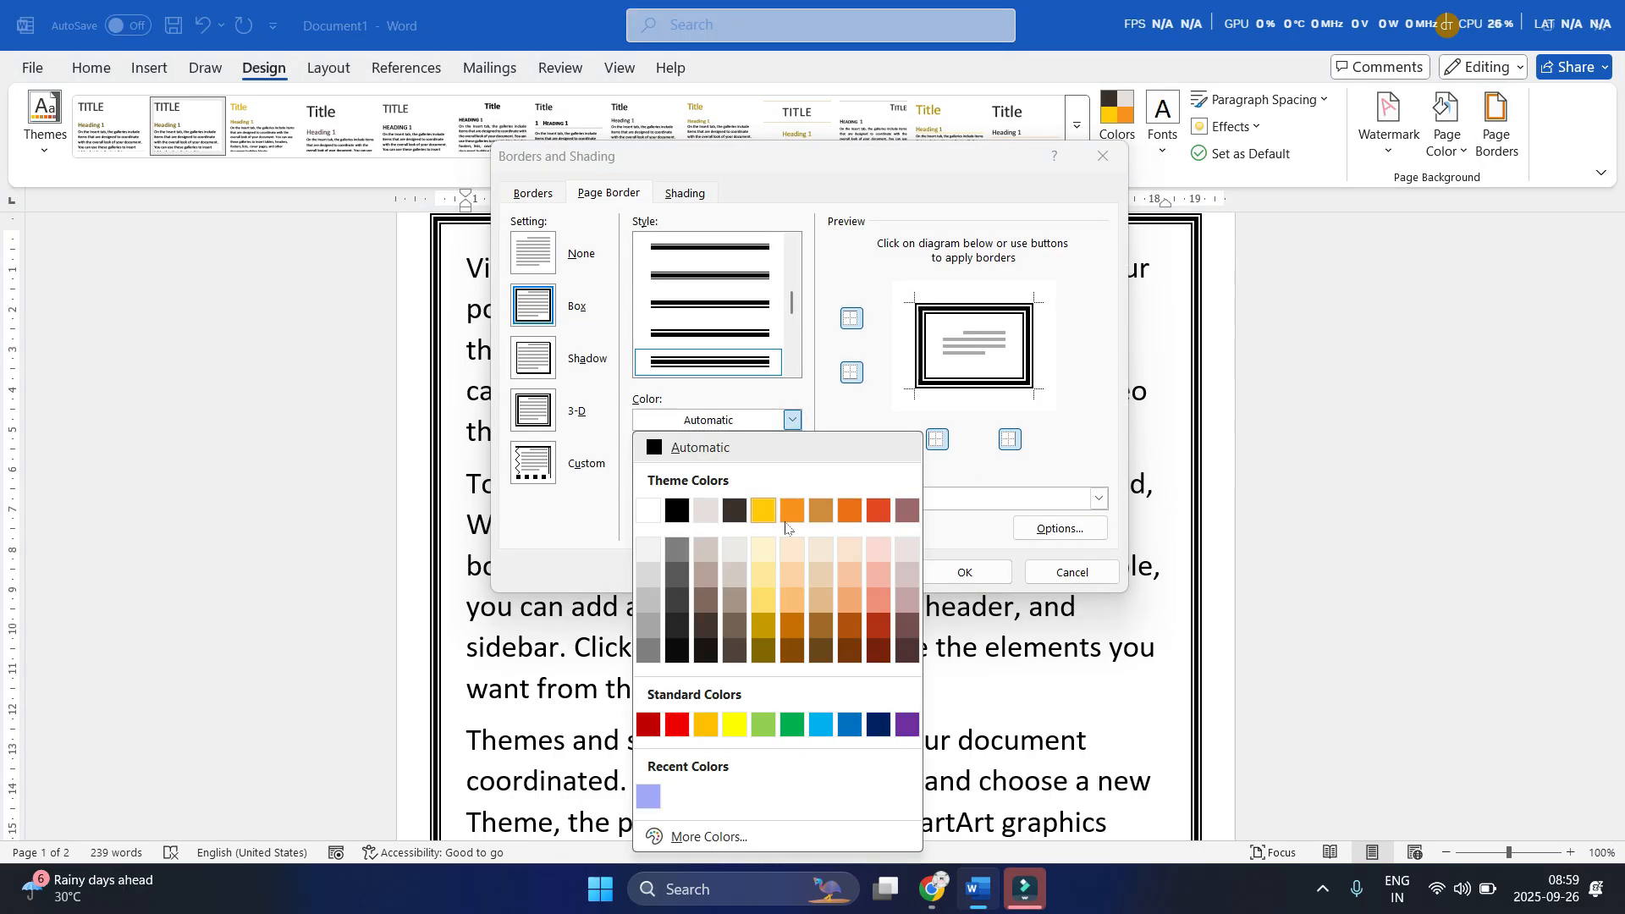
left_click(677, 725)
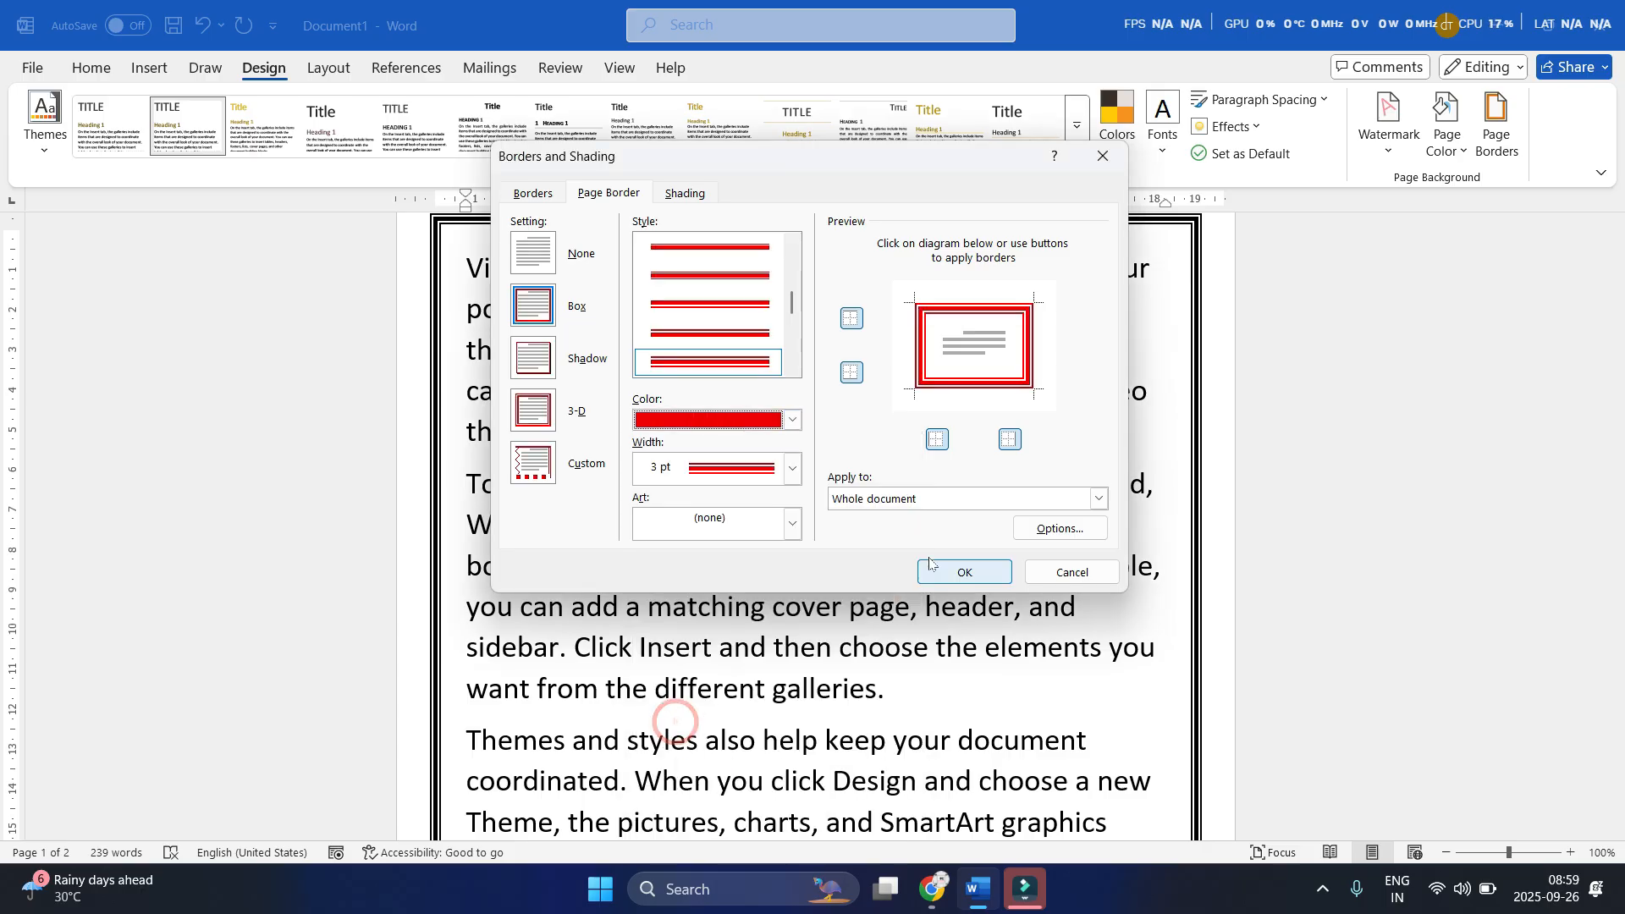
left_click(992, 576)
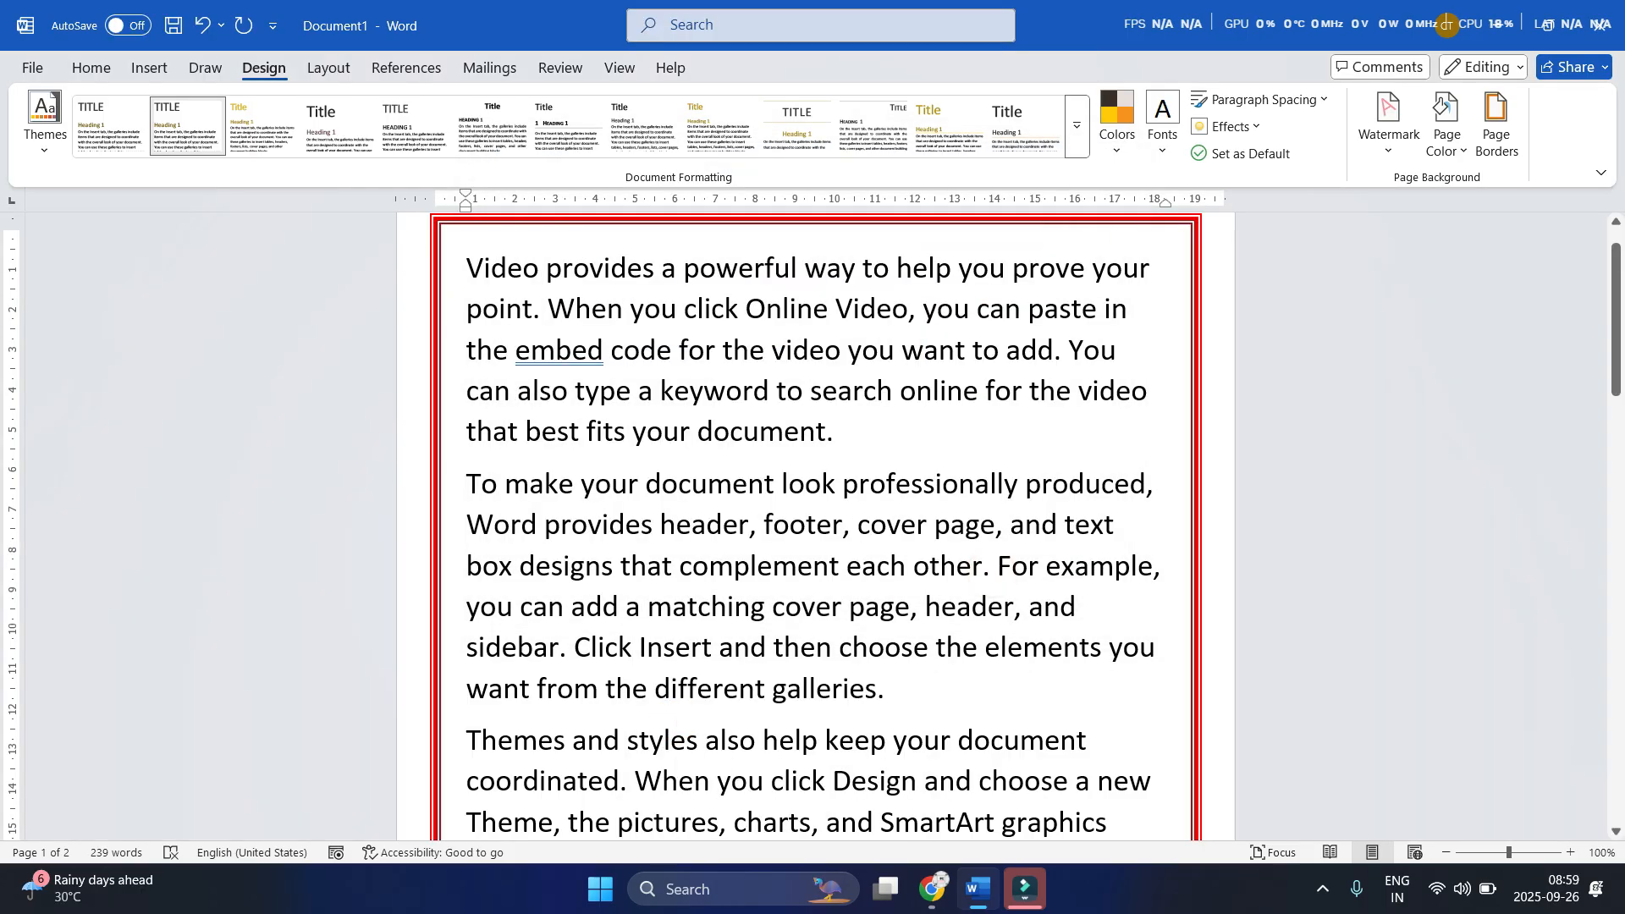
Limit the red page border to This section - First page only and compare the two pages
left_click(1496, 127)
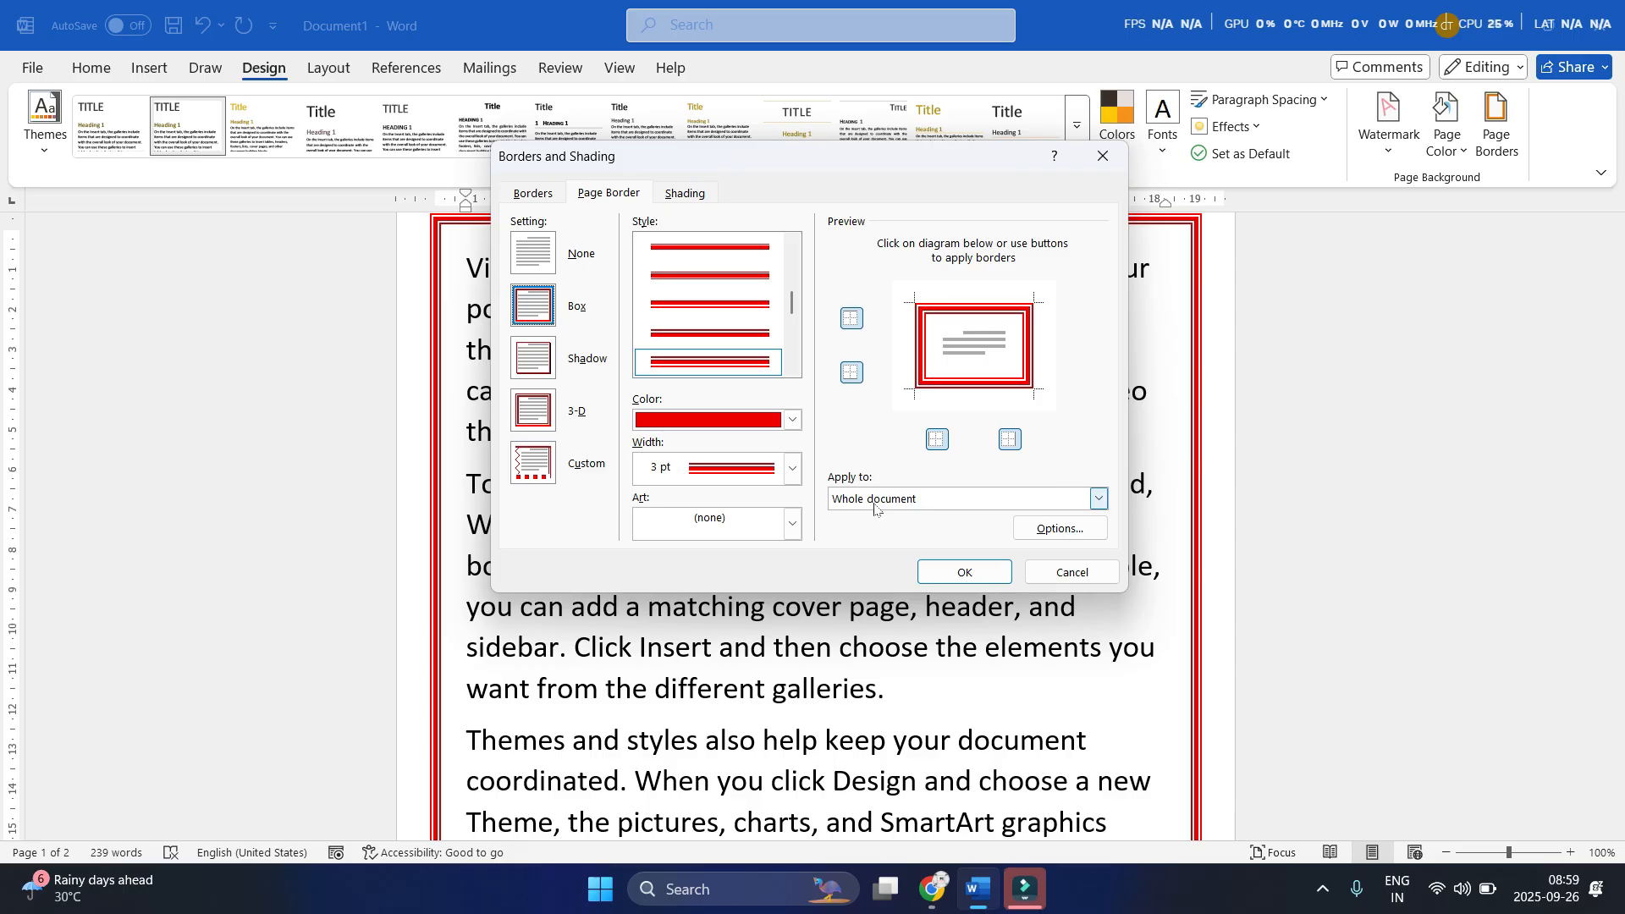
left_click(948, 496)
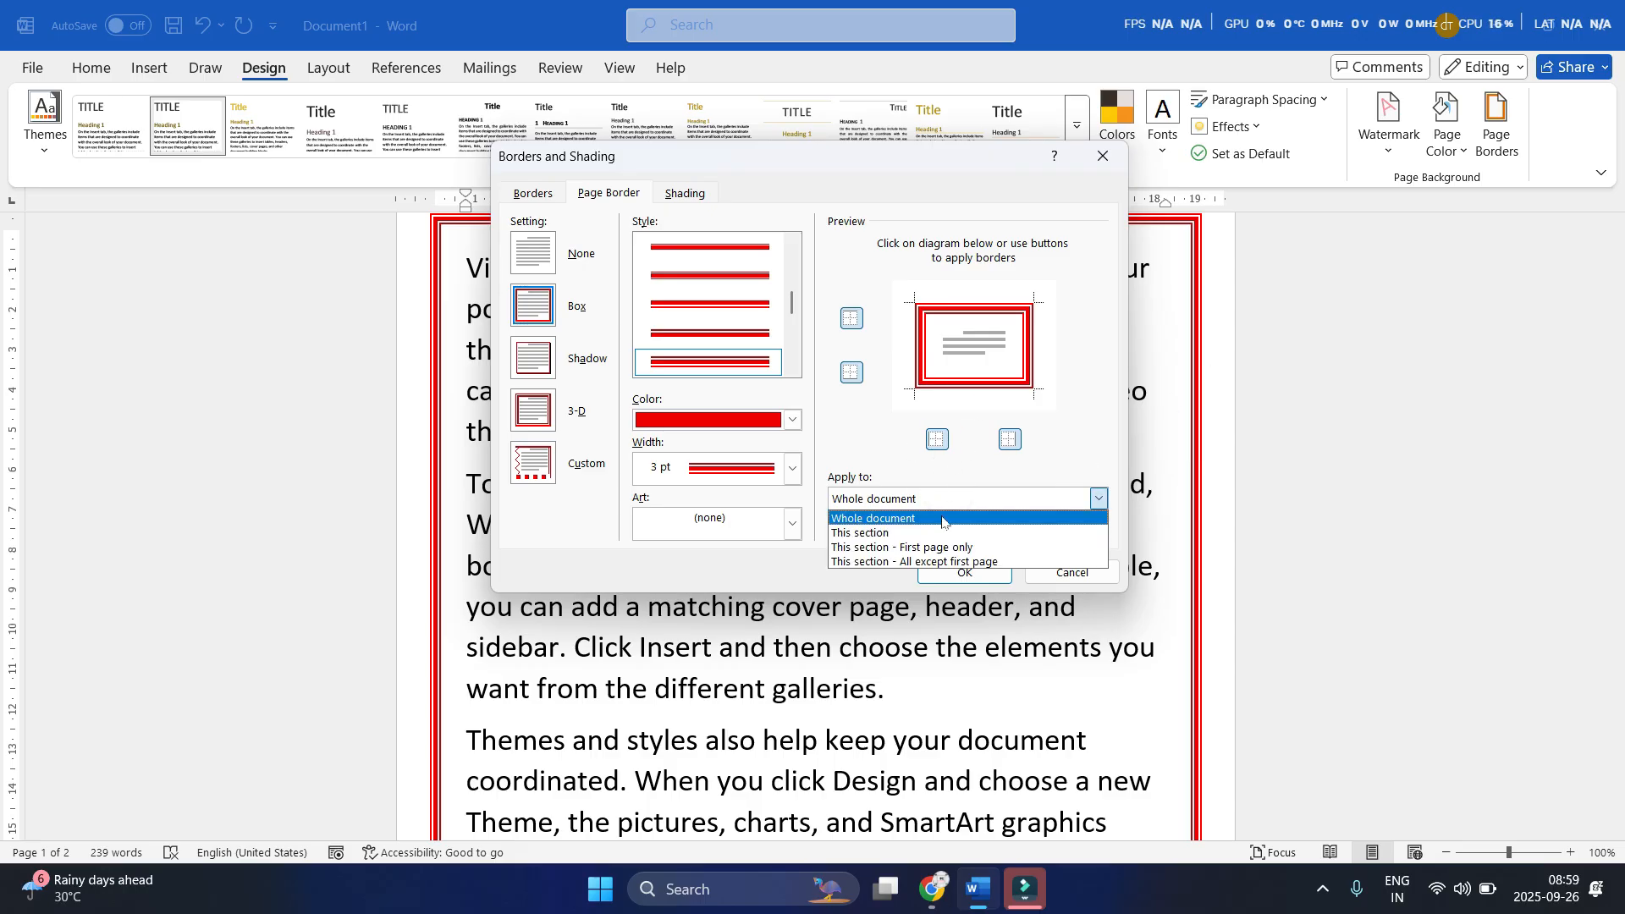
left_click(921, 519)
left_click(914, 502)
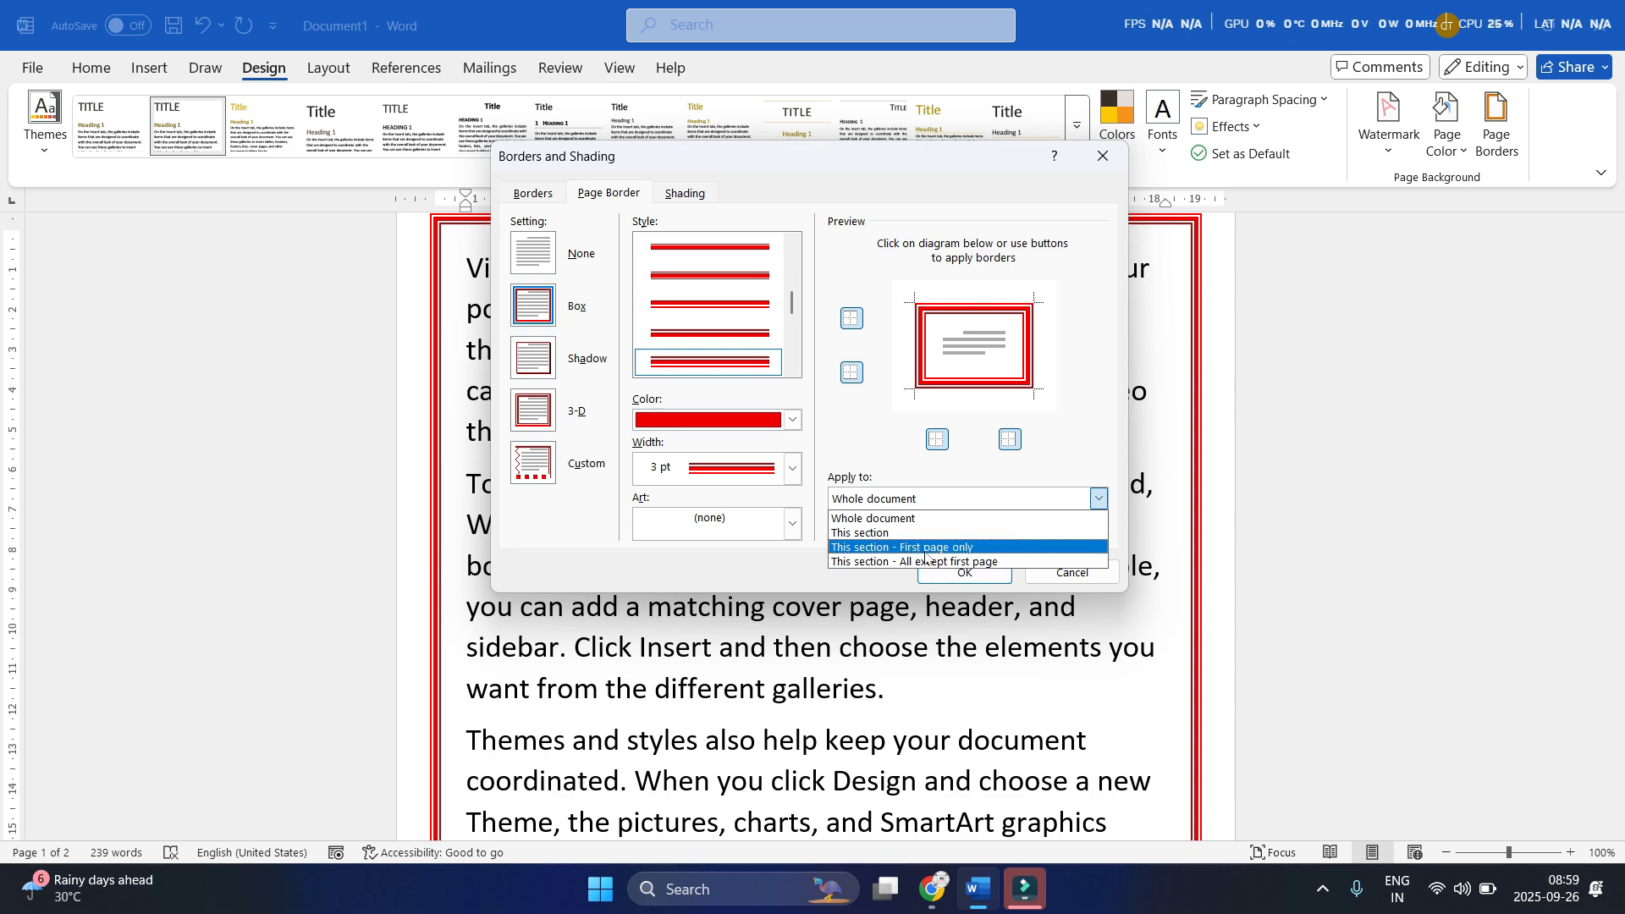
left_click(897, 547)
left_click(963, 573)
scroll(960, 573, "down", 1)
scroll(885, 584, "down", 7)
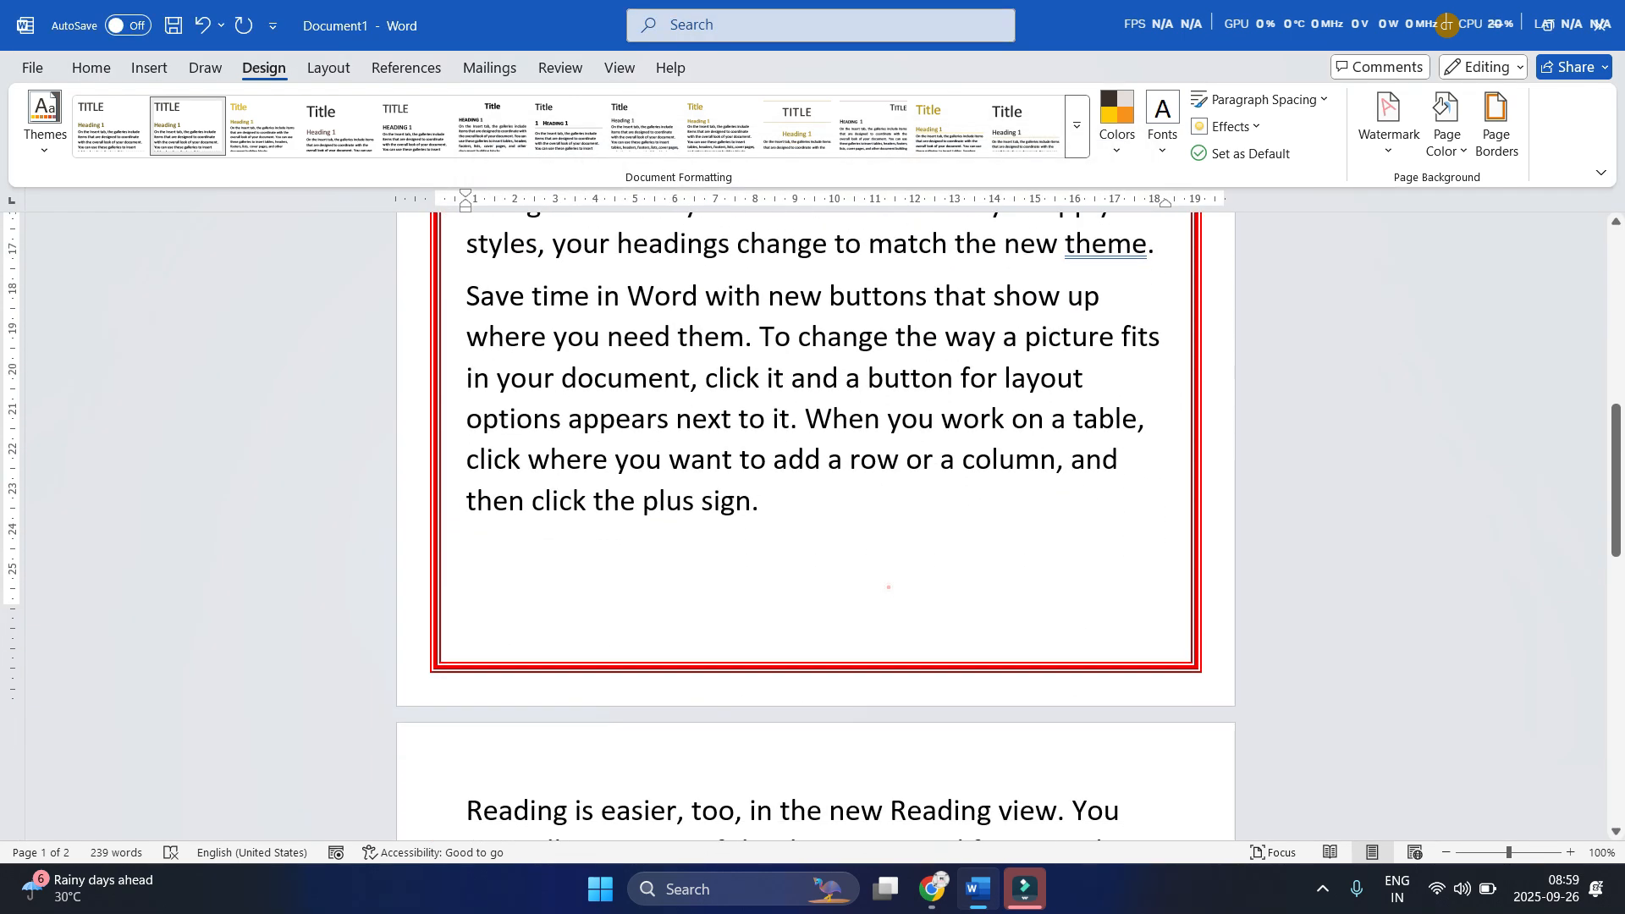
scroll(815, 525, "up", 5)
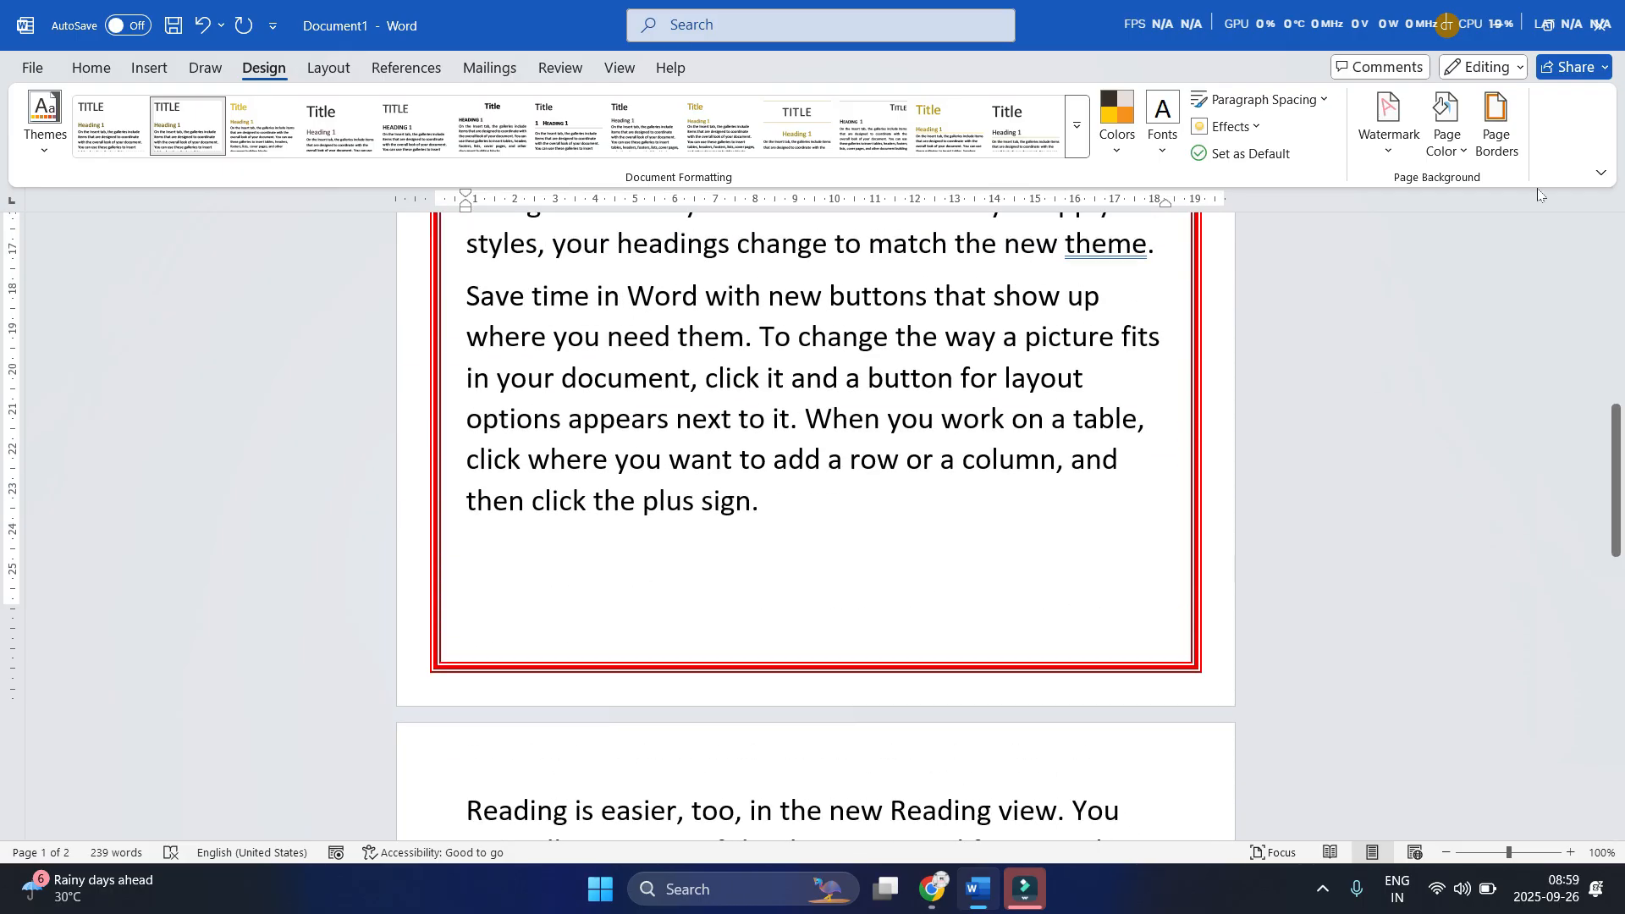
Apply the red page border to the whole document again and return to the first page
left_click(1496, 127)
left_click(1052, 498)
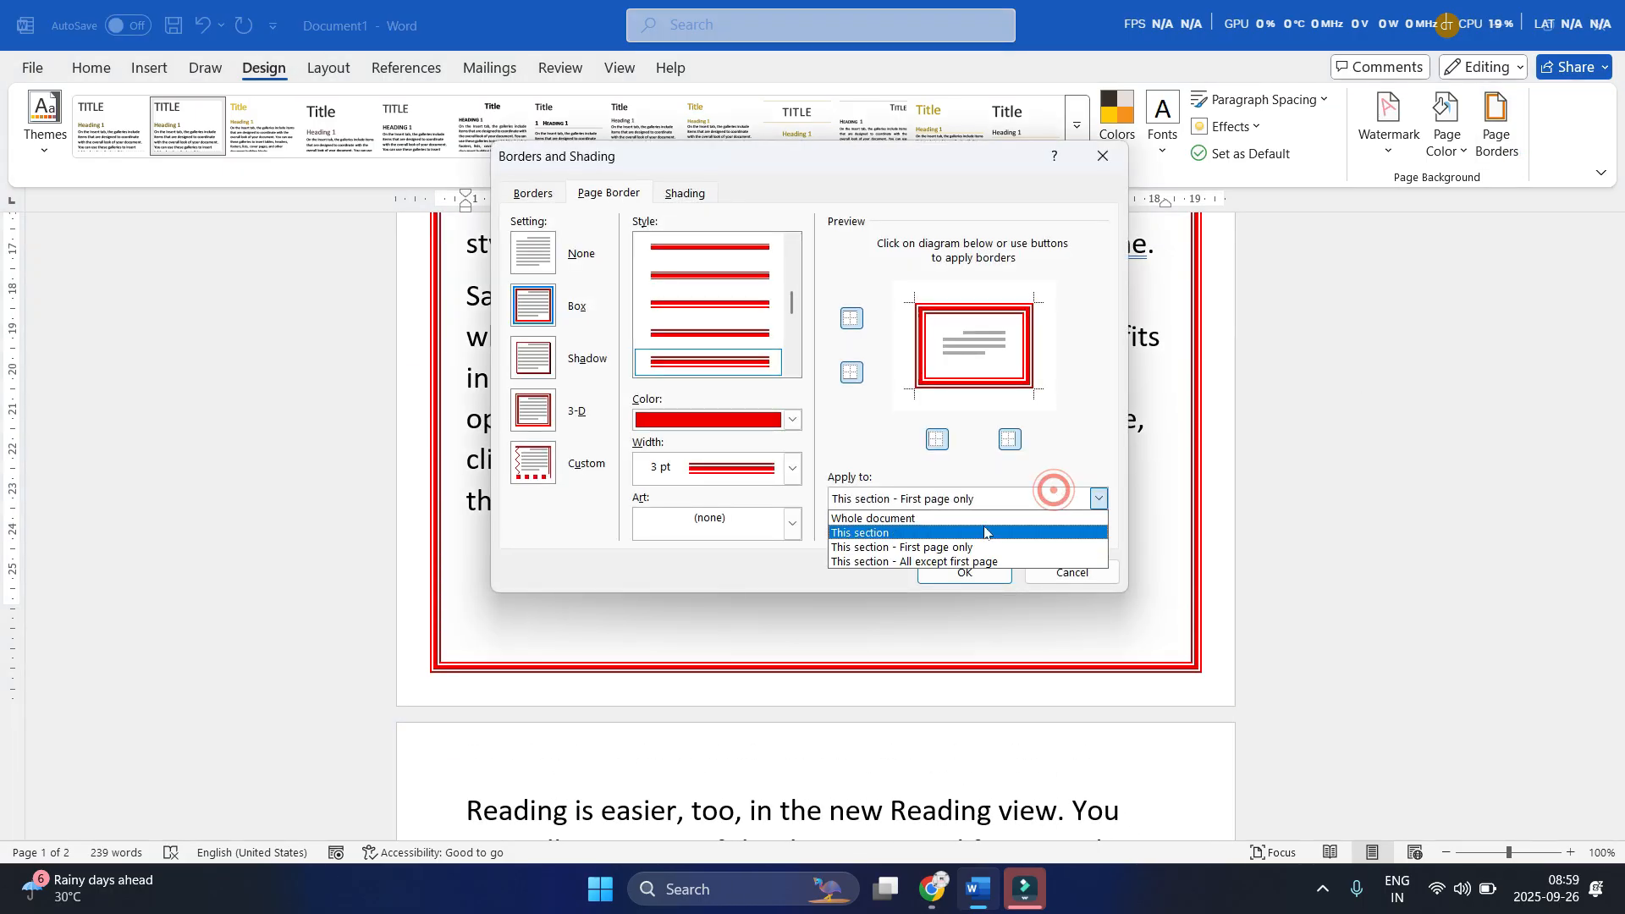
left_click(973, 515)
left_click(965, 571)
scroll(968, 558, "up", 5)
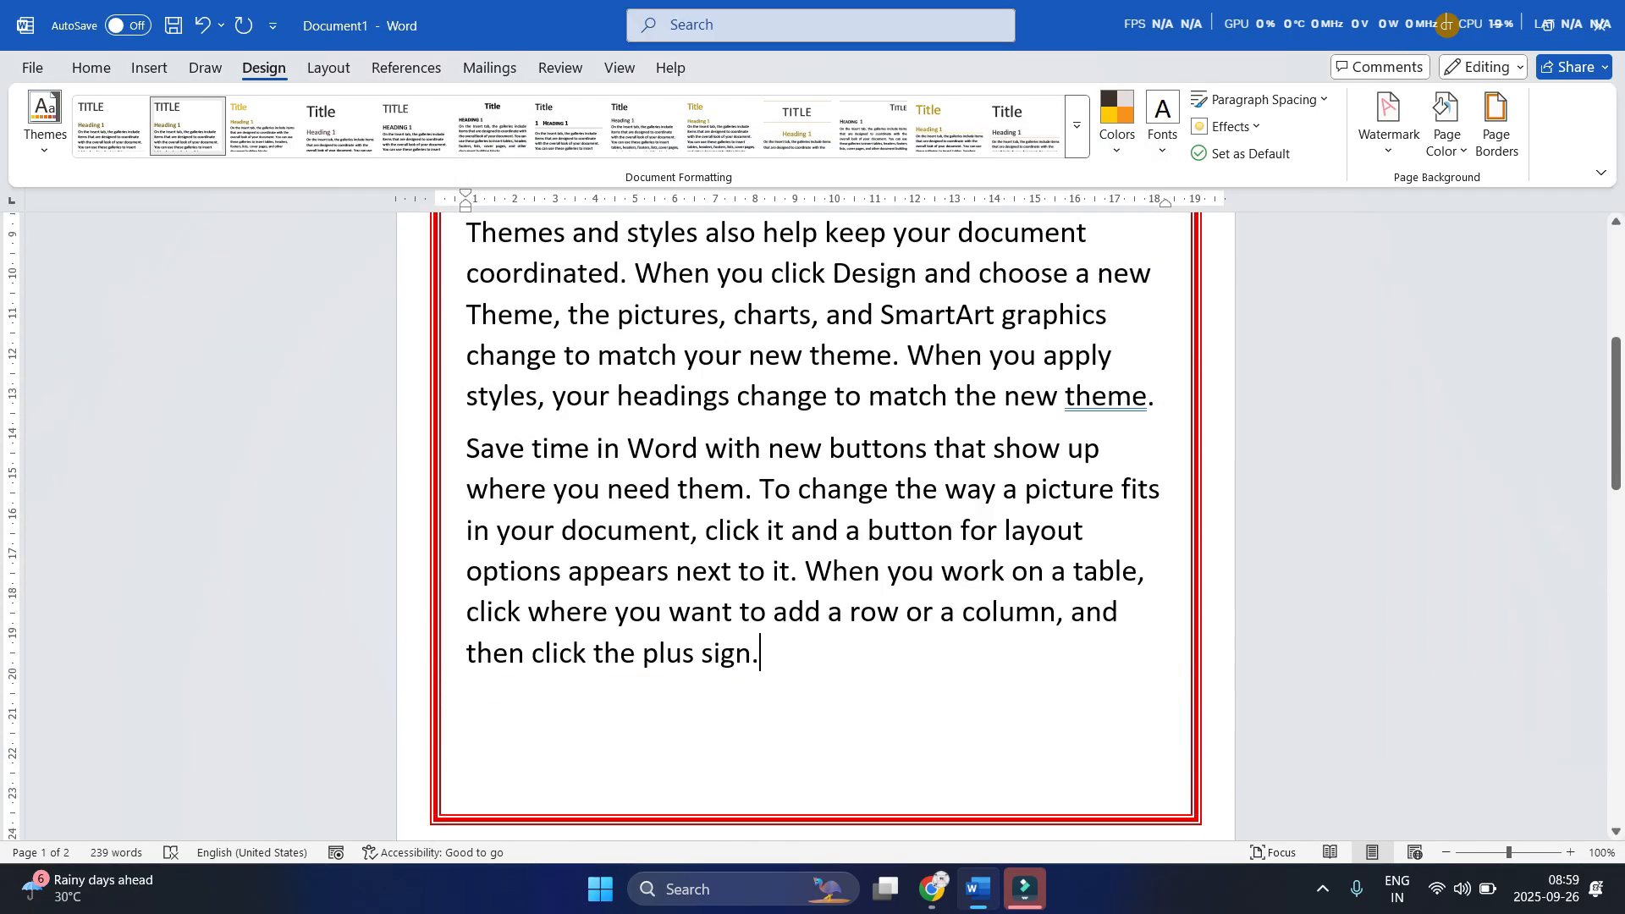
scroll(815, 525, "up", 2)
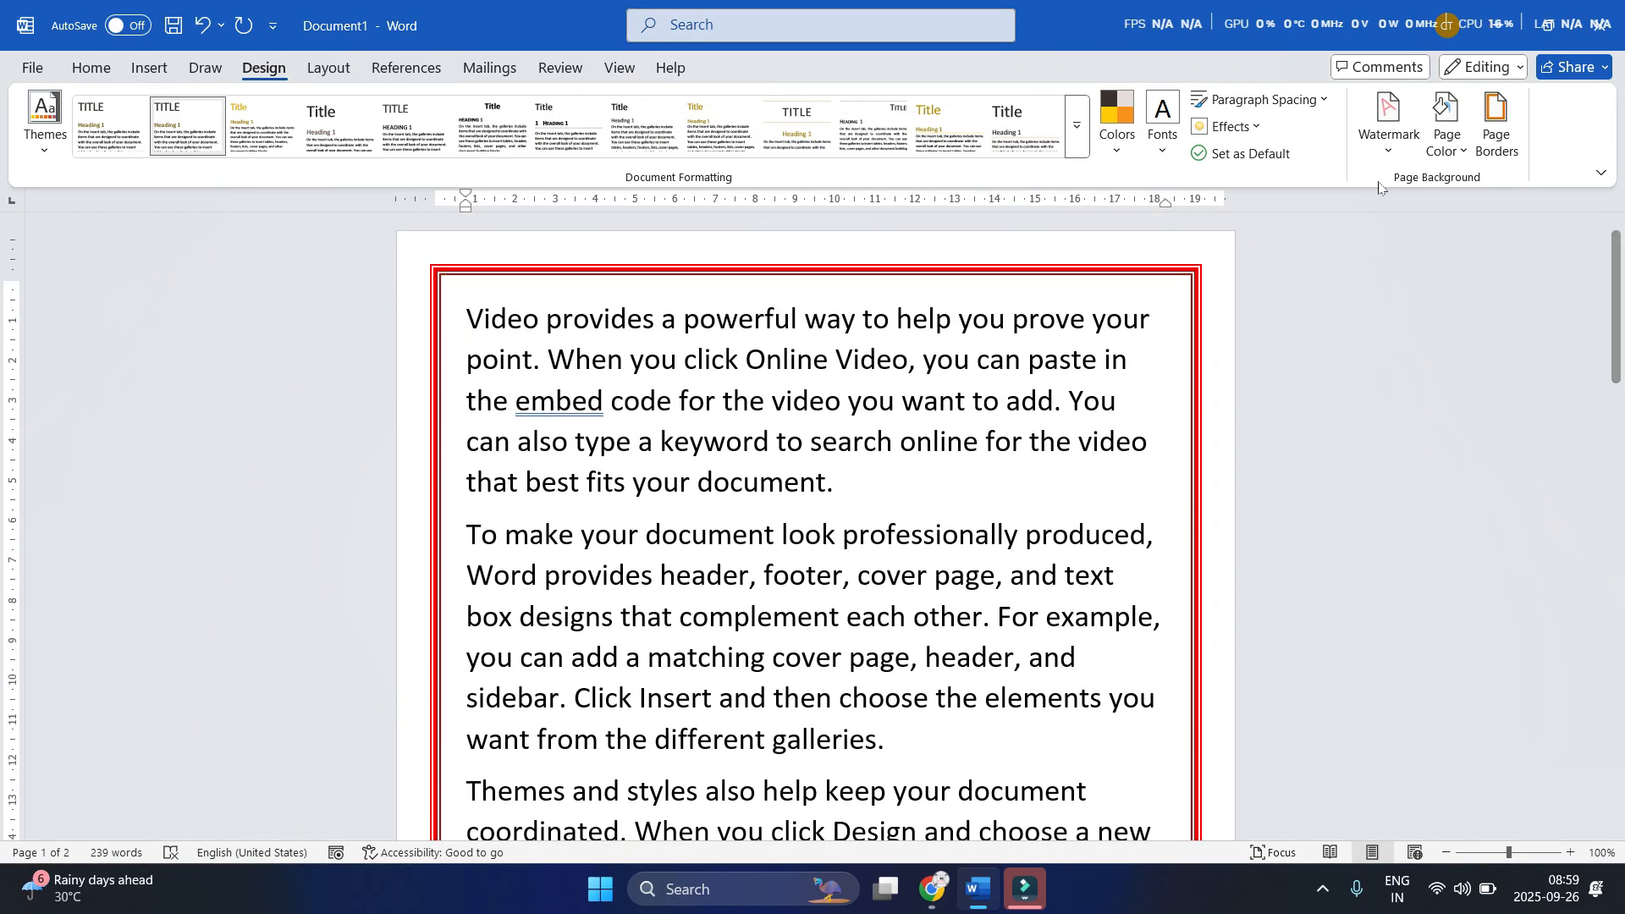
Change the red page border to a thin double-line style for the whole document
left_click(1496, 127)
scroll(662, 309, "up", 3)
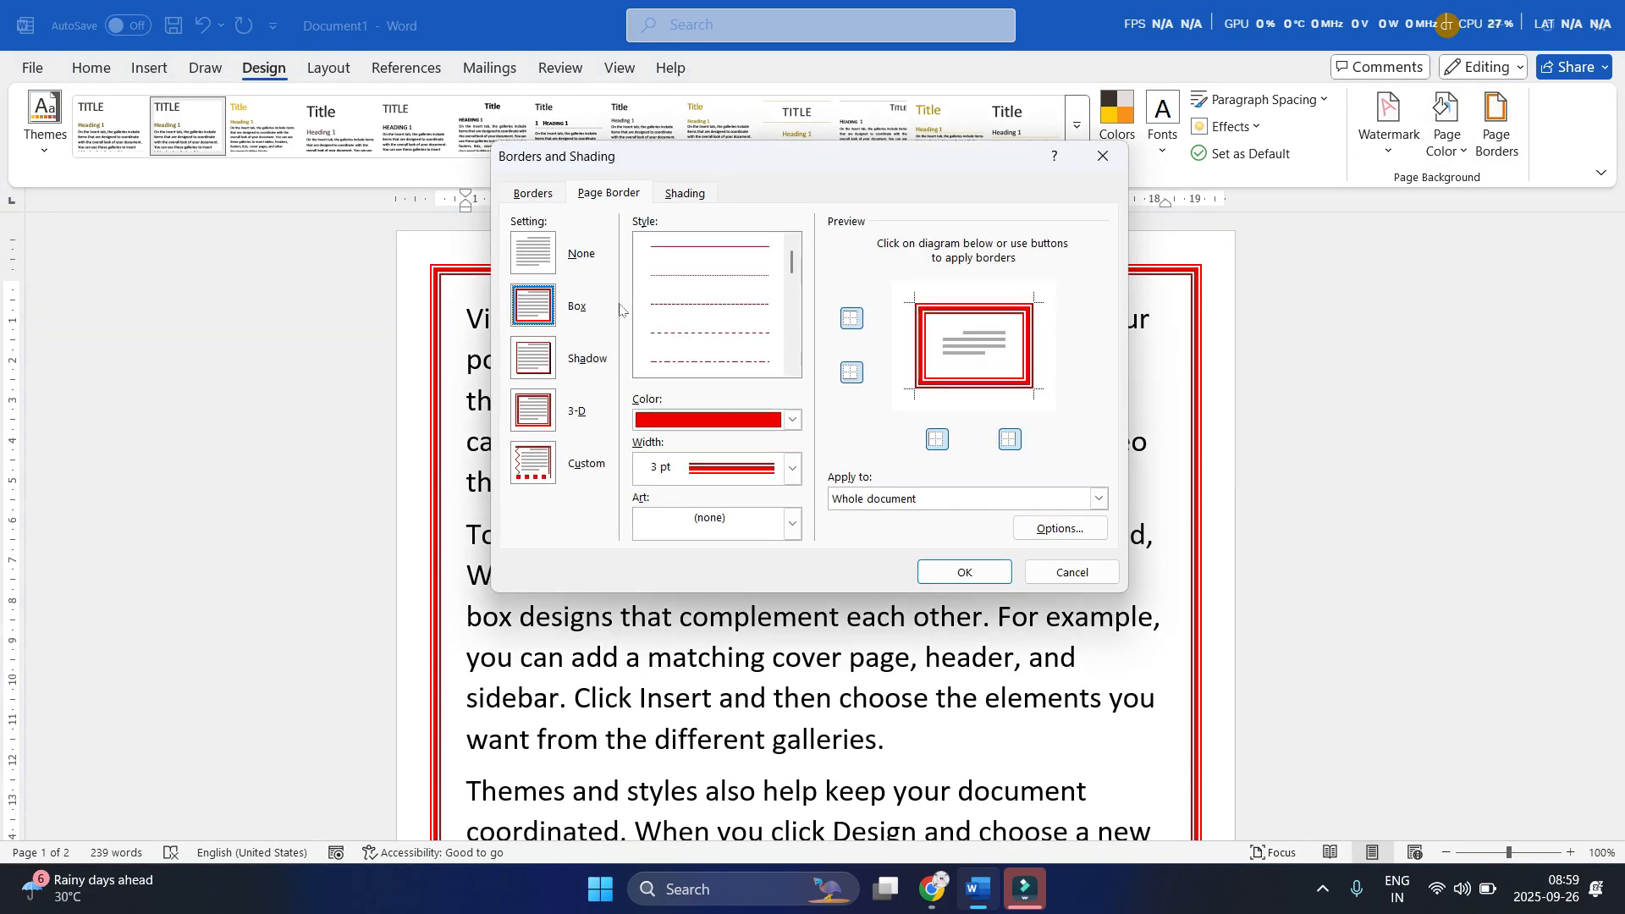
scroll(709, 292, "down", 3)
left_click(707, 307)
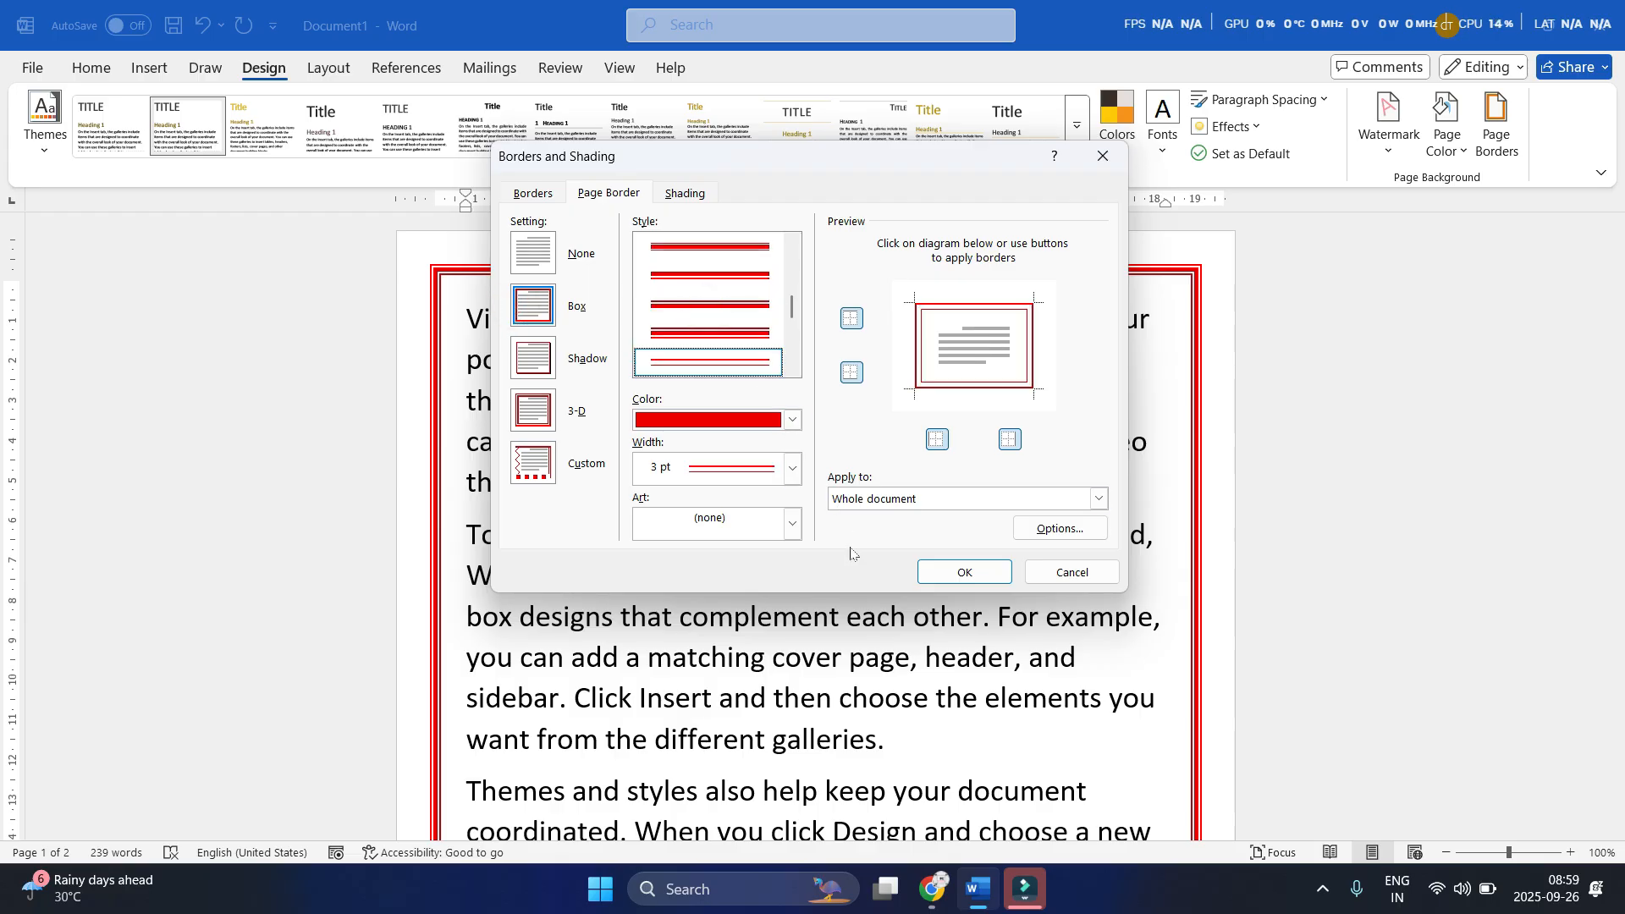
left_click(964, 572)
scroll(816, 527, "up", 2)
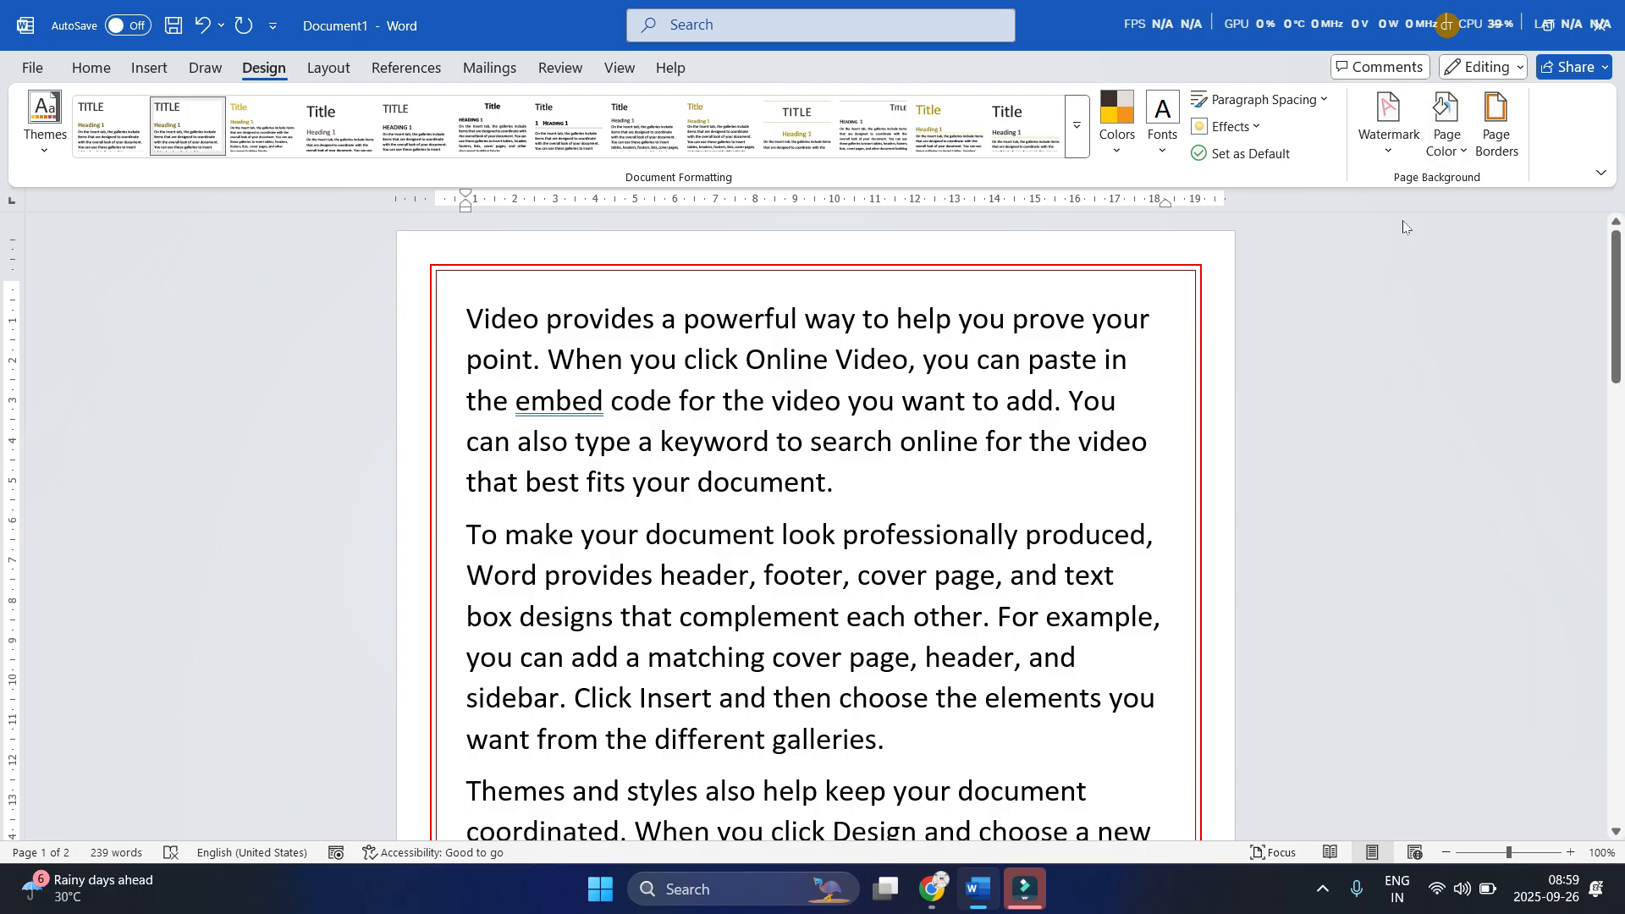
Choose the green Christmas tree art for the page border
left_click(1498, 131)
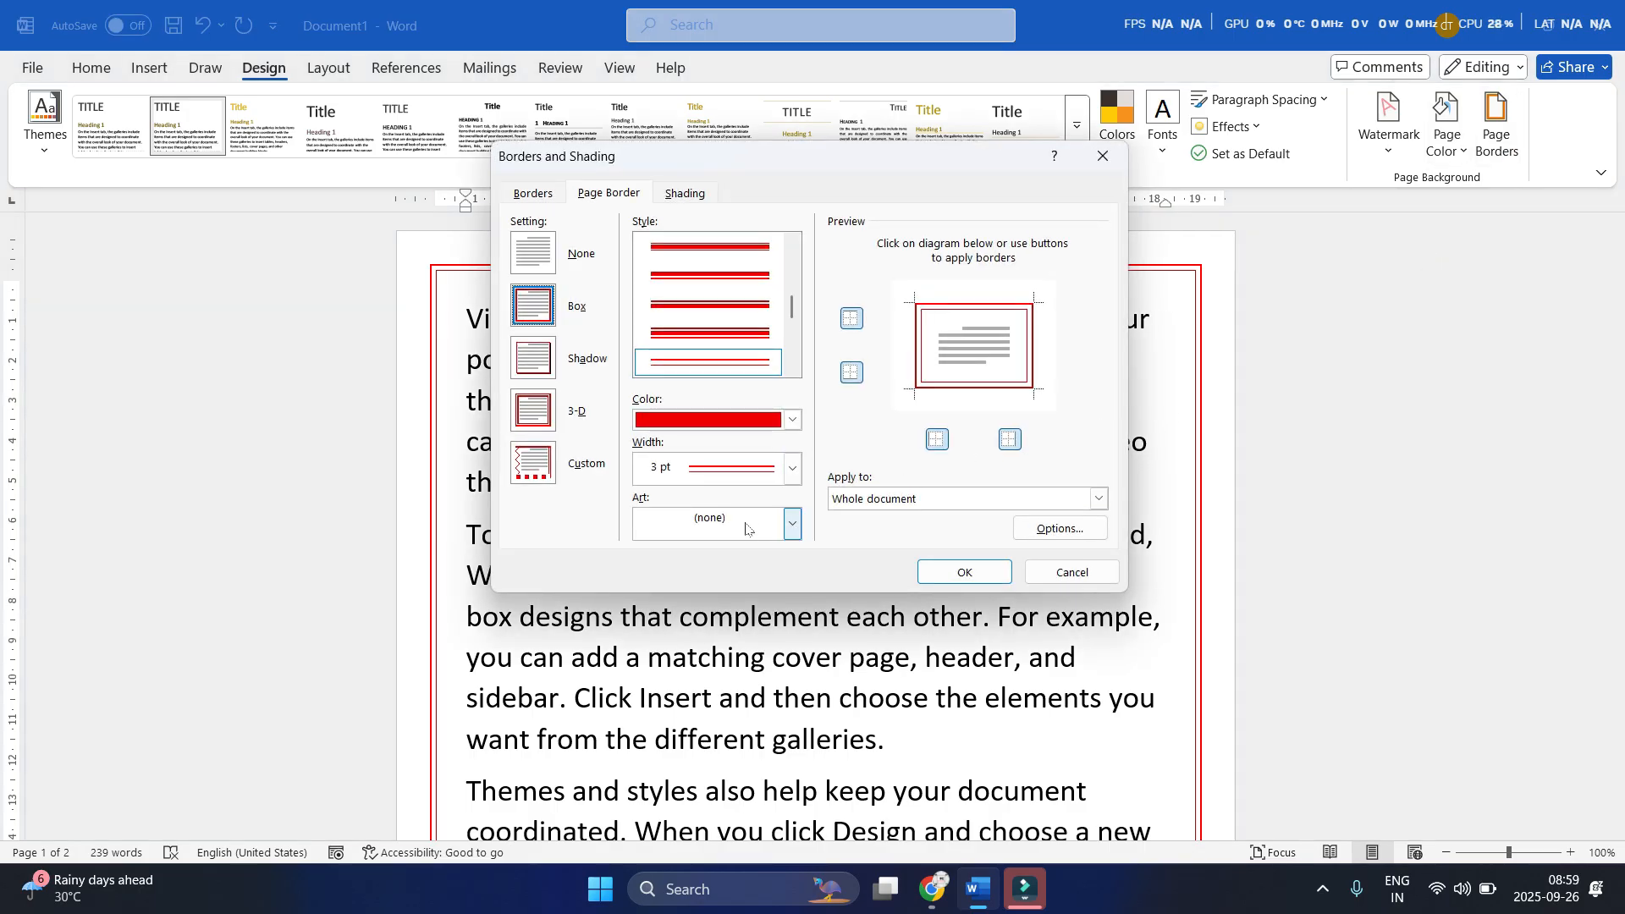
left_click(742, 532)
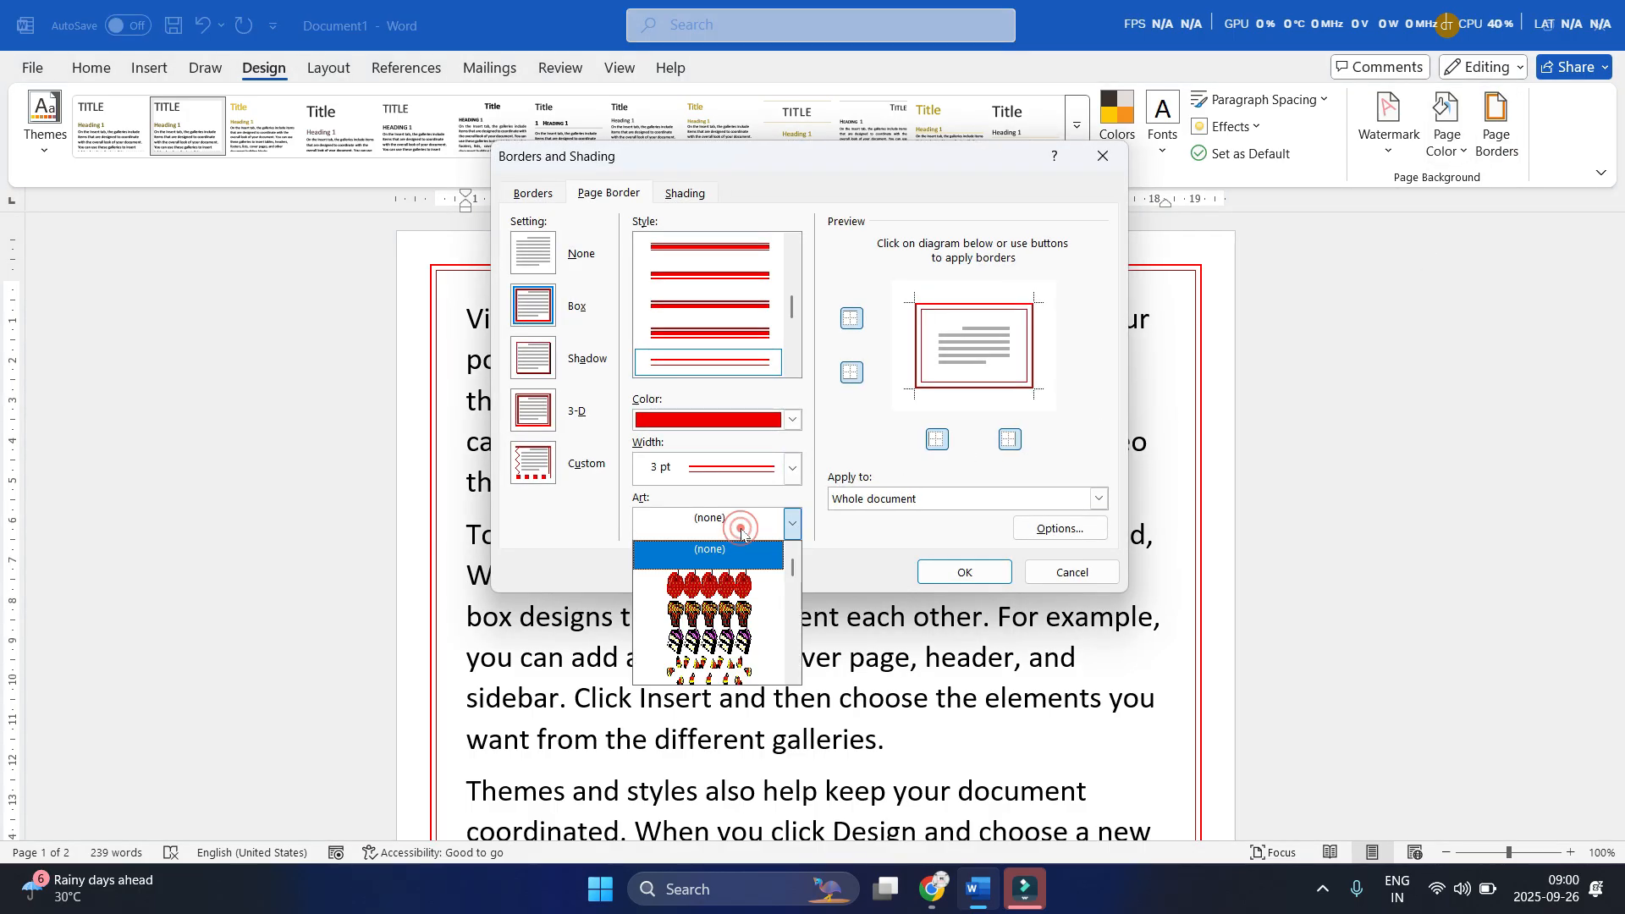
scroll(745, 576, "down", 1)
scroll(740, 580, "up", 1)
scroll(733, 587, "down", 1)
scroll(733, 586, "down", 2)
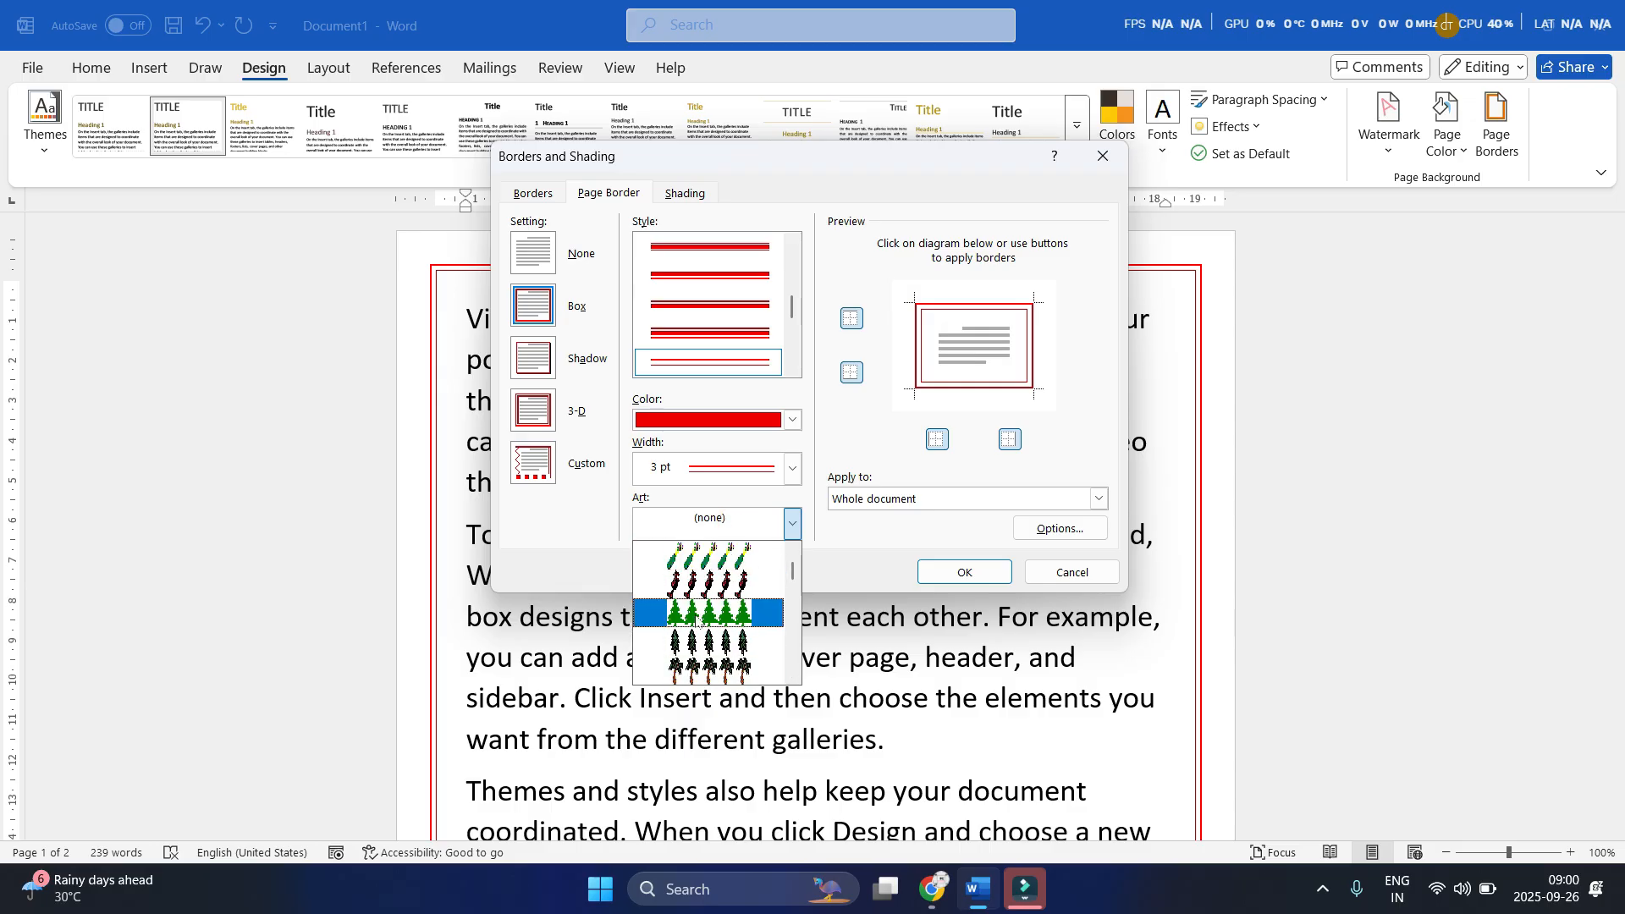
left_click(708, 618)
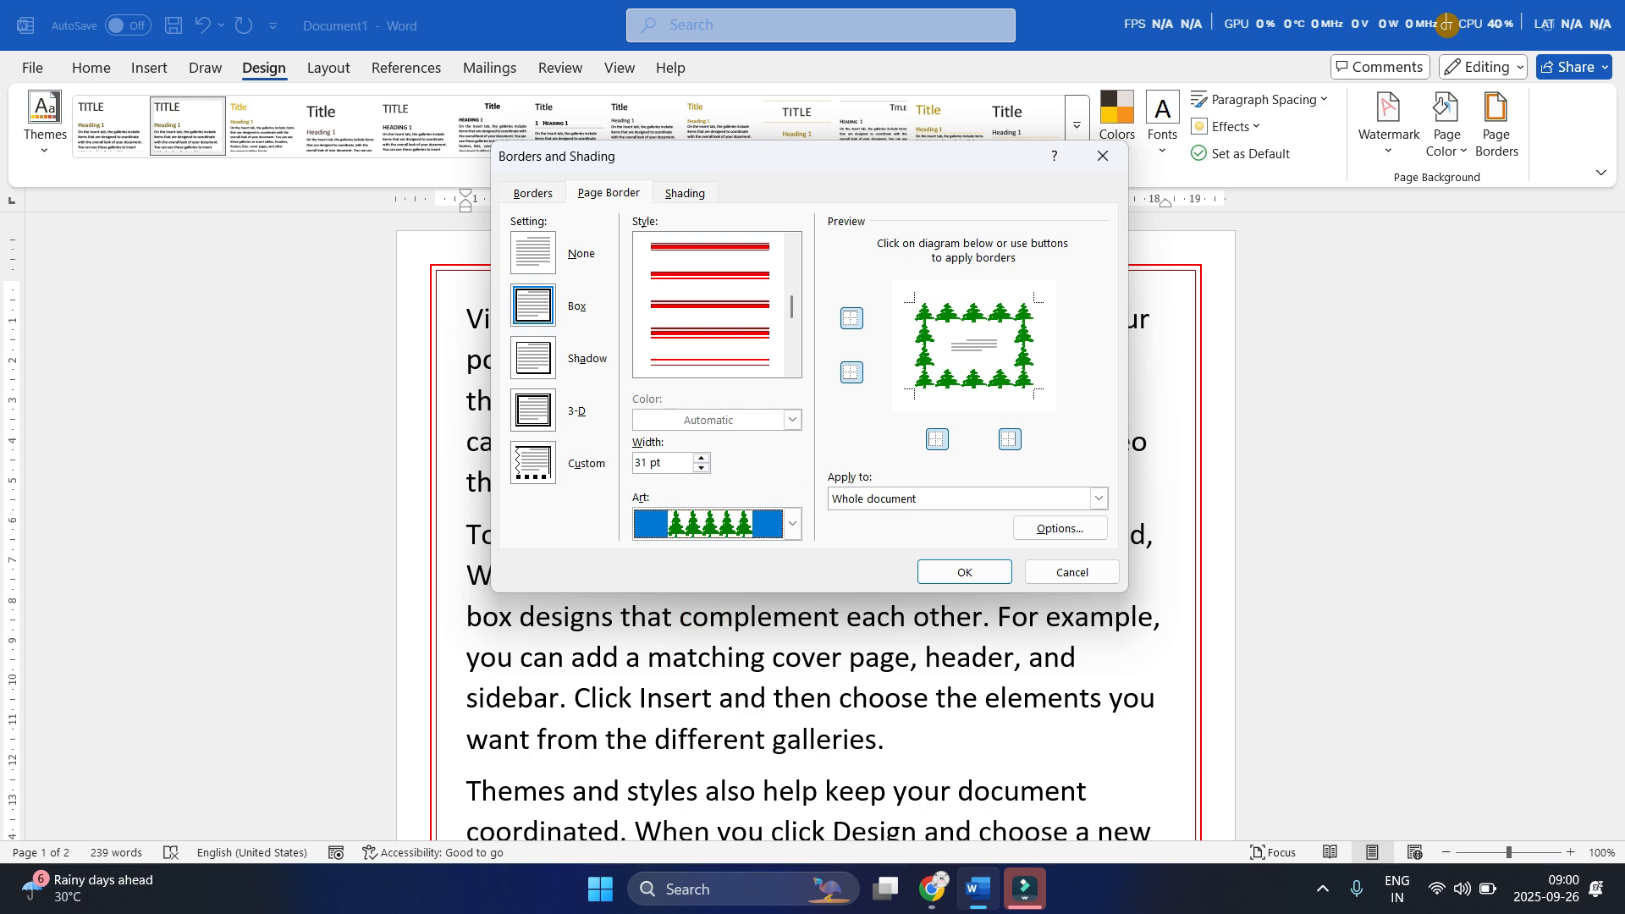
Set the tree border's width to 23 pt, apply it to the whole document and check it on both pages
left_click(699, 468)
left_click(700, 468)
left_click(700, 468)
left_click(700, 468)
left_click(699, 468)
left_click(699, 468)
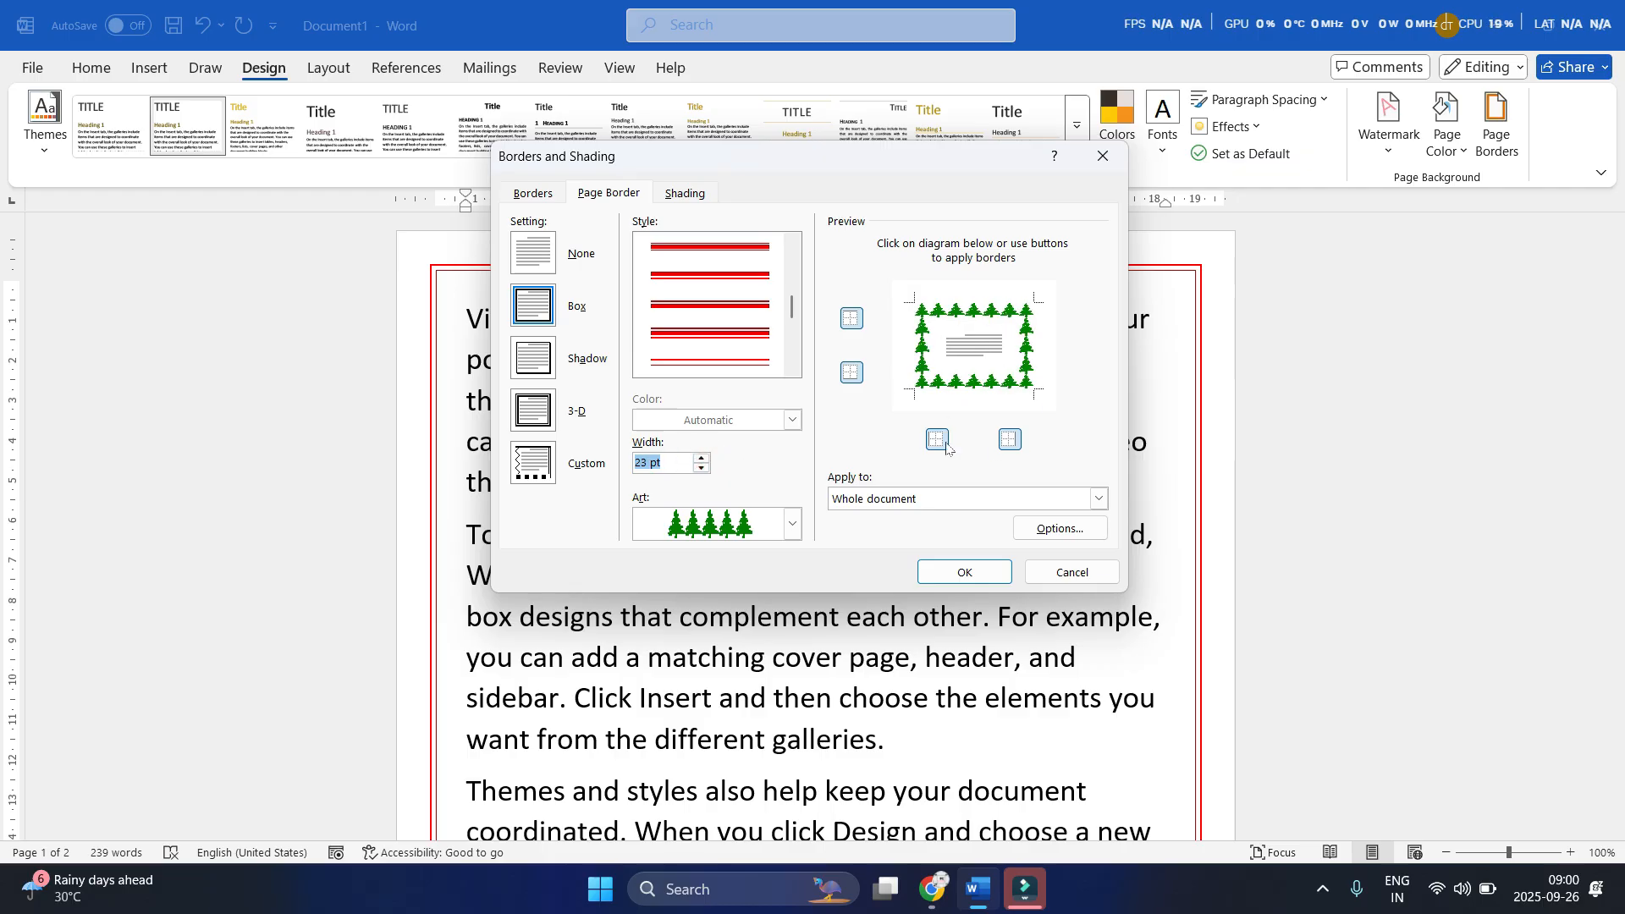
left_click(964, 572)
scroll(965, 569, "up", 5)
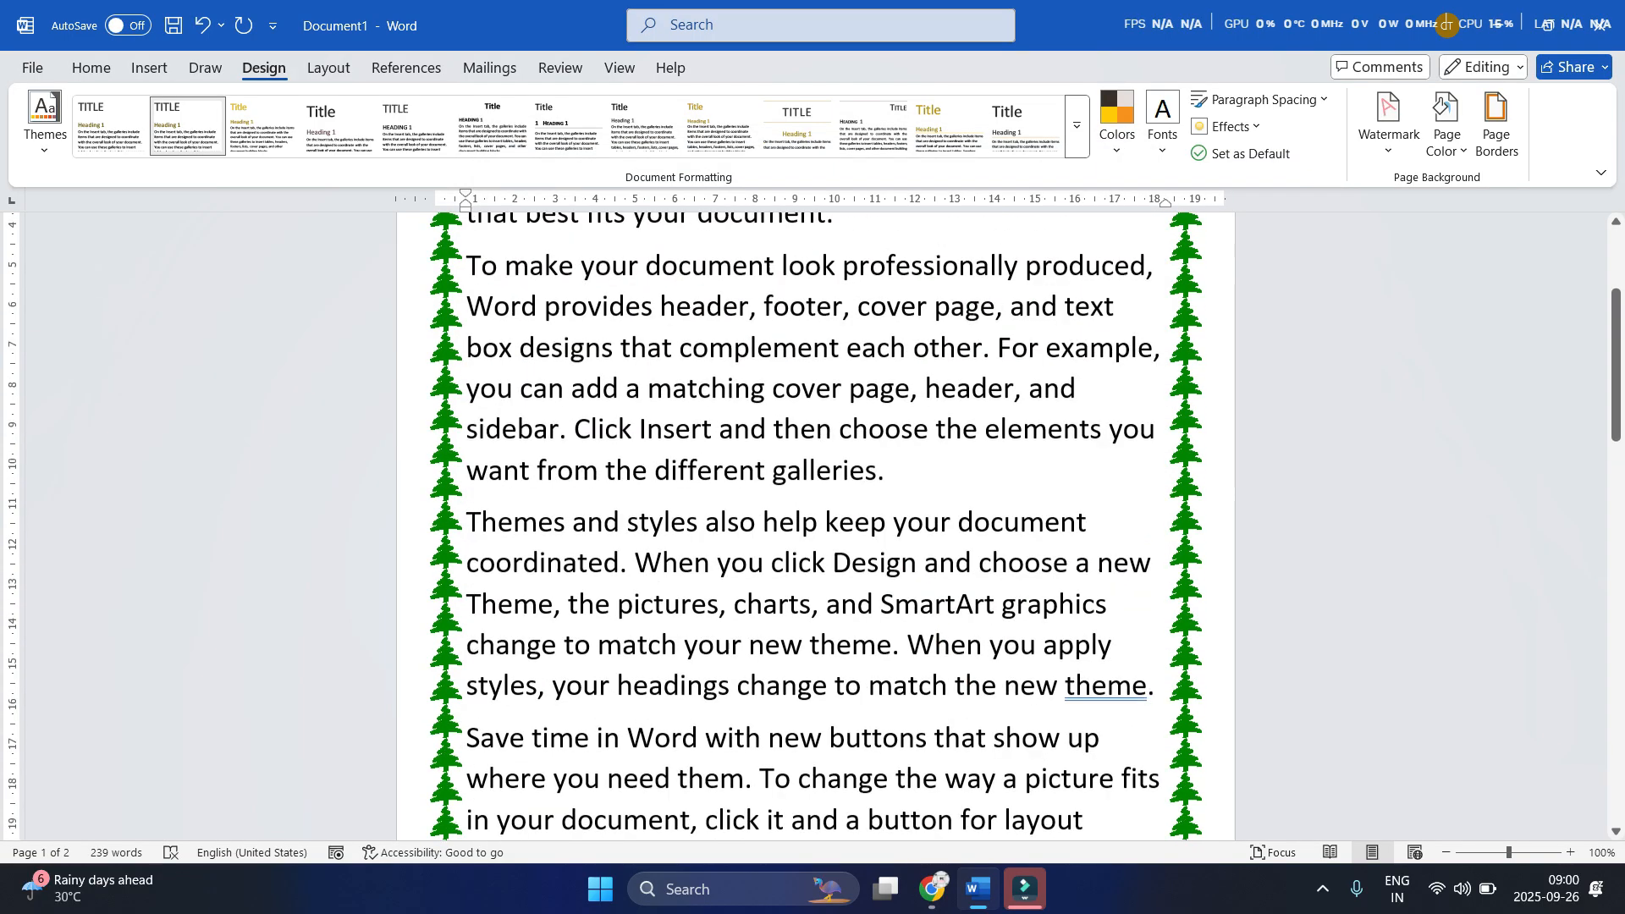
scroll(926, 521, "down", 10)
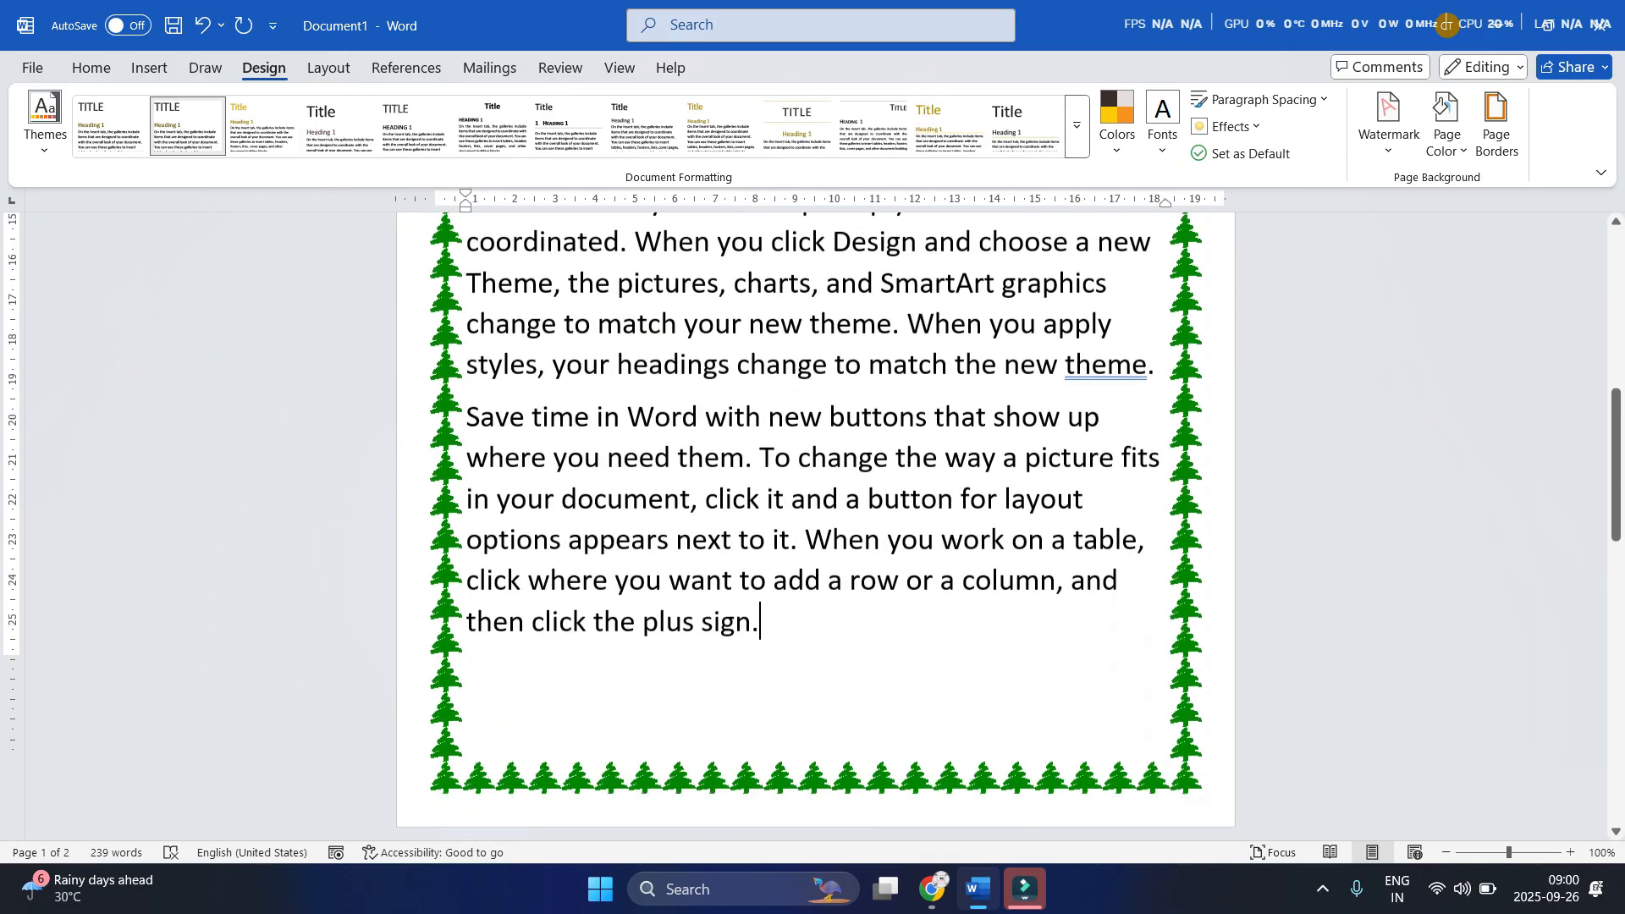
scroll(927, 521, "down", 10)
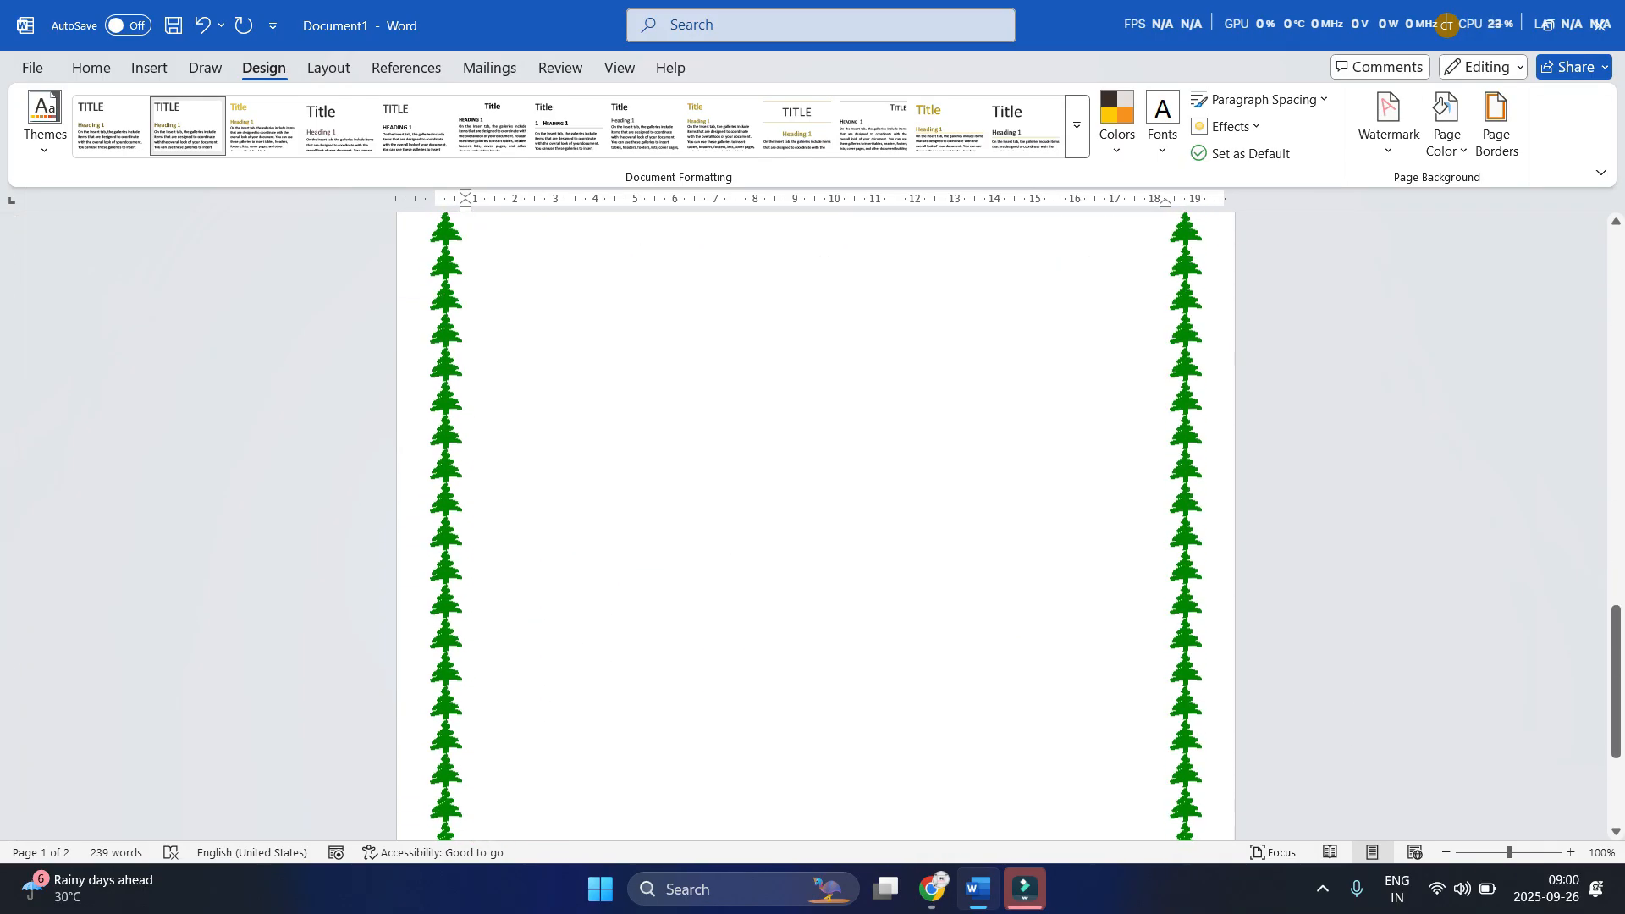
scroll(927, 520, "up", 5)
Replace the tree border with the red hearts art at 12 pt for the whole document and check it on the page
left_click(1496, 127)
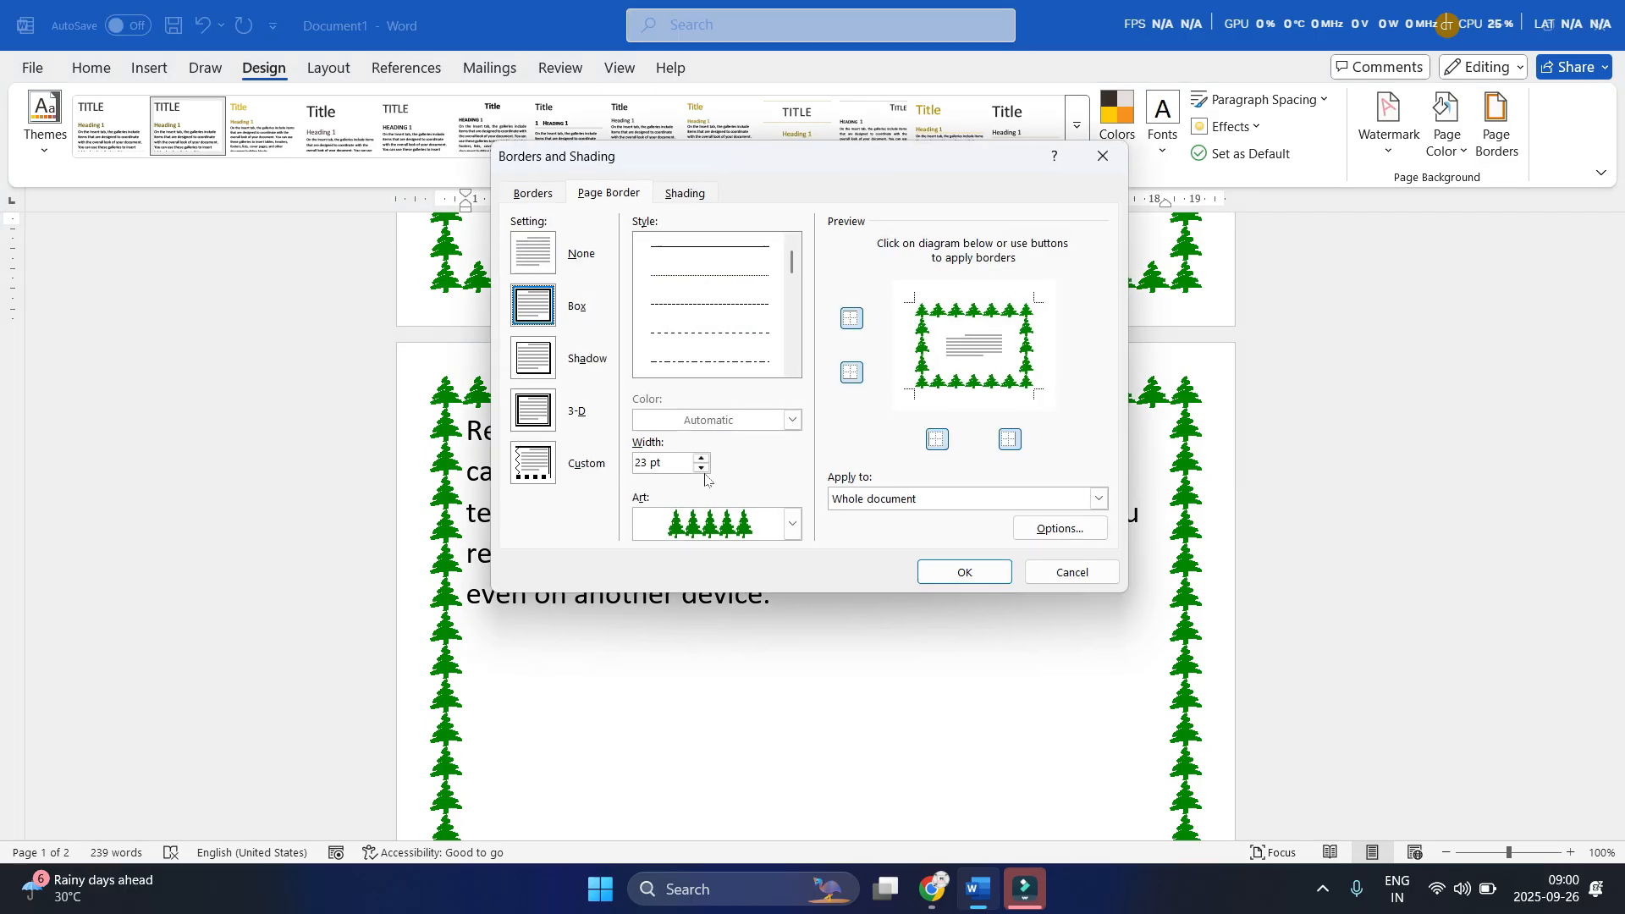
left_click(701, 467)
left_click(701, 468)
left_click(700, 467)
left_click(793, 524)
scroll(792, 544, "down", 2)
scroll(719, 609, "down", 2)
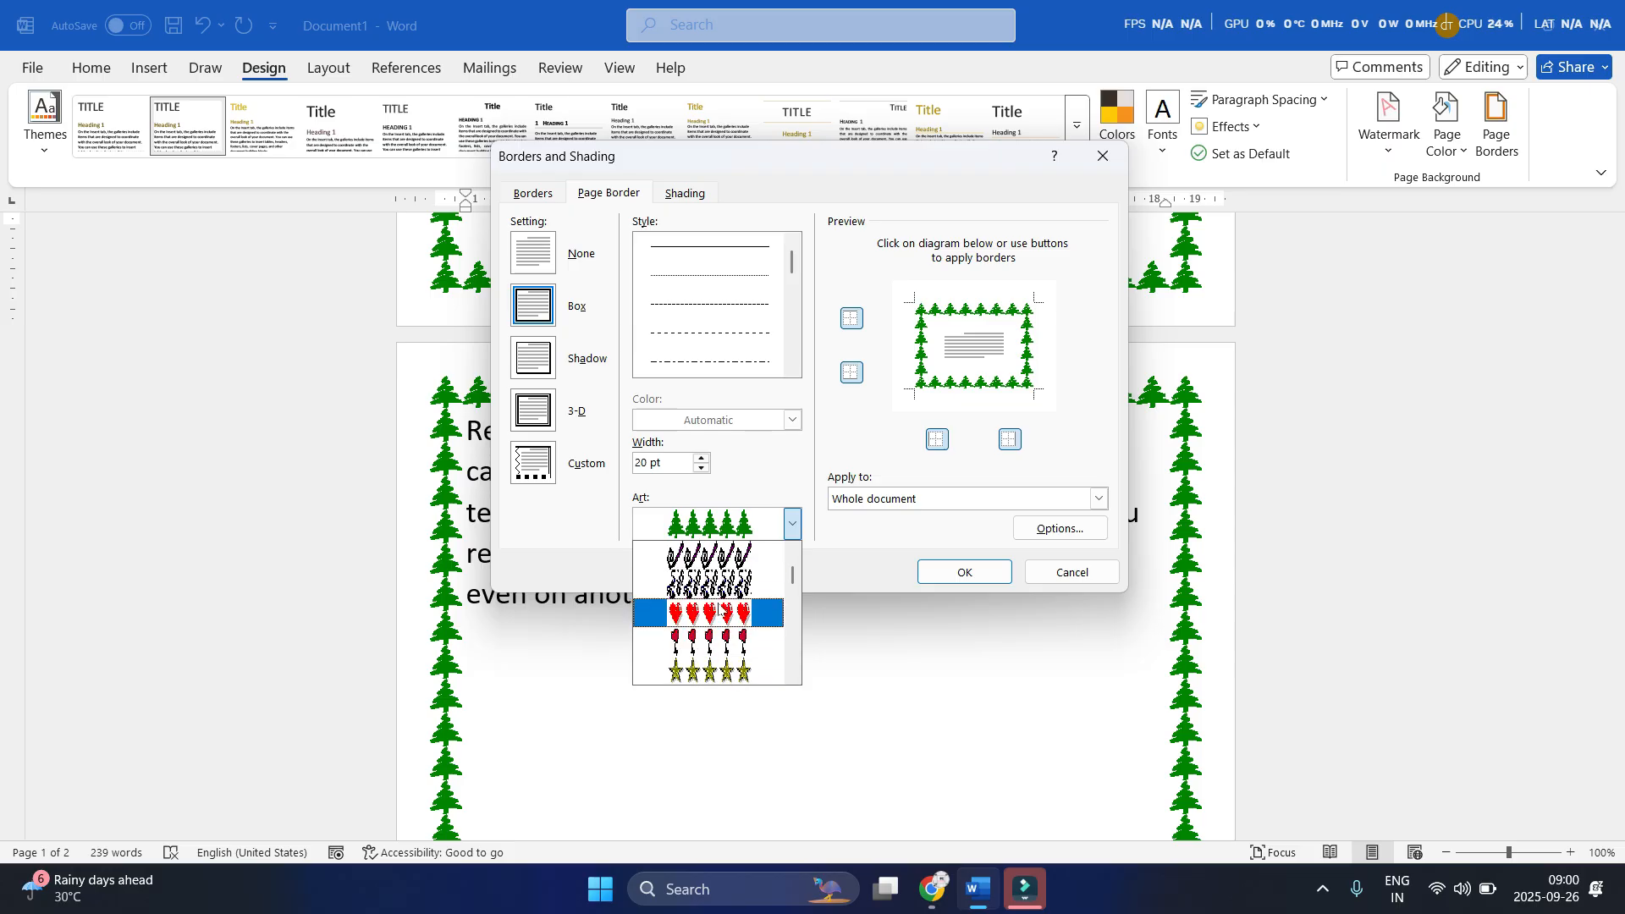
left_click(719, 611)
left_click(991, 578)
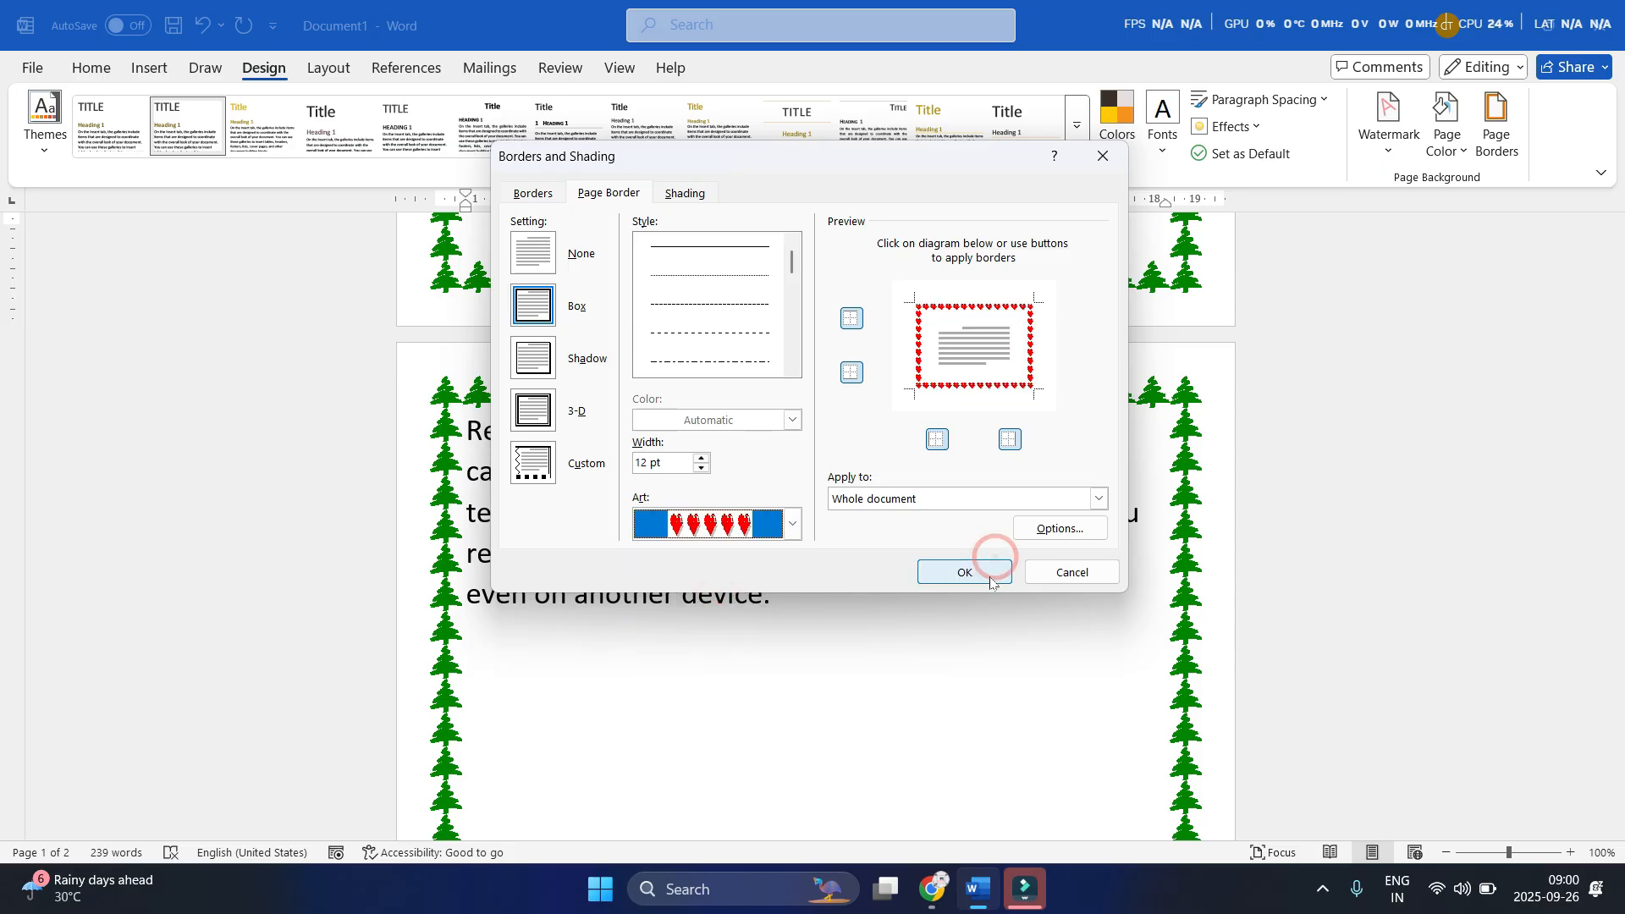
scroll(981, 575, "up", 5)
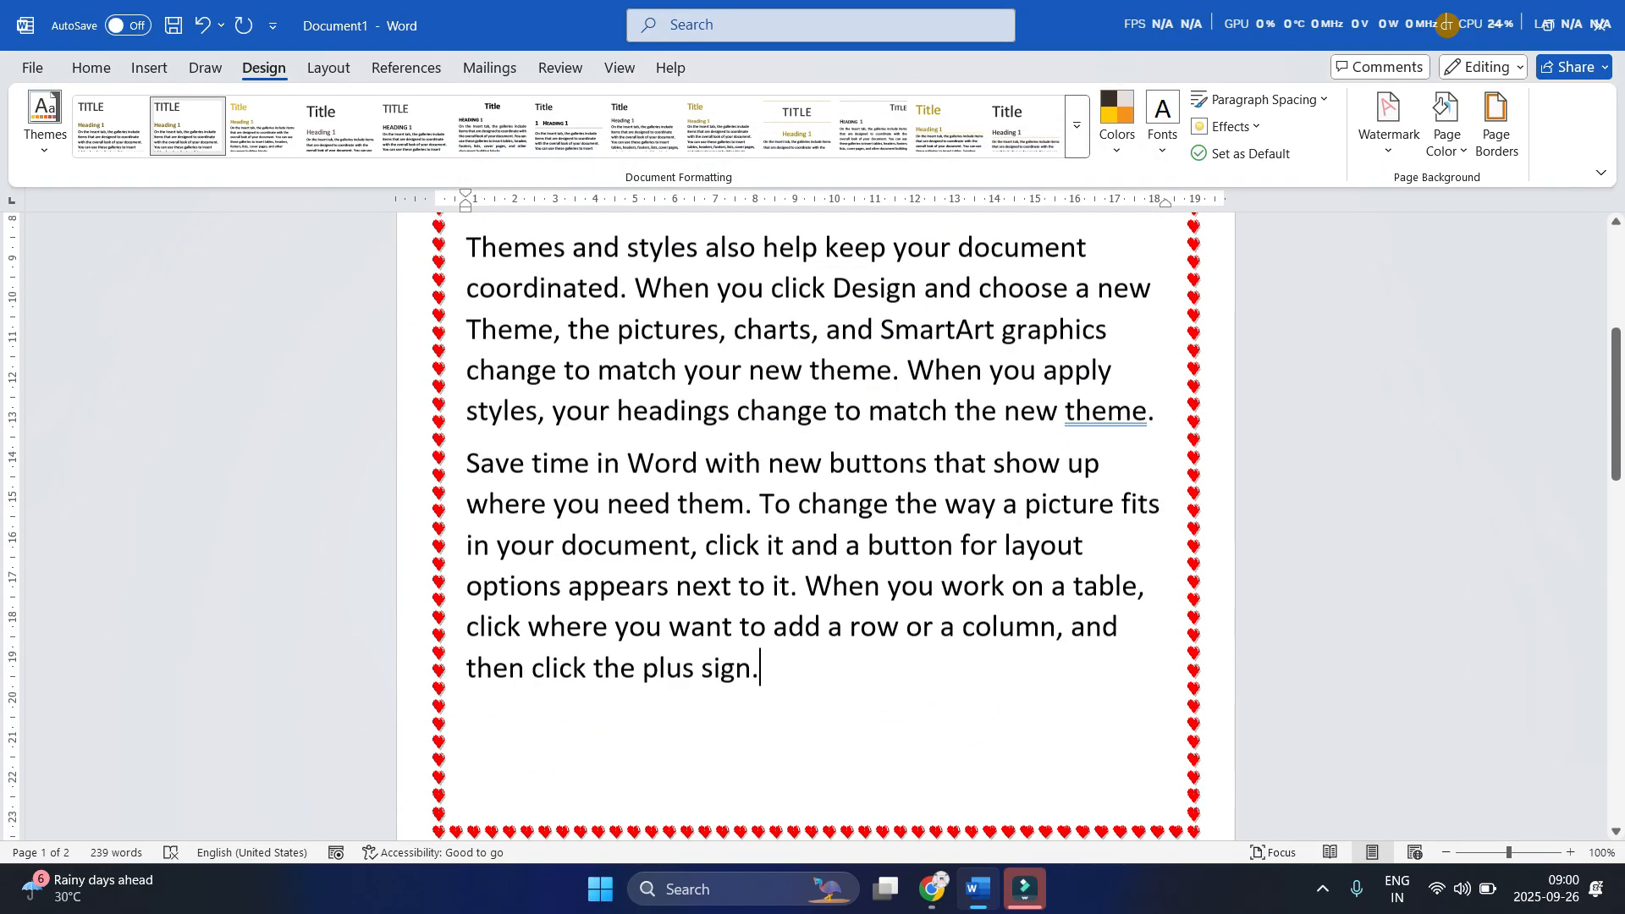
scroll(815, 525, "up", 5)
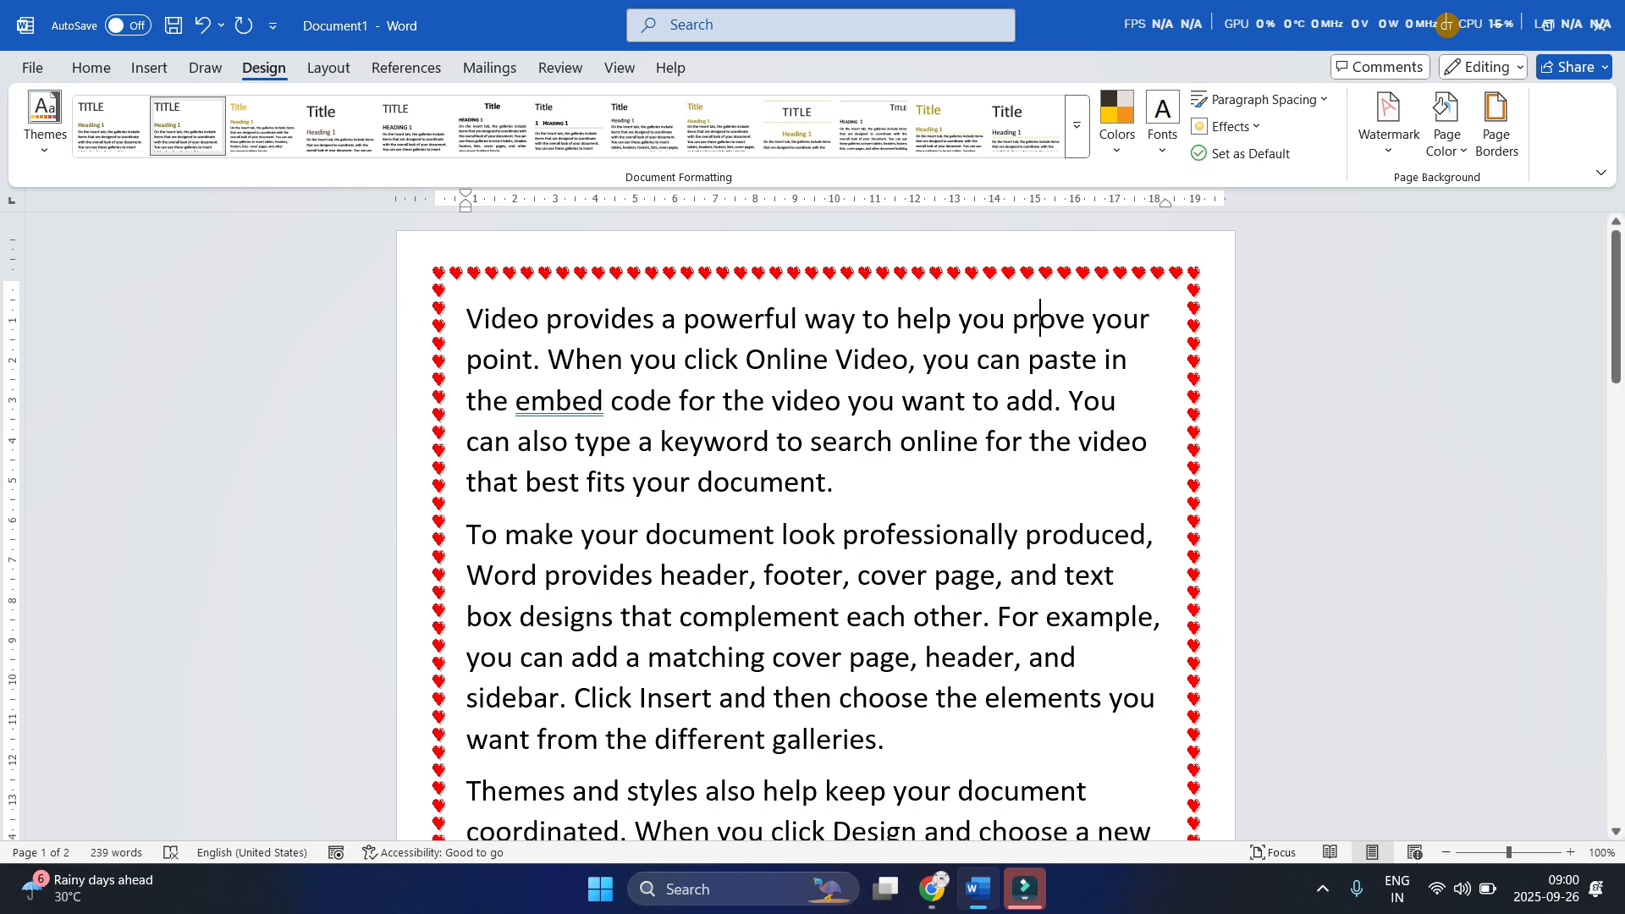
Select the first two paragraphs and apply the built-in Compact paragraph spacing
left_click_drag(467, 318, 897, 739)
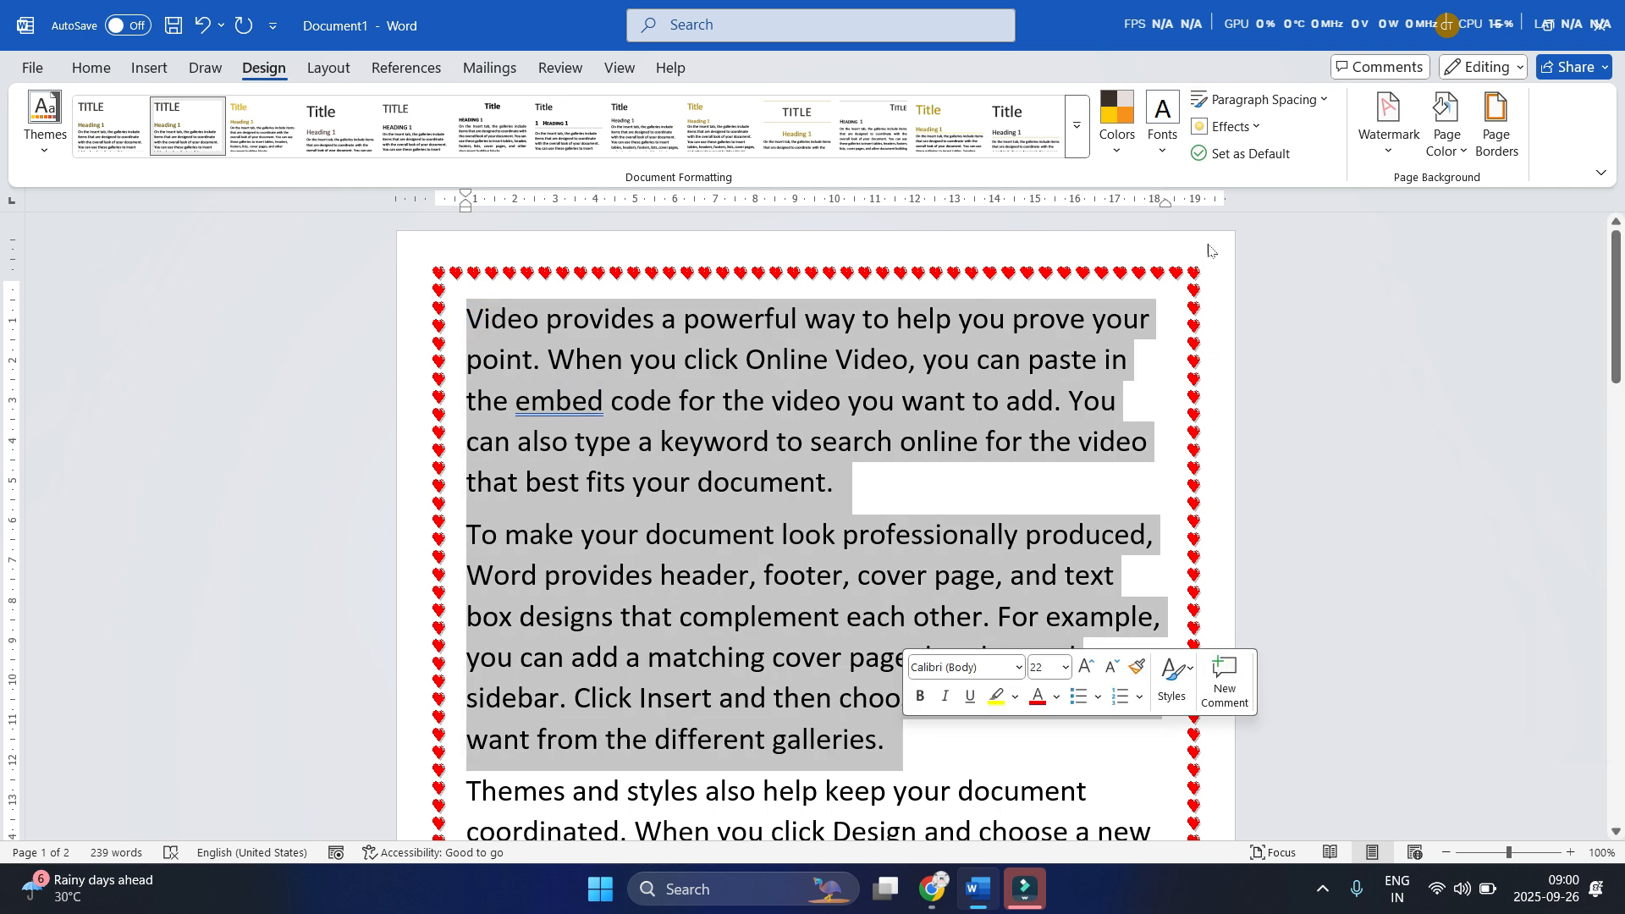
left_click(1320, 101)
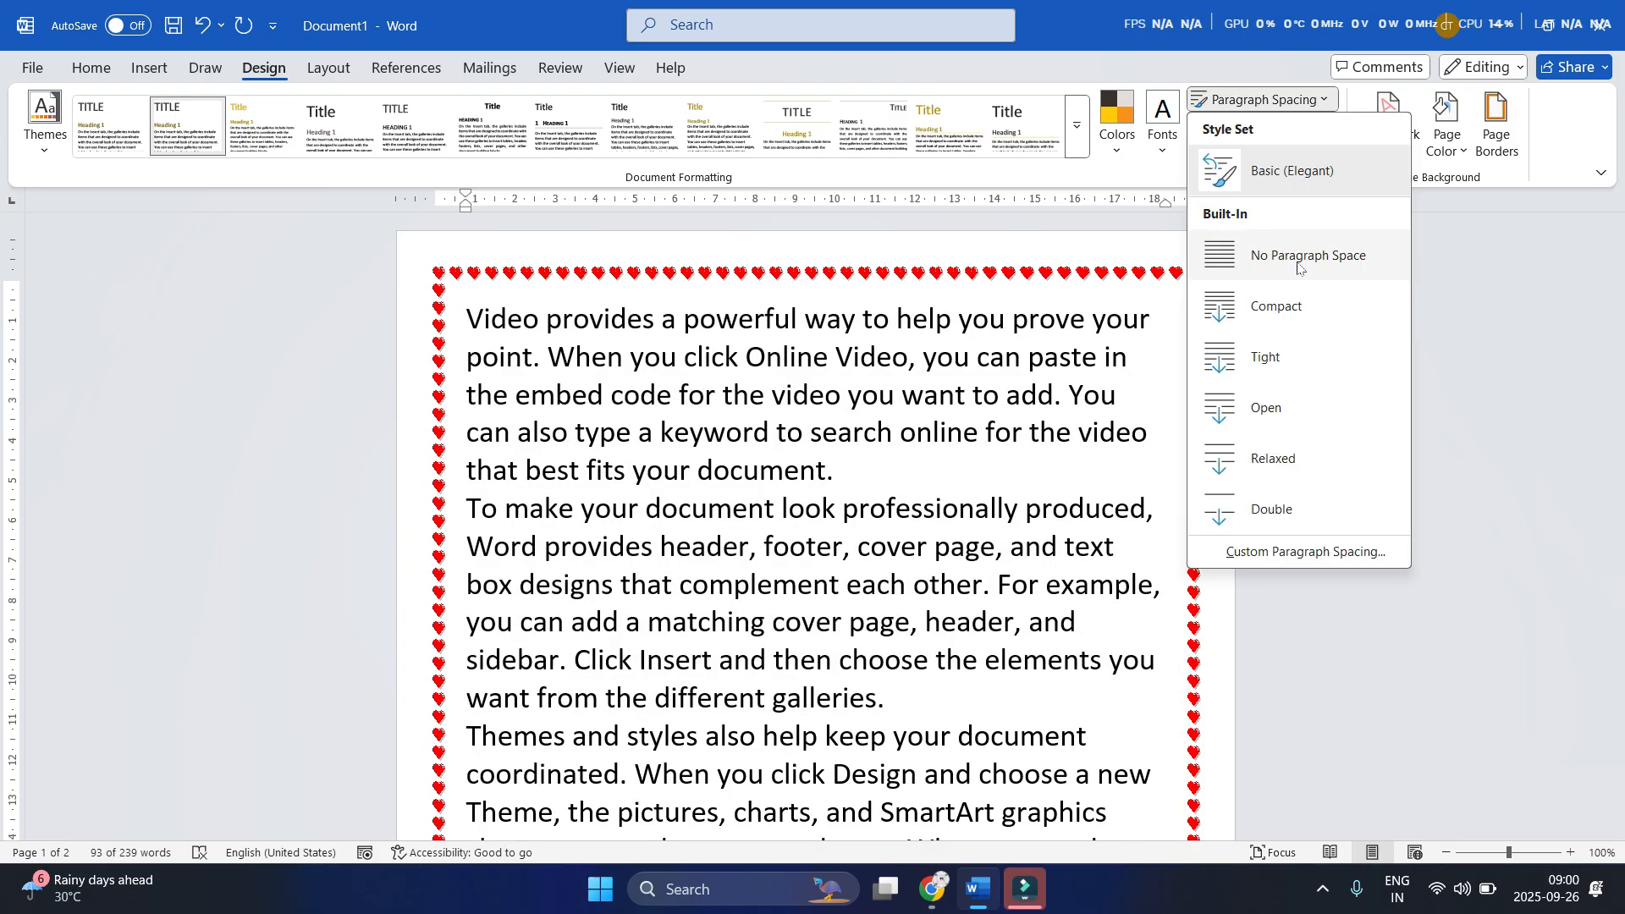
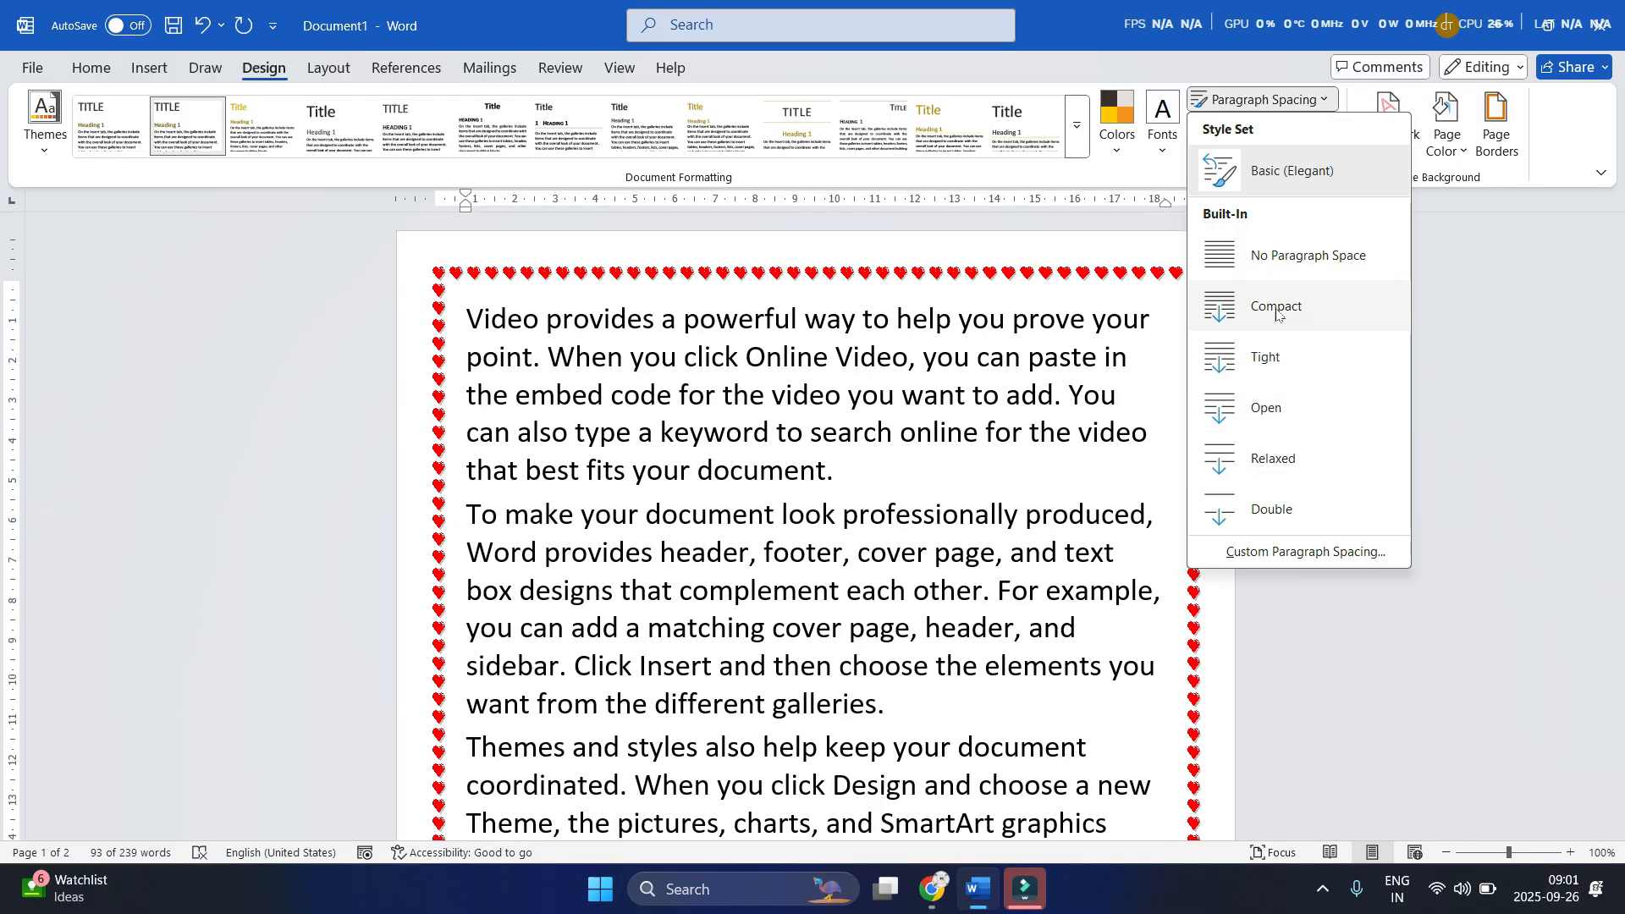
left_click(1277, 310)
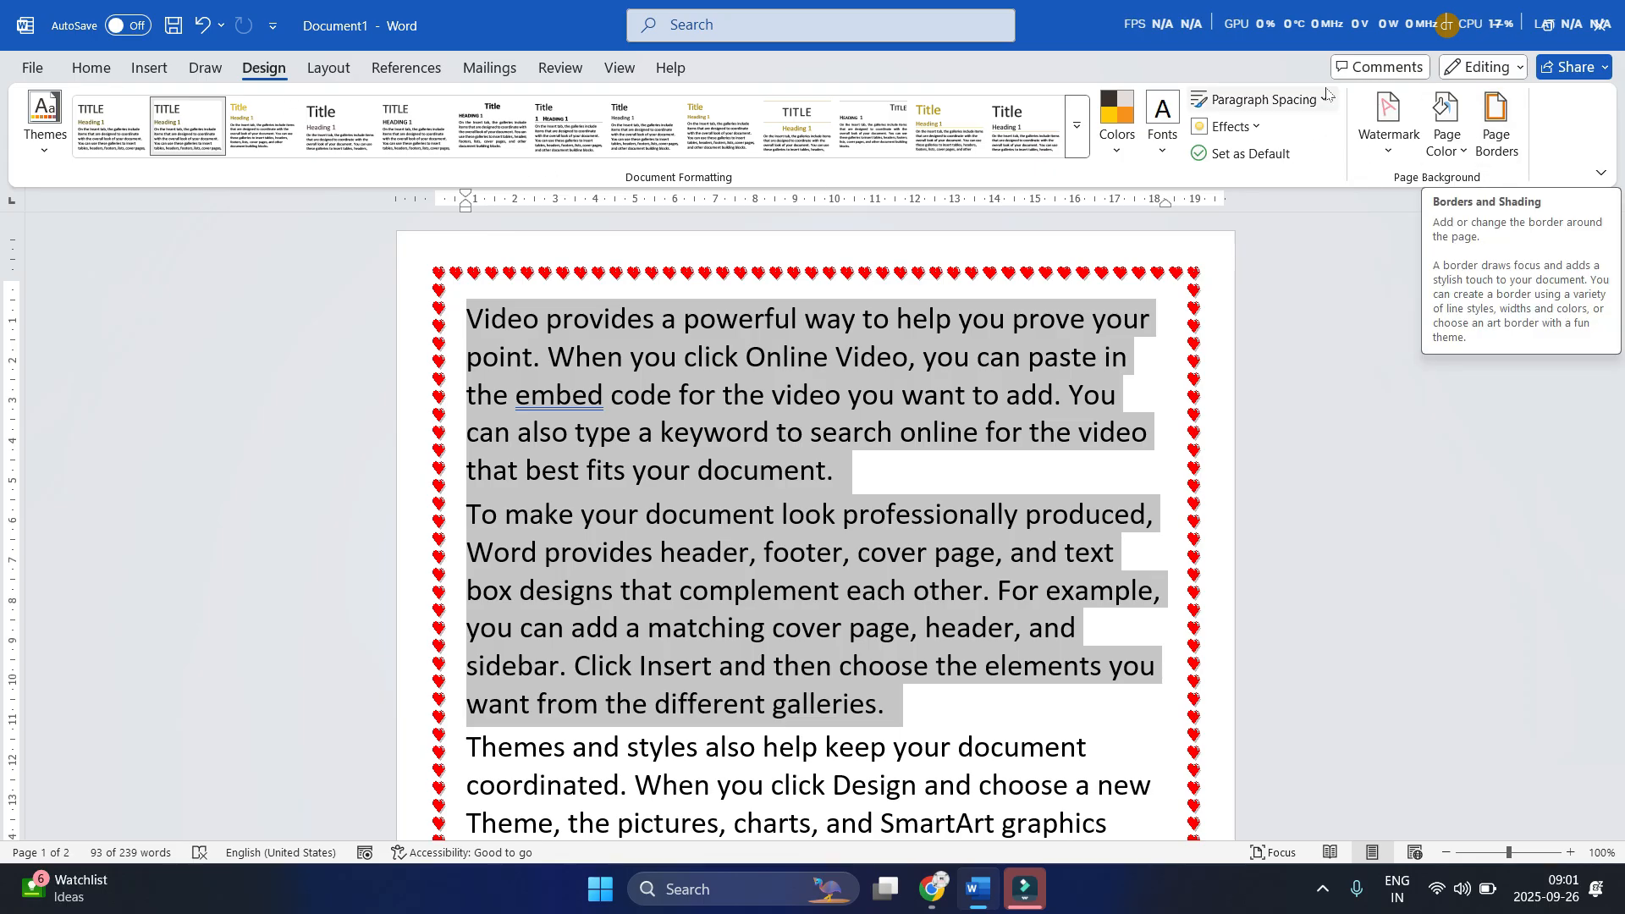
left_click(1495, 116)
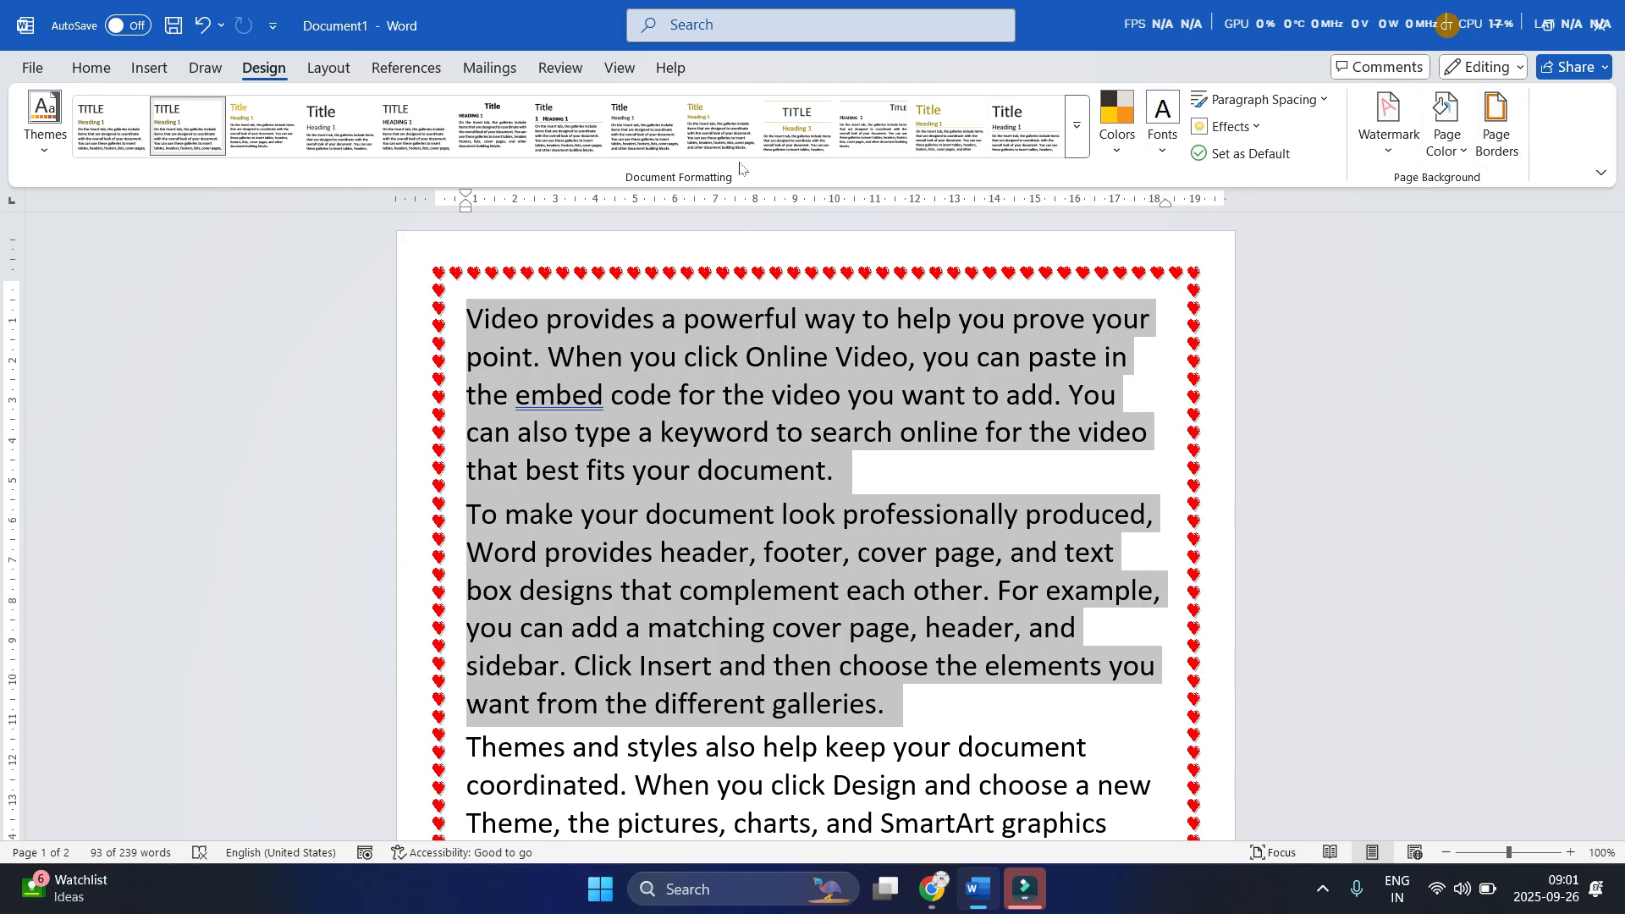
left_click(1076, 139)
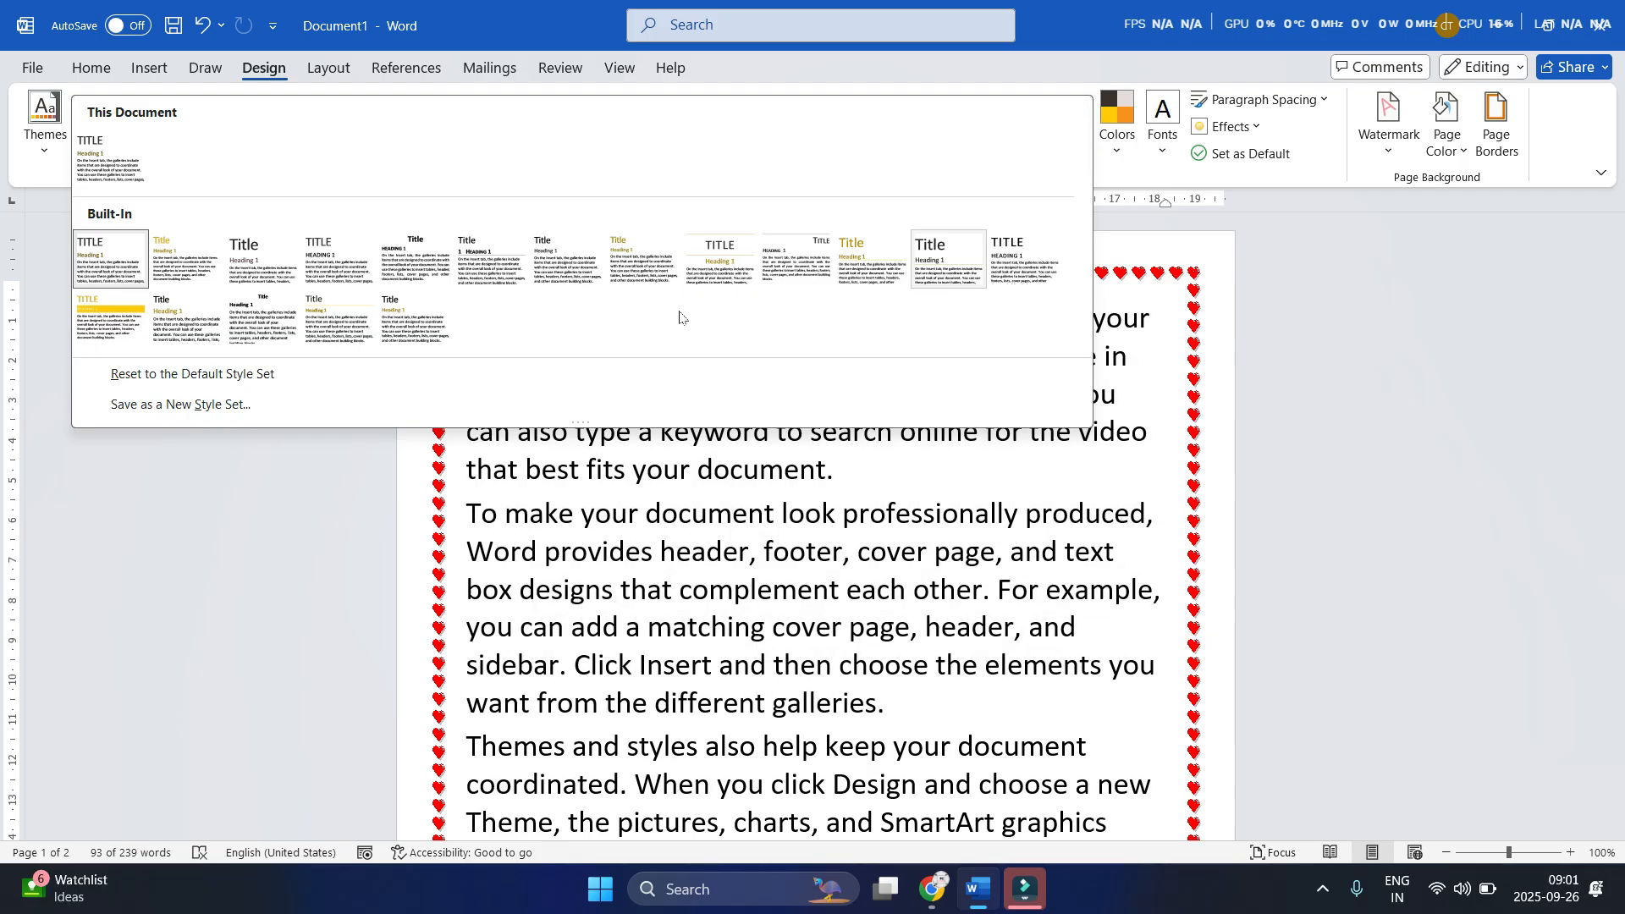
left_click(218, 282)
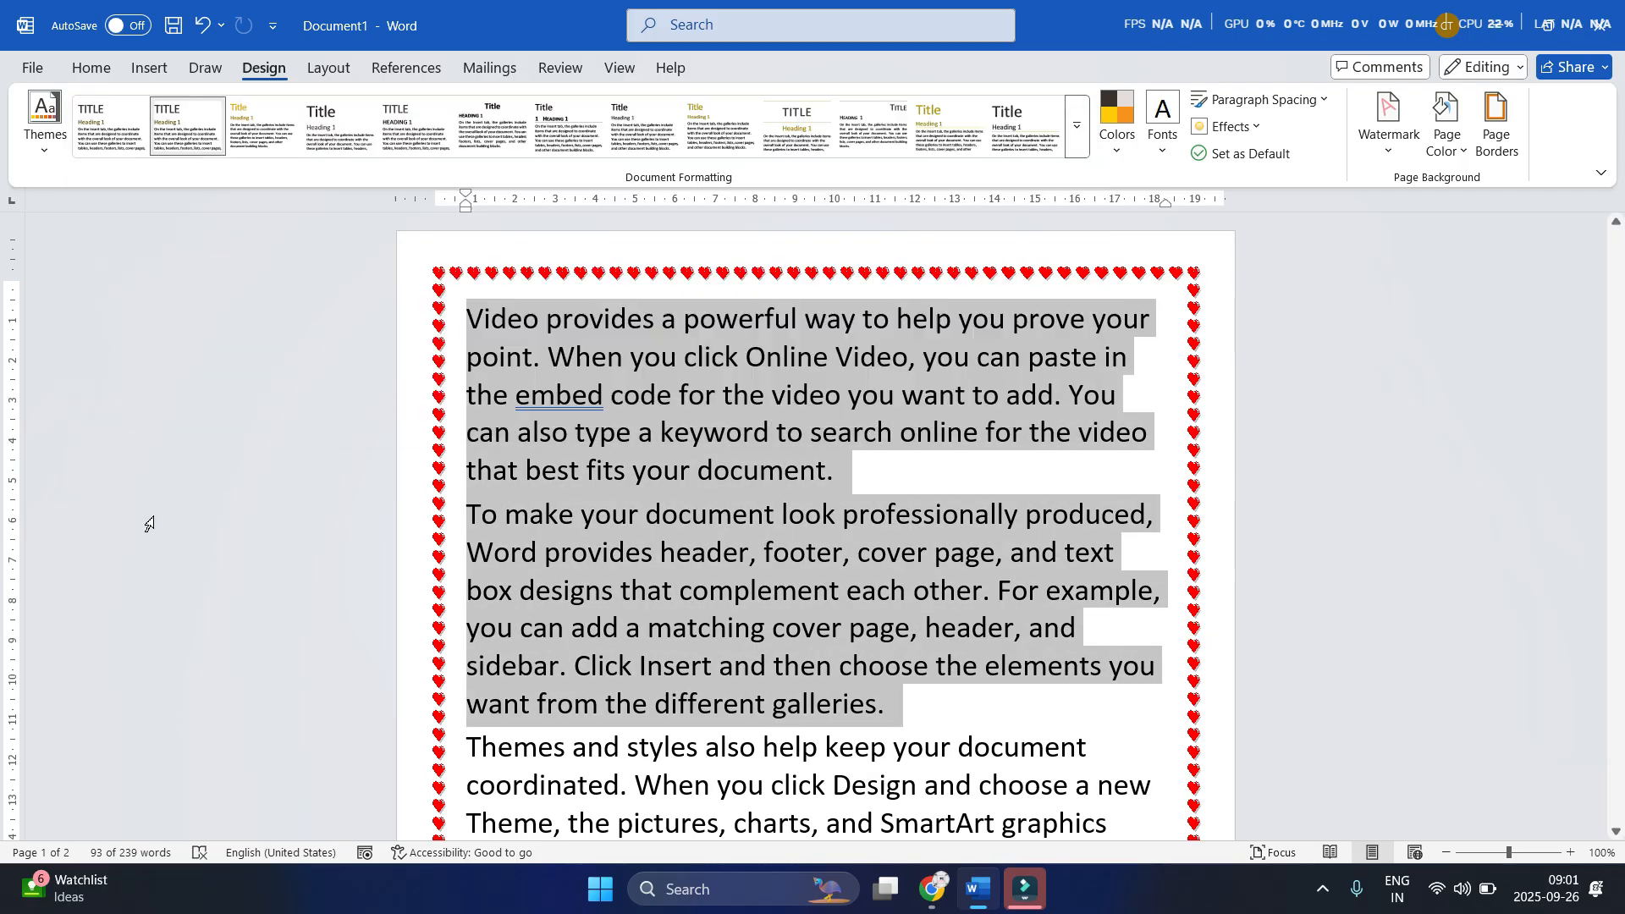
Apply the Berlin theme to the document and deselect the text
left_click(38, 152)
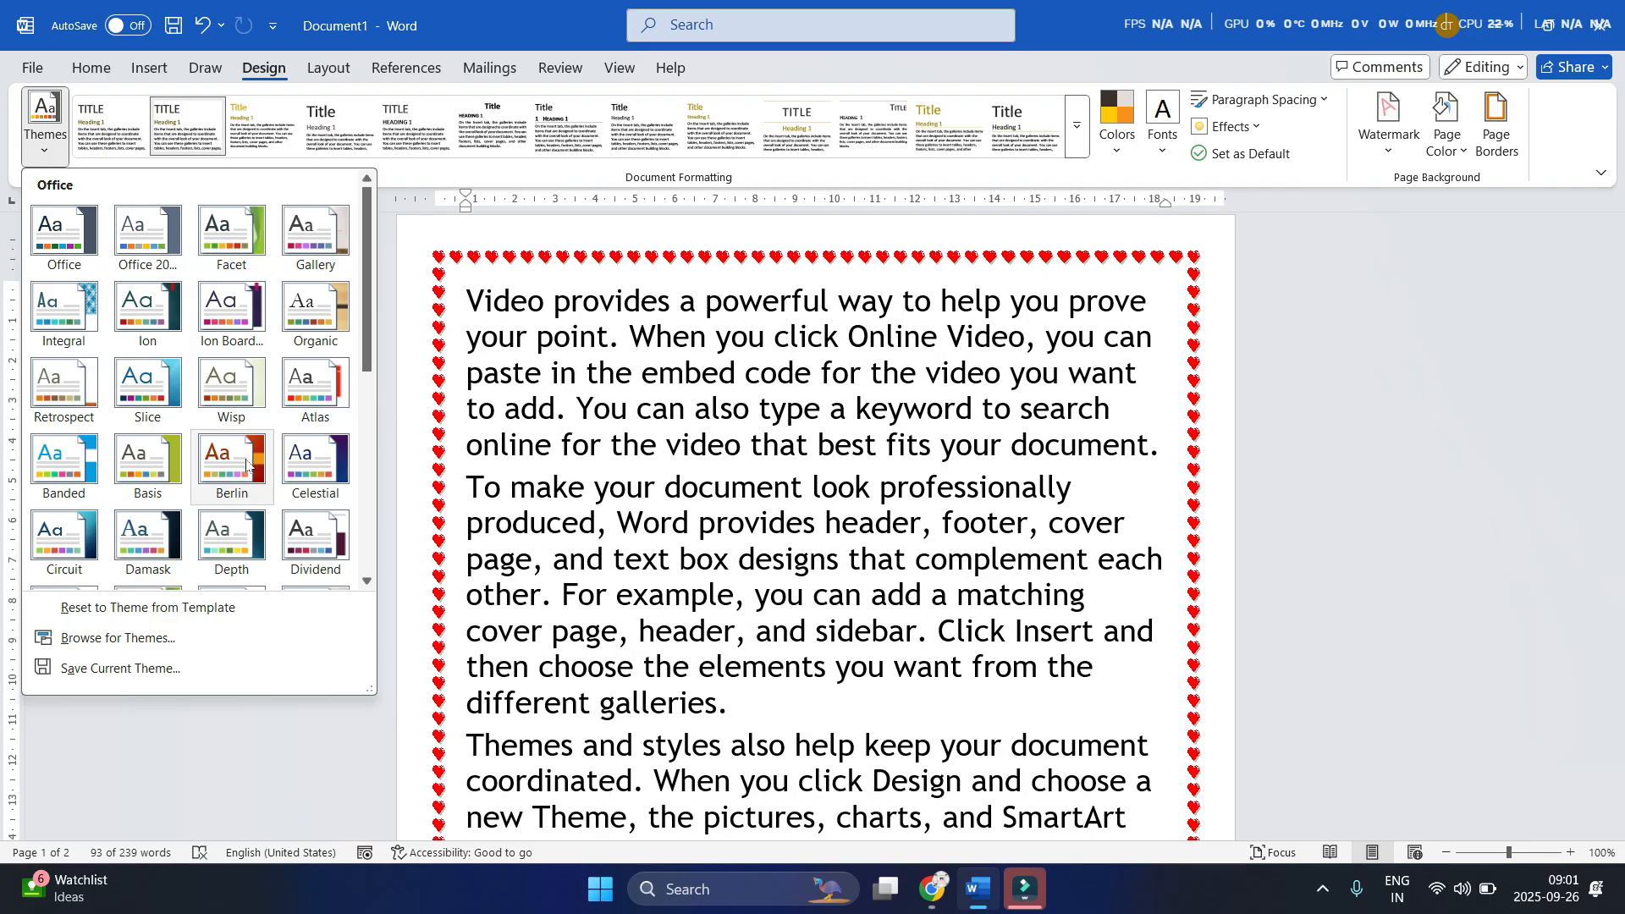
left_click(247, 464)
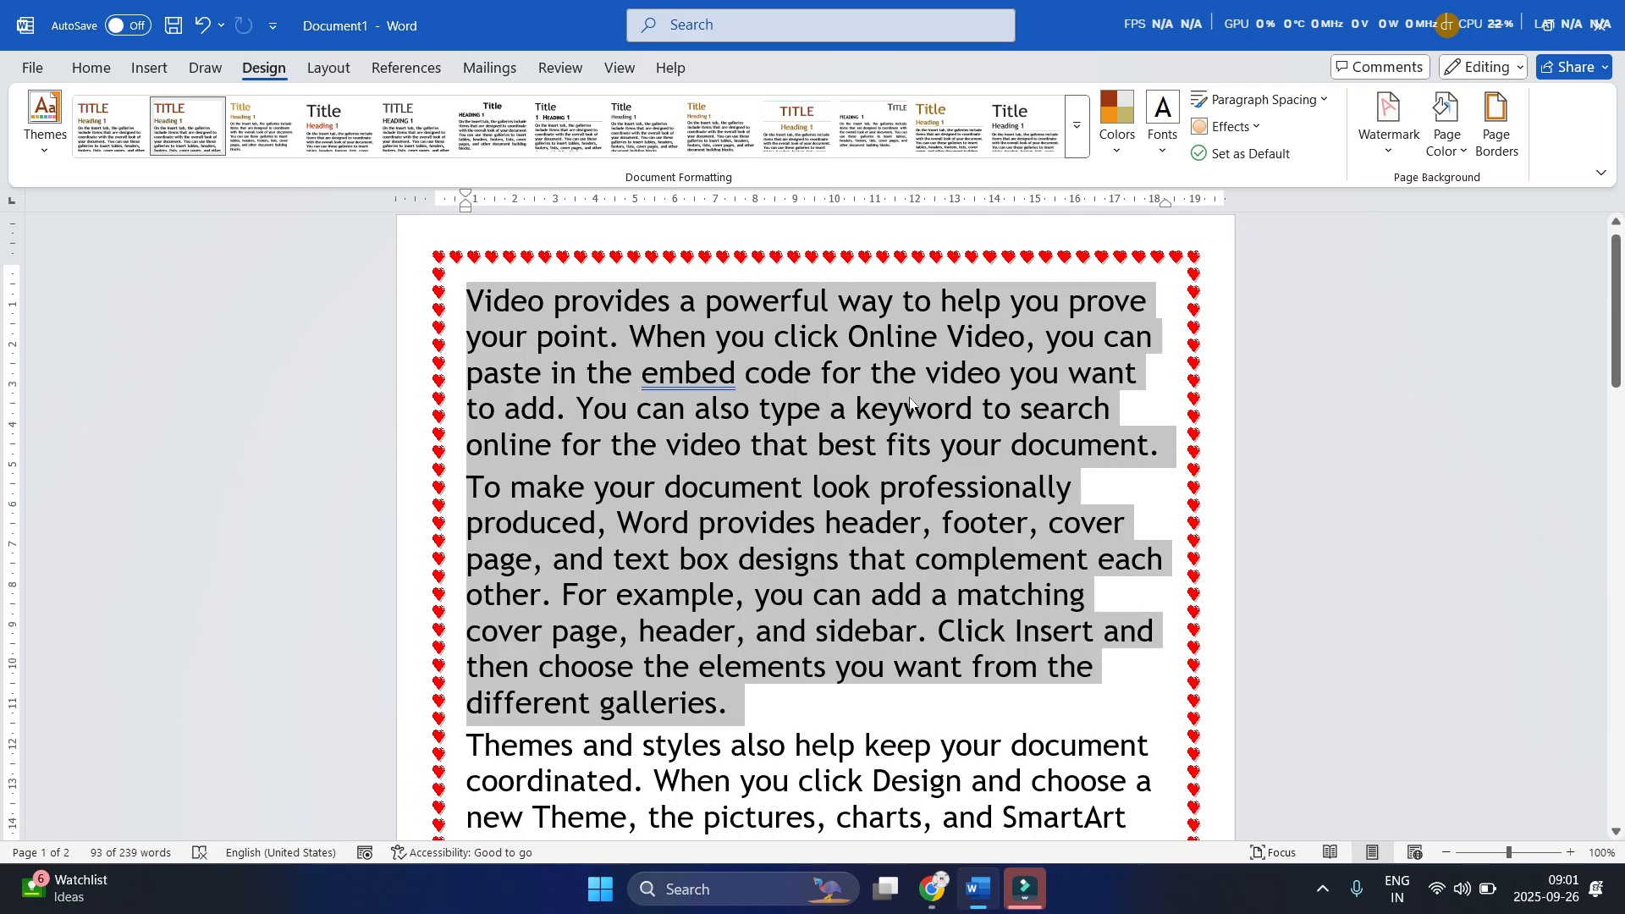
left_click(847, 597)
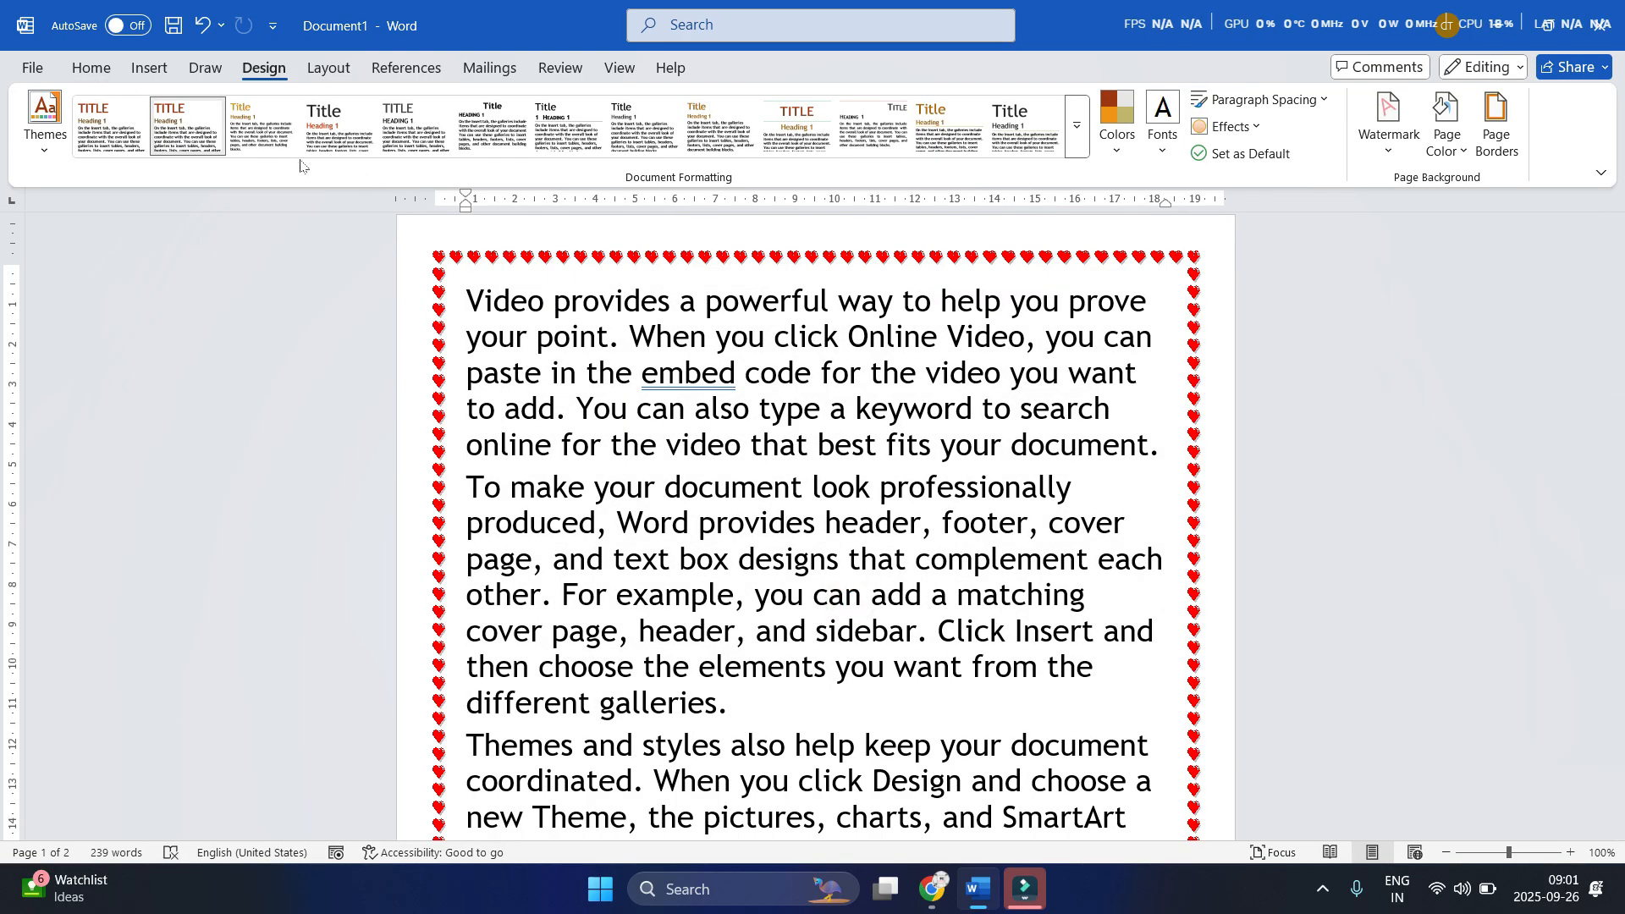
scroll(812, 524, "up", 1)
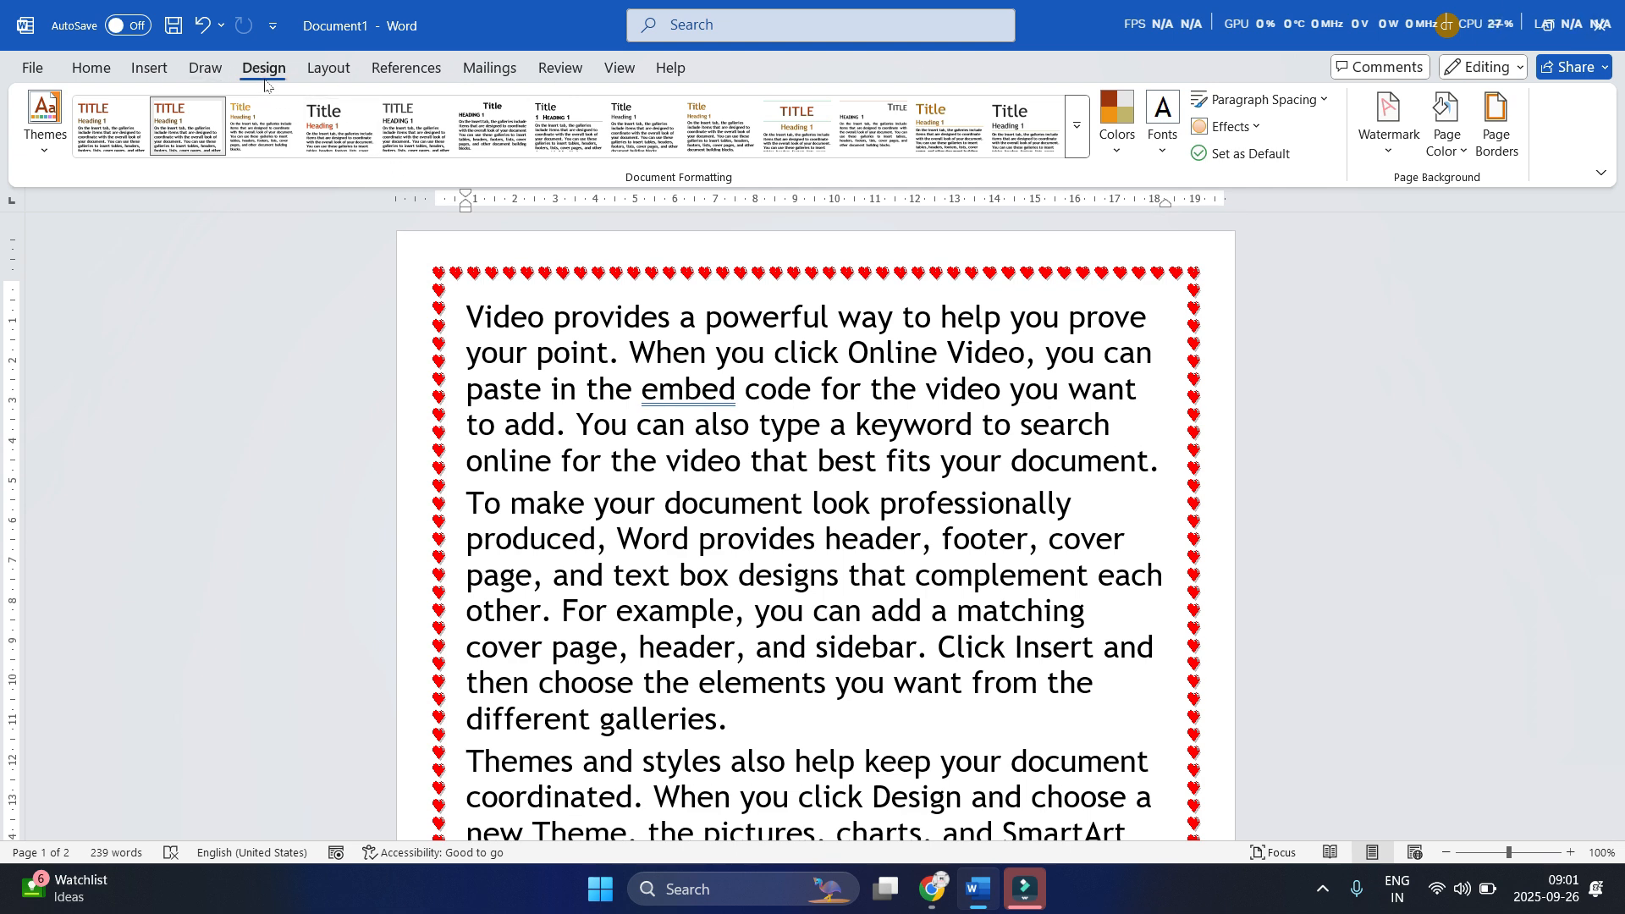
Delete all of the document's sample text
left_click(205, 72)
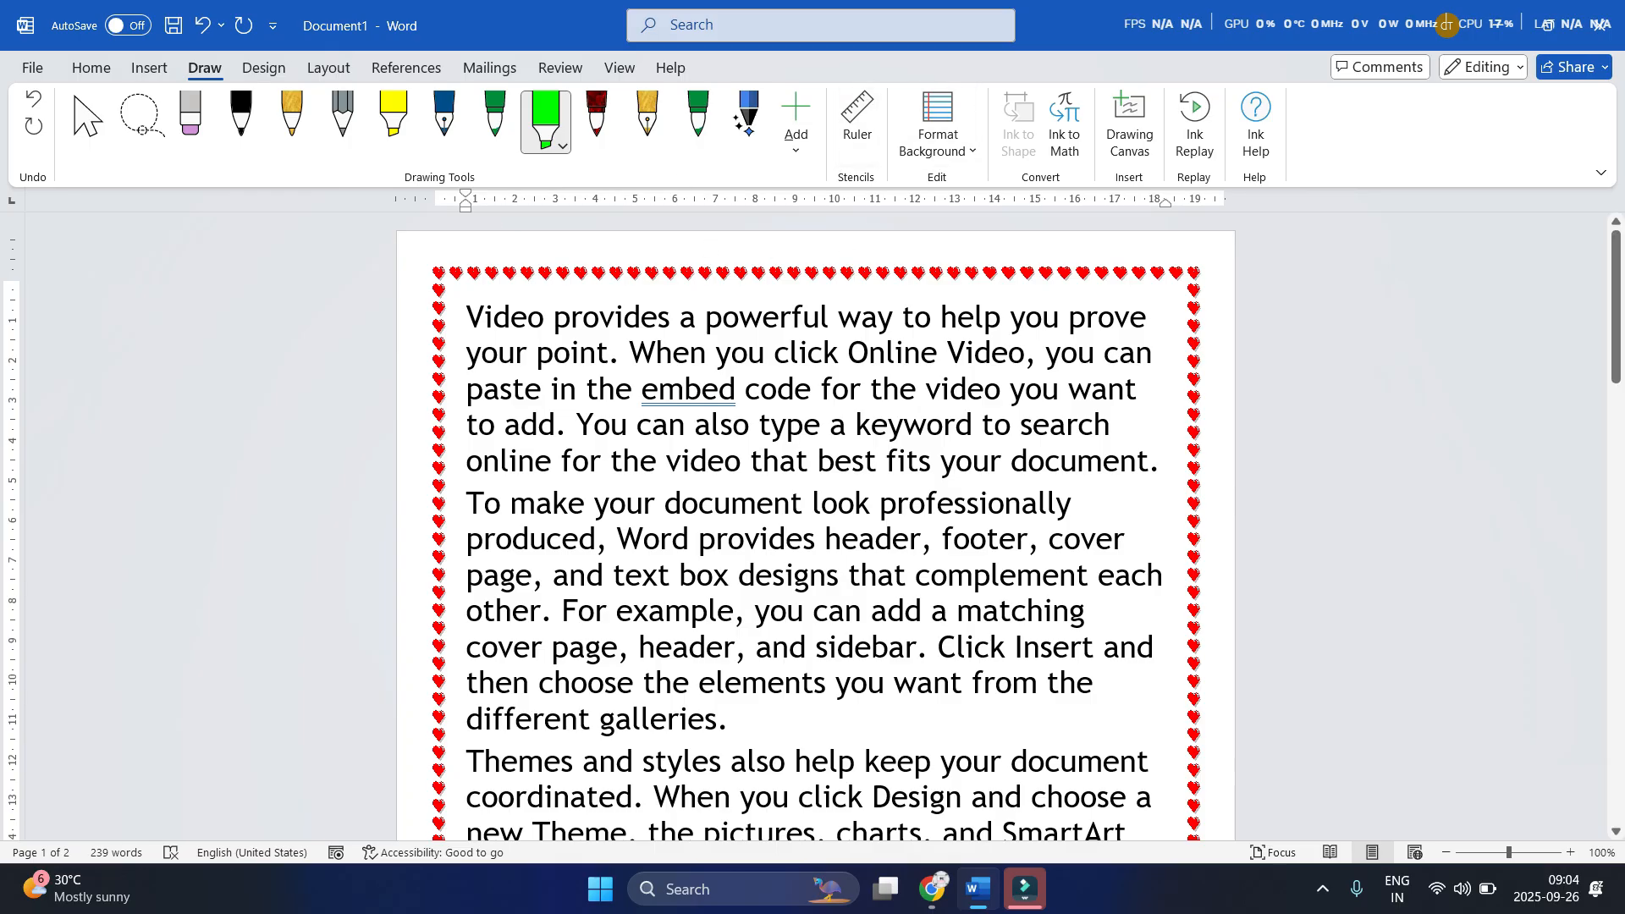
left_click(689, 385)
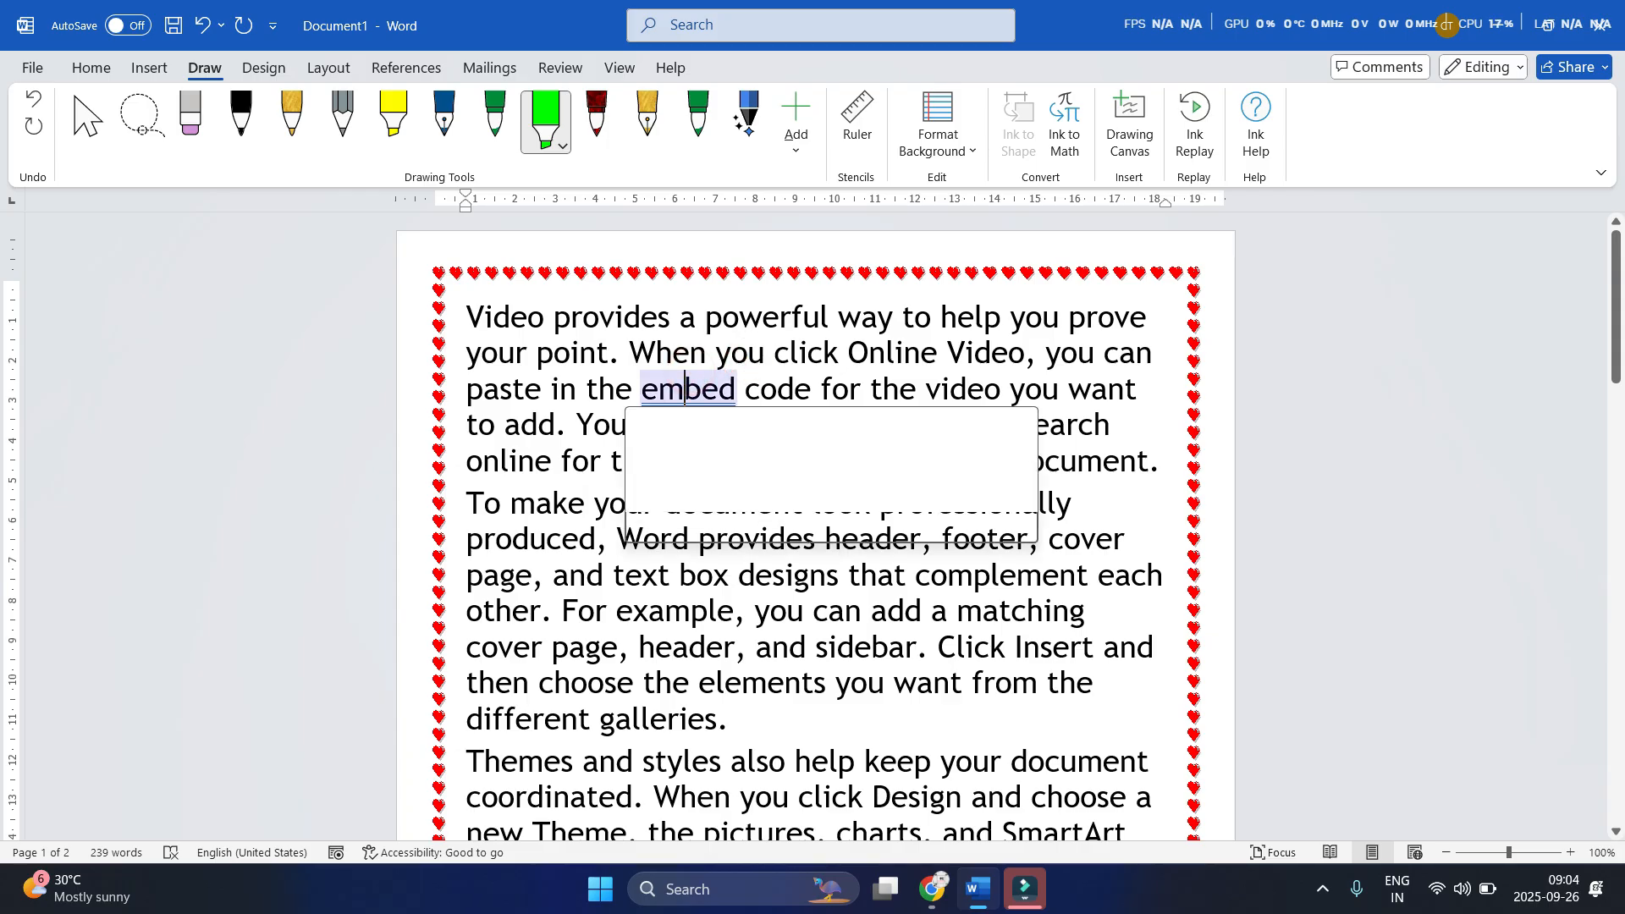
key("ctrl+a")
key("BackSpace")
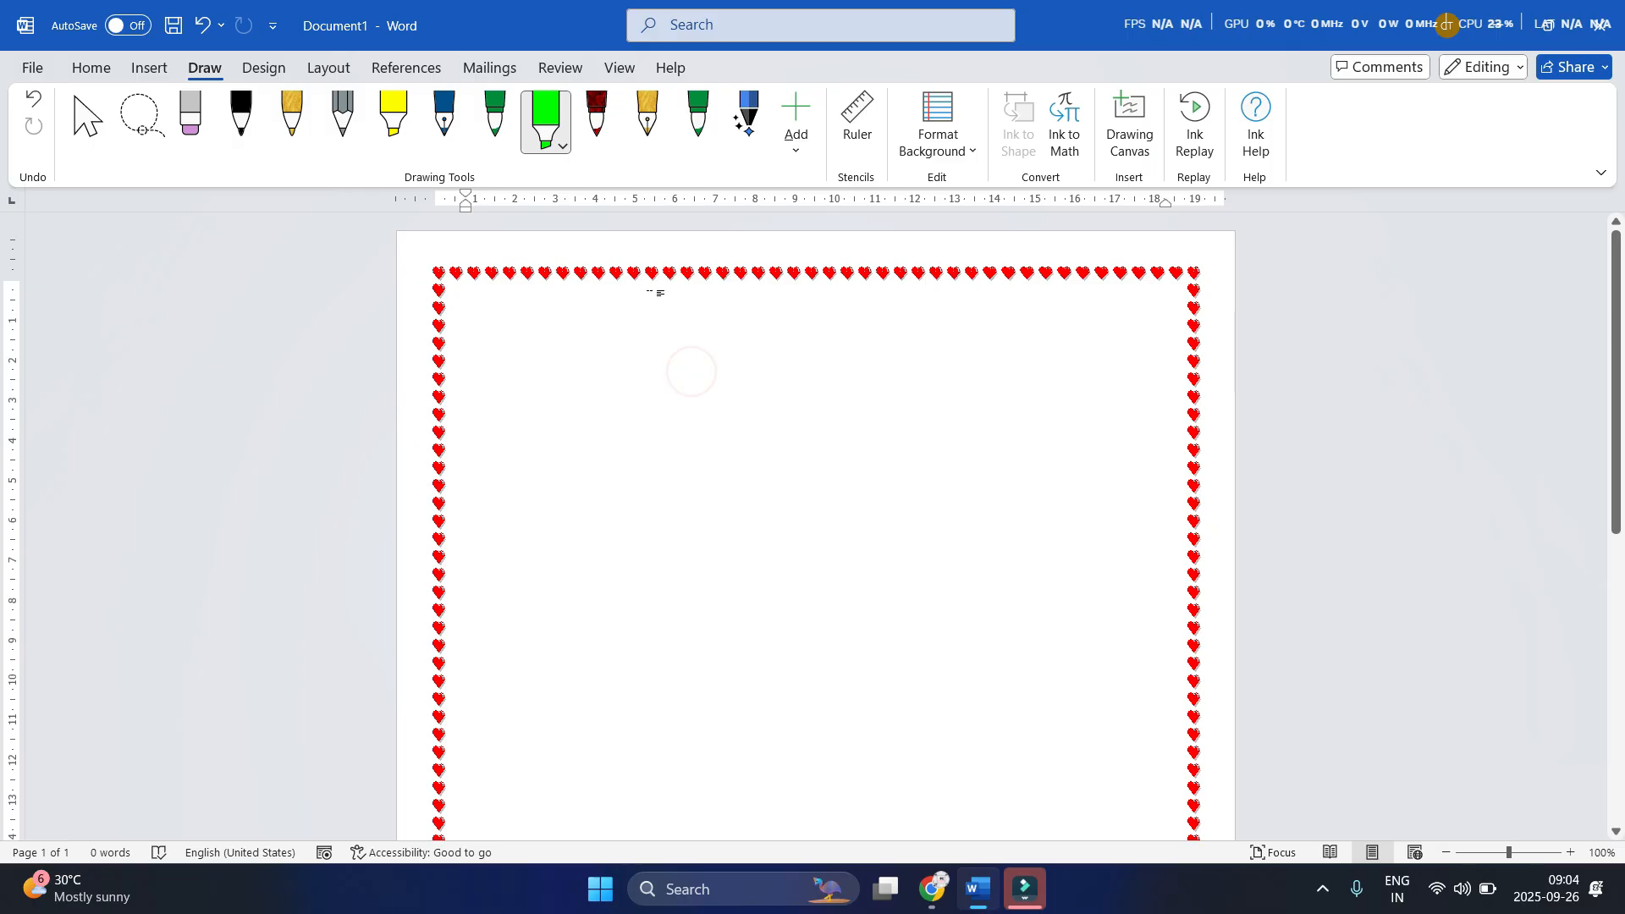
Remove the hearts page border by setting the page border to None for the whole document
left_click(263, 68)
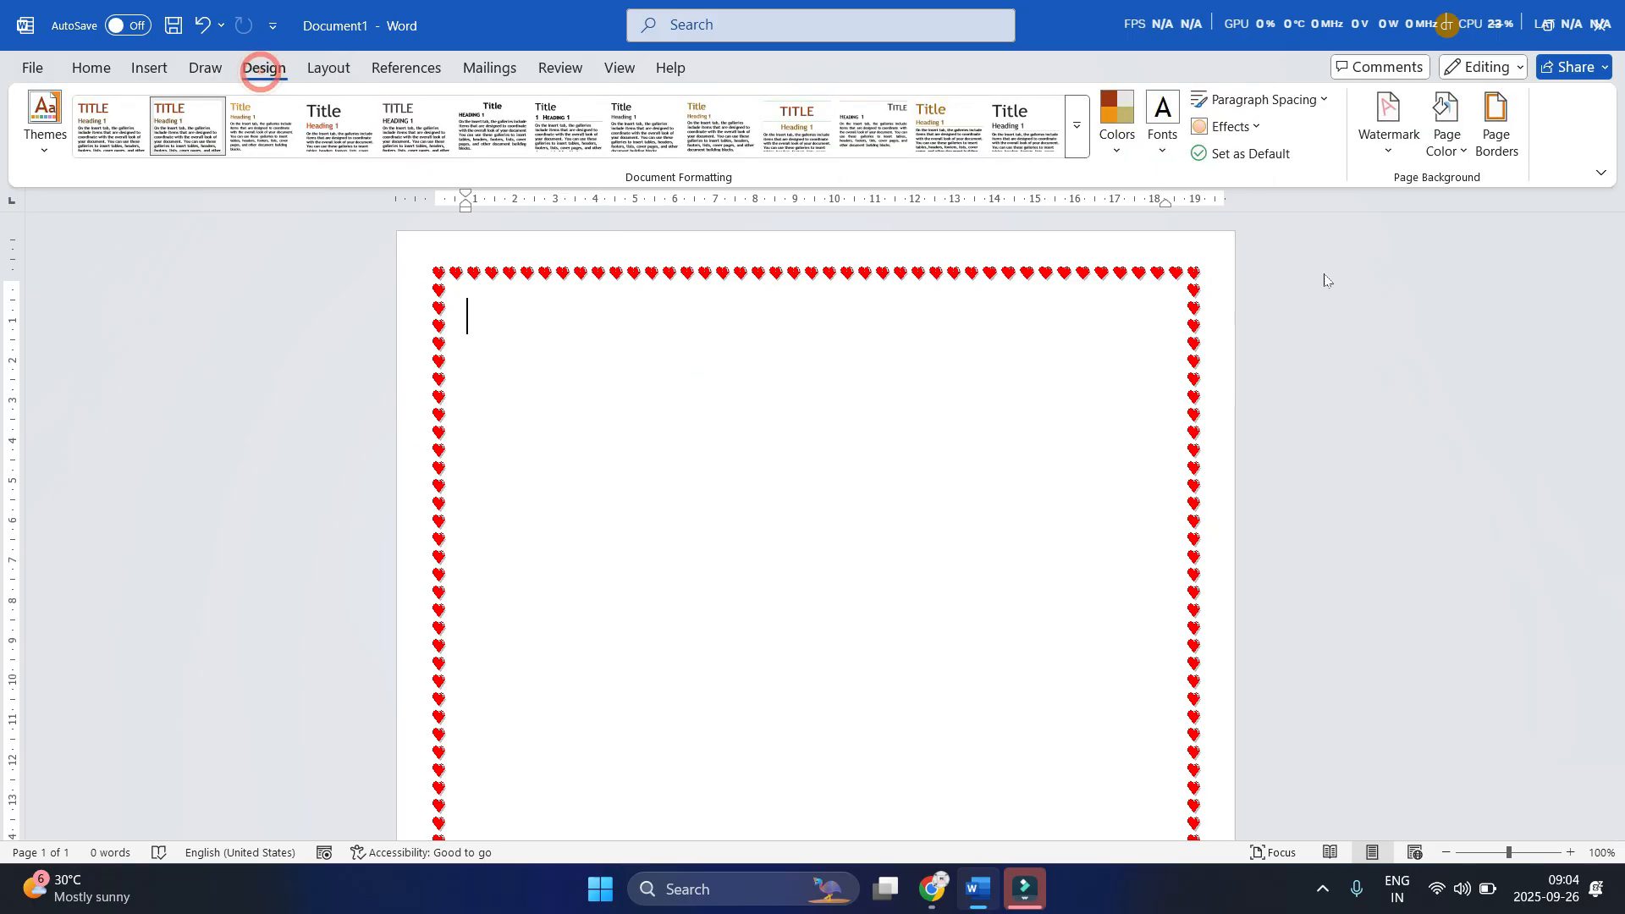
left_click(1496, 127)
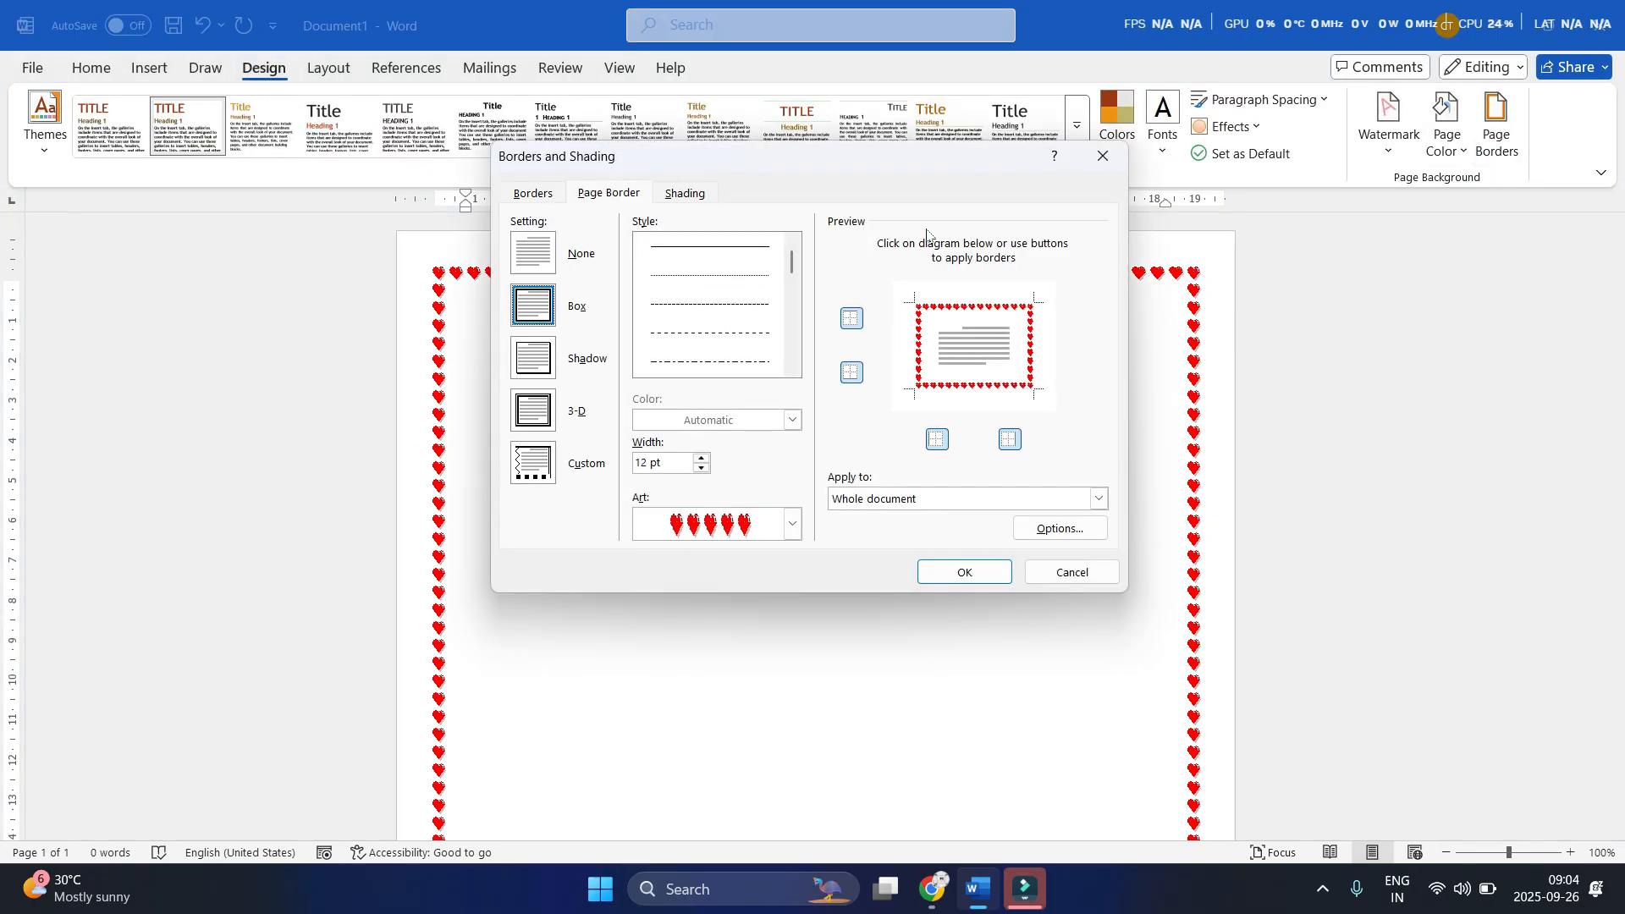
left_click(528, 256)
left_click(952, 572)
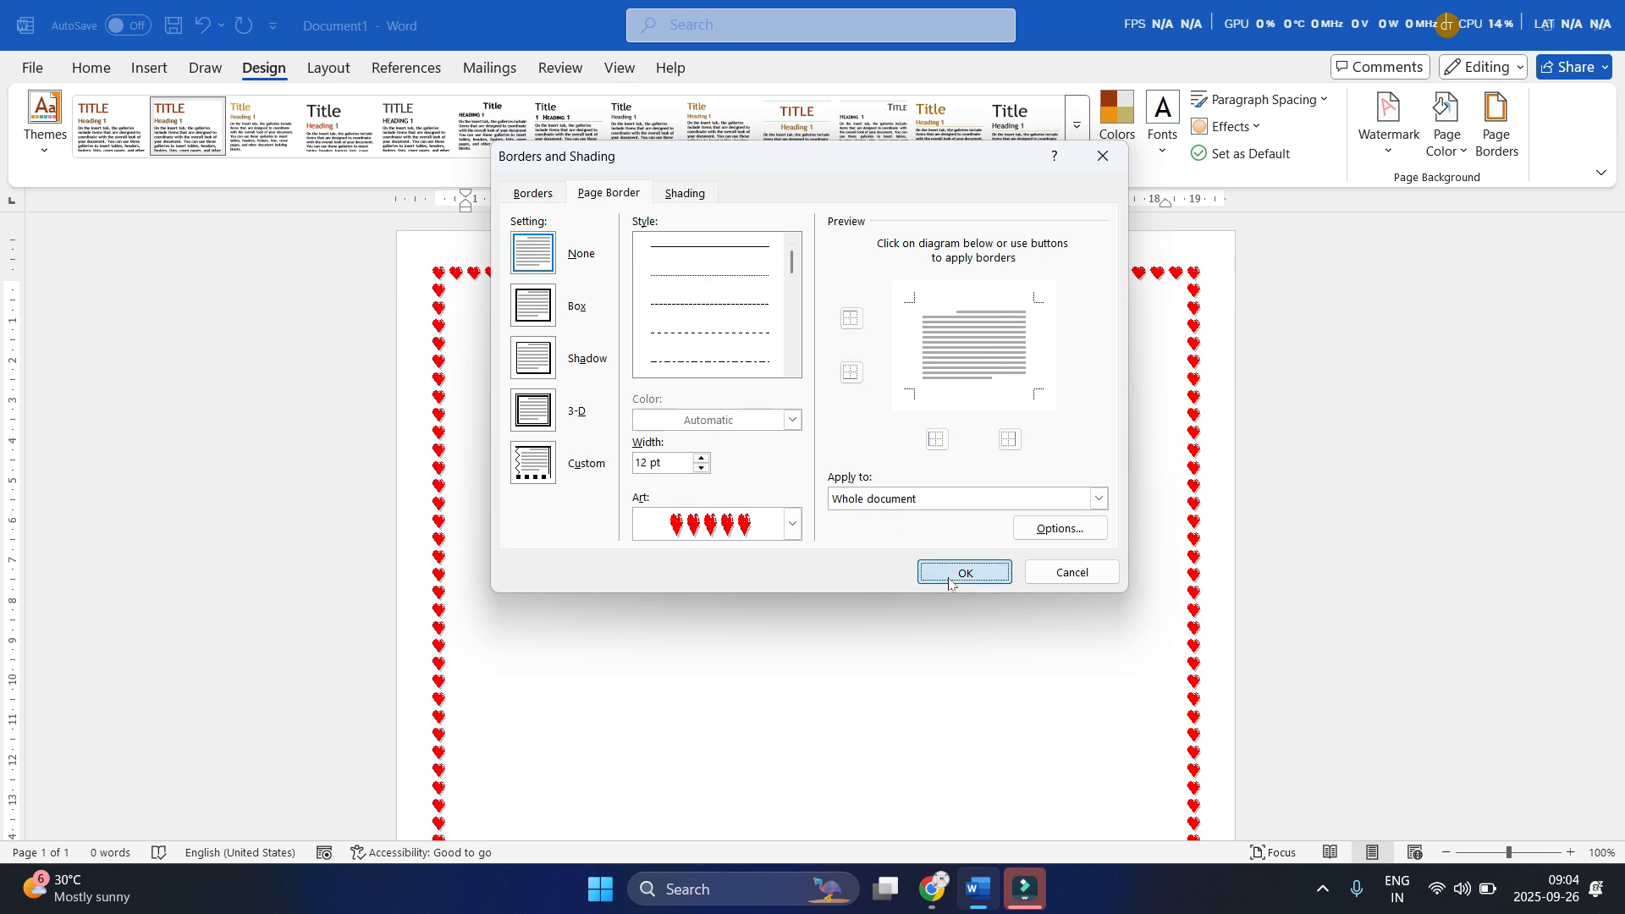
Add the most closely spaced rule lines to the blank page's background
left_click(211, 66)
left_click(545, 370)
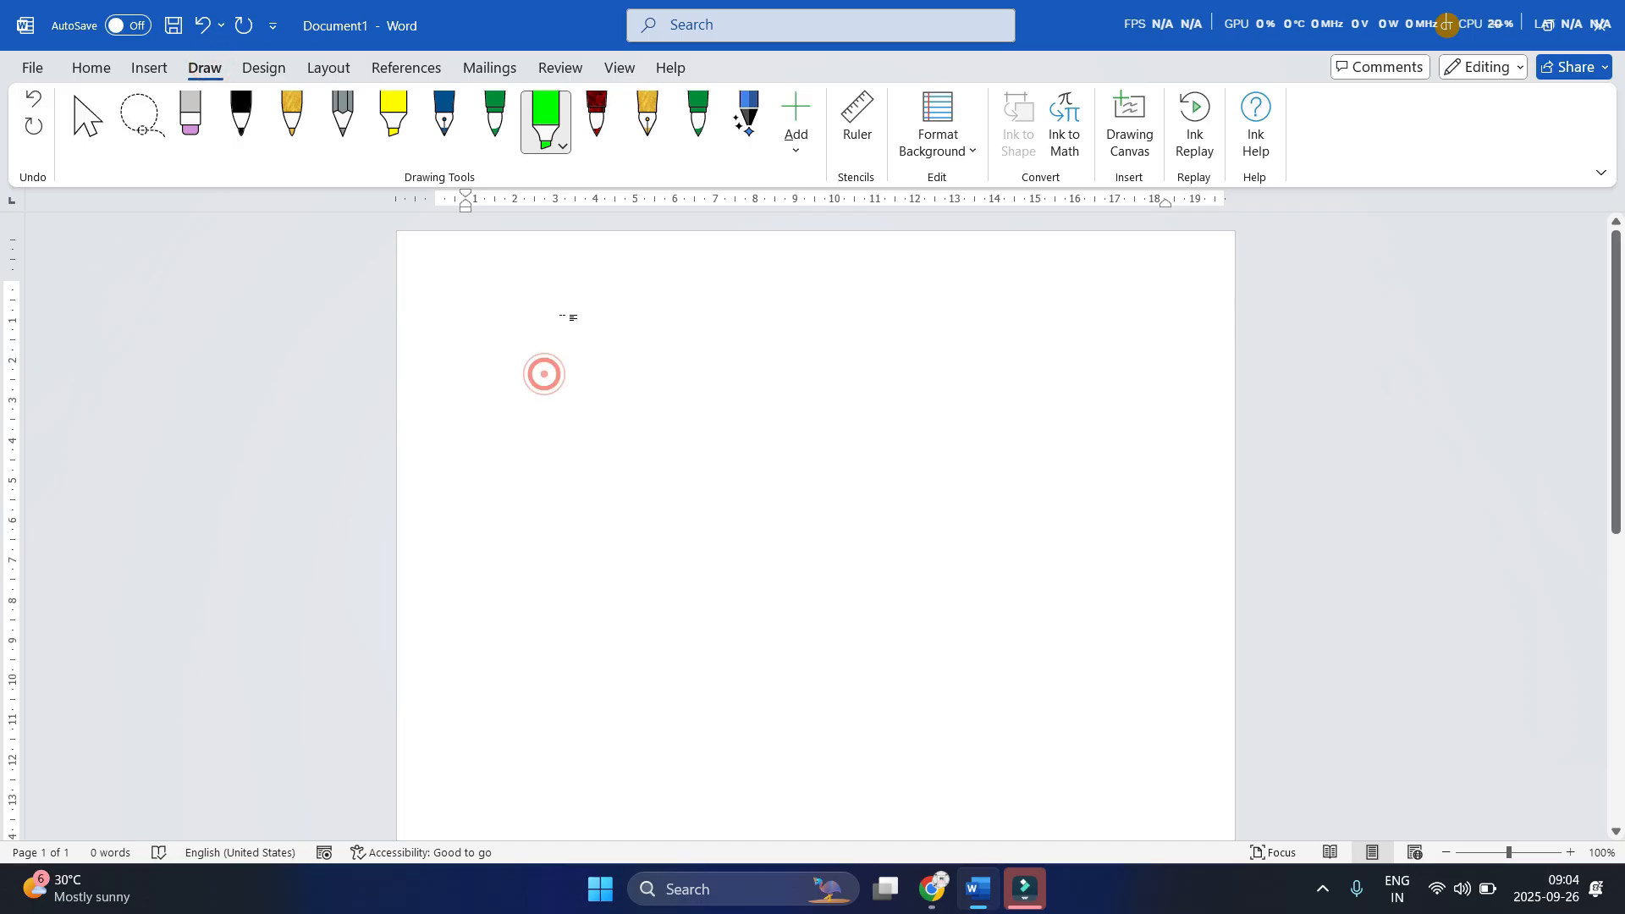
left_click(957, 175)
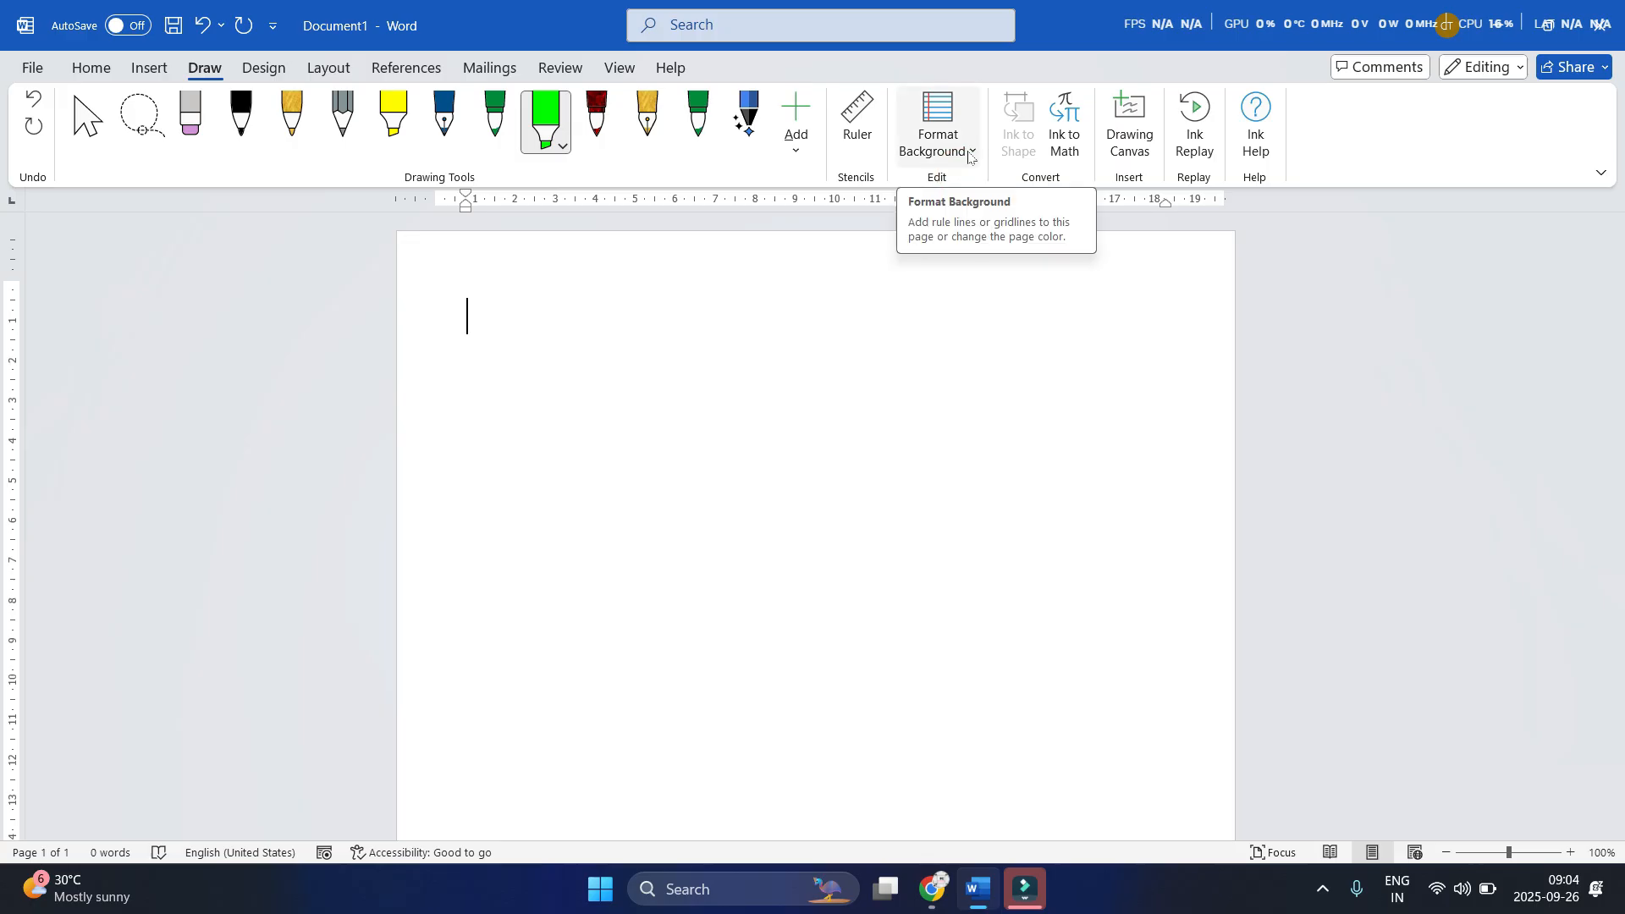
left_click(970, 155)
left_click(1018, 237)
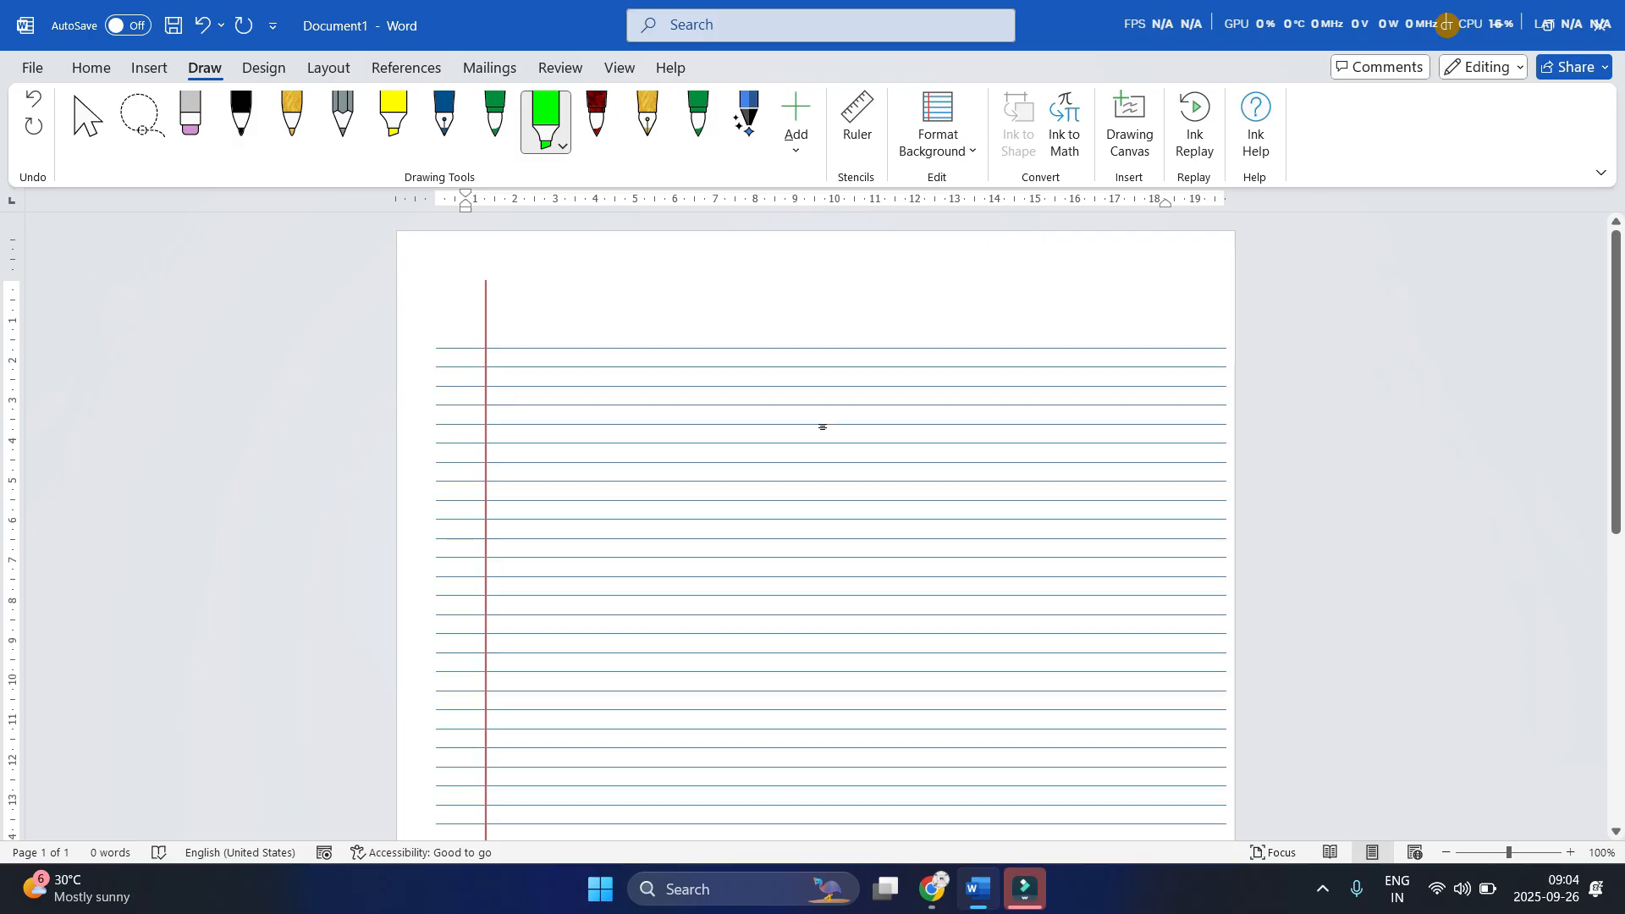
Try the three wider rule-line spacings in turn, ending with the widest, and set the rule lines to None
left_click(965, 153)
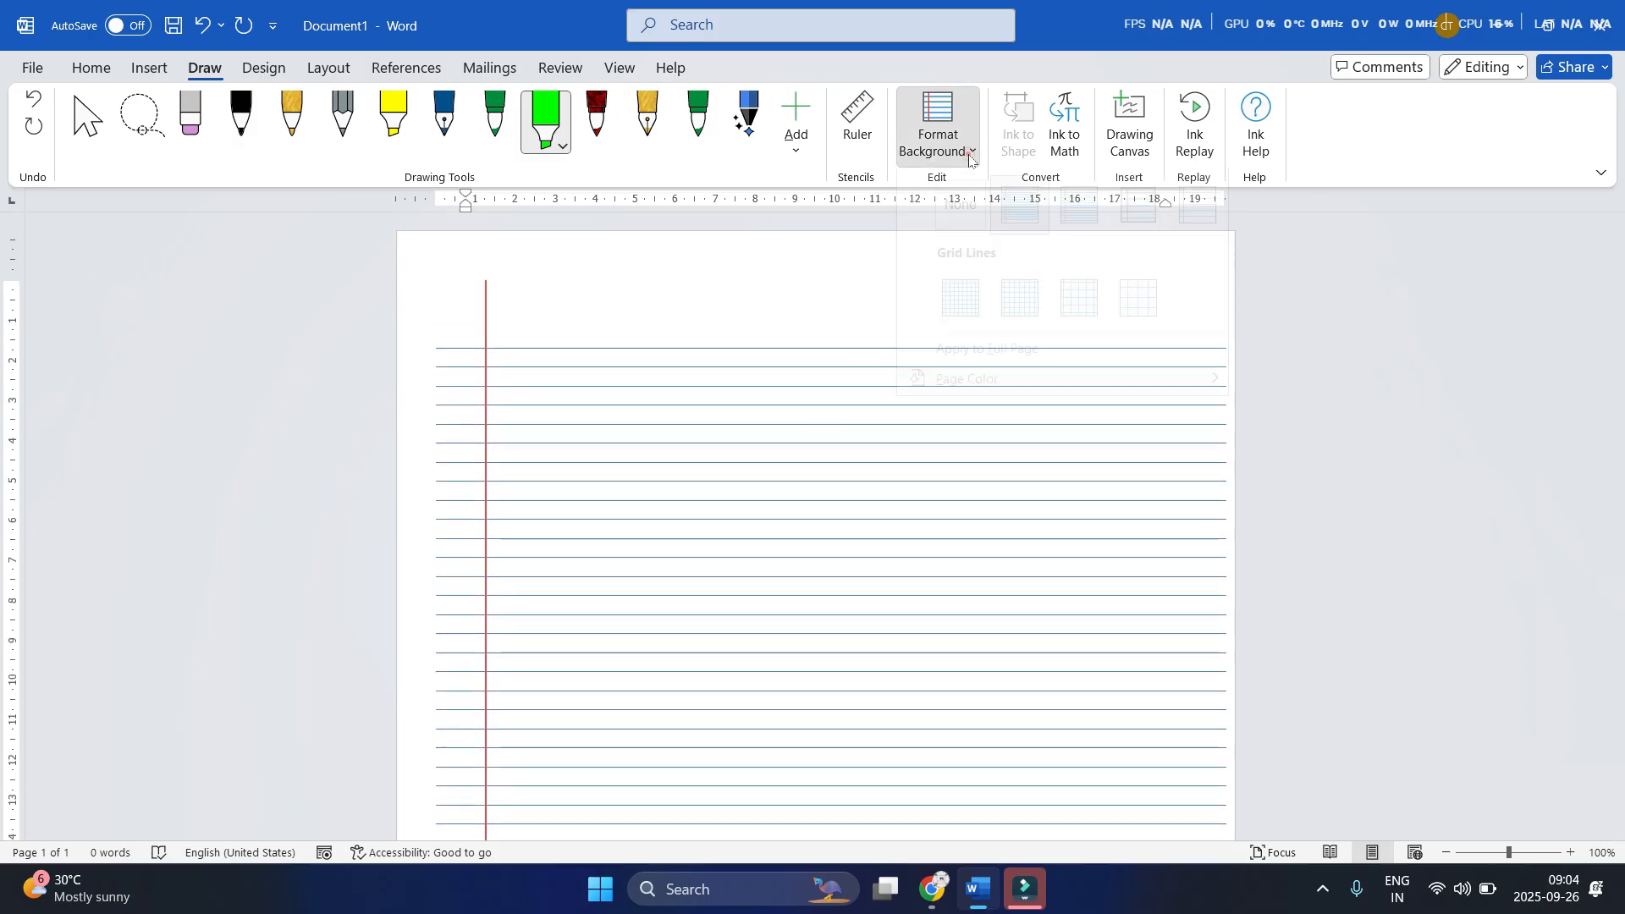
left_click(1079, 239)
left_click(969, 150)
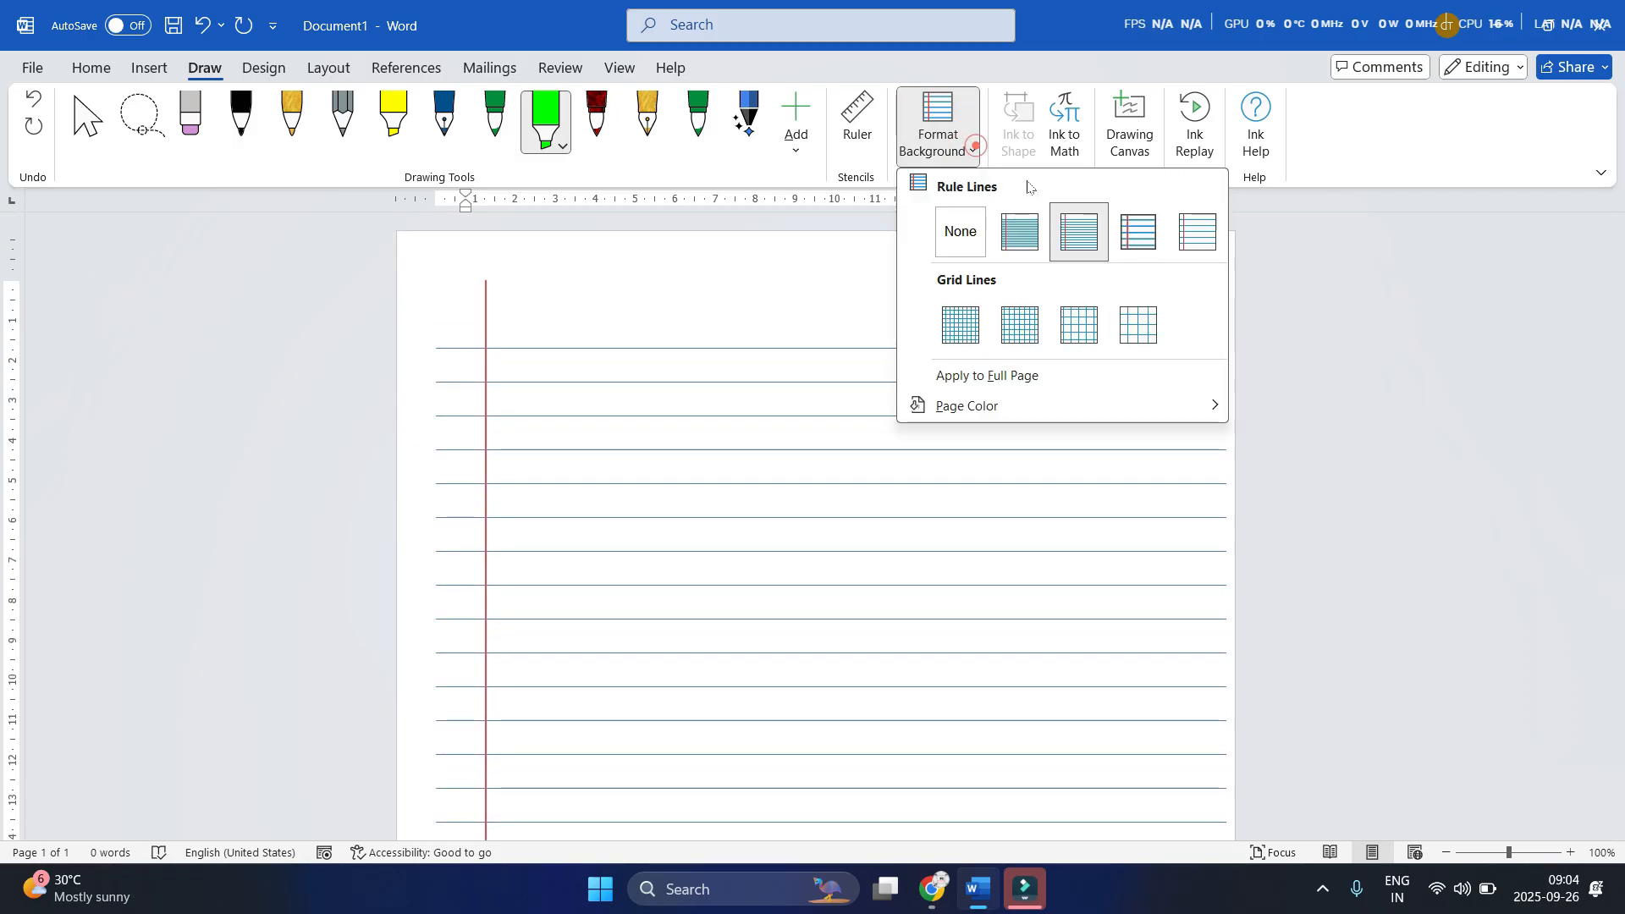
left_click(1153, 227)
left_click(930, 146)
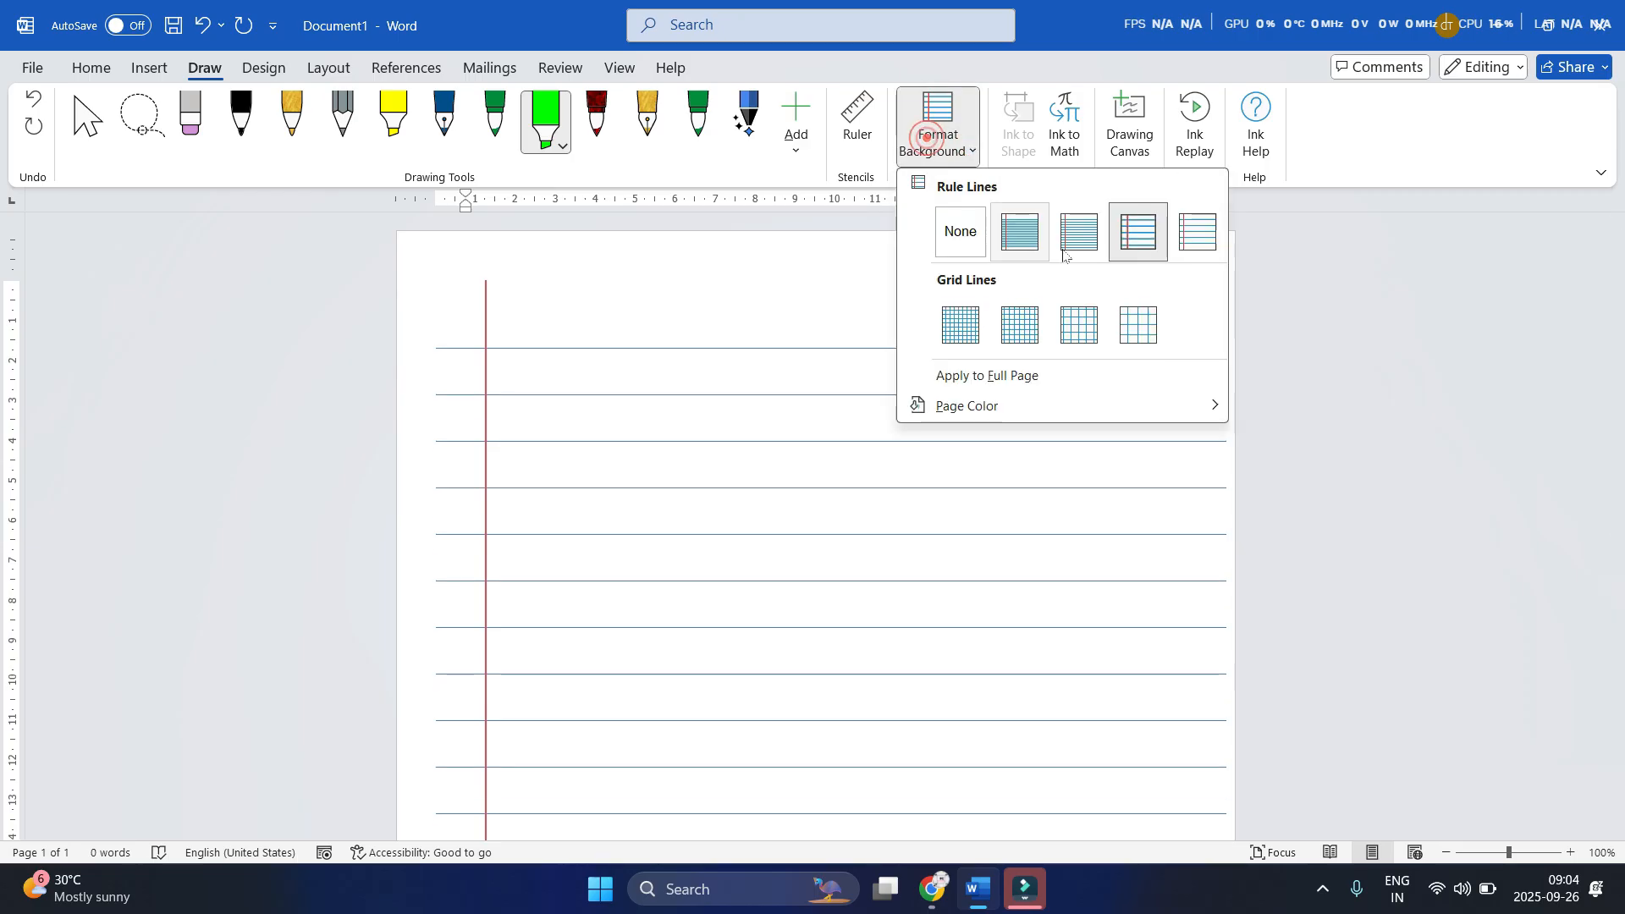
left_click(1195, 231)
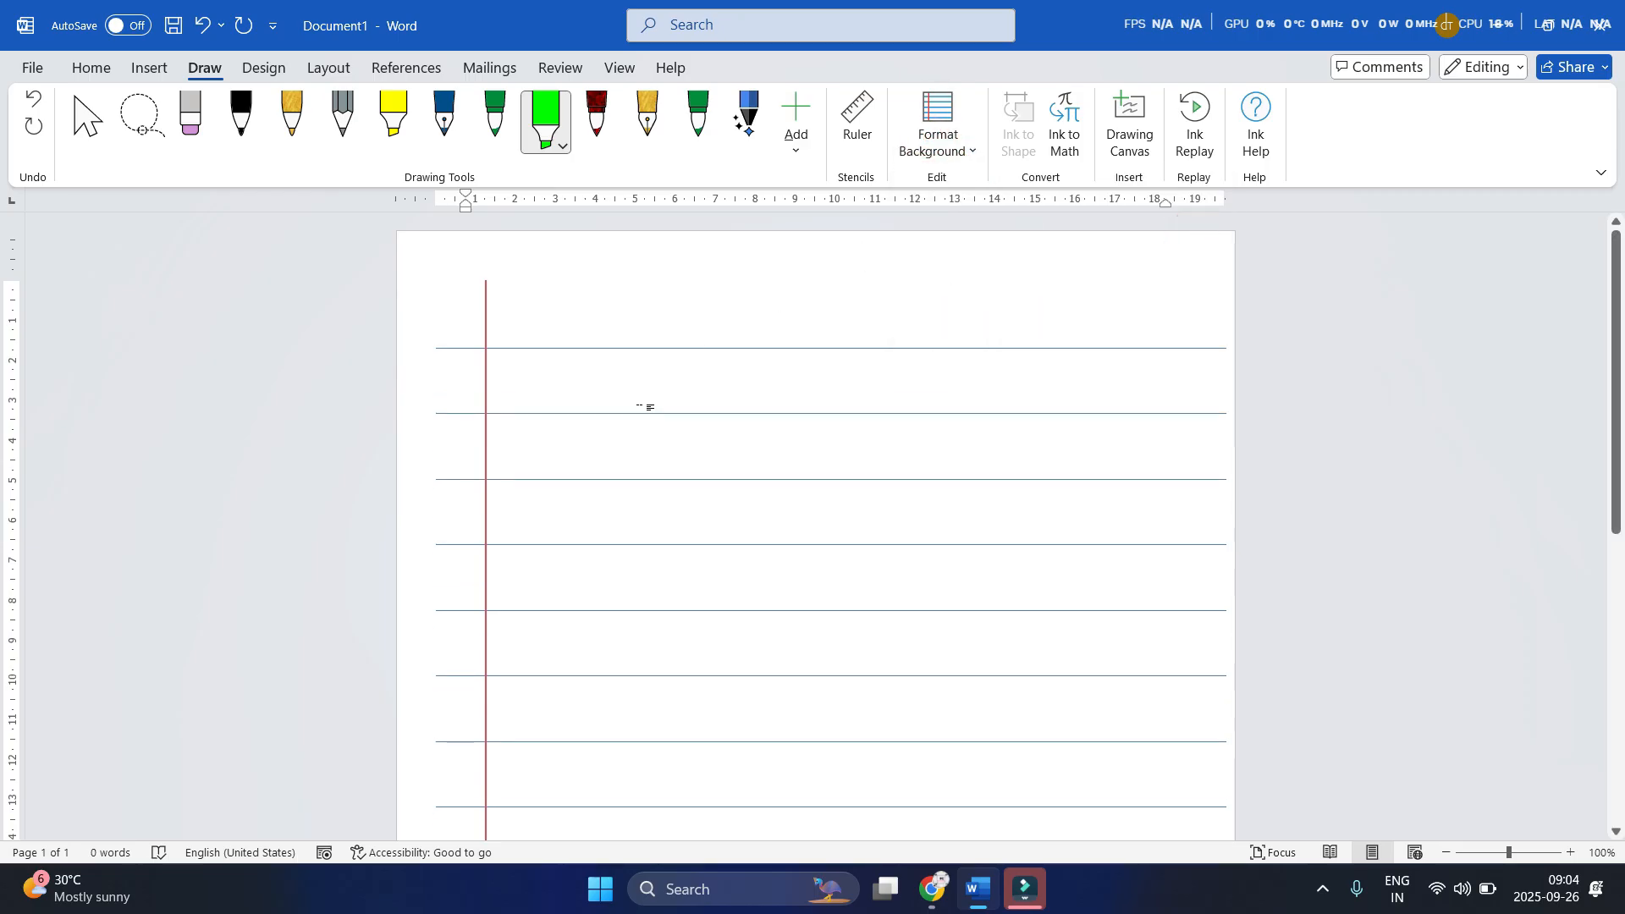
left_click(940, 129)
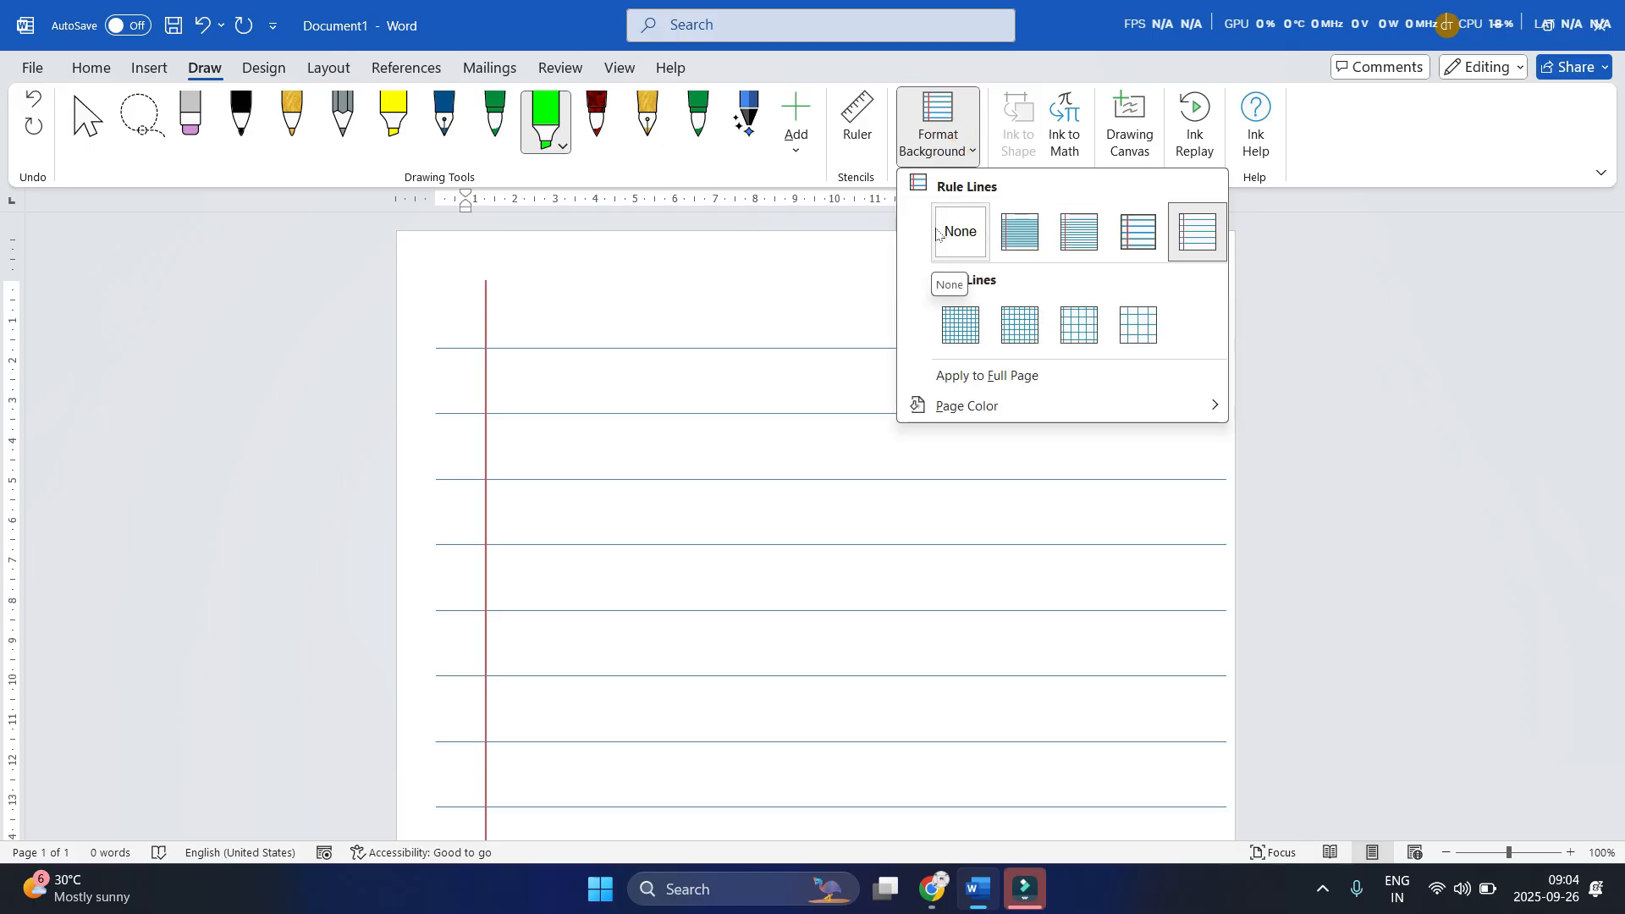
left_click(937, 234)
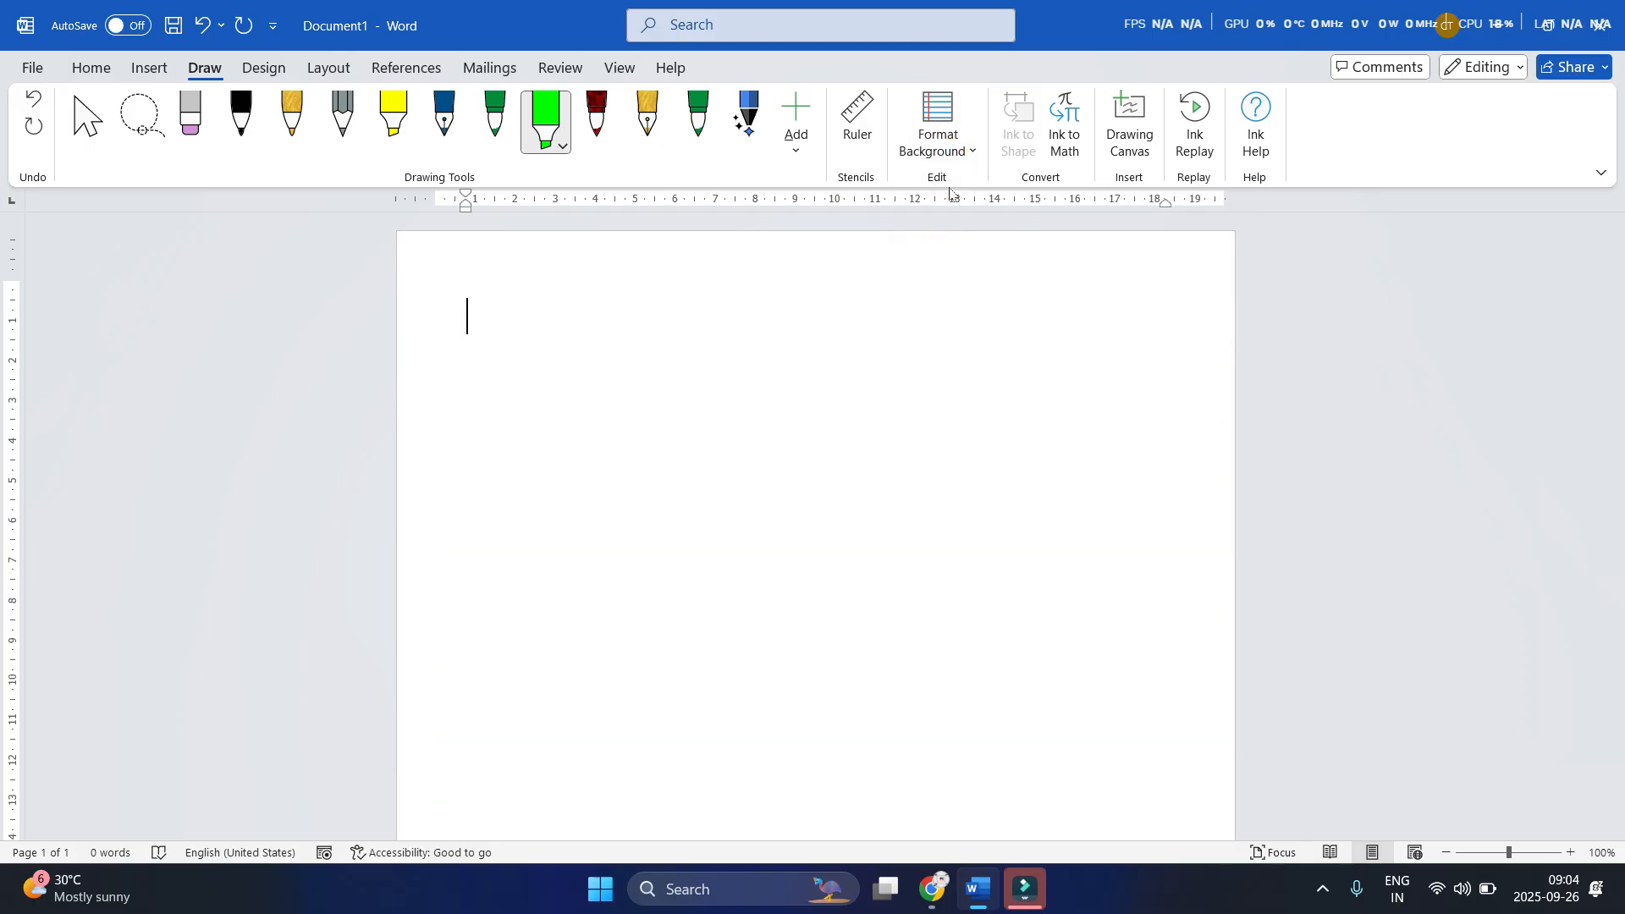
Reapply the most closely spaced rule lines to the page background and remove them again
left_click(938, 137)
left_click(1016, 254)
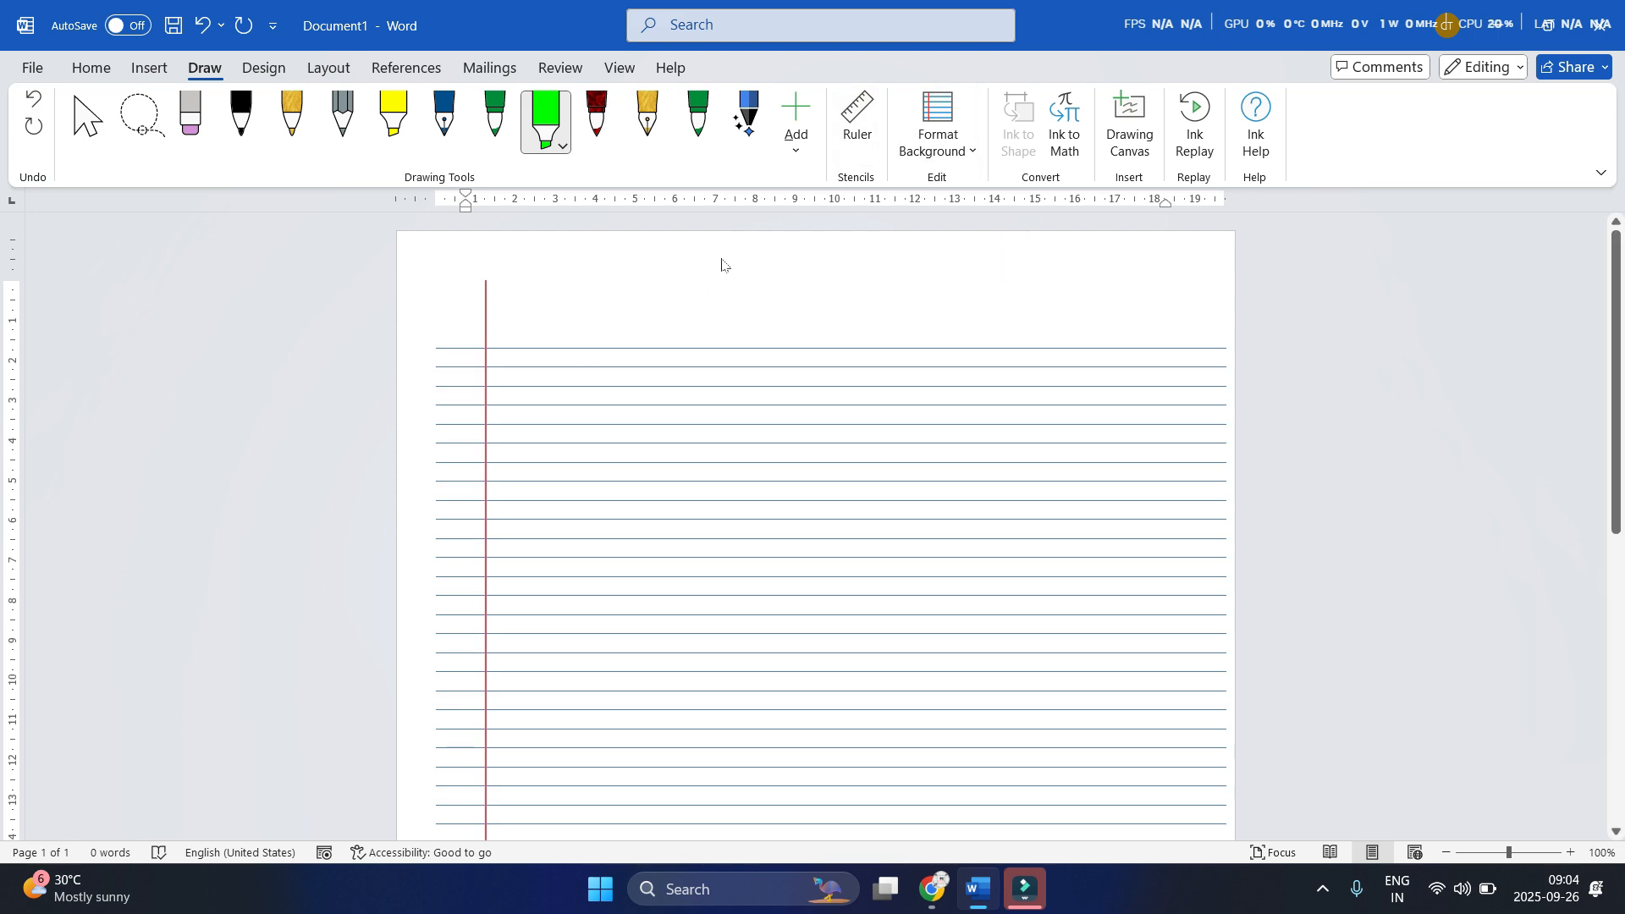
left_click(938, 144)
left_click(968, 244)
Generate sample paragraphs in the blank document with =rand()
left_click(670, 366)
type("=ra")
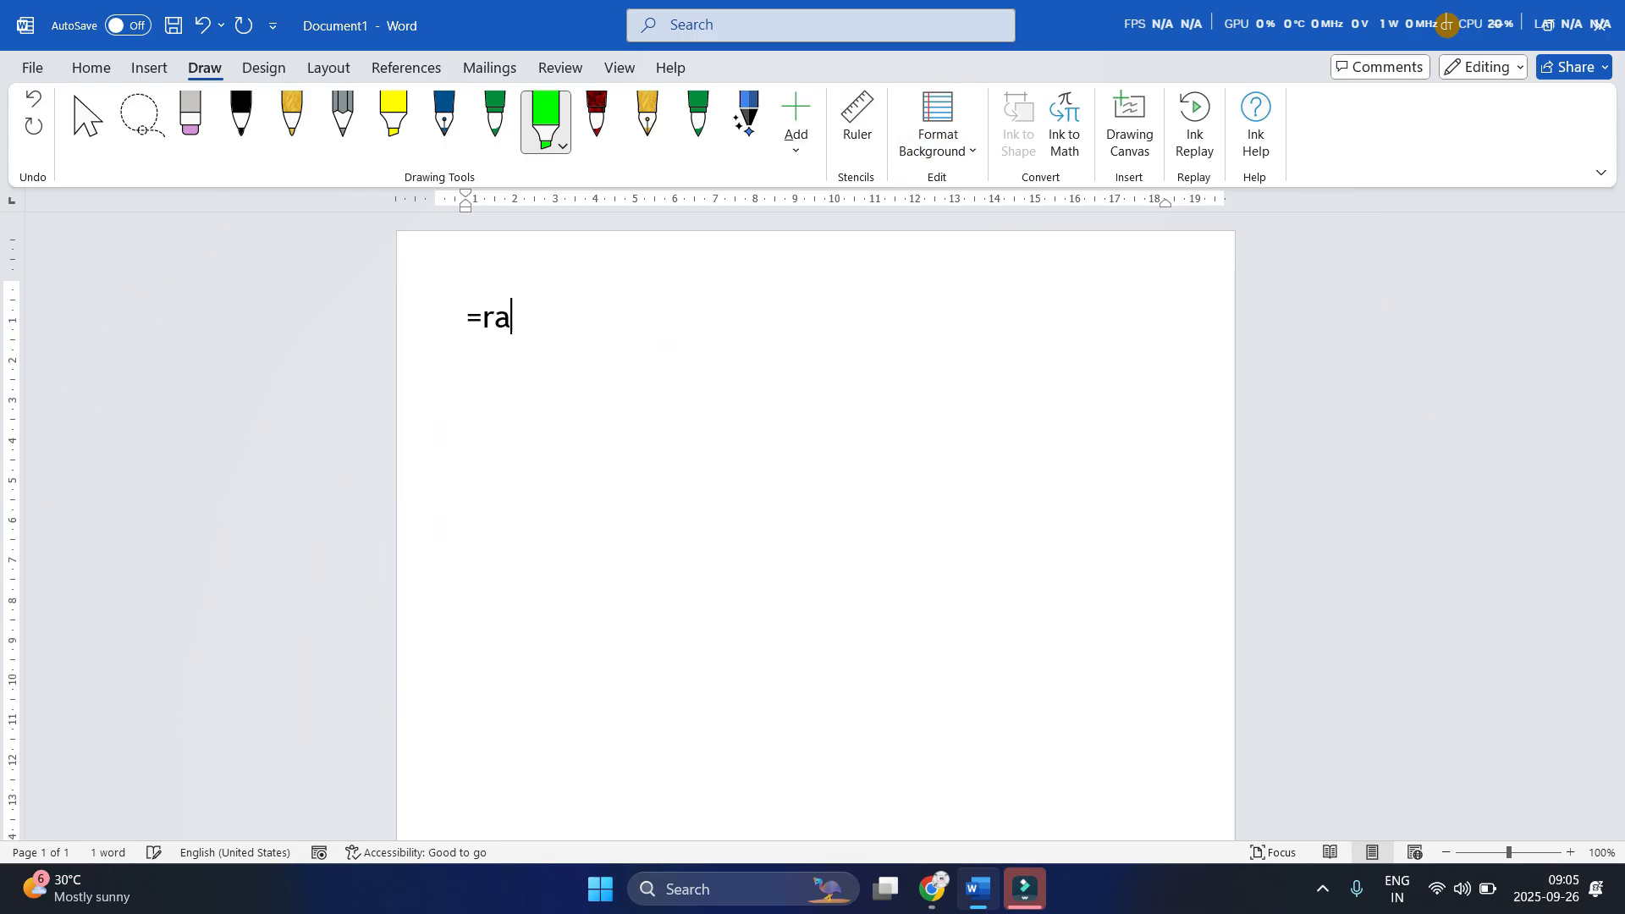
type("nd()")
key("Return")
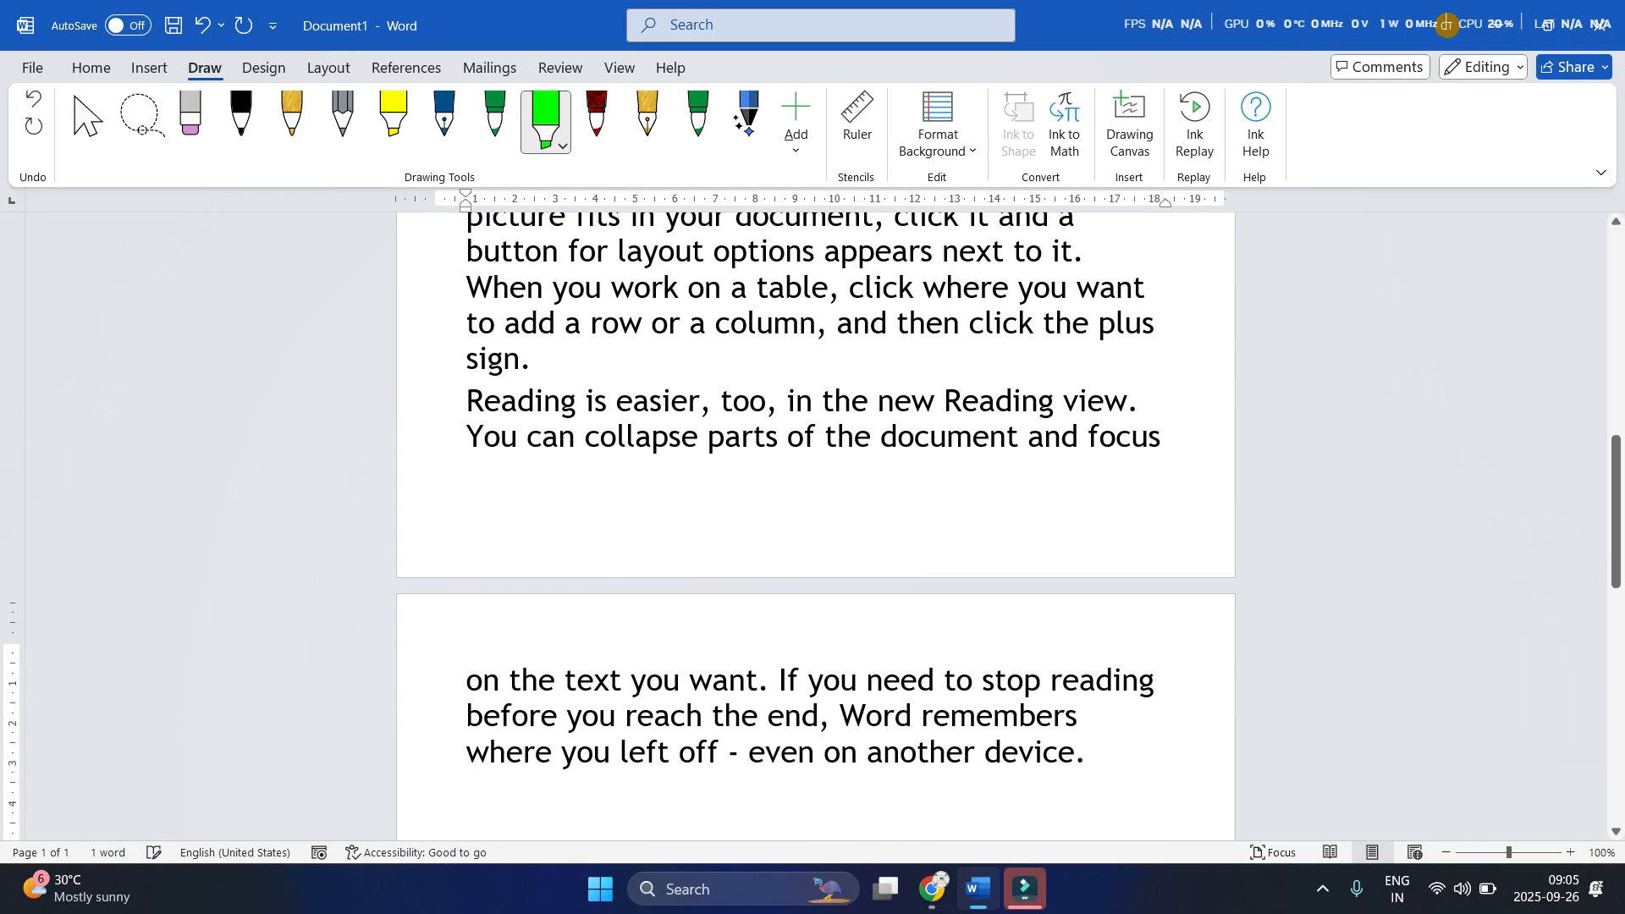
Reduce the font size of the whole sample text to 20
key("ctrl+a")
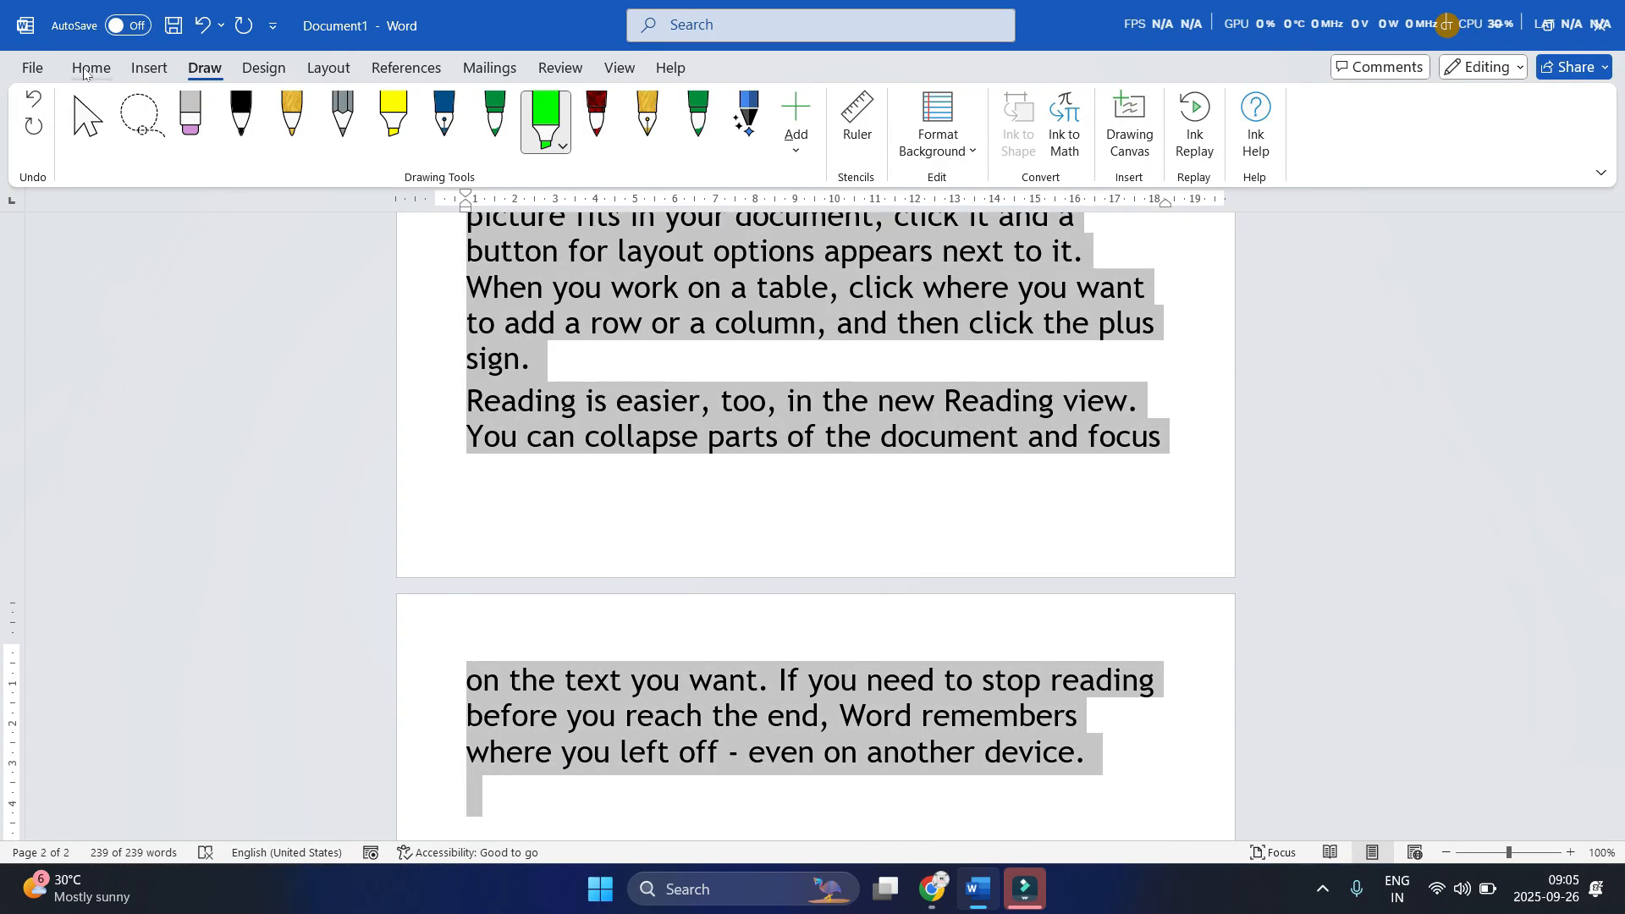
left_click(90, 68)
left_click(338, 108)
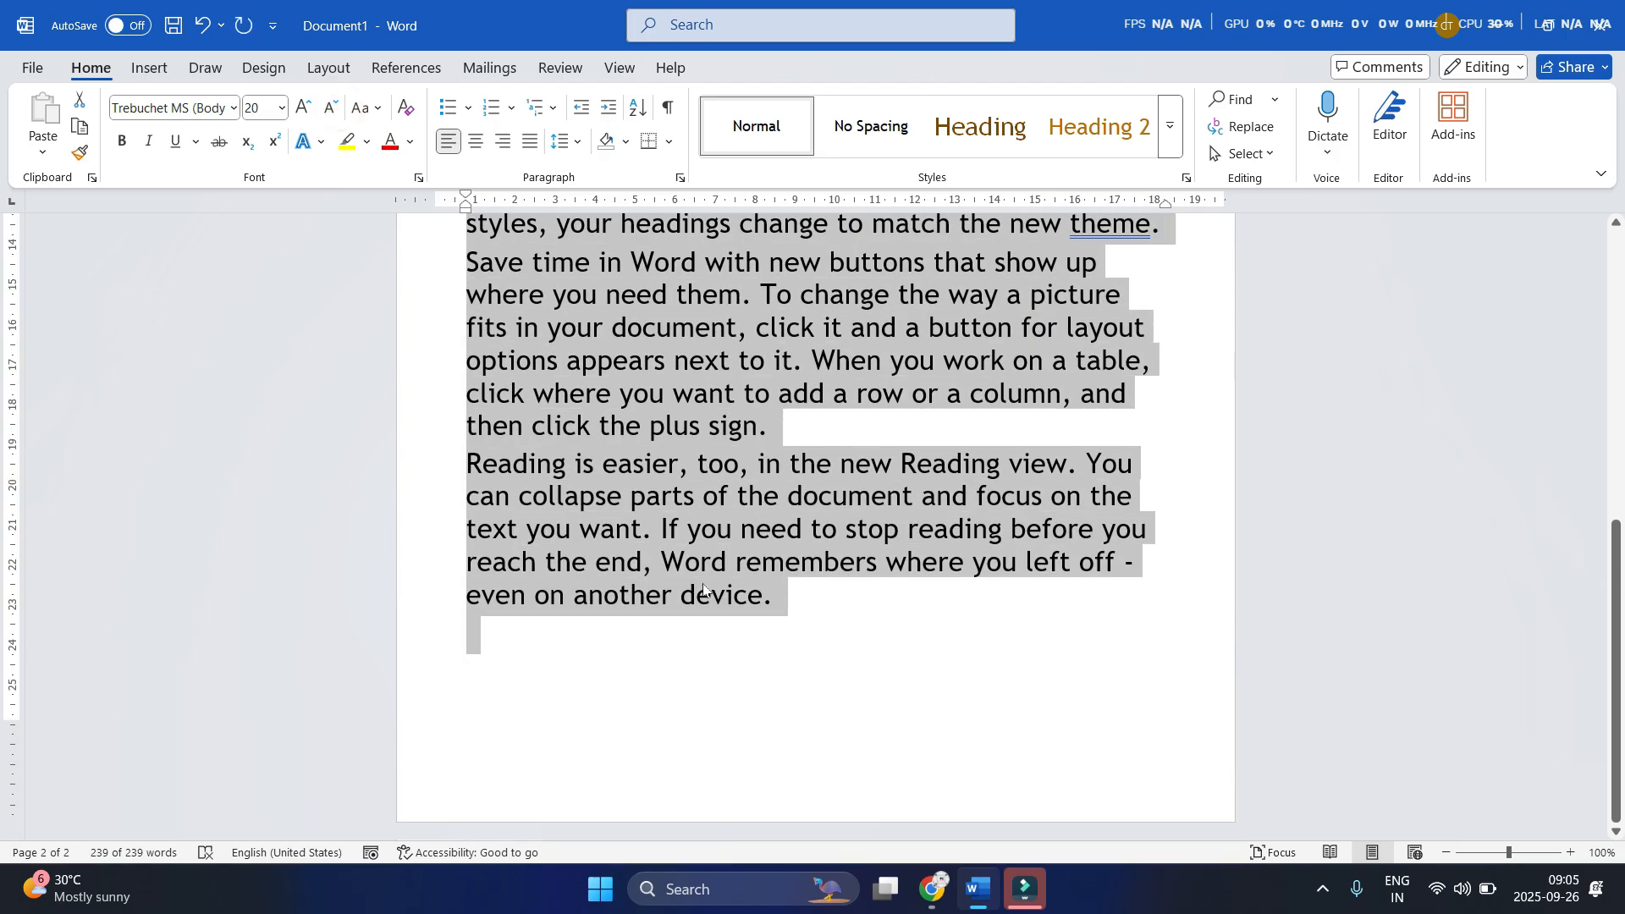
scroll(709, 586, "up", 10)
left_click(707, 475)
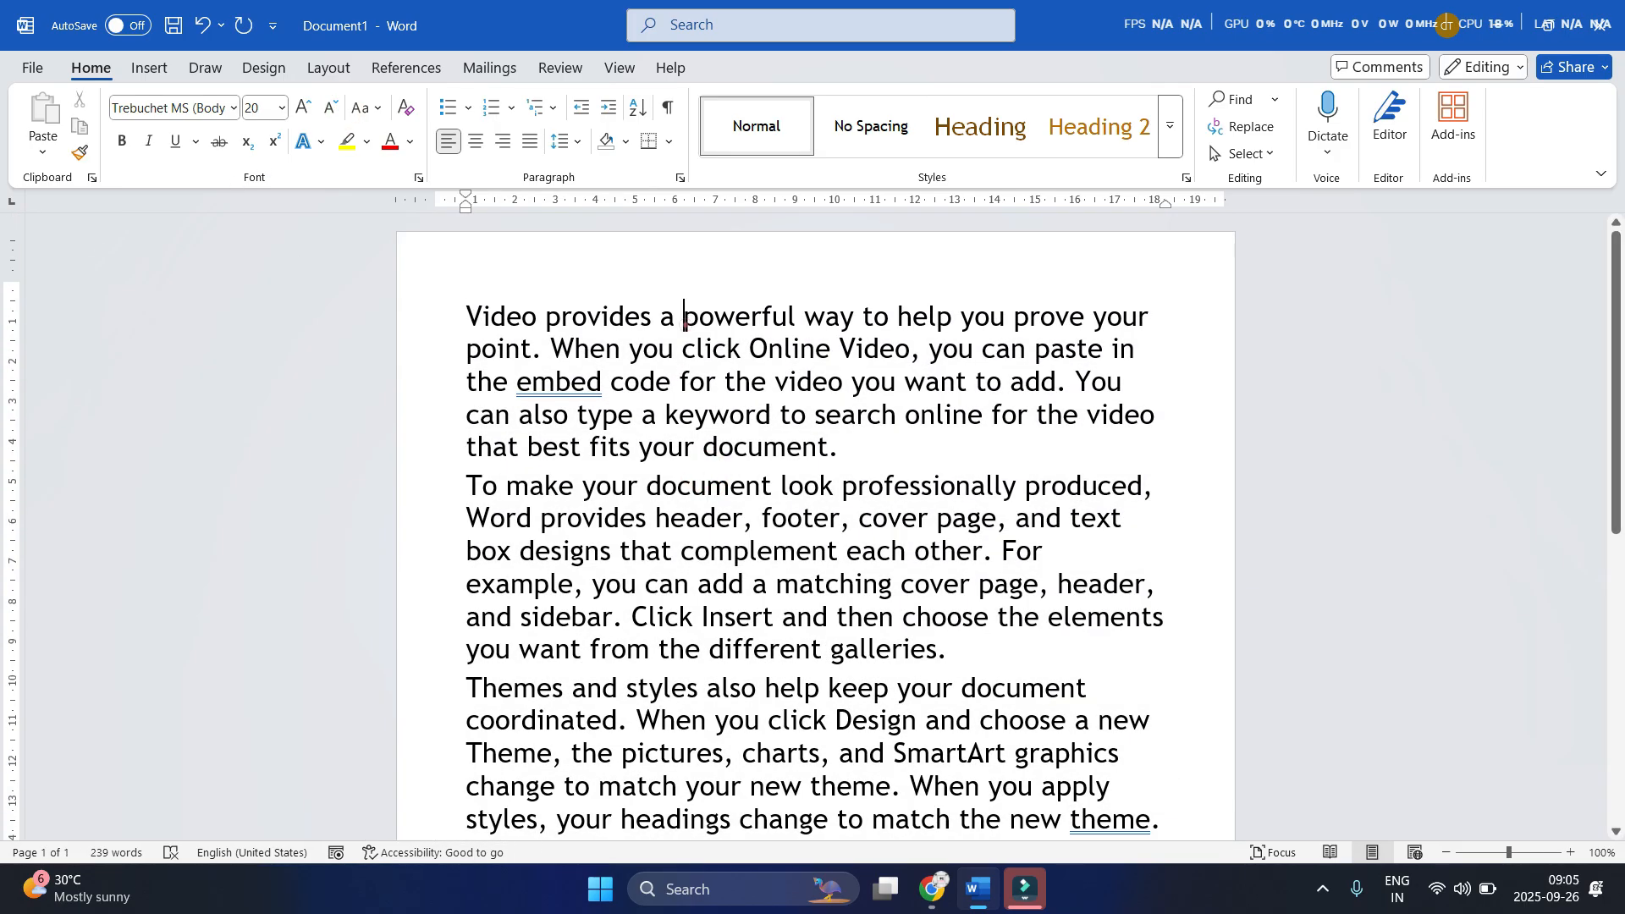
Highlight the word "powerful" in the first line in yellow
double_click(687, 317)
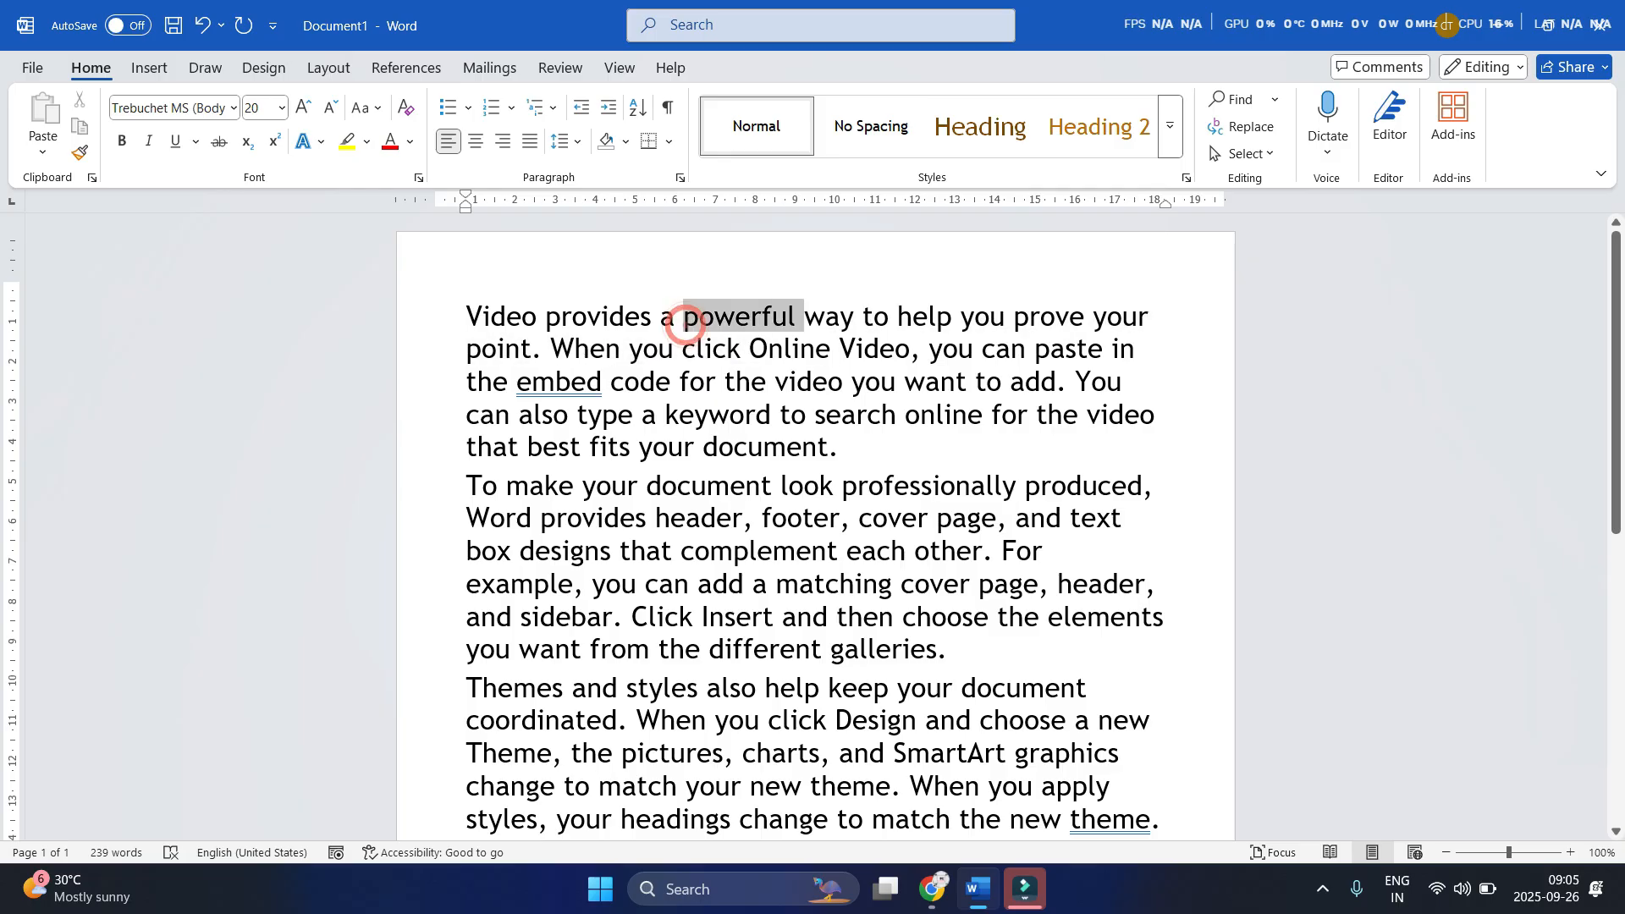
left_click(355, 149)
key("Right")
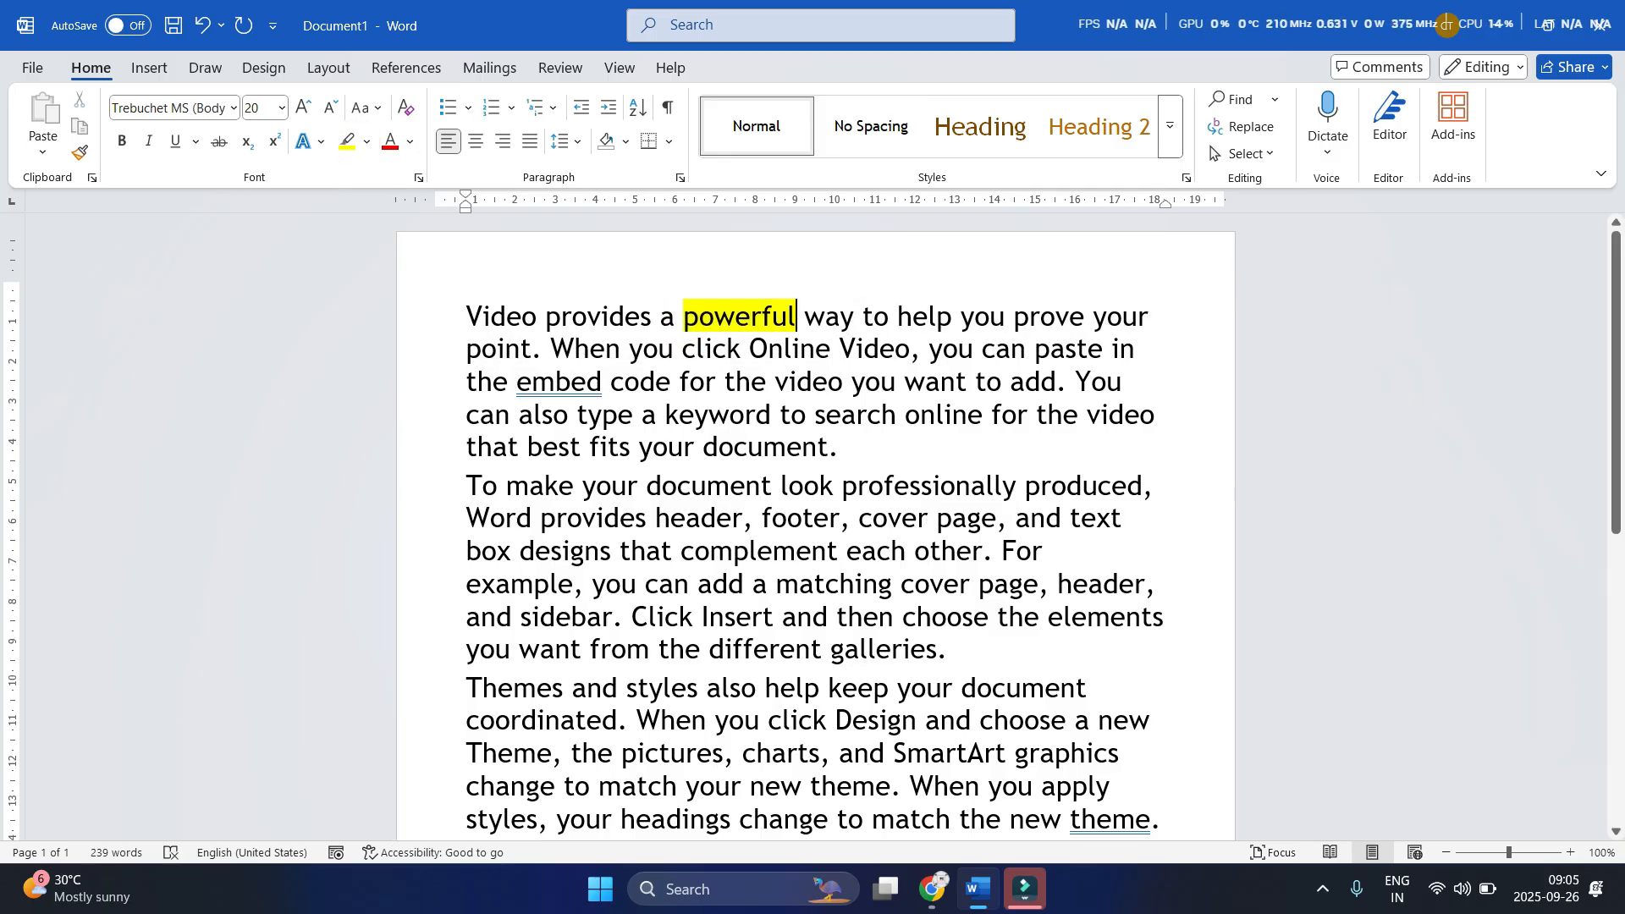
left_click(812, 413)
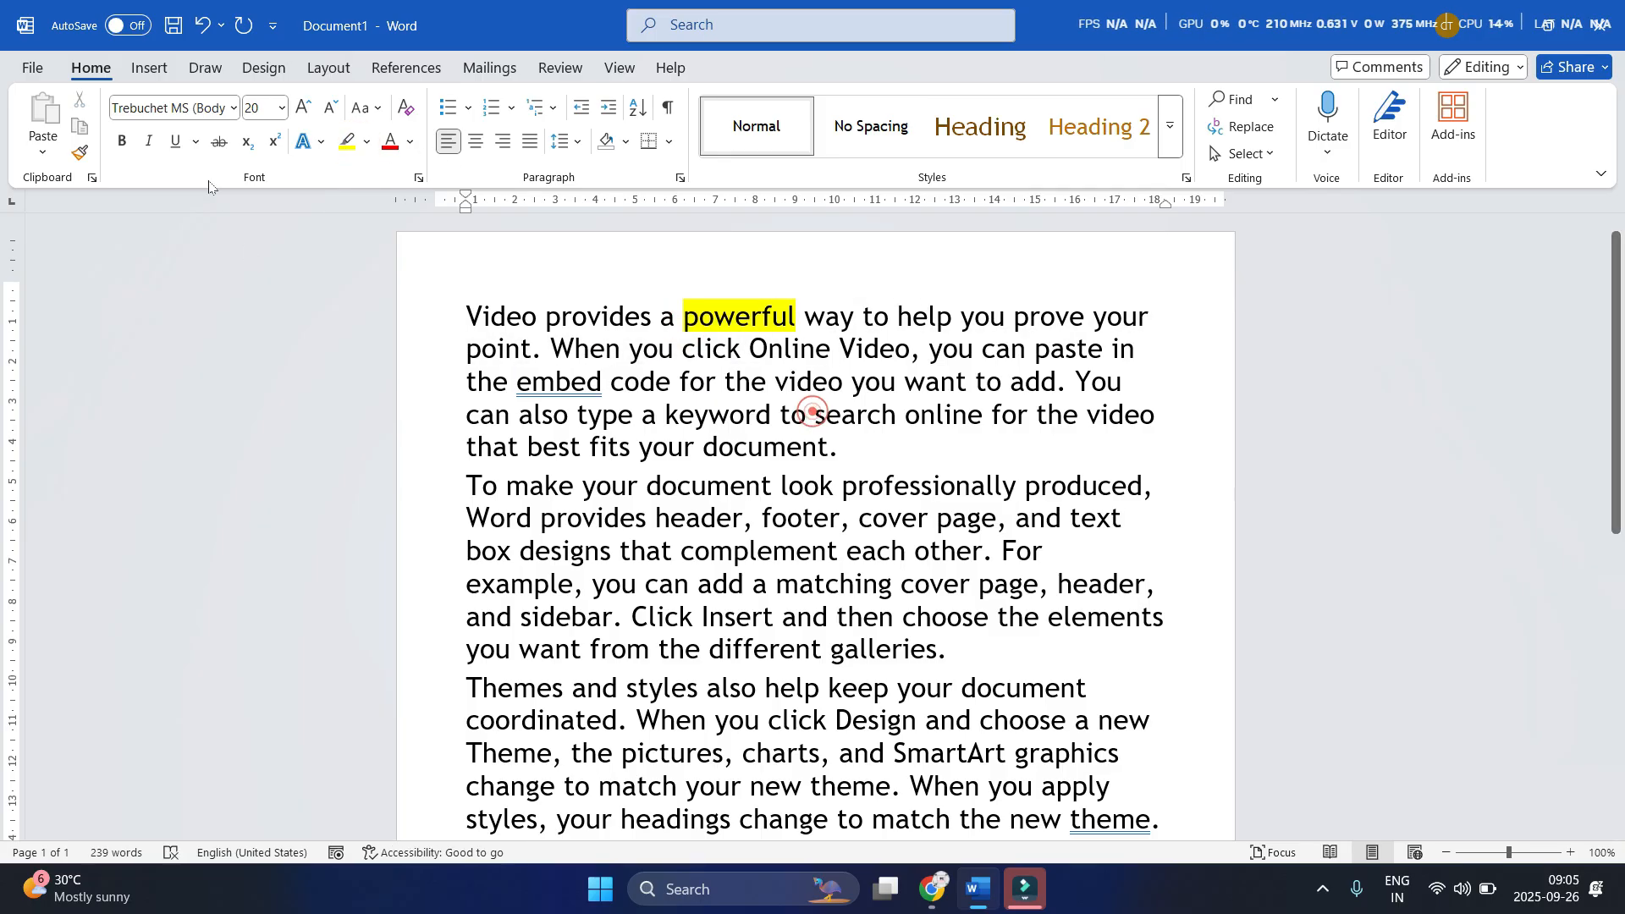
Set the yellow drawing highlighter to orange and mark "to help you prove your" and "fits your document." in the first paragraph
left_click(205, 68)
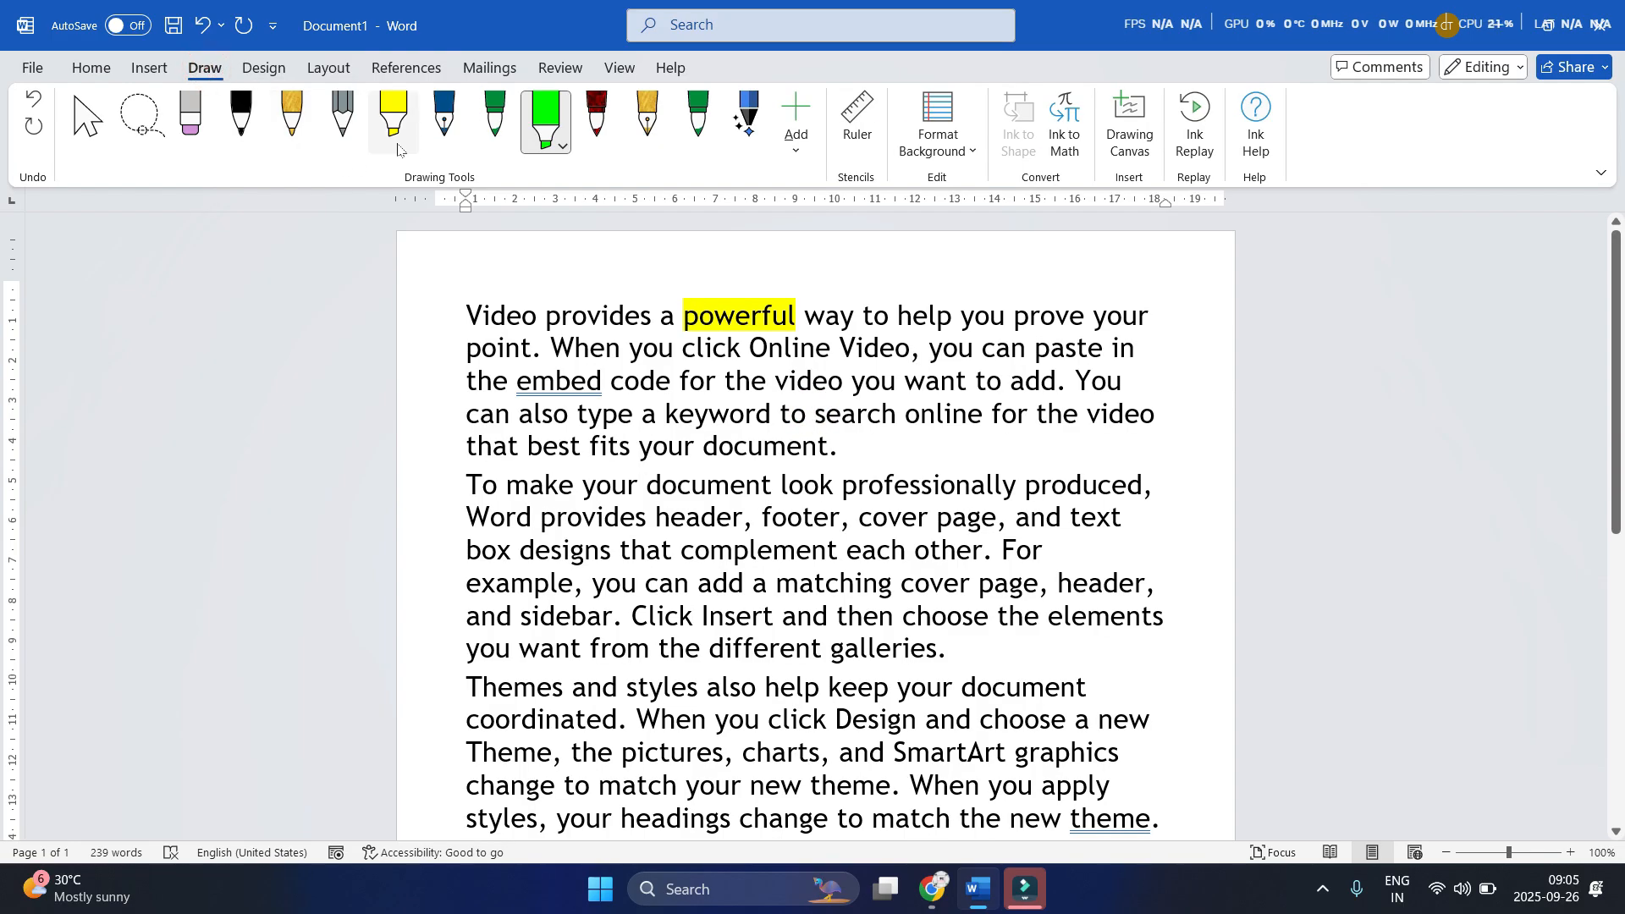
left_click(396, 144)
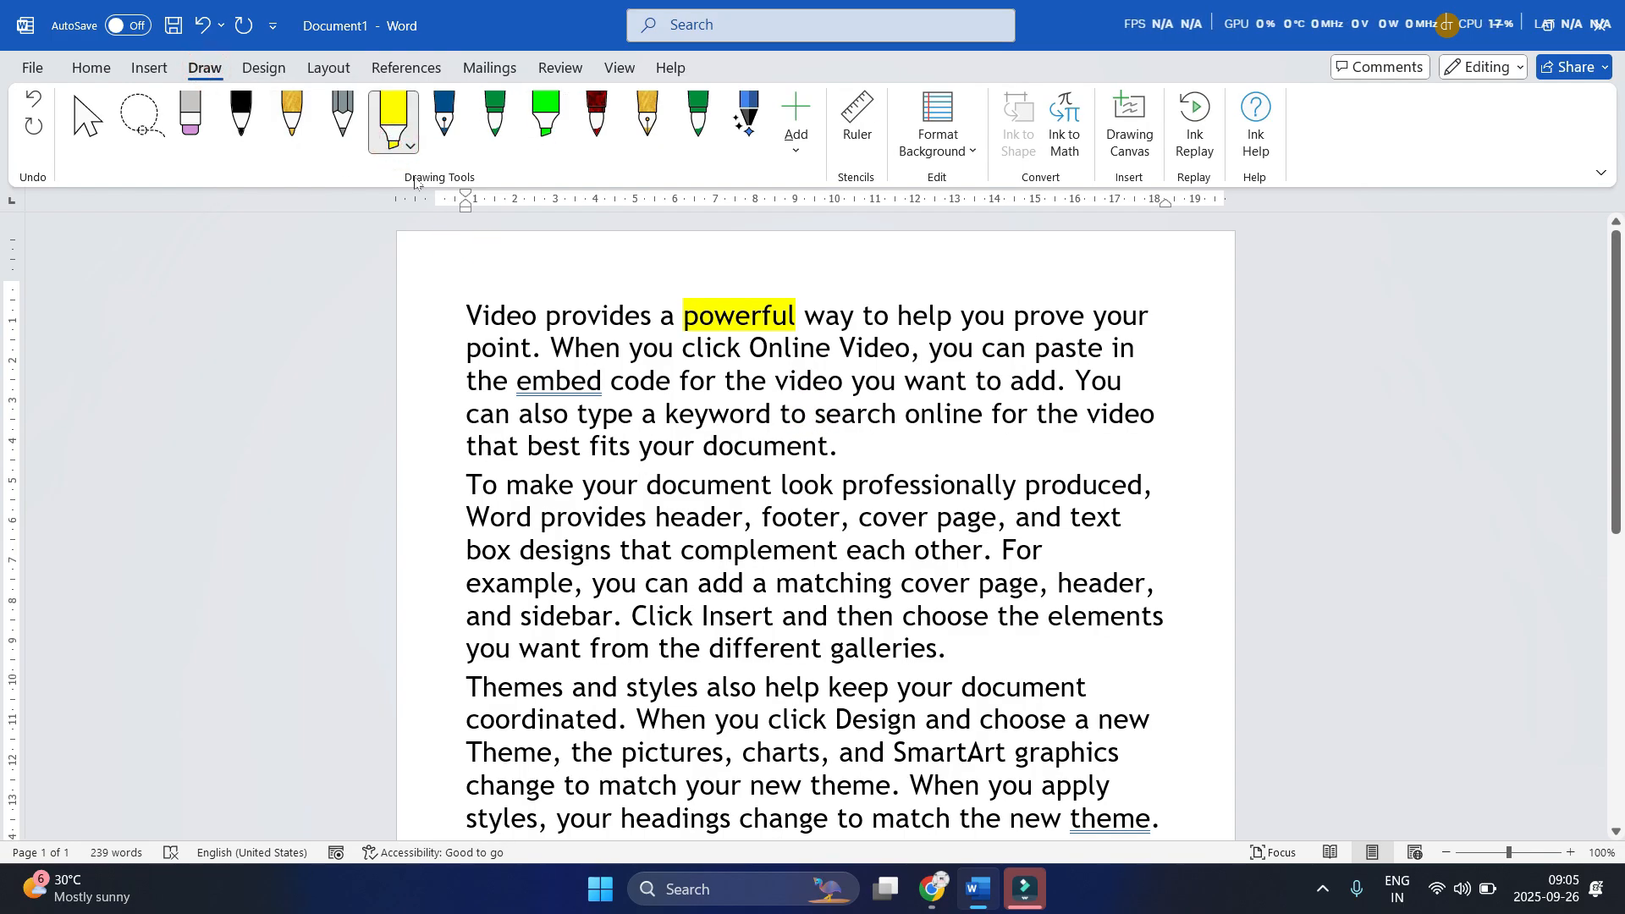
left_click(410, 146)
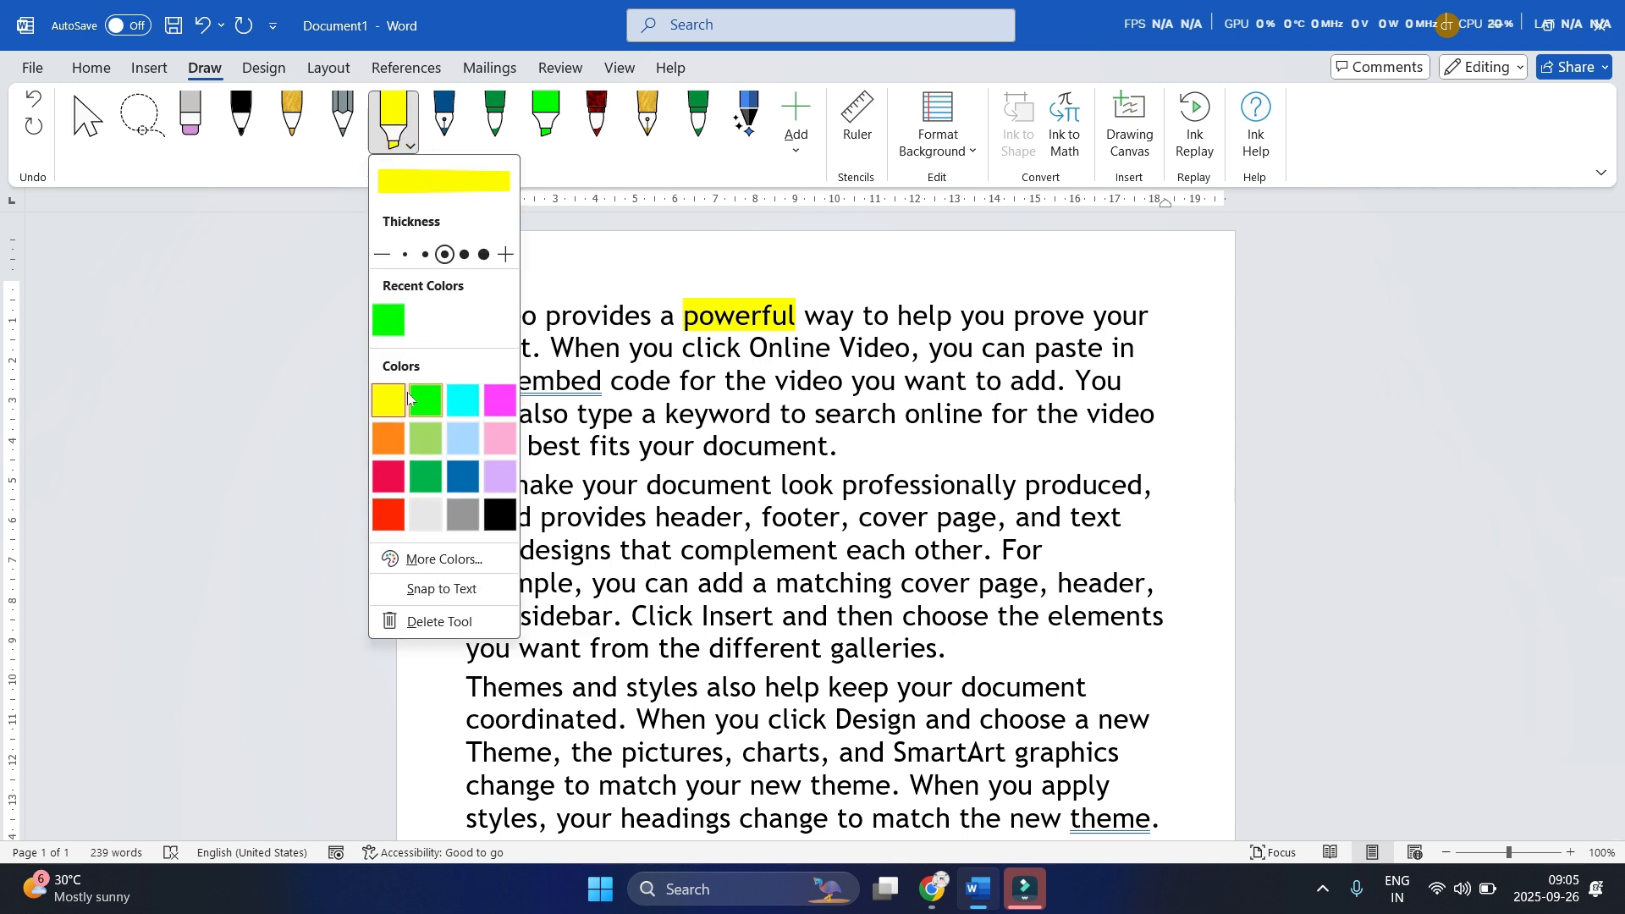
left_click(388, 440)
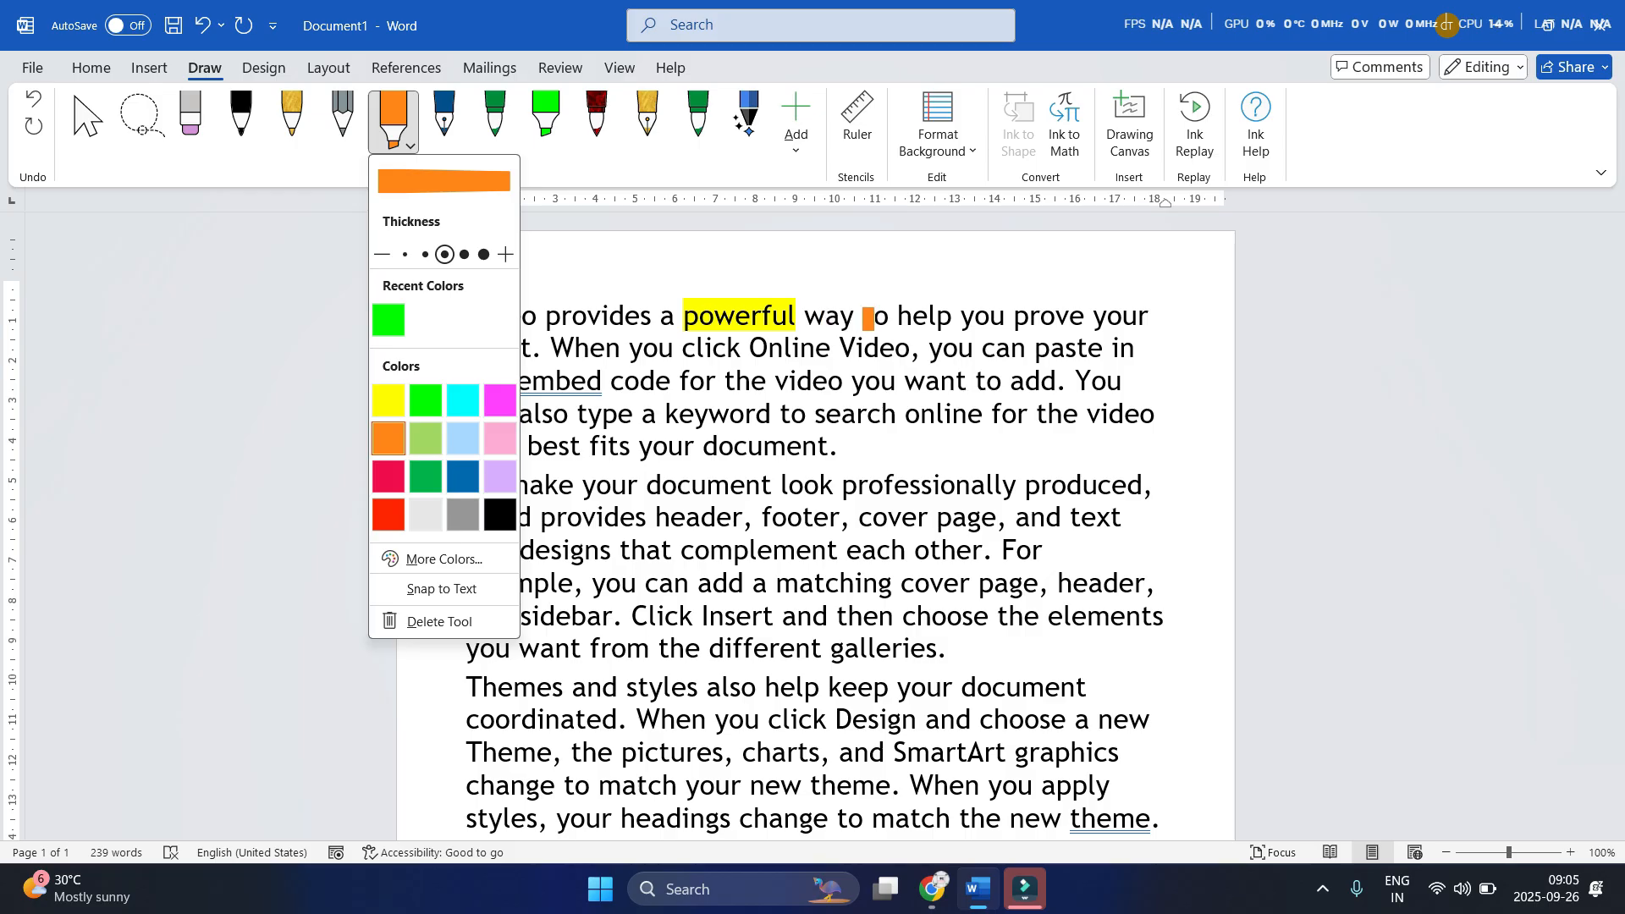
left_click(867, 319)
left_click_drag(862, 319, 1150, 318)
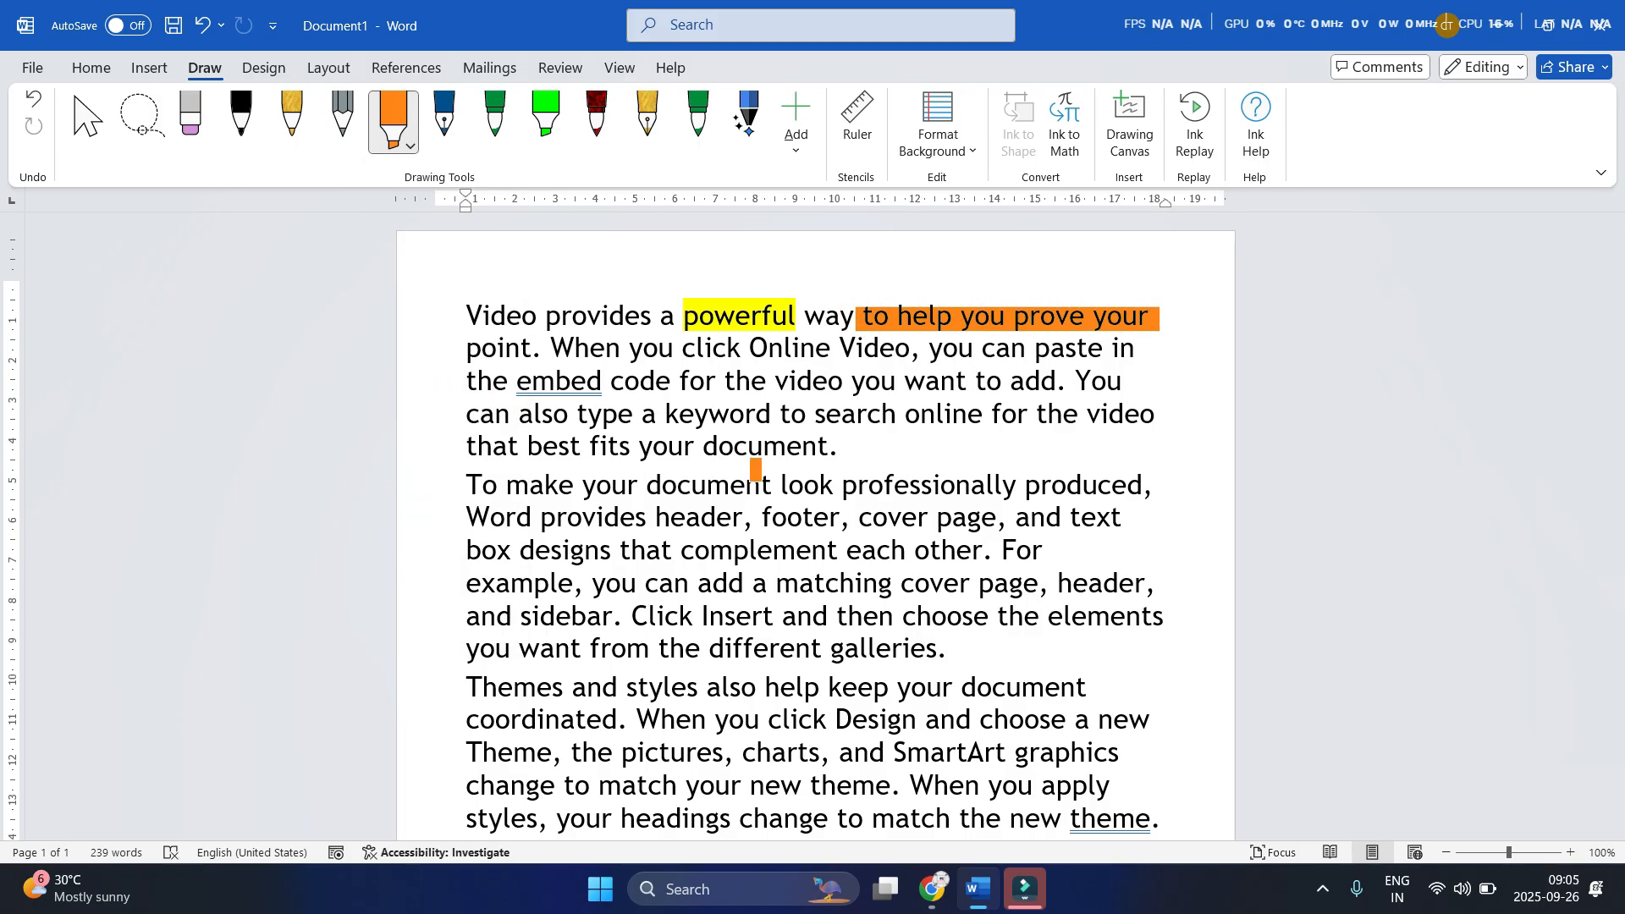
left_click_drag(842, 446, 595, 446)
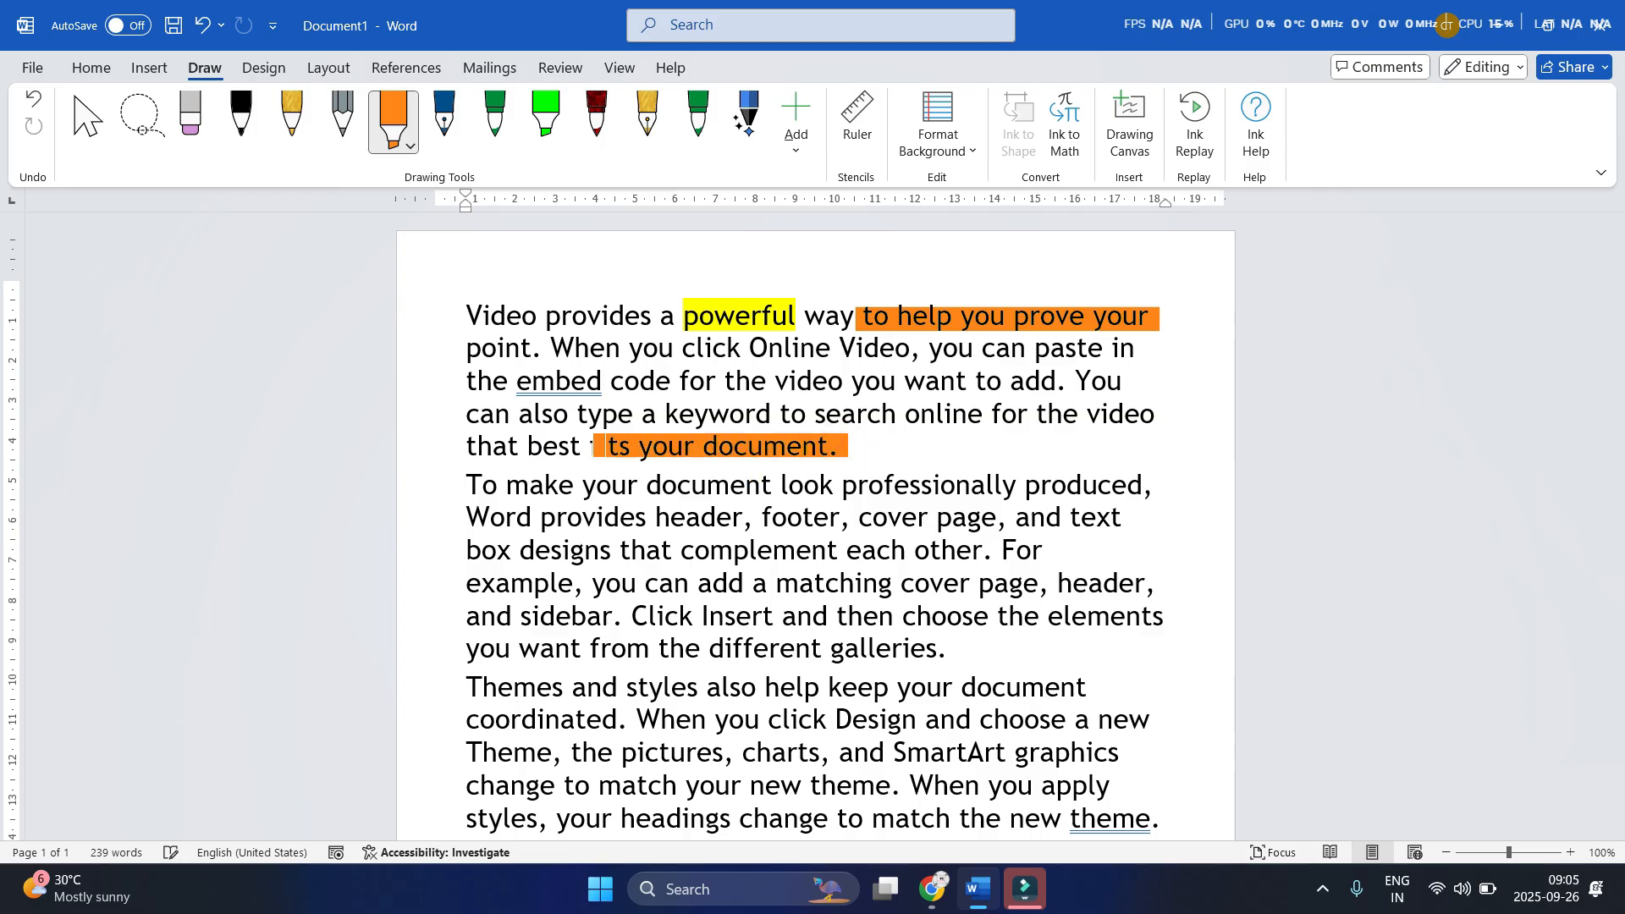
Set the blue fountain pen to gold at maximum thickness and draw a stroke along "professionally produced" in the second paragraph
left_click(443, 150)
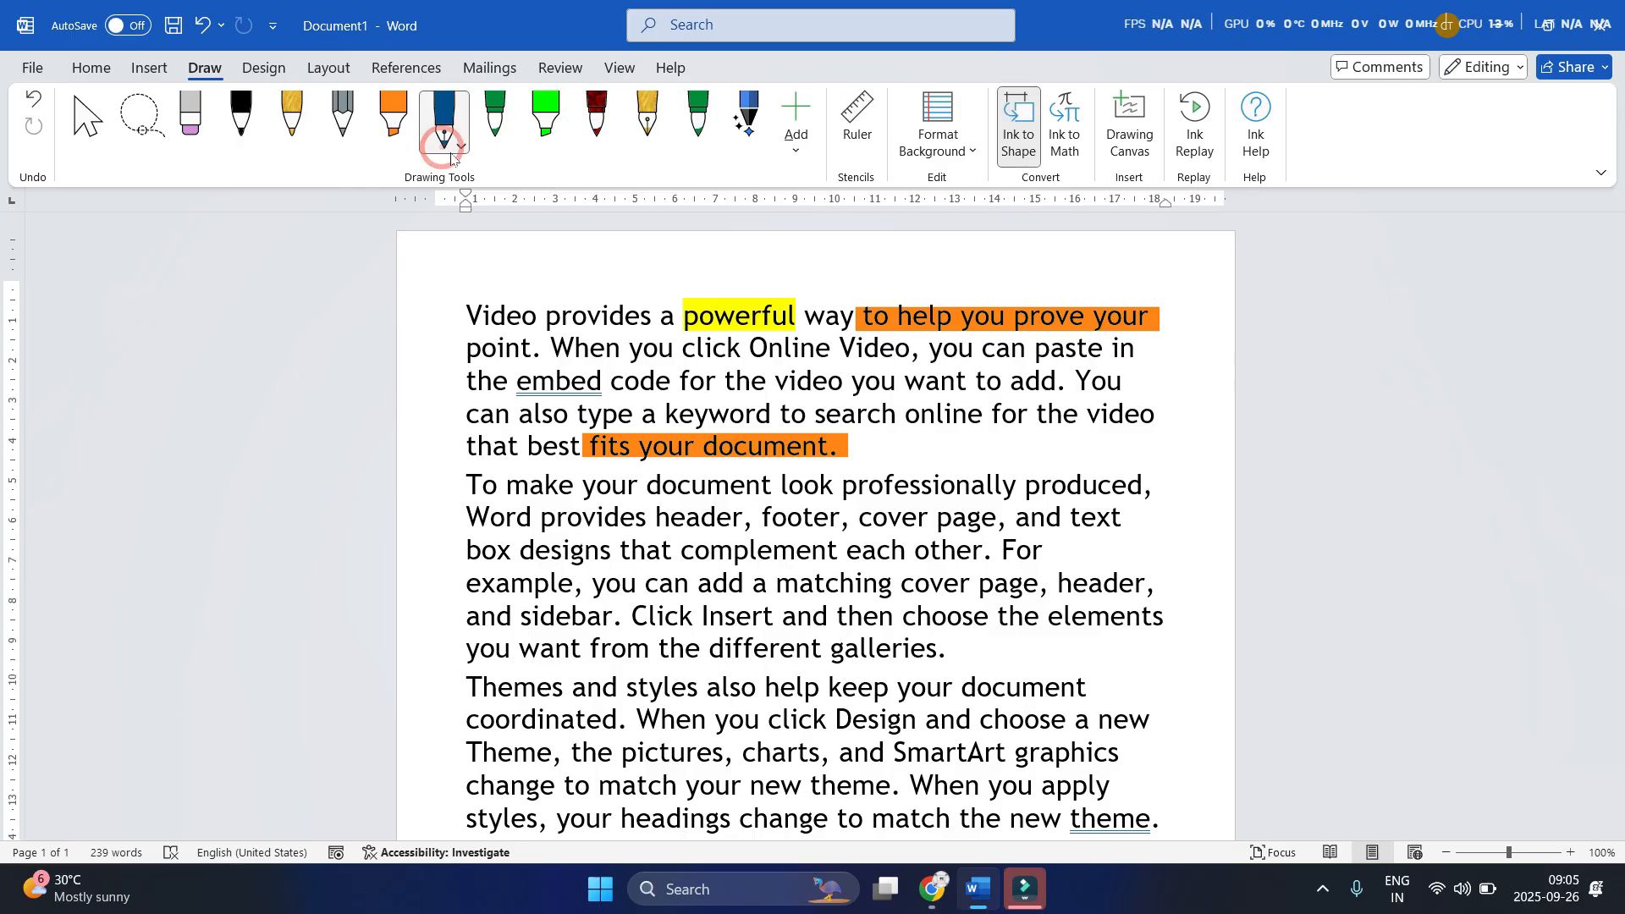
left_click(444, 146)
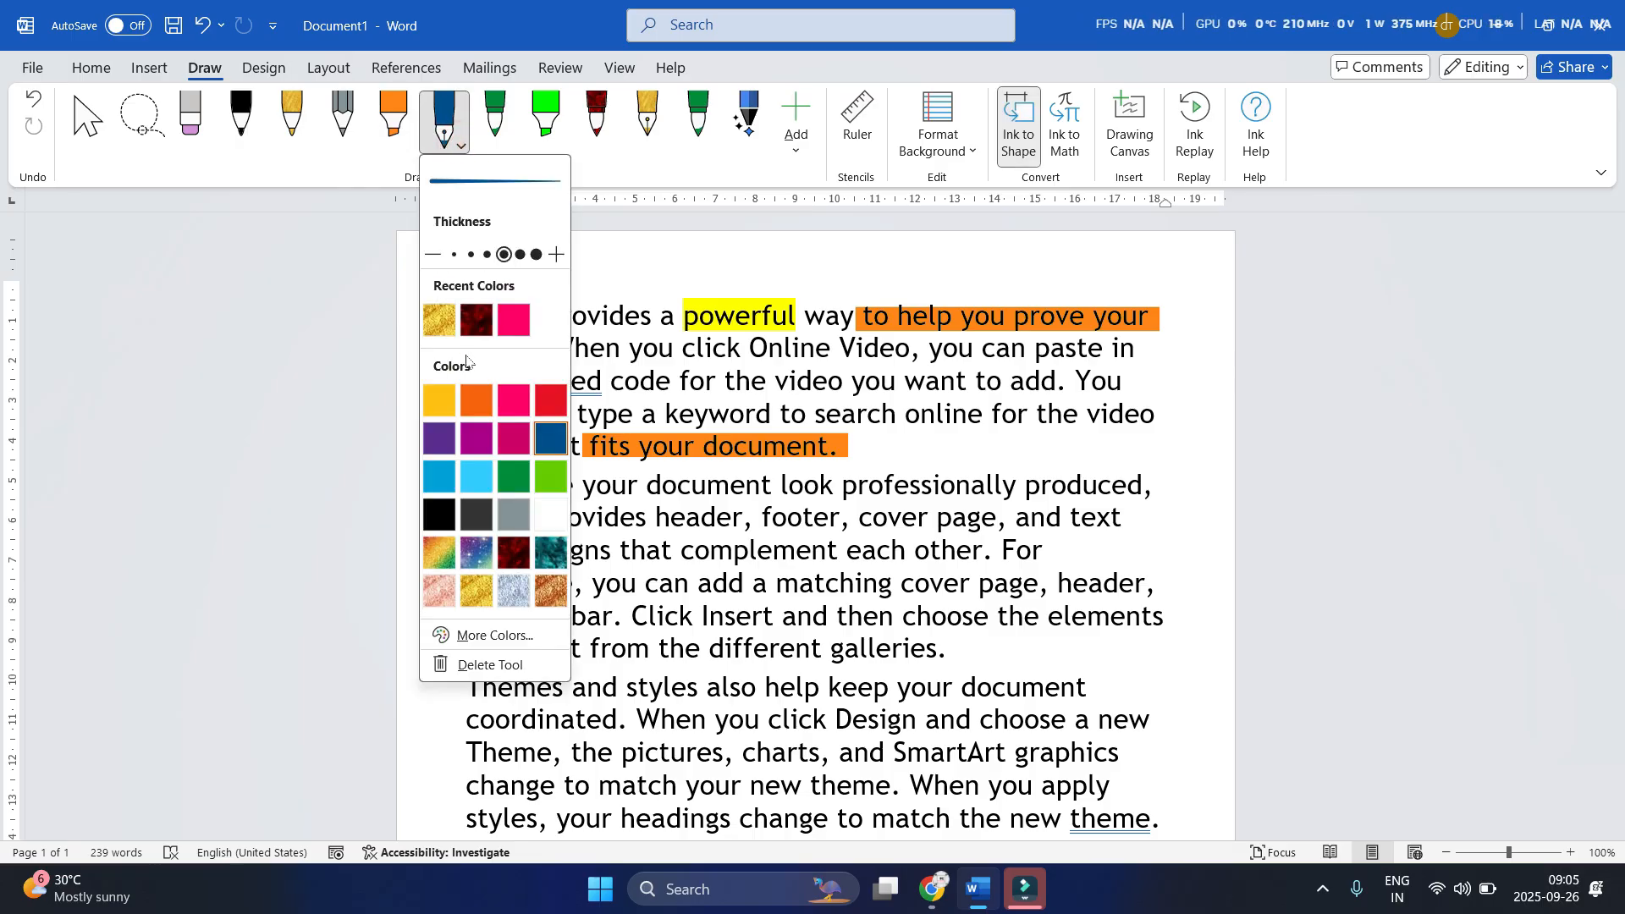
left_click(439, 320)
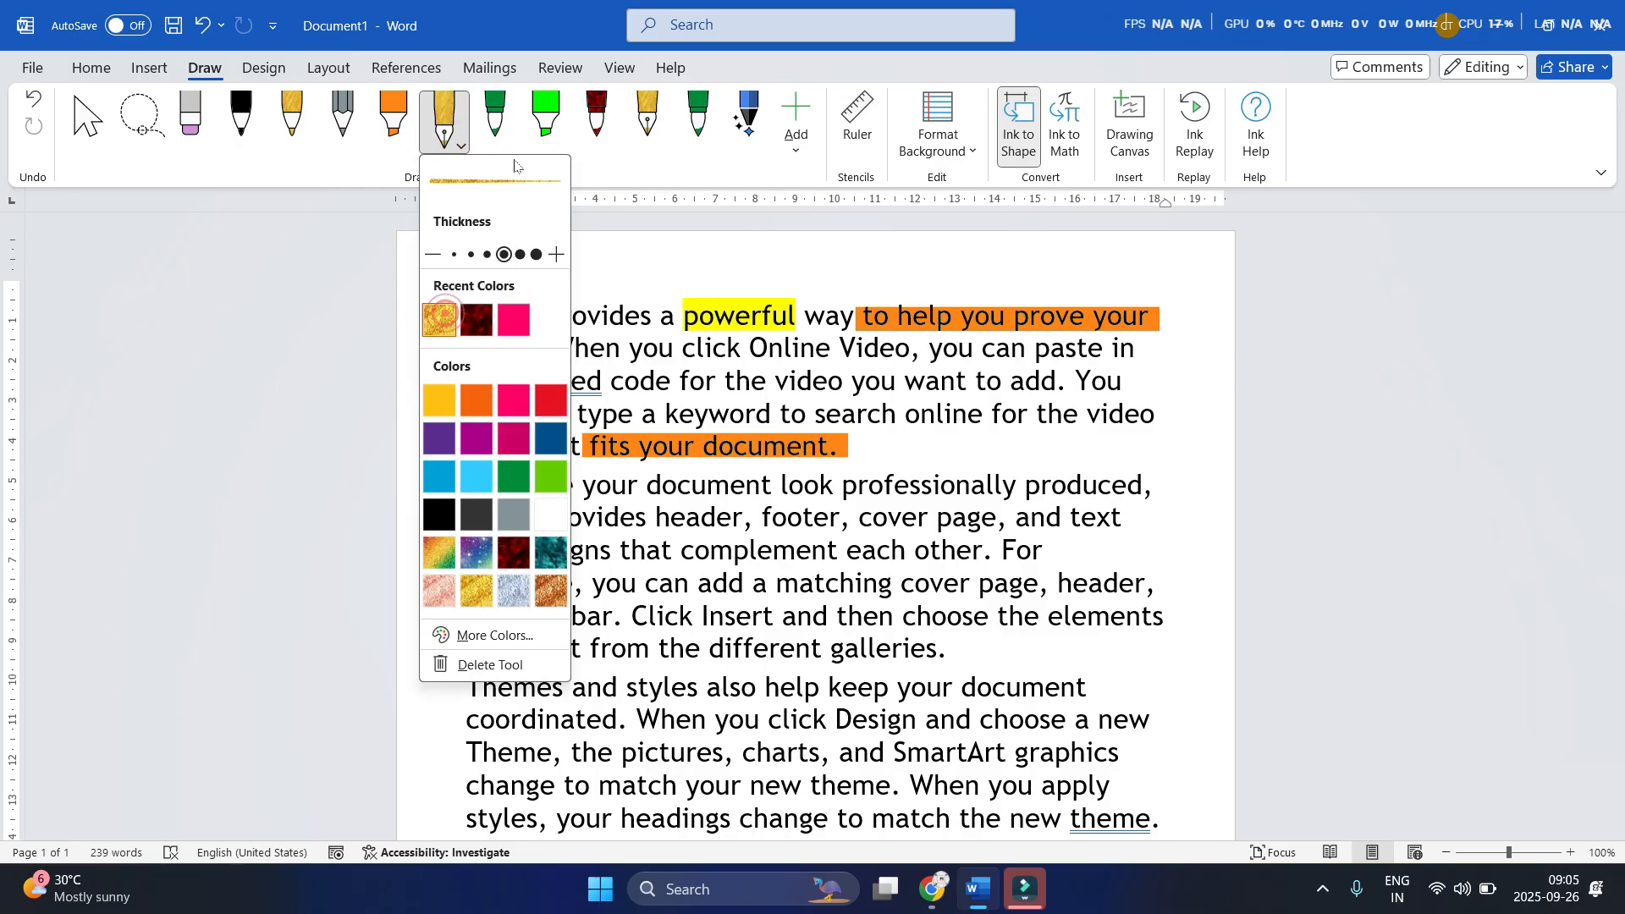
left_click(520, 255)
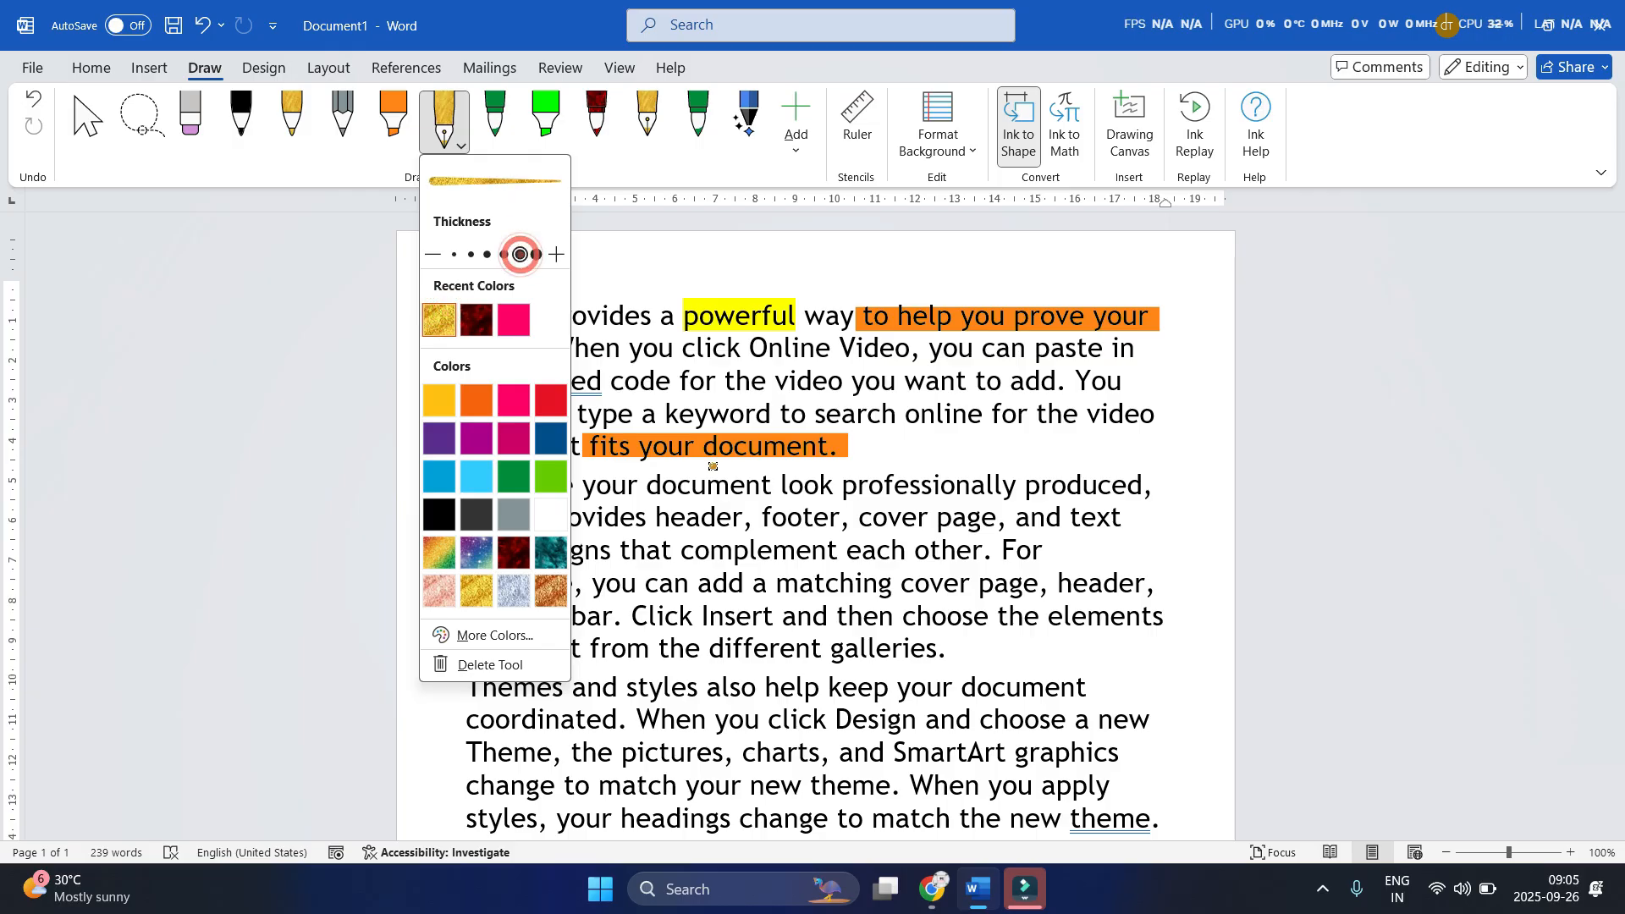
left_click(537, 255)
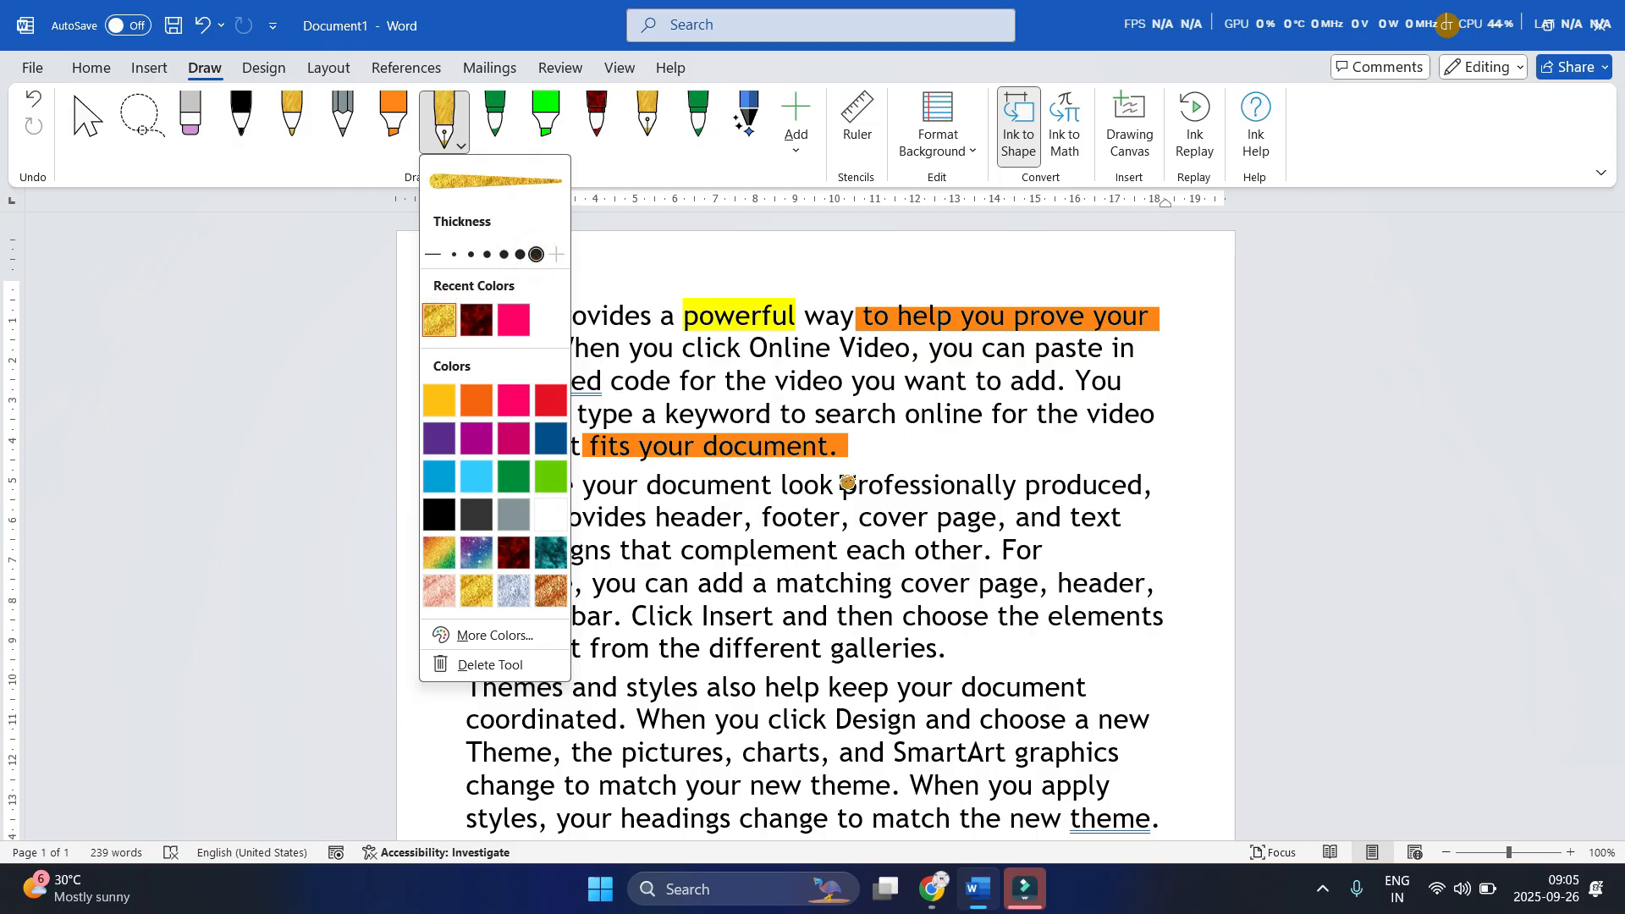
left_click(843, 495)
left_click_drag(836, 493, 1015, 491)
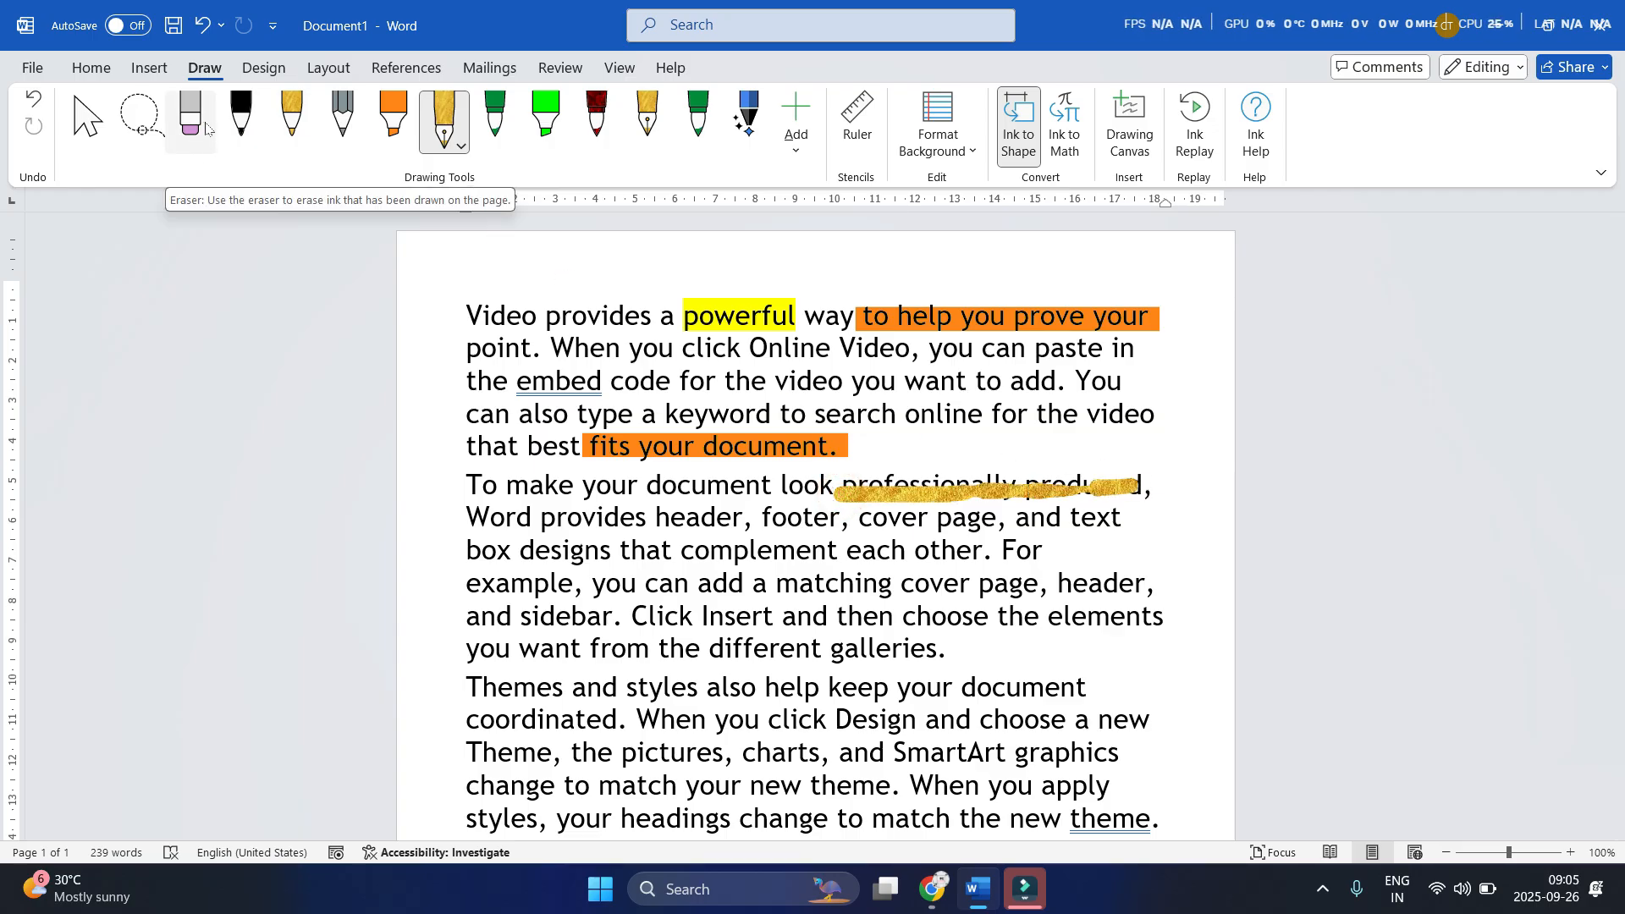
Delete the gold ink stroke from the start of the second paragraph
left_click(203, 126)
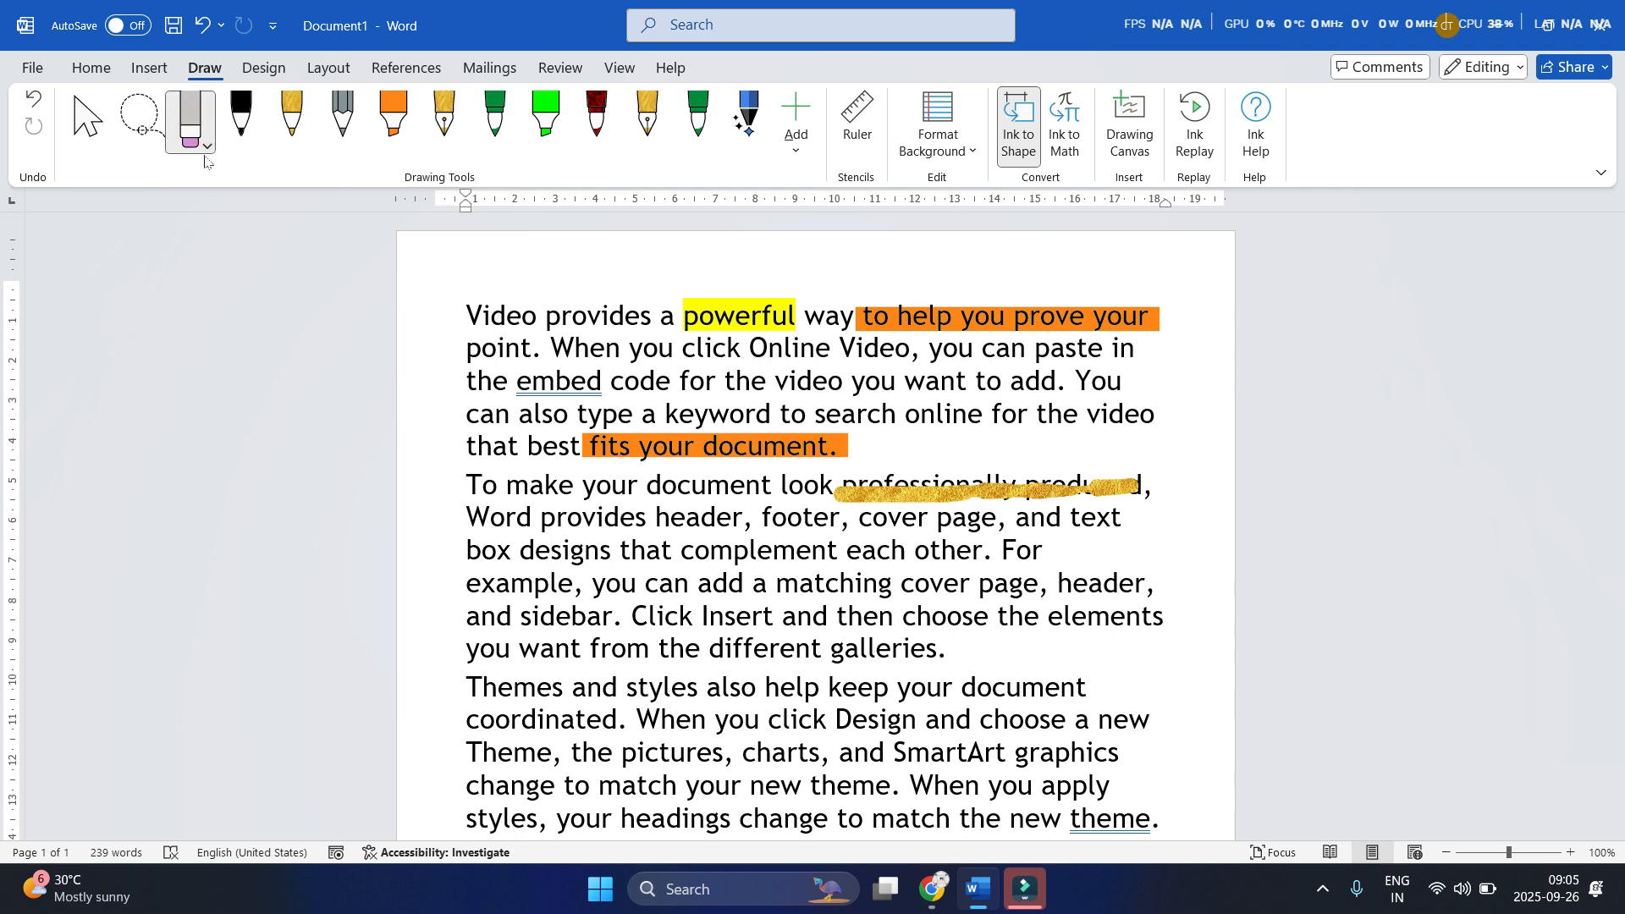
left_click(206, 151)
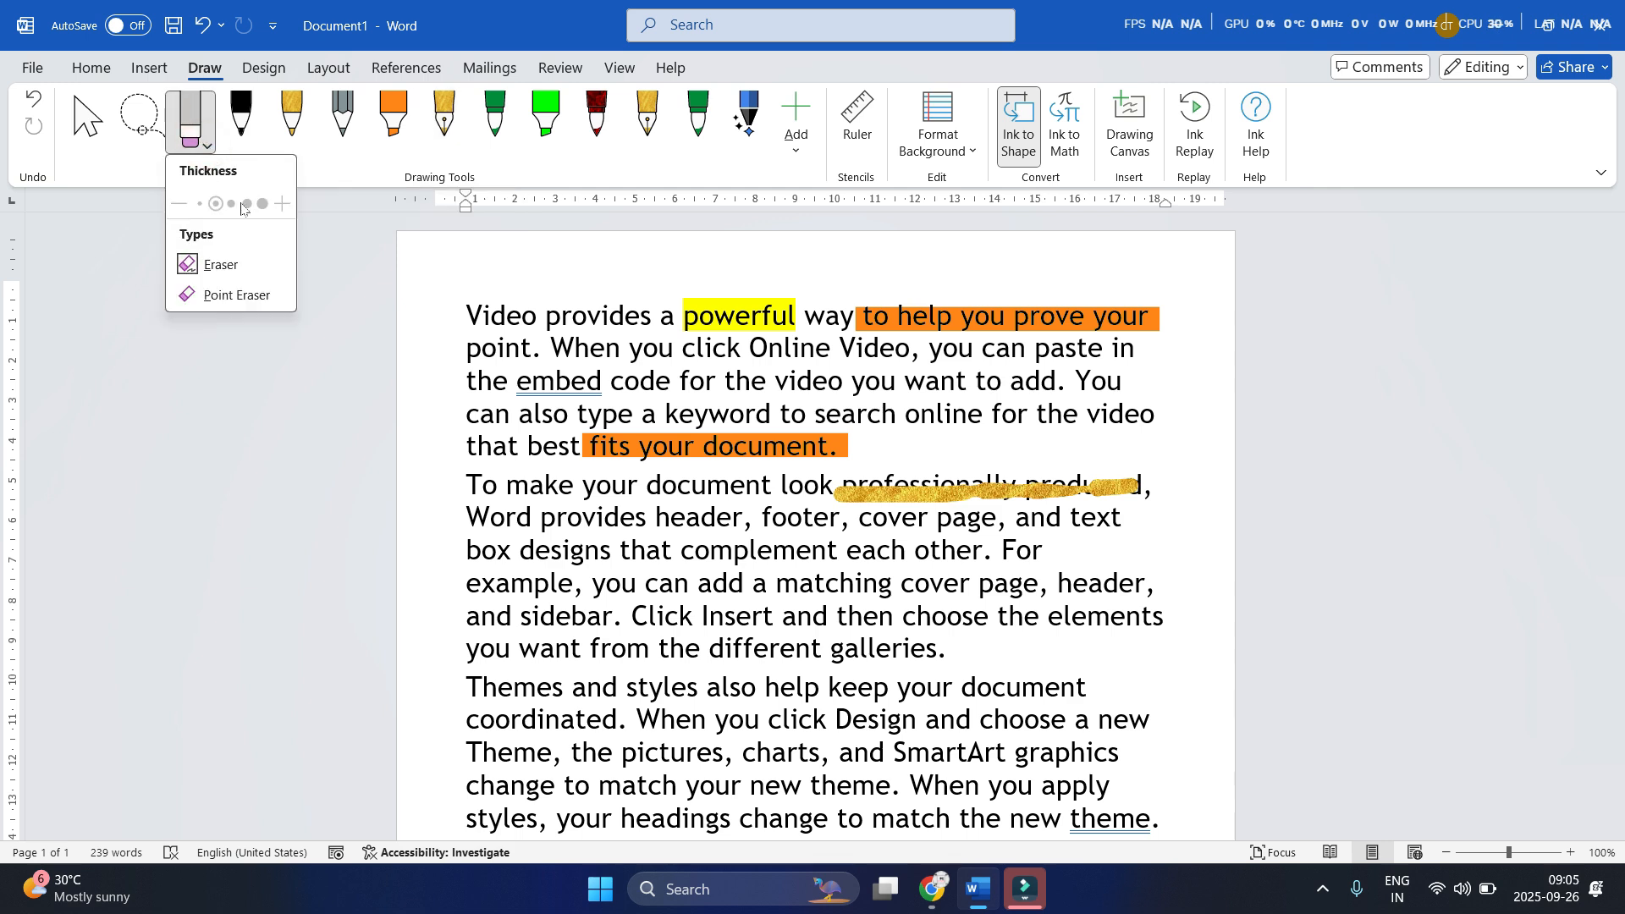
left_click(248, 204)
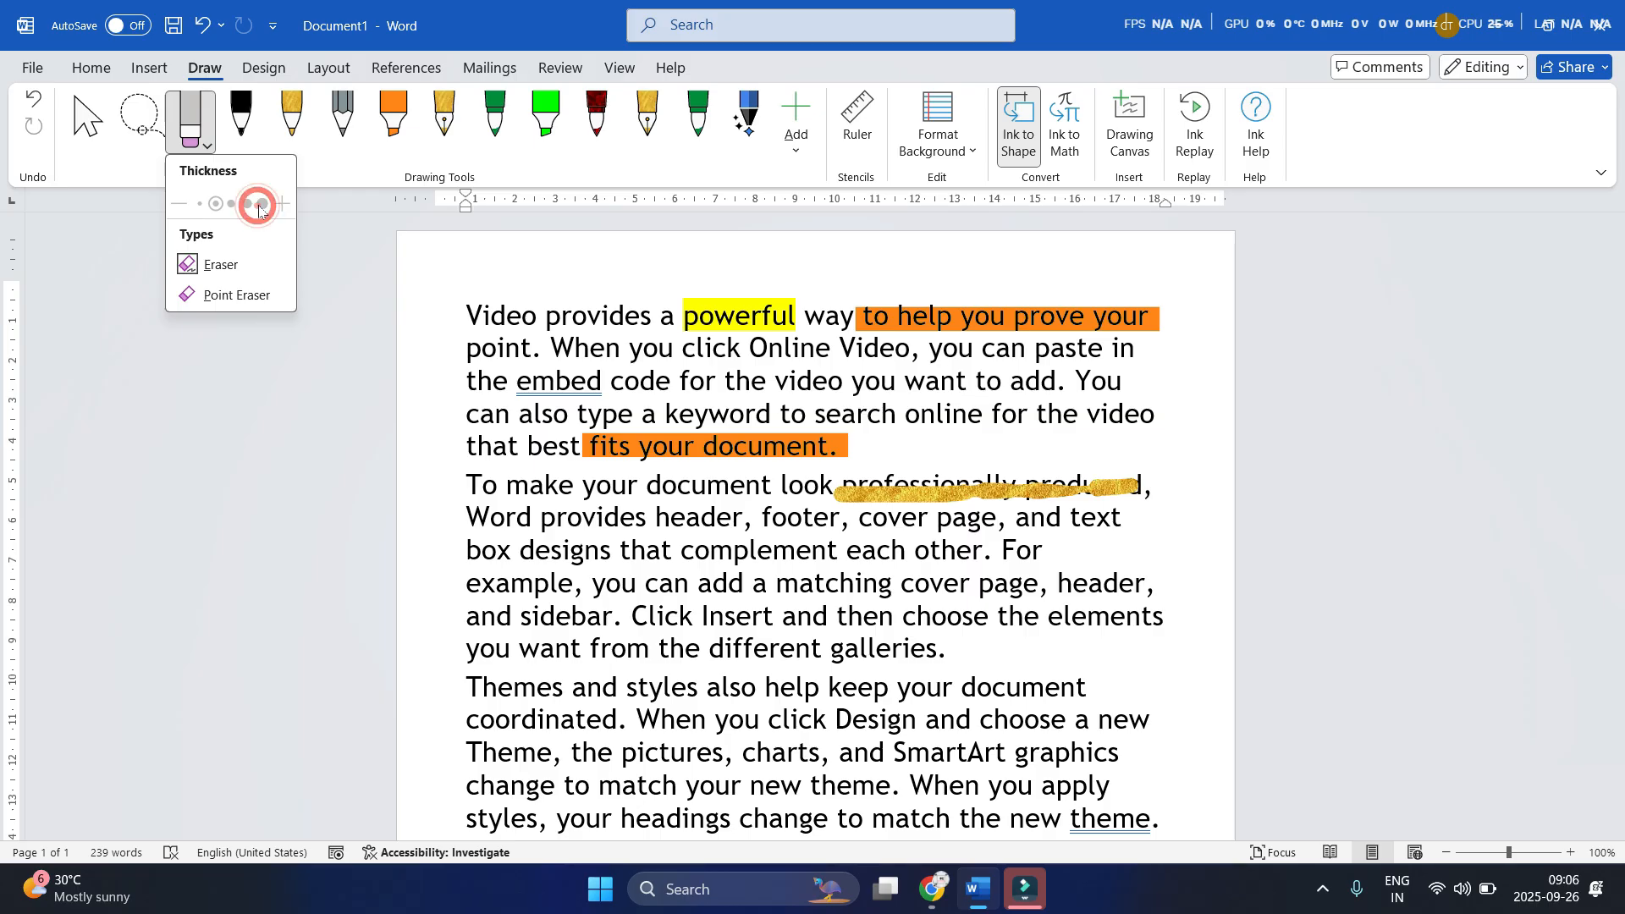
left_click(238, 269)
left_click_drag(1092, 483, 1043, 525)
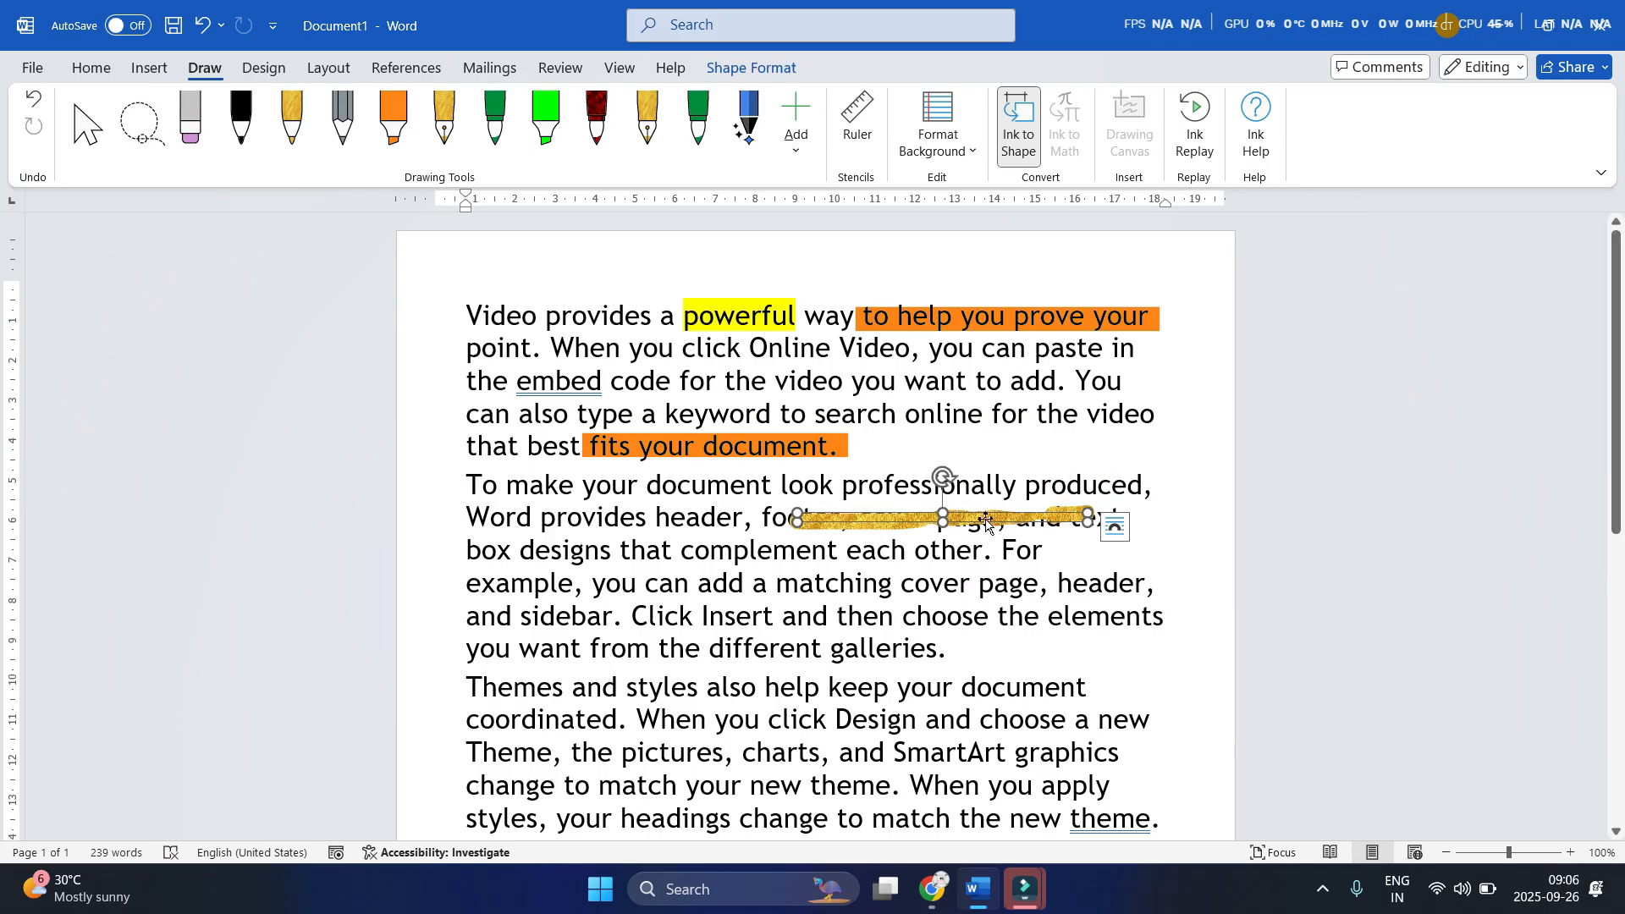
key("Delete")
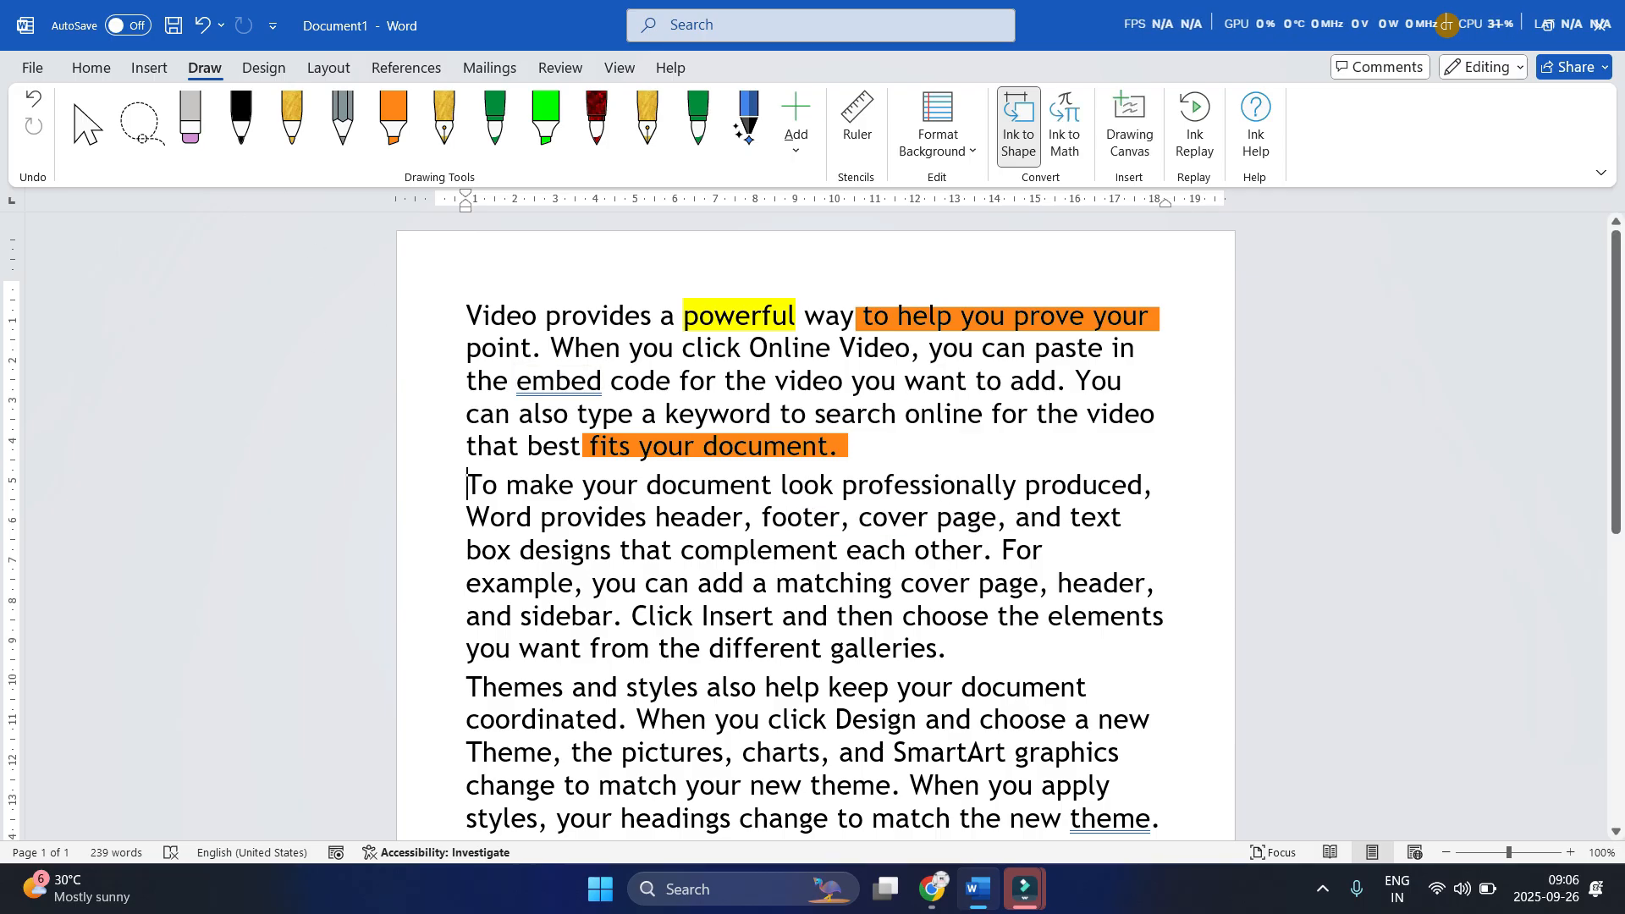
Erase both orange highlighter strokes from the first paragraph with the Eraser
left_click(209, 145)
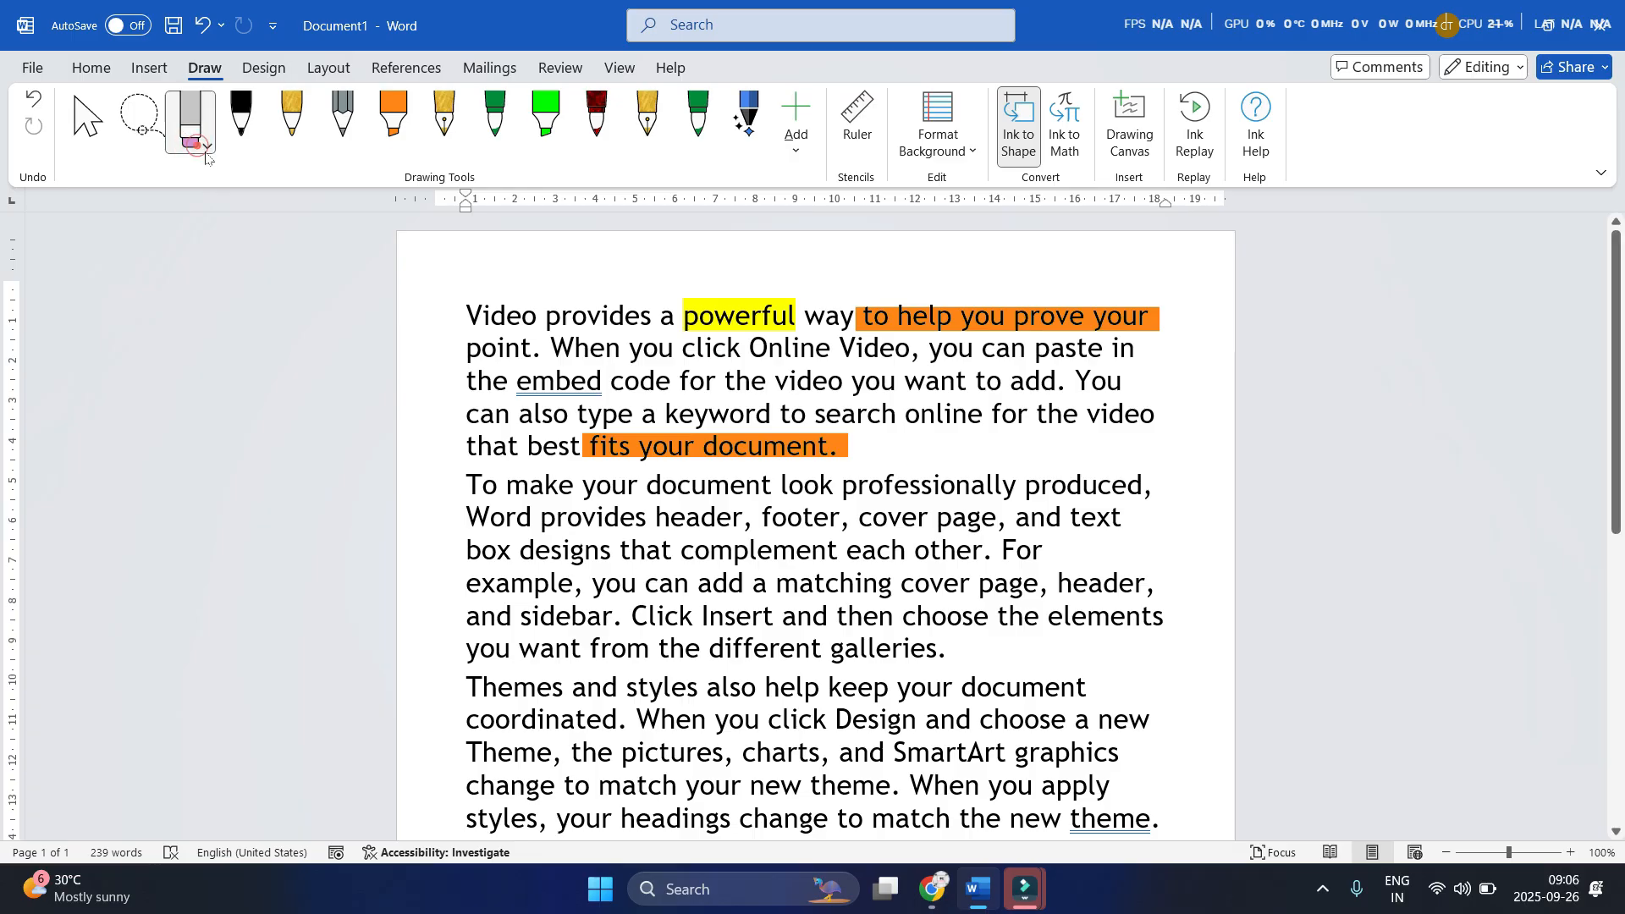
left_click(207, 148)
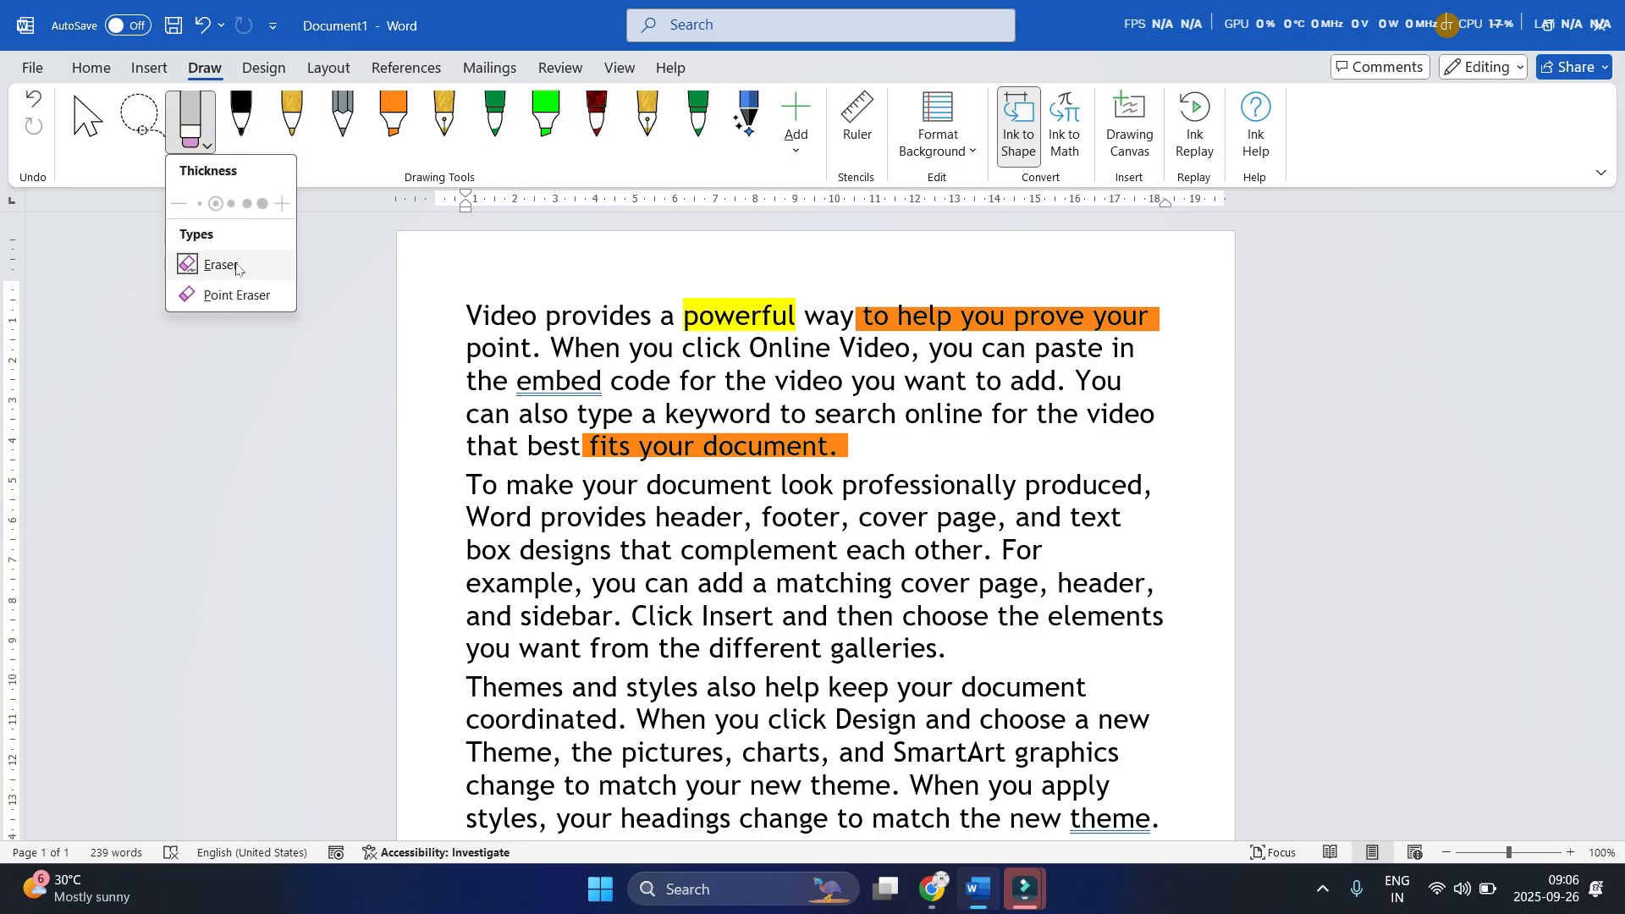
left_click(236, 260)
mouse_move(558, 421)
left_mouse_down()
mouse_move(834, 487)
mouse_move(689, 462)
left_mouse_up()
left_click(891, 447)
left_click(191, 123)
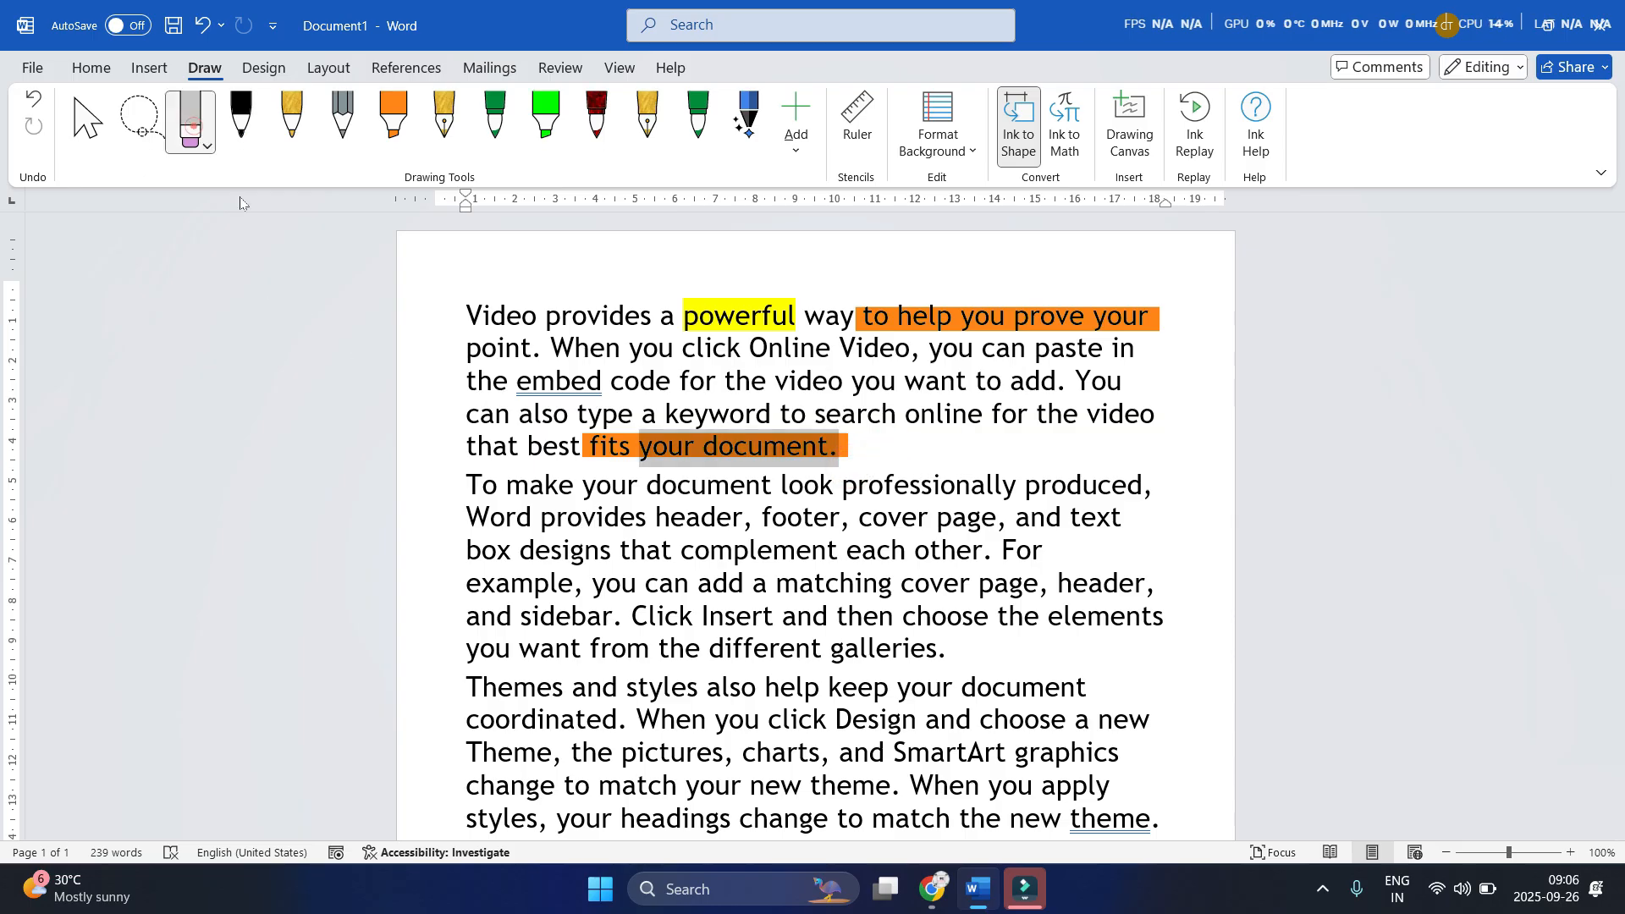
left_click(669, 446)
left_click(857, 315)
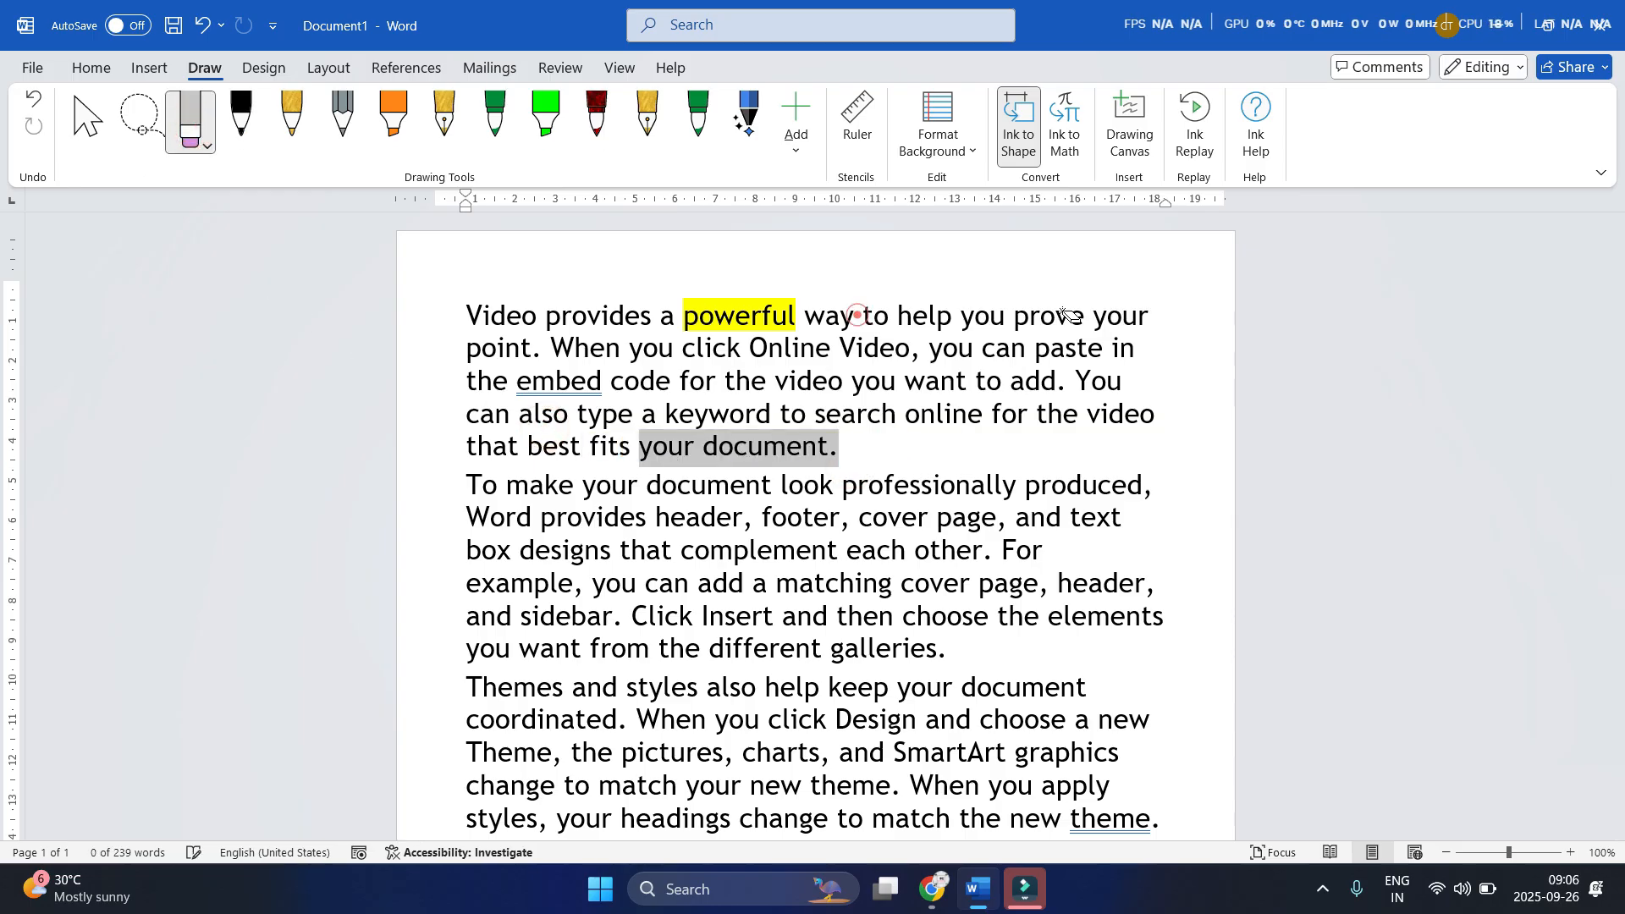
Try to erase the yellow highlight on "powerful" with the Eraser
left_click(682, 324)
left_click(674, 310)
left_click(204, 148)
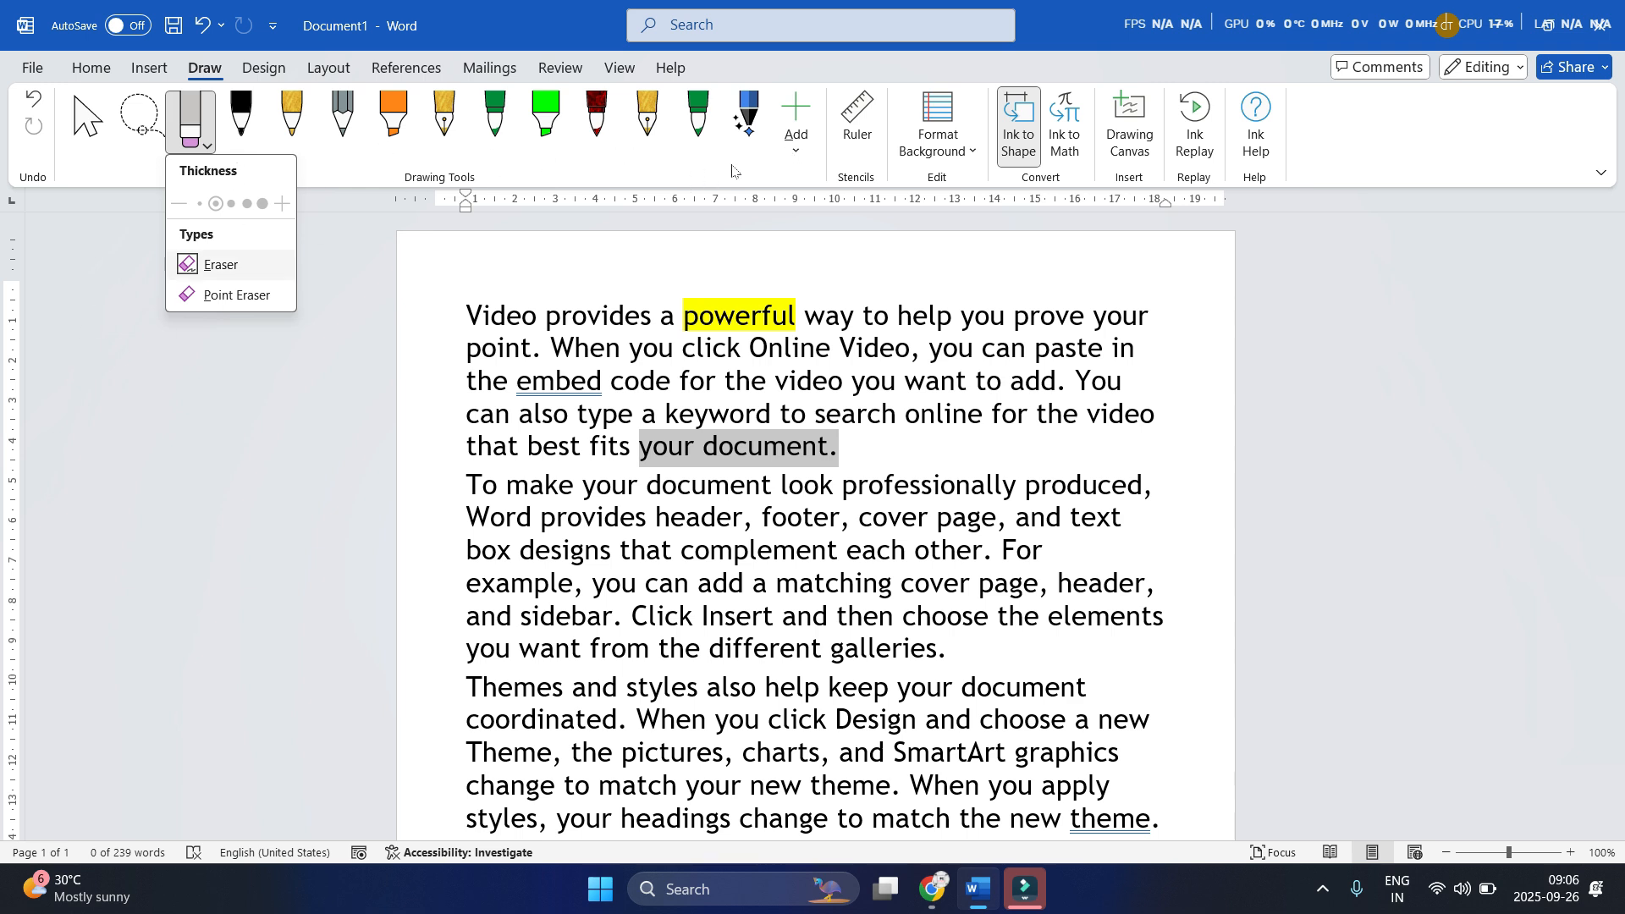
Display the drawing ruler and move it down over the second paragraph
left_click(857, 161)
left_click(857, 127)
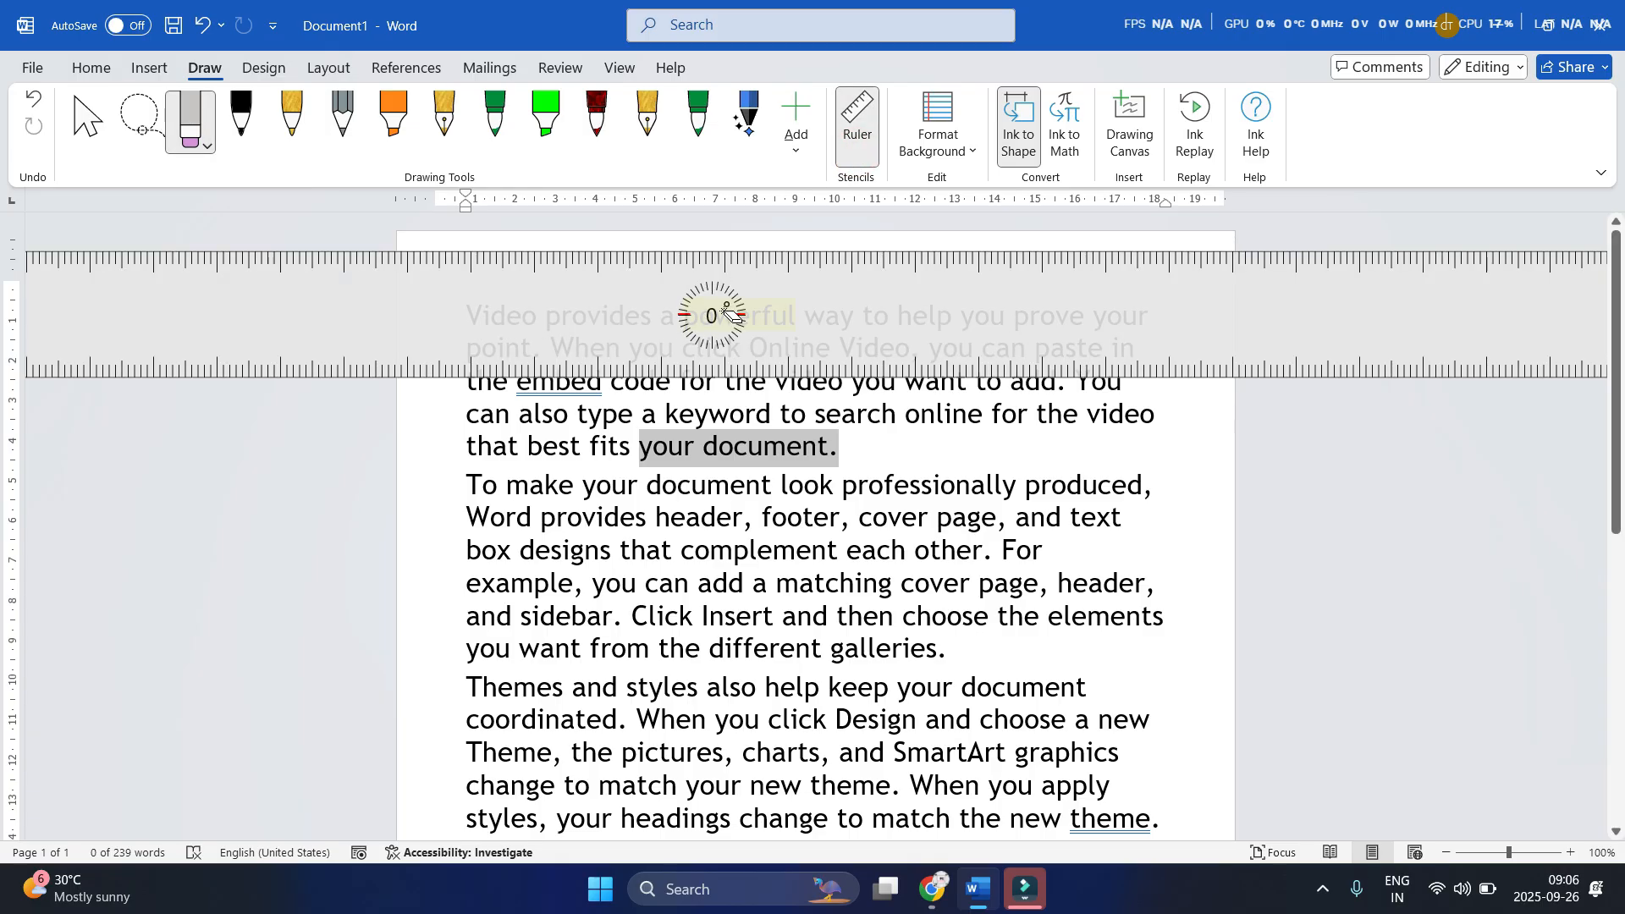
left_click(88, 122)
left_click_drag(418, 311, 422, 516)
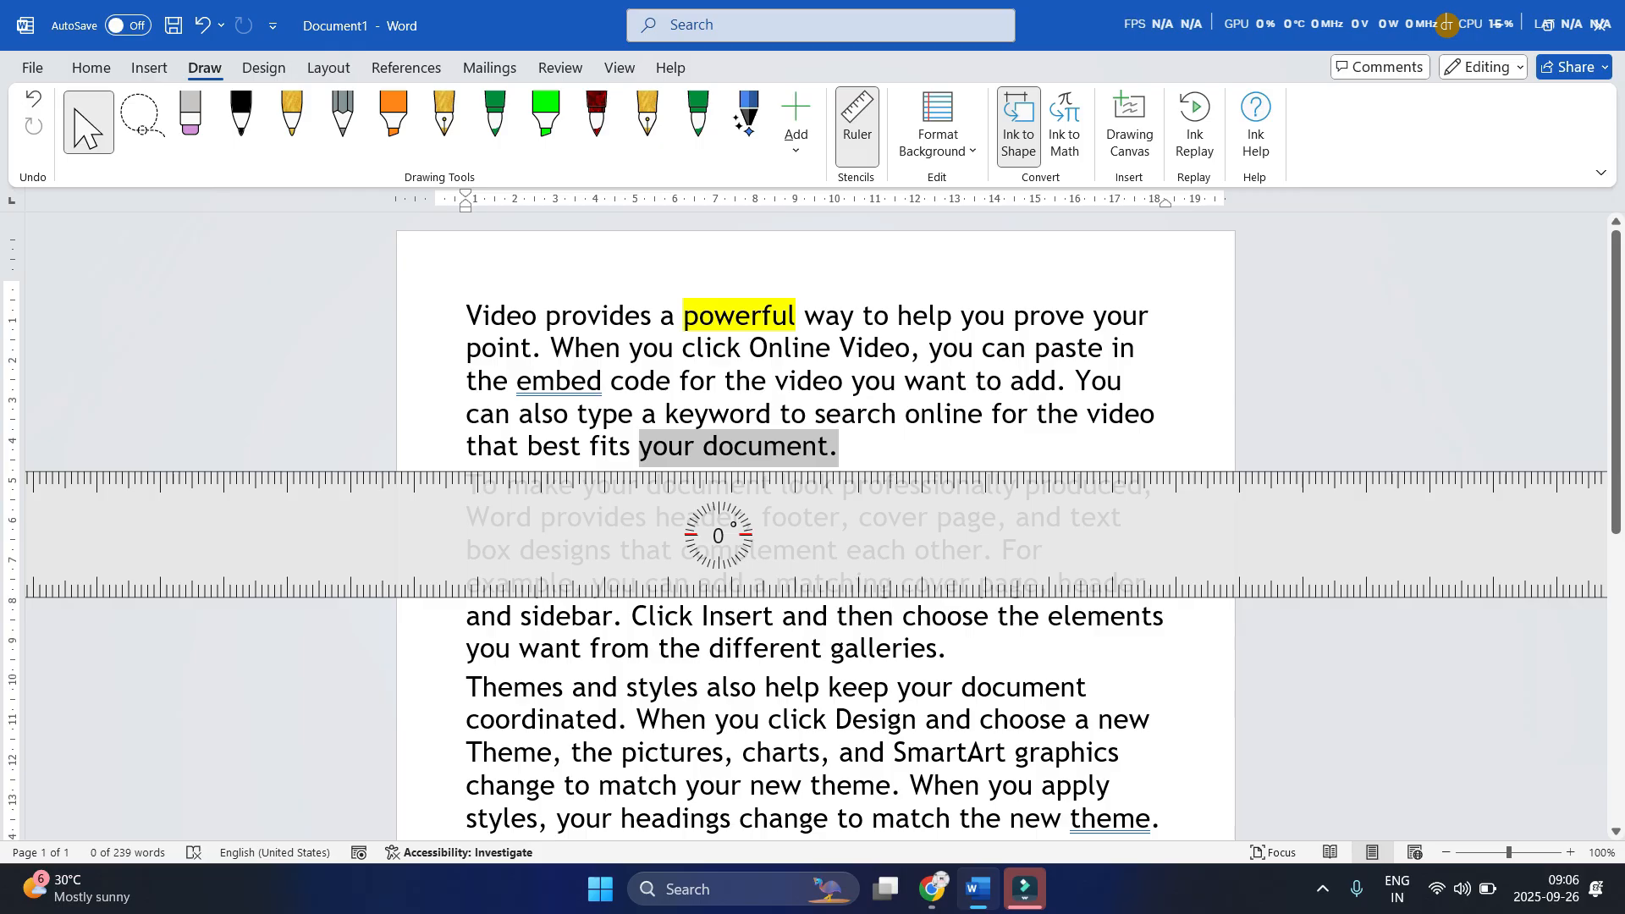
Rotate the drawing ruler back and forth to several angles over the text and hide it
scroll(830, 559, "down", 14)
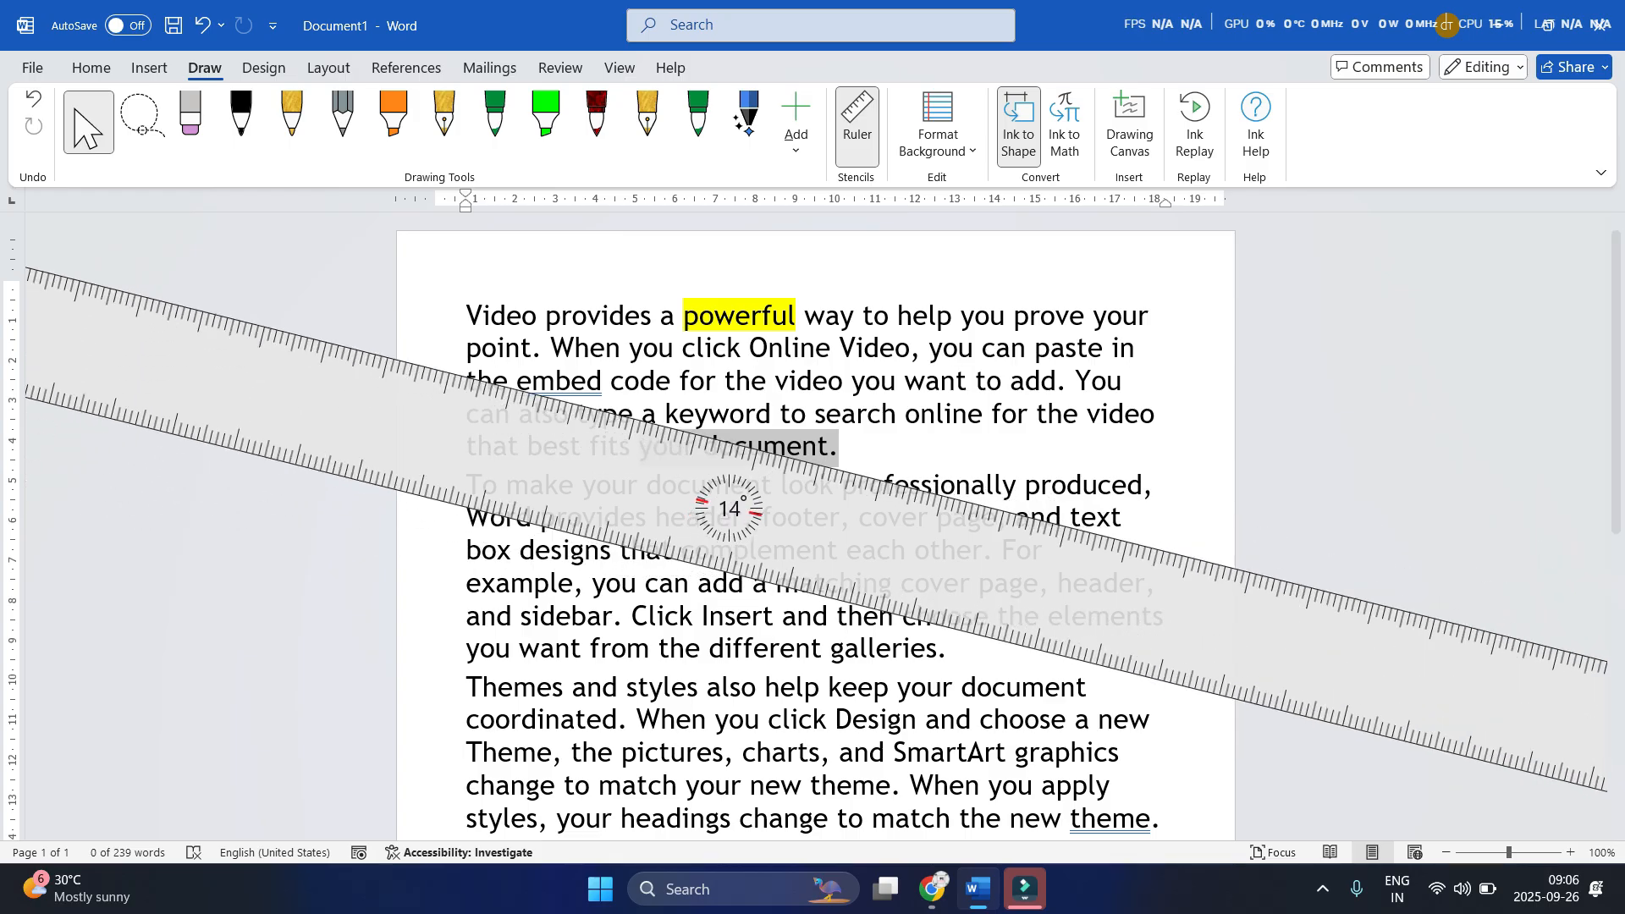
scroll(728, 510, "down", 12)
scroll(728, 509, "up", 15)
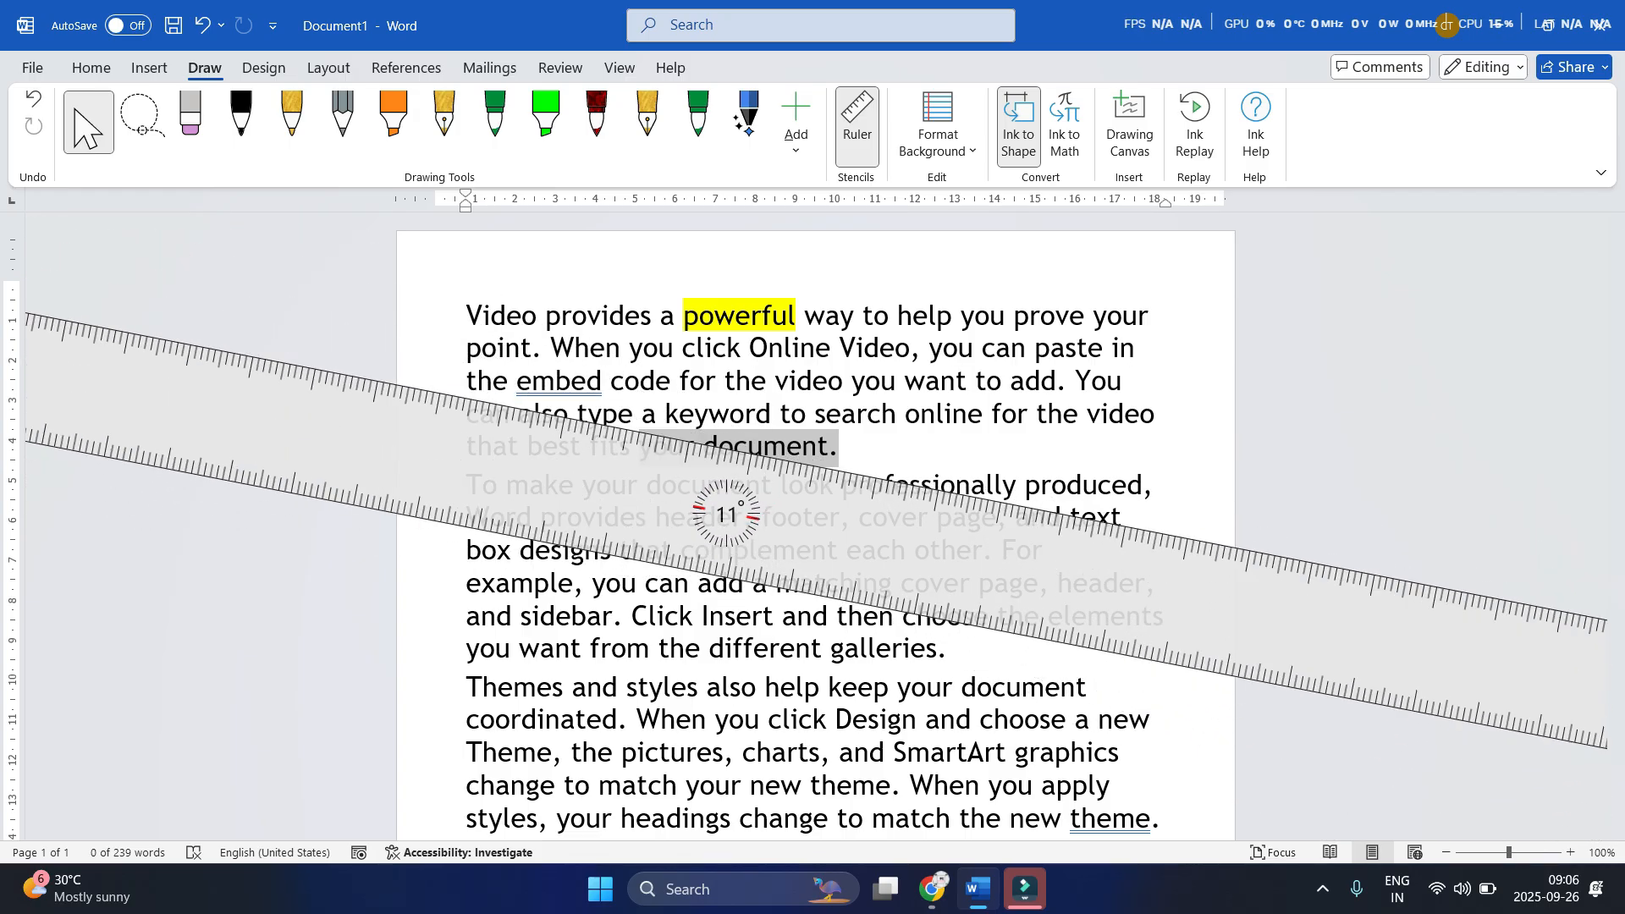
scroll(728, 509, "up", 20)
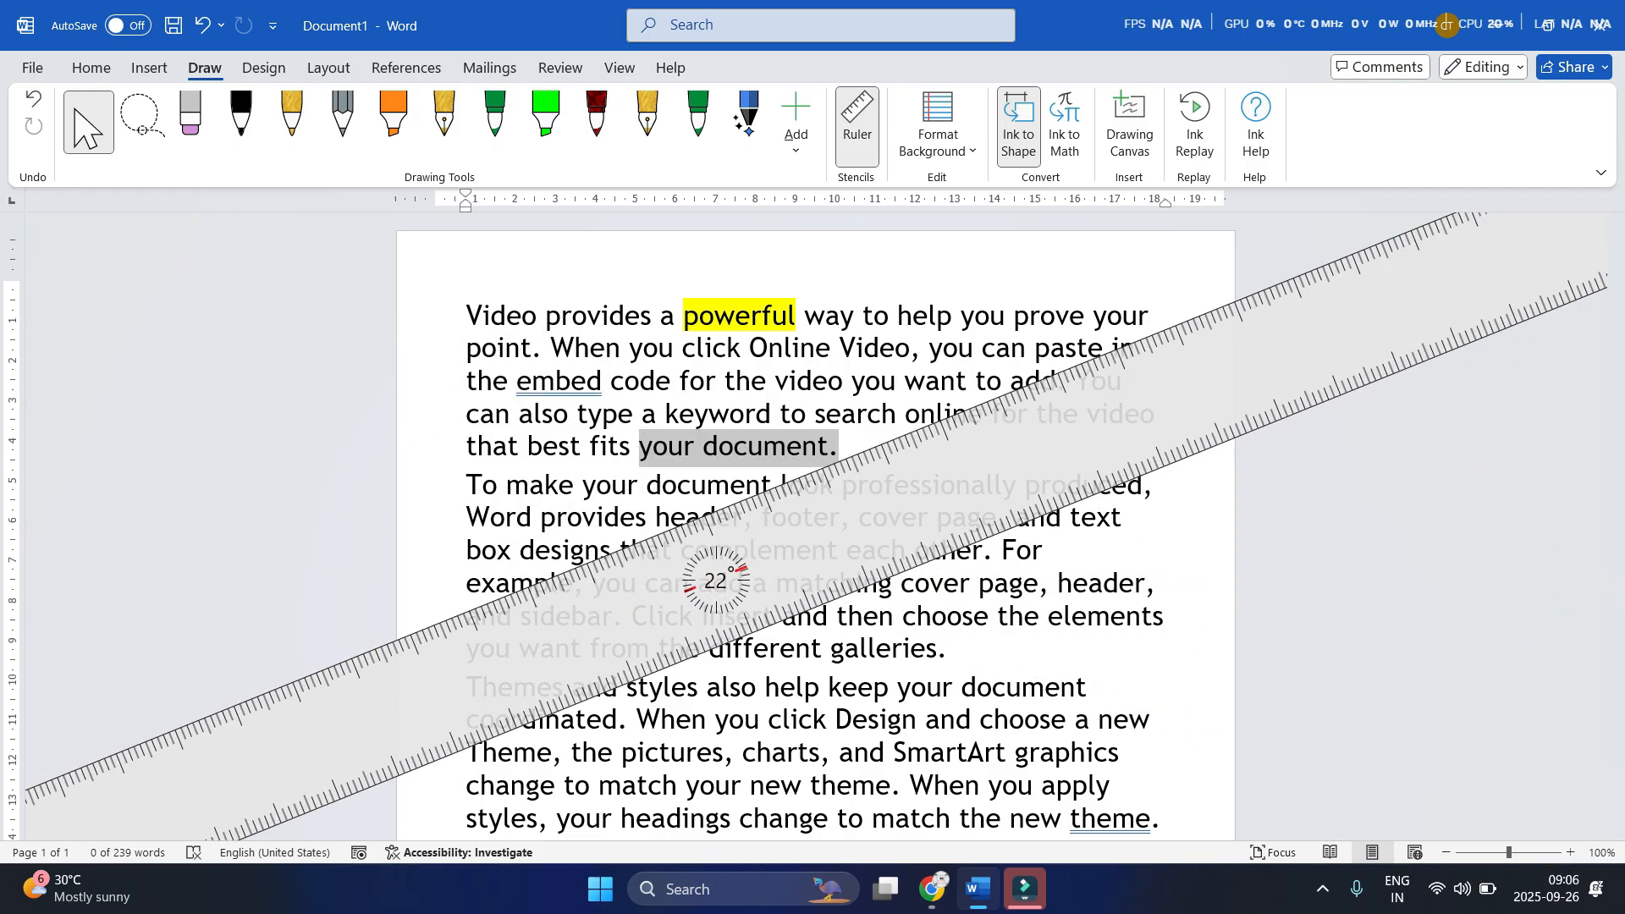
scroll(812, 545, "up", 8)
scroll(813, 545, "down", 9)
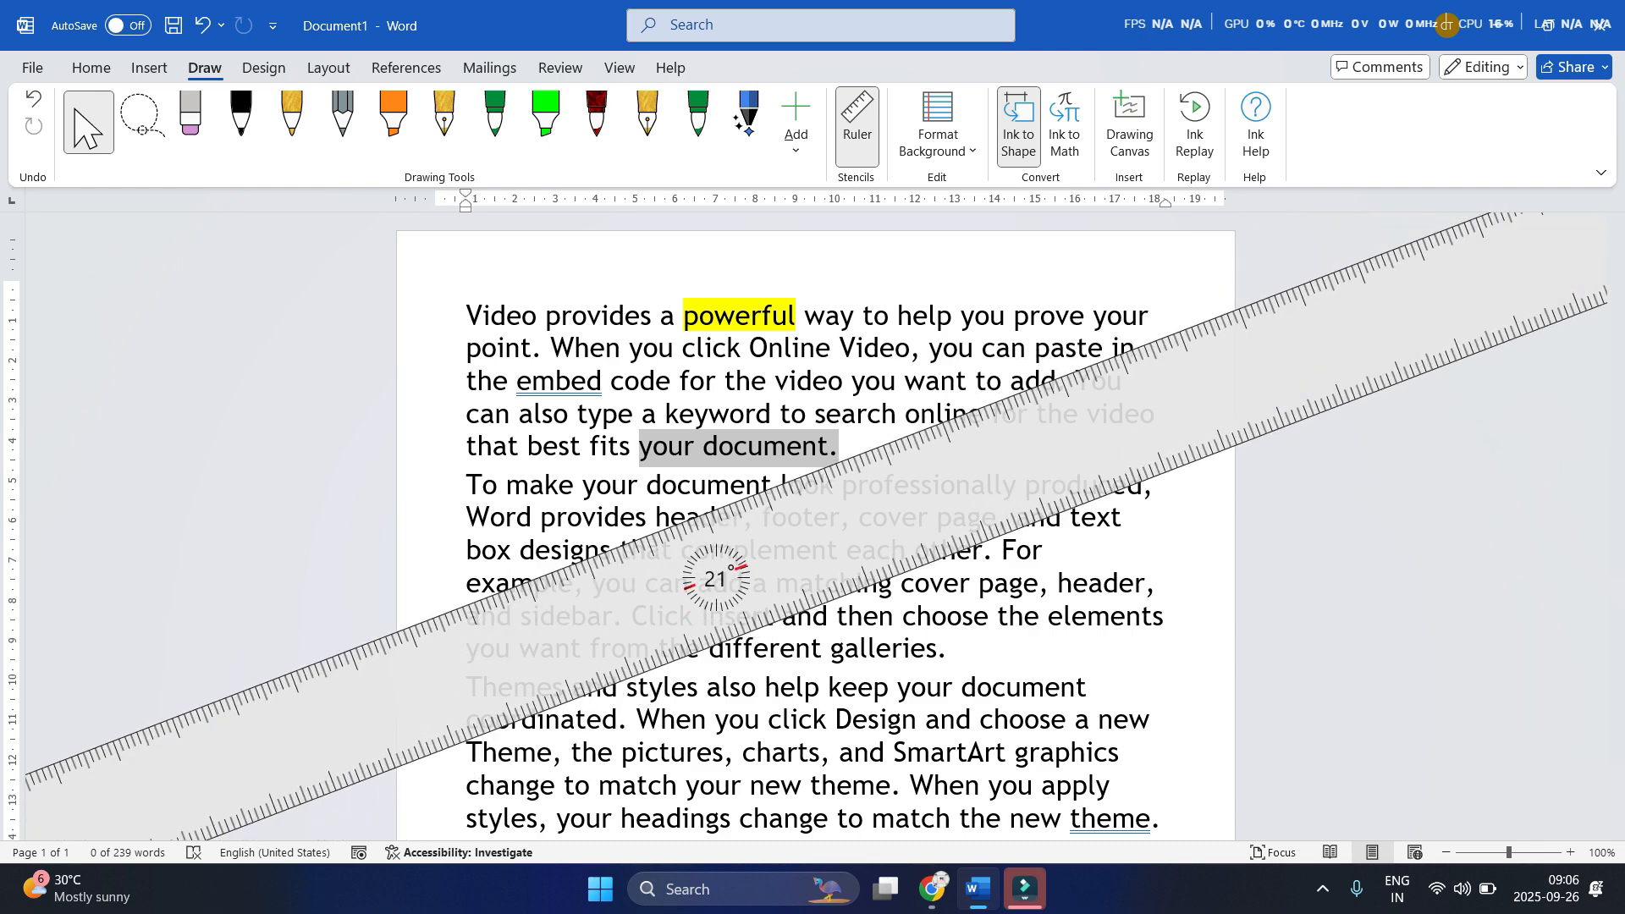
scroll(715, 567, "down", 10)
scroll(718, 555, "down", 7)
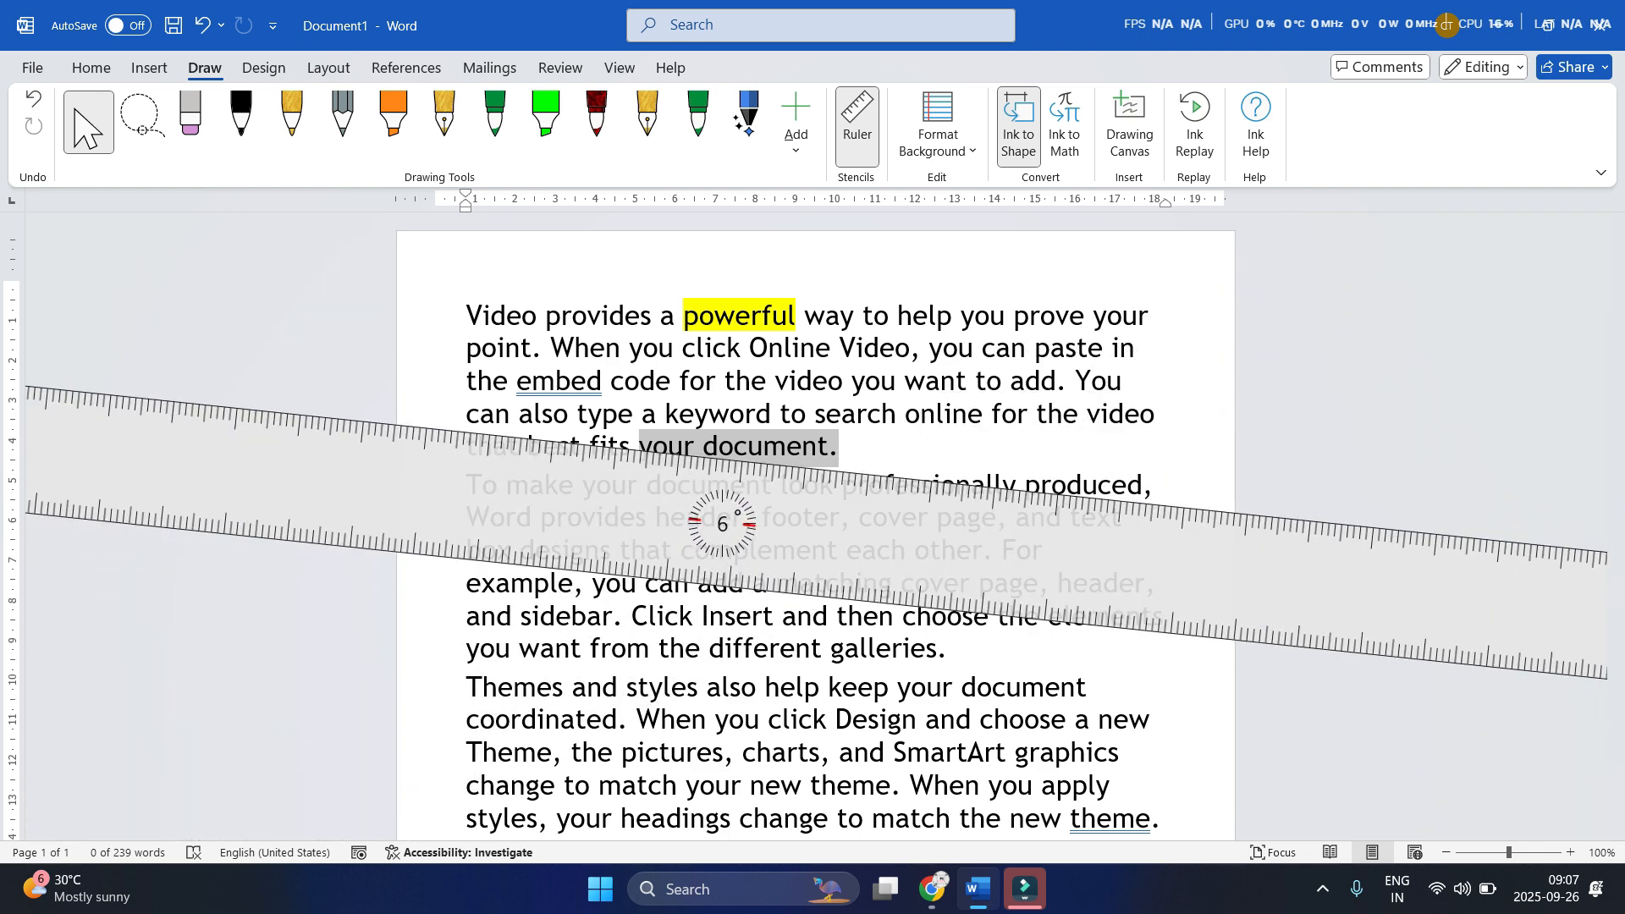
scroll(717, 534, "down", 13)
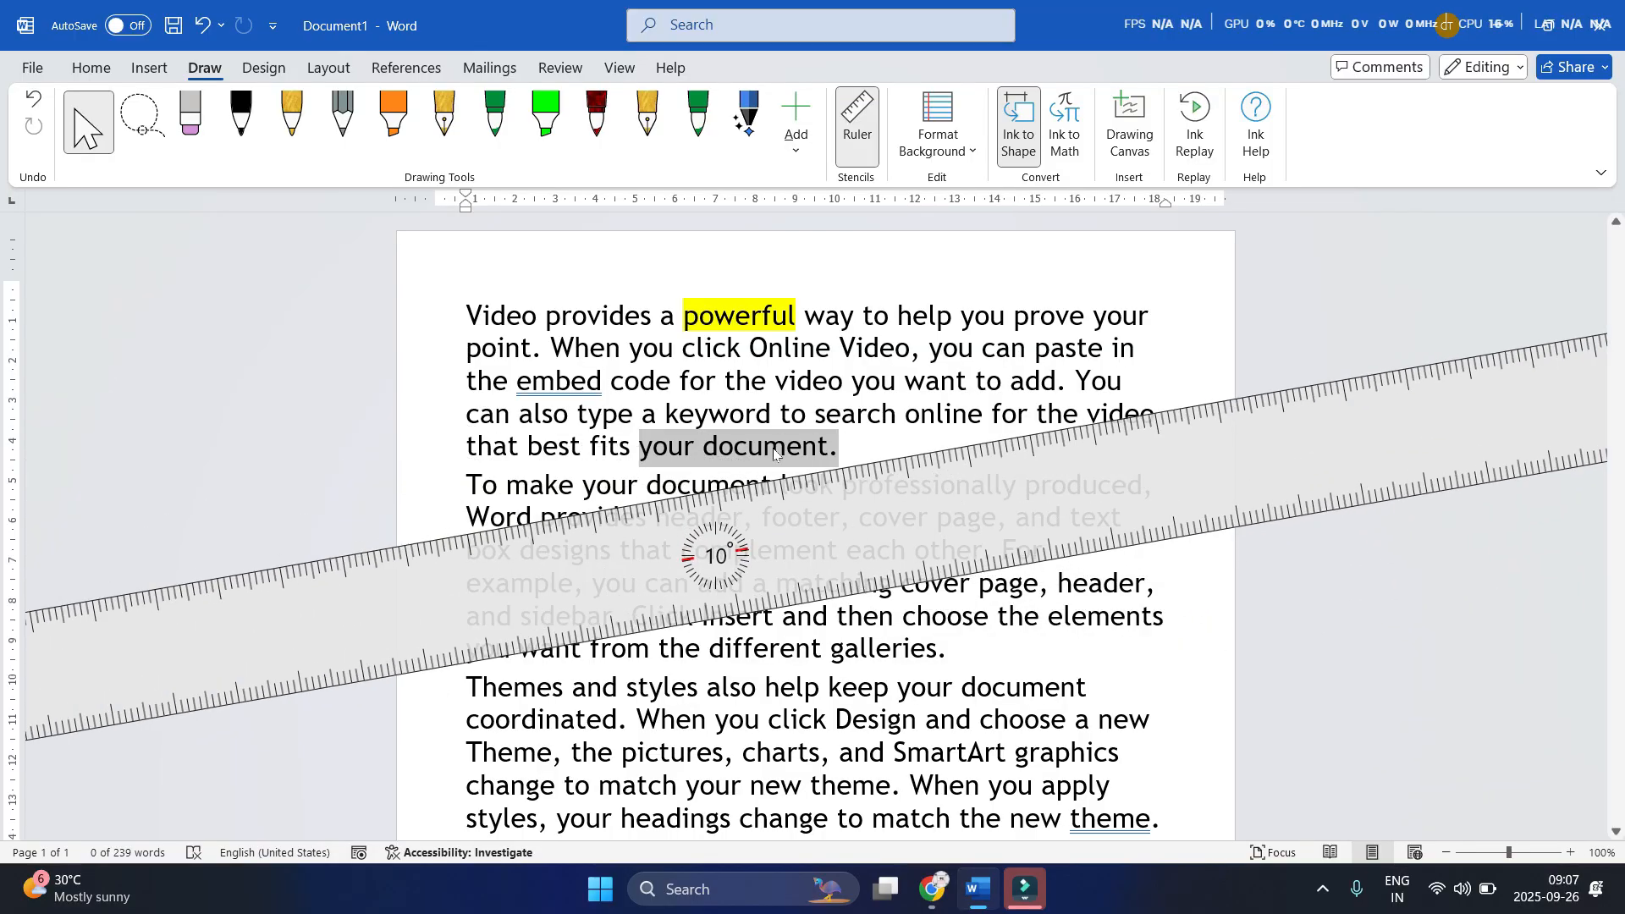
left_click(855, 157)
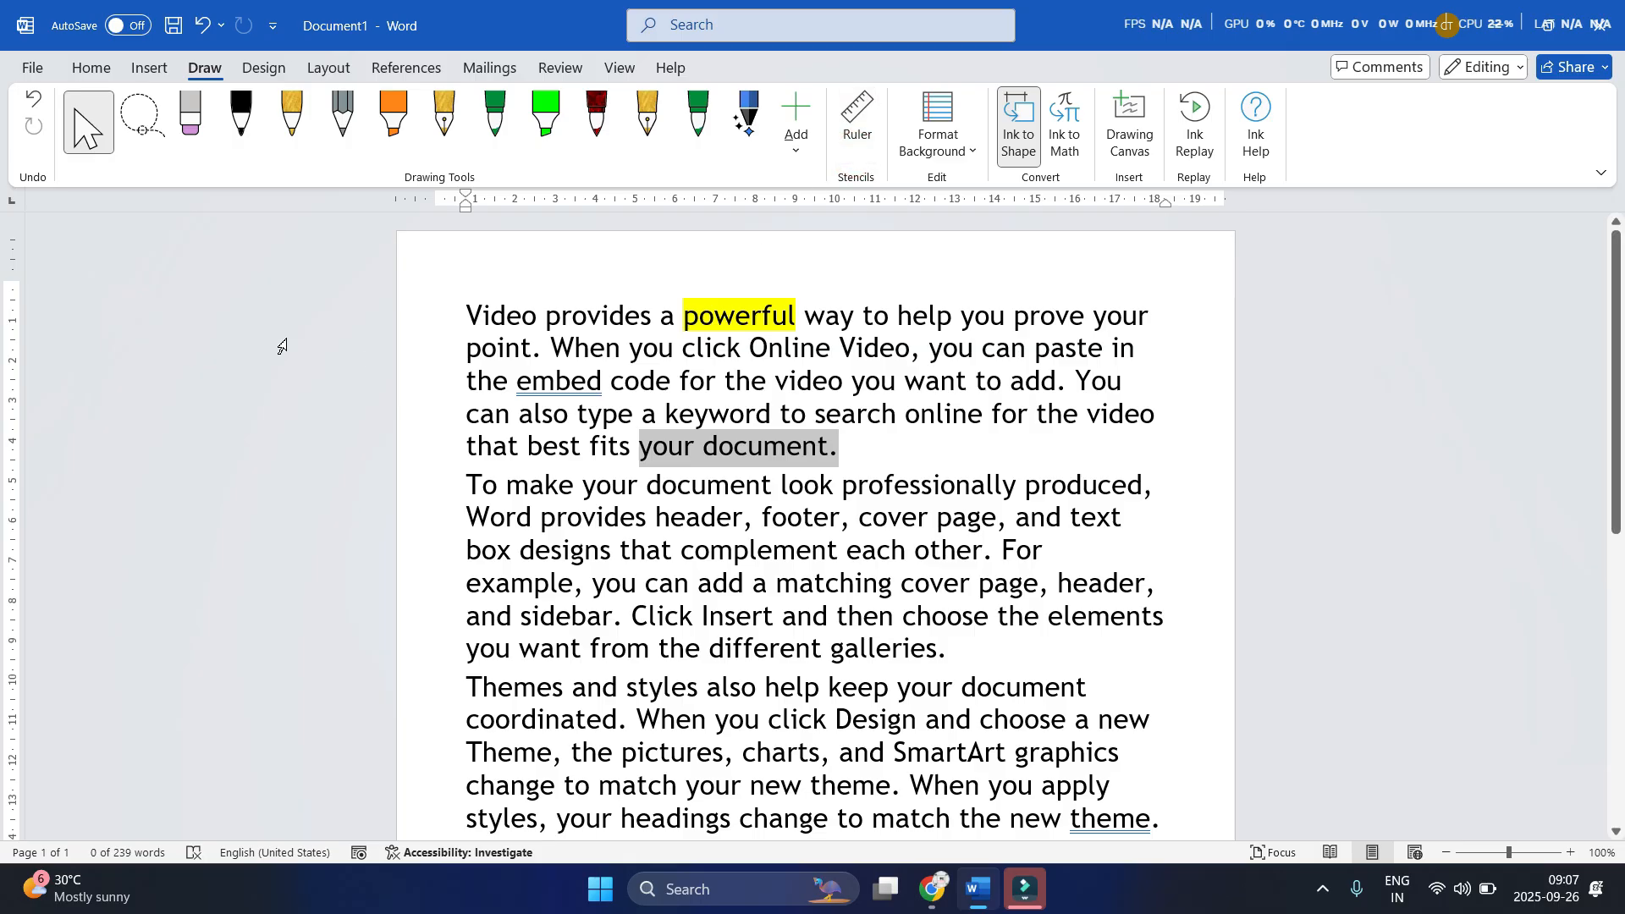
Draw two thick gold strokes forming a large V from the first paragraph down to the end of the second
left_click_drag(463, 431, 733, 627)
left_click_drag(773, 387, 719, 656)
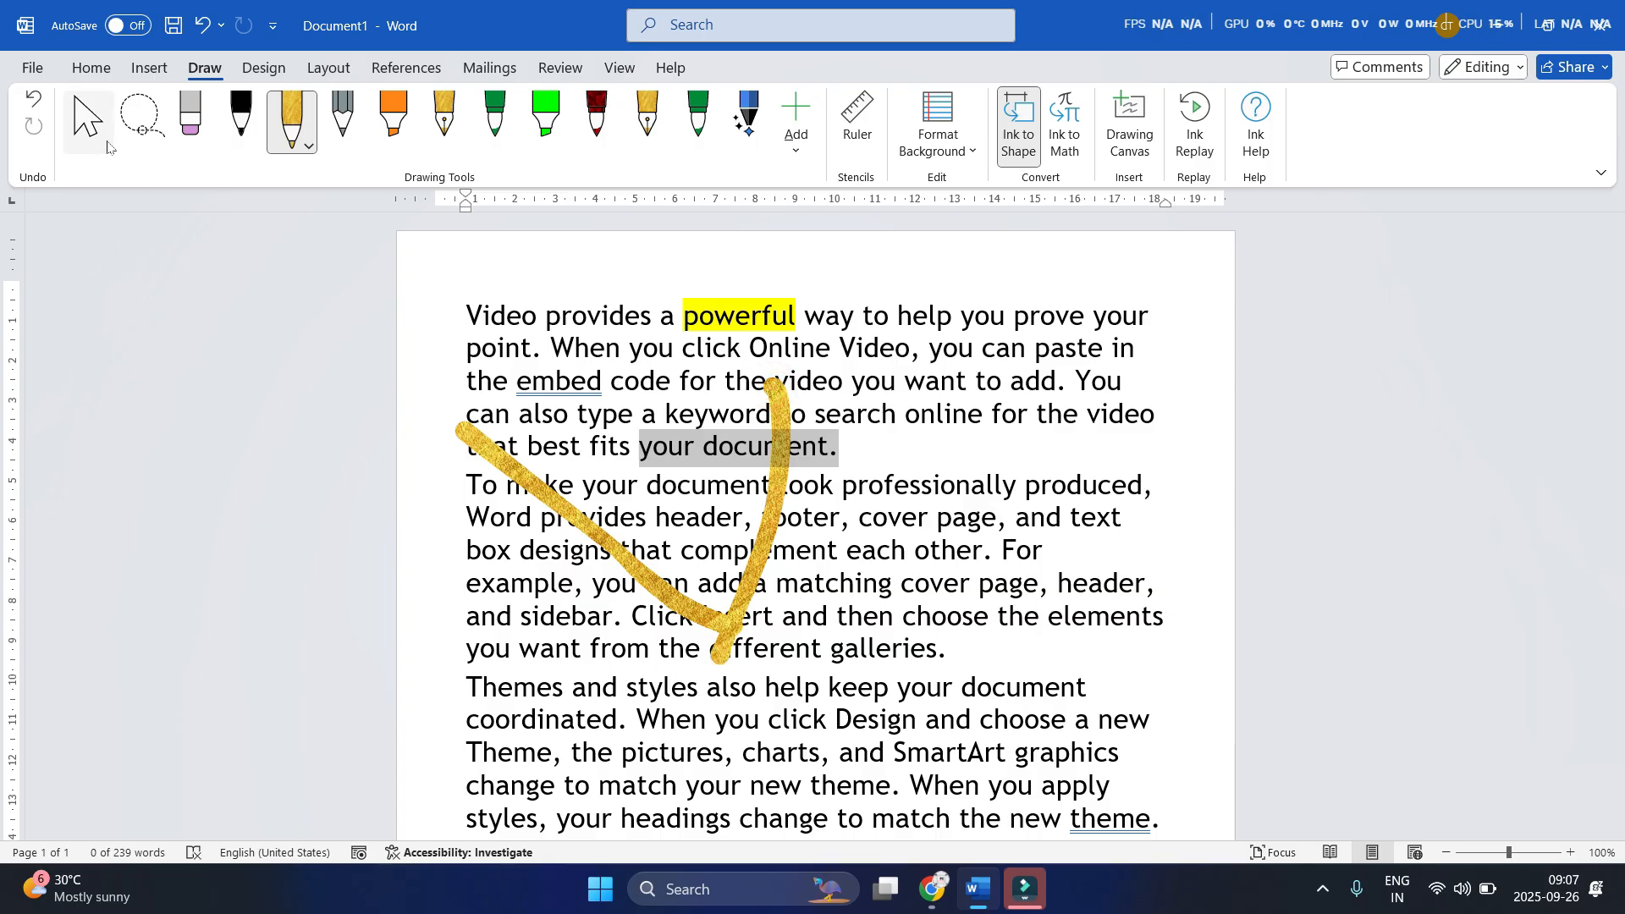
Select both gold V strokes with the Lasso tool and undo the last action
left_click(91, 137)
left_click_drag(441, 387, 766, 719)
left_click(78, 134)
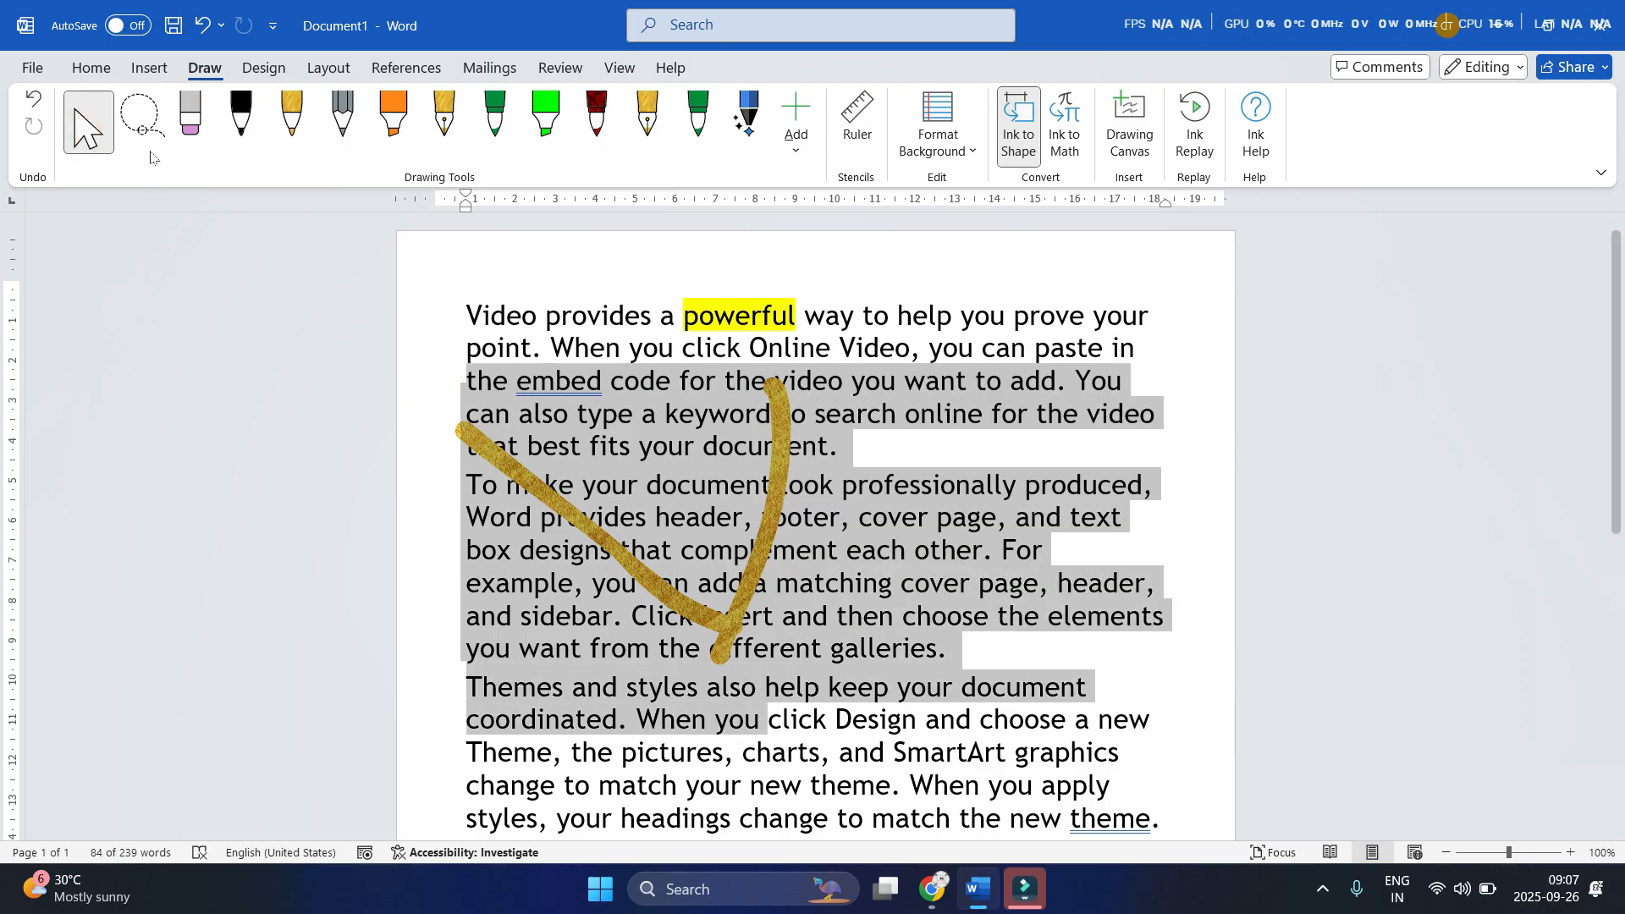
left_click(140, 121)
mouse_move(512, 355)
left_mouse_down()
mouse_move(355, 483)
mouse_move(783, 735)
mouse_move(852, 393)
mouse_move(793, 364)
left_mouse_up()
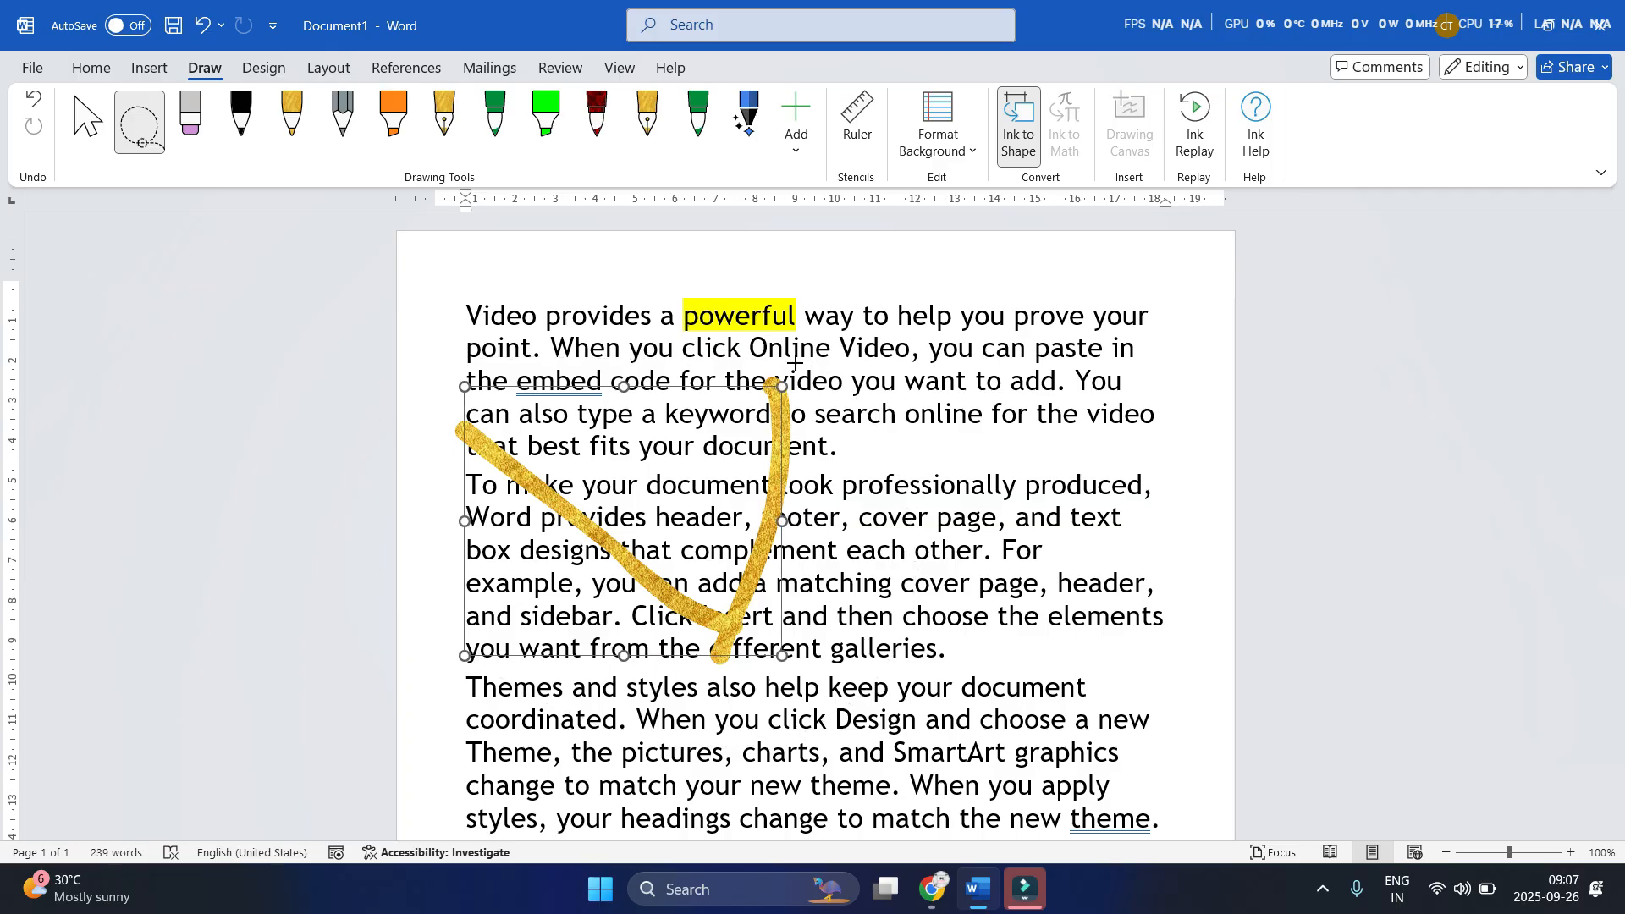
key("ctrl+z")
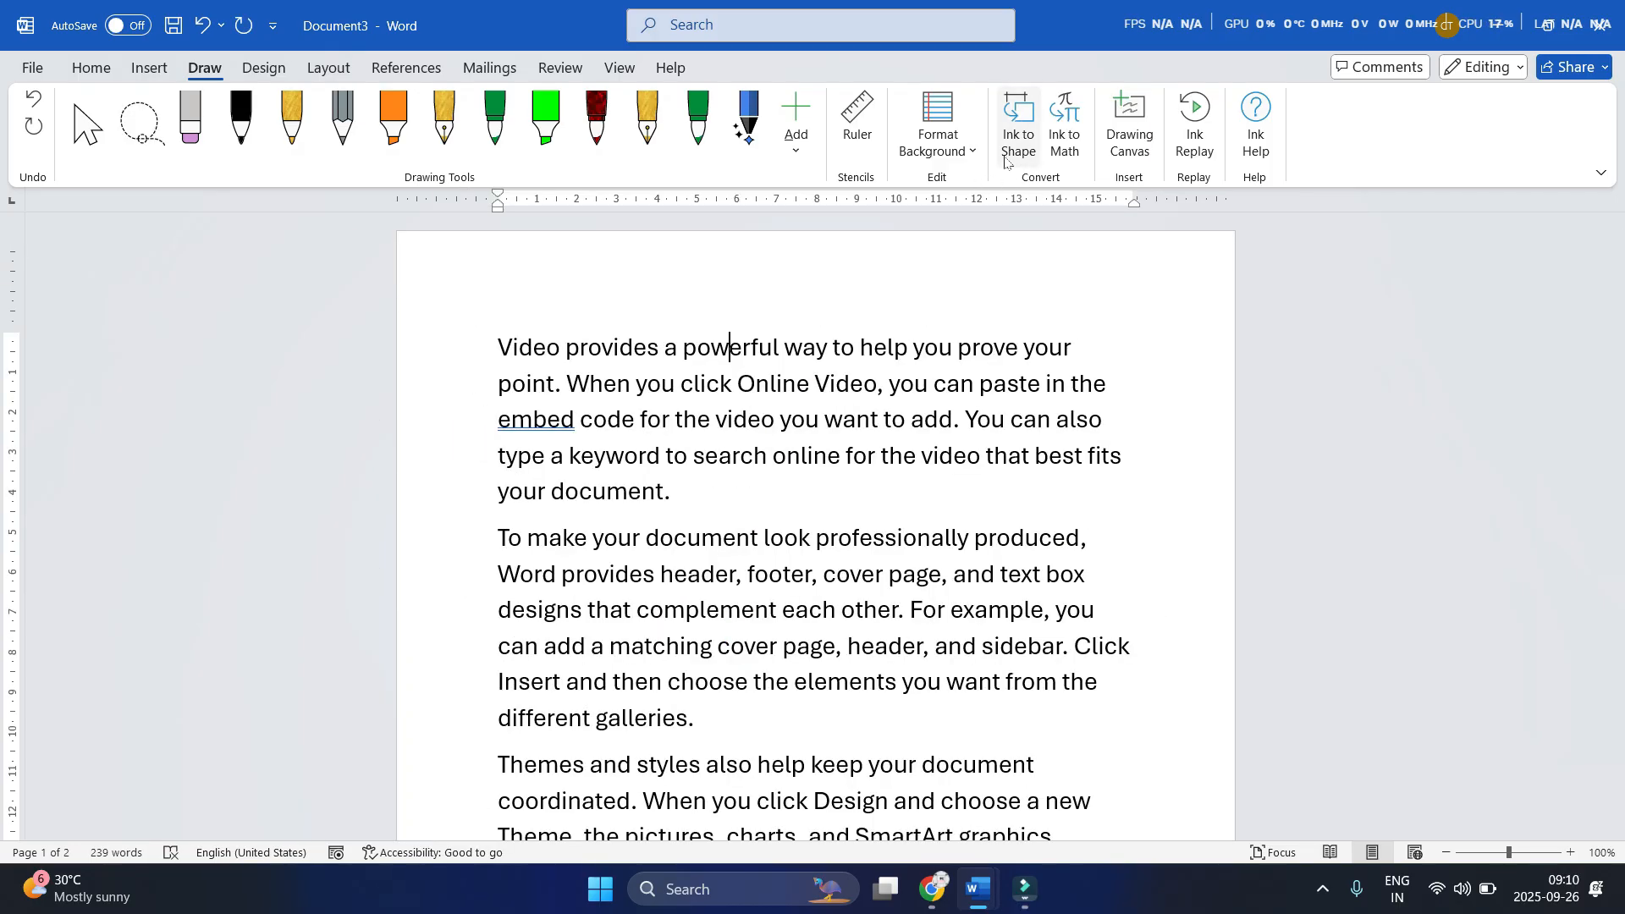
With Ink to Shape on, draw a large circle over the first paragraph and a closed freeform outline over the second
left_click(1015, 140)
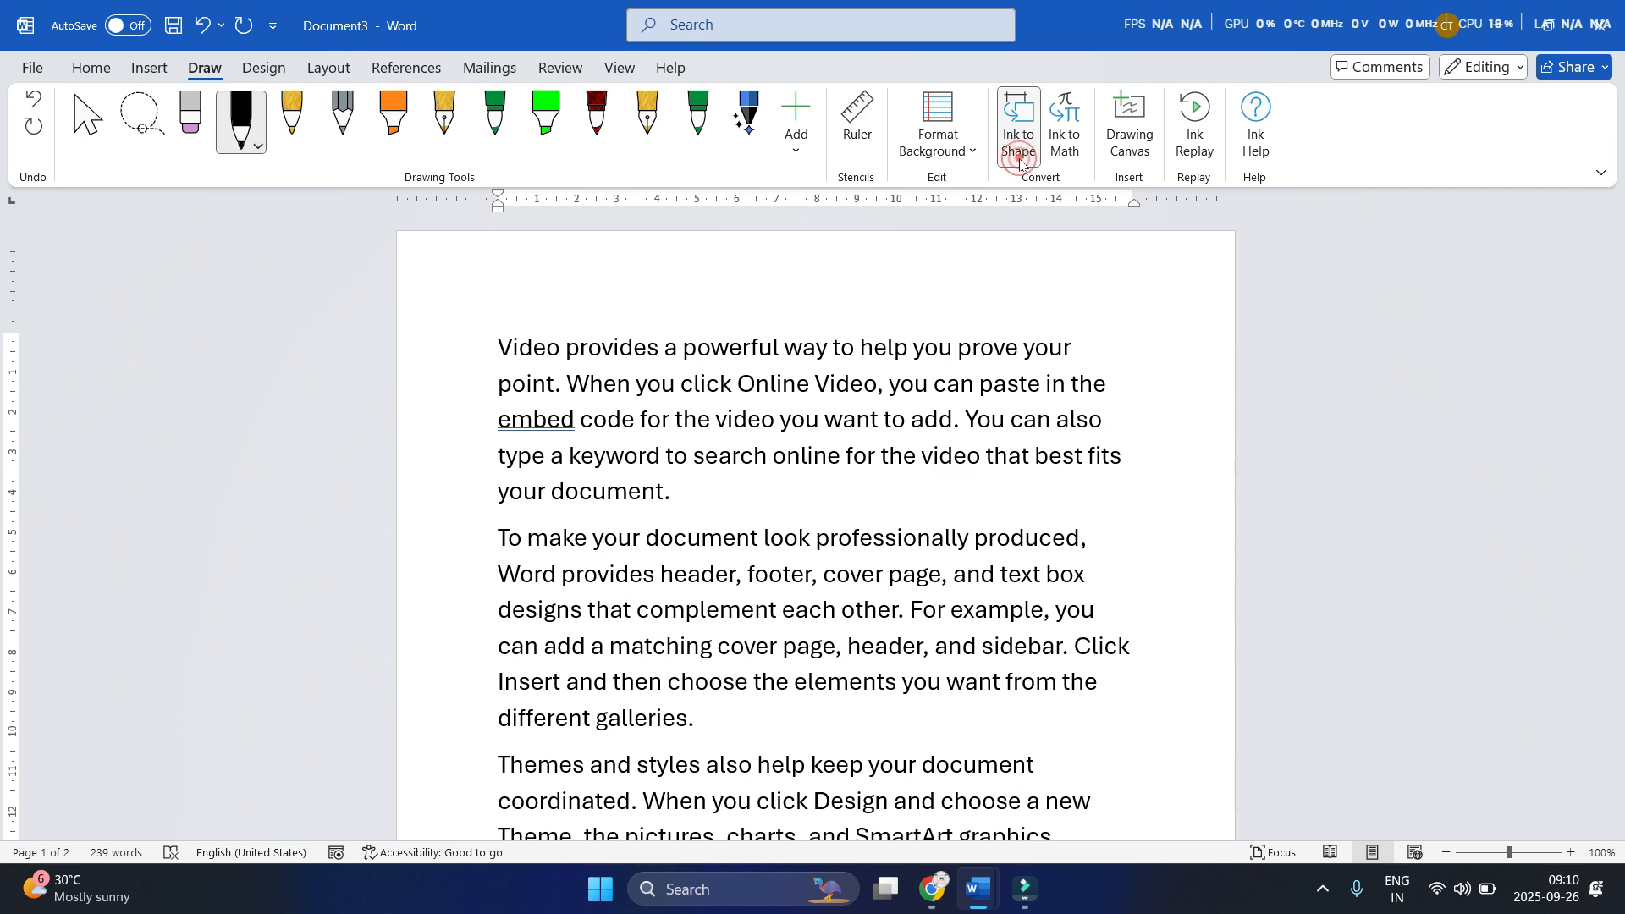
mouse_move(748, 267)
left_mouse_down()
mouse_move(666, 385)
mouse_move(761, 529)
mouse_move(986, 377)
mouse_move(878, 263)
mouse_move(735, 268)
left_mouse_up()
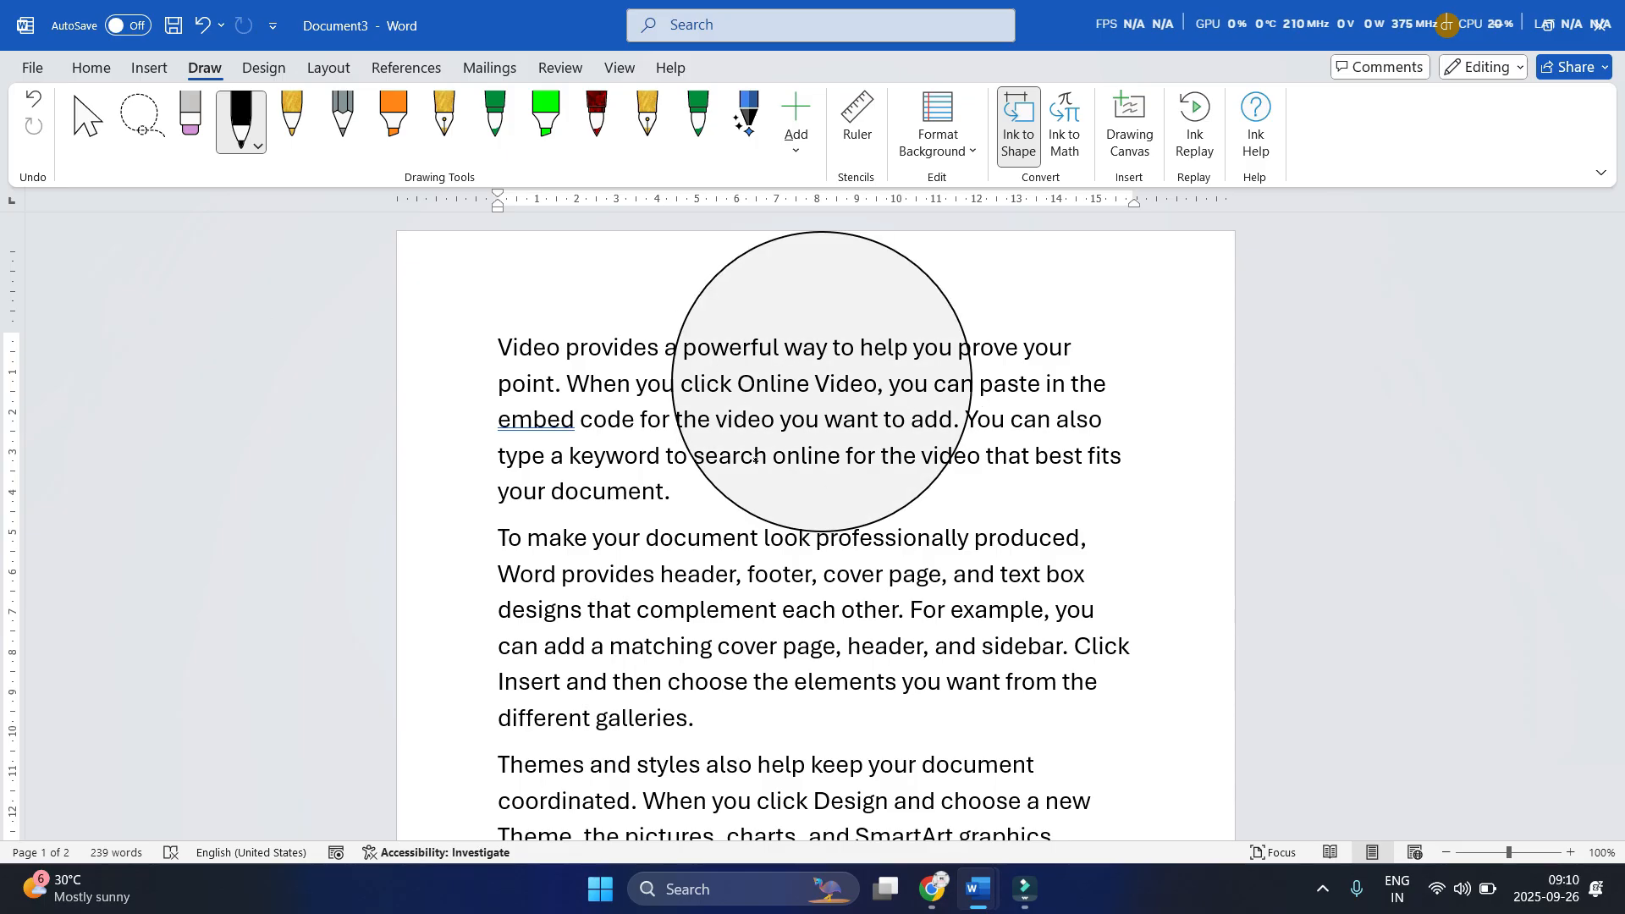
left_click_drag(747, 554, 723, 648)
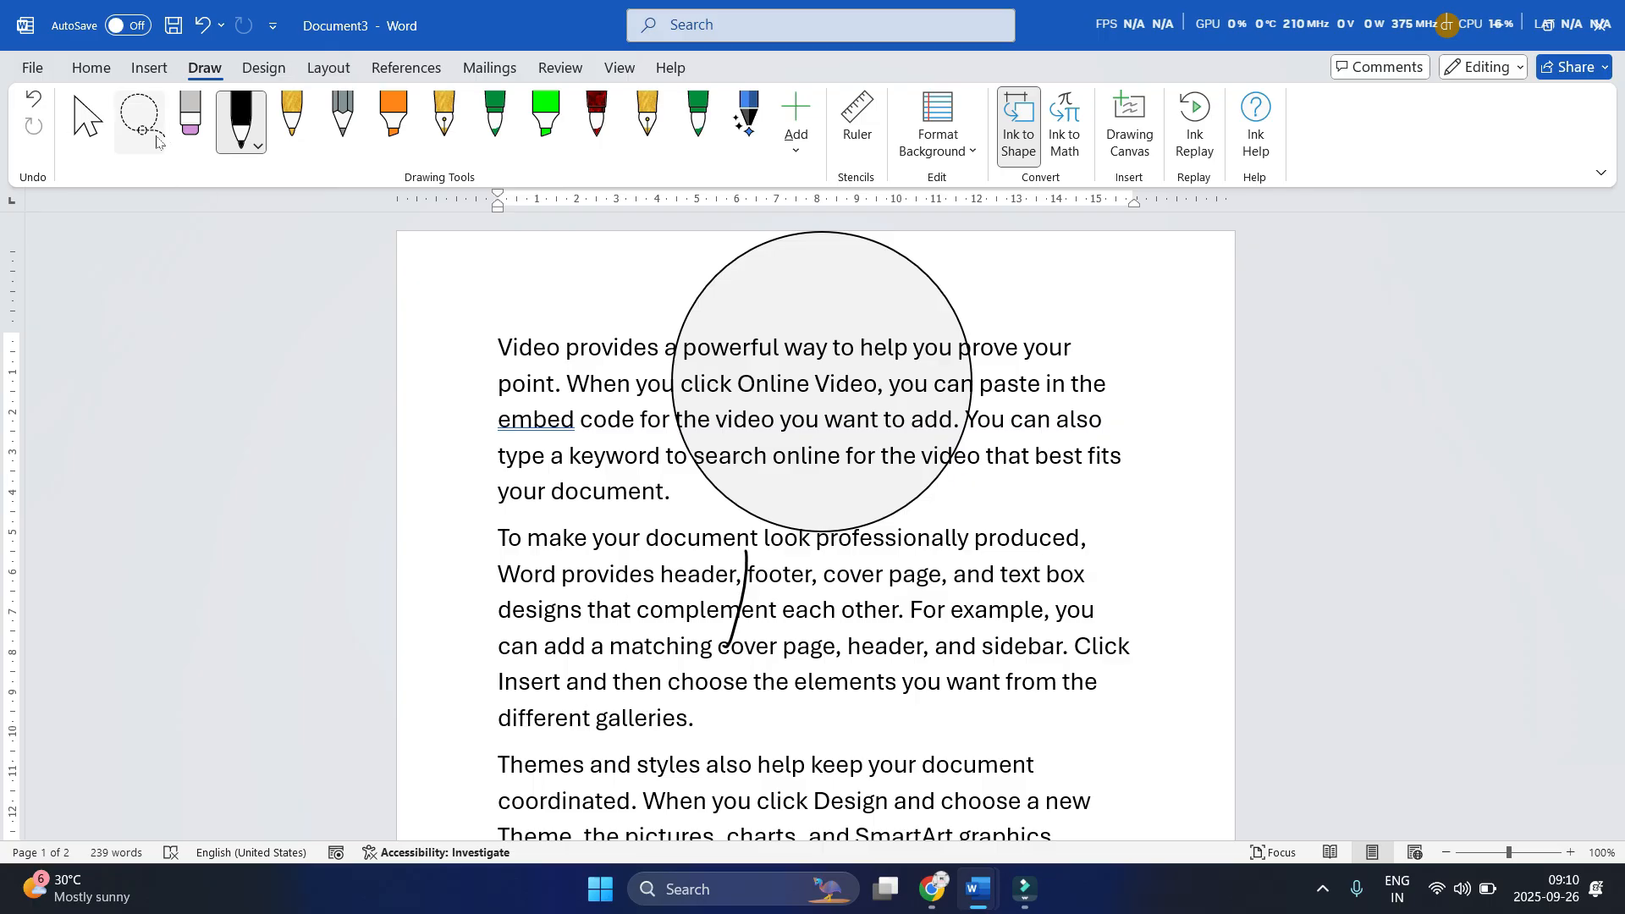
left_click(38, 107)
mouse_move(571, 521)
left_mouse_down()
mouse_move(543, 640)
mouse_move(563, 741)
mouse_move(686, 750)
mouse_move(816, 676)
left_mouse_up()
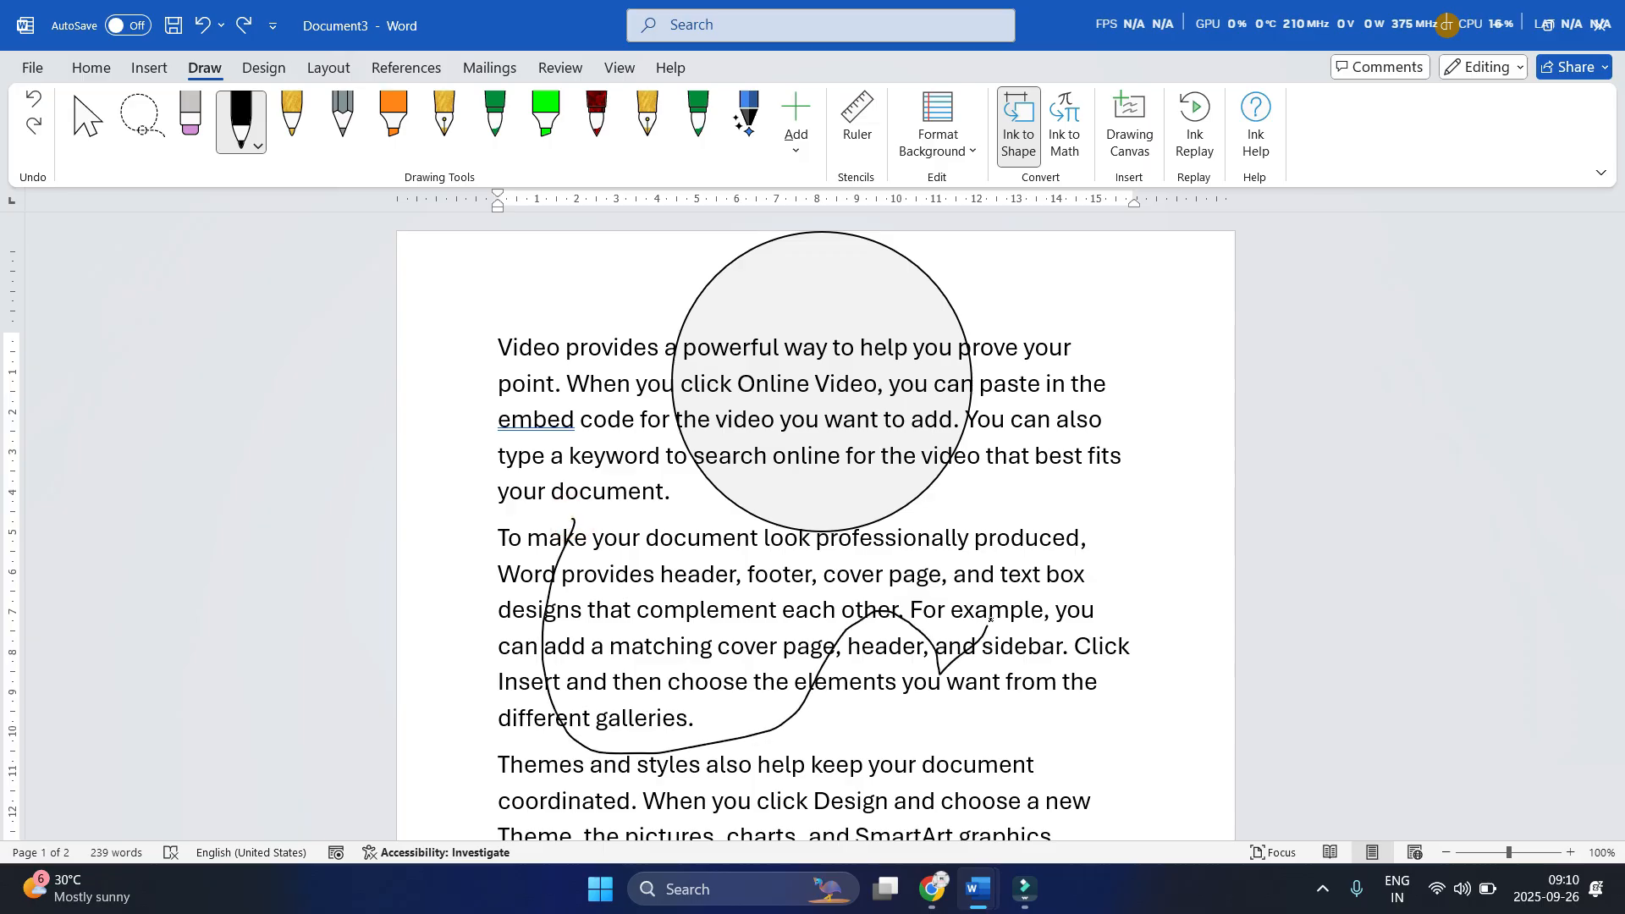
left_click_drag(924, 577, 727, 594)
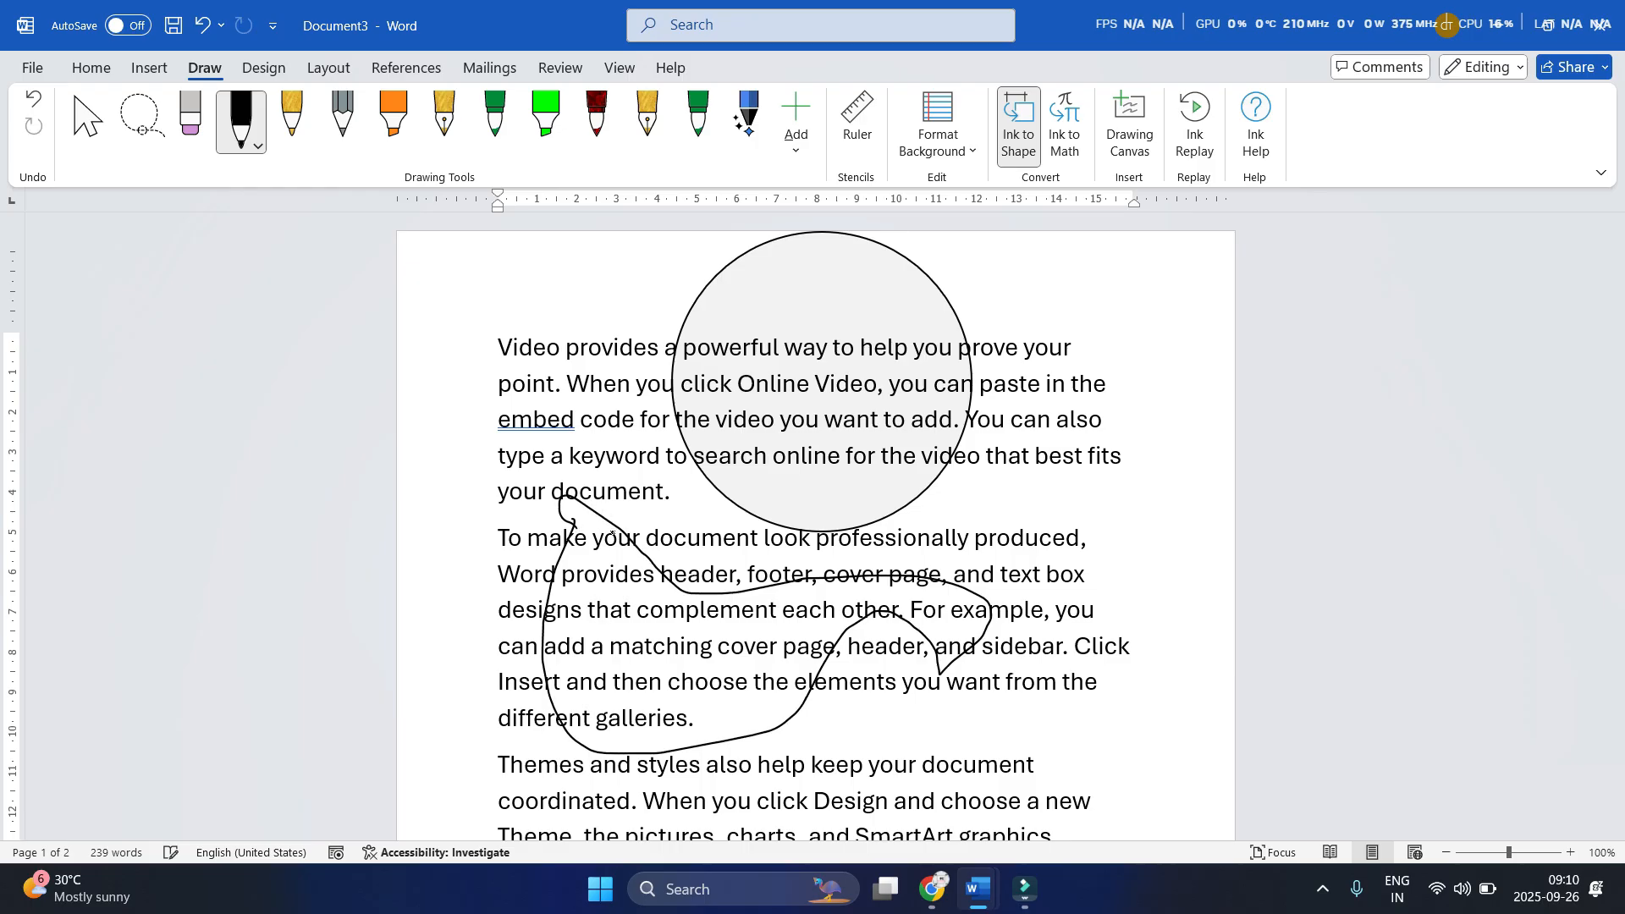
Select the freeform outline, move it over the second paragraph and shrink it to a small shape
left_click(95, 150)
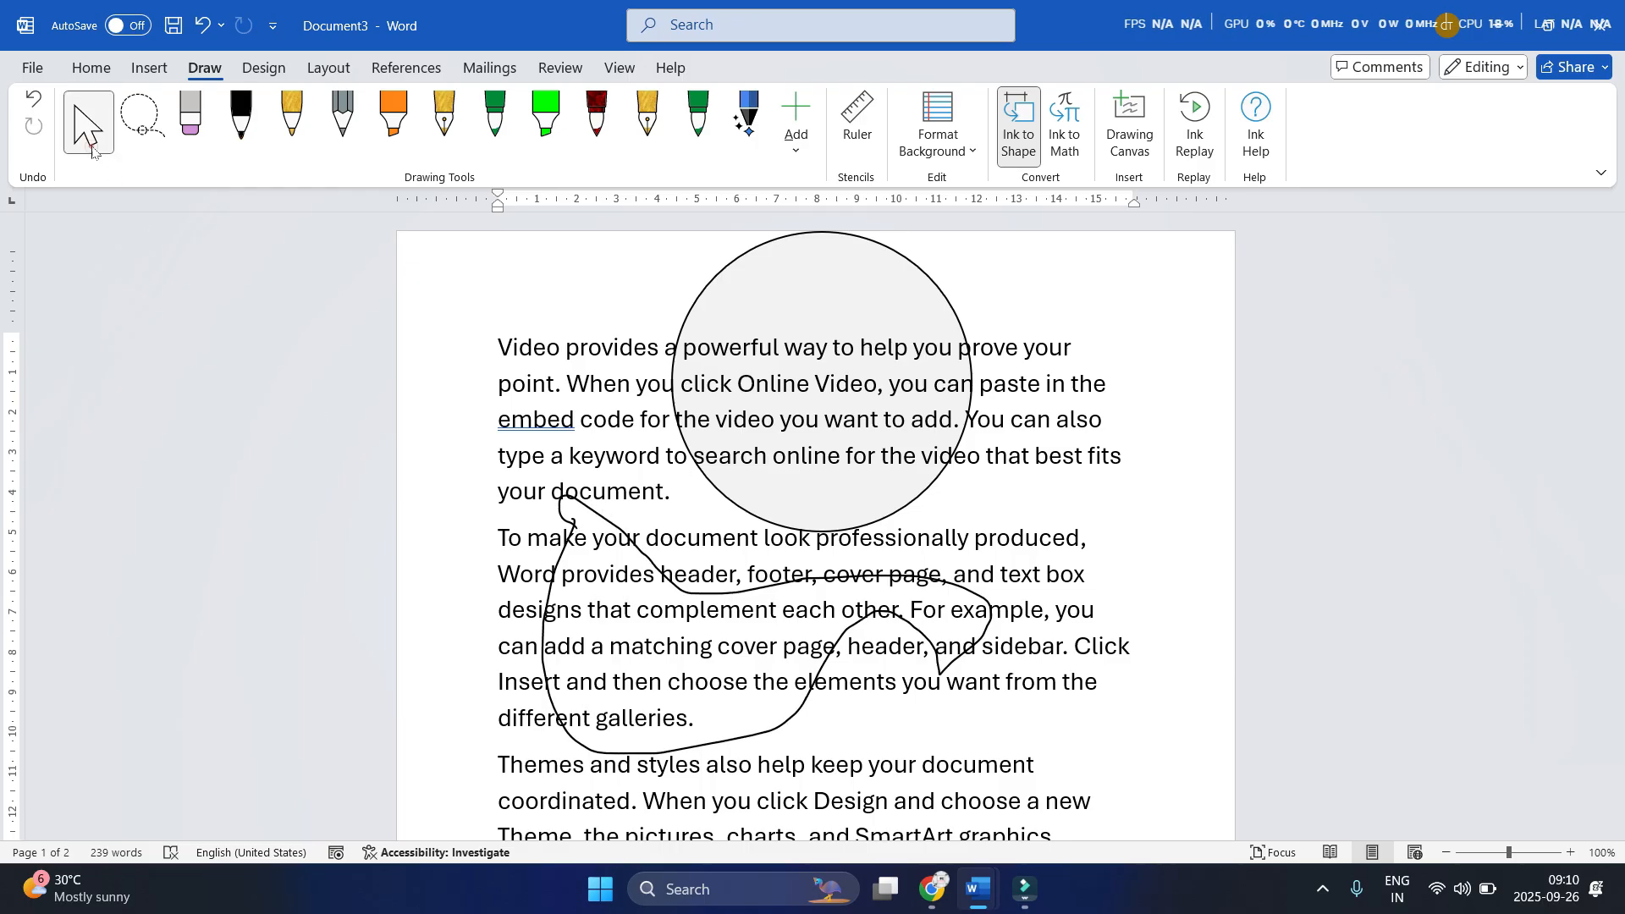
left_click(826, 467)
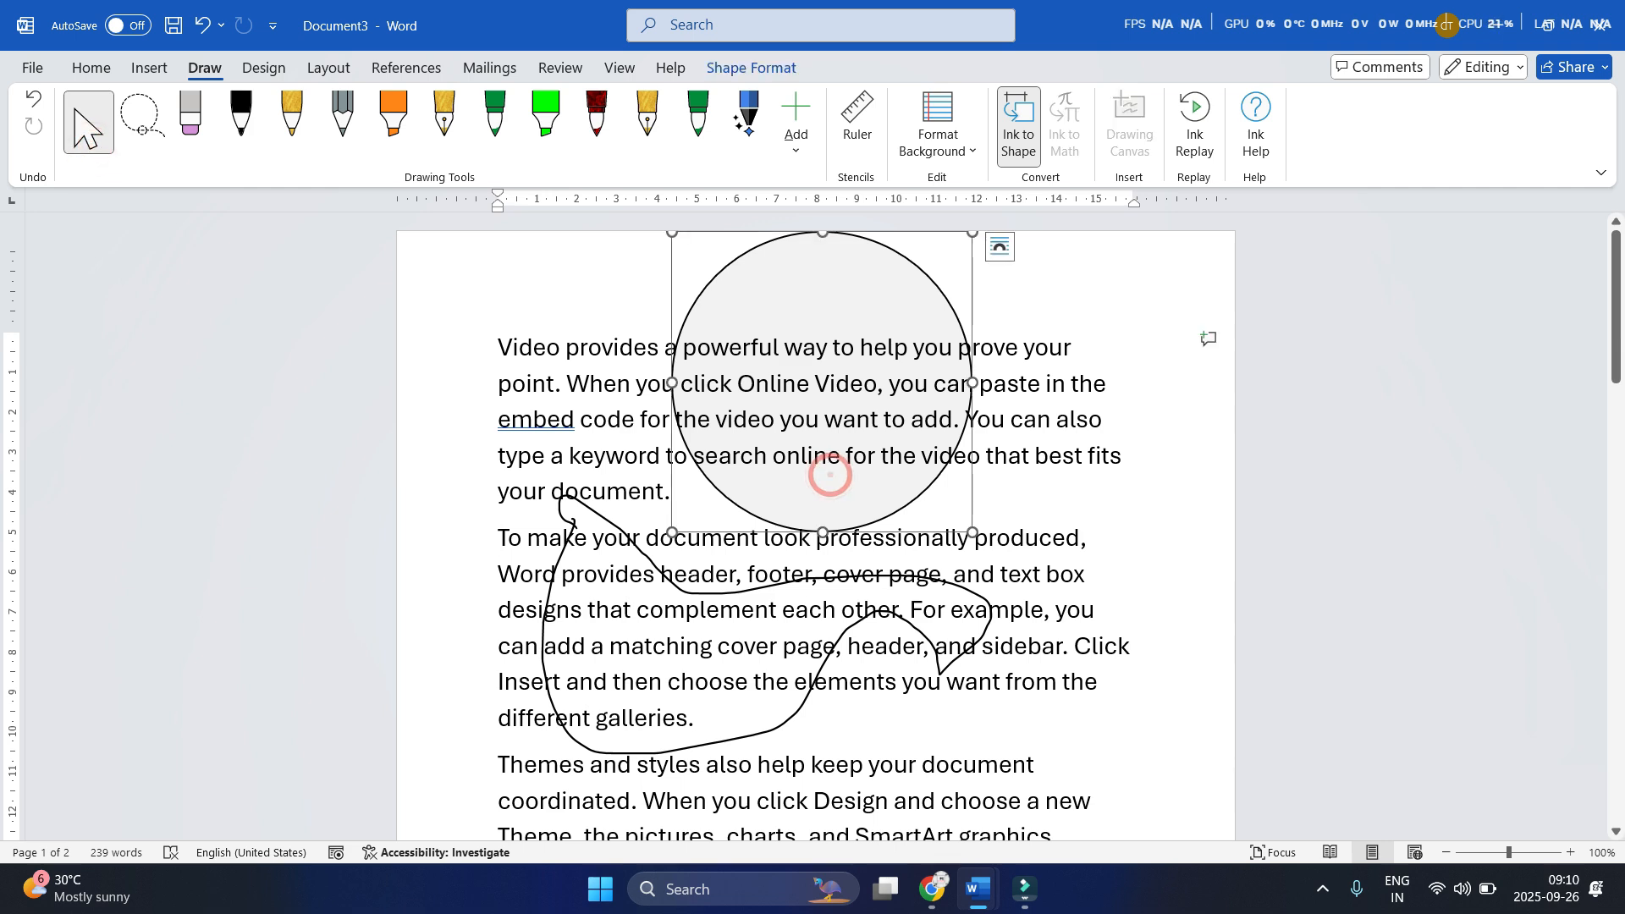
left_click(863, 622)
mouse_move(863, 622)
left_mouse_down()
mouse_move(925, 666)
mouse_move(977, 671)
left_mouse_up()
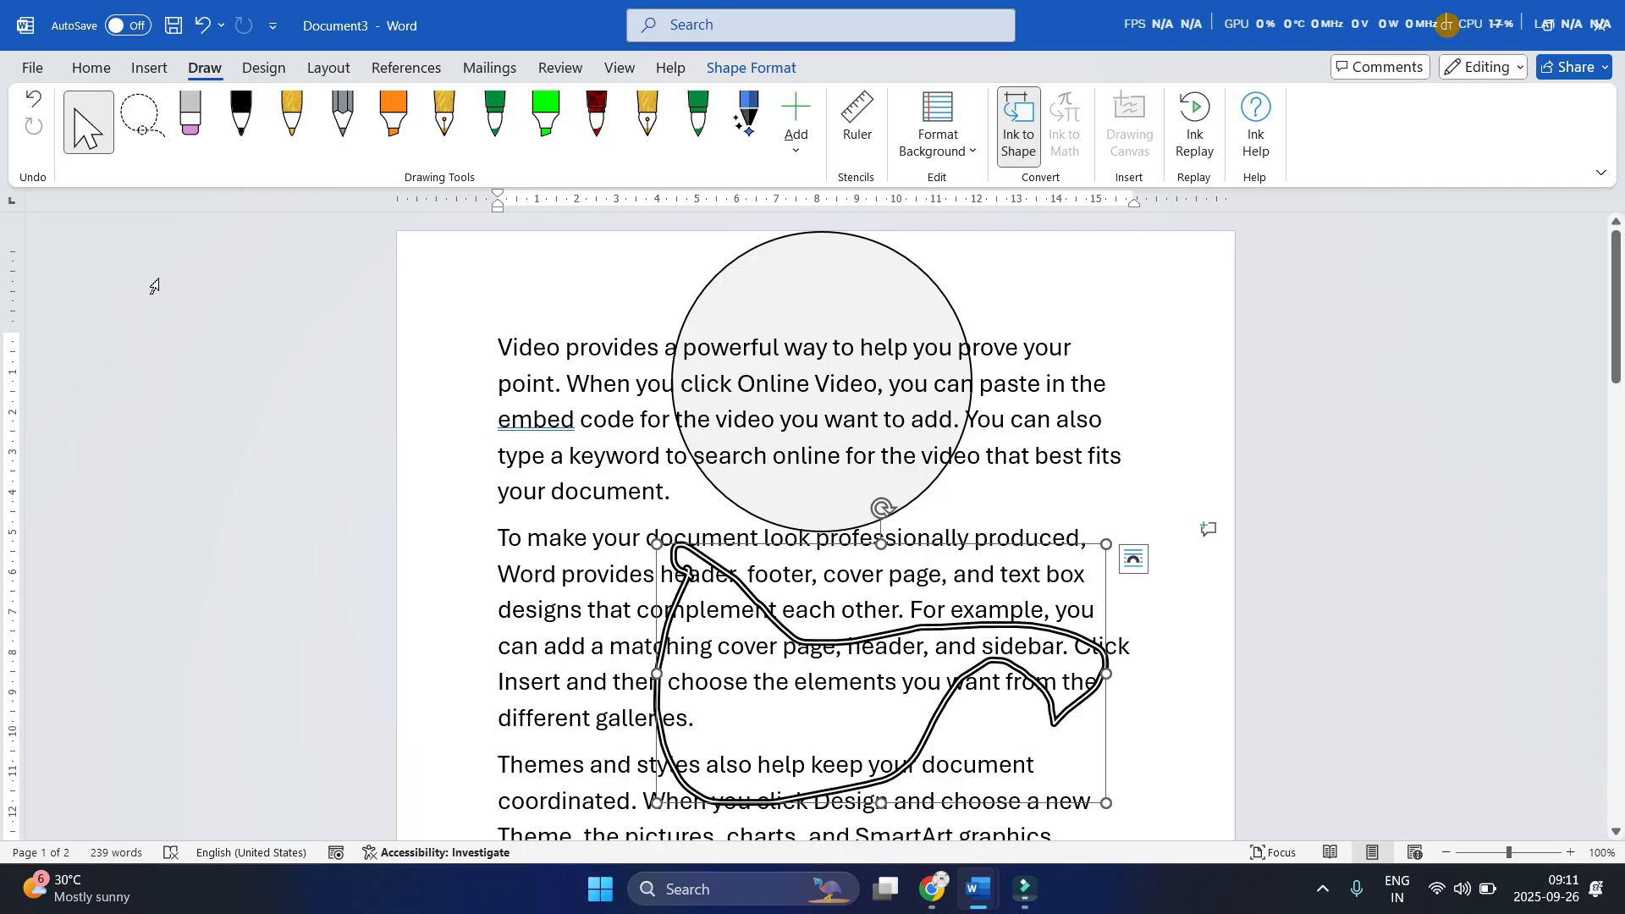
left_click(85, 131)
mouse_move(855, 656)
left_mouse_down()
mouse_move(613, 503)
mouse_move(843, 650)
left_mouse_up()
mouse_move(983, 766)
left_mouse_down()
mouse_move(660, 618)
mouse_move(677, 646)
left_mouse_up()
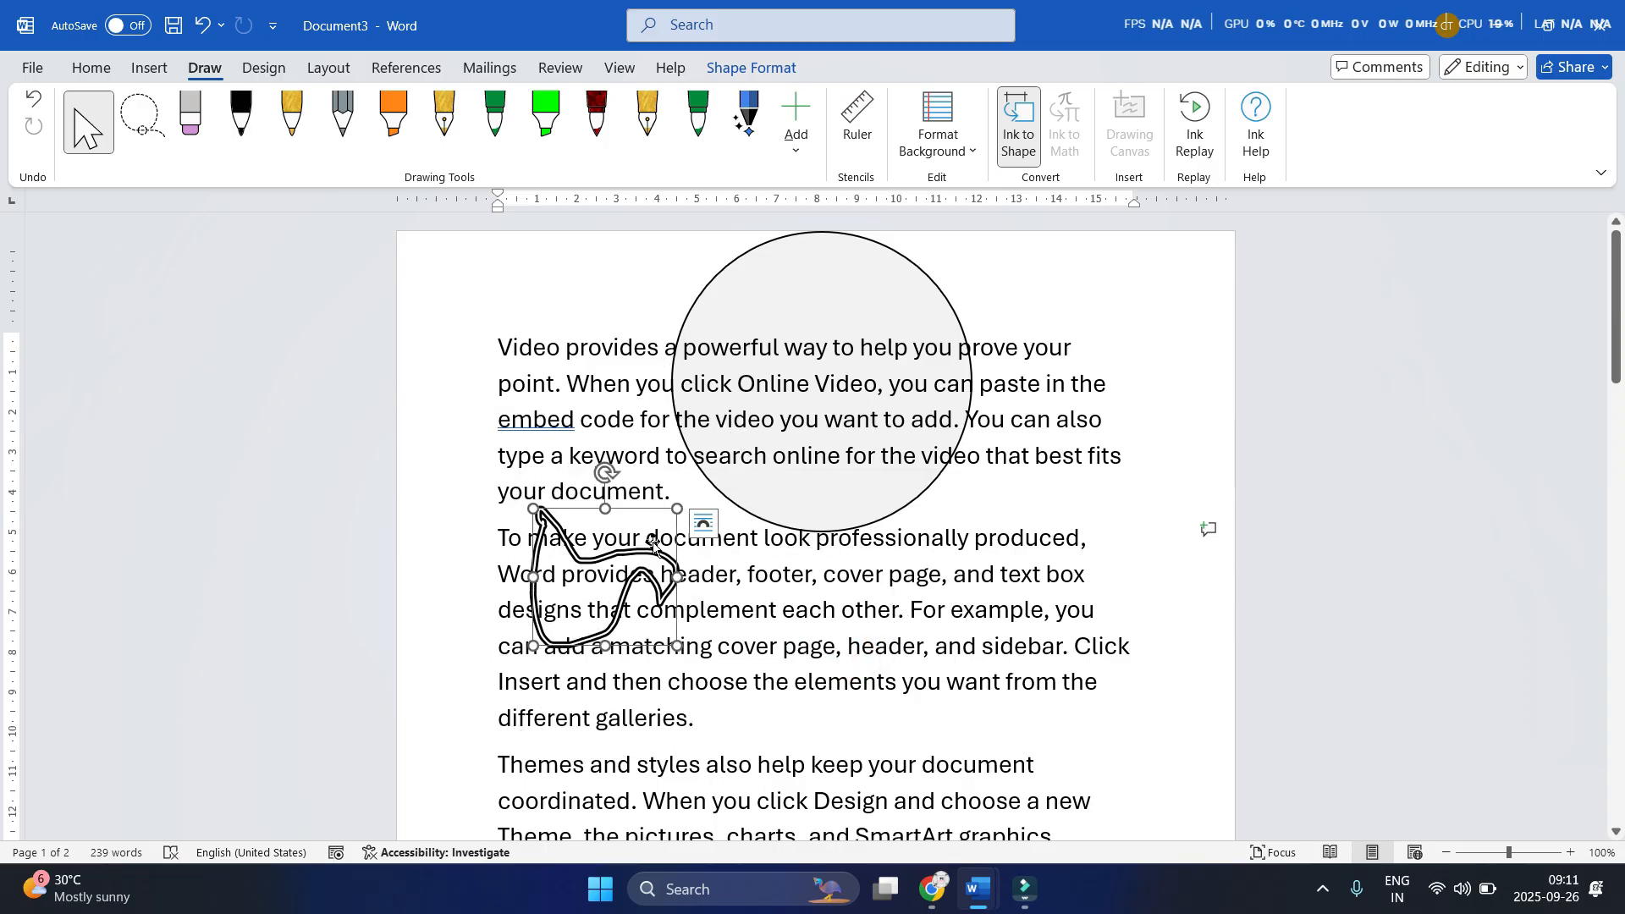
Delete the freeform shape and the large circle from the page
key("Delete")
left_click(806, 485)
key("Delete")
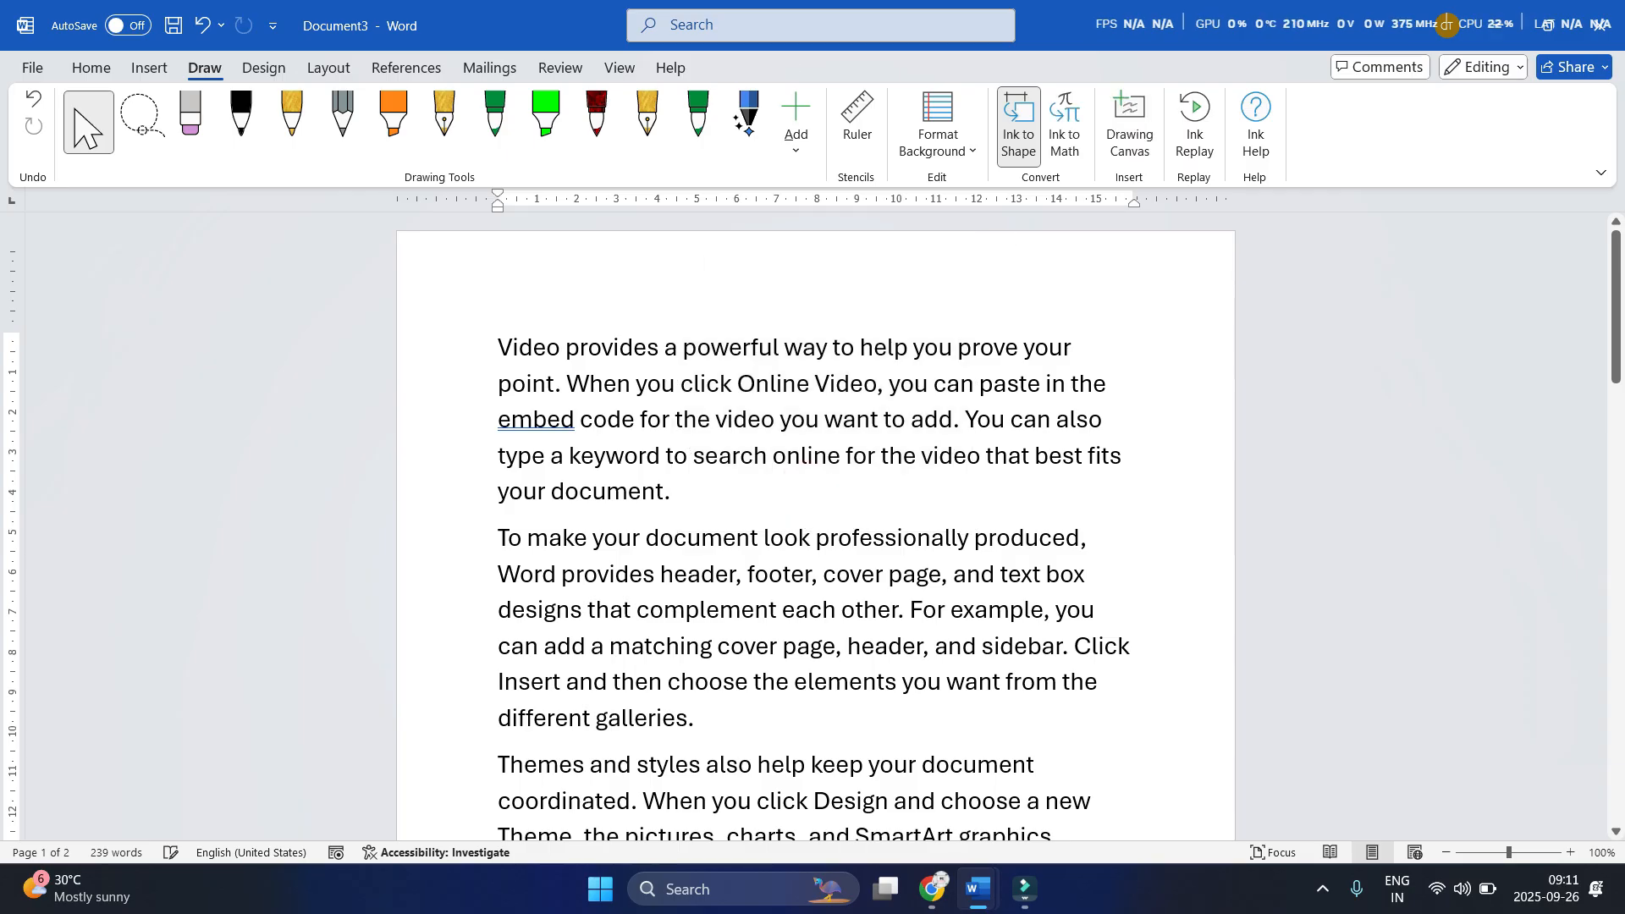
Start Ink to Math and handwrite x² in the math writing area
left_click(1059, 140)
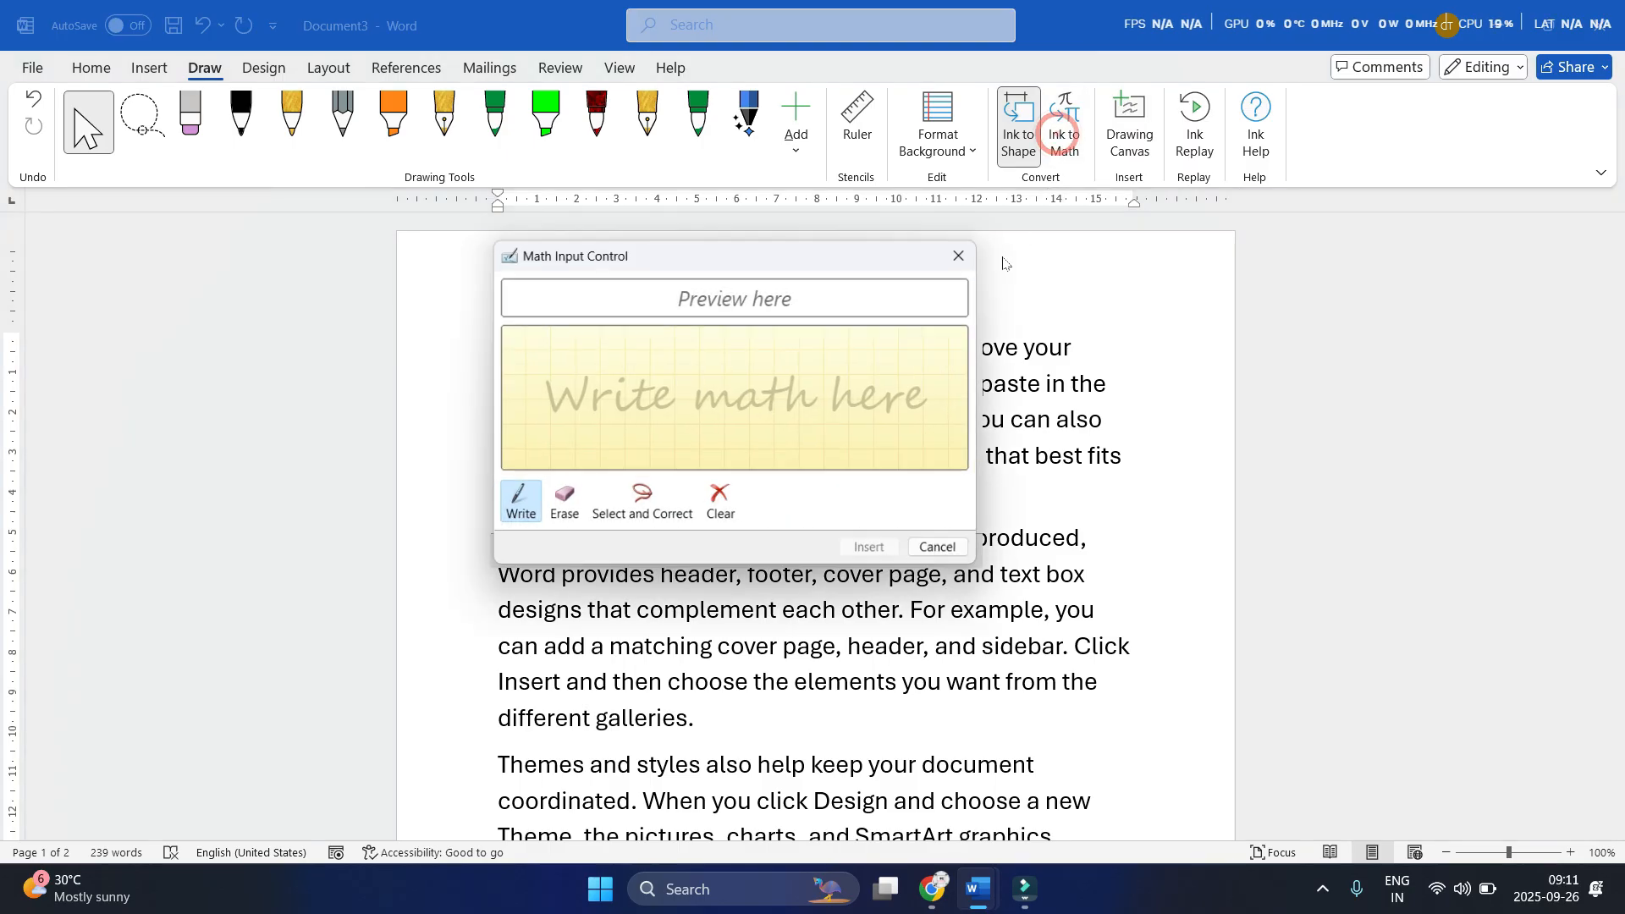
left_click_drag(798, 253, 856, 246)
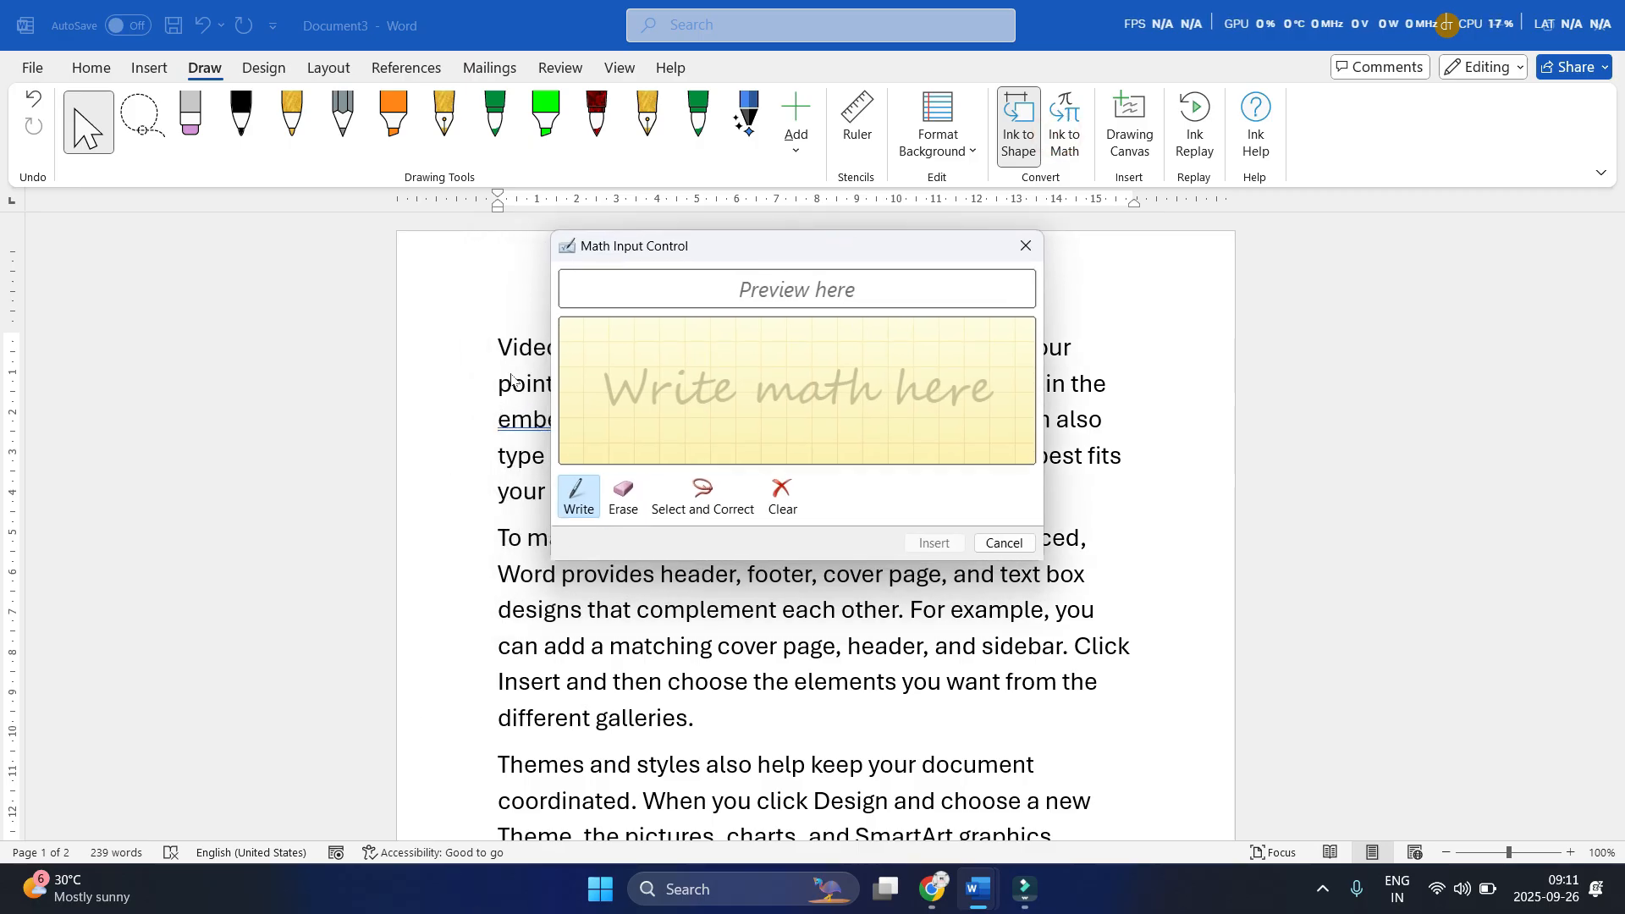
mouse_move(573, 346)
left_mouse_down()
mouse_move(569, 386)
mouse_move(604, 398)
left_mouse_up()
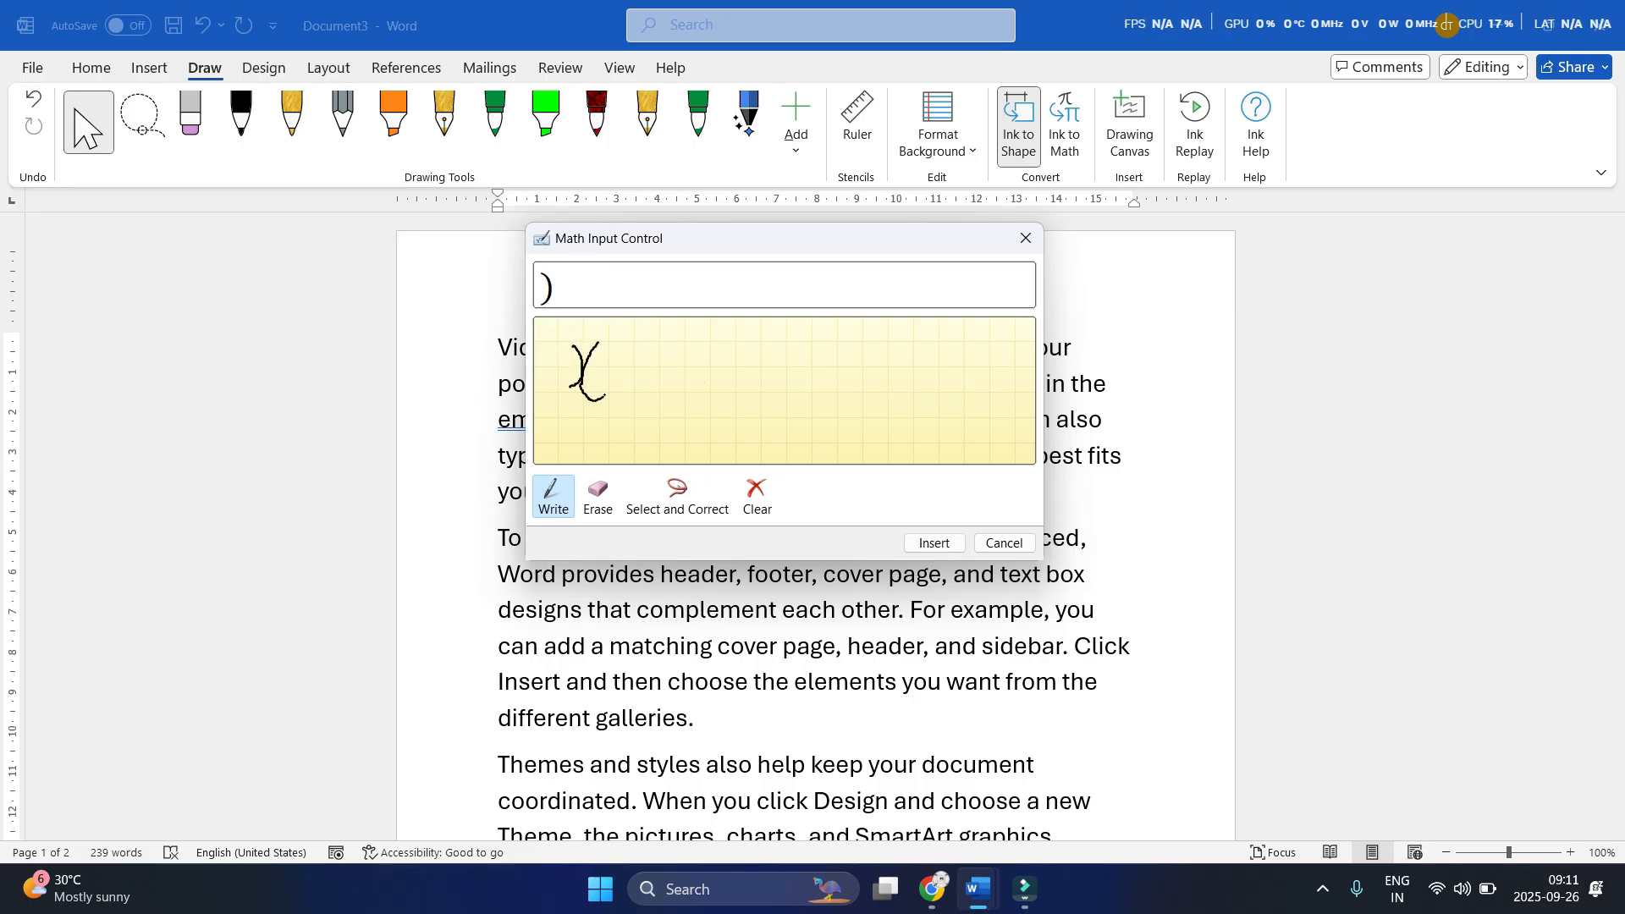
left_click_drag(595, 324, 606, 364)
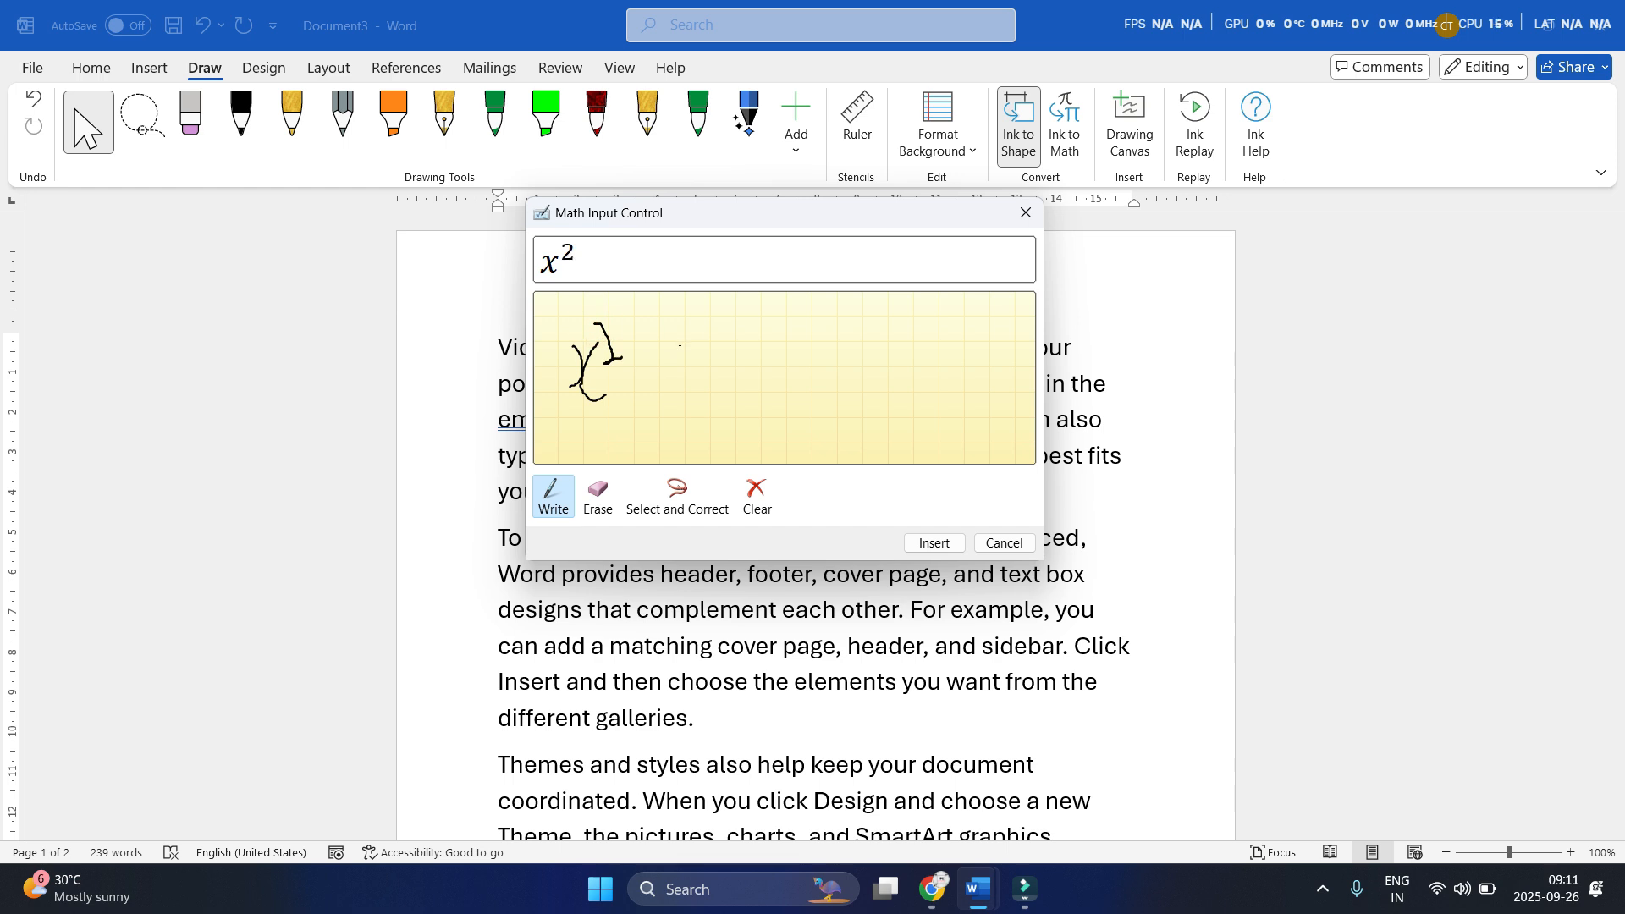
left_click_drag(669, 414, 669, 427)
left_click_drag(707, 372, 656, 379)
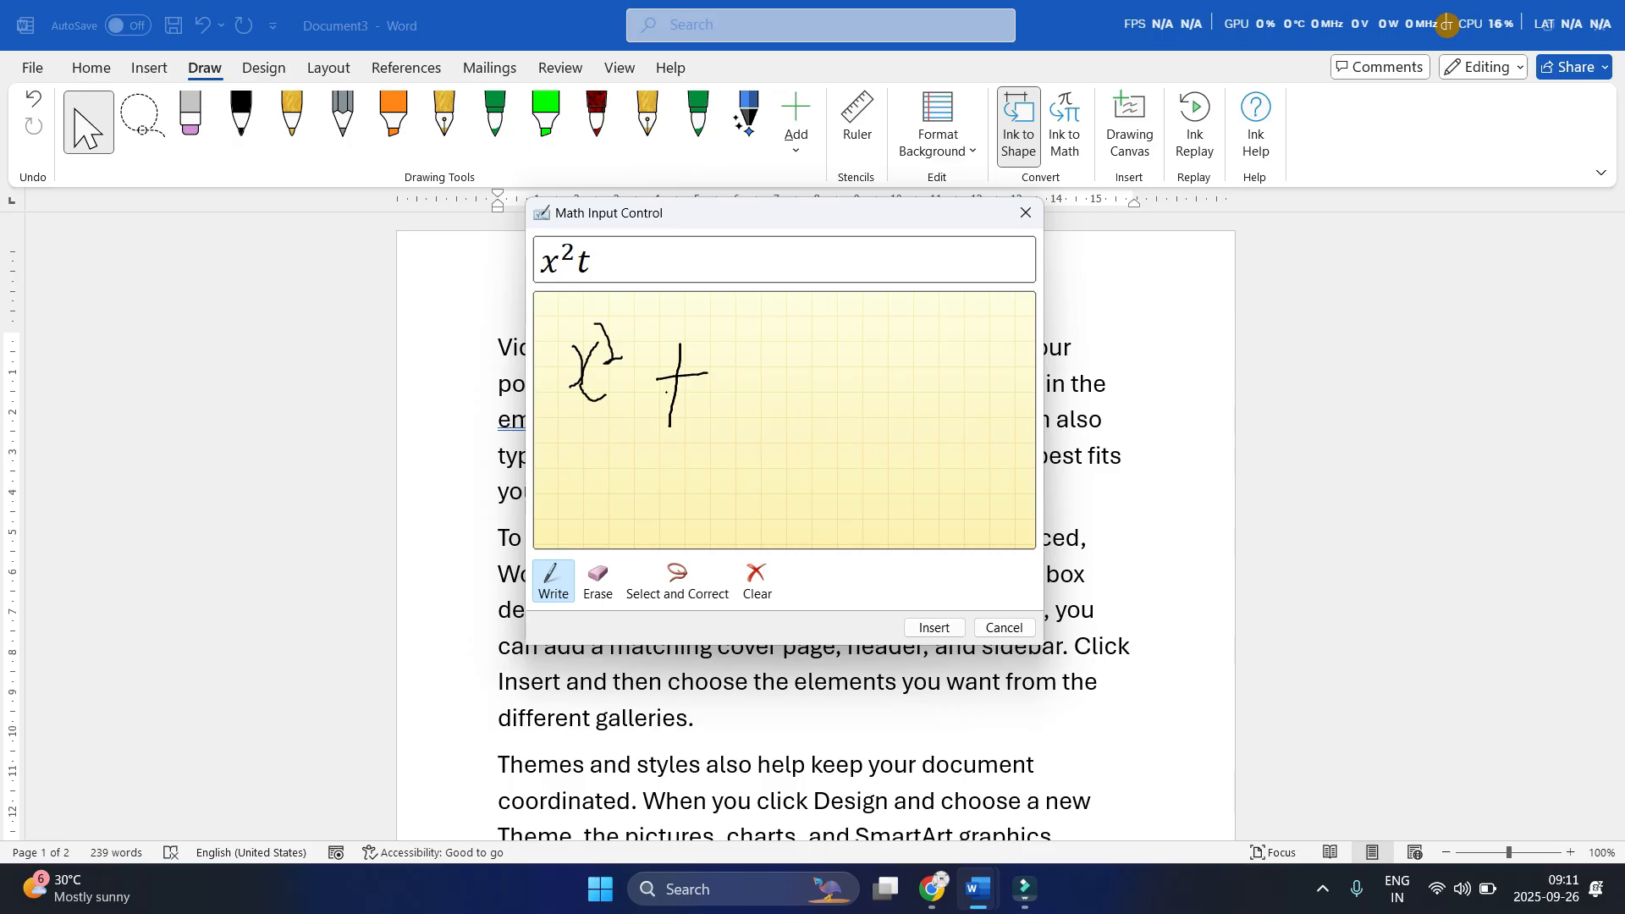
left_click(597, 580)
left_click_drag(666, 340, 670, 406)
left_click(553, 582)
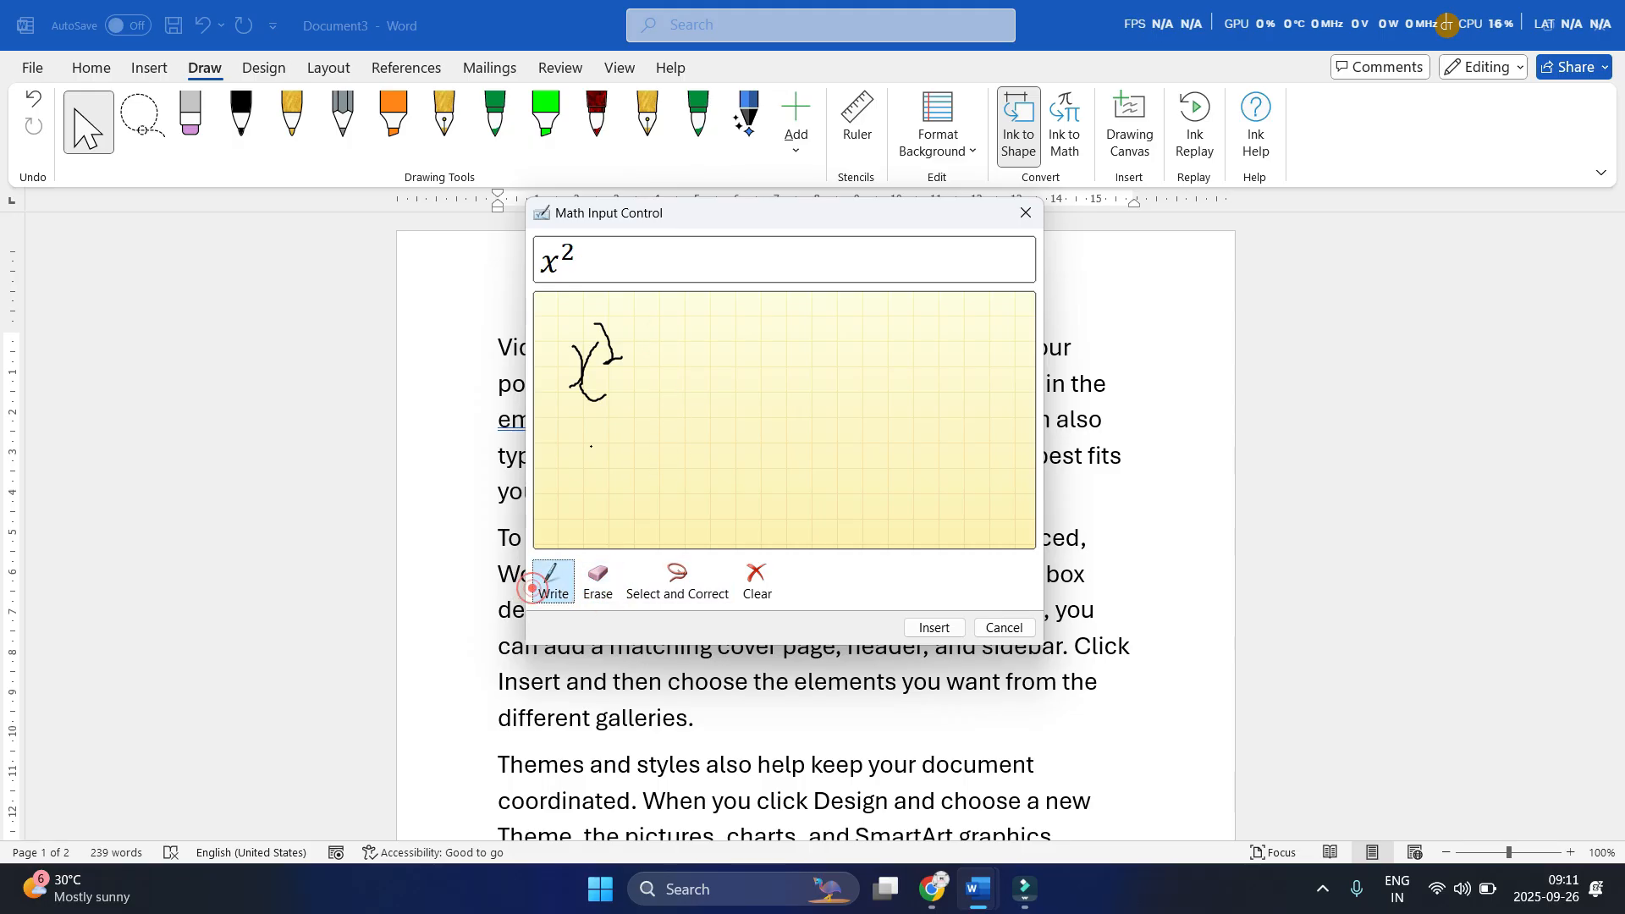
Handwrite + y² after x², erasing the exponent on y once and rewriting it as 2
mouse_move(649, 364)
left_mouse_down()
mouse_move(649, 393)
mouse_move(704, 354)
mouse_move(709, 310)
mouse_move(733, 330)
left_mouse_up()
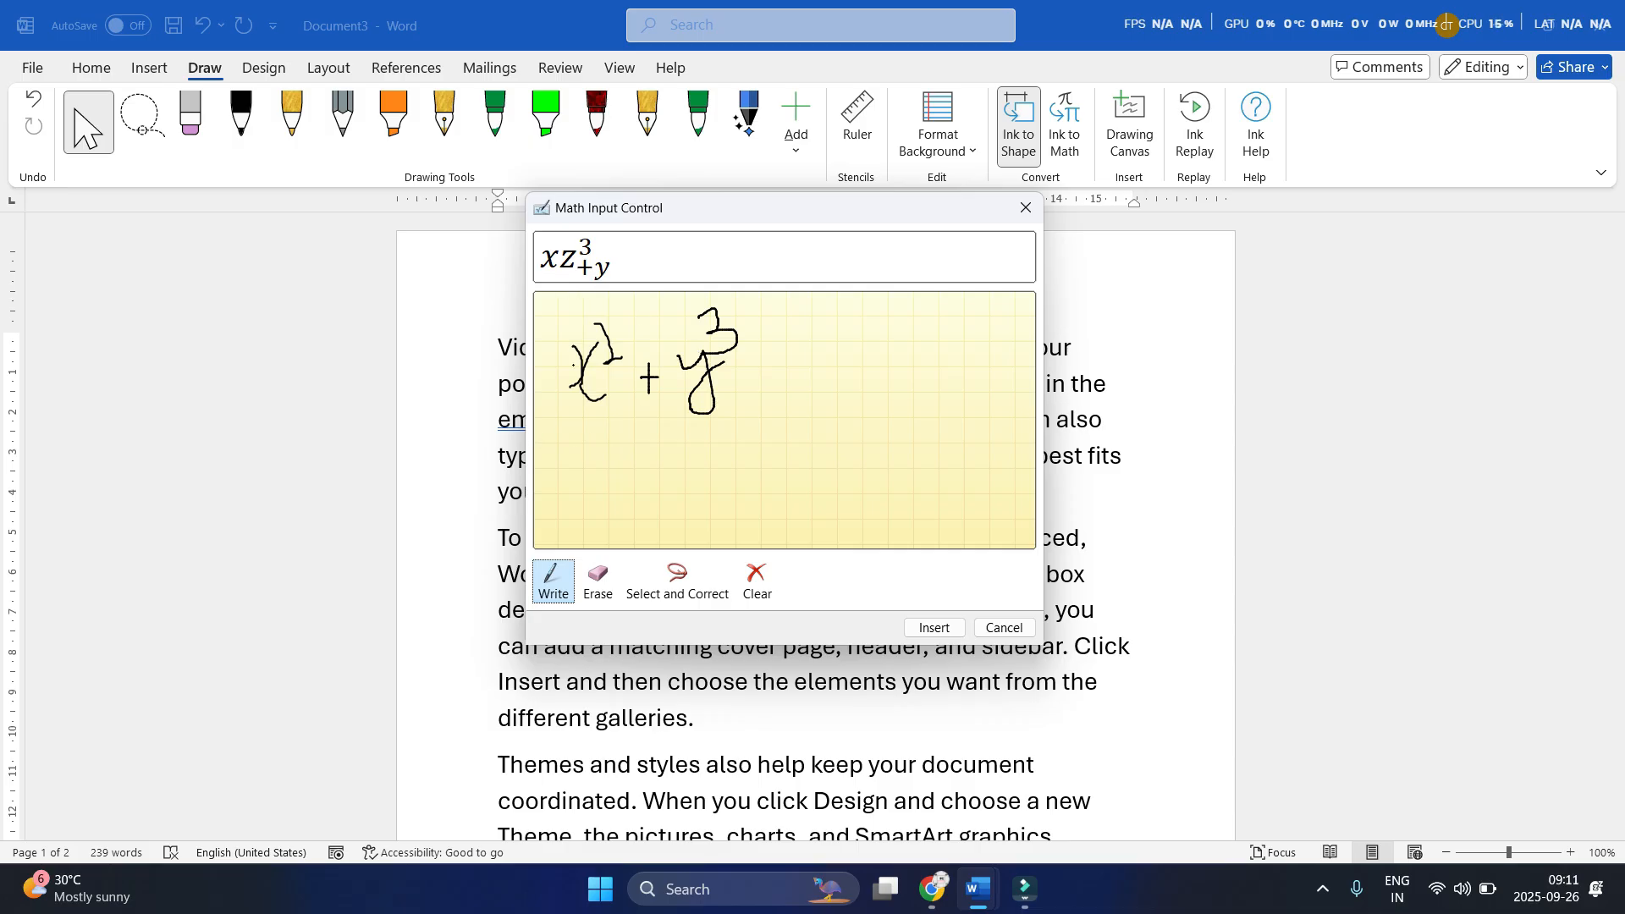
left_click(610, 590)
left_click_drag(707, 300, 741, 347)
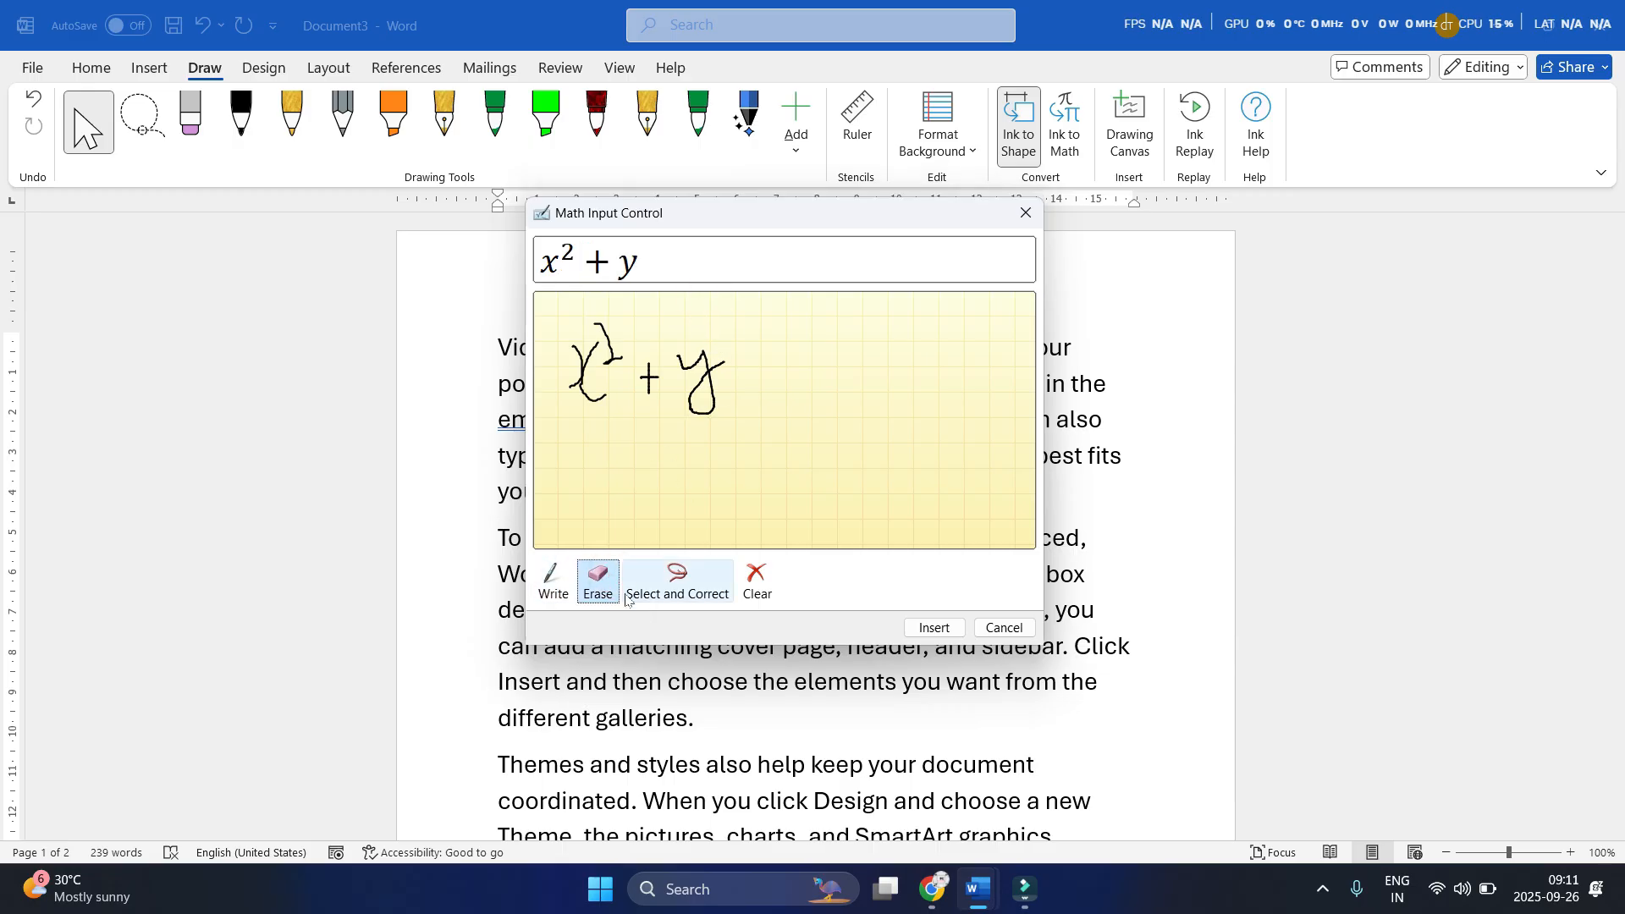
left_click(551, 584)
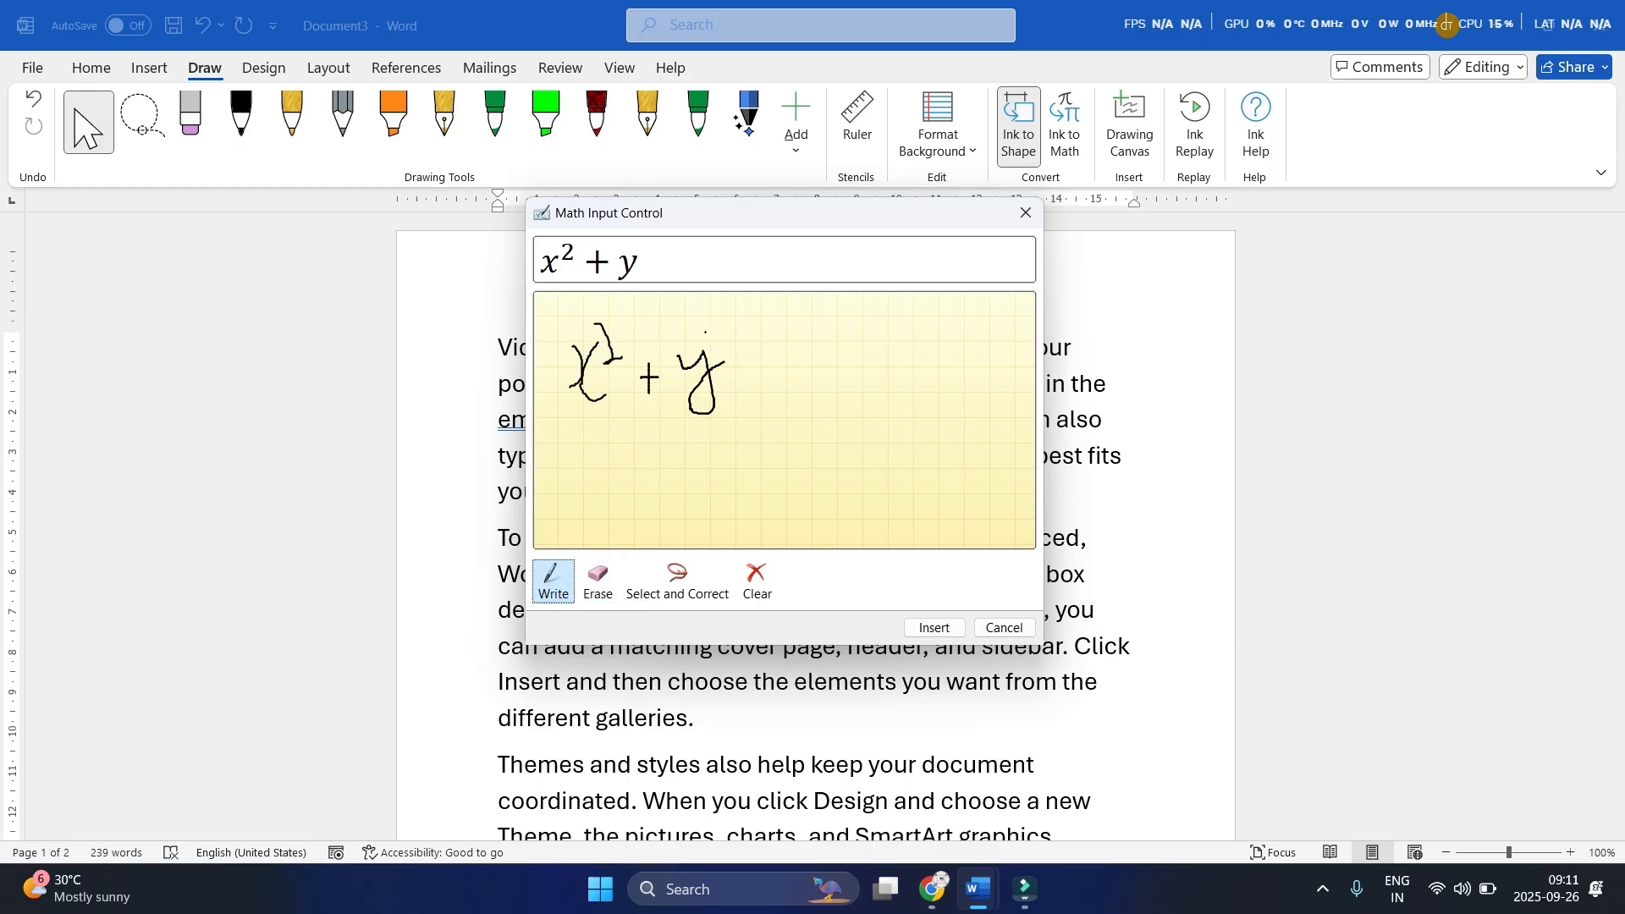
left_click_drag(701, 334, 716, 350)
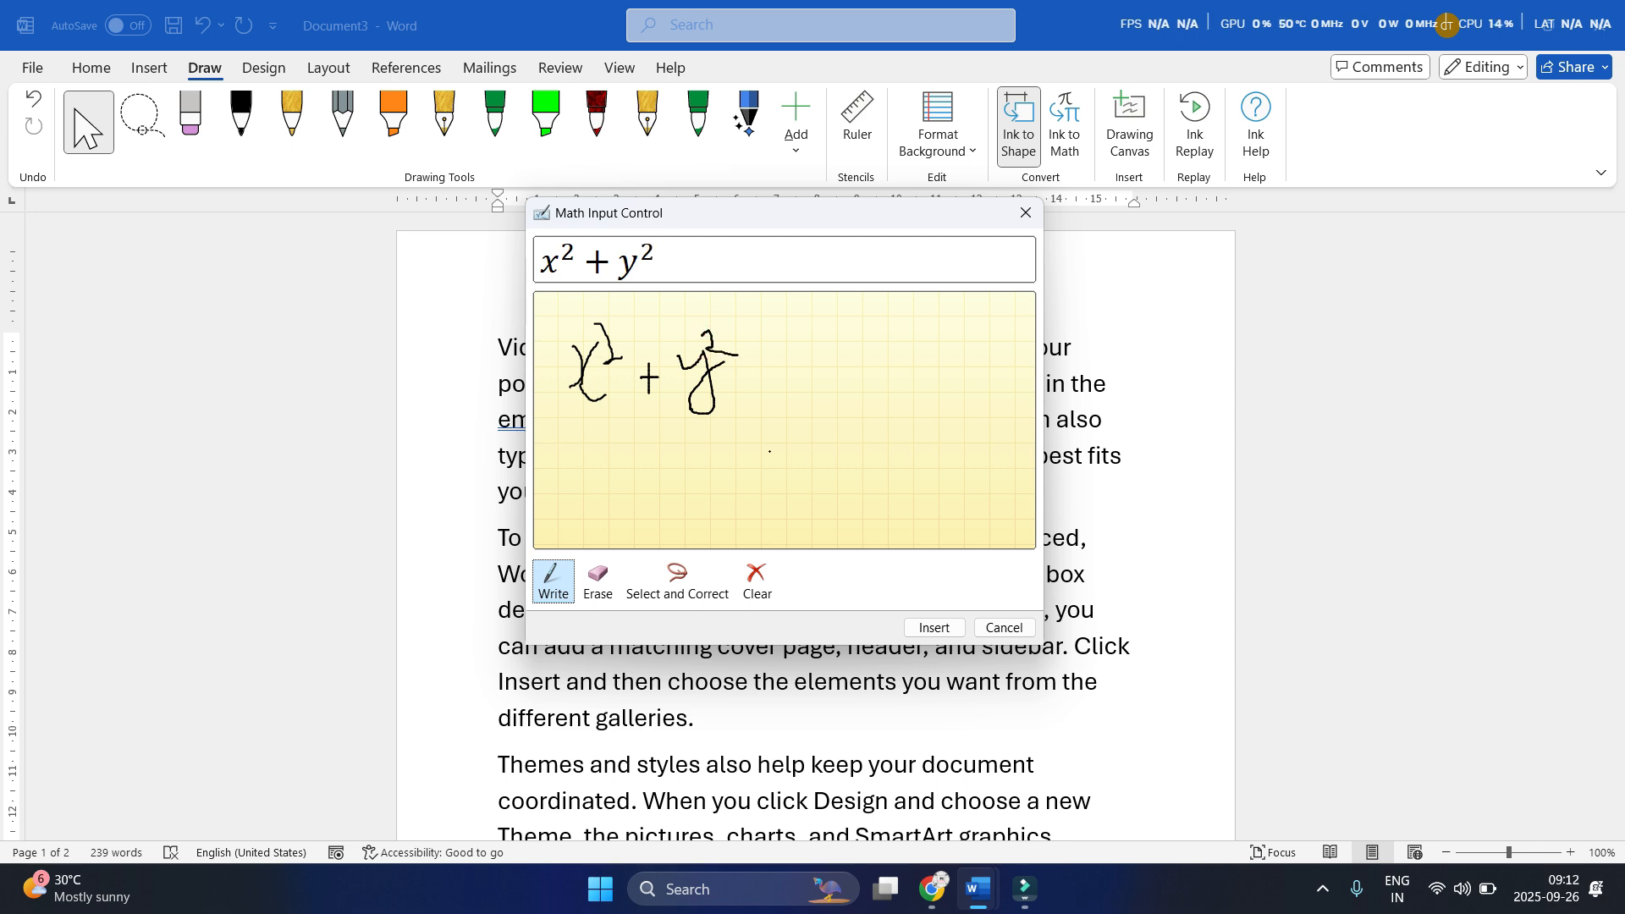
mouse_move(764, 347)
left_mouse_down()
mouse_move(764, 417)
mouse_move(788, 382)
left_mouse_up()
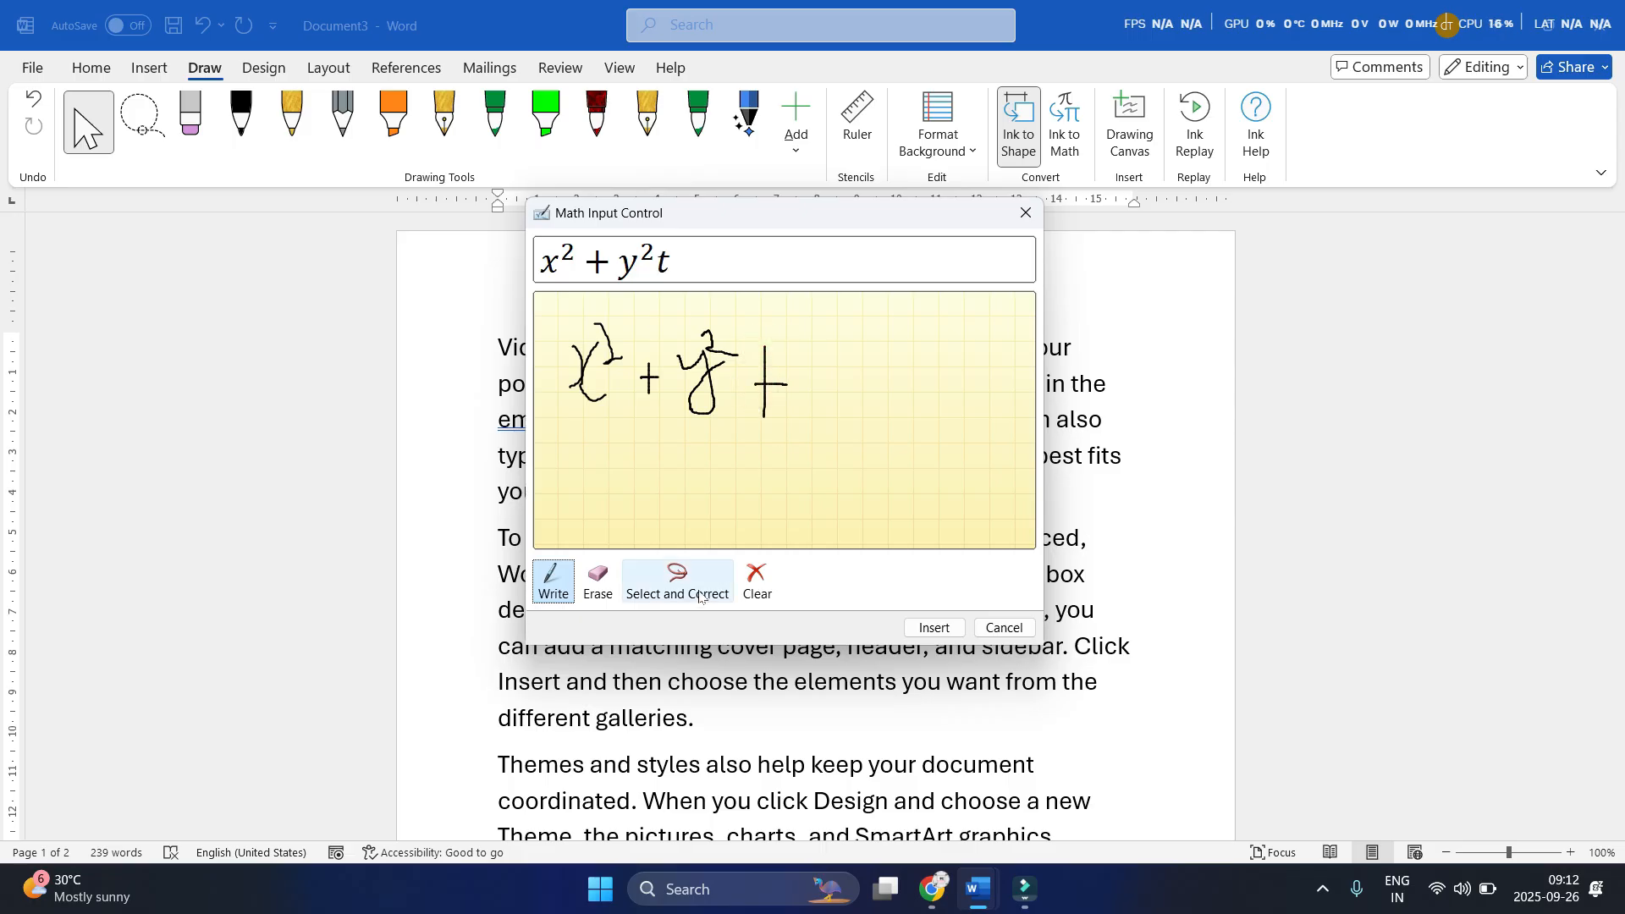
left_click(615, 584)
left_click_drag(776, 339, 766, 435)
left_click(765, 396)
left_click(765, 395)
left_click(553, 582)
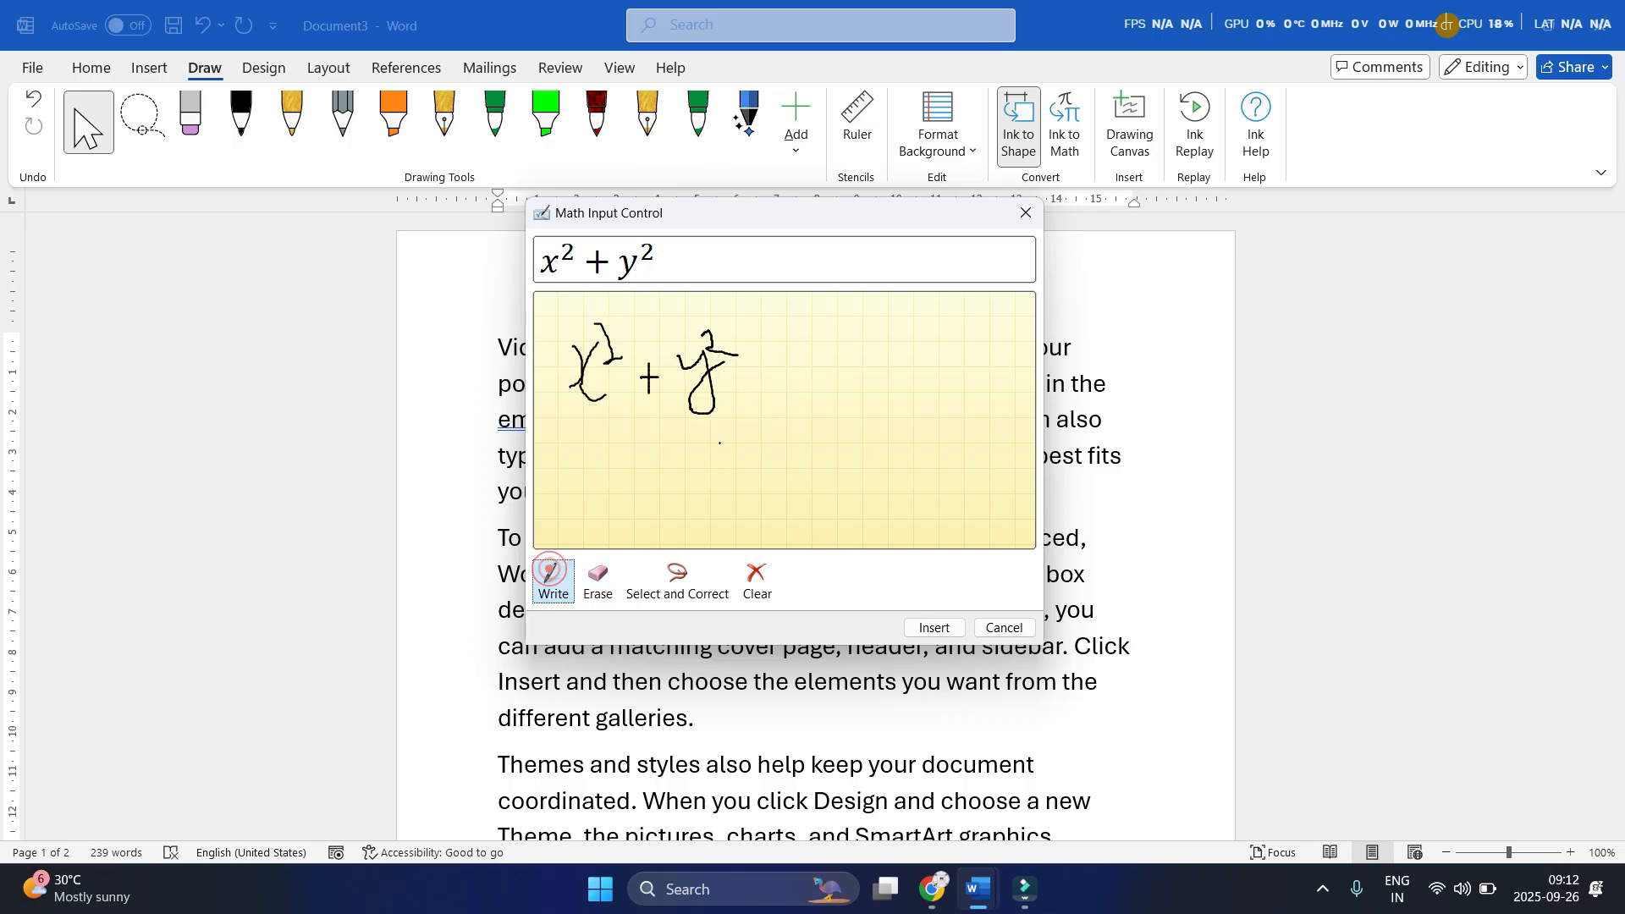
mouse_move(777, 367)
left_mouse_down()
mouse_move(771, 428)
mouse_move(814, 394)
left_mouse_up()
left_click(604, 596)
left_click_drag(774, 344, 776, 427)
left_click(556, 583)
Handwrite + 3 to complete x² + y² + 3, insert the equation at the start of the first paragraph and leave it
mouse_move(763, 355)
left_mouse_down()
mouse_move(767, 432)
mouse_move(816, 390)
left_mouse_up()
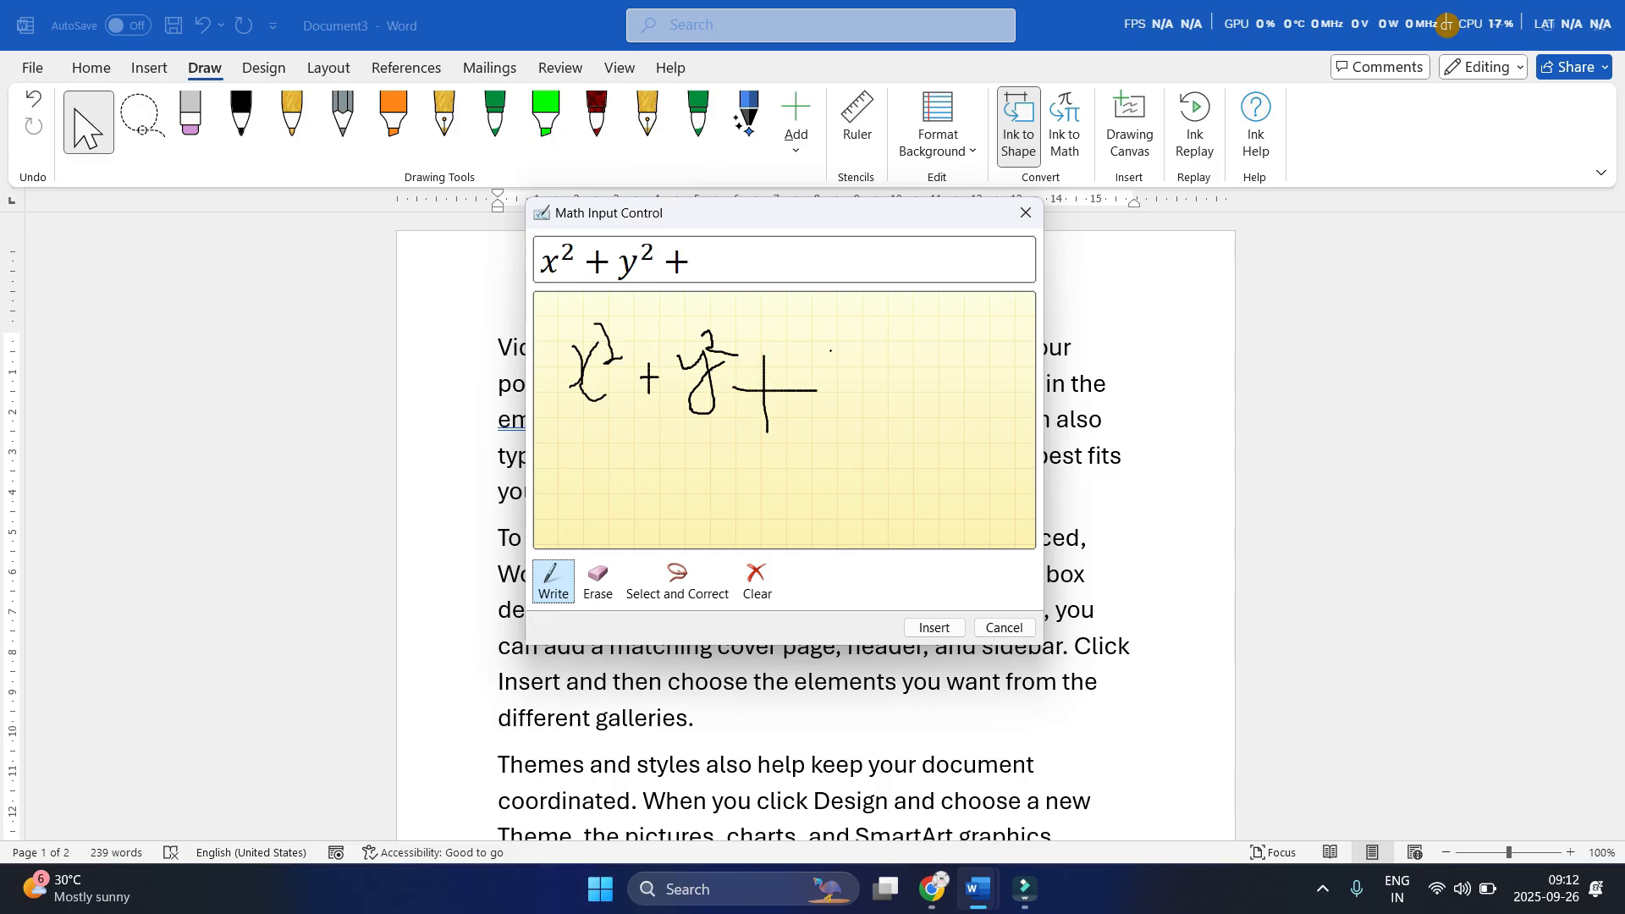
left_click_drag(826, 347, 840, 391)
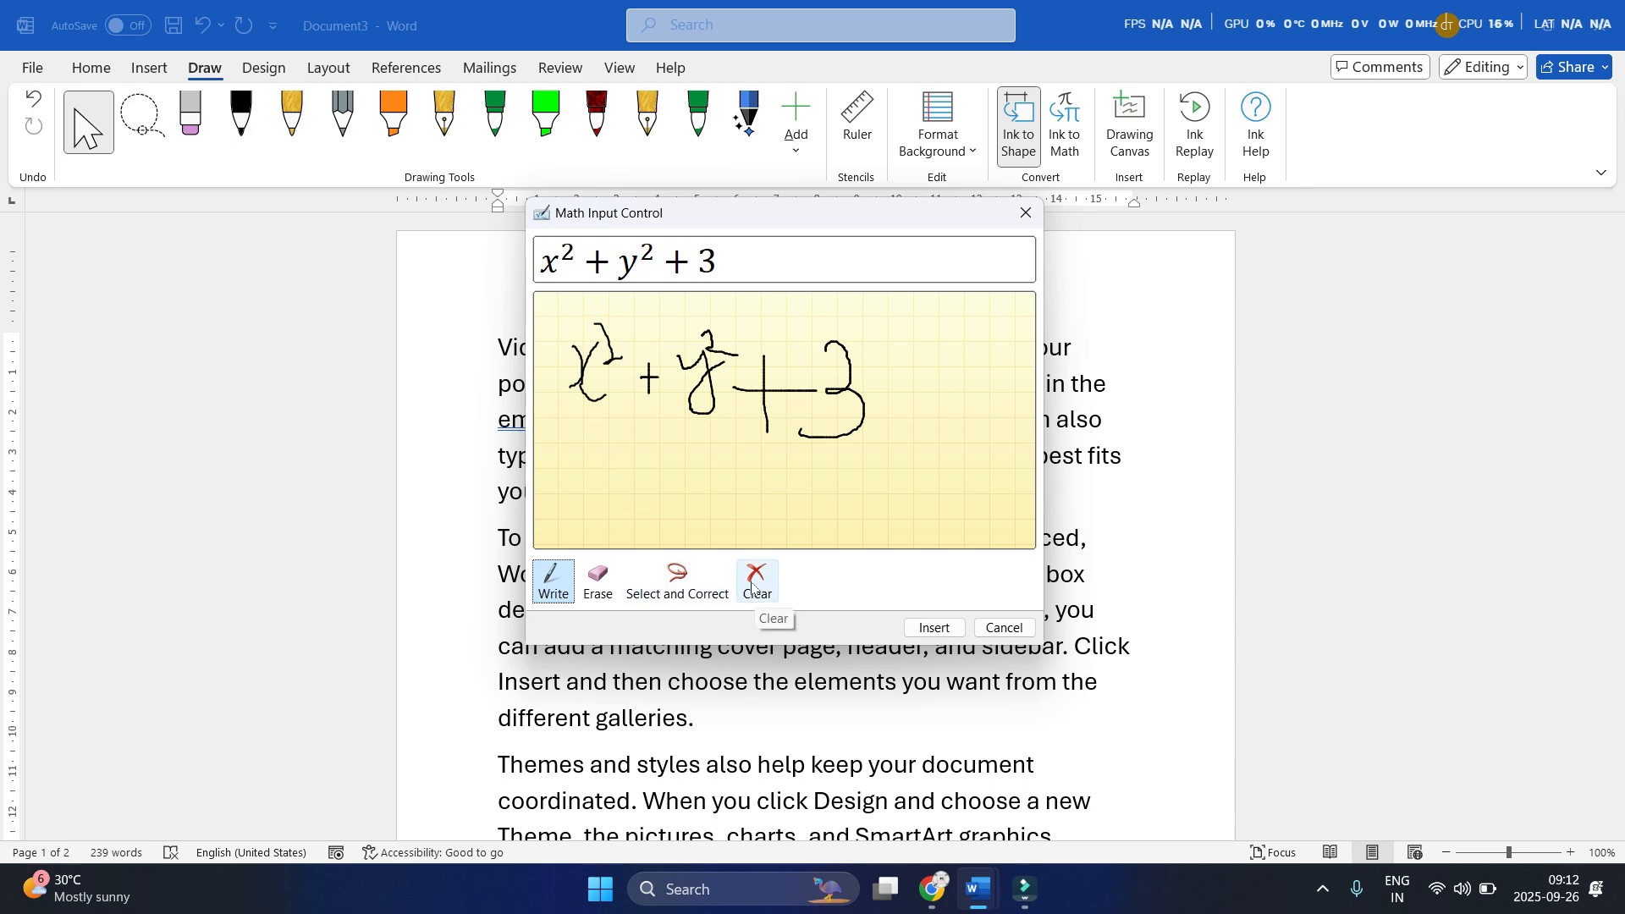
left_click(924, 626)
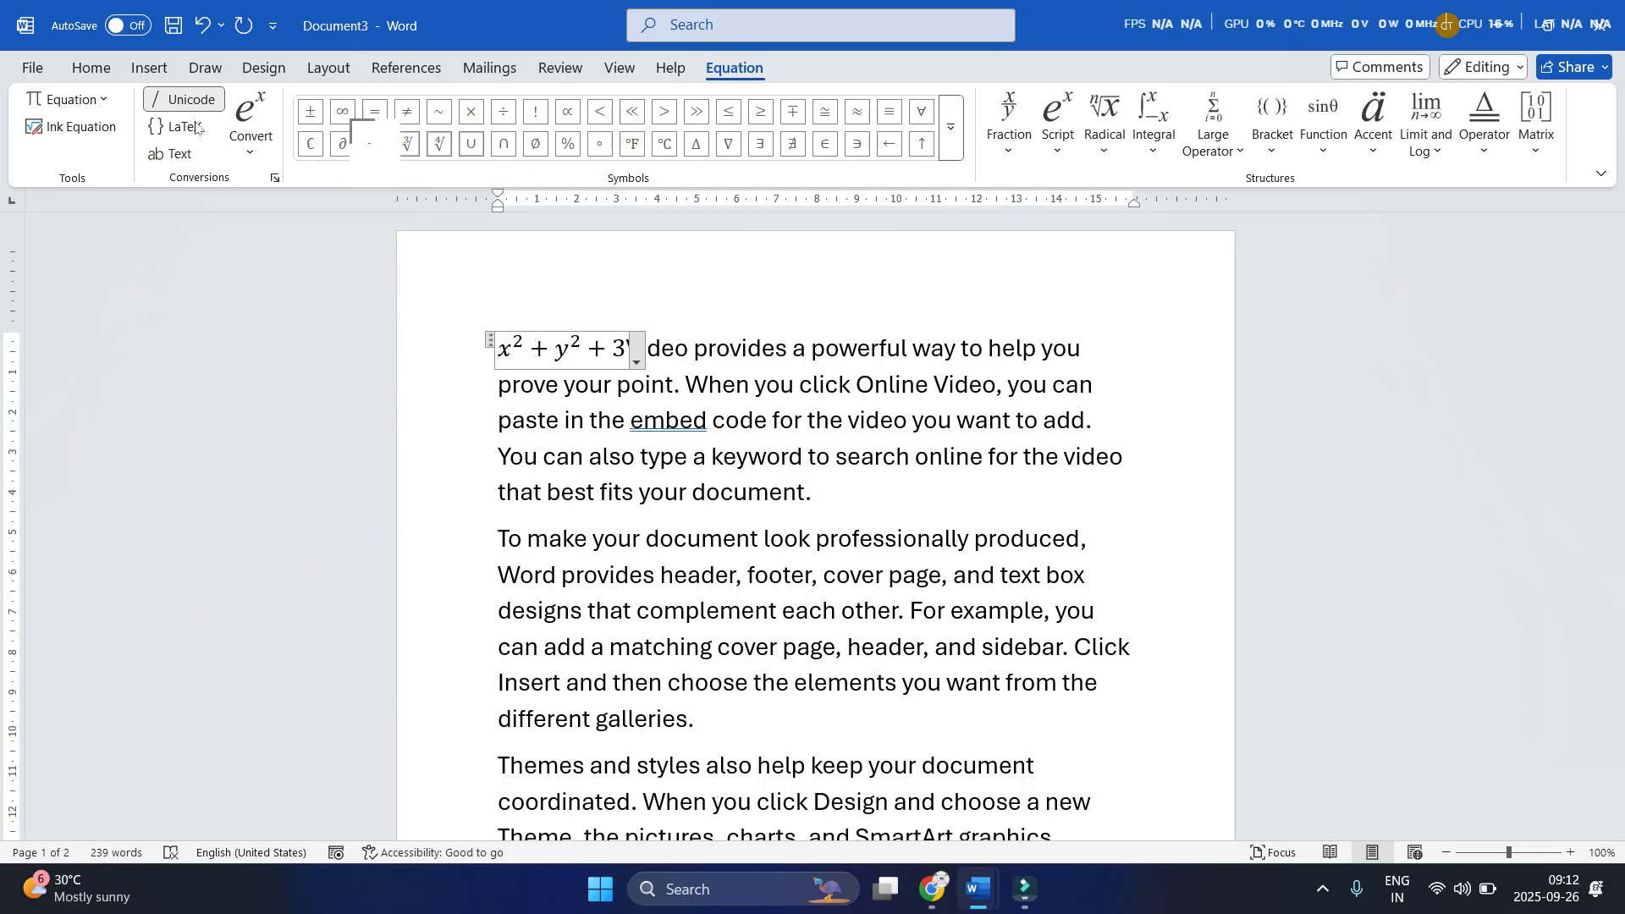
left_click(218, 68)
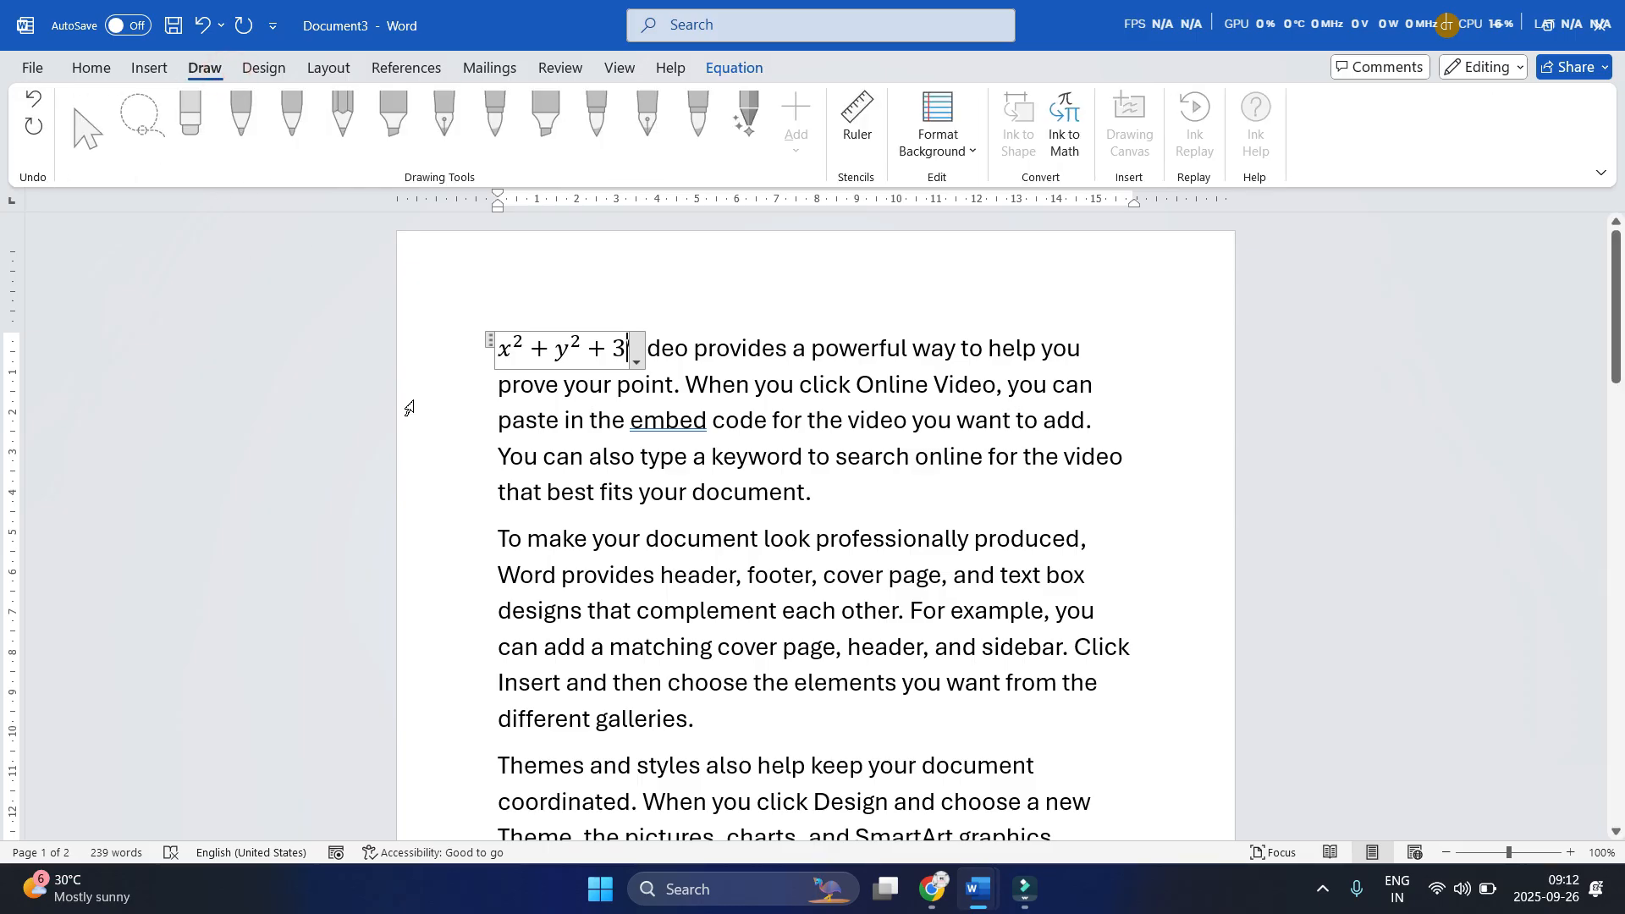
left_click(656, 336)
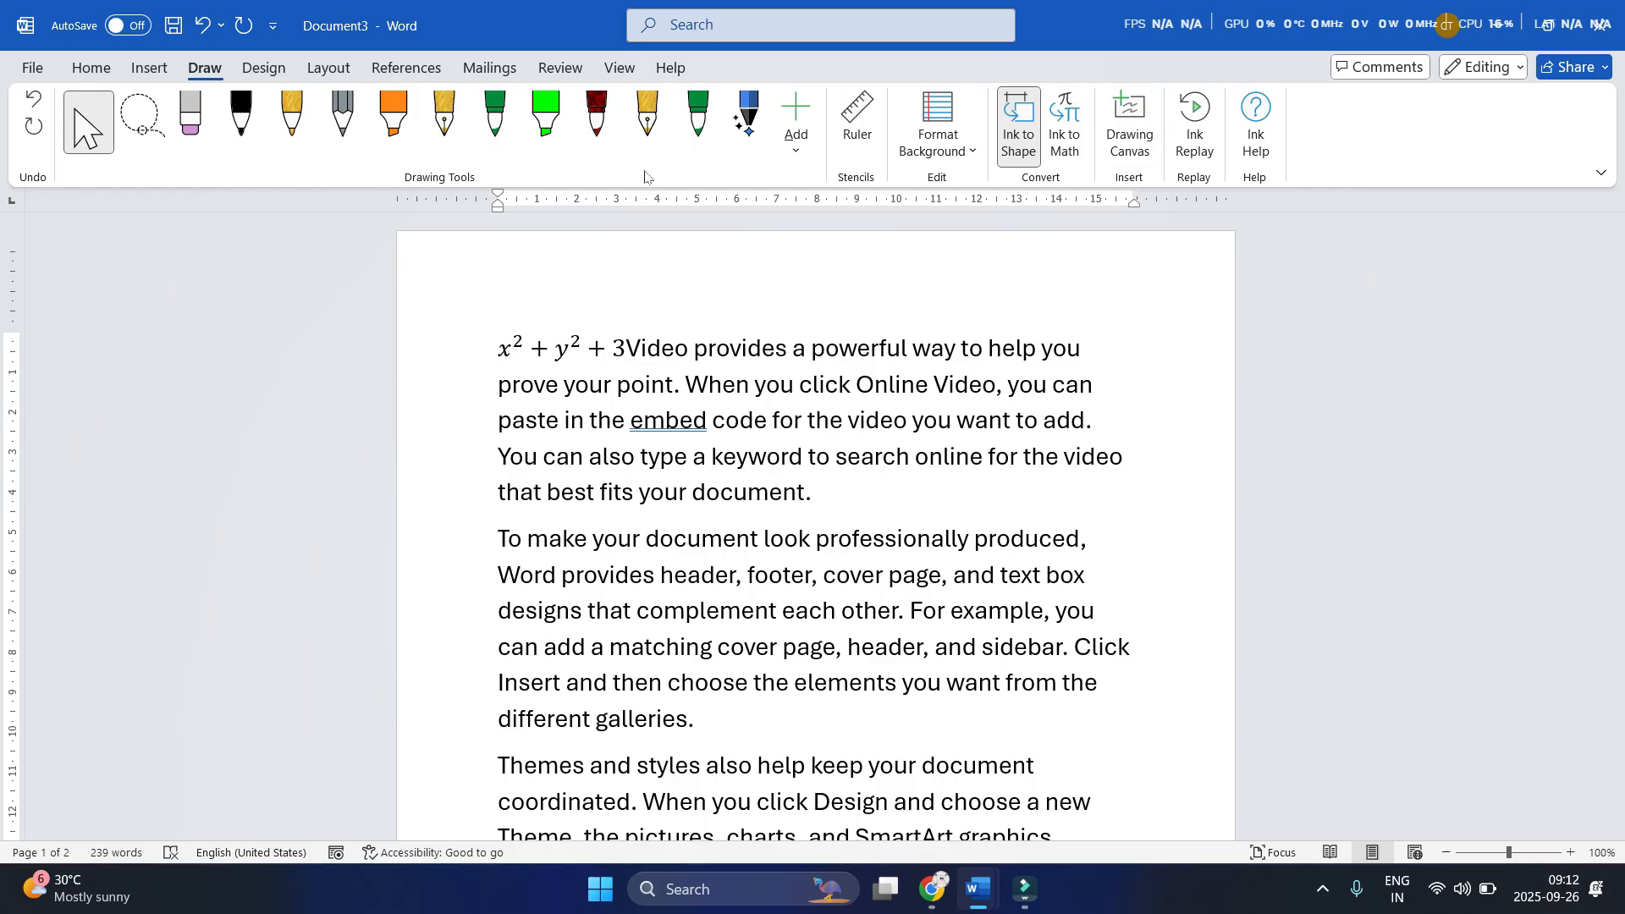
Review the Design features, including the watermark gallery and page color palette, along with the Draw, Insert and Home commands
left_click(260, 68)
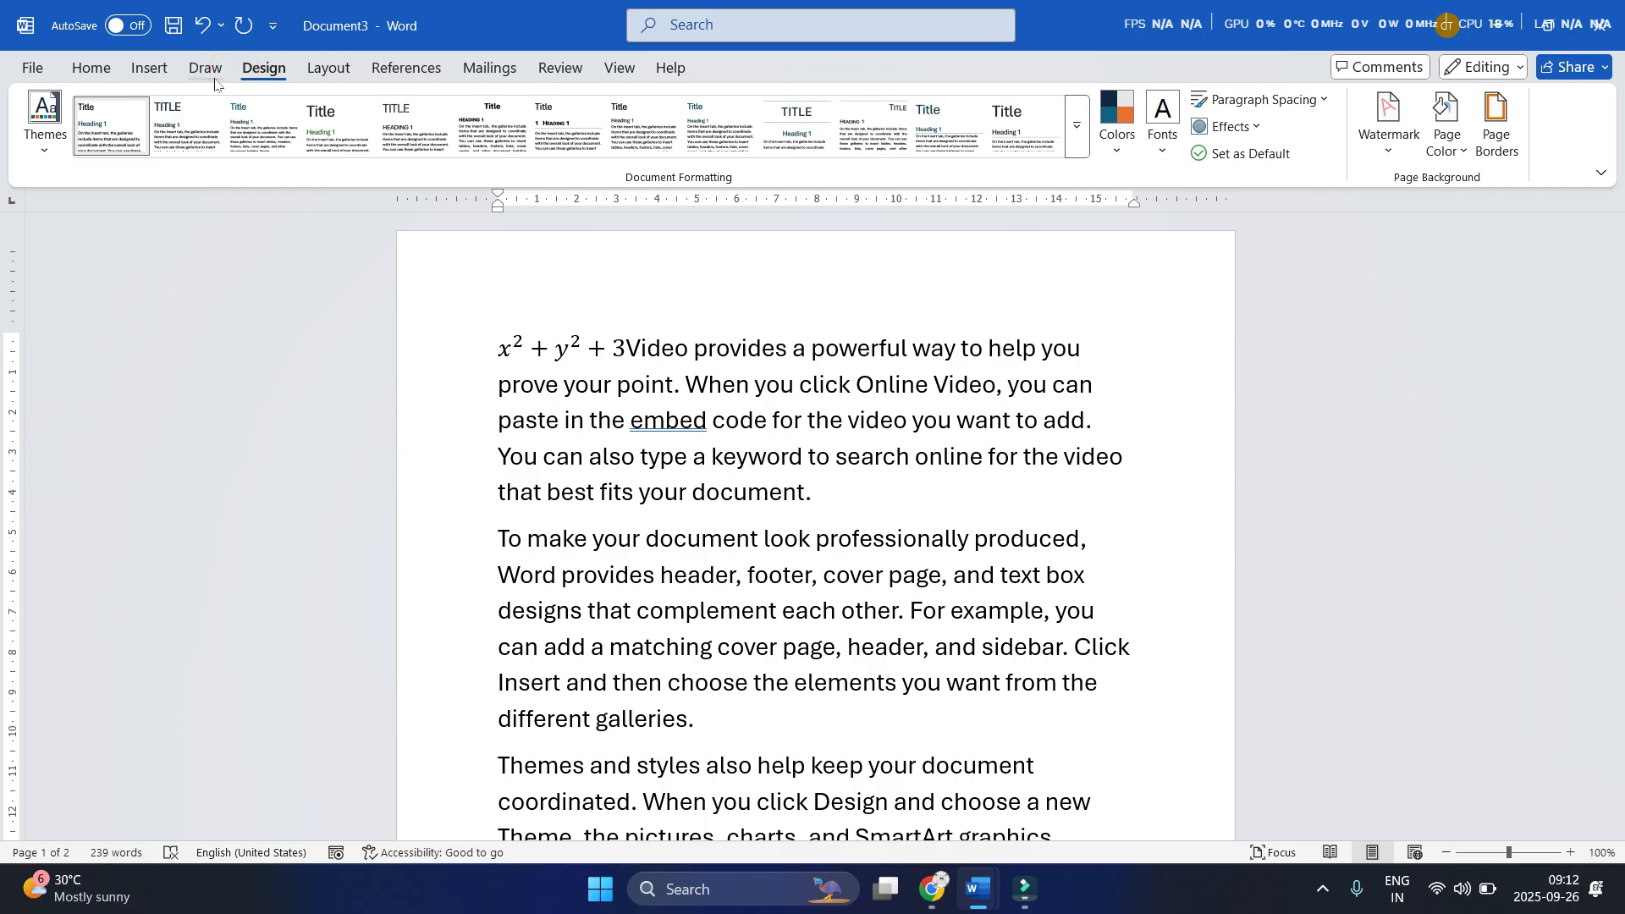
left_click(212, 74)
left_click(233, 76)
left_click(208, 73)
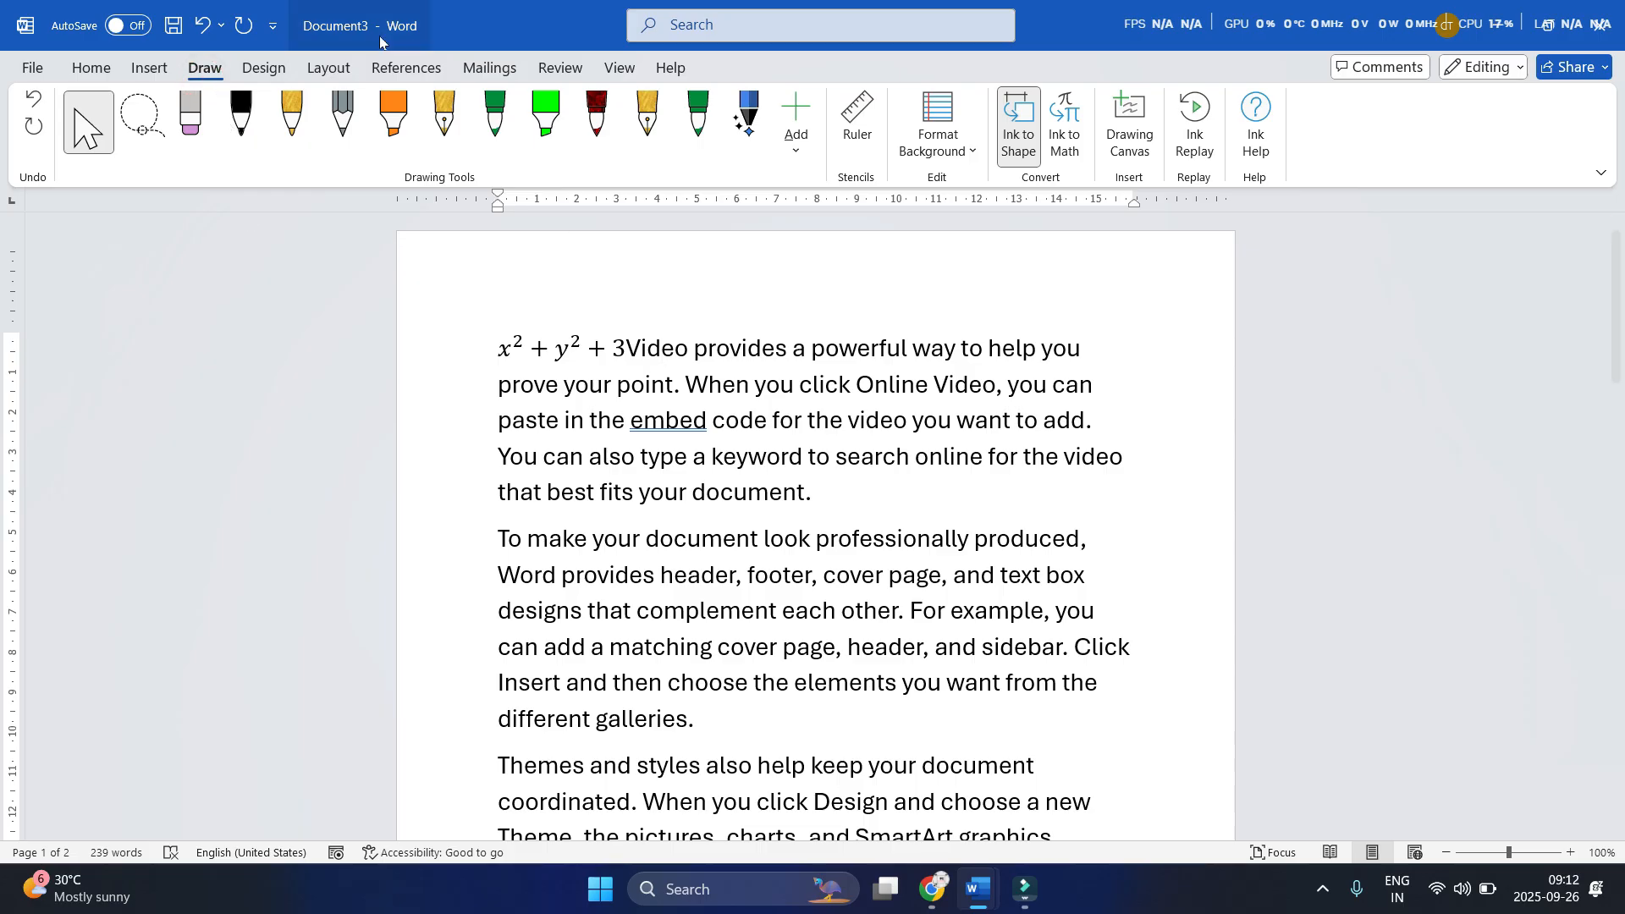
left_click(263, 67)
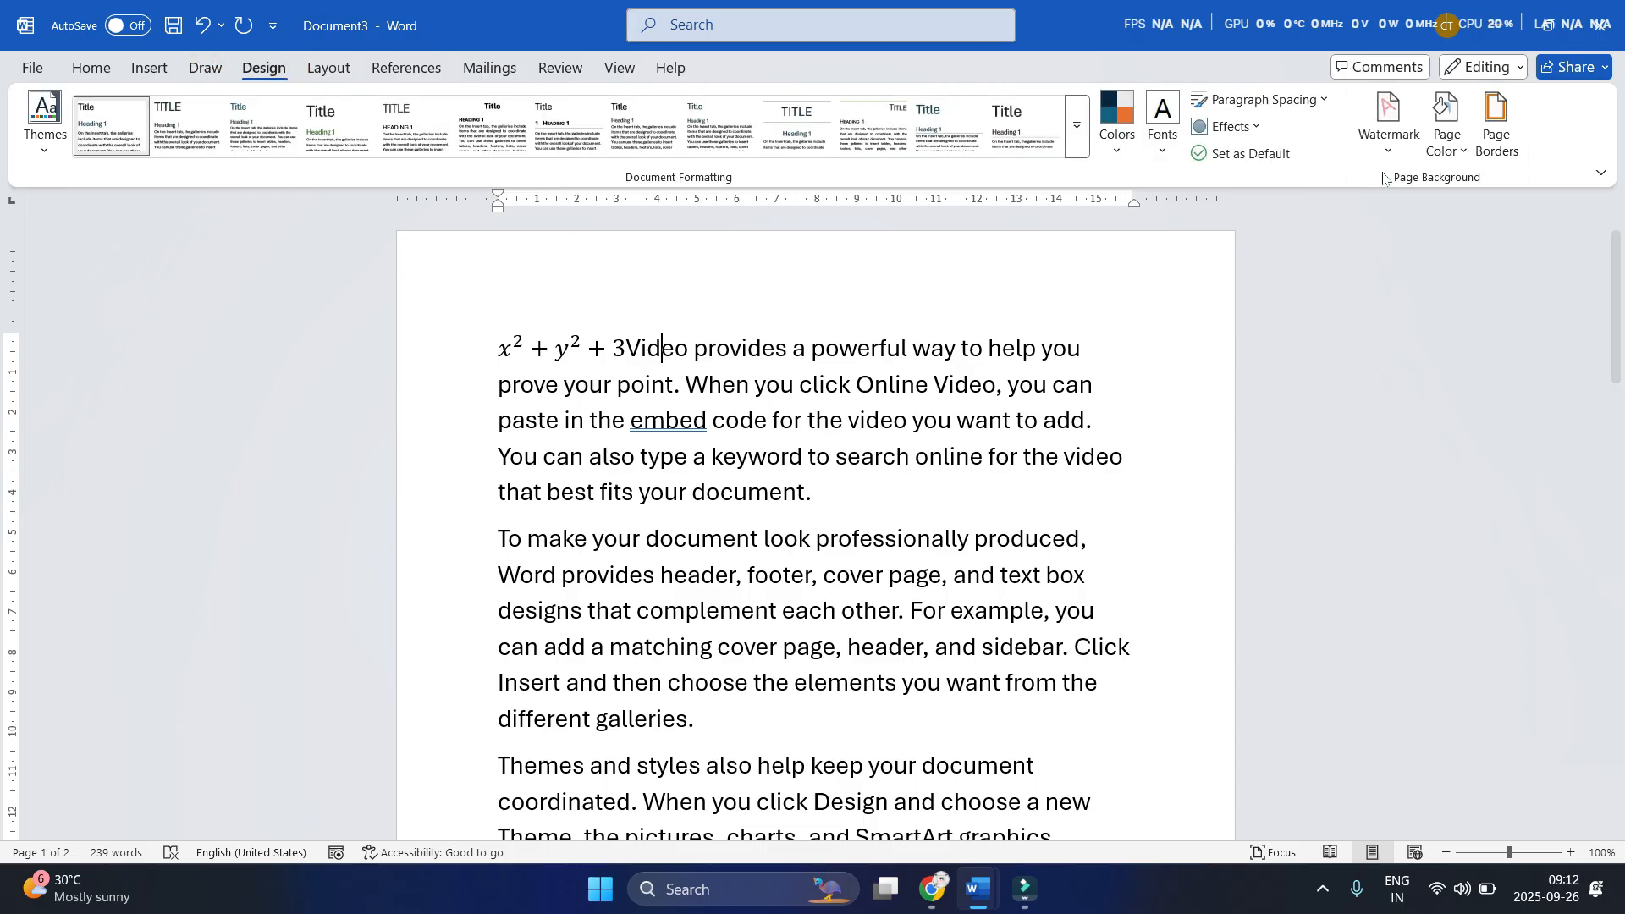
left_click(1386, 146)
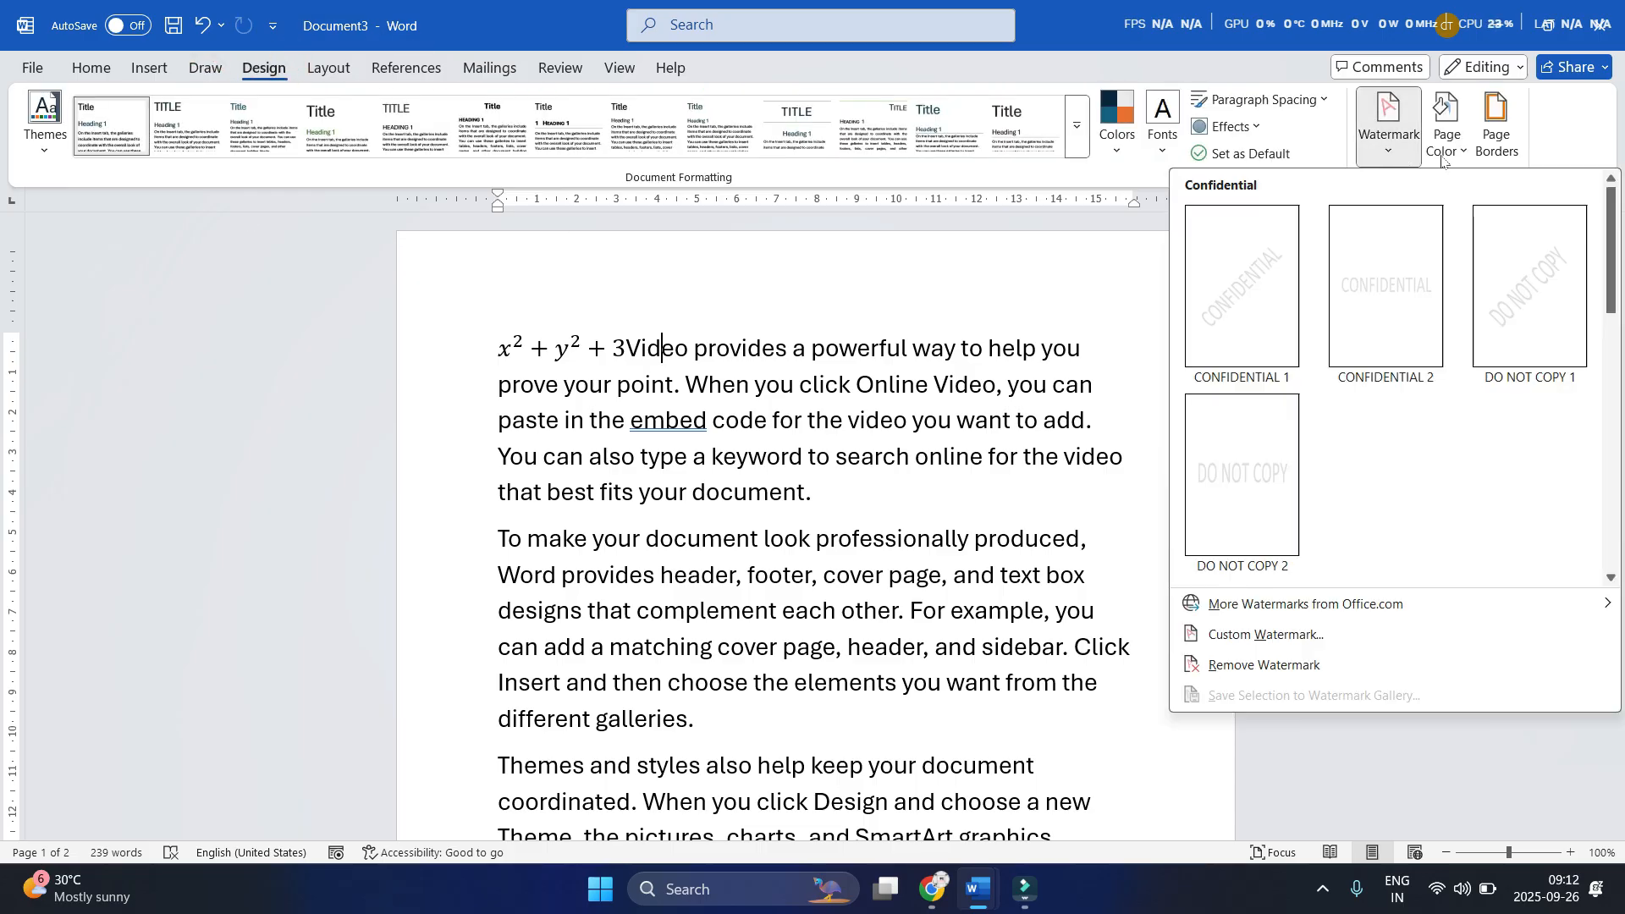
left_click(1443, 159)
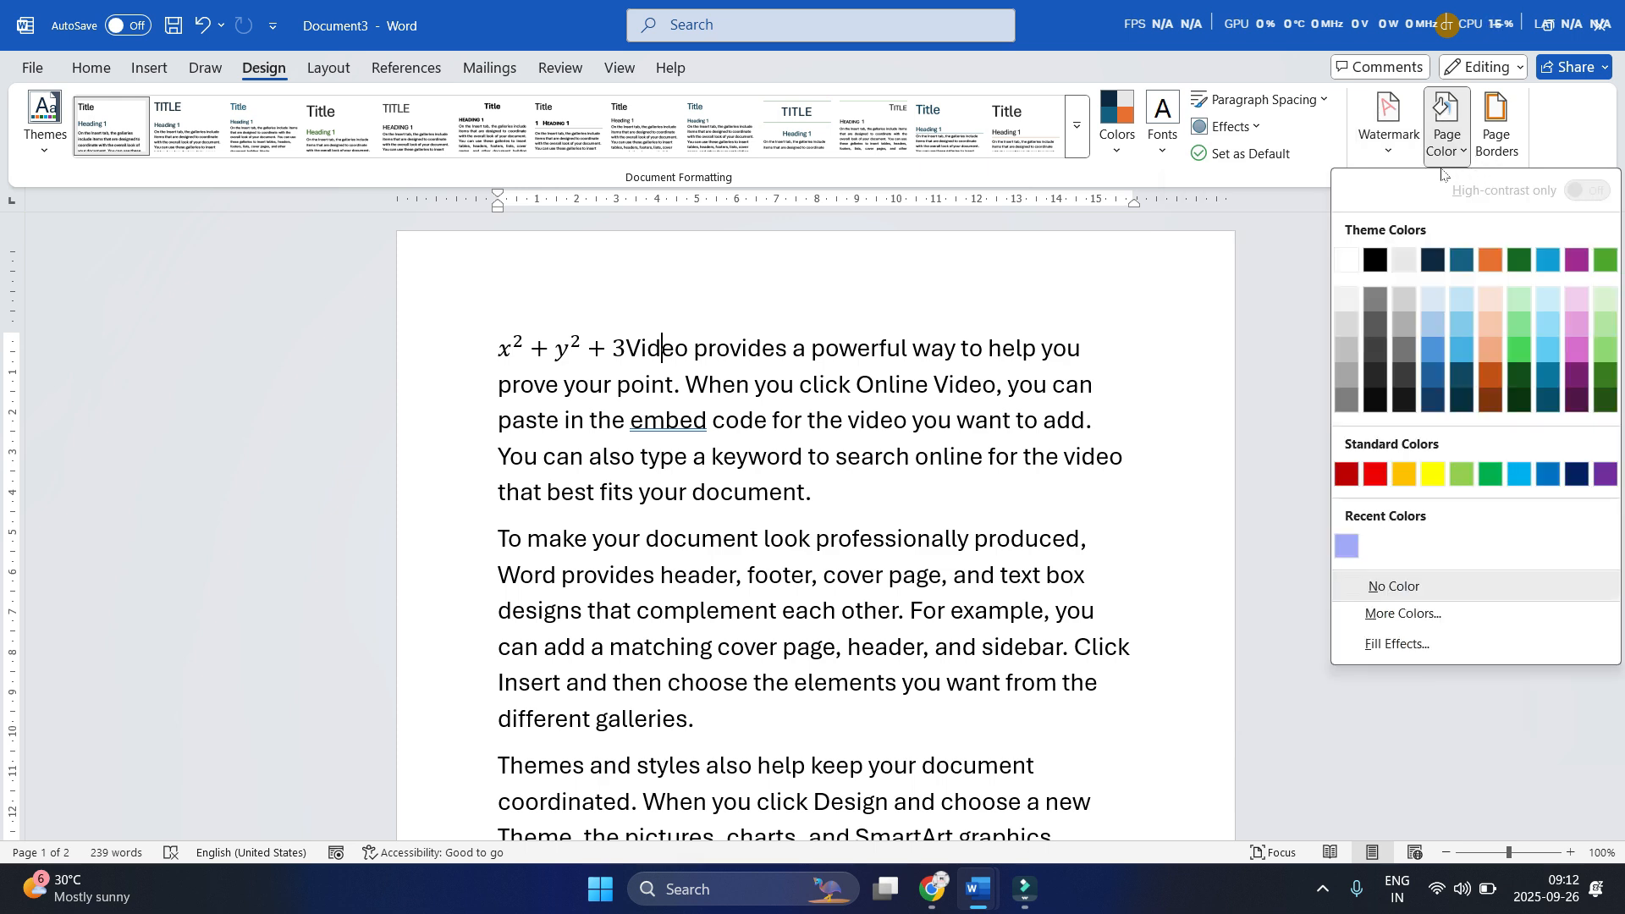
left_click(258, 76)
left_click(211, 75)
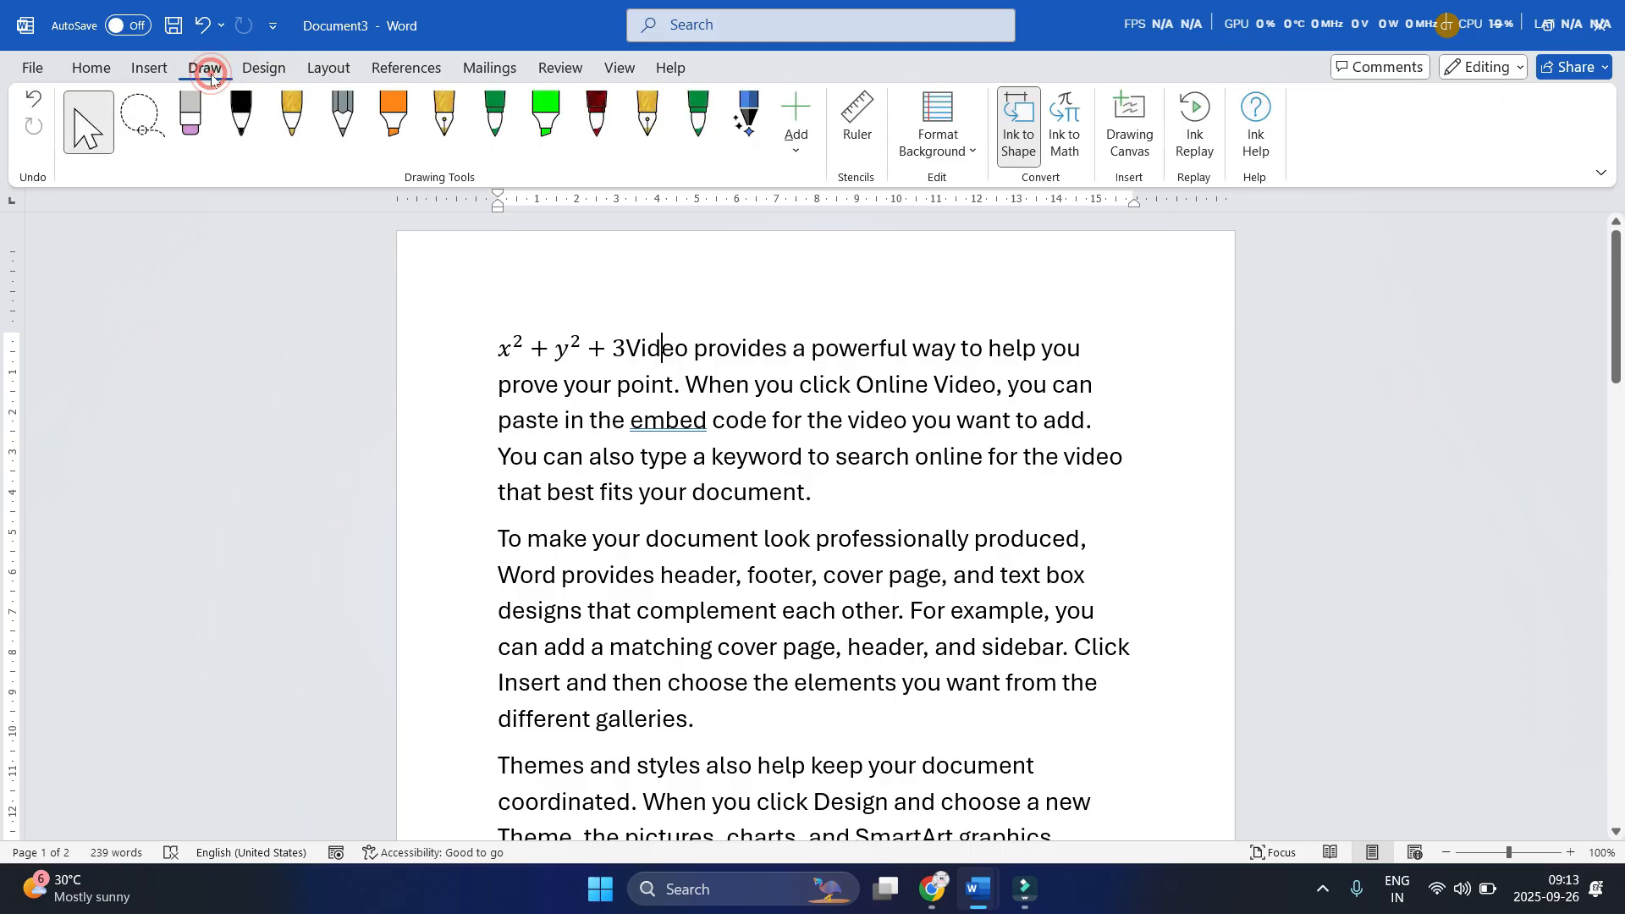
left_click(962, 155)
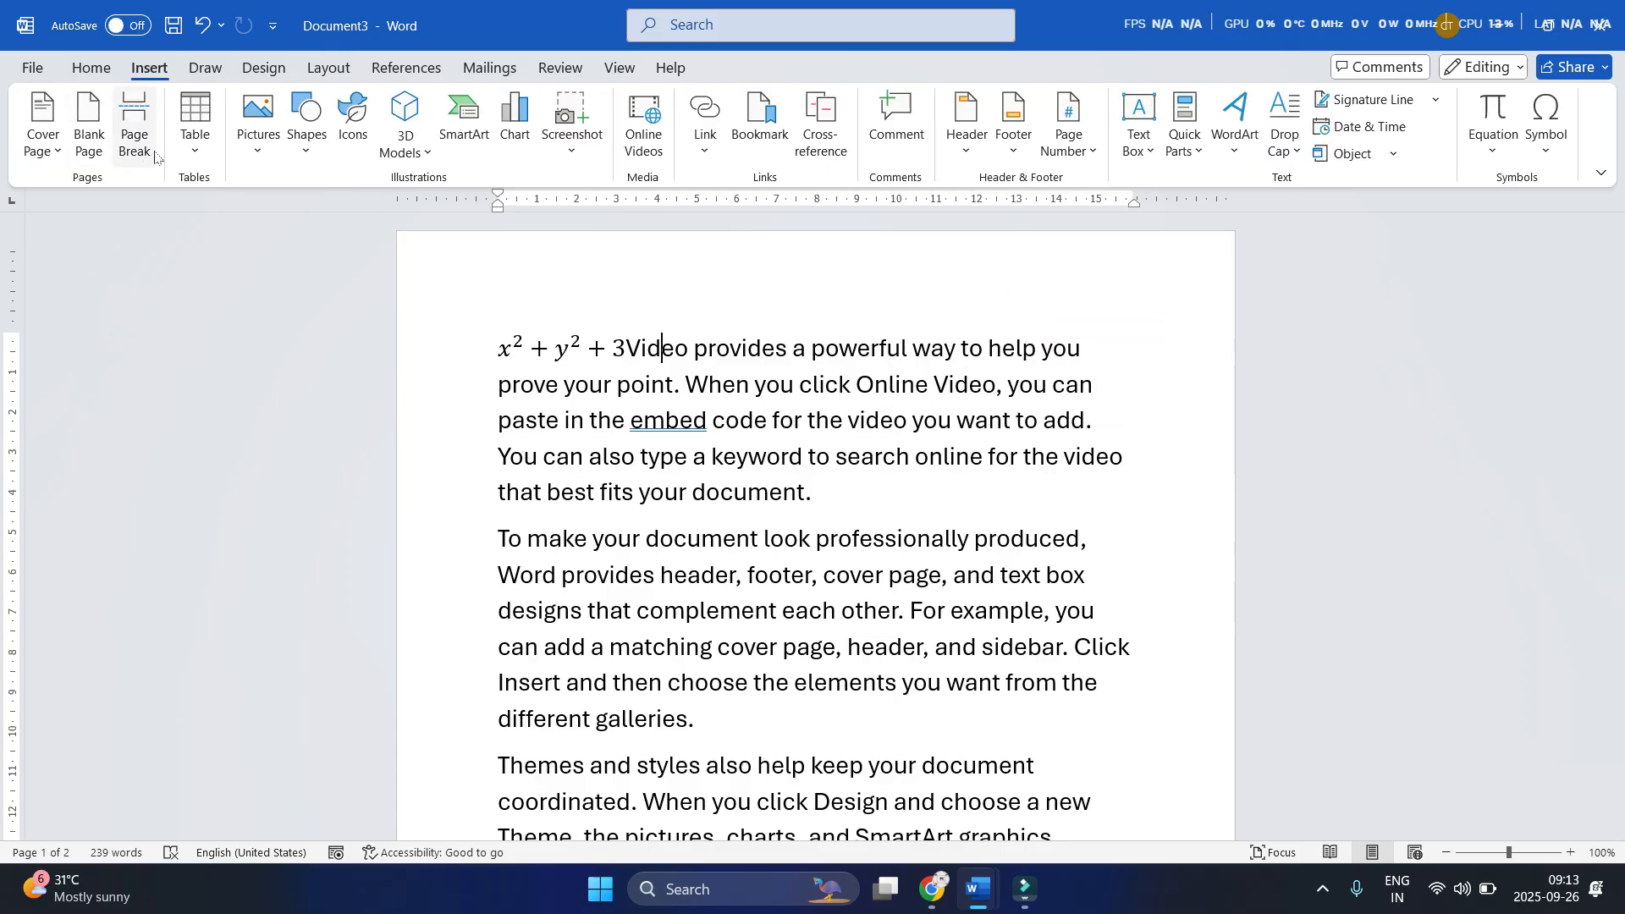
left_click(103, 69)
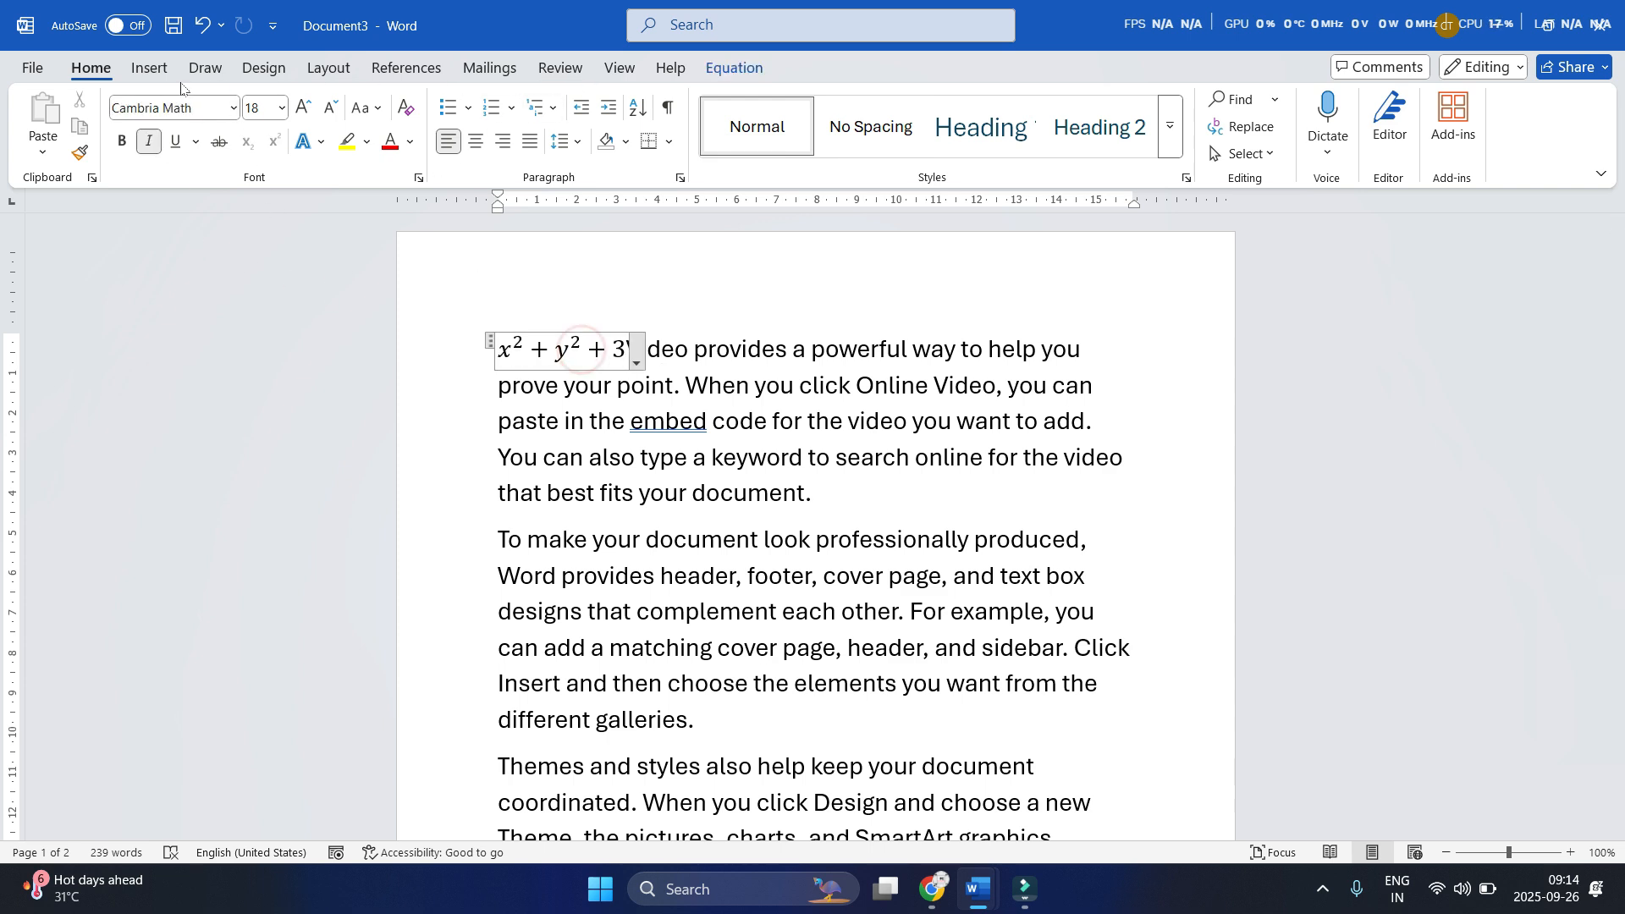
Look over the sample paragraphs and the inserted equation, and review the Design and Draw commands once more
left_click(776, 384)
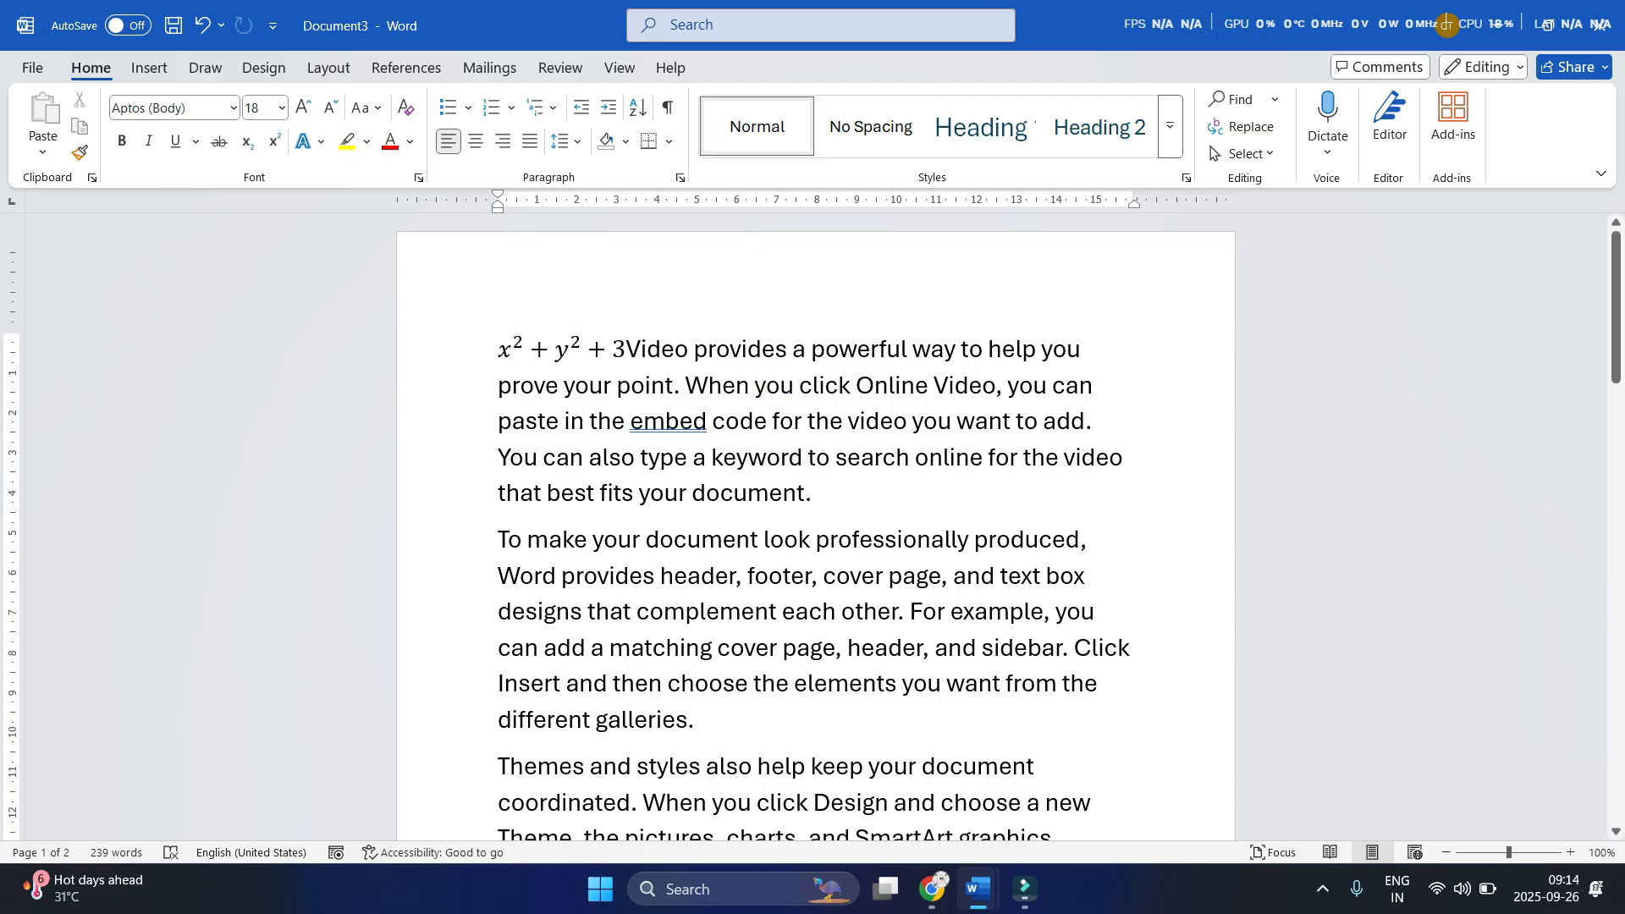
left_click_drag(815, 495, 601, 496)
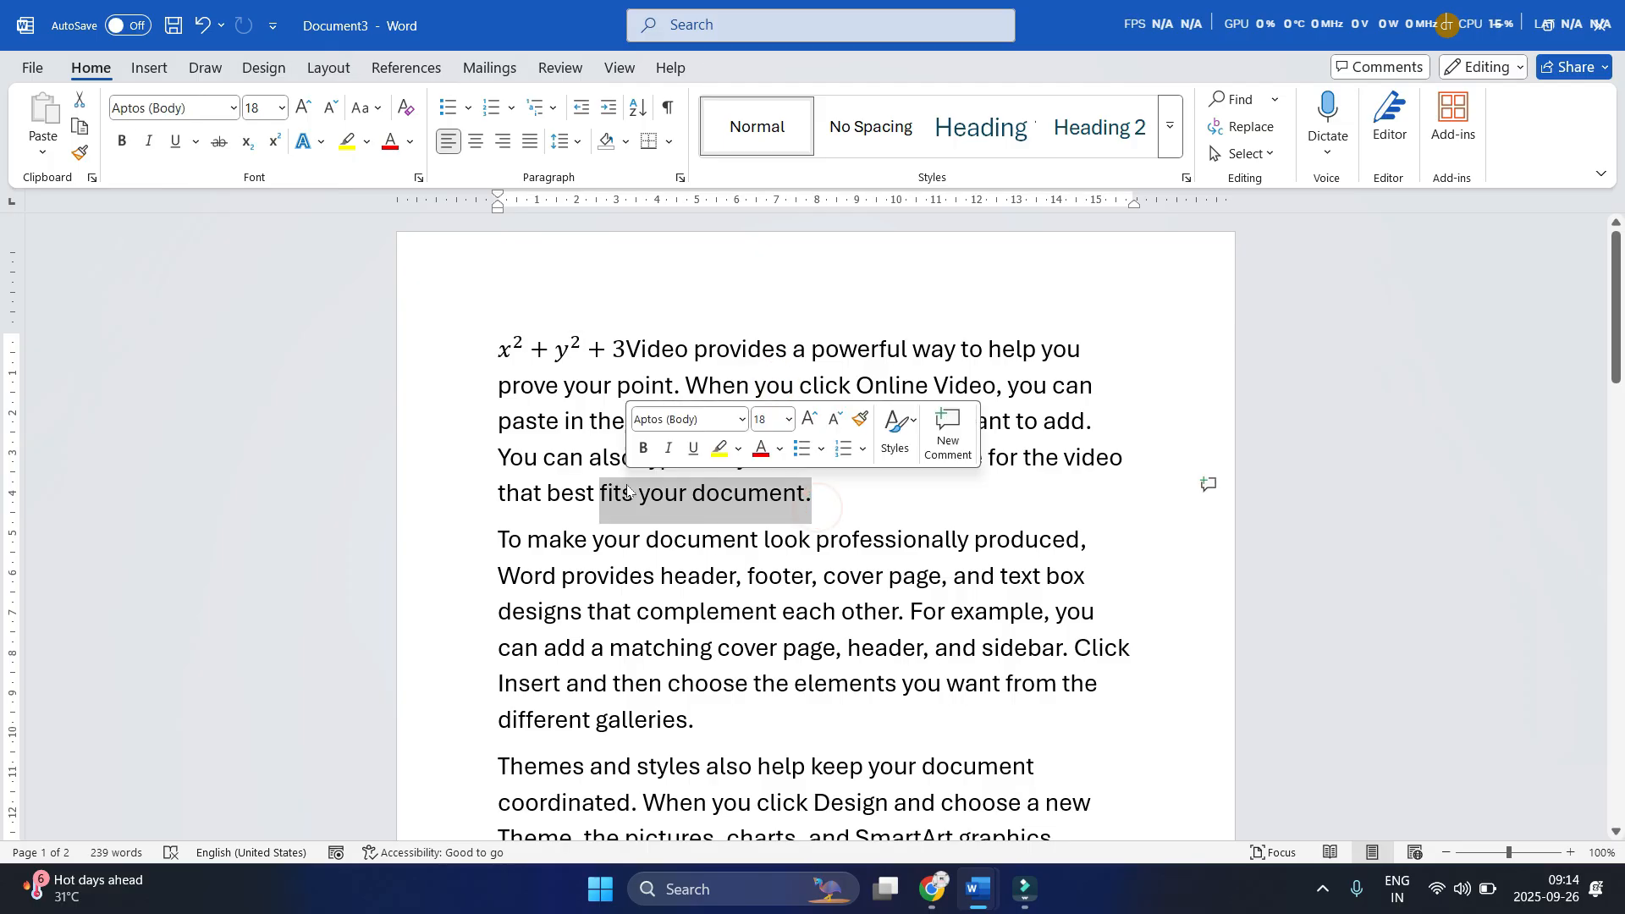
left_click(830, 539)
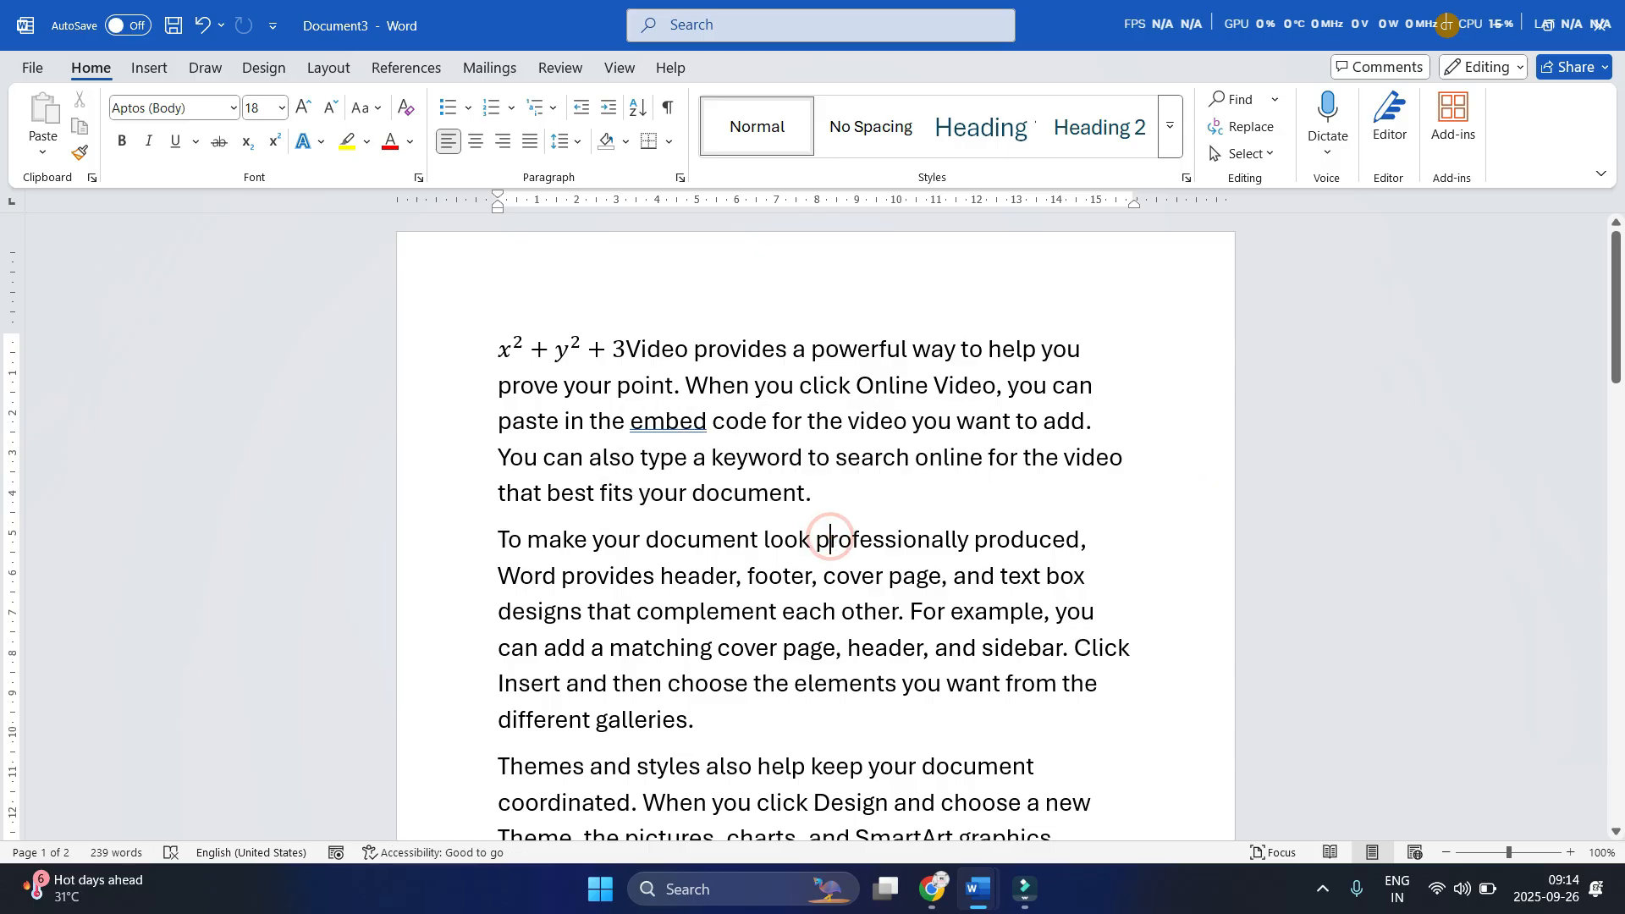
scroll(830, 539, "down", 2)
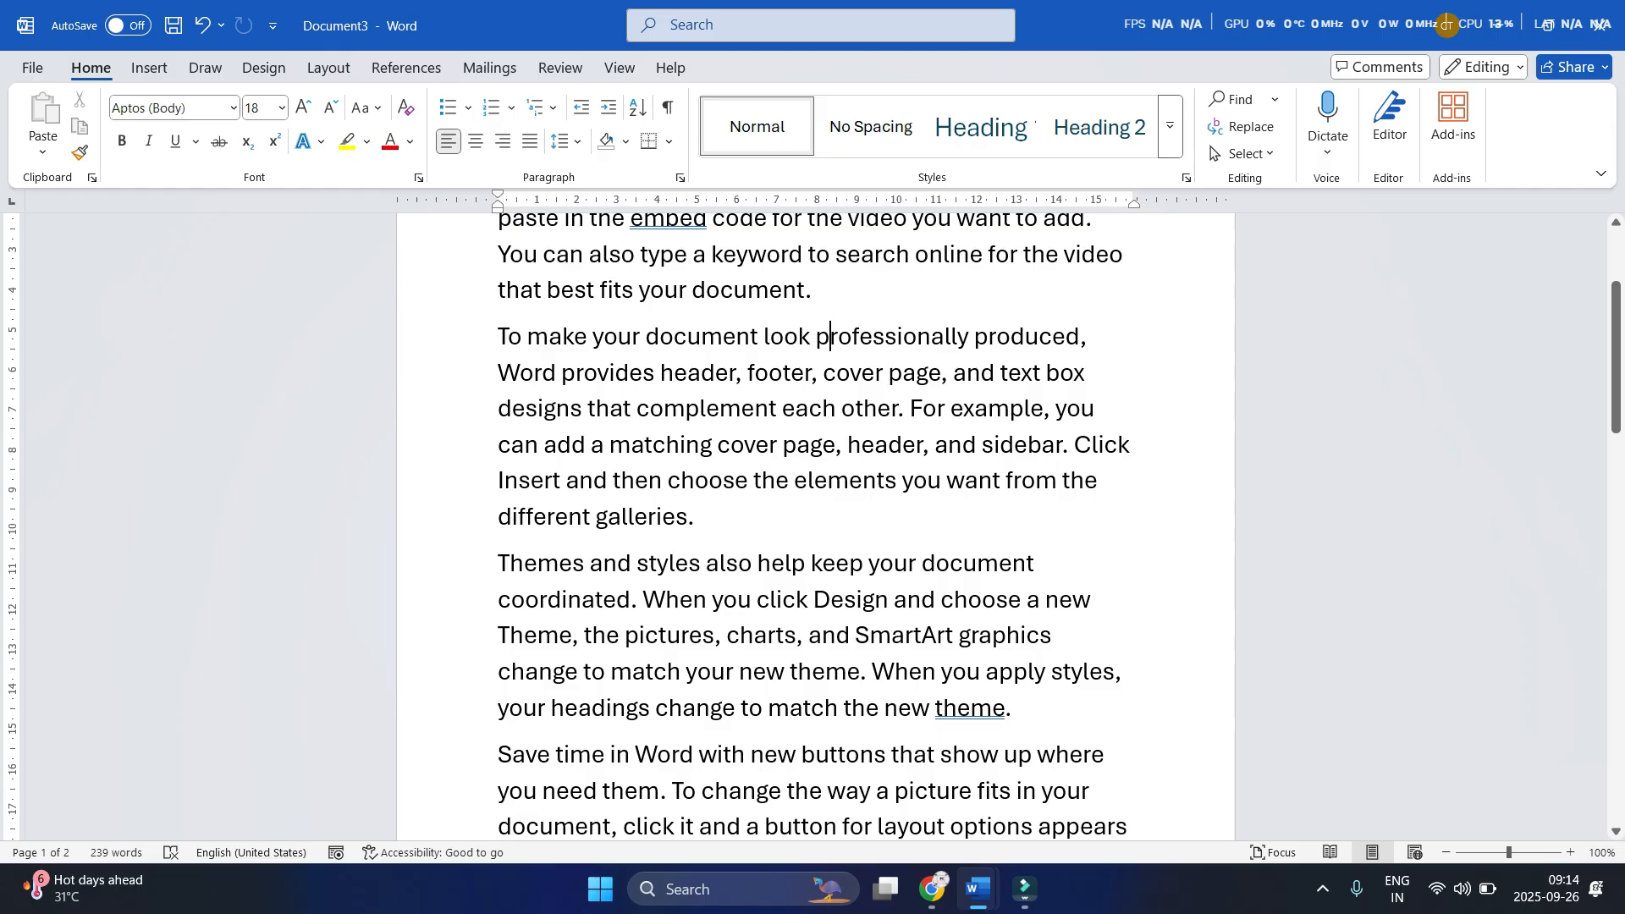
scroll(812, 526, "up", 2)
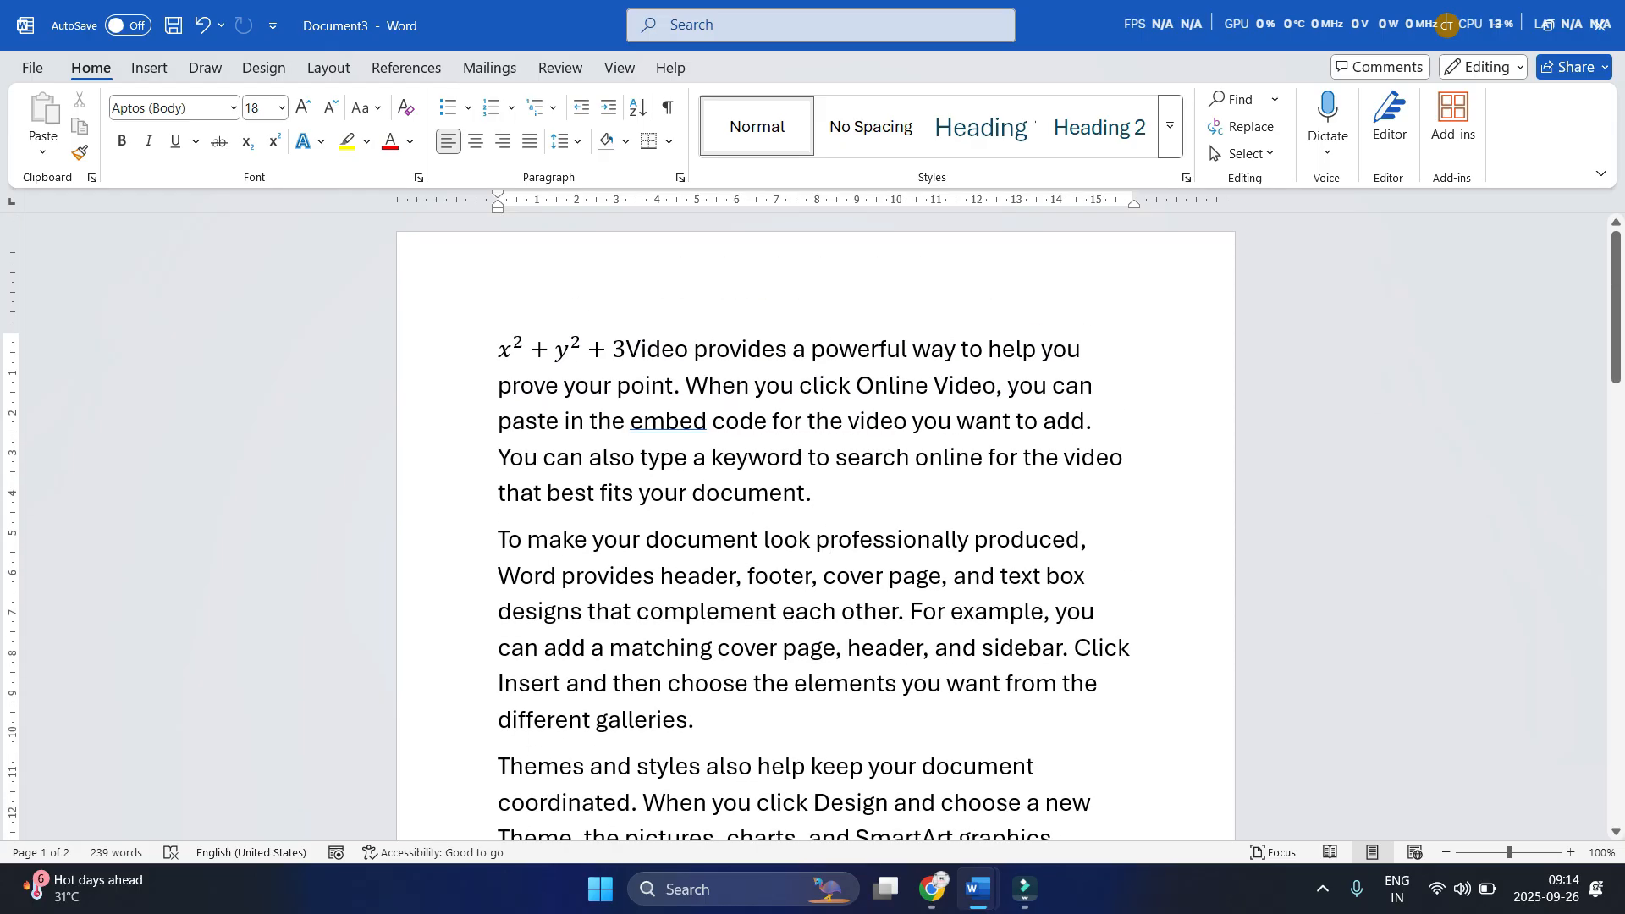
left_click(529, 348)
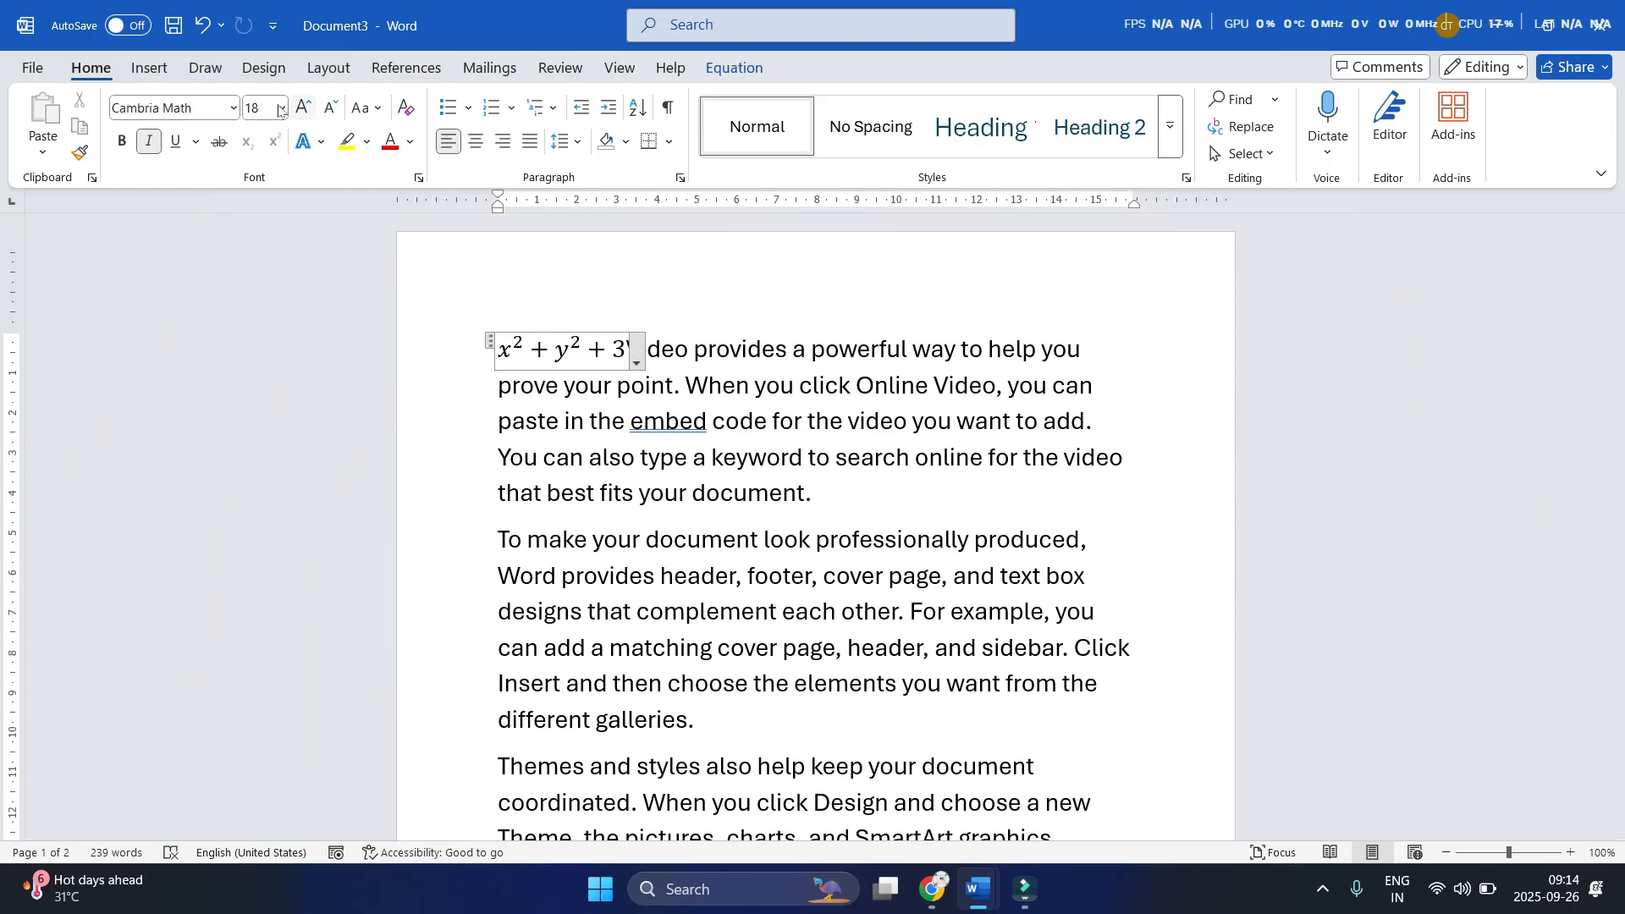
scroll(813, 526, "down", 1)
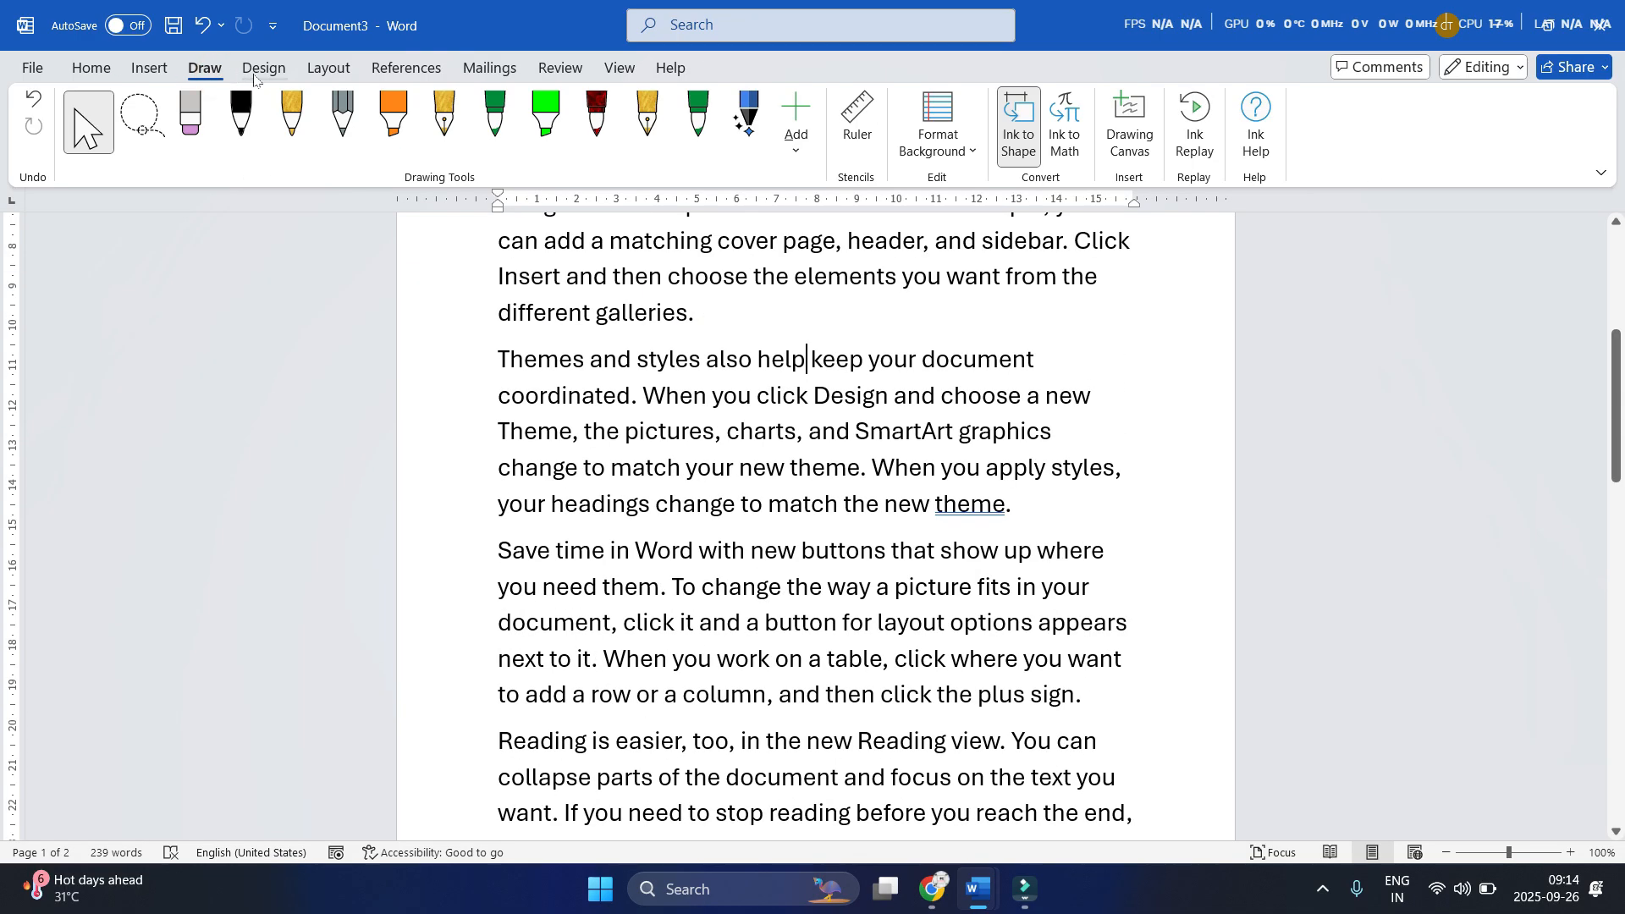
left_click(258, 70)
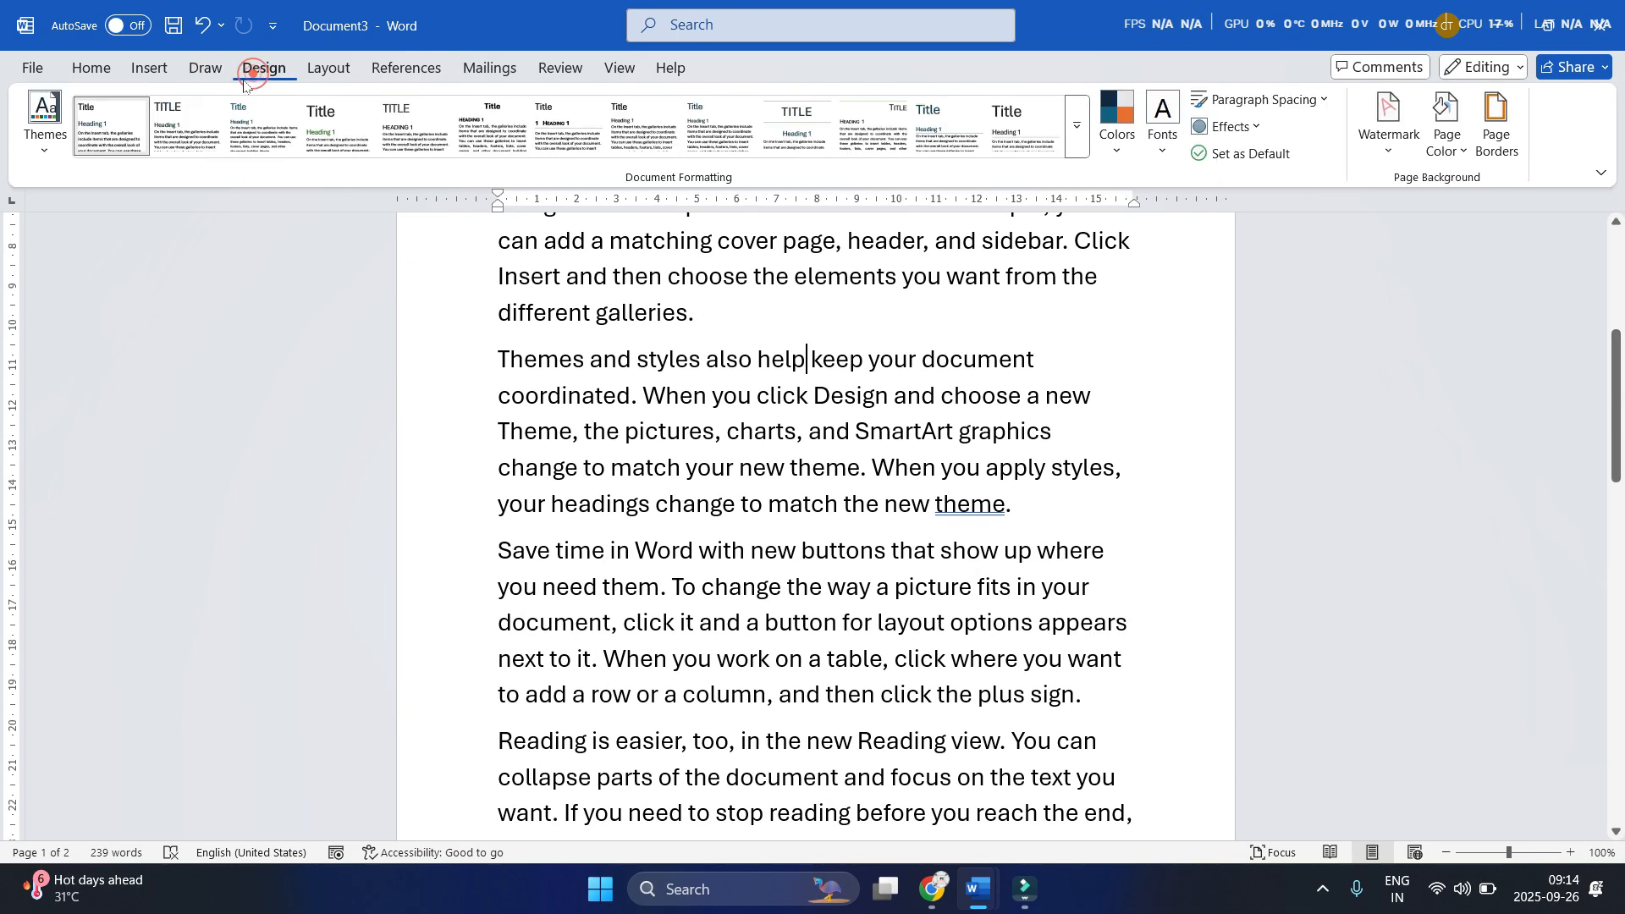
left_click(204, 68)
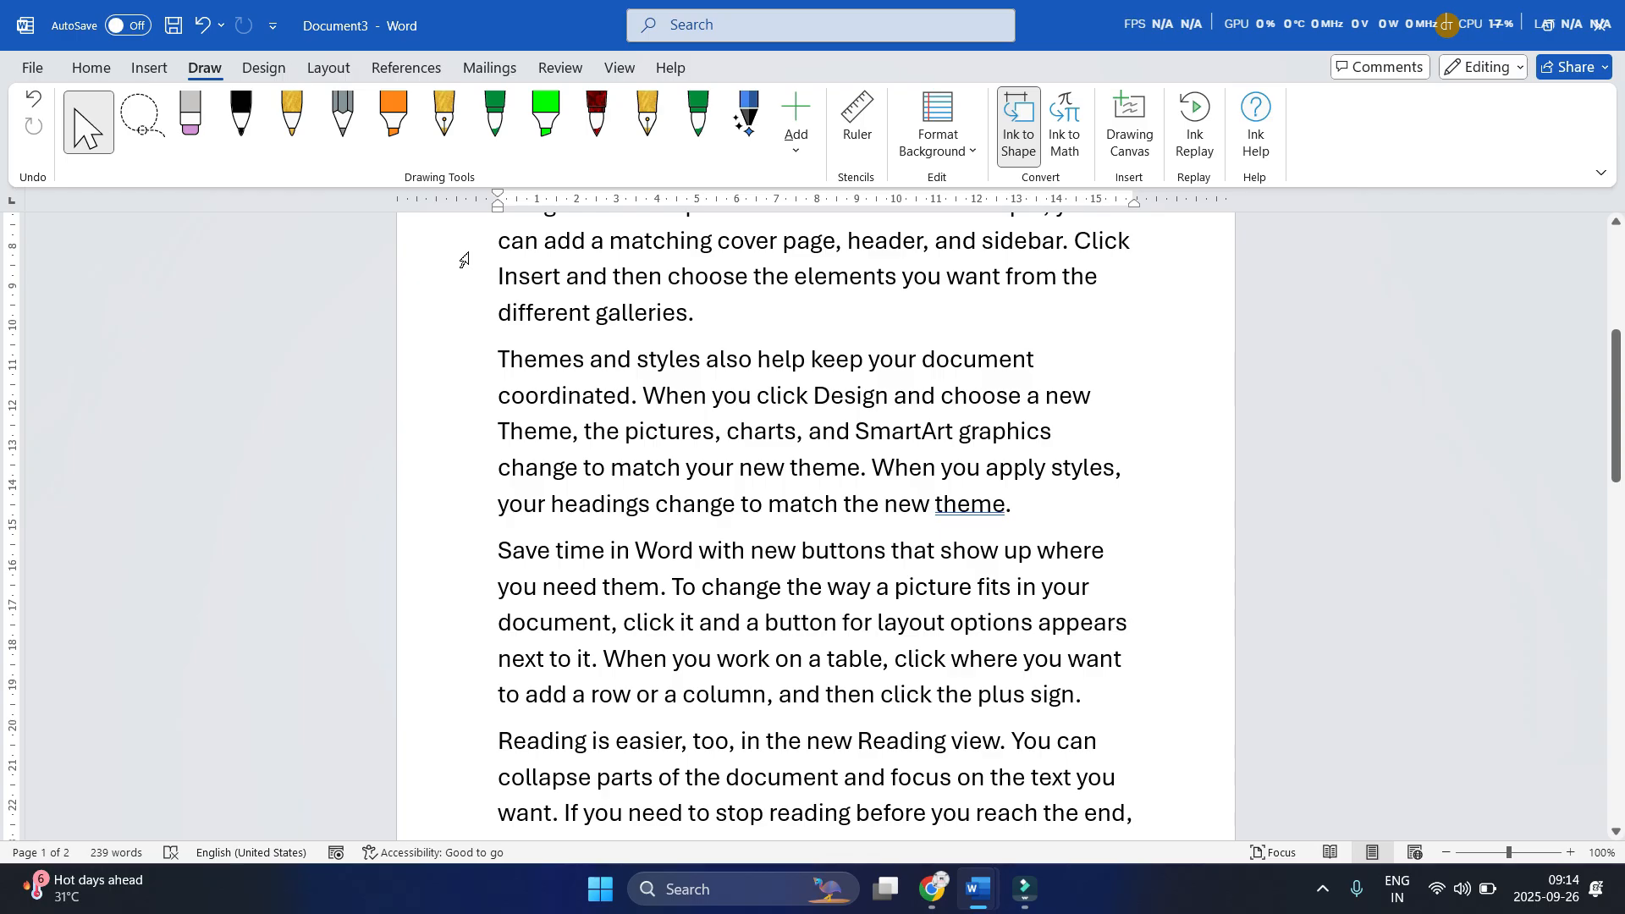
scroll(812, 524, "up", 3)
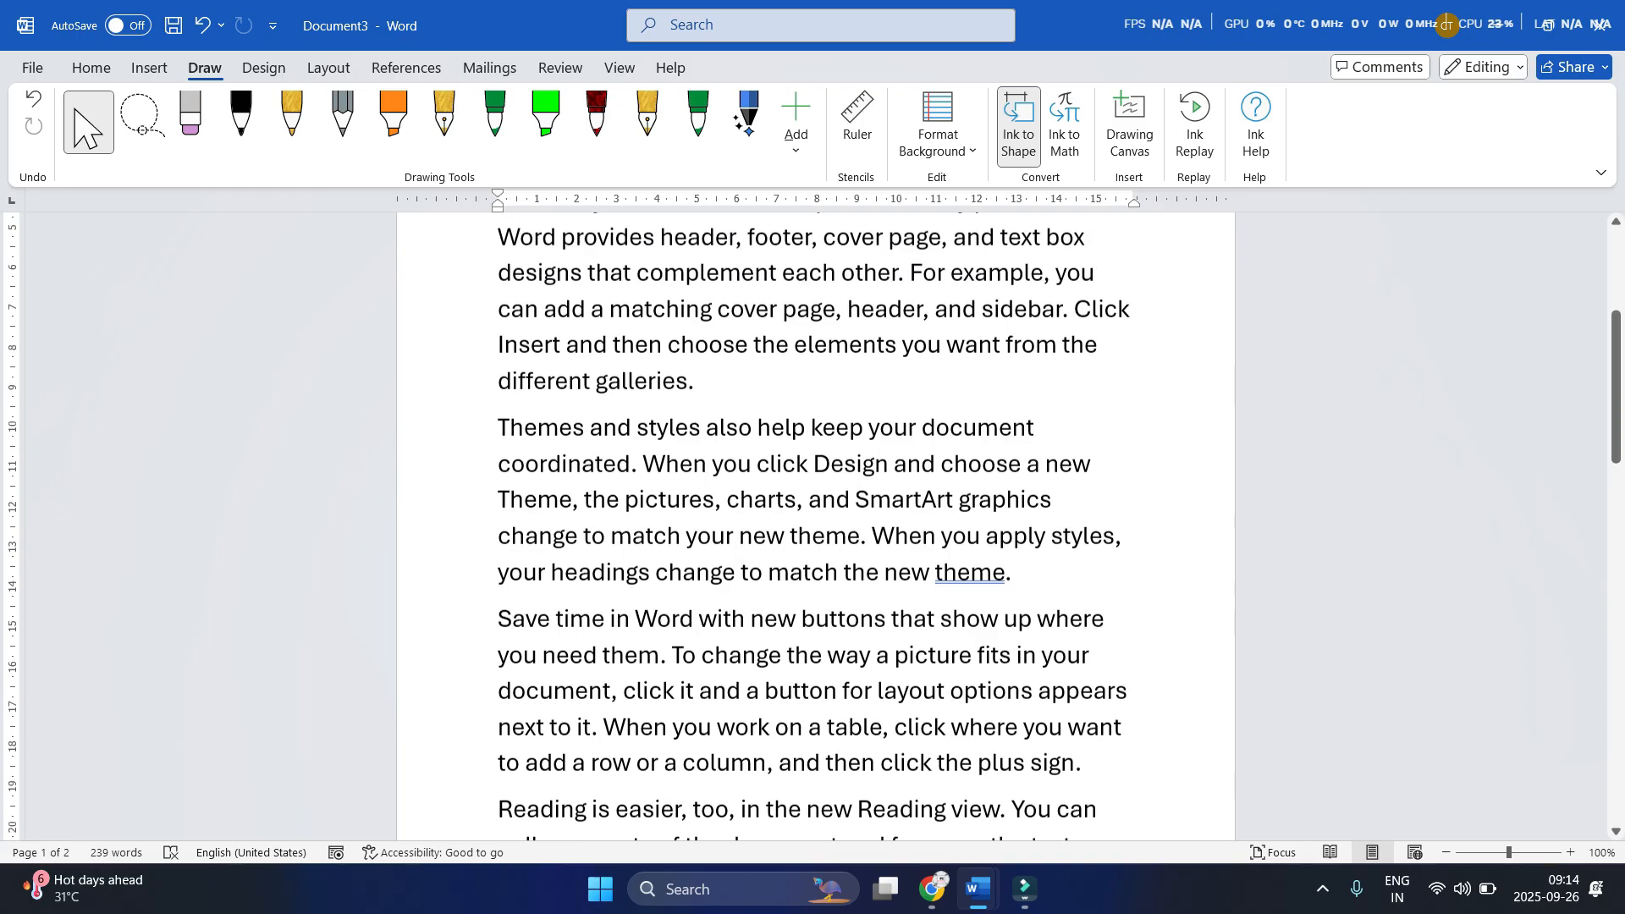